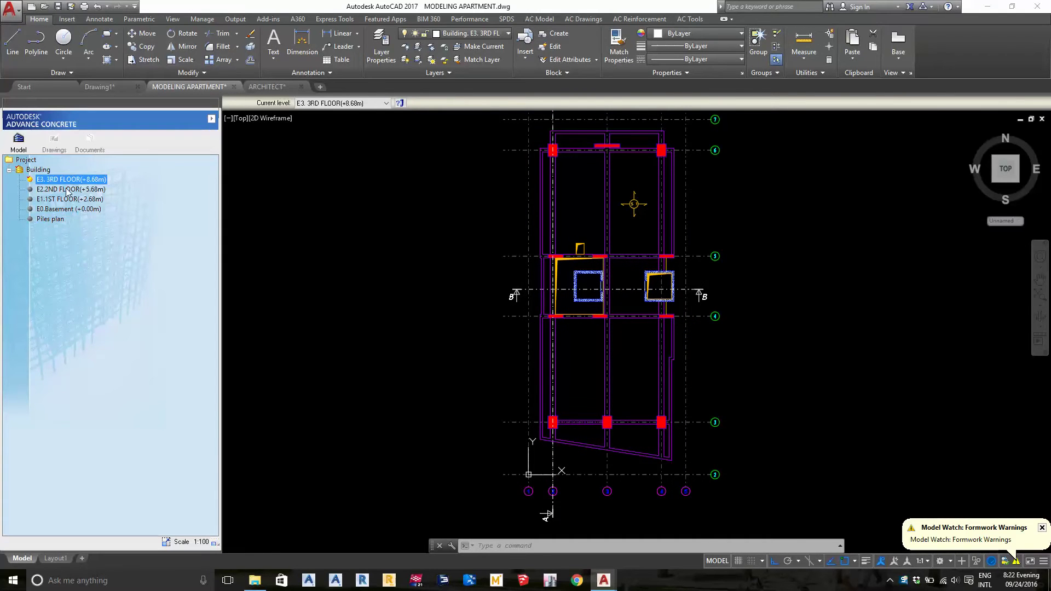
- Look at the lift area in the ARCHITECT drawing, then return to MODELING APARTMENT
middle_click_drag(455, 315, 463, 334)
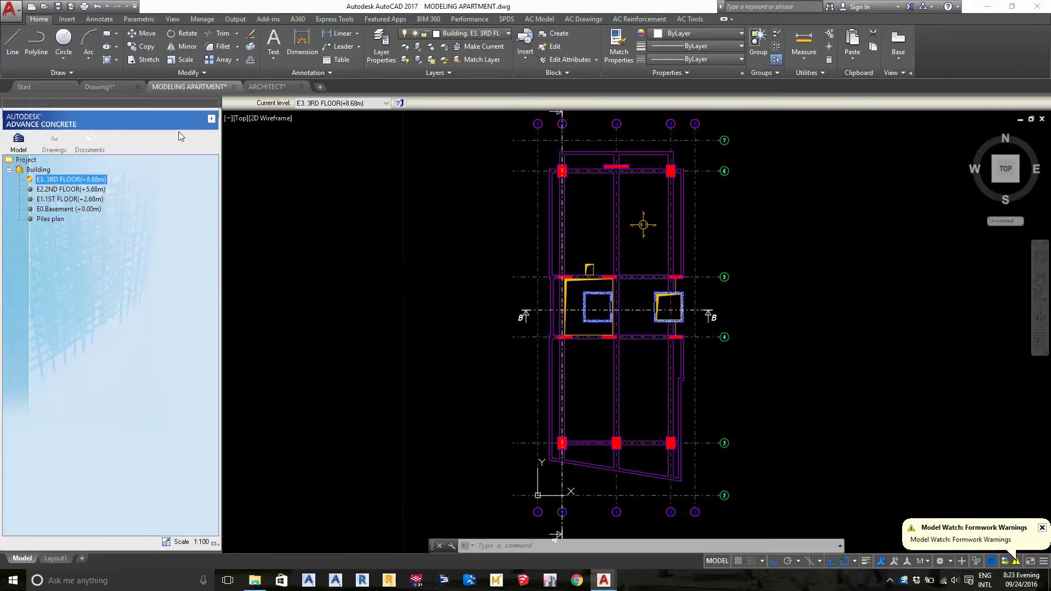
left_click(254, 87)
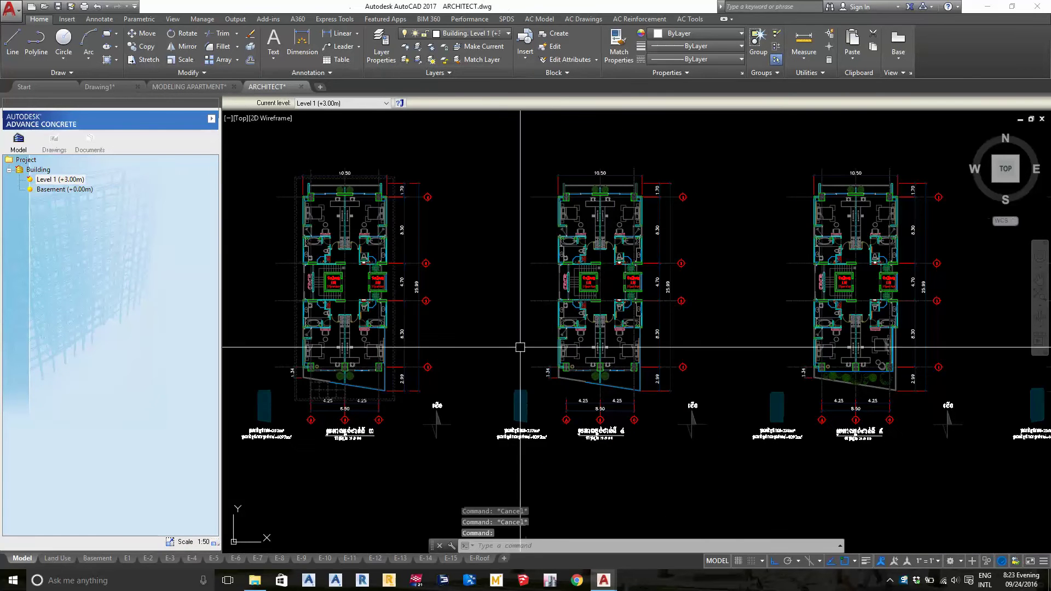
scroll(617, 422, "up", 5)
middle_click_drag(616, 422, 738, 70)
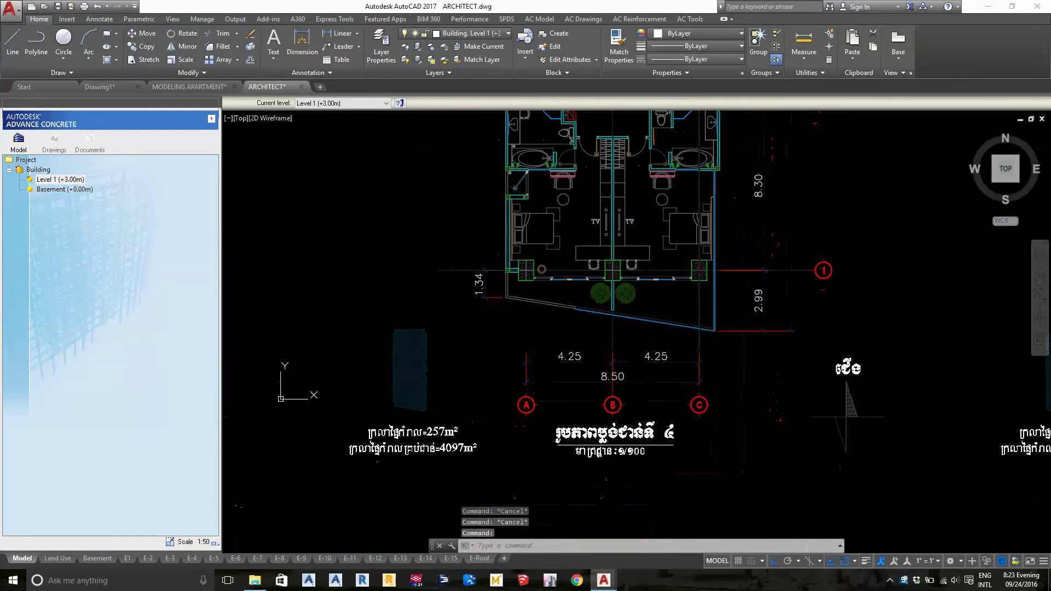
scroll(582, 411, "down", 4)
scroll(500, 403, "up", 3)
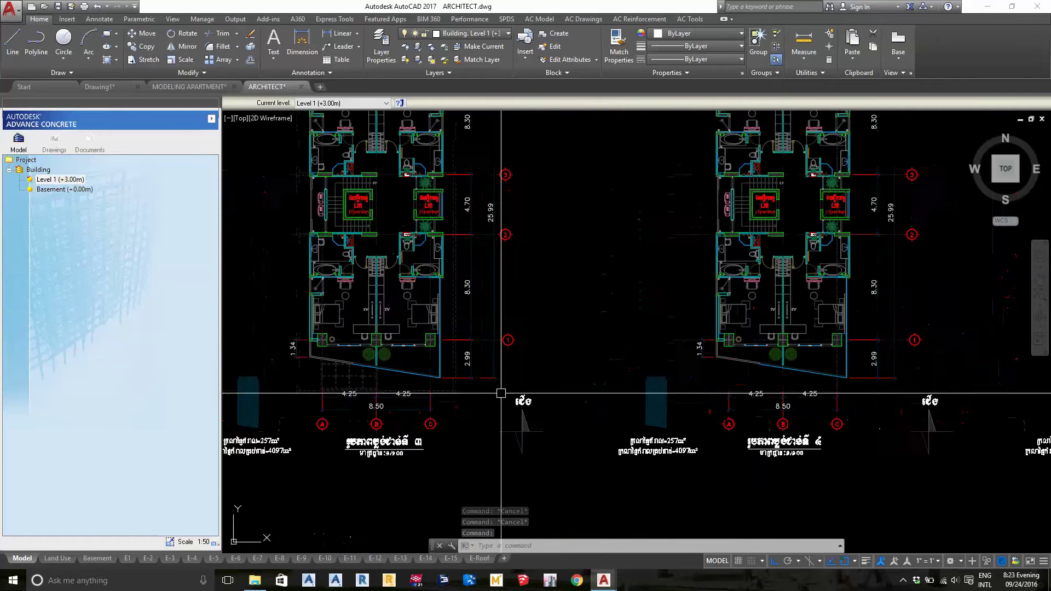
scroll(540, 357, "down", 3)
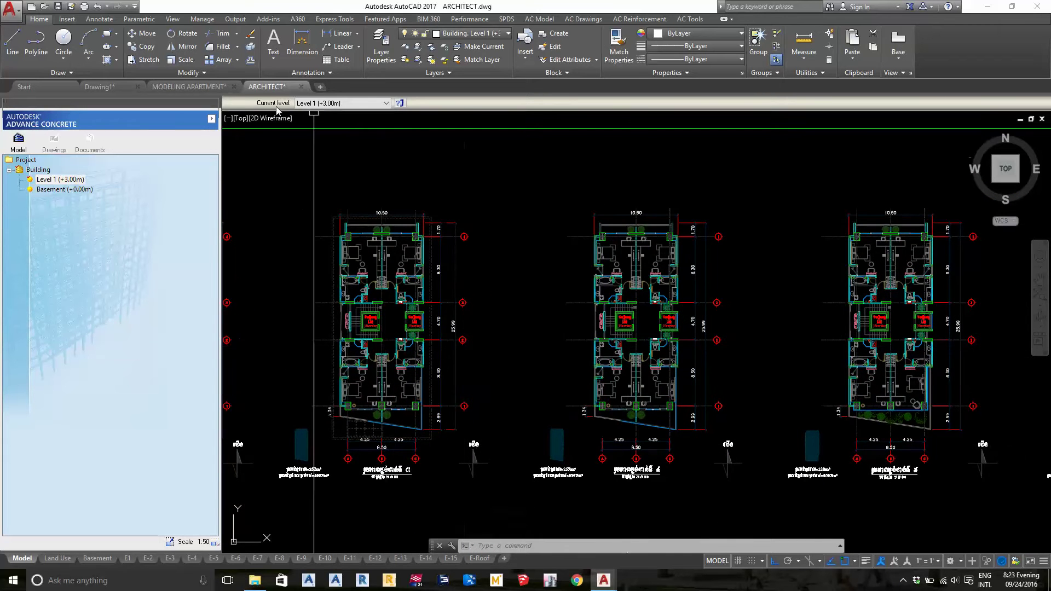
left_click(189, 86)
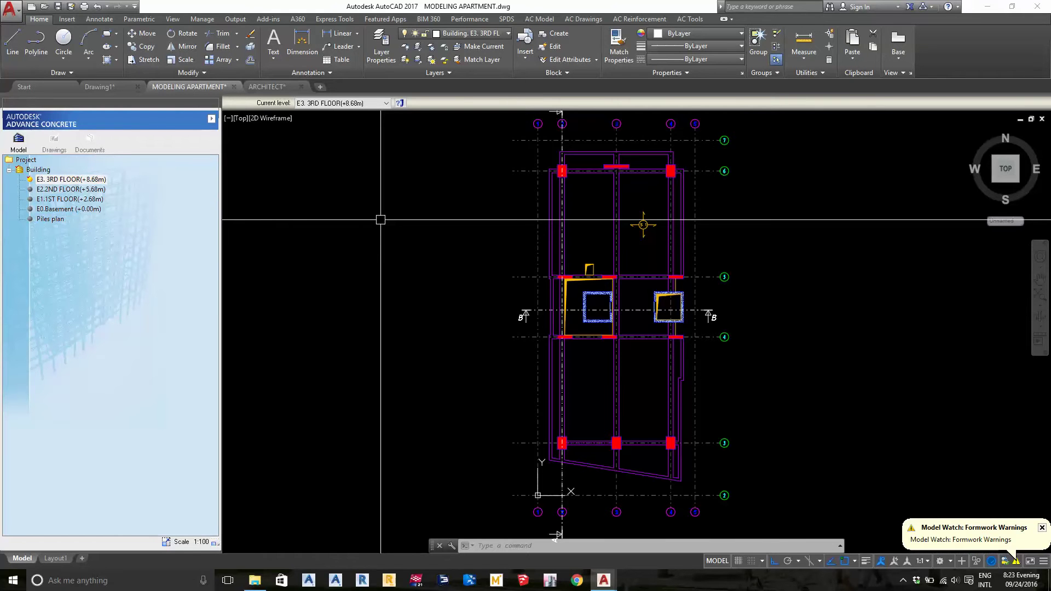
- Draw a 1-unit test line in the structural drawing
type("l")
key("Return")
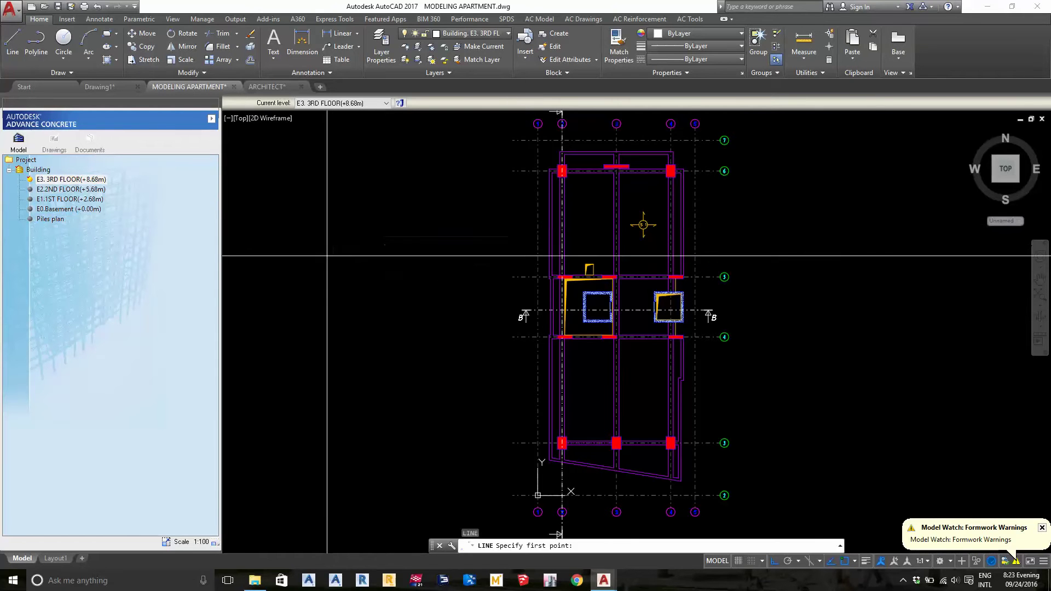
left_click(327, 255)
type("1")
key("Return")
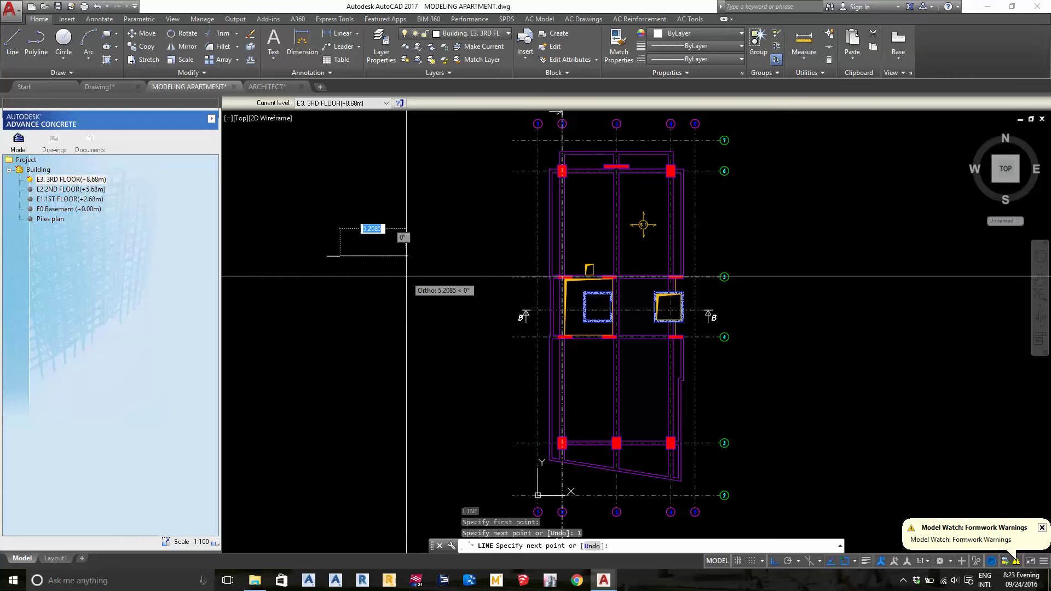
key("Return")
- Dimension the test line (1.00), then erase the test dimension
scroll(279, 277, "up", 4)
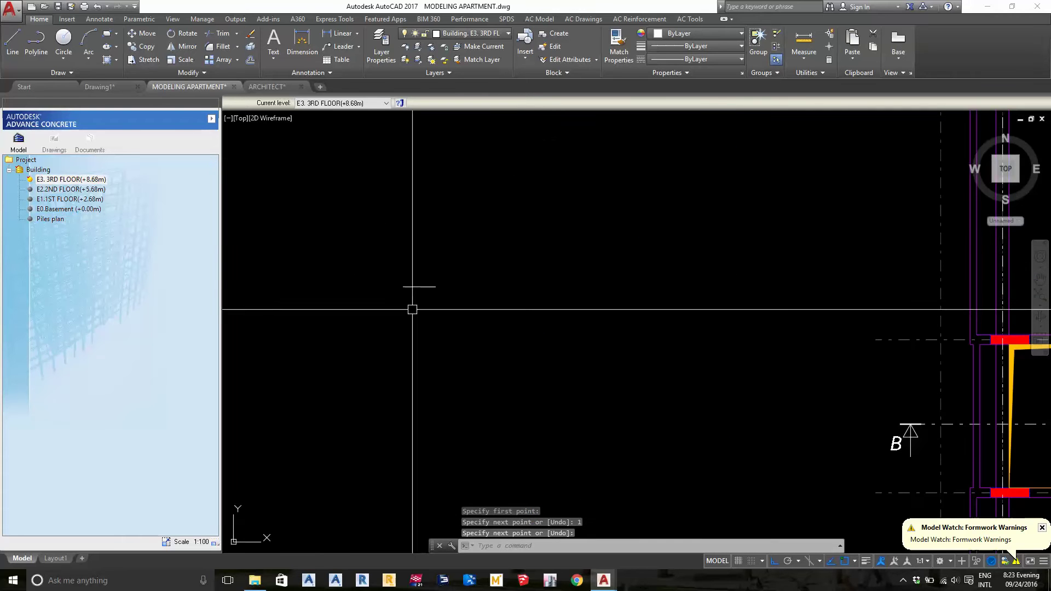
type("DLI")
key("Return")
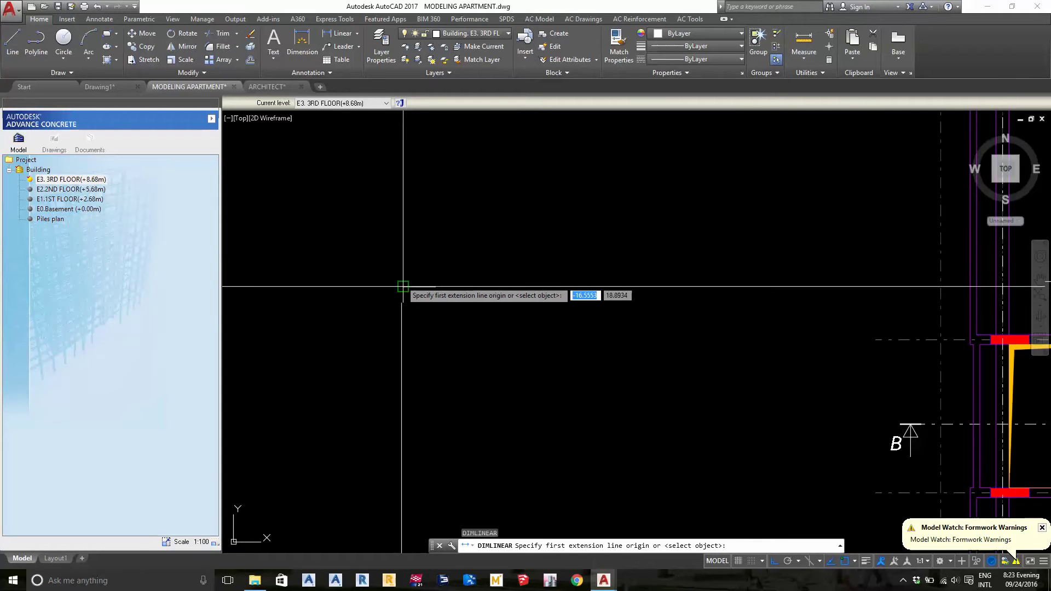
left_click(403, 286)
left_click(436, 286)
left_click(450, 256)
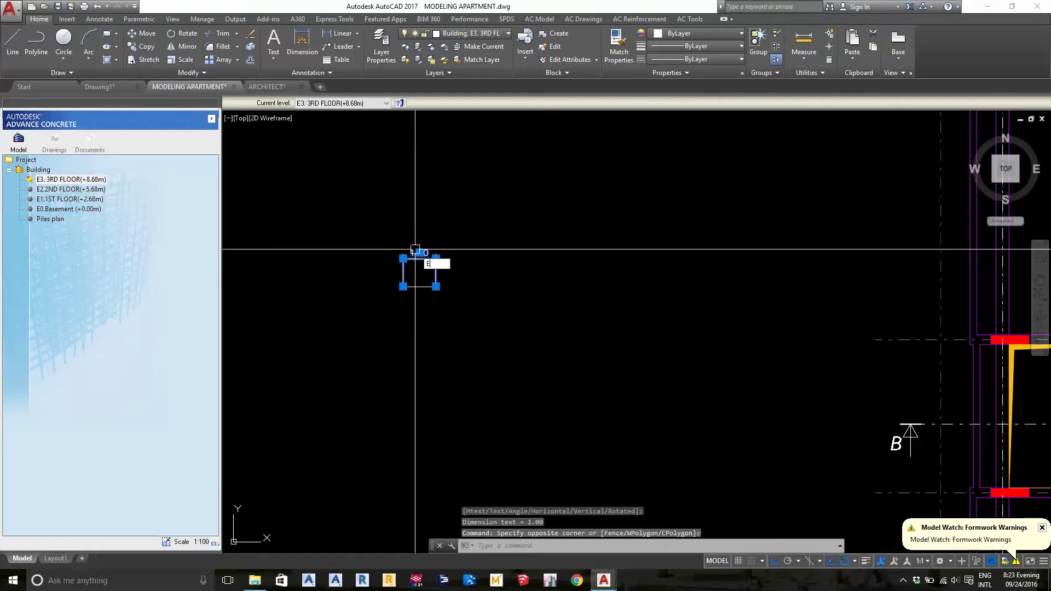
type("e")
key("Return")
- Draw a 1-unit test line in empty space beside the architectural plans
middle_click_drag(474, 482, 557, 353)
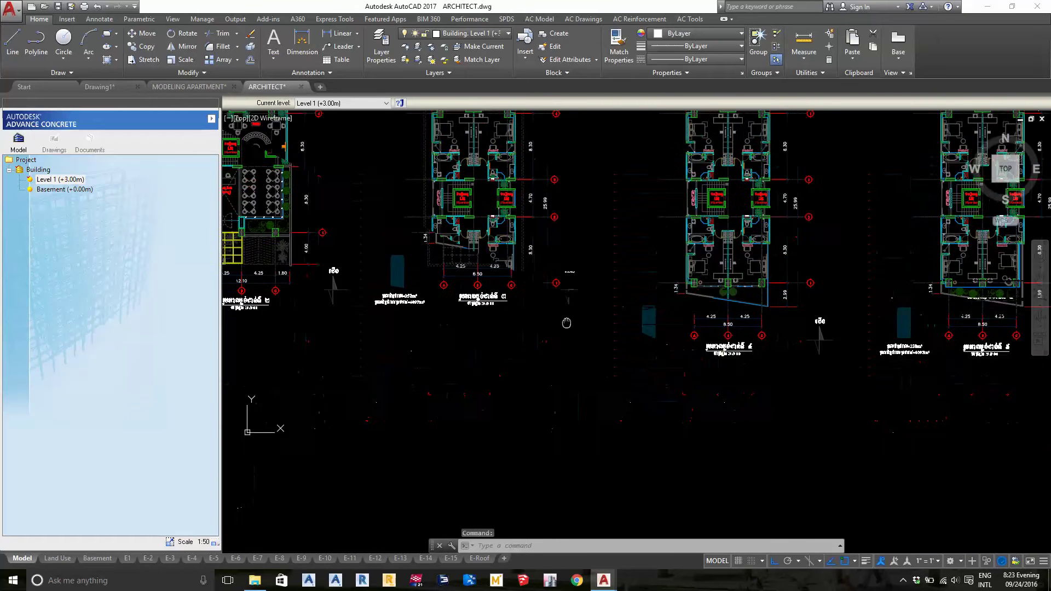
type("l")
key("Return")
left_click(541, 367)
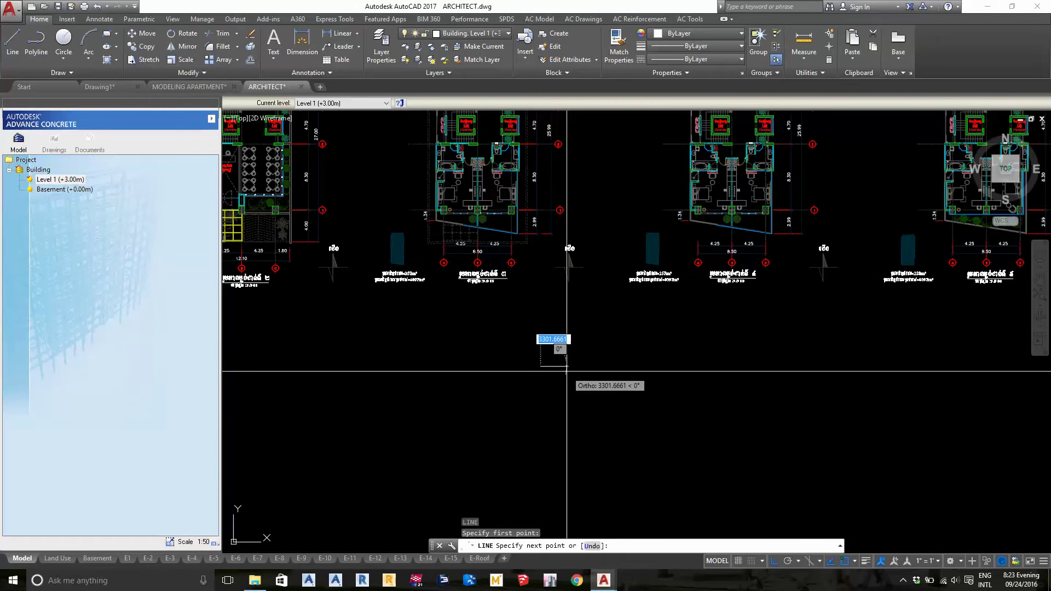
type("1")
key("Return")
key("Return")
left_click(522, 338)
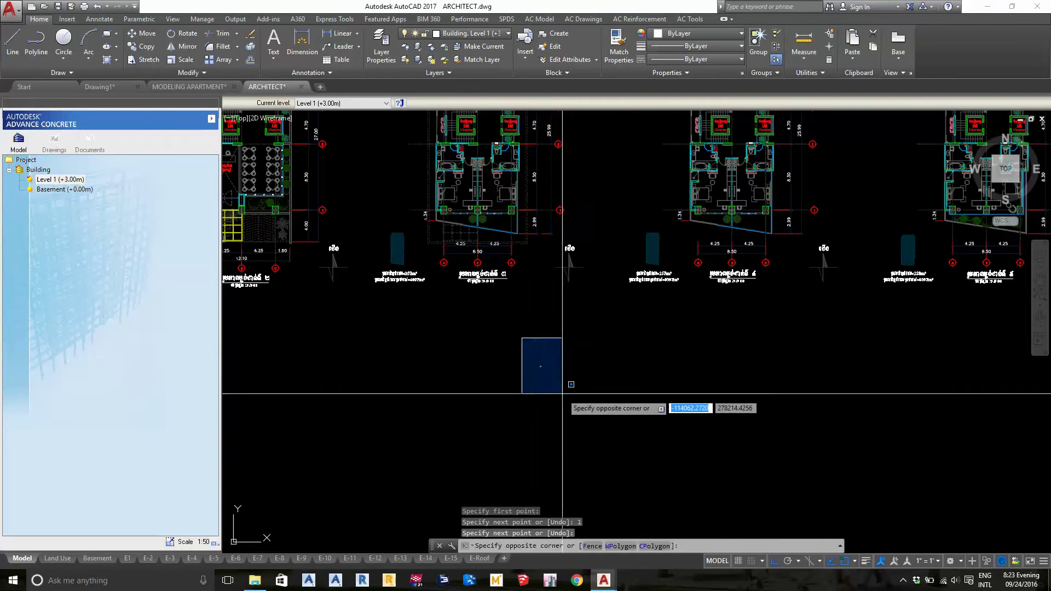
scroll(562, 393, "down", 5)
key("Escape")
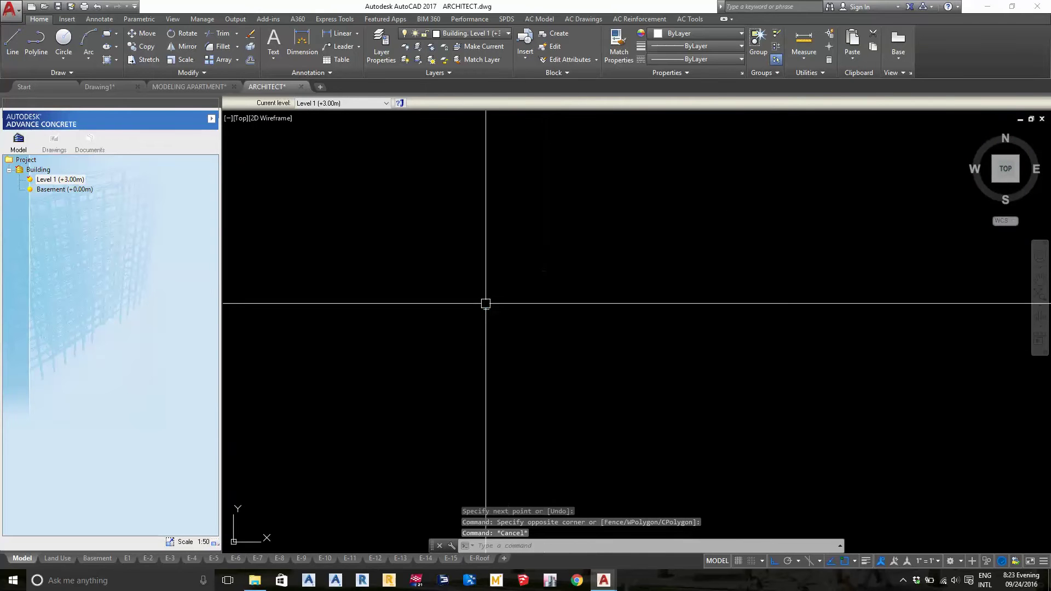
scroll(471, 318, "up", 5)
scroll(497, 322, "up", 4)
scroll(498, 321, "up", 2)
- Measure the ARCHITECT test line with DIMLINEAR (1.00) and erase that dimension
type("D")
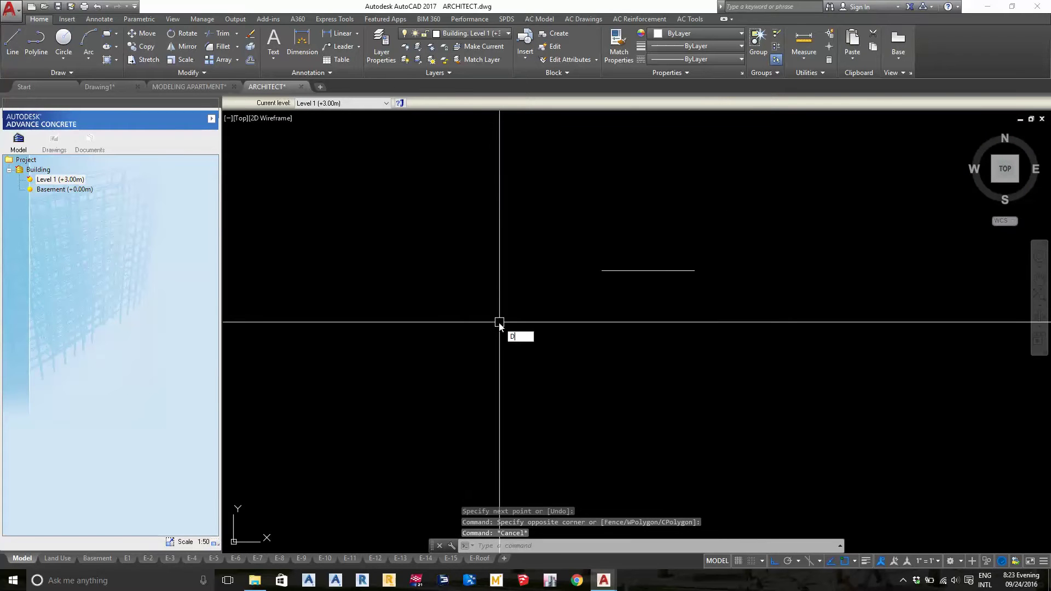
type("IMLI")
key("Return")
left_click(601, 270)
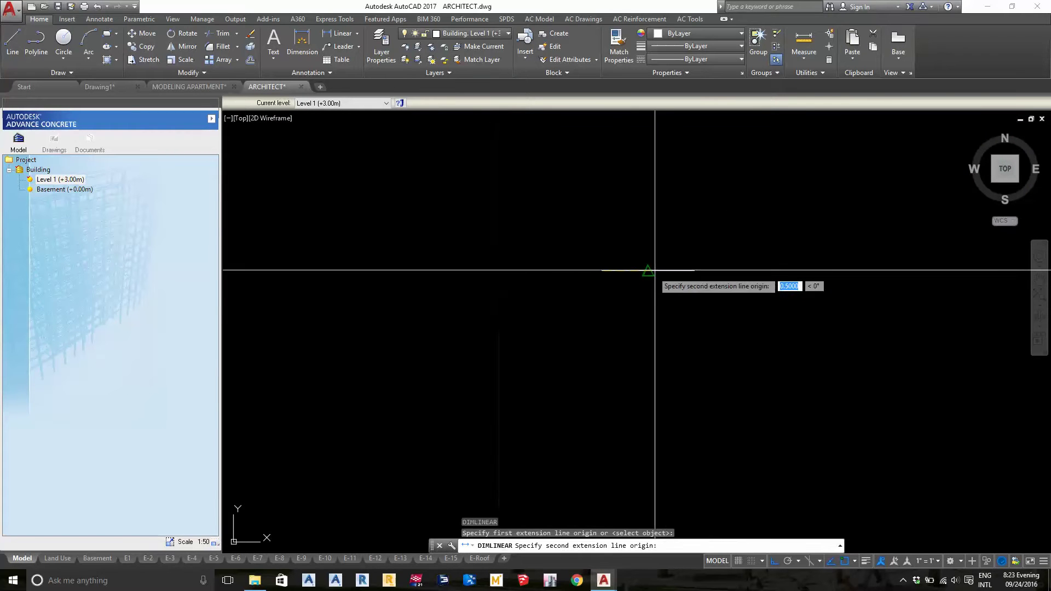
left_click(693, 270)
left_click(692, 237)
left_click(648, 229)
type("E")
key("Return")
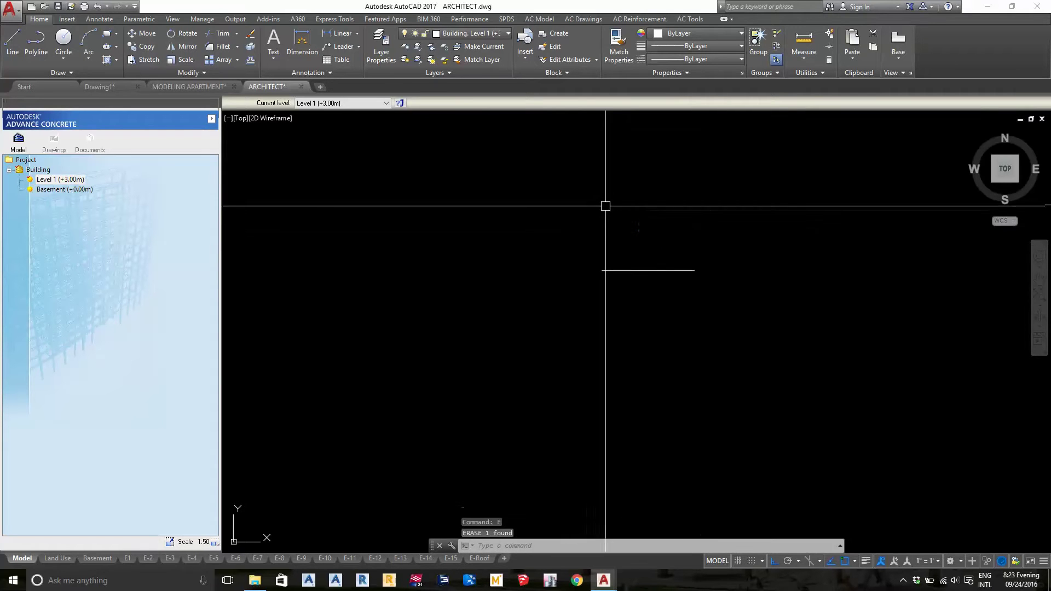
- Delete the short test line and zoom out to show all plans
left_click(648, 270)
key("Delete")
scroll(571, 247, "down", 1)
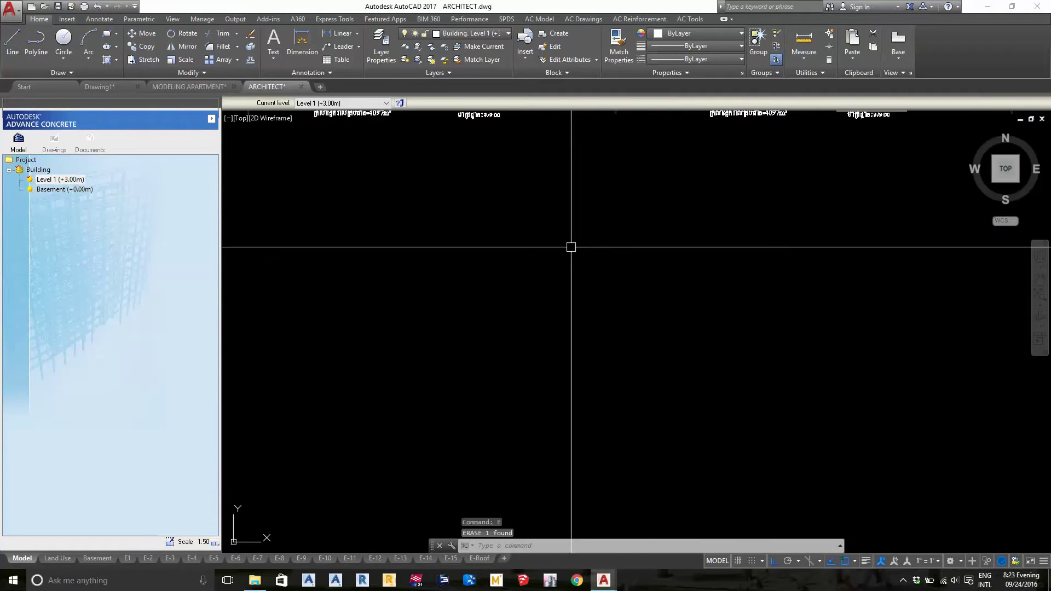
scroll(571, 247, "down", 3)
scroll(569, 233, "down", 2)
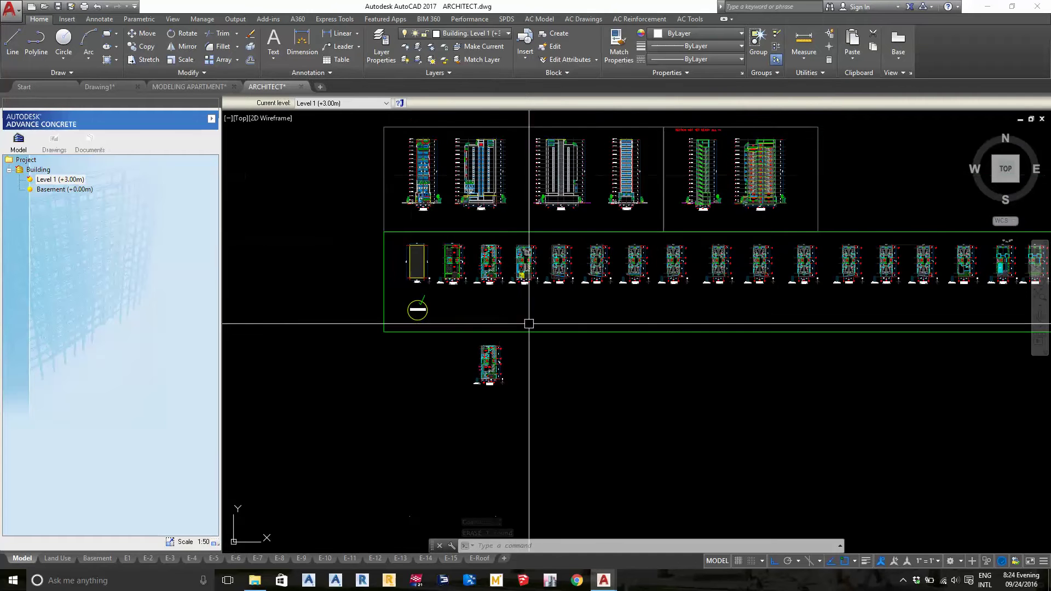
- Window-select the middle floor plan, then cancel that selection
scroll(582, 284, "up", 2)
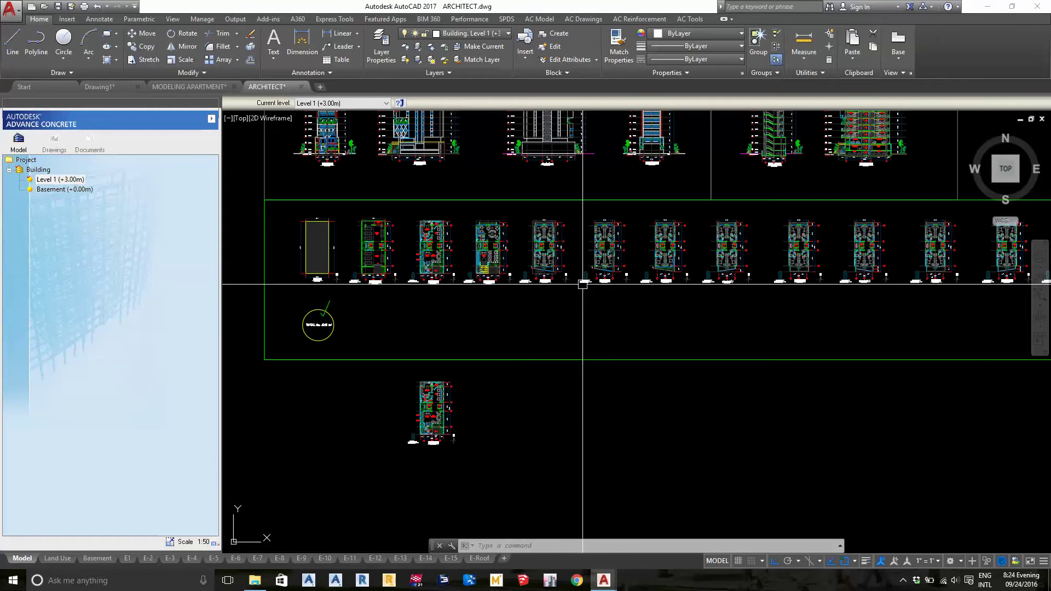
scroll(582, 284, "up", 3)
scroll(605, 298, "up", 2)
scroll(605, 298, "down", 2)
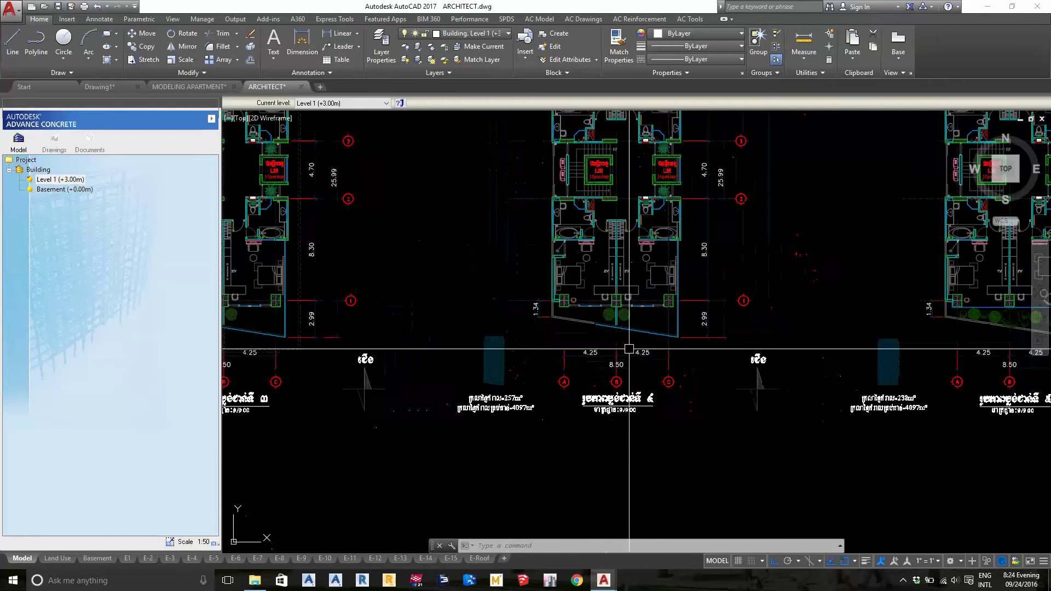
mouse_move(551, 347)
middle_mouse_down()
mouse_move(551, 273)
mouse_move(555, 320)
middle_mouse_up()
left_click(449, 129)
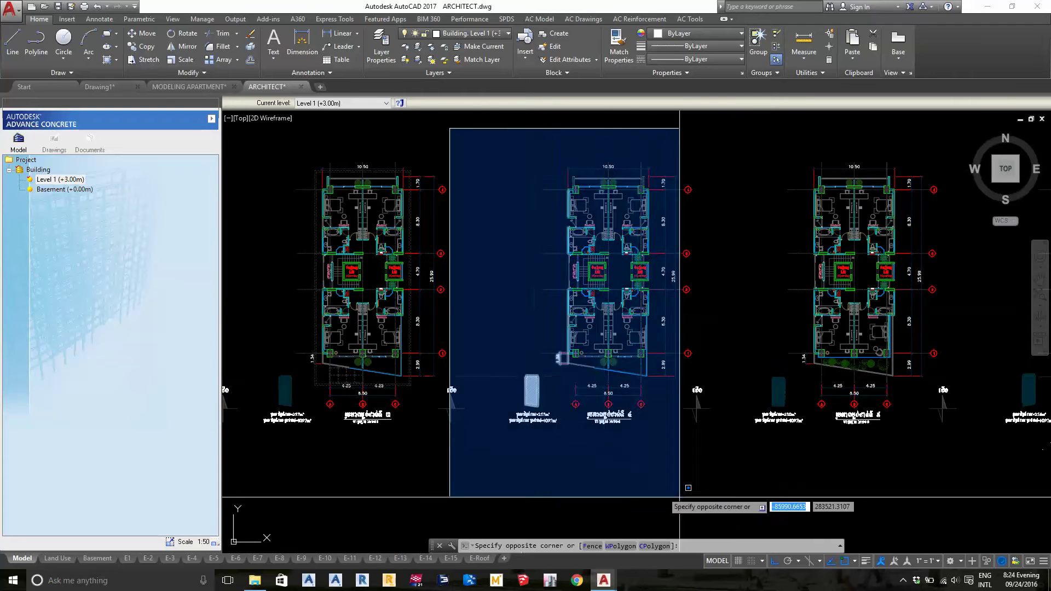
left_click(734, 389)
scroll(681, 383, "up", 3)
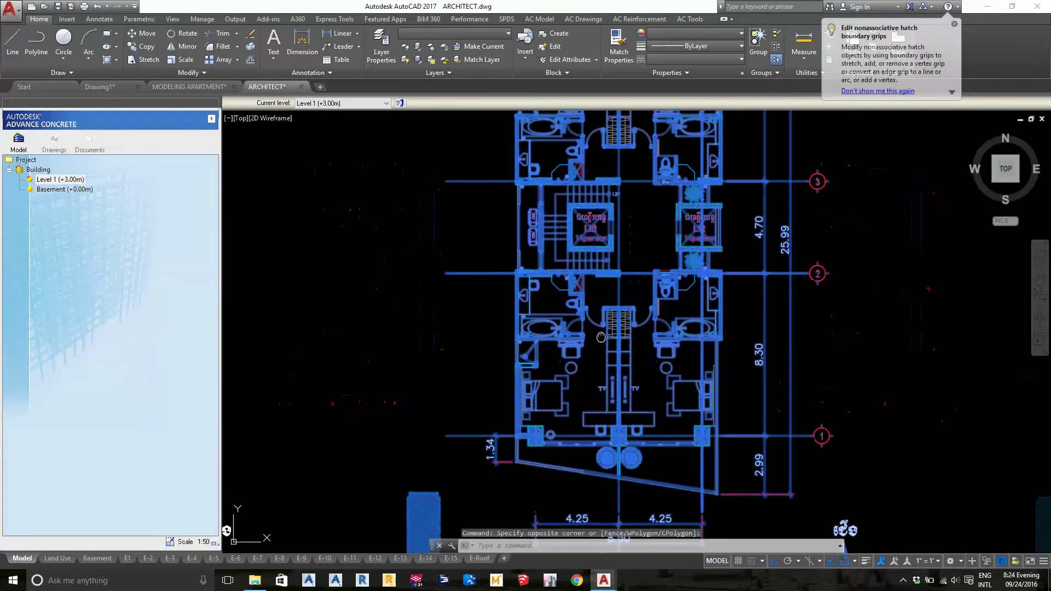
scroll(564, 310, "up", 2)
scroll(563, 310, "up", 3)
left_click(587, 298)
key("Escape")
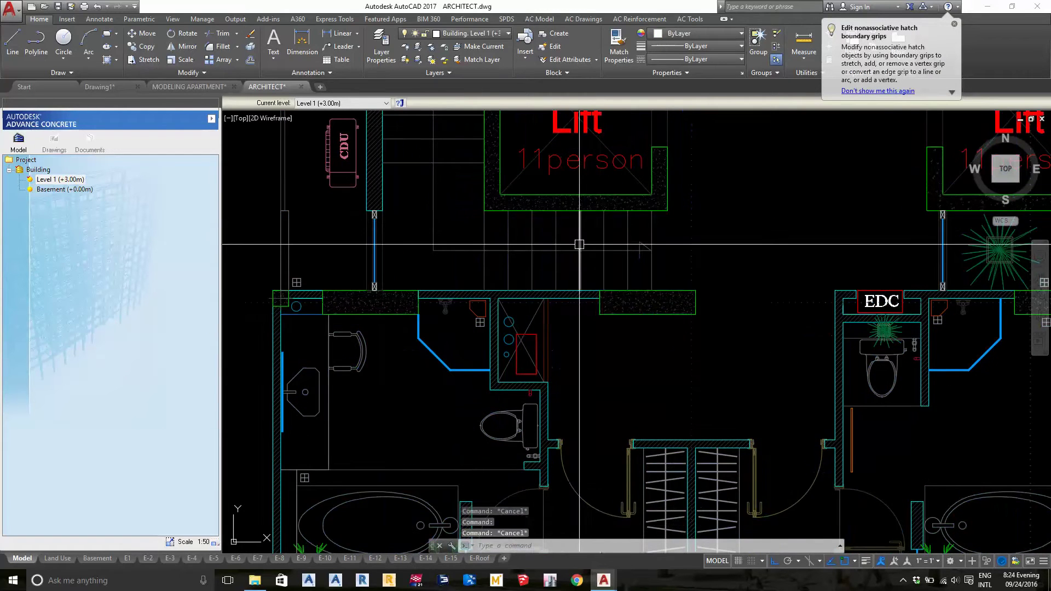
- Select and clear a wall line near the EDC room
scroll(573, 256, "up", 1)
scroll(573, 256, "down", 3)
scroll(689, 323, "up", 3)
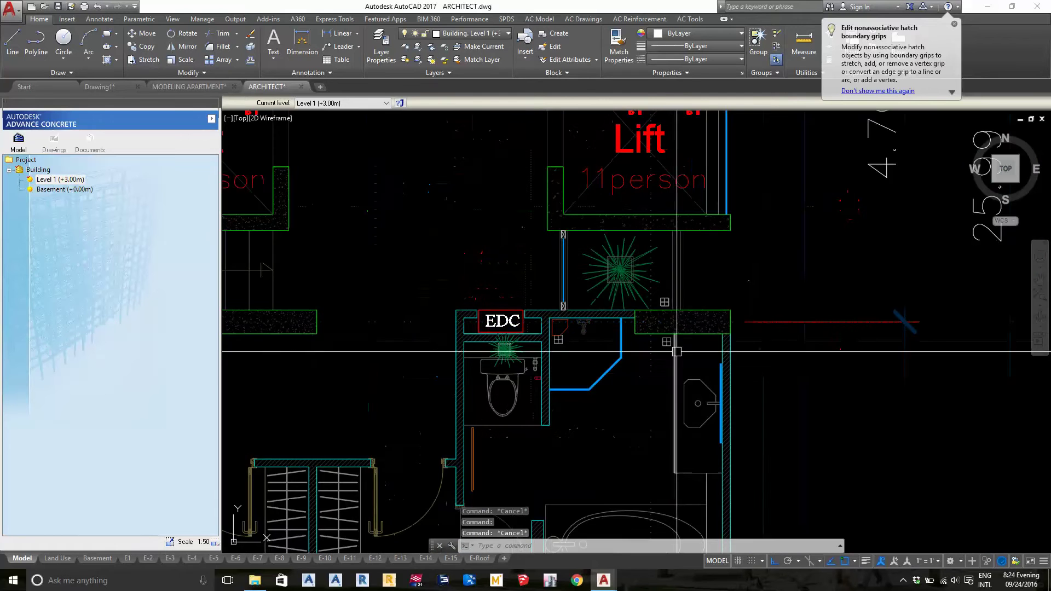
left_click(689, 324)
key("Escape")
scroll(669, 336, "down", 5)
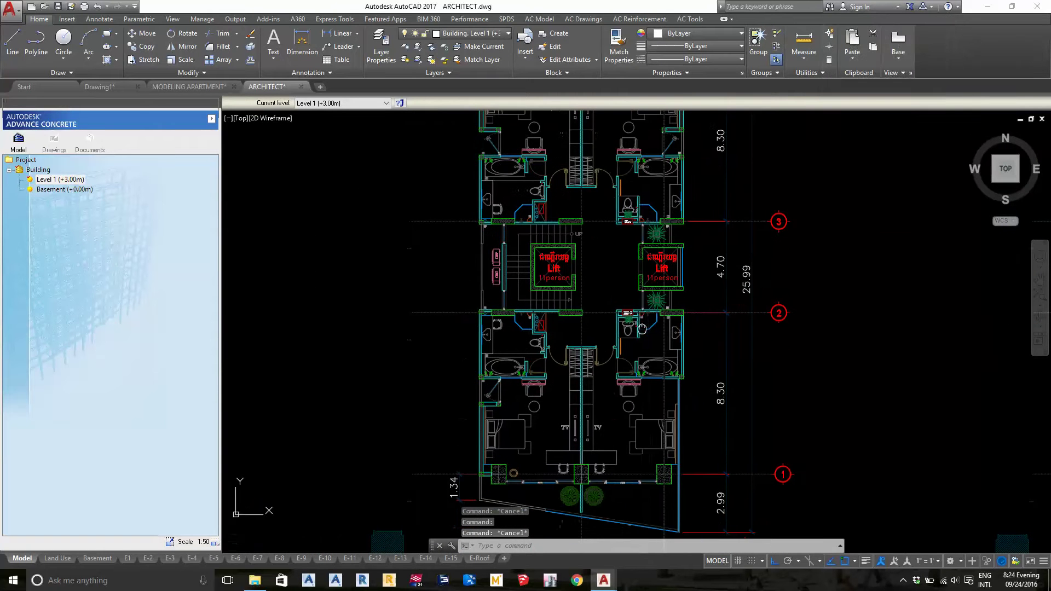
scroll(641, 326, "down", 3)
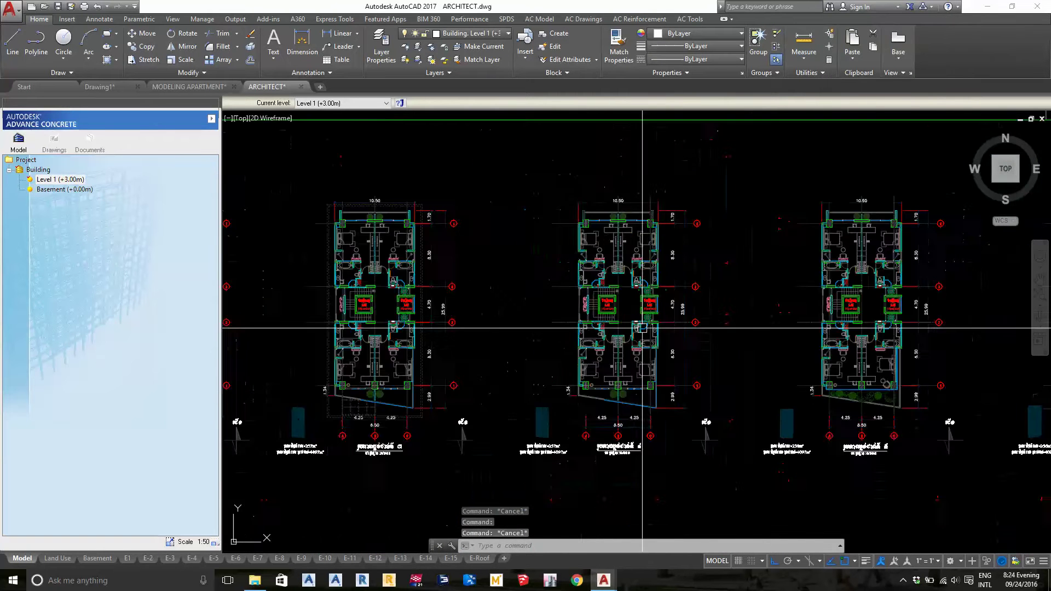
scroll(628, 326, "down", 2)
- Window-select the whole middle floor plan (1208 objects)
left_click(548, 207)
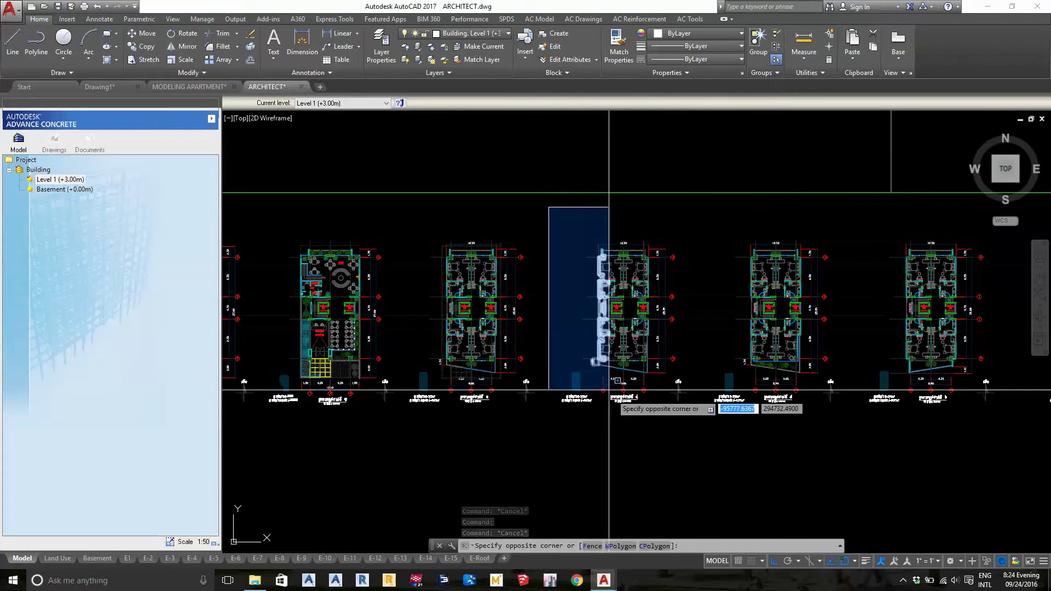
left_click(708, 450)
scroll(581, 293, "up", 5)
scroll(569, 328, "up", 4)
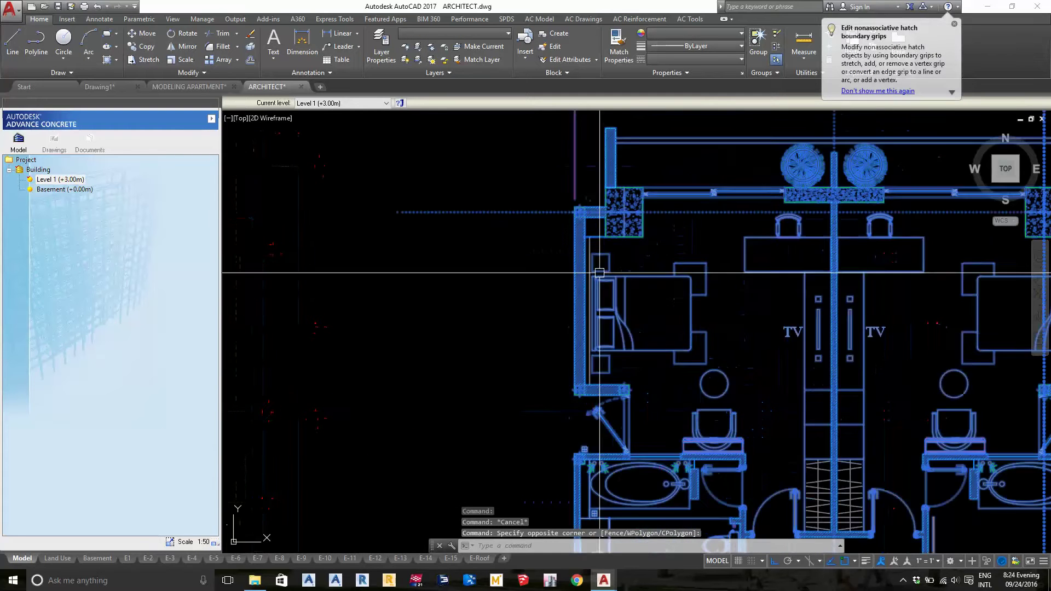
scroll(566, 335, "up", 2)
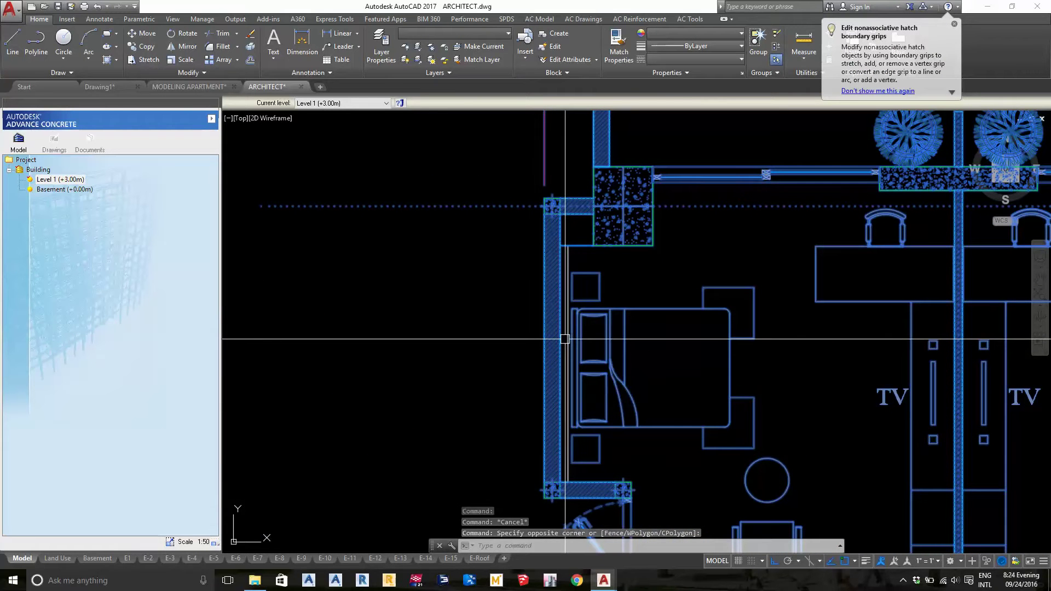
- Copy the selection with base point at the column corner
mouse_move(564, 340)
key("ctrl+shift+c")
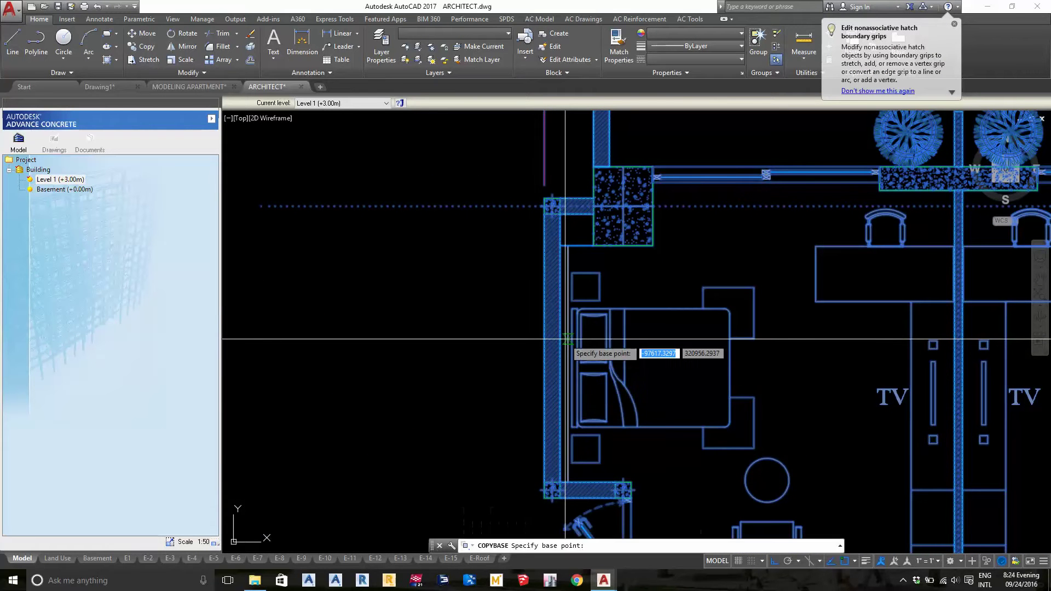
scroll(641, 162, "up", 3)
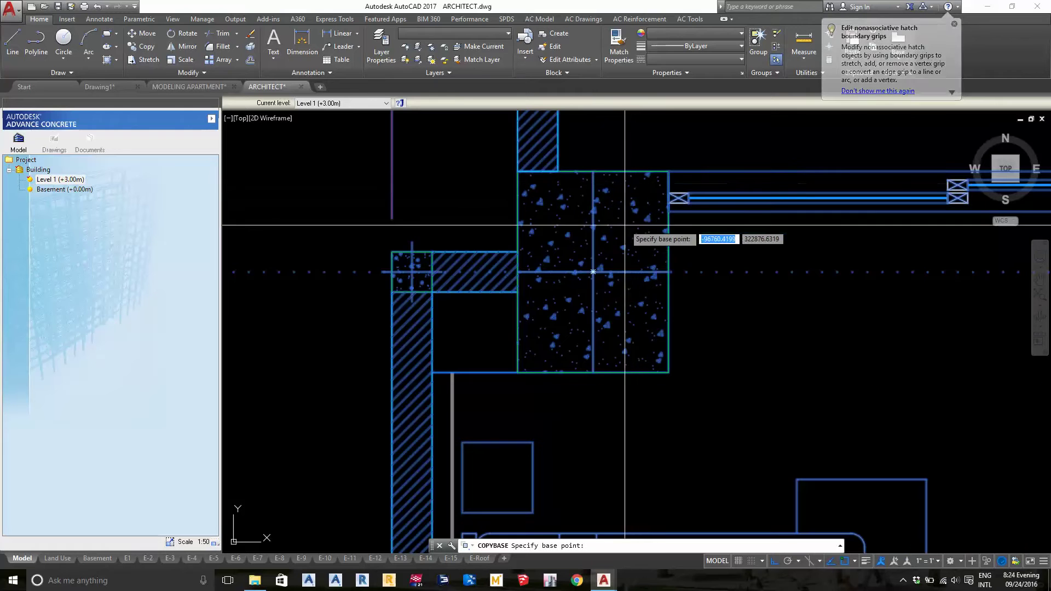
left_click(592, 272)
key("ctrl+a")
key("Return")
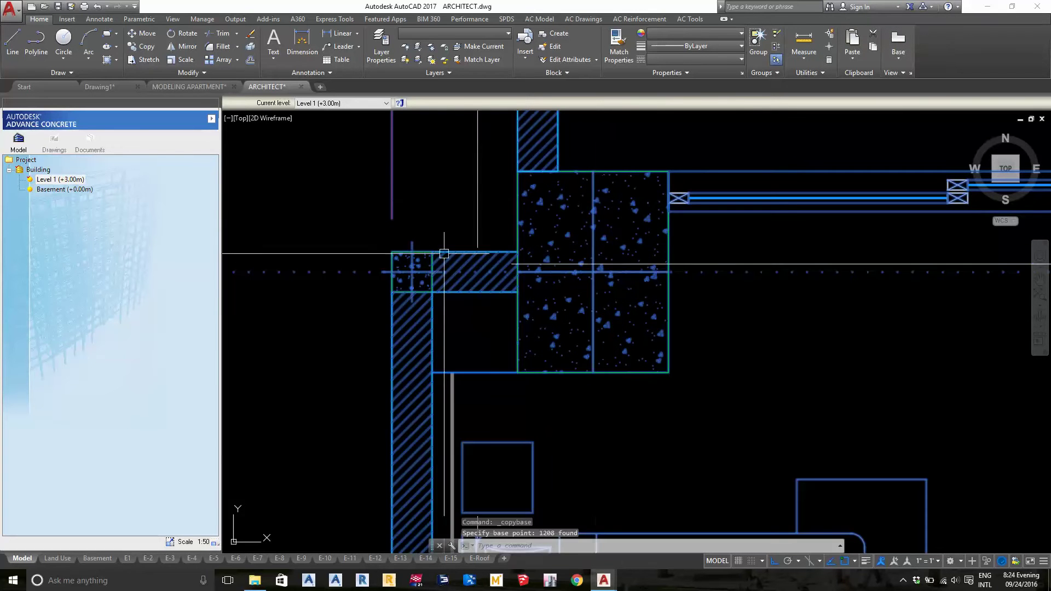
- Erase the small stray object in MODELING APARTMENT and recentre the plan
left_click(191, 87)
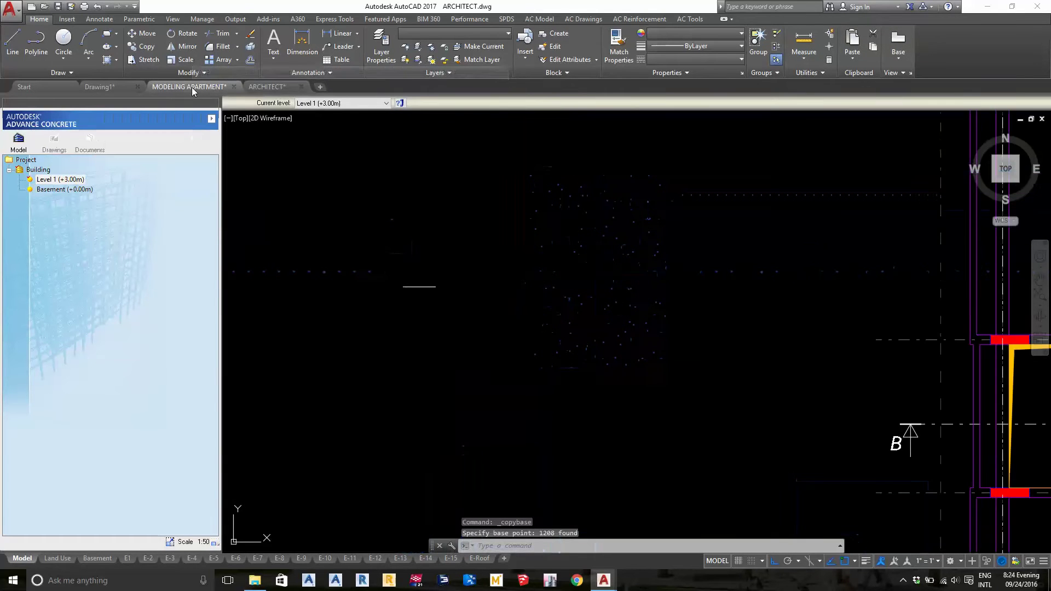
scroll(550, 249, "down", 2)
left_click(438, 227)
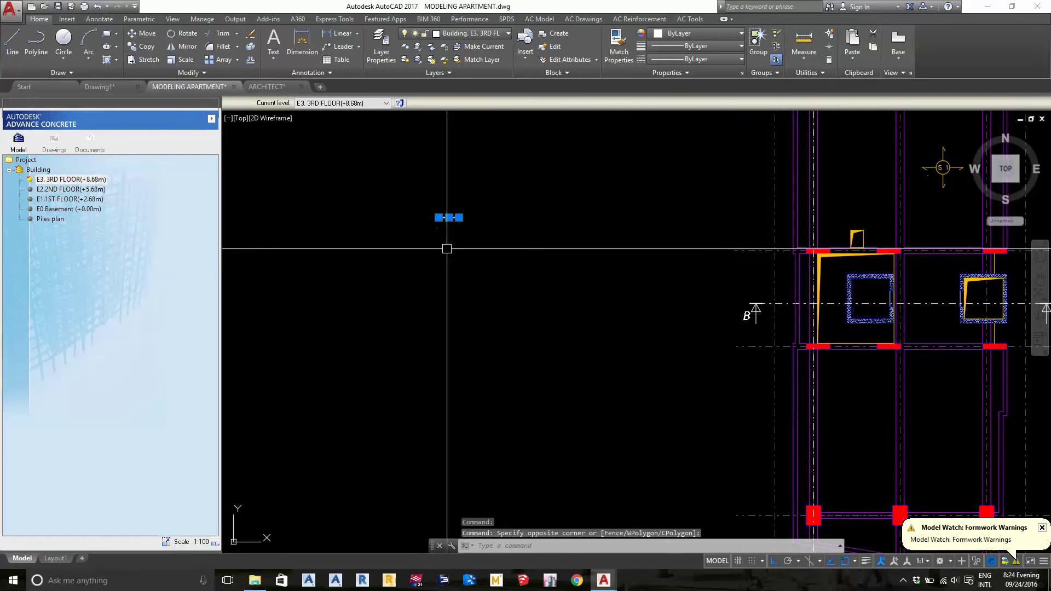
type("e")
key("Return")
scroll(445, 219, "down", 2)
scroll(539, 254, "down", 5)
scroll(560, 295, "up", 10)
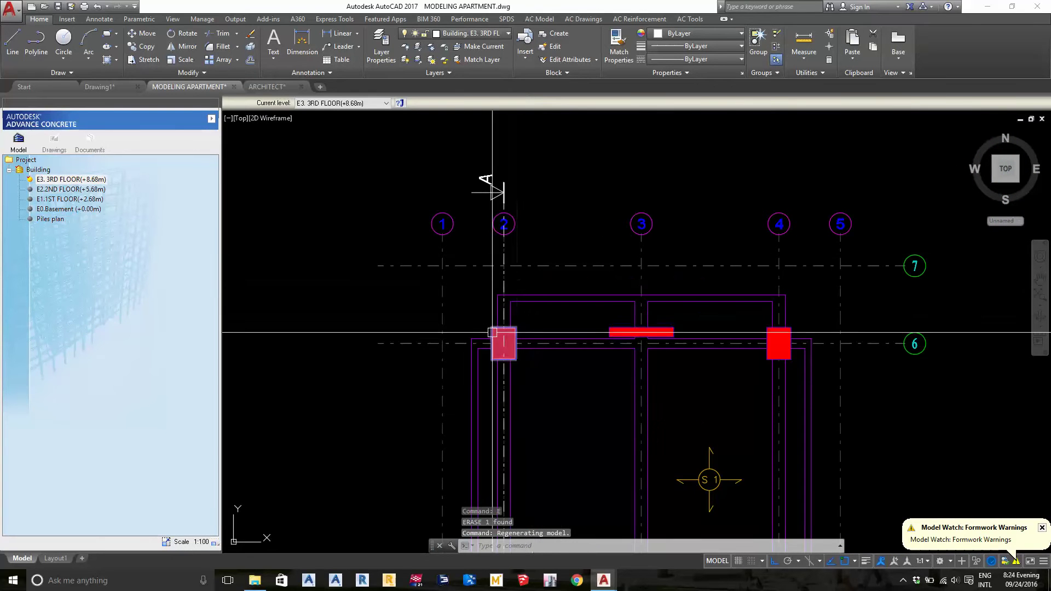
middle_click_drag(560, 371, 571, 336)
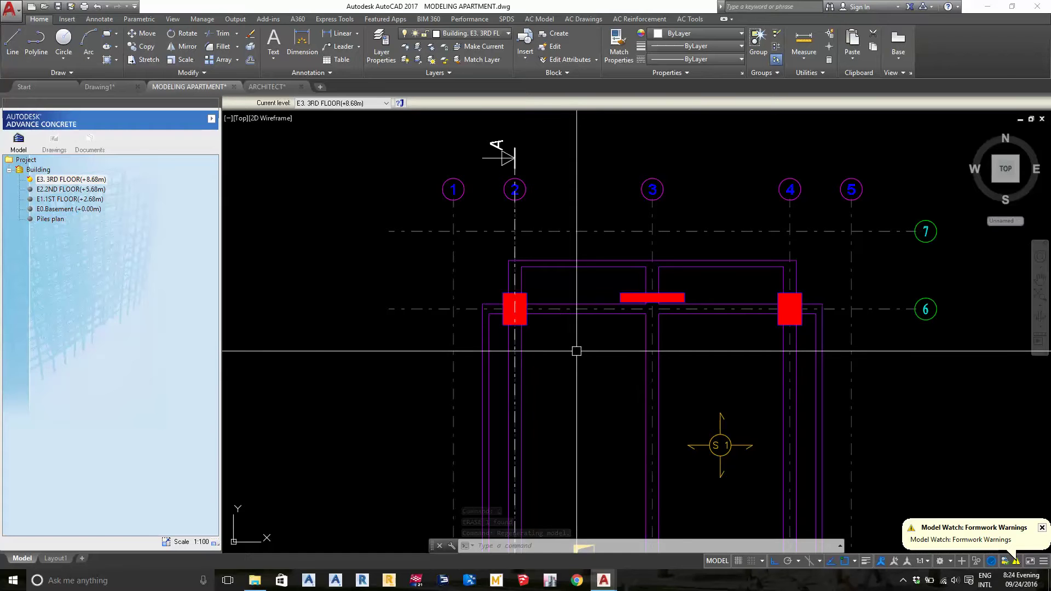
scroll(475, 347, "down", 5)
scroll(547, 298, "up", 2)
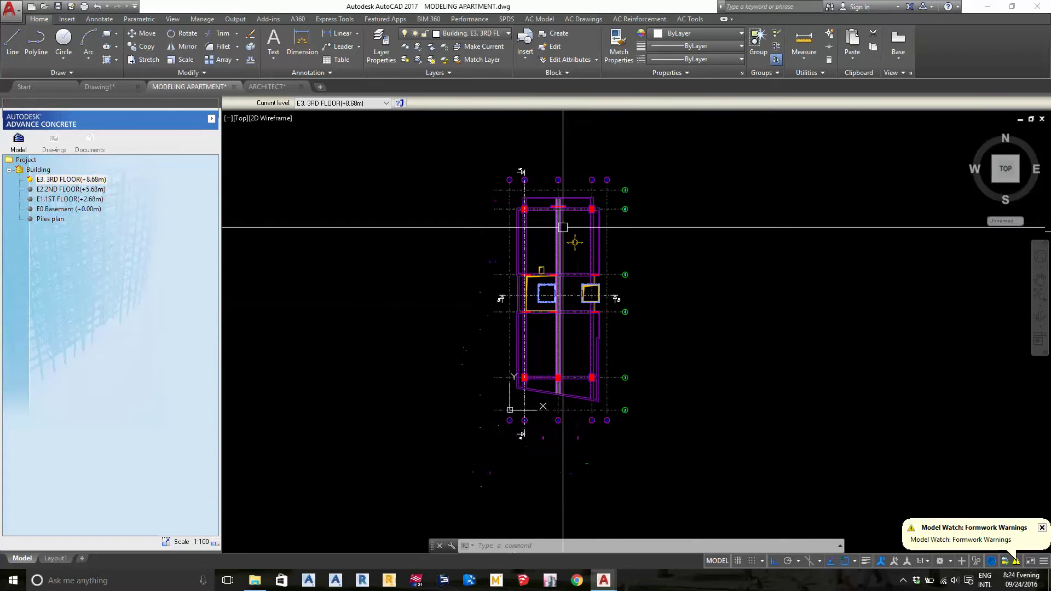
- Check the ARCHITECT plan's lifts and title area, then select E3. 3RD FLOOR in MODELING APARTMENT
right_click(71, 173)
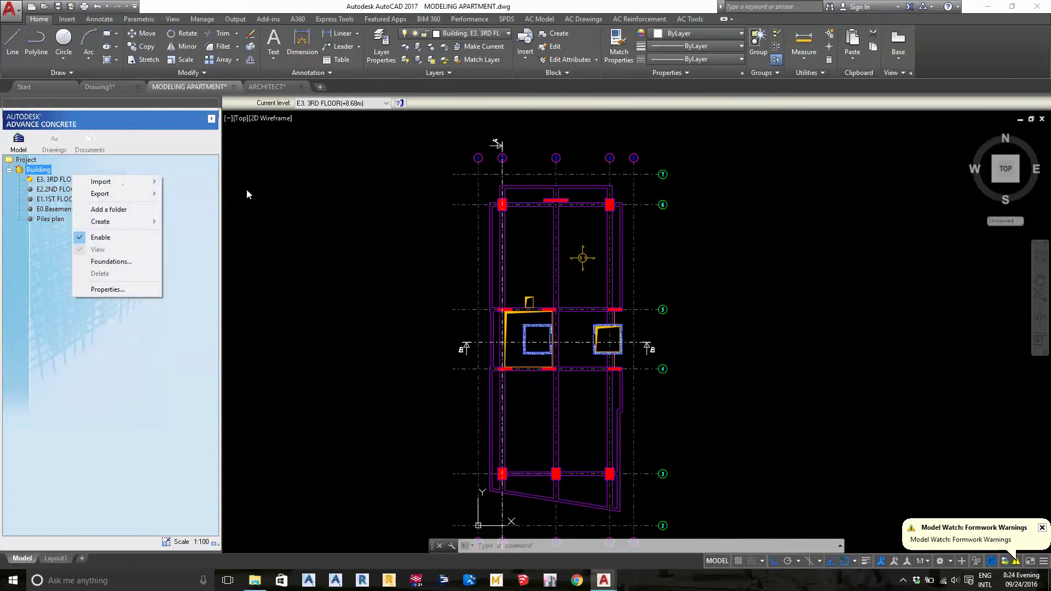
left_click(296, 180)
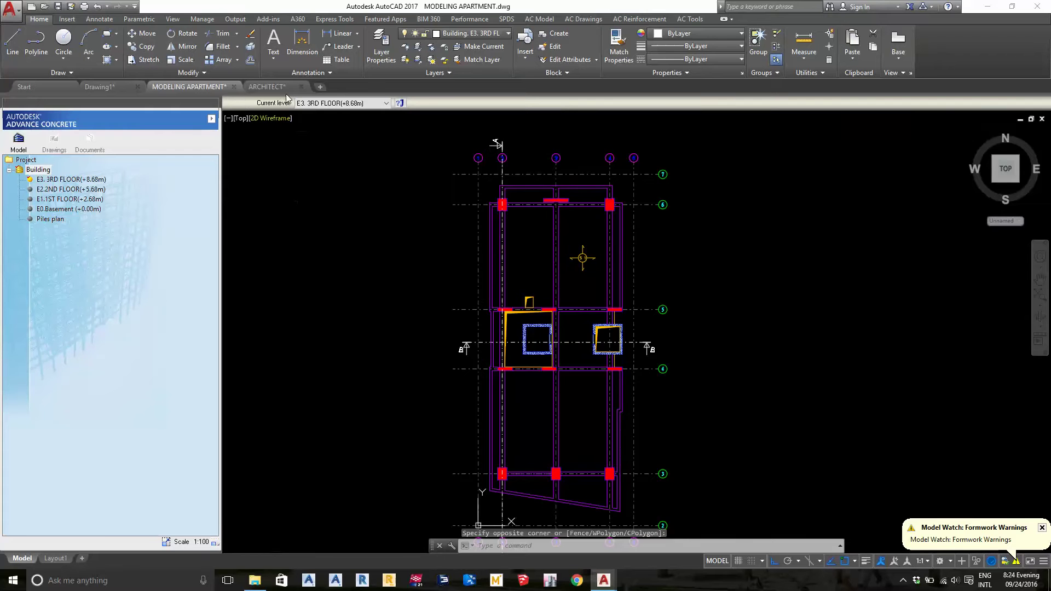
left_click(247, 86)
middle_click_drag(569, 520, 564, 340)
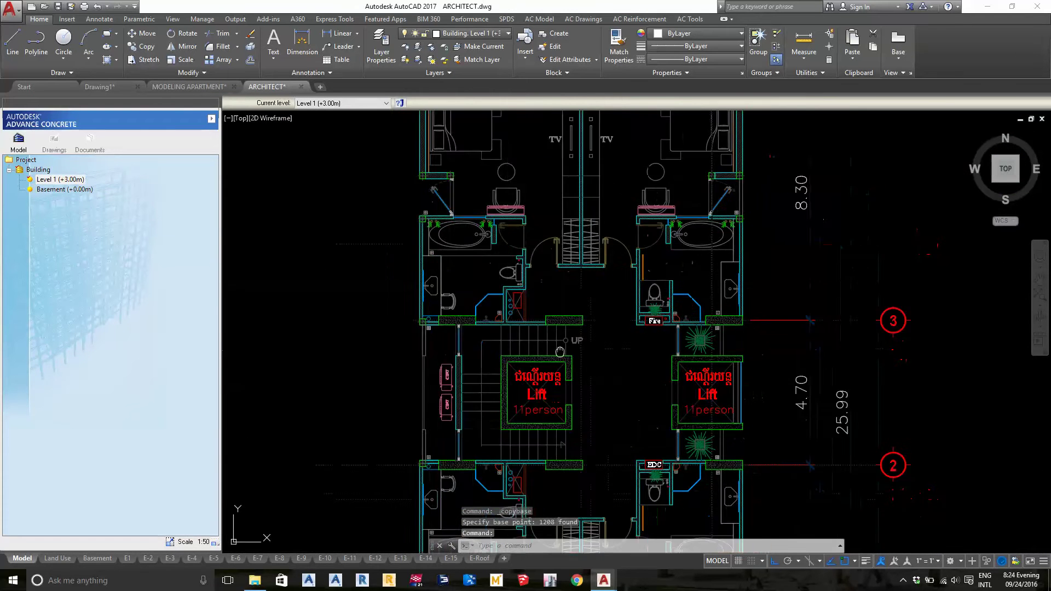
mouse_move(608, 542)
middle_mouse_down()
mouse_move(559, 343)
mouse_move(553, 52)
middle_mouse_up()
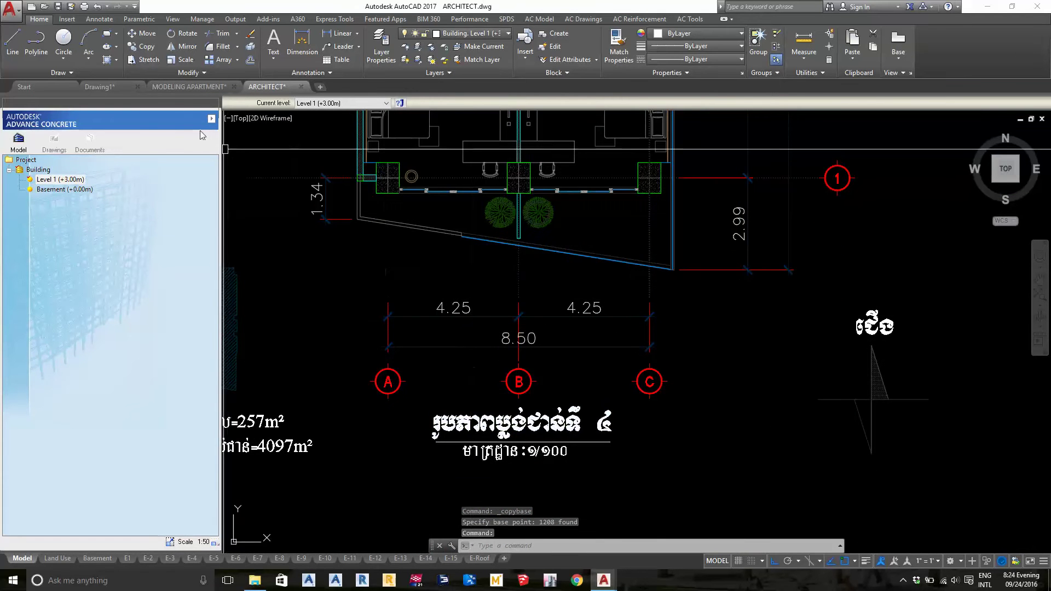
left_click(191, 88)
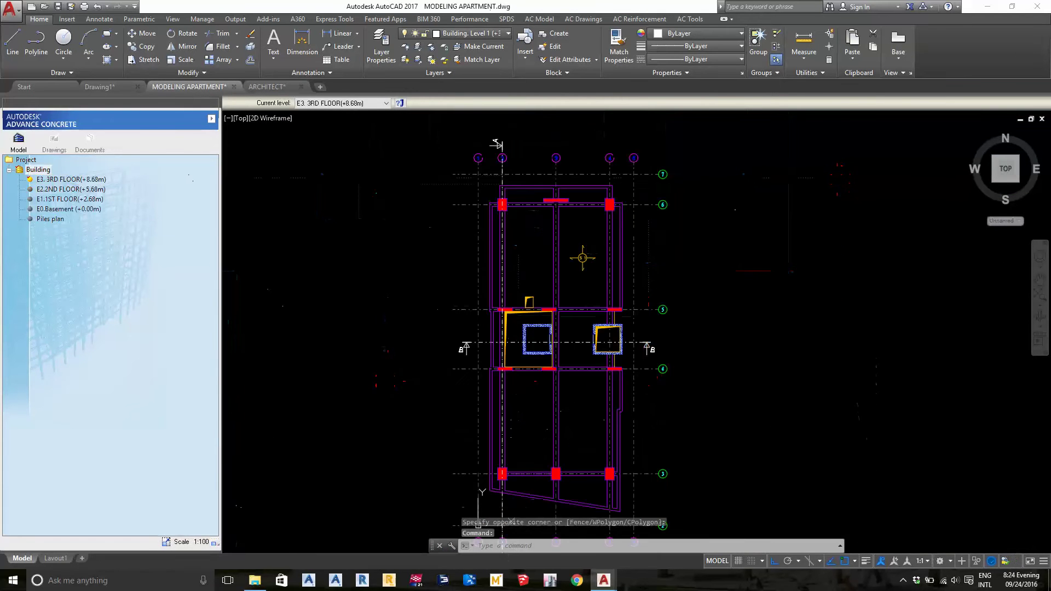
left_click(79, 182)
- Recopy E3. 3RD FLOOR above, answering the copy prompt to create Level 1 (+11.68m)
right_click(78, 182)
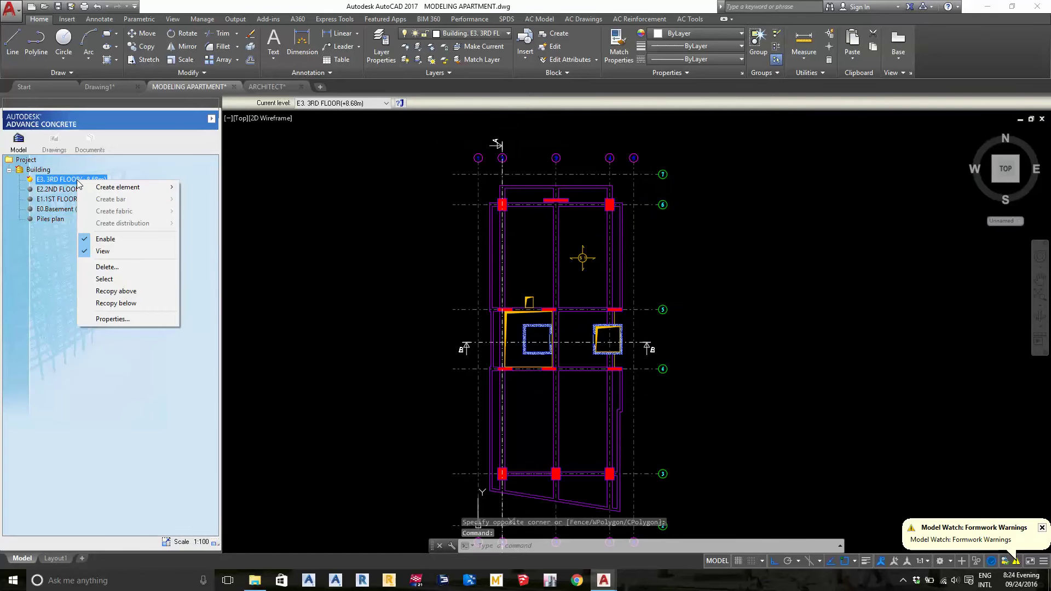
left_click(119, 291)
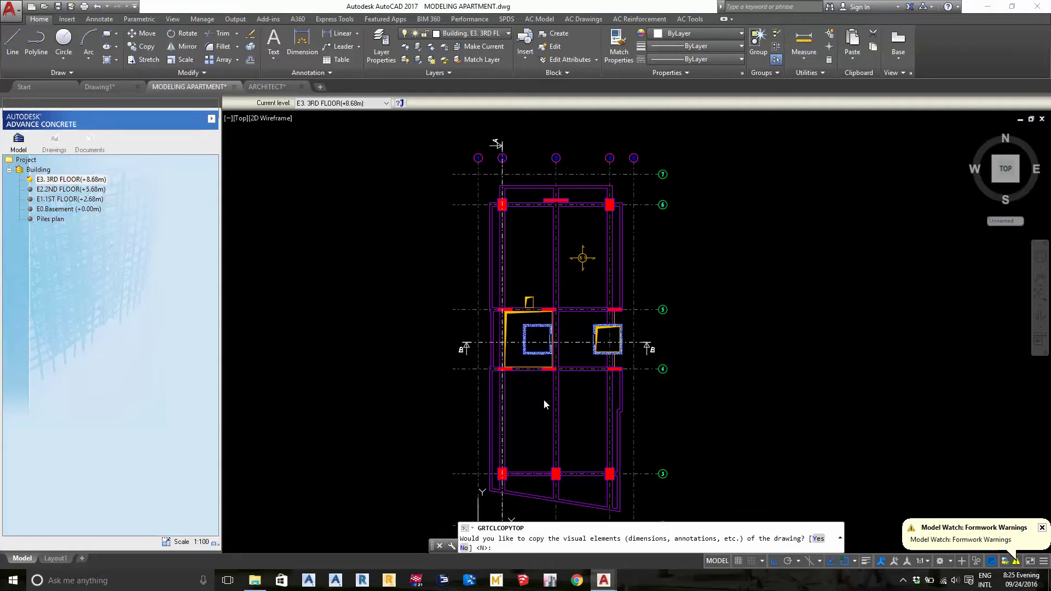
left_click(464, 548)
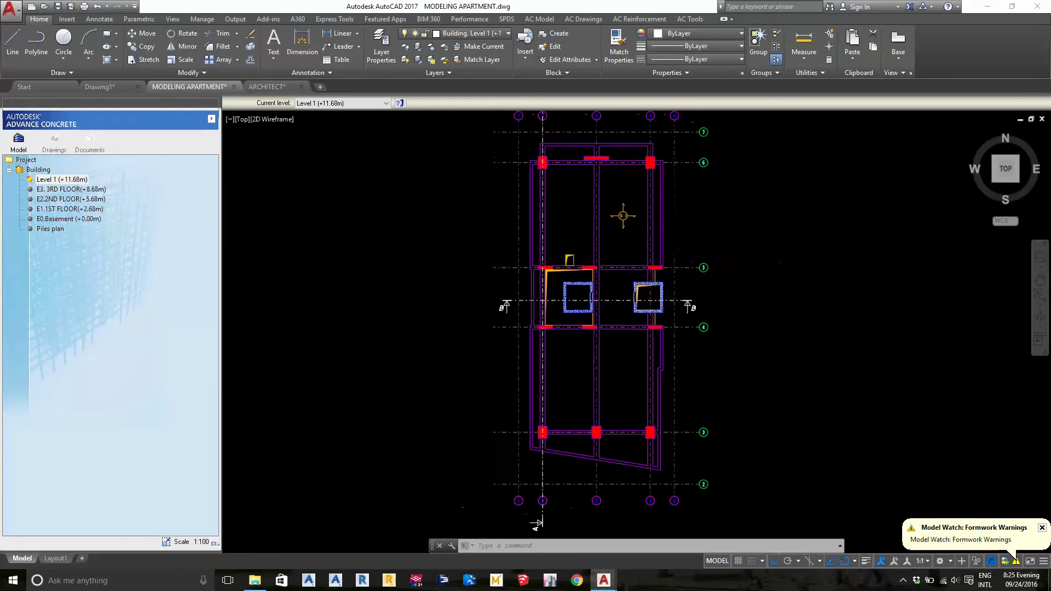
- Attempt renaming Level 1 (+11.68m) and view its properties without changing anything
left_click(83, 179)
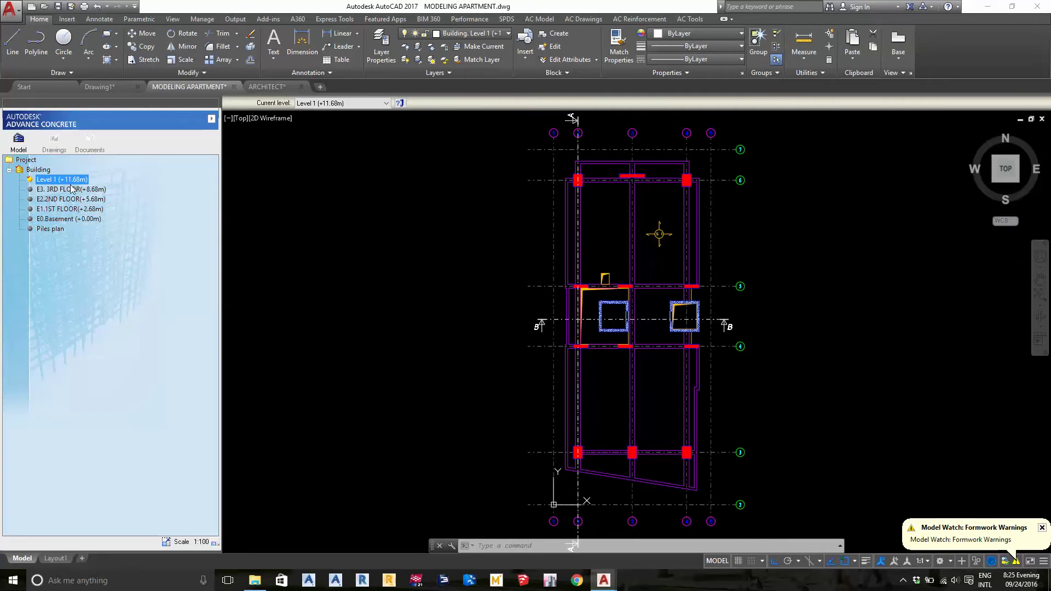
left_click(71, 181)
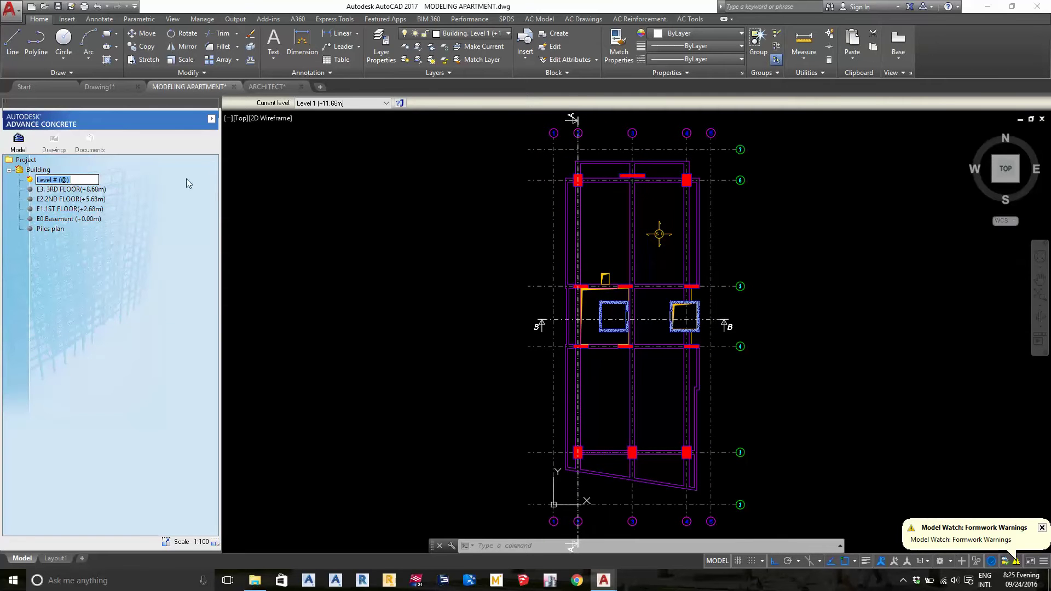
key("Return")
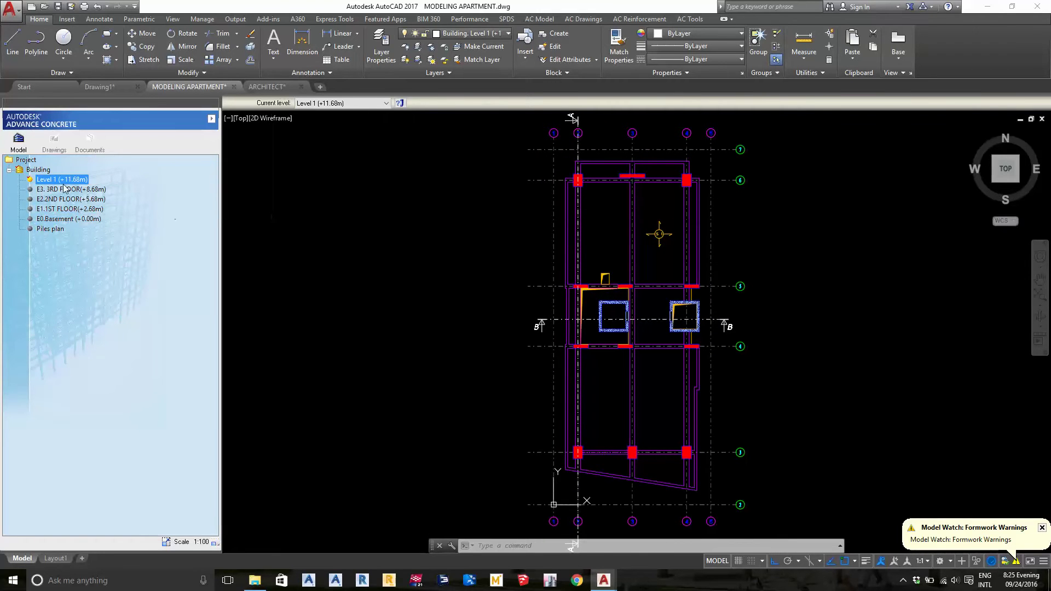
left_click(59, 181)
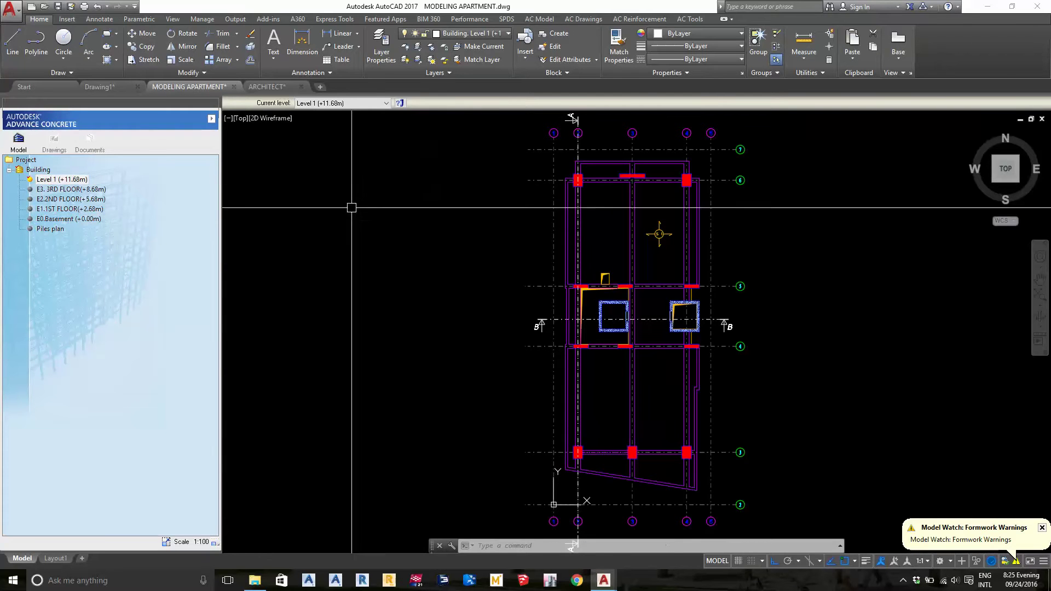
key("Return")
right_click(80, 185)
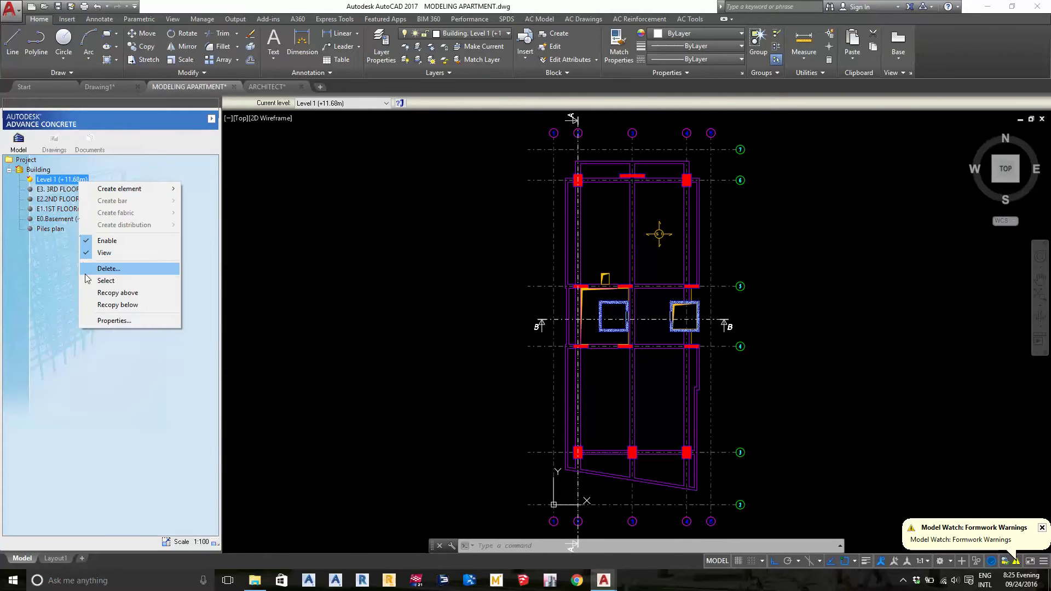
left_click(112, 321)
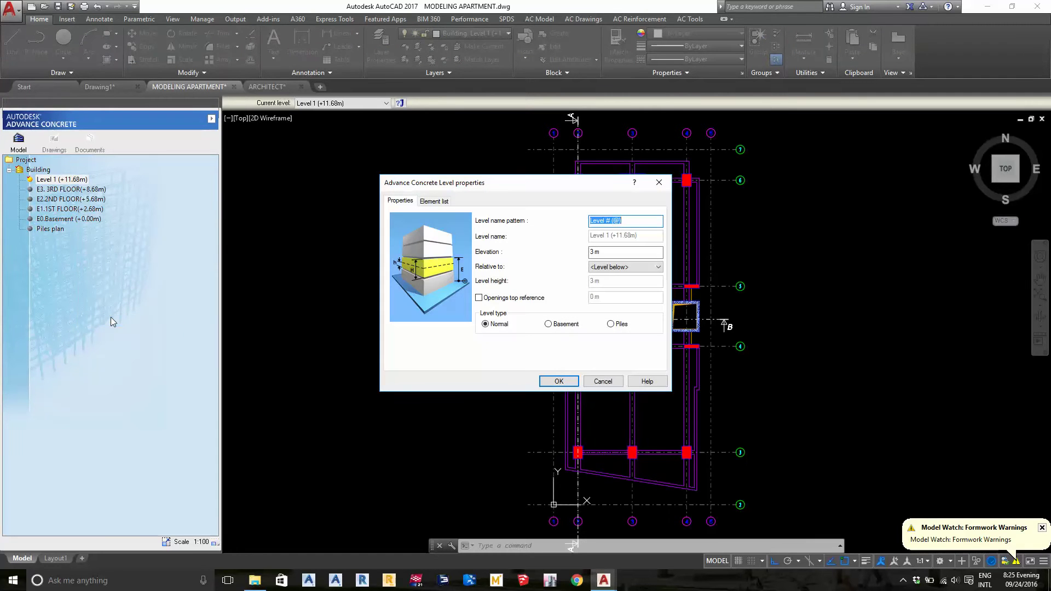
left_click(612, 221)
left_click(658, 183)
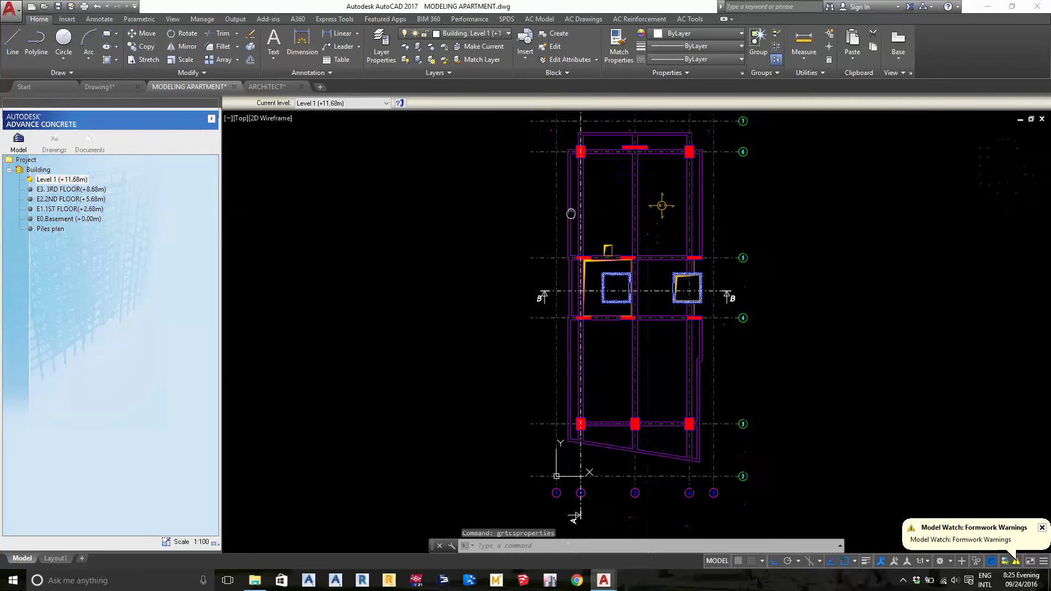
scroll(593, 283, "up", 2)
middle_click_drag(593, 283, 620, 362)
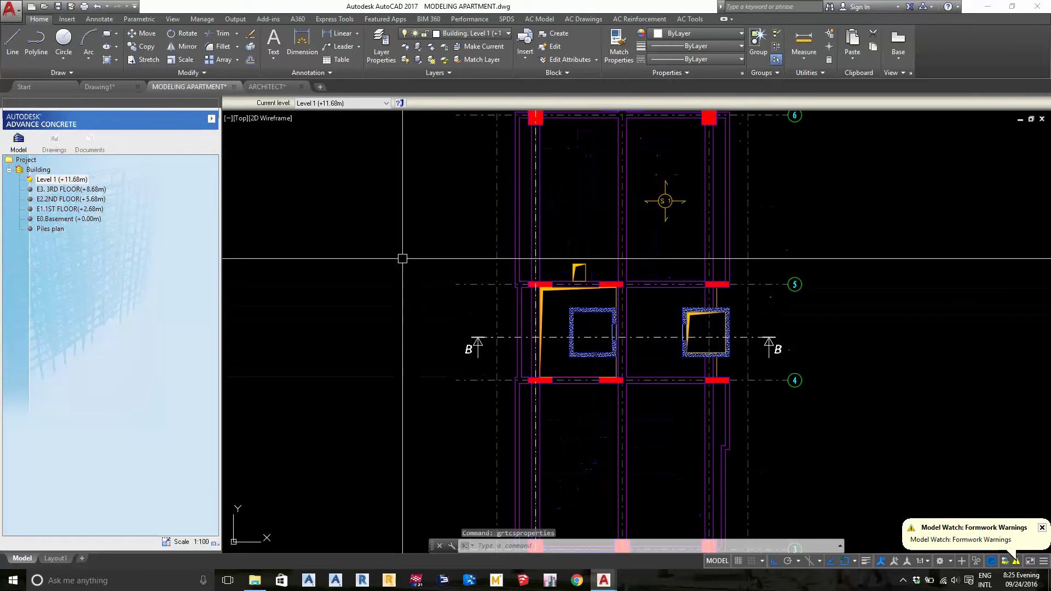
- Rename the new level to 'E4. 4TH FLOOR' and bring ARCHITECT back into view
left_click(63, 182)
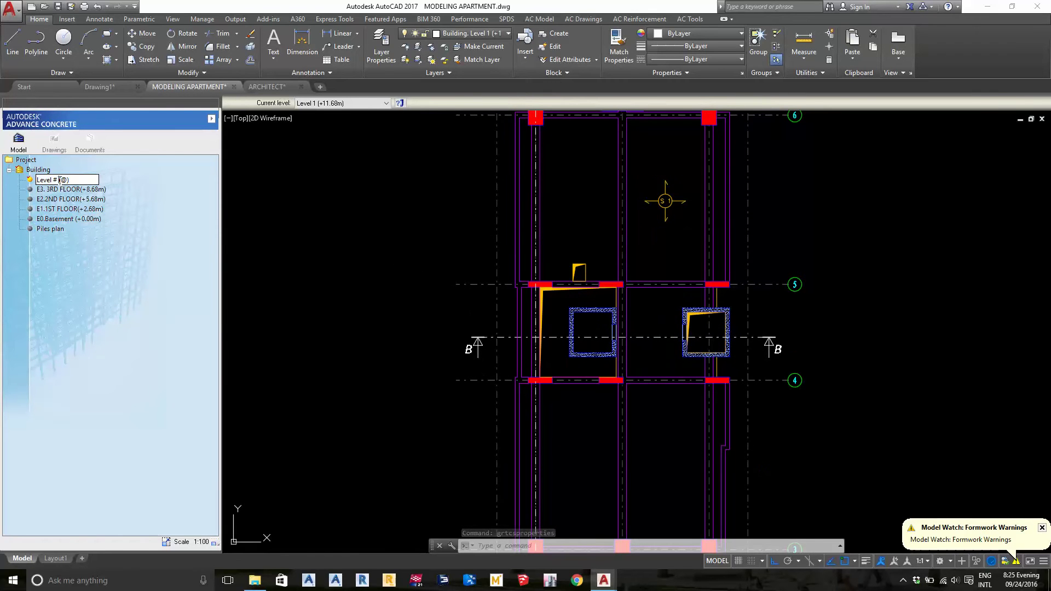
key("BackSpace")
key("BackSpace")
key("BackSpace")
type("E4. 4TH FLOOR")
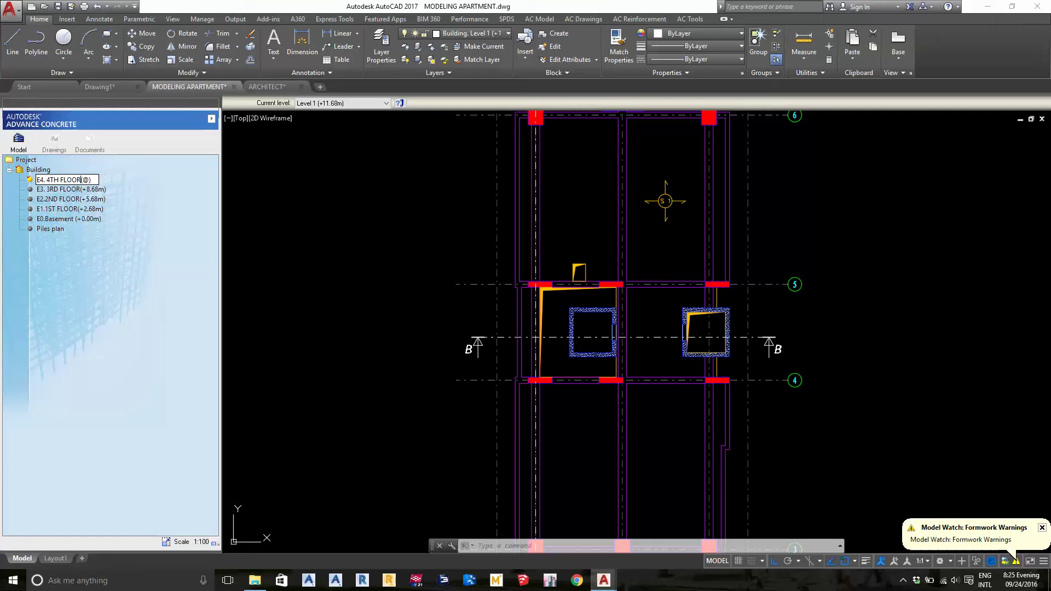
key("Return")
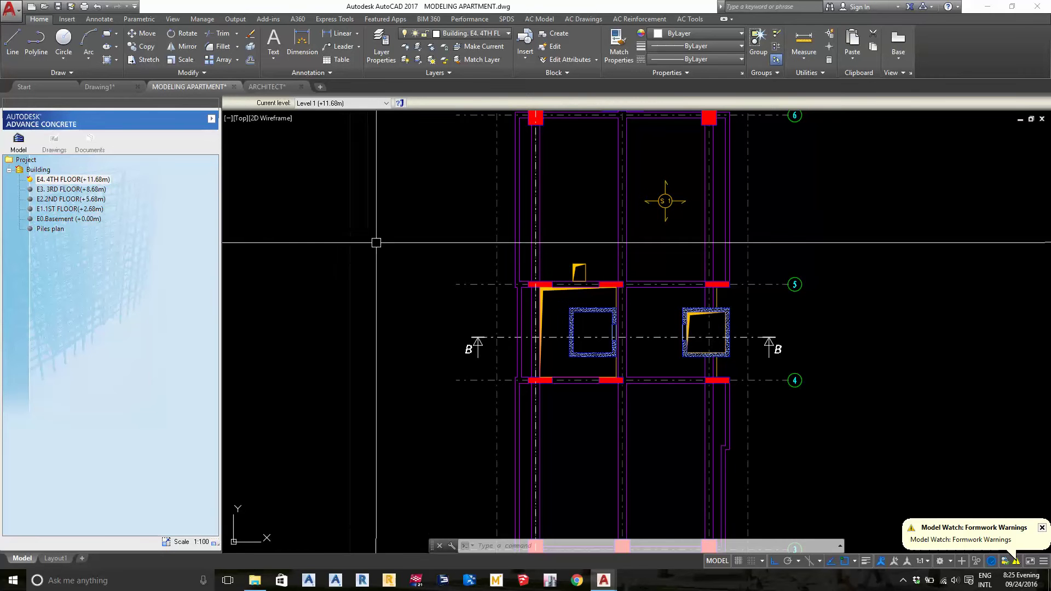
left_click(263, 86)
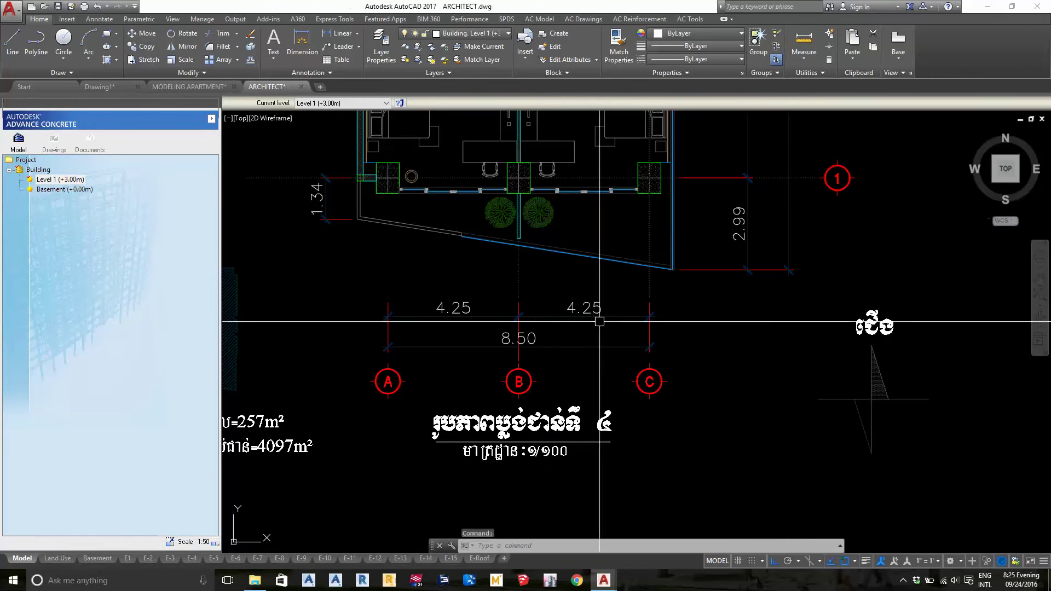
scroll(612, 361, "down", 5)
scroll(611, 361, "down", 3)
scroll(679, 383, "up", 3)
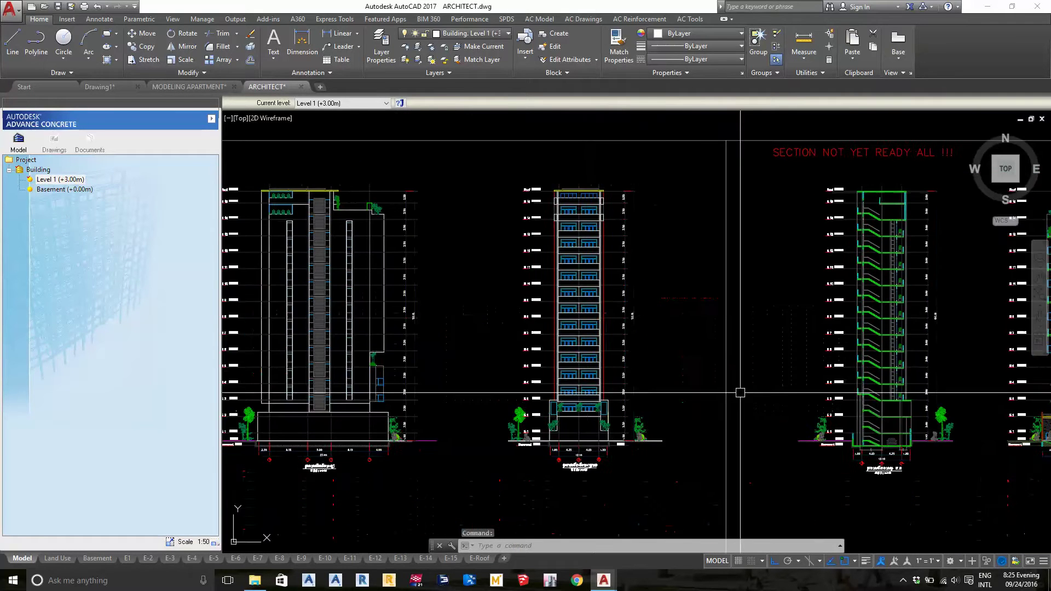
scroll(678, 383, "up", 2)
scroll(679, 384, "up", 3)
scroll(518, 327, "up", 3)
scroll(517, 328, "down", 2)
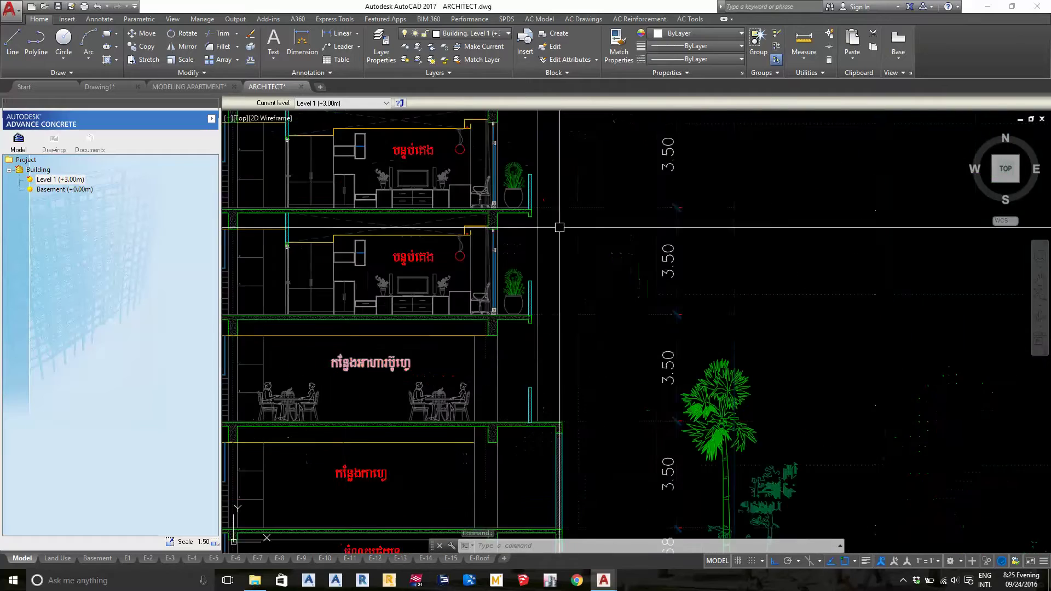
scroll(517, 327, "down", 1)
mouse_move(383, 411)
middle_mouse_down()
mouse_move(517, 327)
mouse_move(511, 405)
middle_mouse_up()
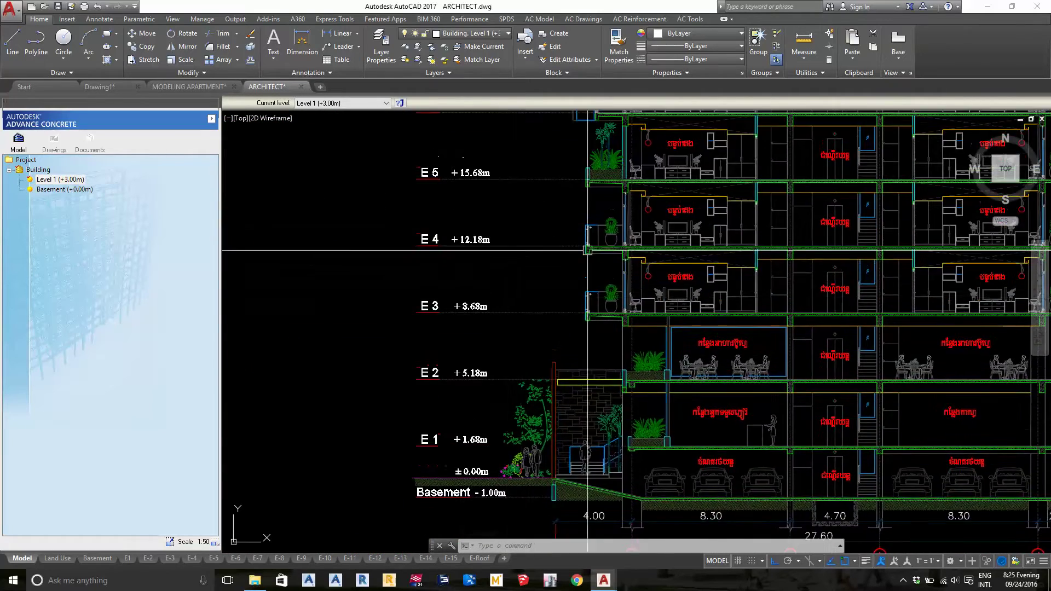
scroll(584, 225, "up", 2)
middle_click_drag(584, 224, 584, 279)
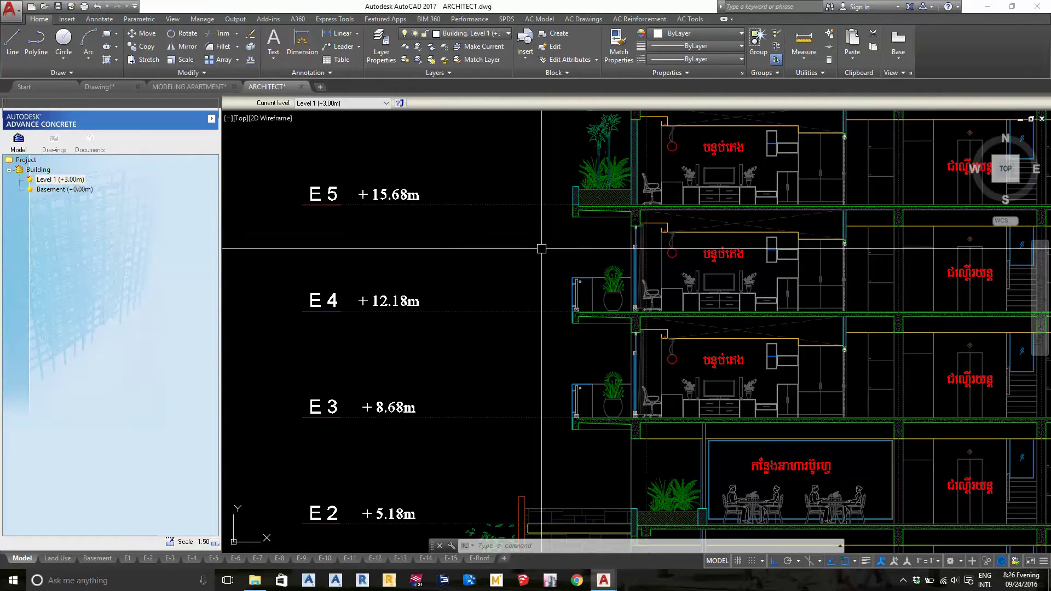
middle_click_drag(821, 274, 574, 285)
mouse_move(871, 279)
middle_mouse_down()
mouse_move(567, 290)
mouse_move(436, 195)
middle_mouse_up()
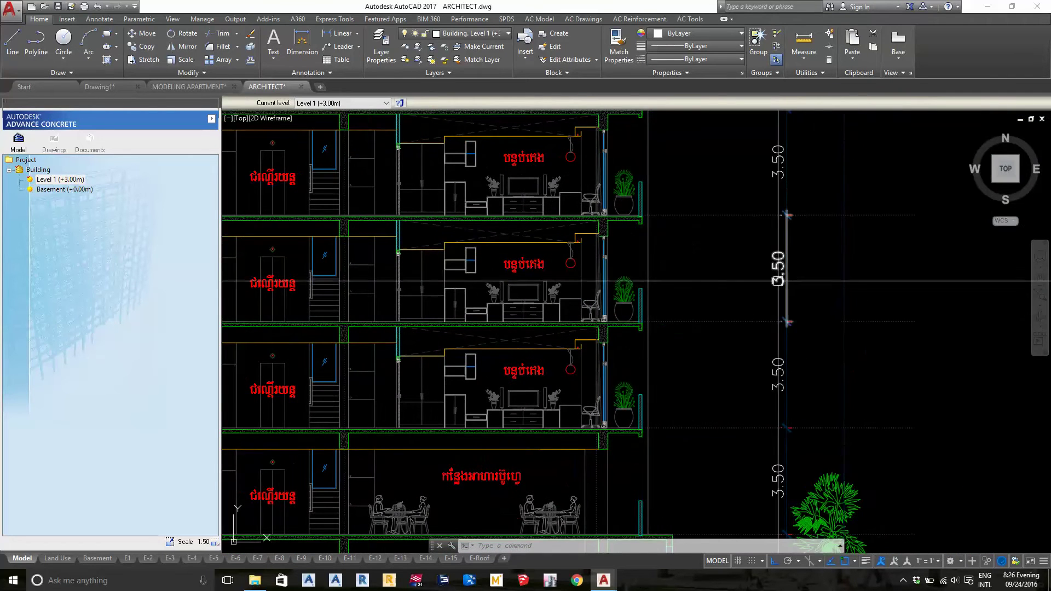
middle_click_drag(823, 375, 833, 272)
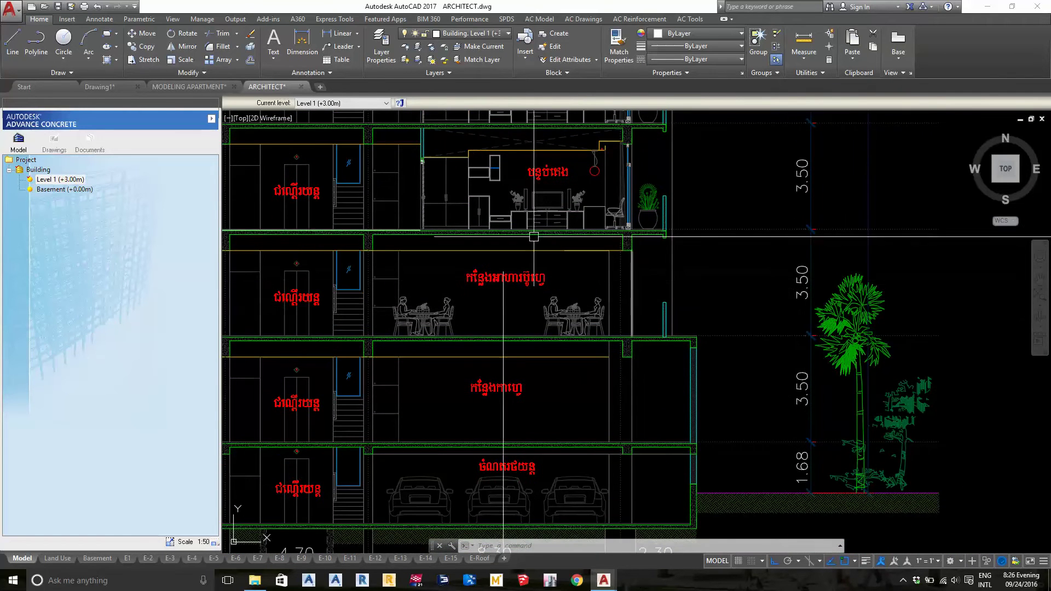
left_click(189, 88)
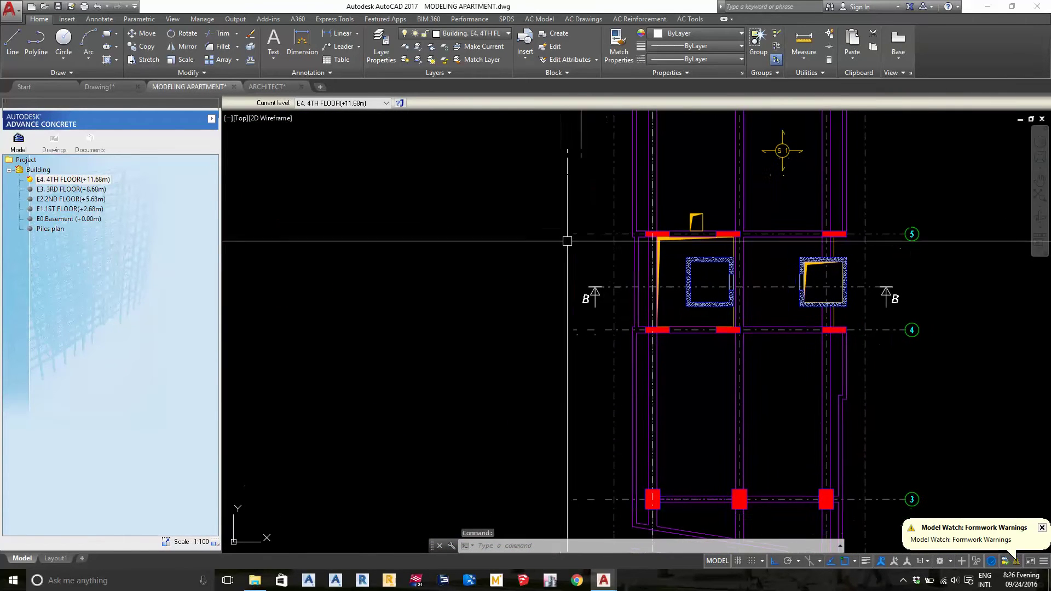
middle_click_drag(516, 234, 414, 235)
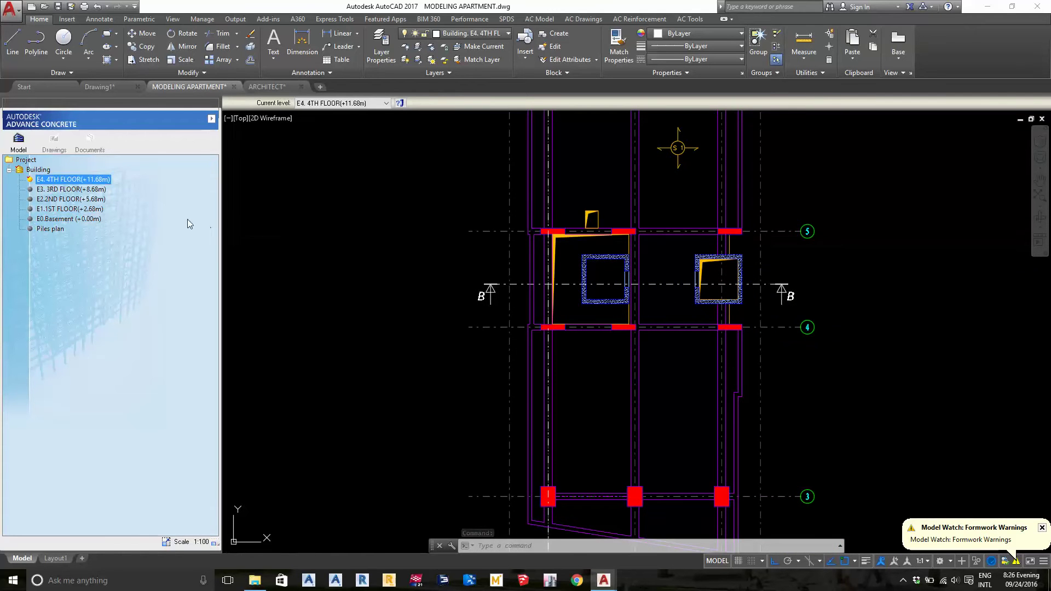
left_click(266, 86)
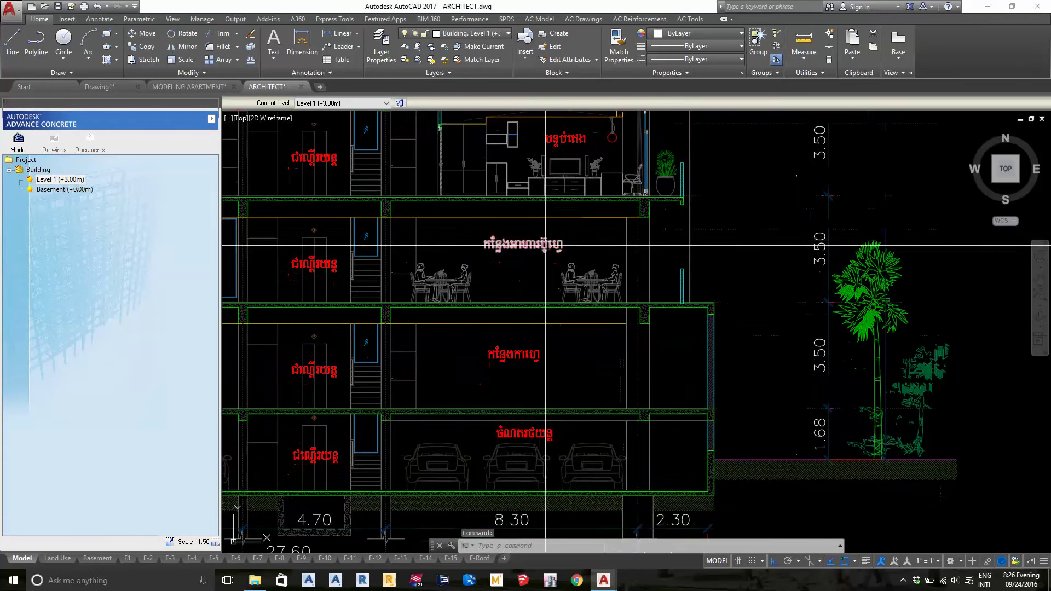
scroll(863, 380, "down", 2)
scroll(863, 380, "down", 2)
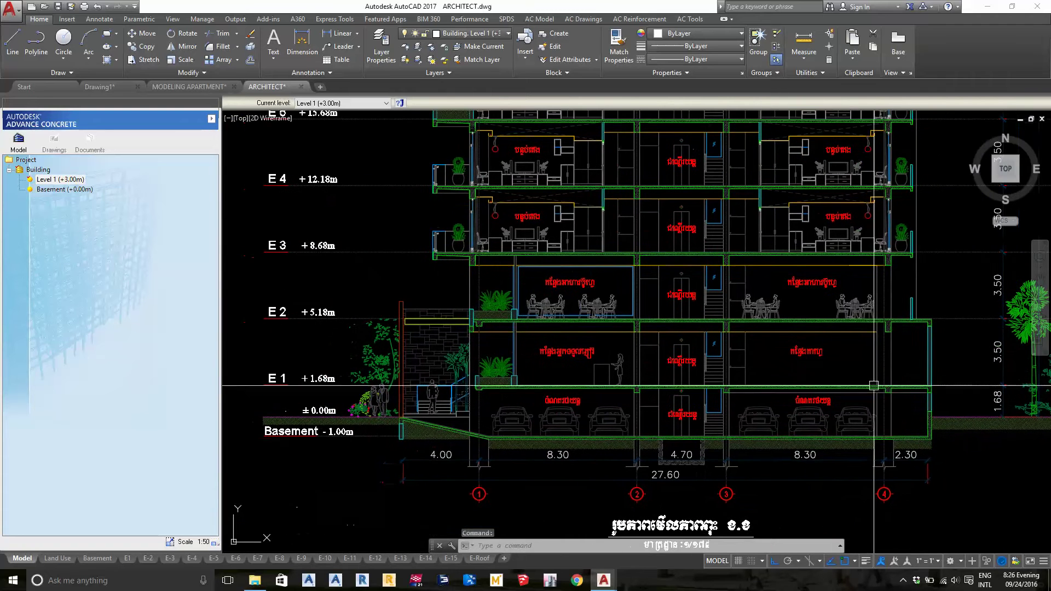
left_click(55, 179)
left_click(164, 86)
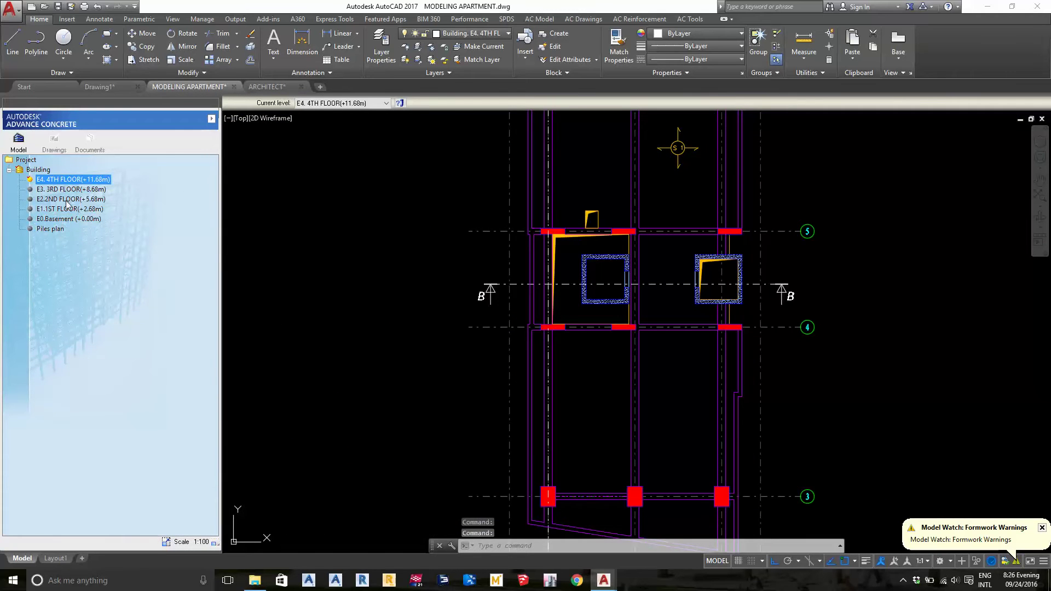
- Set E1. 1ST FLOOR and E2. 2ND FLOOR elevations to 3.5 m above the level below
right_click(70, 209)
left_click(99, 345)
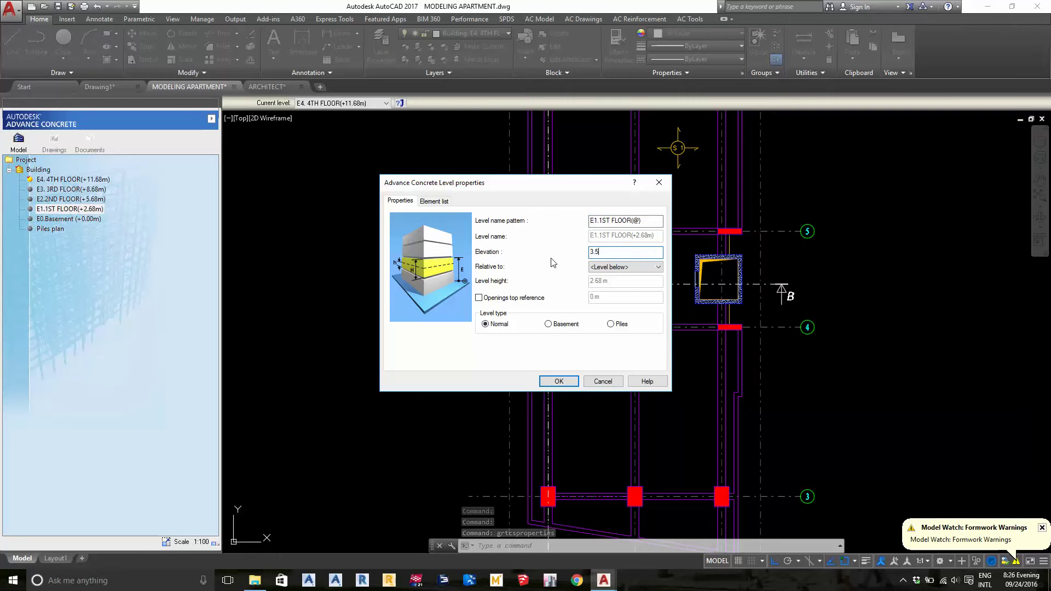
left_click(575, 382)
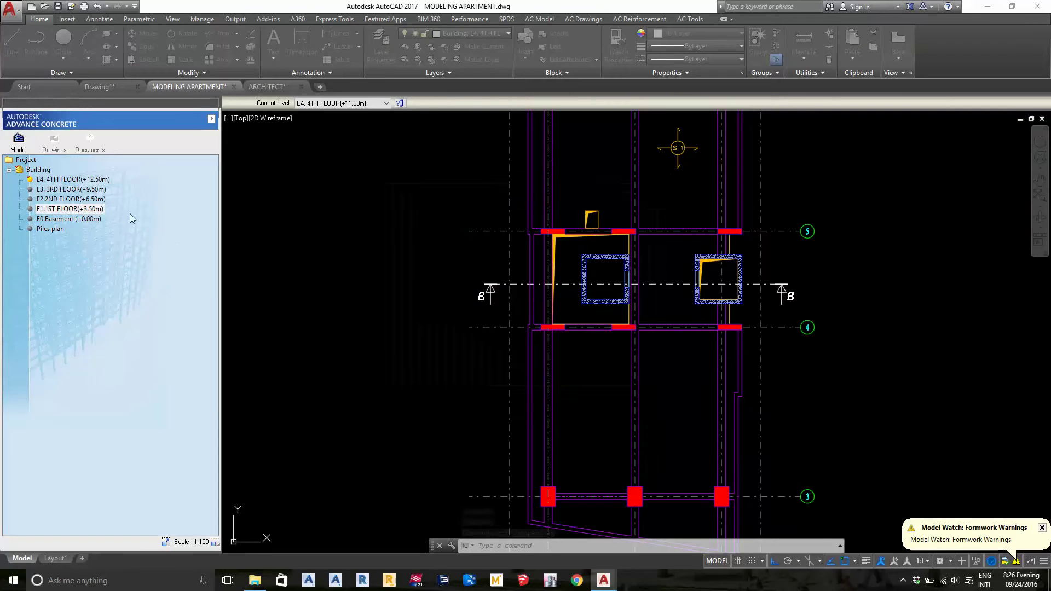
right_click(73, 202)
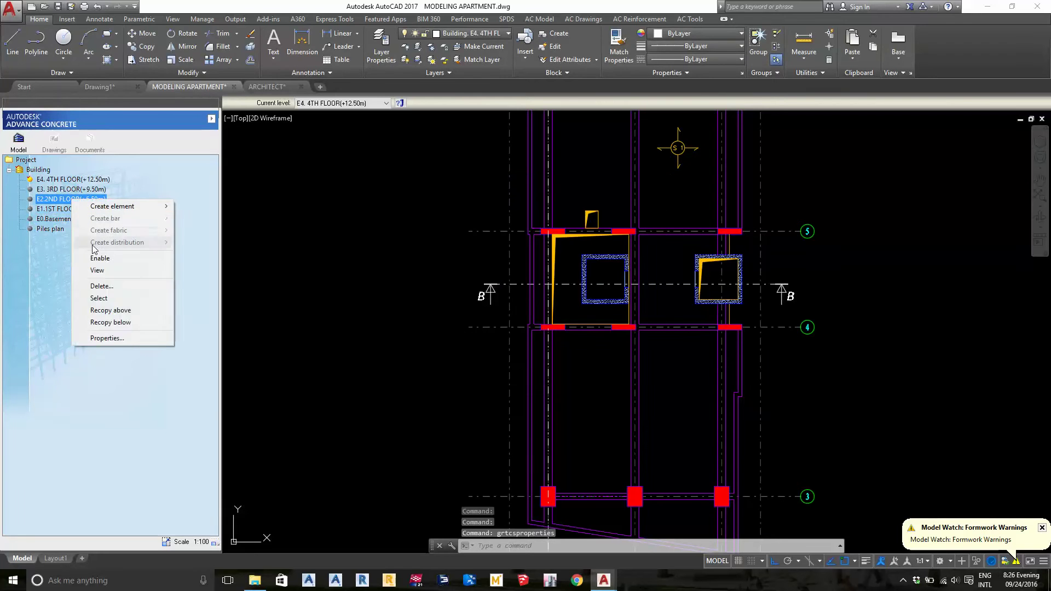
left_click(127, 336)
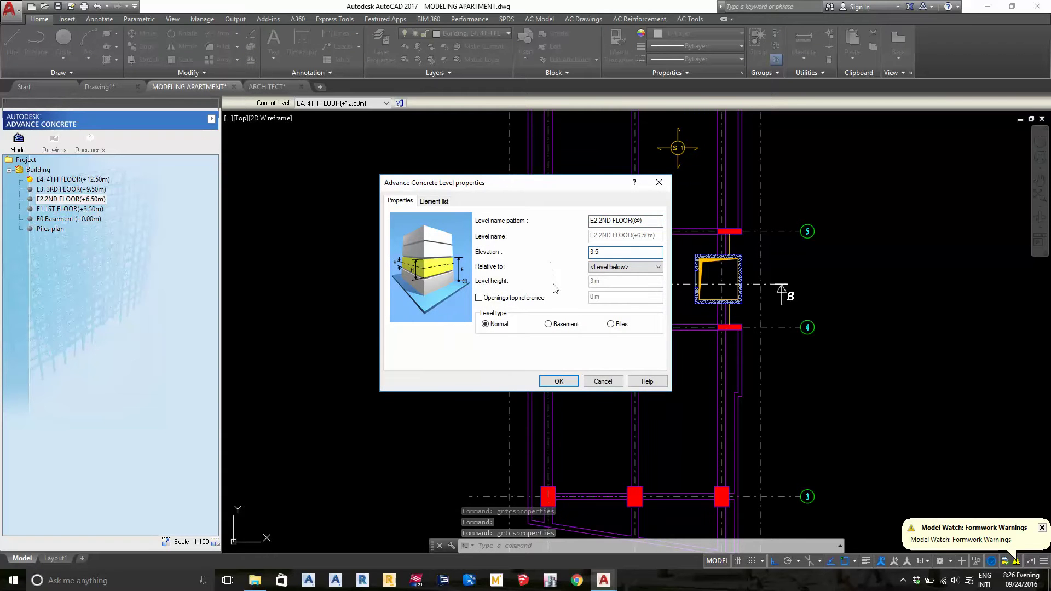
left_click(578, 382)
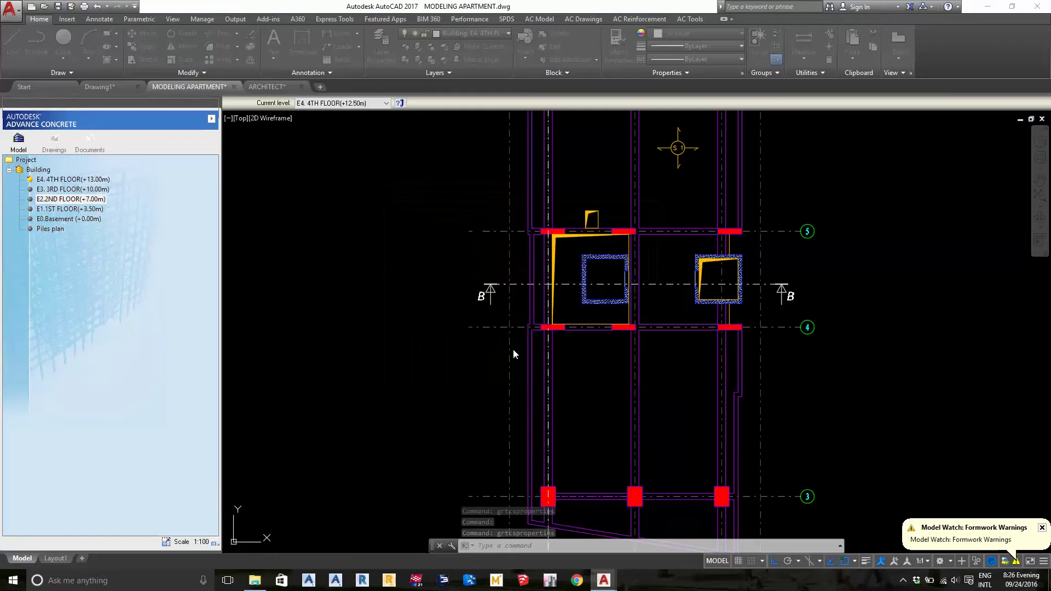
- Set E3. 3RD FLOOR and E4. 4TH FLOOR elevations to 3.5 m above the level below
right_click(86, 191)
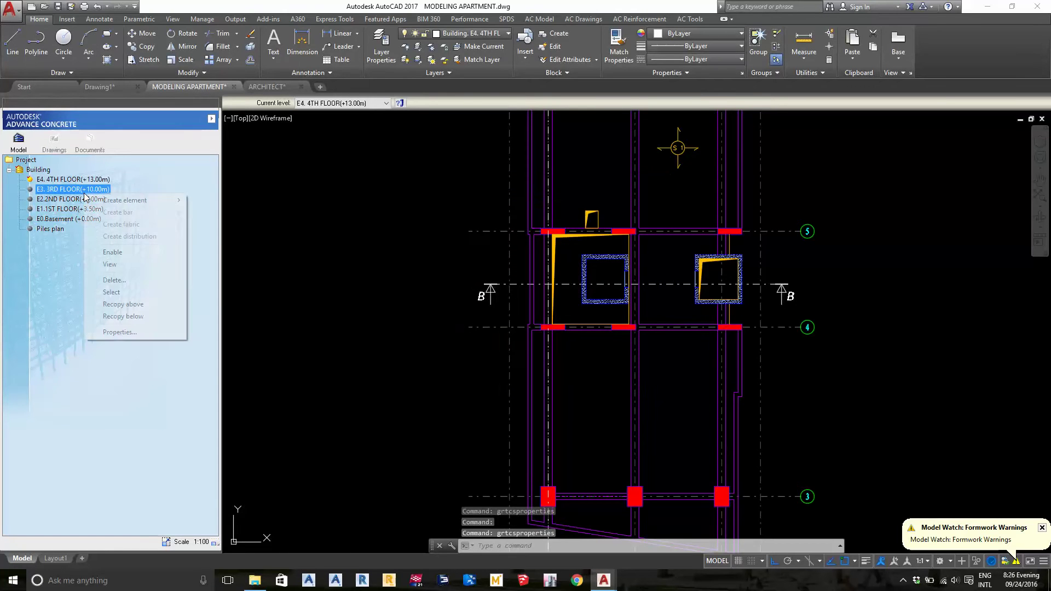
left_click(137, 336)
type("3.5")
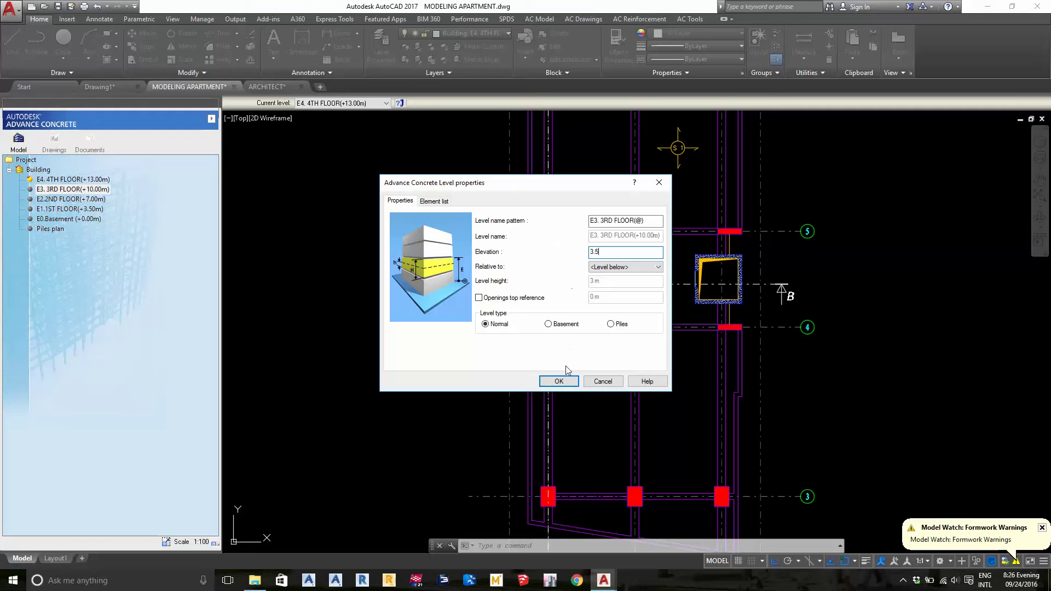
left_click(558, 381)
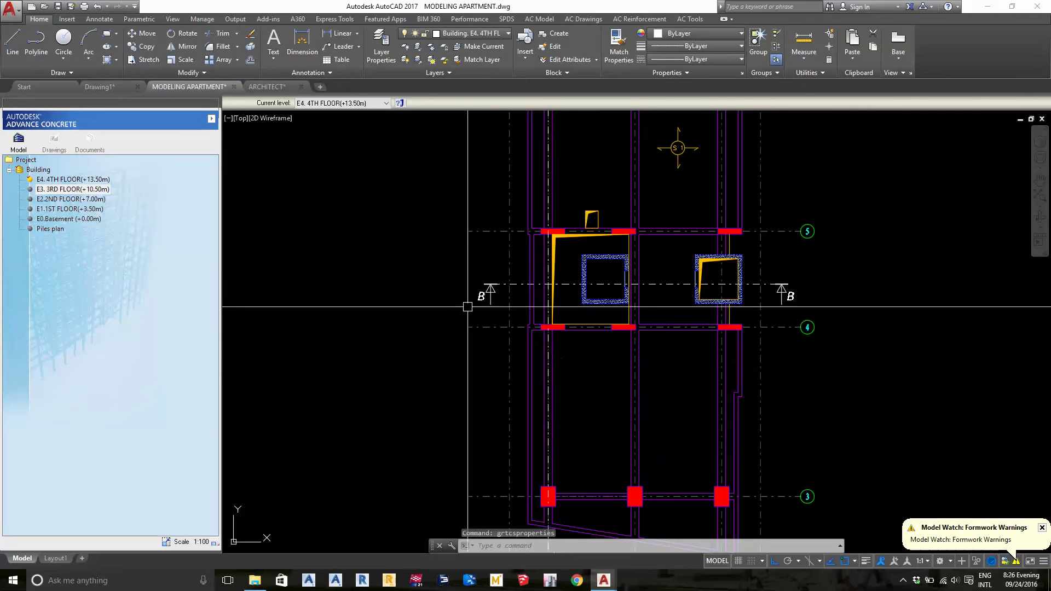
right_click(92, 183)
left_click(145, 324)
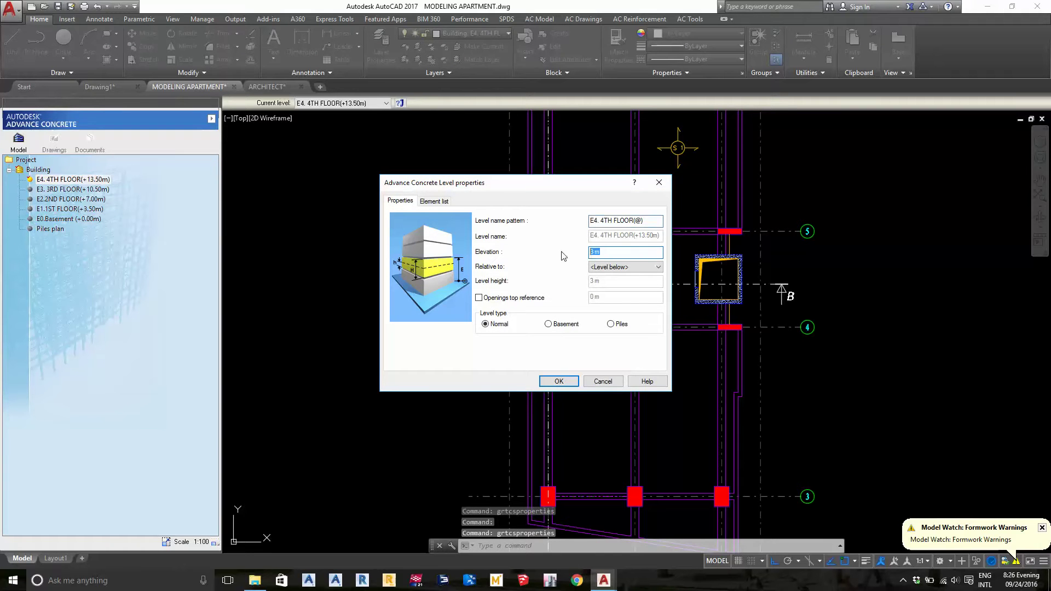
type("35")
key("Return")
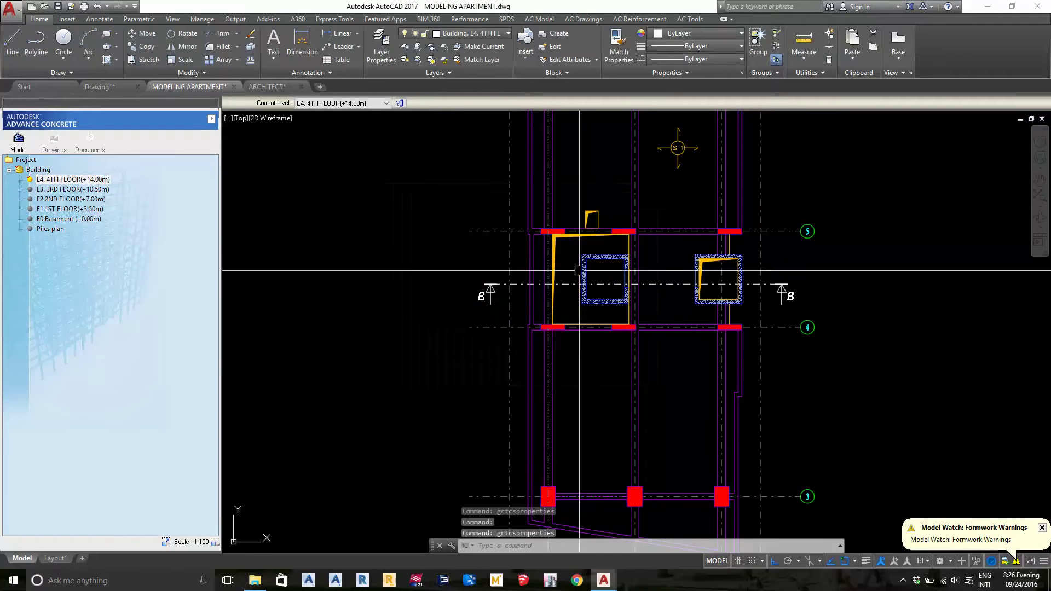
- Zoom around the 4th-floor plan and start pasting the copied floor plan as a block
scroll(475, 253, "down", 6)
scroll(475, 252, "up", 4)
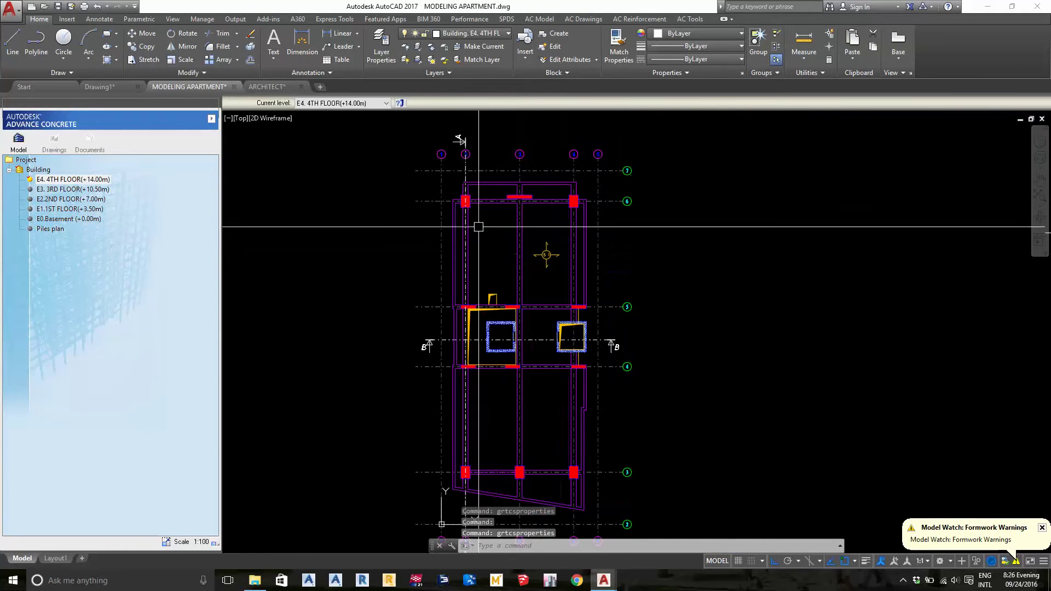
scroll(477, 228, "up", 2)
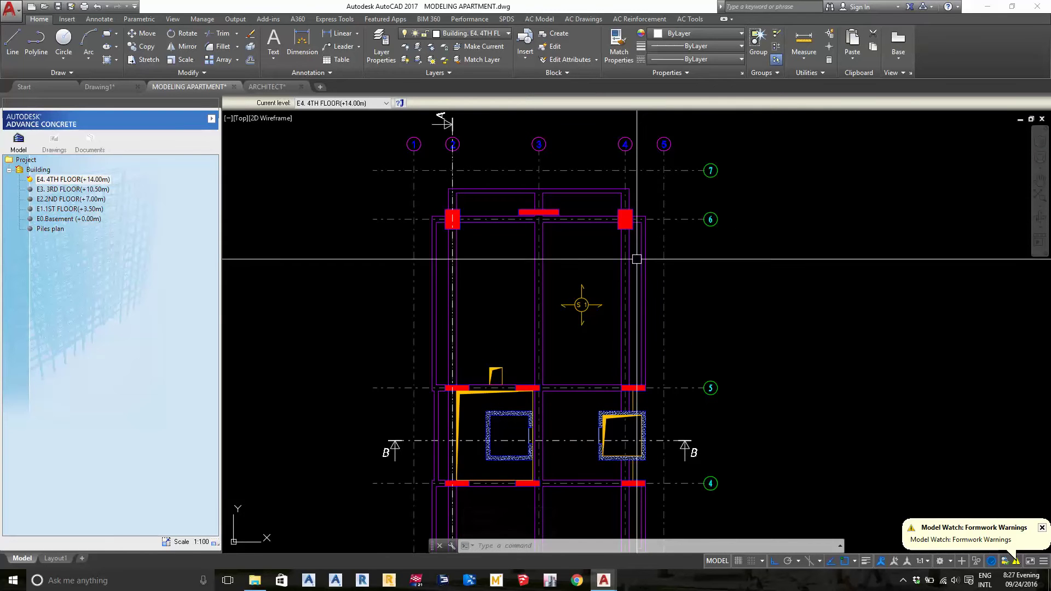
scroll(734, 164, "down", 4)
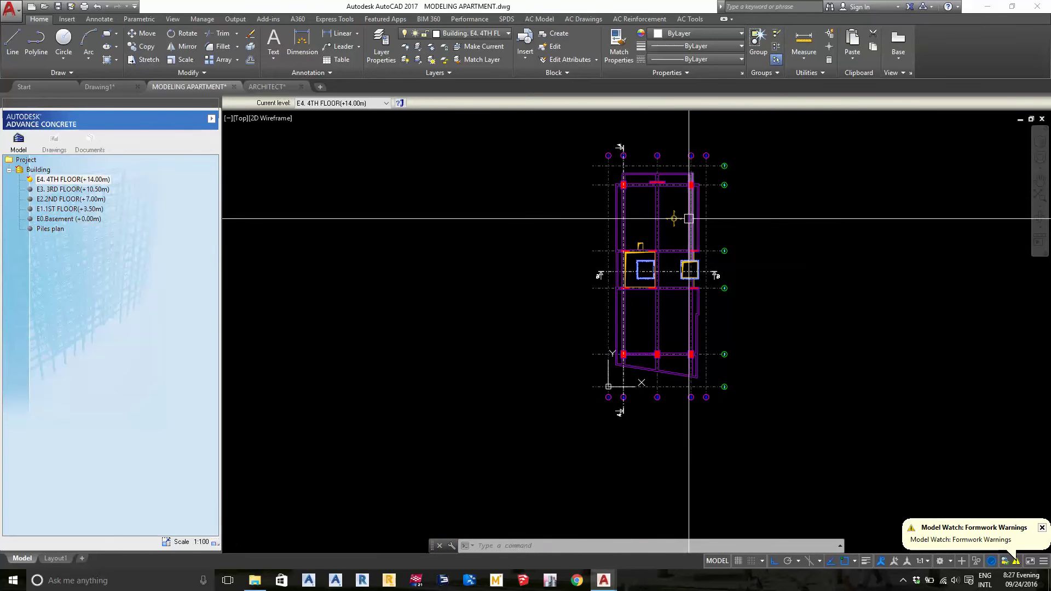
mouse_move(689, 218)
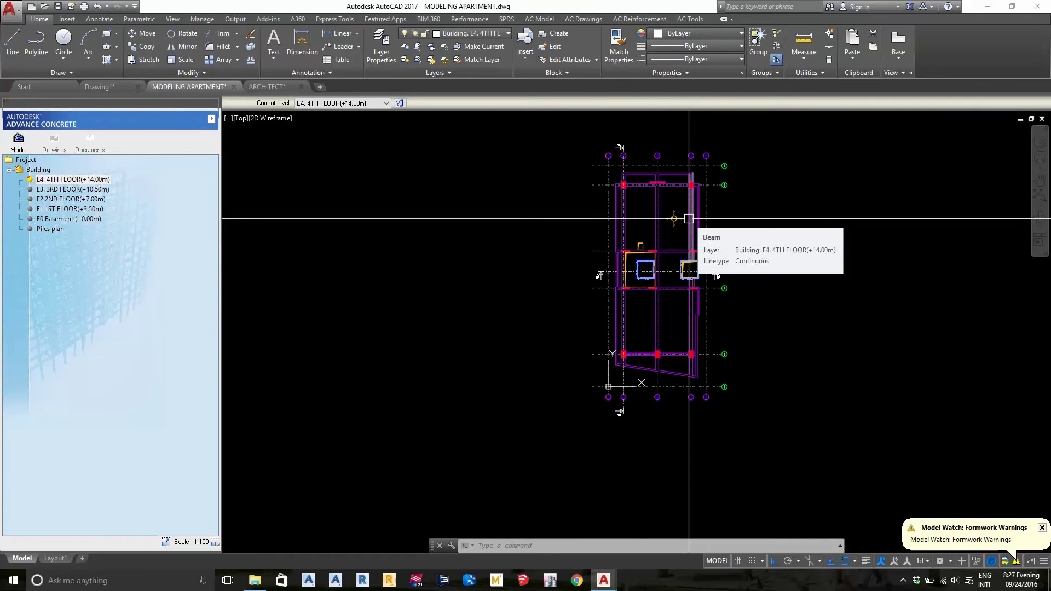
scroll(640, 288, "up", 5)
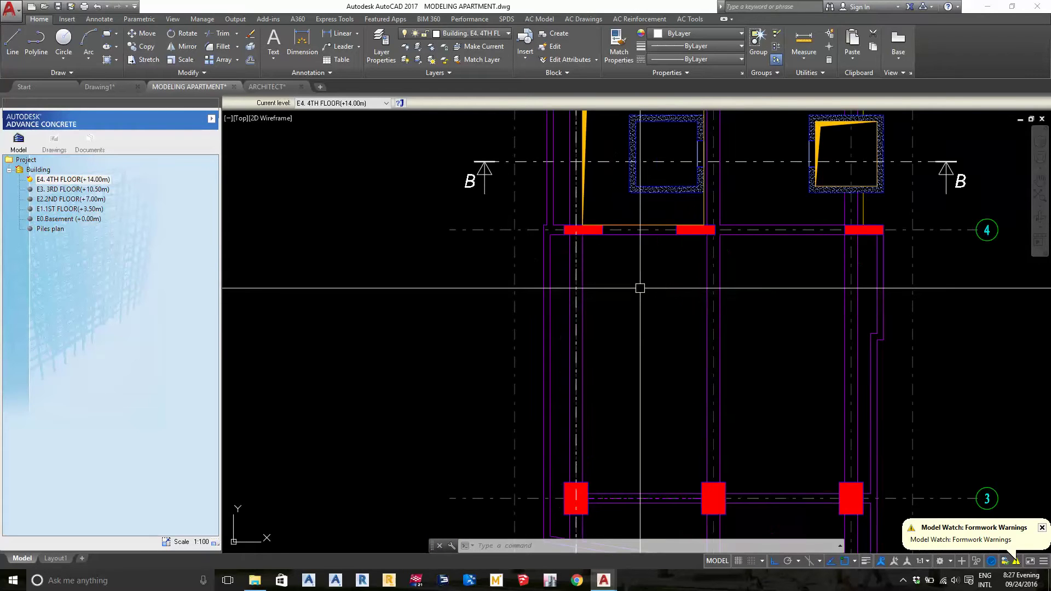
scroll(640, 288, "down", 4)
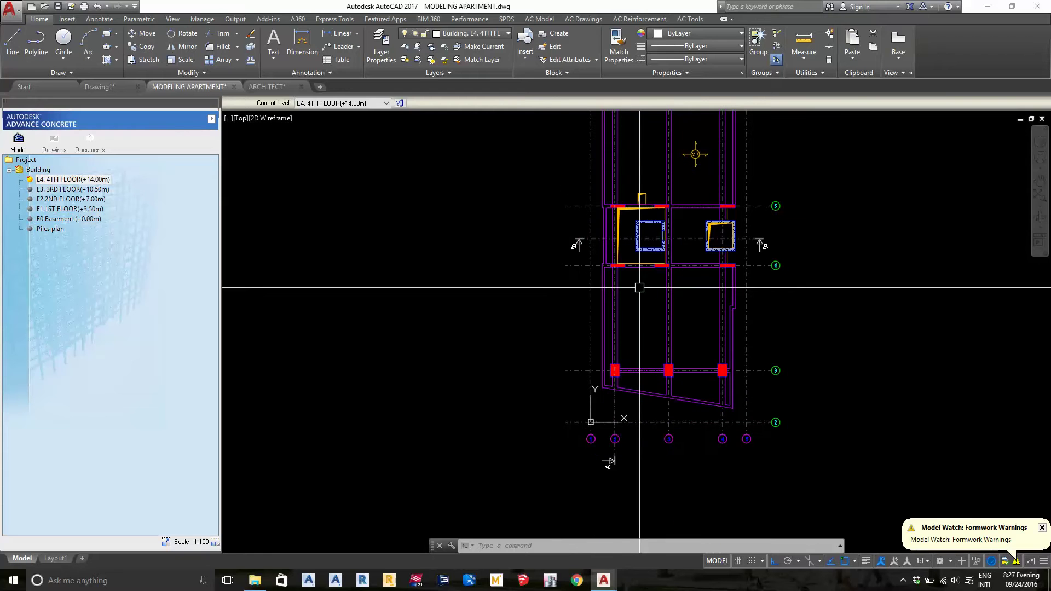
key("ctrl+shift+v")
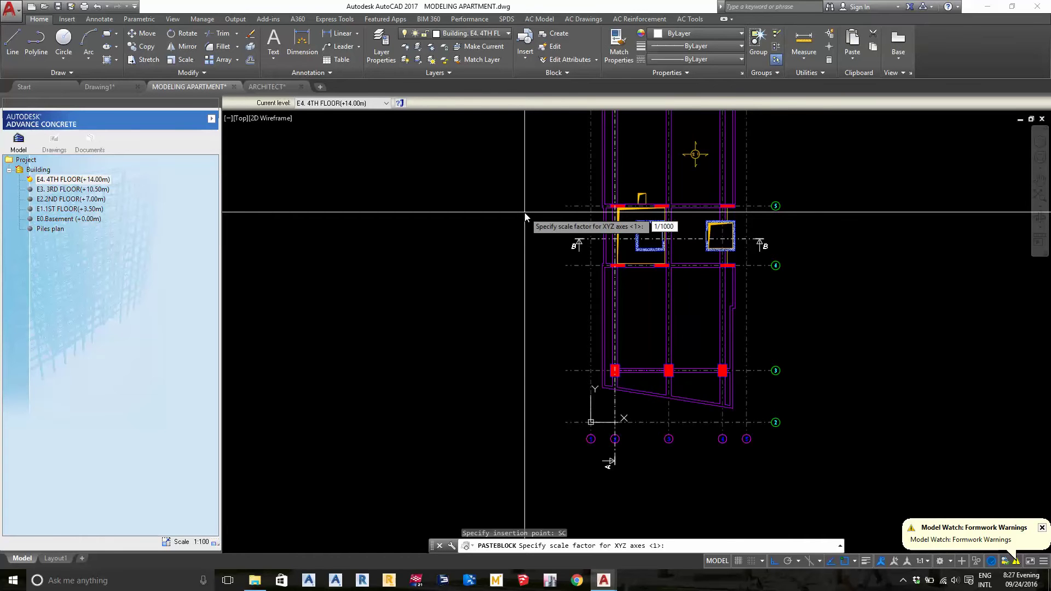
key("Return")
middle_click_drag(525, 216, 588, 226)
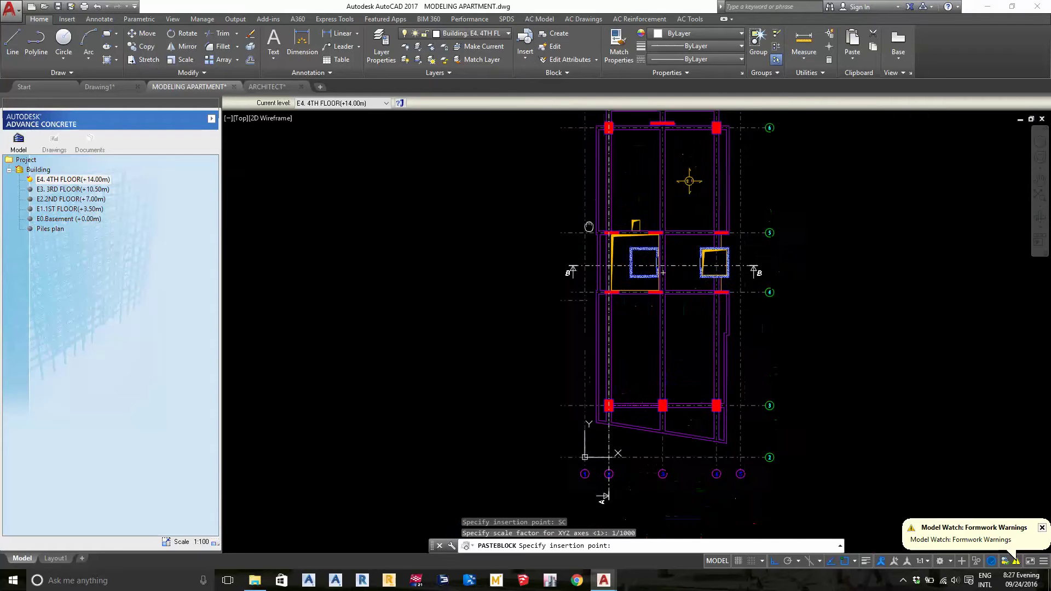
scroll(589, 227, "up", 3)
scroll(594, 263, "up", 3)
scroll(600, 295, "up", 2)
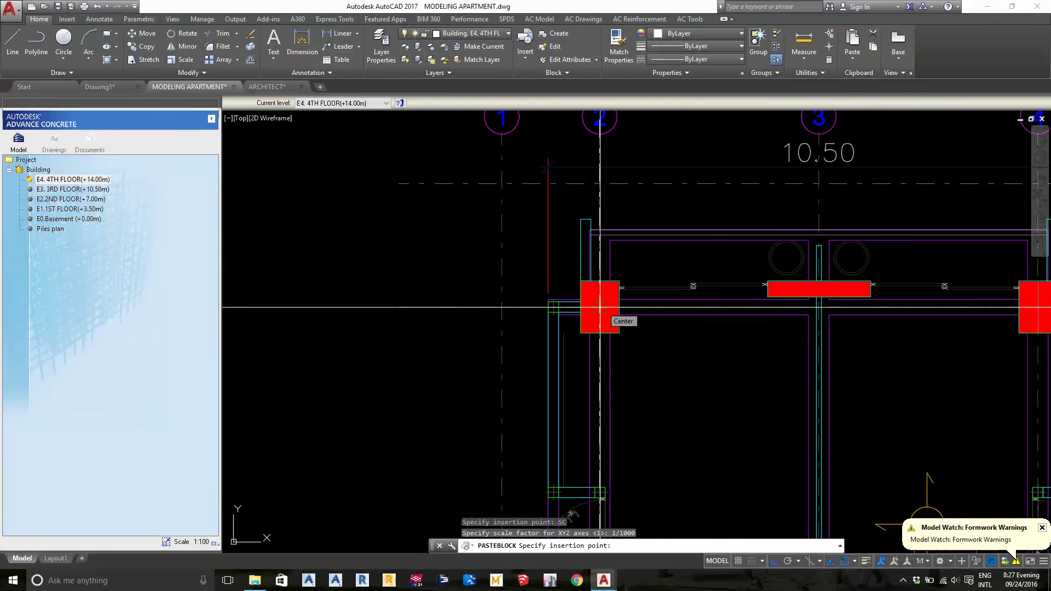
left_click(600, 307)
middle_click_drag(599, 307, 589, 164)
scroll(580, 246, "down", 2)
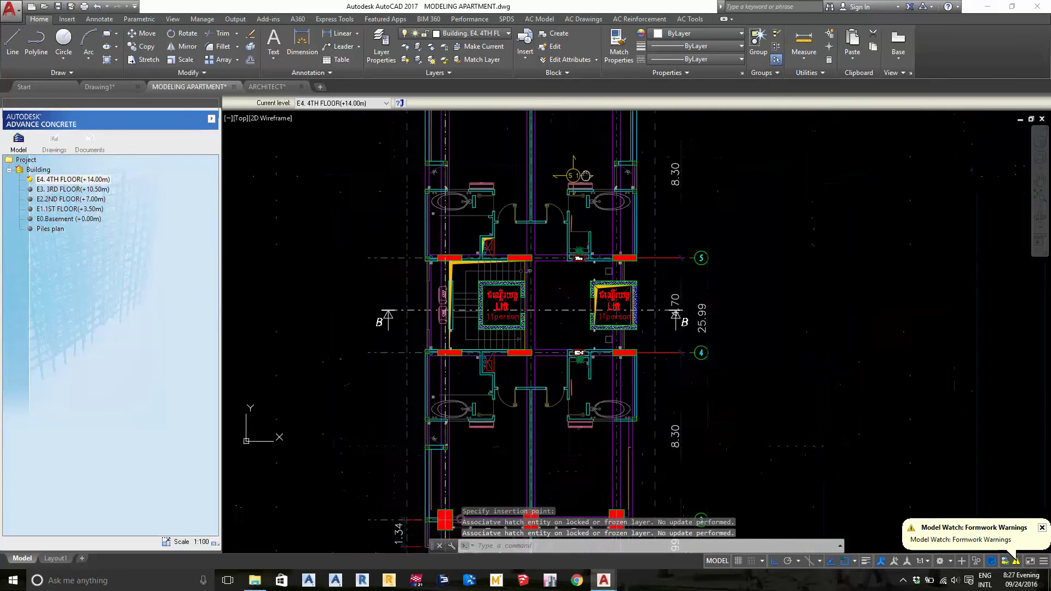
scroll(574, 276, "up", 4)
middle_click_drag(574, 276, 575, 228)
scroll(575, 227, "down", 2)
middle_click_drag(722, 367, 717, 205)
scroll(728, 307, "up", 1)
scroll(728, 307, "down", 1)
scroll(679, 378, "down", 1)
middle_click_drag(679, 378, 662, 238)
scroll(487, 371, "up", 4)
scroll(526, 421, "up", 3)
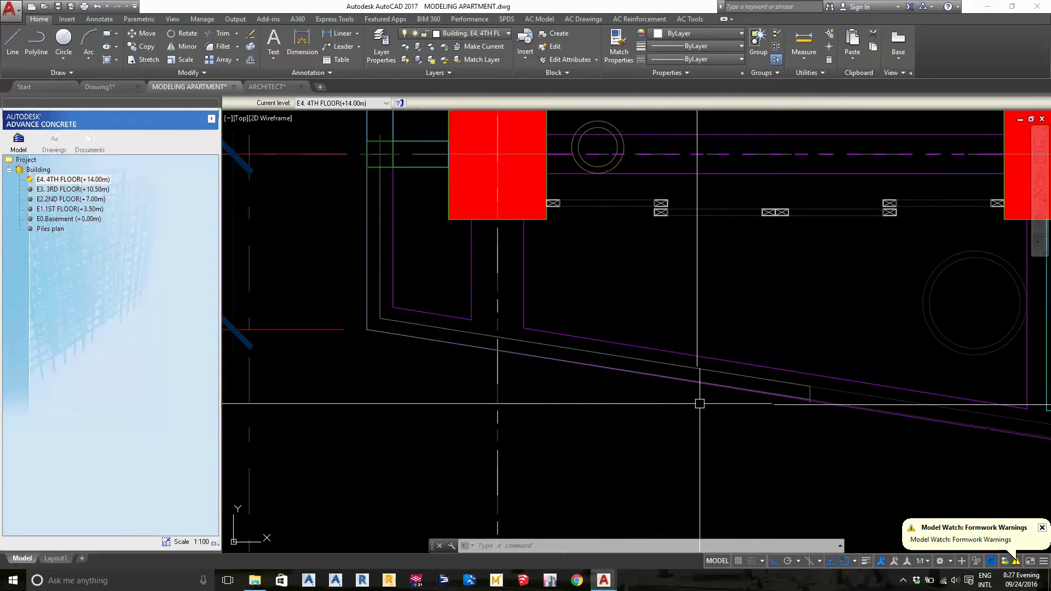
scroll(805, 394, "down", 4)
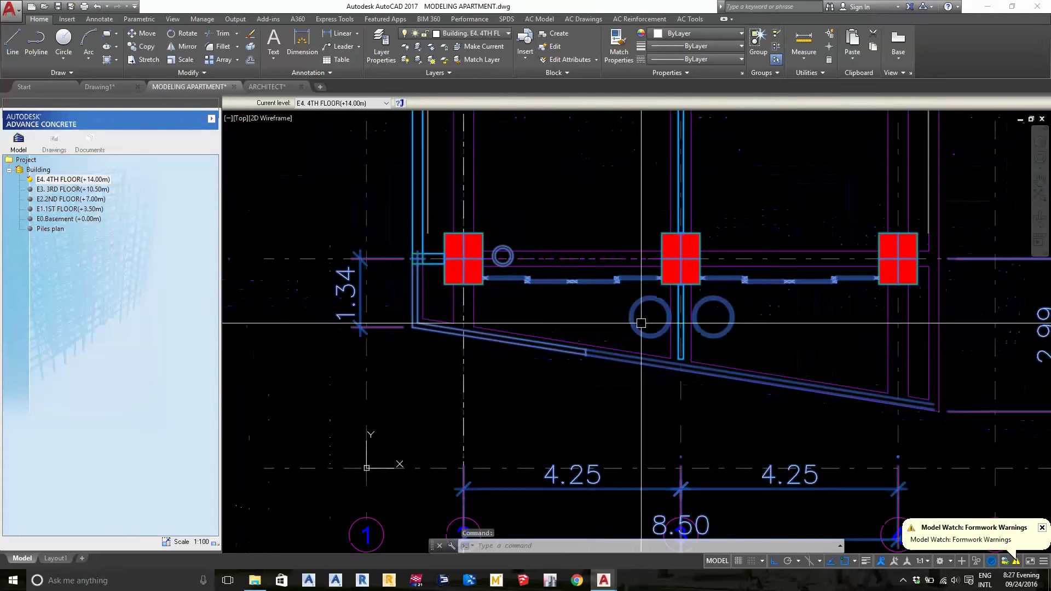
scroll(777, 365, "up", 3)
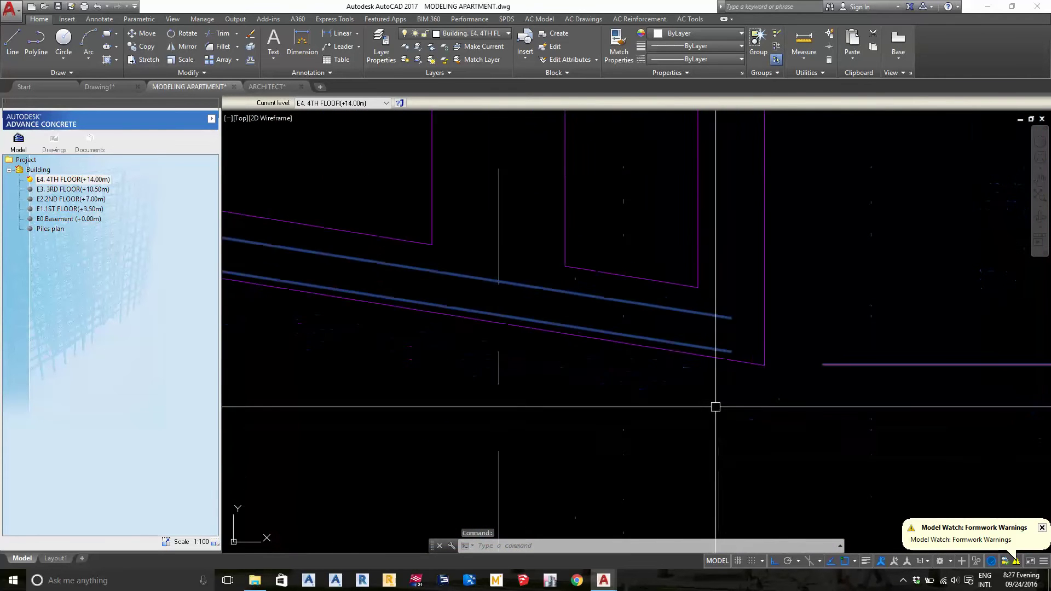
scroll(715, 405, "down", 3)
key("Escape")
middle_click_drag(678, 376, 563, 312)
scroll(383, 328, "up", 2)
middle_click_drag(329, 284, 363, 335)
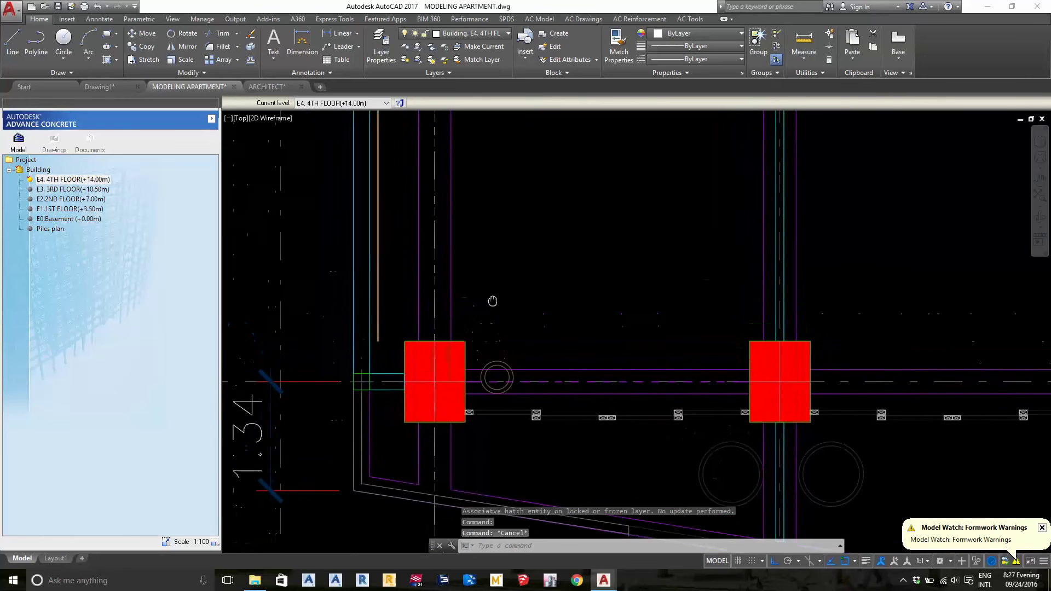
scroll(362, 335, "down", 3)
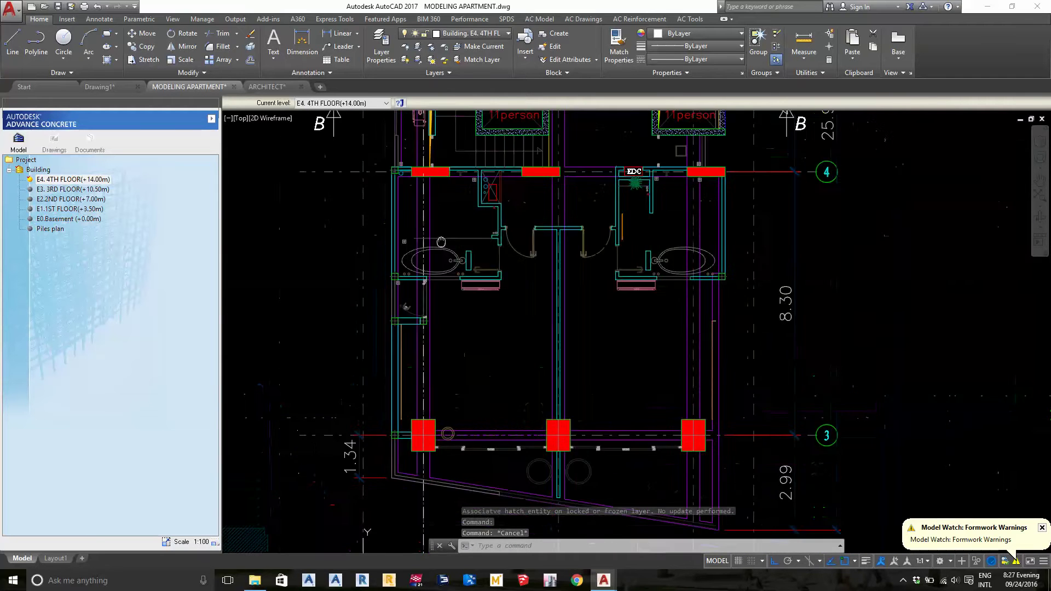
scroll(398, 348, "up", 5)
mouse_move(398, 348)
middle_mouse_down()
mouse_move(418, 235)
mouse_move(438, 409)
middle_mouse_up()
scroll(418, 234, "down", 2)
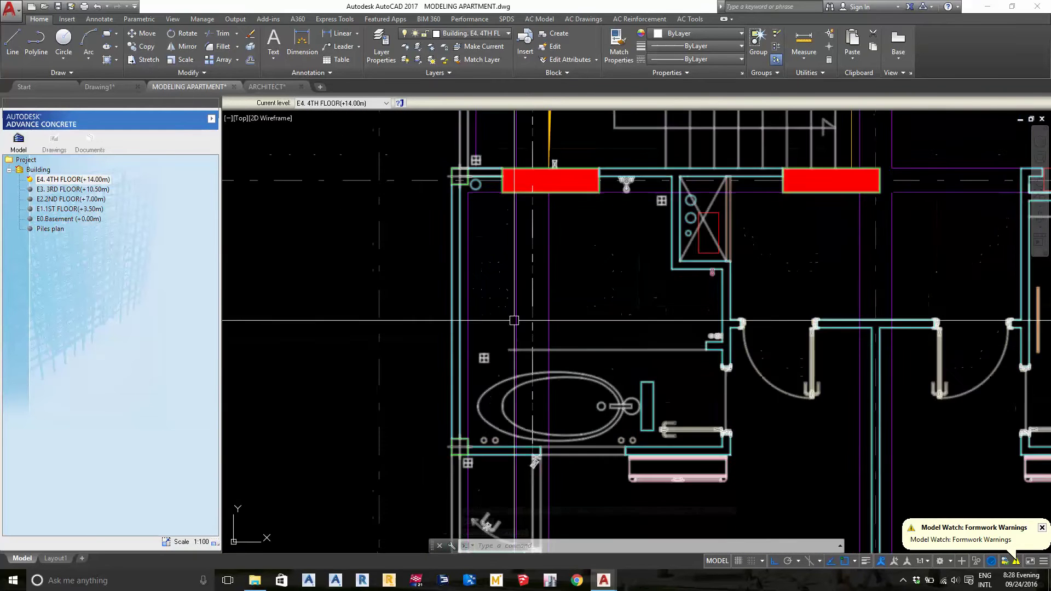
scroll(477, 177, "up", 3)
middle_click_drag(478, 177, 490, 266)
scroll(491, 267, "up", 3)
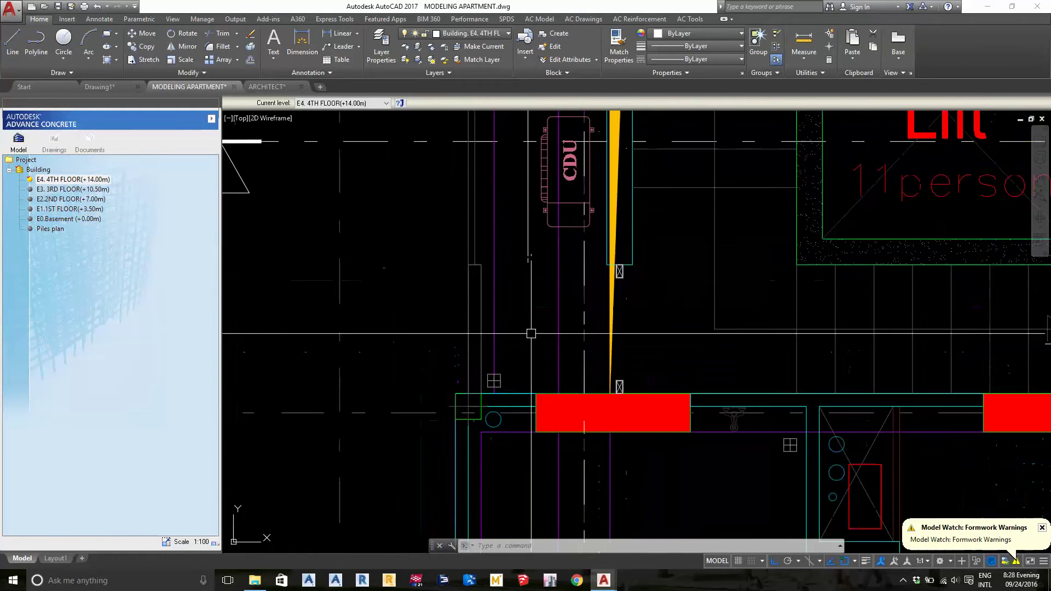
middle_click_drag(514, 328, 547, 406)
scroll(546, 406, "down", 2)
middle_click_drag(548, 230, 548, 487)
scroll(548, 487, "down", 2)
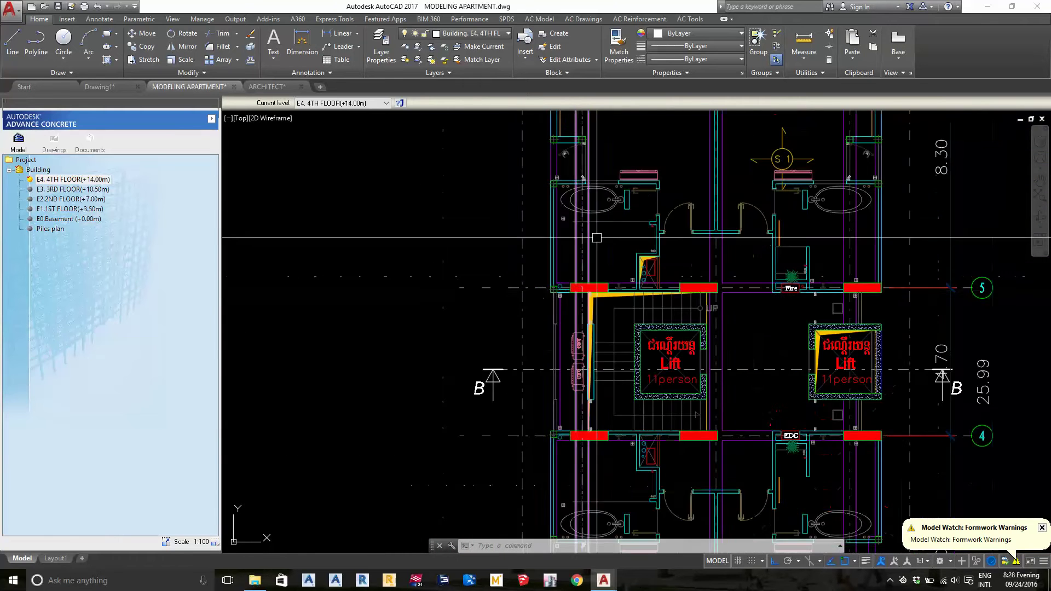
mouse_move(583, 219)
middle_mouse_down()
mouse_move(583, 115)
mouse_move(569, 66)
middle_mouse_up()
mouse_move(570, 164)
middle_mouse_down()
mouse_move(569, 186)
mouse_move(551, 164)
middle_mouse_up()
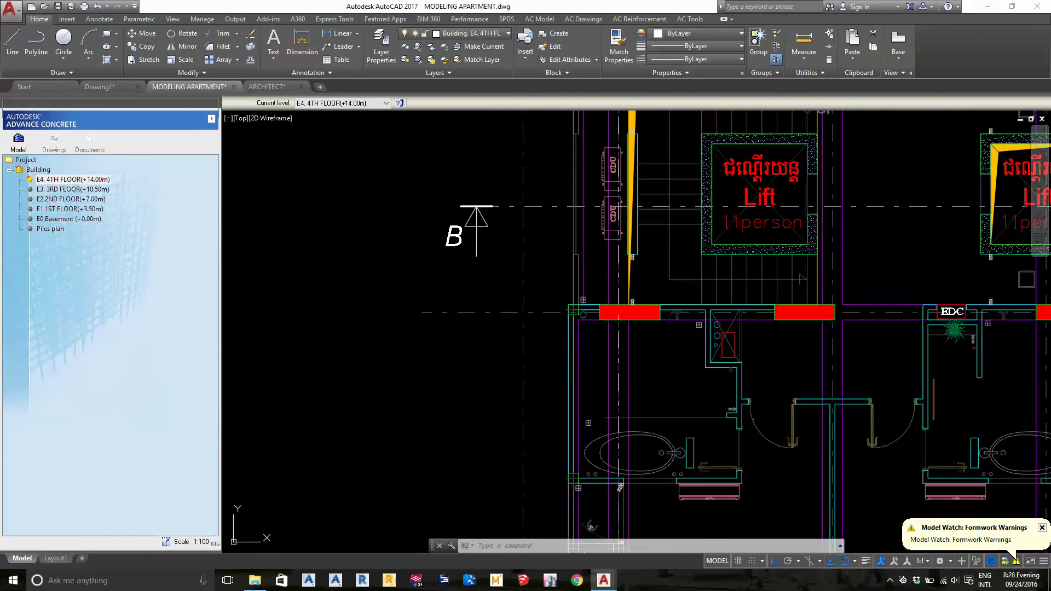
left_click(551, 297)
scroll(551, 296, "up", 3)
key("Escape")
key("Escape")
key("Escape")
middle_click_drag(553, 328, 542, 354)
scroll(542, 355, "down", 4)
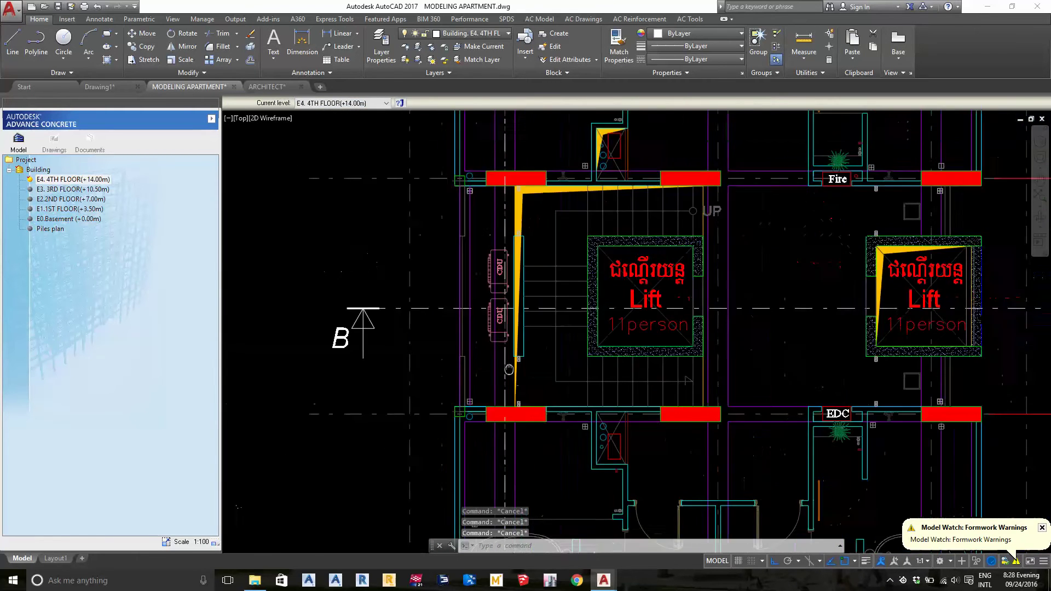
middle_click_drag(542, 274, 541, 463)
scroll(430, 242, "up", 3)
scroll(444, 415, "up", 2)
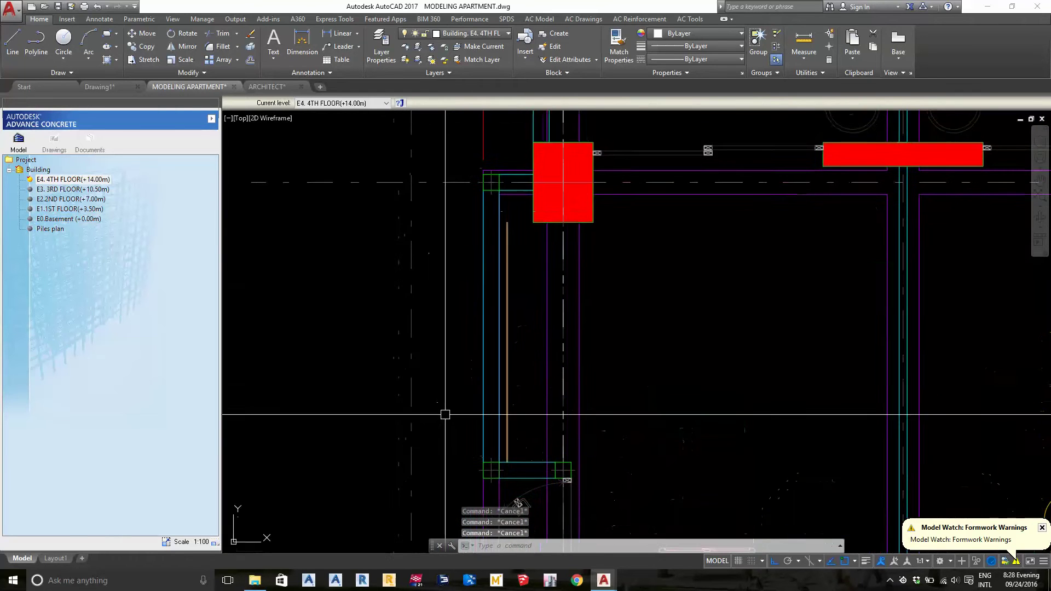
middle_click_drag(517, 256, 495, 397)
scroll(476, 305, "up", 3)
scroll(652, 228, "down", 2)
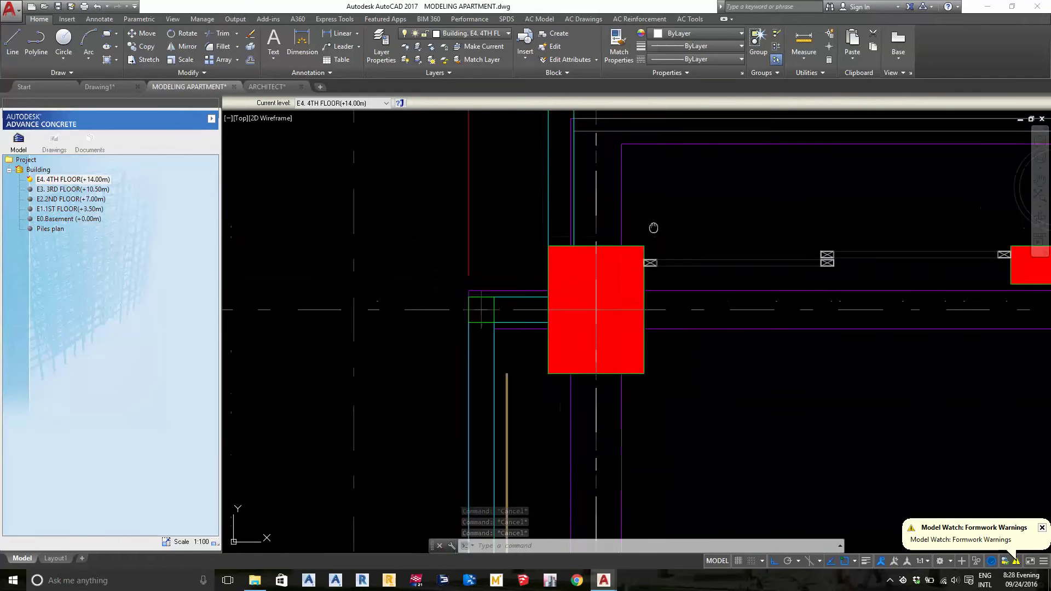
middle_click_drag(652, 228, 501, 254)
scroll(500, 254, "up", 2)
scroll(645, 345, "down", 3)
mouse_move(645, 345)
middle_mouse_down()
mouse_move(542, 246)
mouse_move(423, 236)
middle_mouse_up()
scroll(602, 230, "down", 3)
scroll(711, 219, "up", 1)
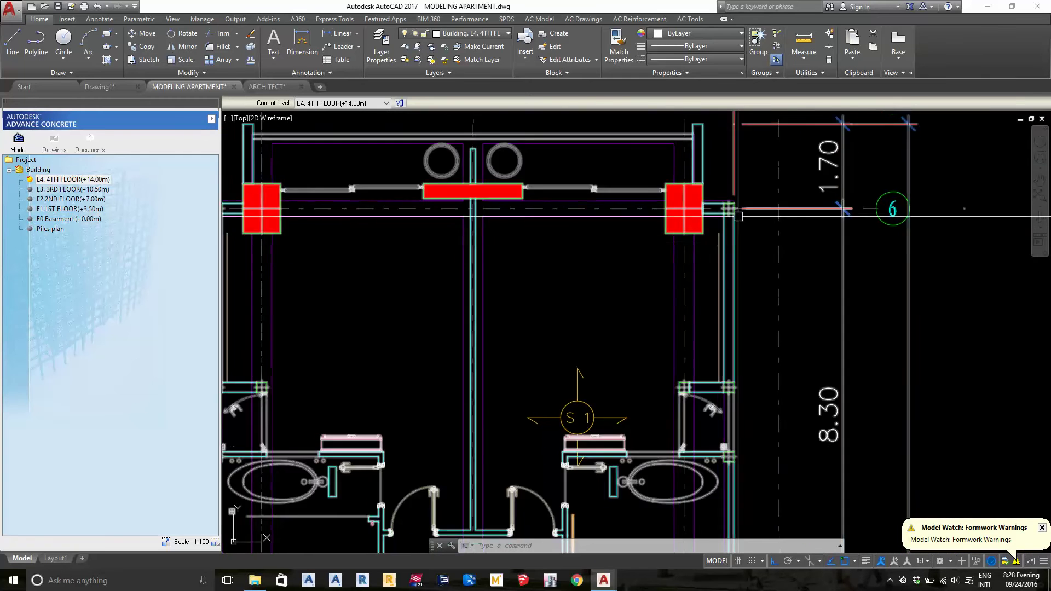
scroll(741, 212, "up", 2)
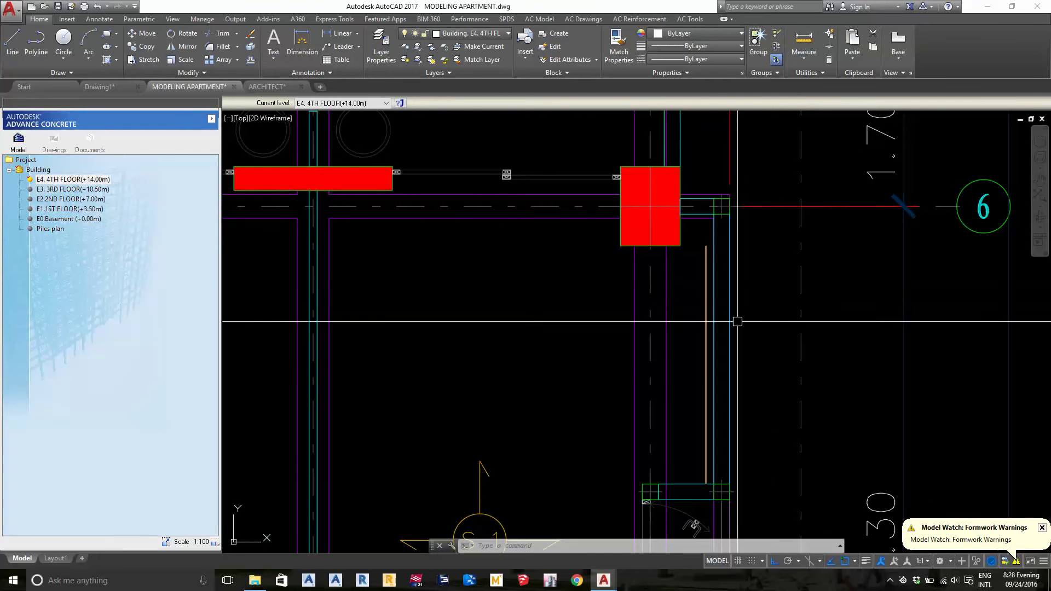
middle_click_drag(741, 294, 754, 213)
middle_click_drag(749, 348, 750, 233)
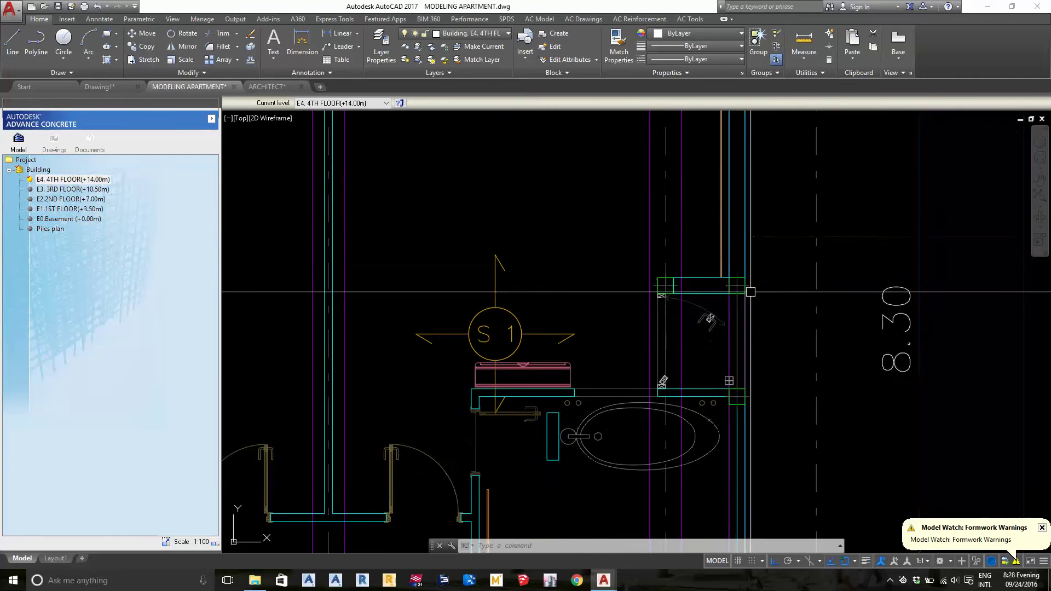
scroll(748, 298, "down", 4)
middle_click_drag(660, 436, 678, 386)
scroll(695, 344, "up", 4)
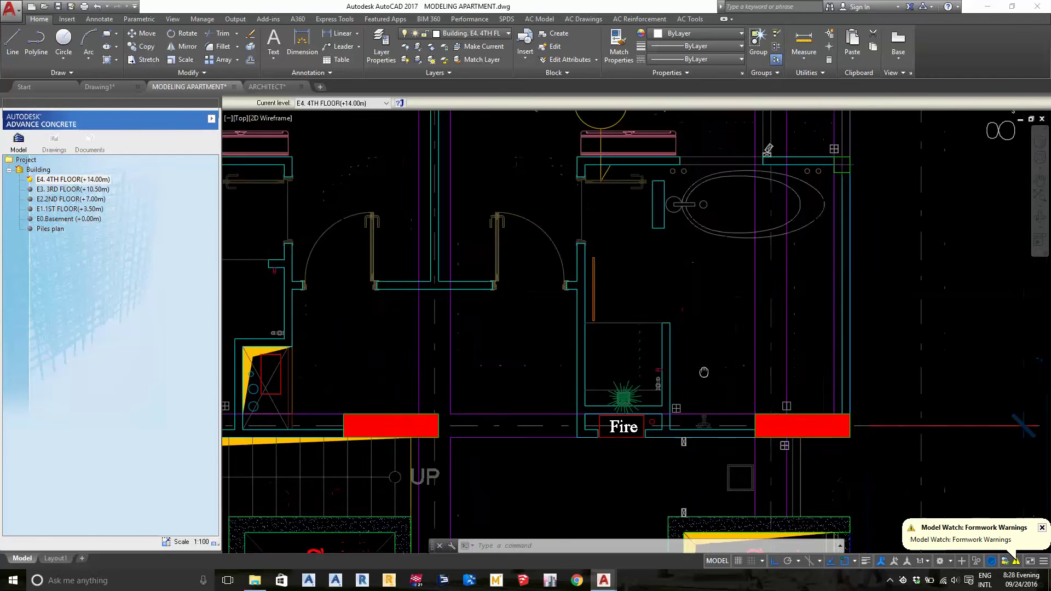
scroll(728, 295, "up", 2)
scroll(766, 247, "up", 2)
middle_click_drag(827, 203, 862, 209)
scroll(821, 247, "down", 2)
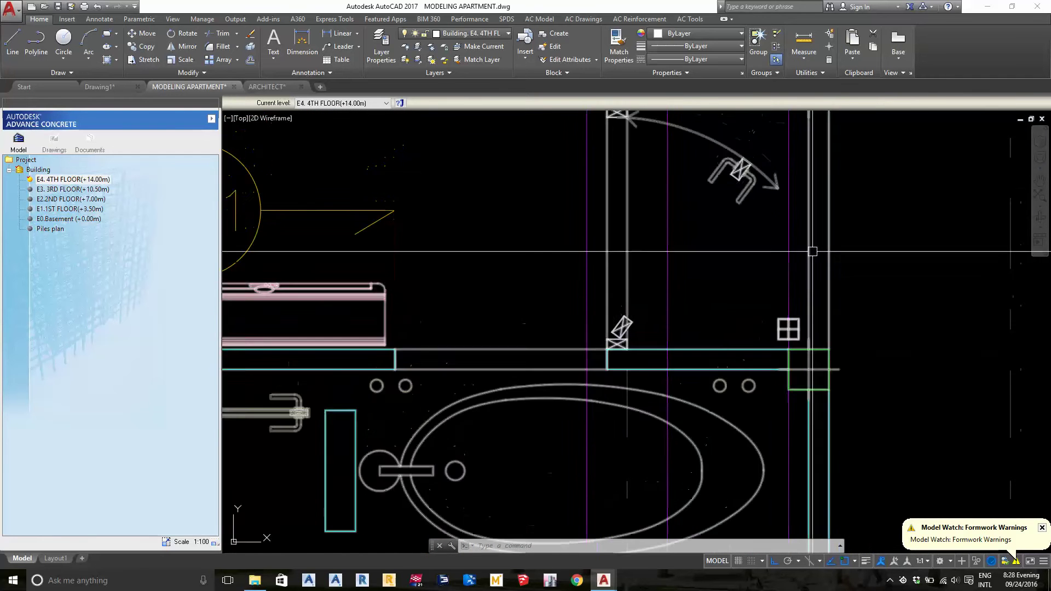
scroll(767, 290, "down", 2)
middle_click_drag(728, 230, 725, 329)
scroll(726, 329, "up", 2)
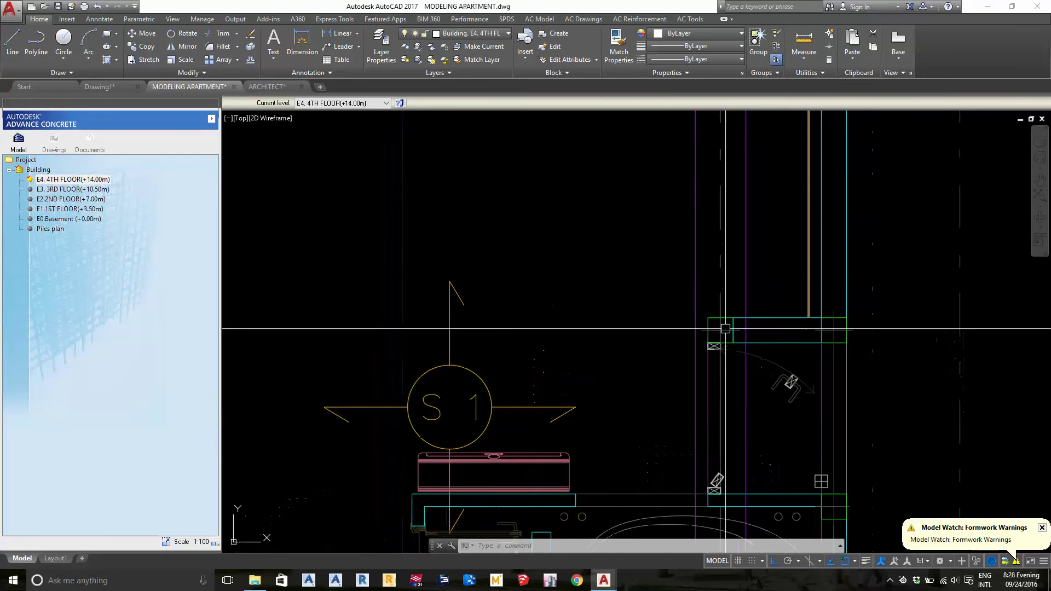
scroll(725, 328, "down", 2)
middle_click_drag(725, 329, 545, 145)
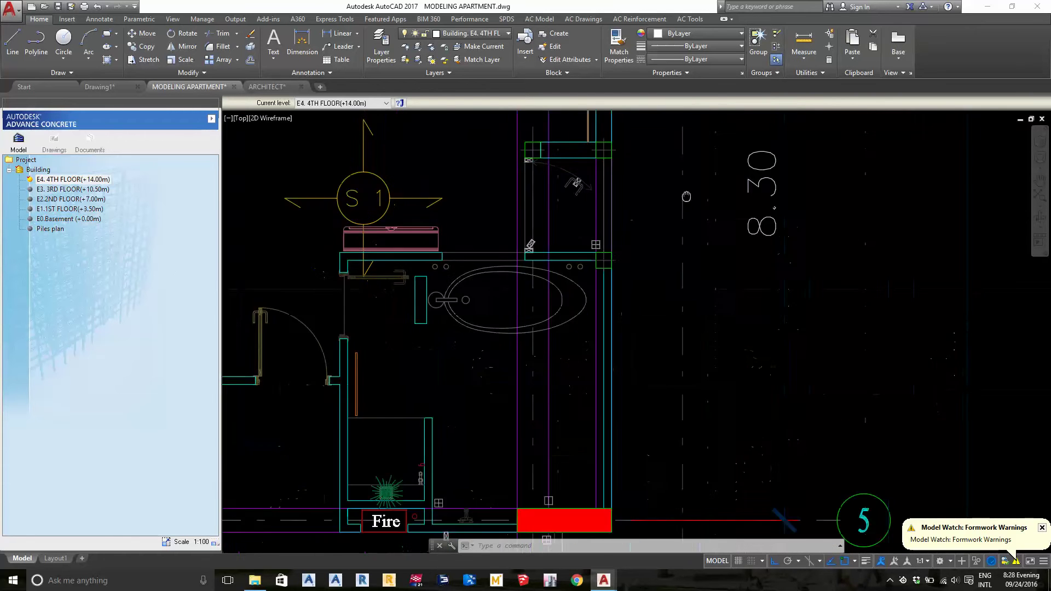
mouse_move(514, 374)
middle_mouse_down()
mouse_move(628, 362)
mouse_move(755, 230)
mouse_move(704, 375)
middle_mouse_up()
scroll(704, 375, "up", 2)
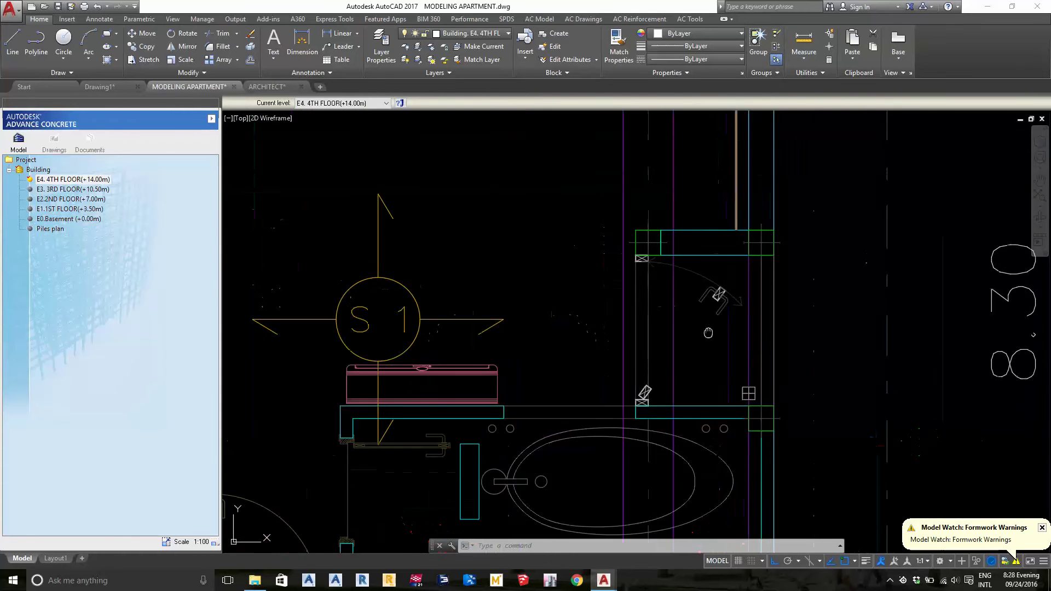
scroll(703, 375, "up", 1)
- Add a 0.20 linear dimension across the short wall end beside the S1 bathroom
type("DLI")
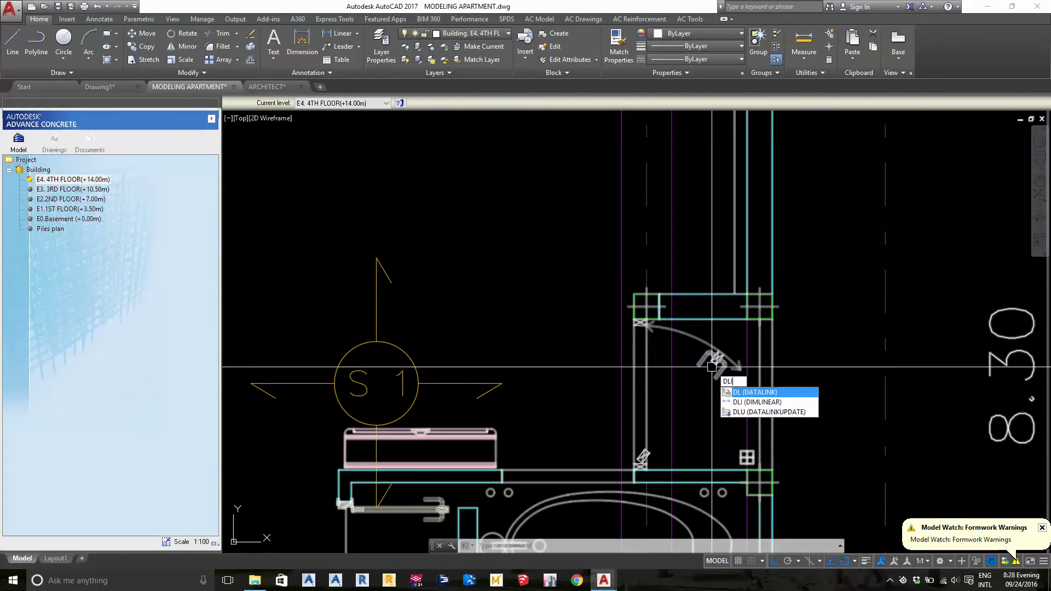
key("Return")
scroll(733, 318, "up", 1)
left_click(576, 328)
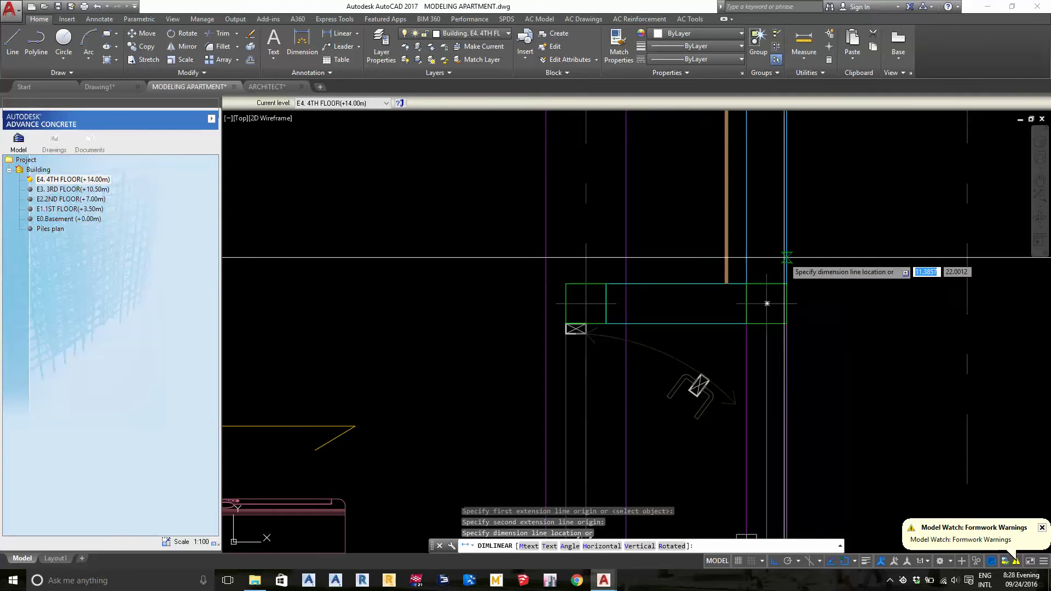
left_click(787, 324)
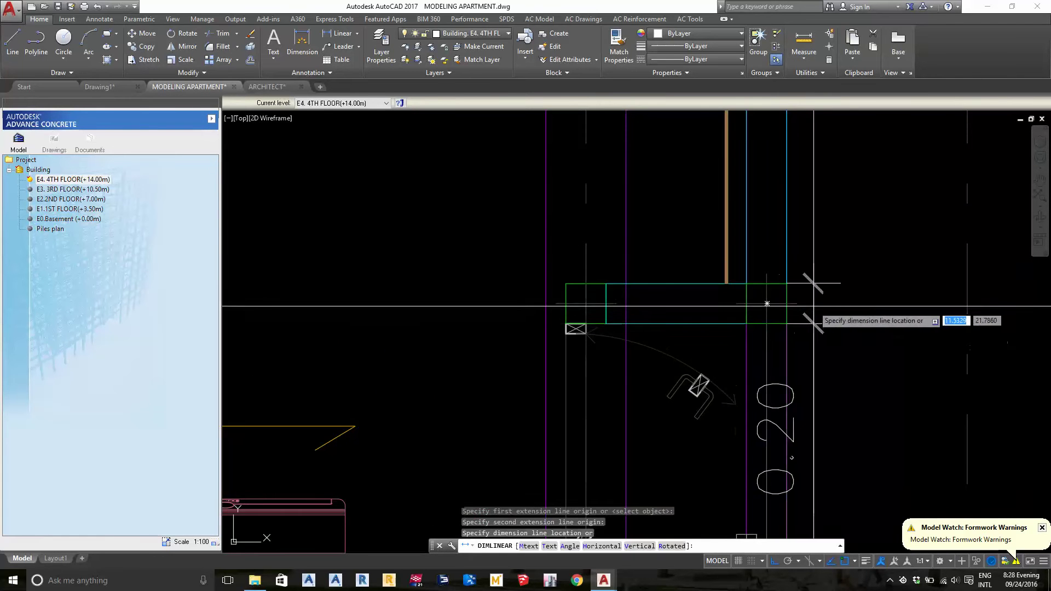
left_click(821, 307)
scroll(821, 307, "down", 2)
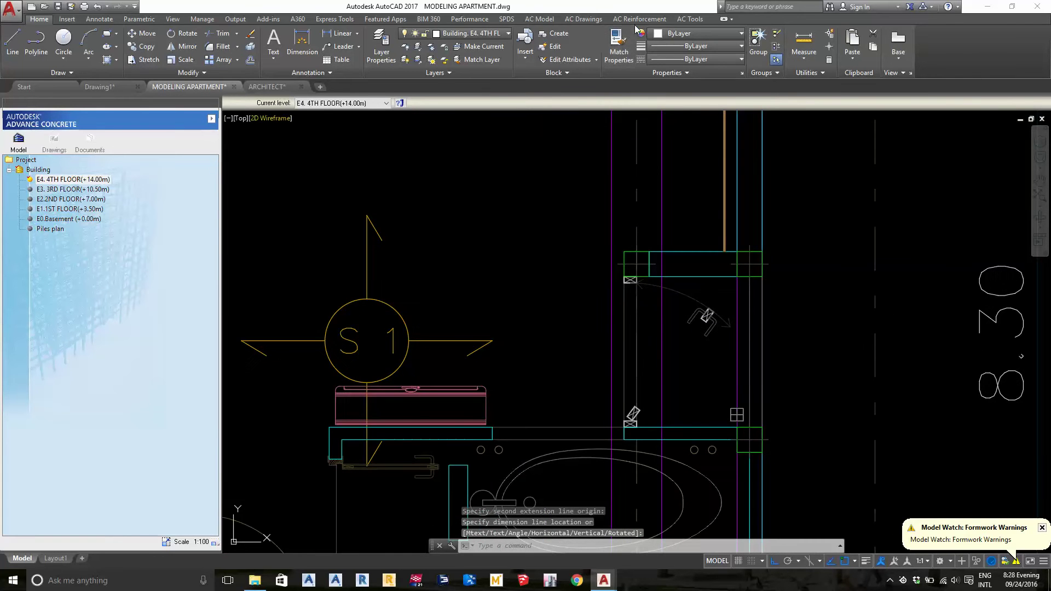
left_click(592, 20)
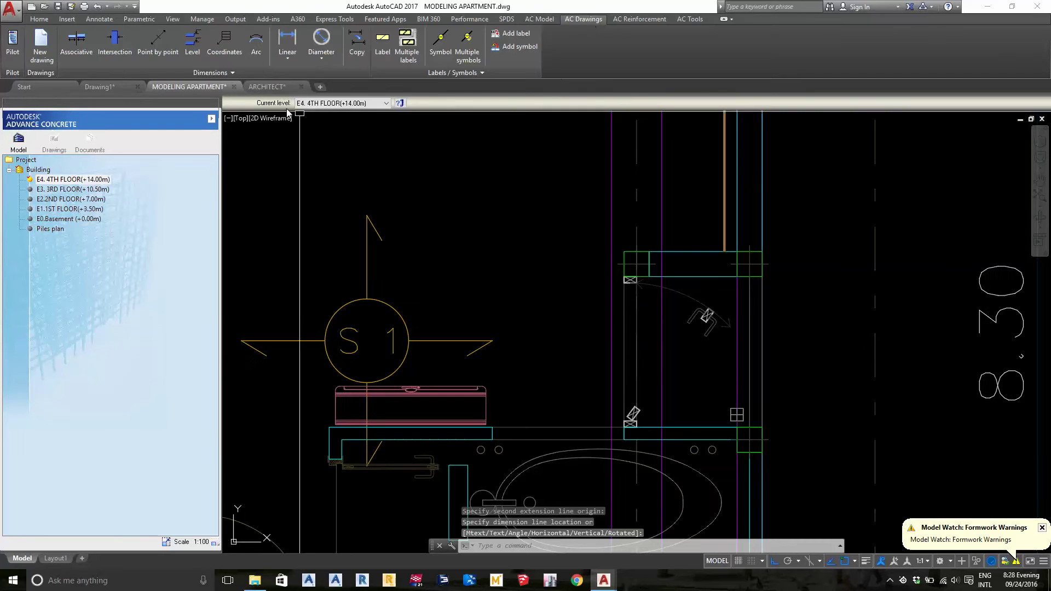
- Start a new concrete column using the R0.2x0.2 rectangular section
left_click(540, 20)
left_click(88, 41)
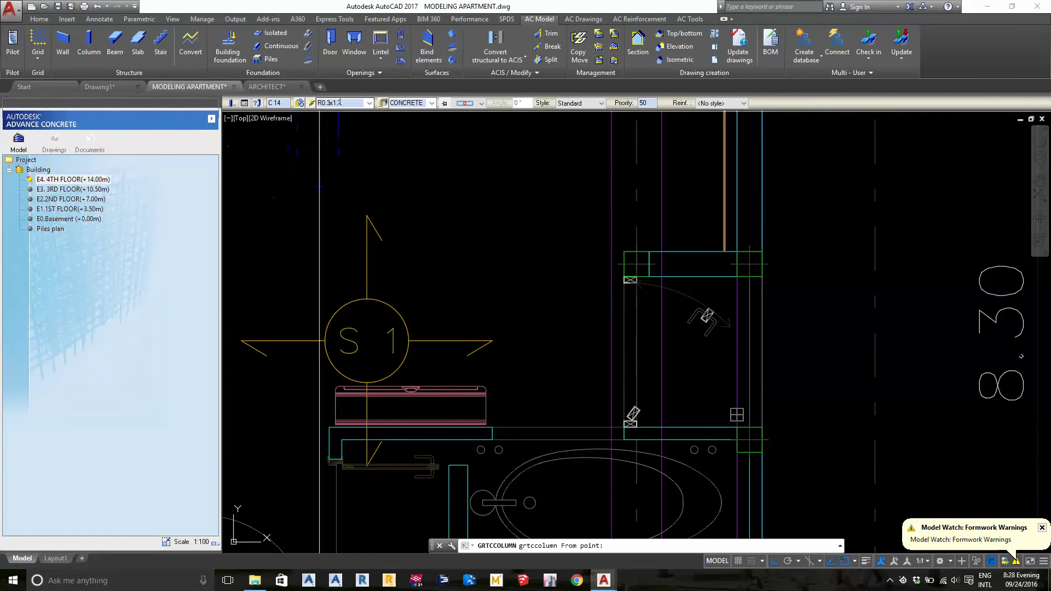
left_click(312, 104)
type("0.2")
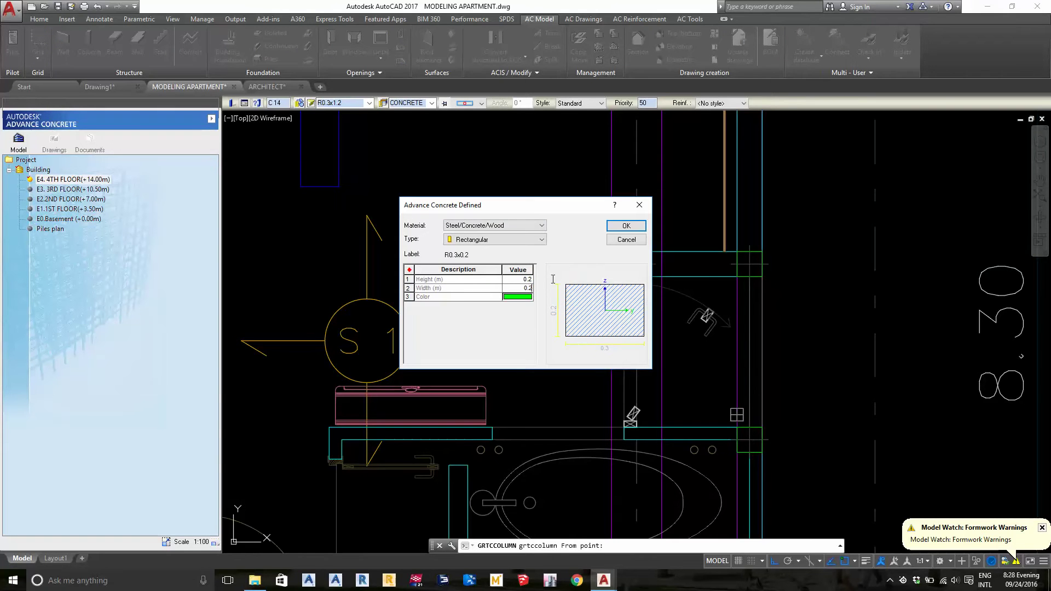
left_click(626, 226)
- Place three 0.2x0.2 columns at the wall ends near the lifts and bathrooms
scroll(740, 250, "up", 4)
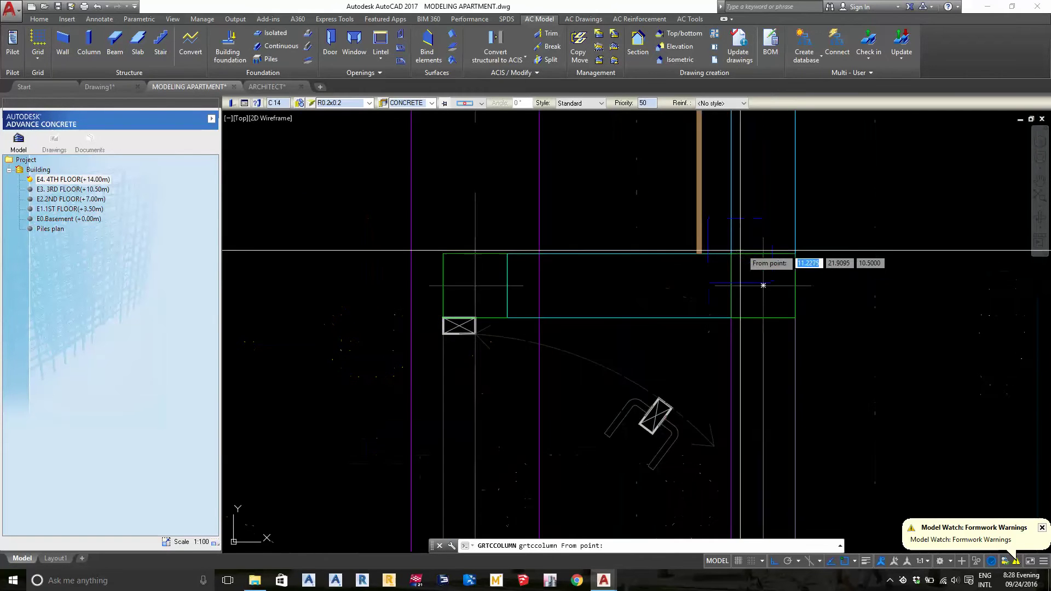
left_click(607, 286)
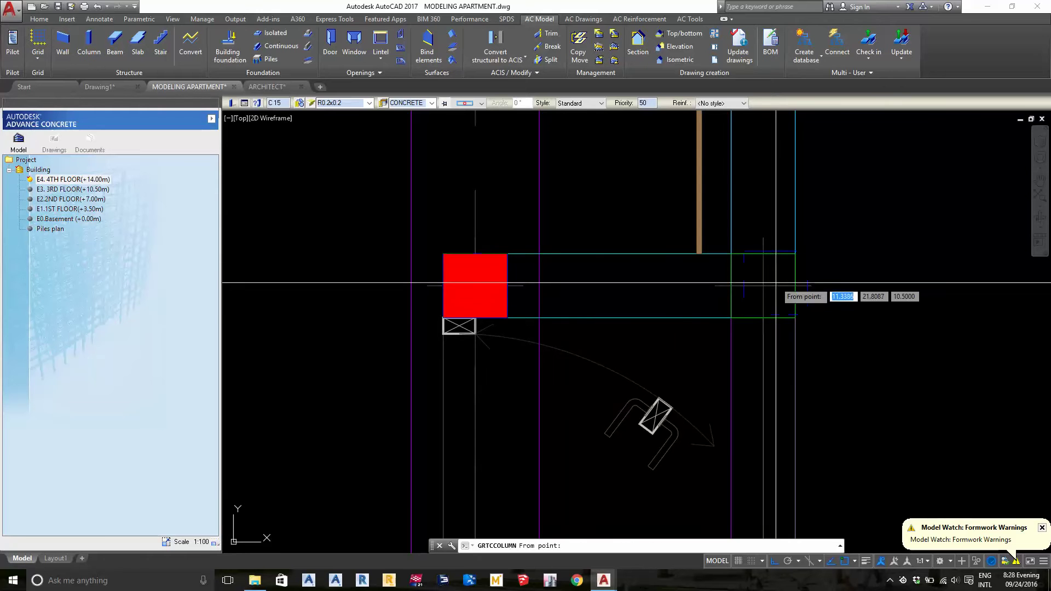
left_click(763, 285)
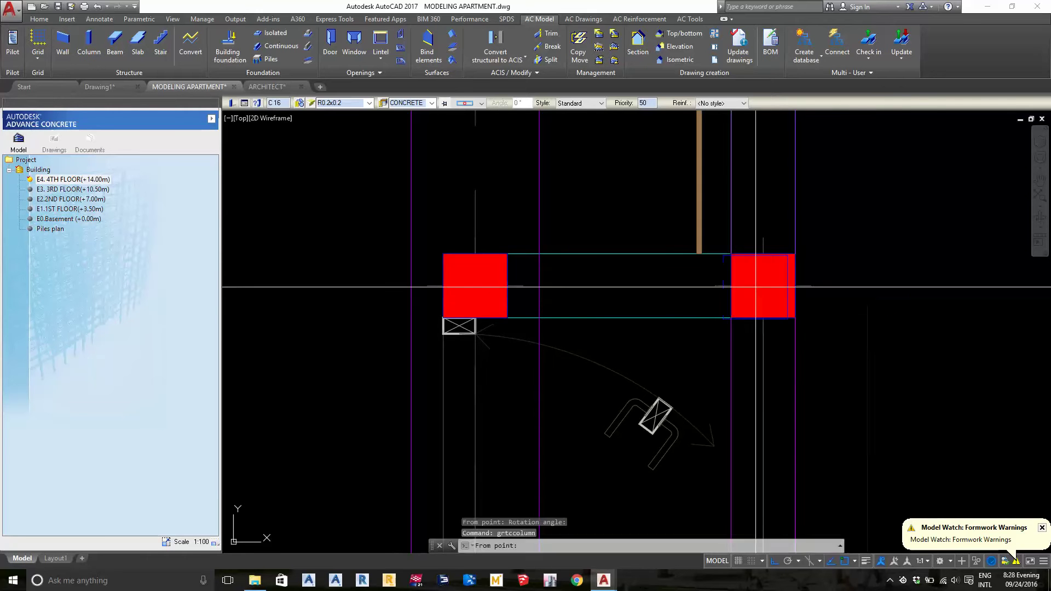
scroll(664, 277, "down", 3)
scroll(715, 283, "up", 3)
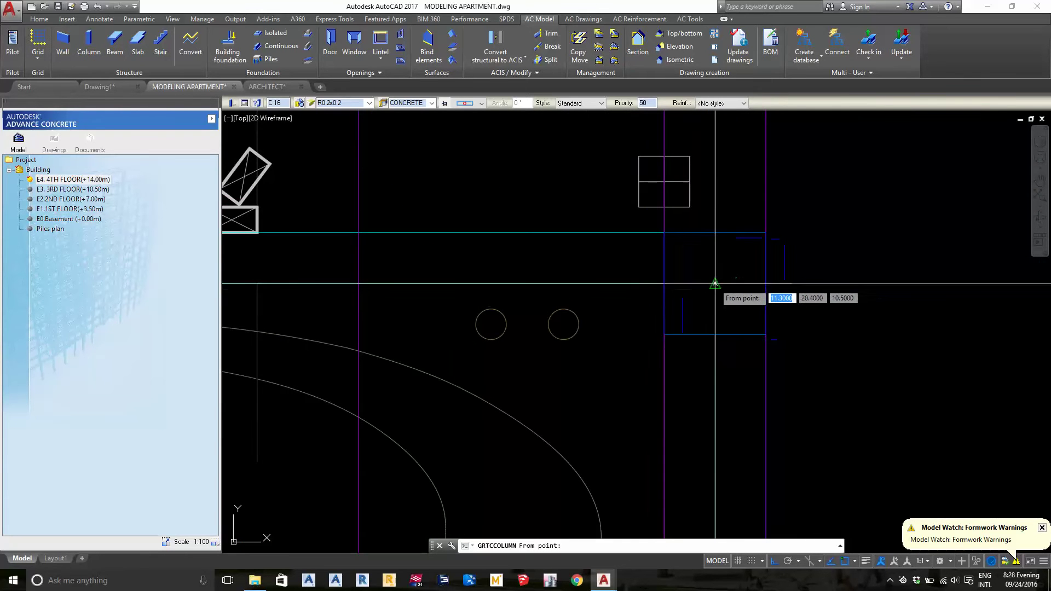
left_click(715, 285)
scroll(857, 306, "up", 3)
scroll(780, 197, "up", 2)
scroll(780, 197, "down", 2)
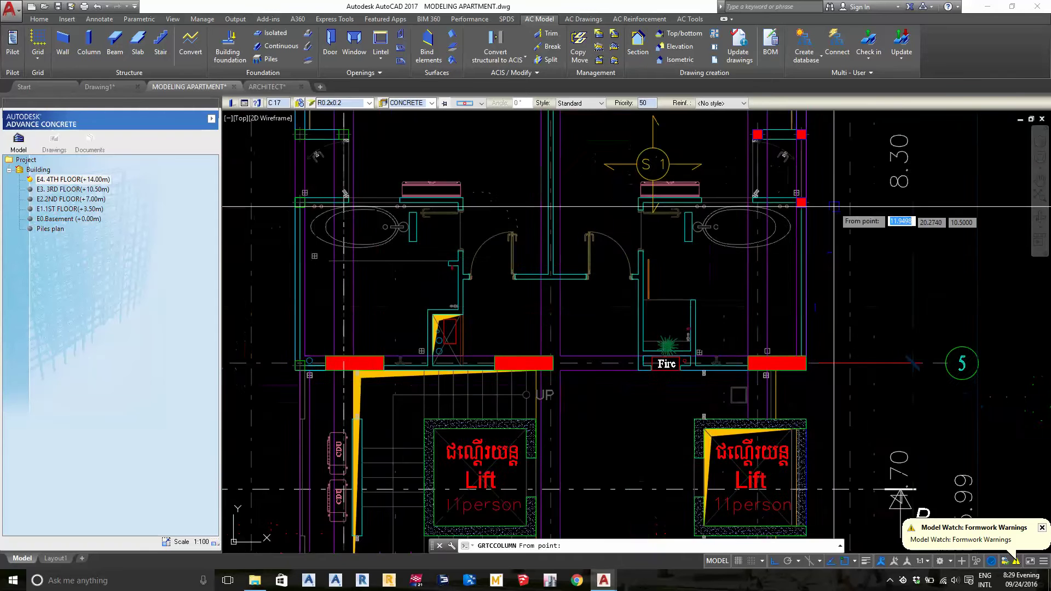
mouse_move(848, 384)
middle_mouse_down()
mouse_move(850, 157)
mouse_move(868, 199)
mouse_move(896, 118)
middle_mouse_up()
- End the column command and pan around the stair and lift area
scroll(700, 222, "up", 5)
key("Escape")
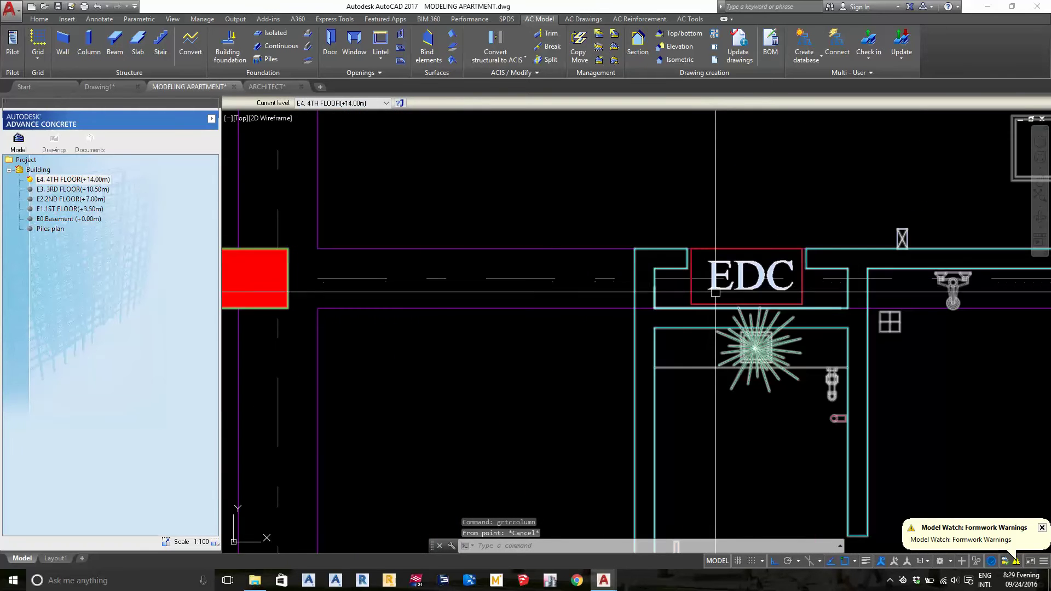
middle_click_drag(694, 310, 688, 318)
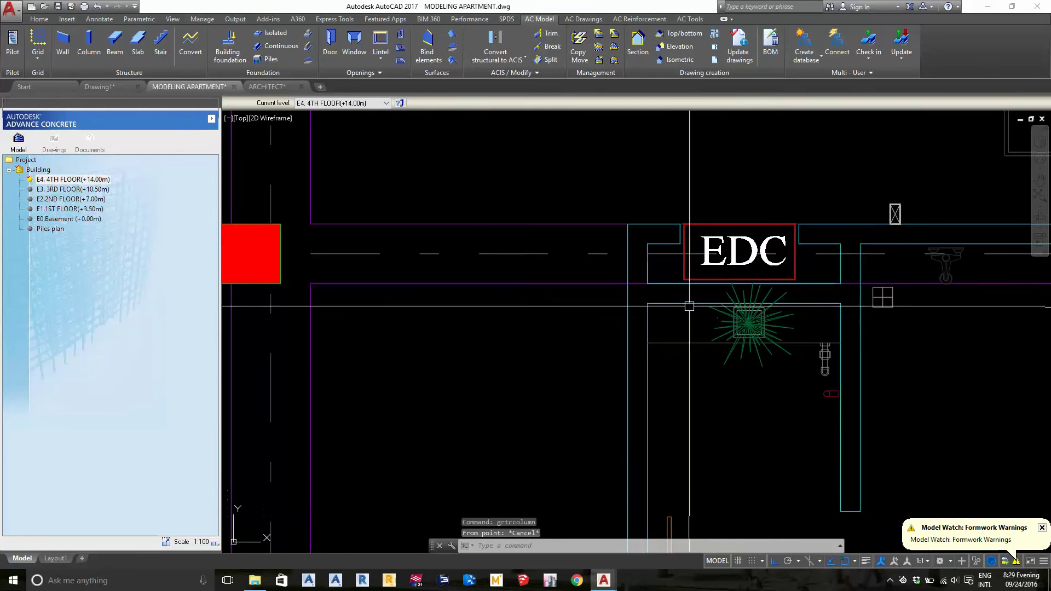
scroll(689, 306, "down", 3)
scroll(711, 284, "down", 2)
scroll(757, 261, "up", 3)
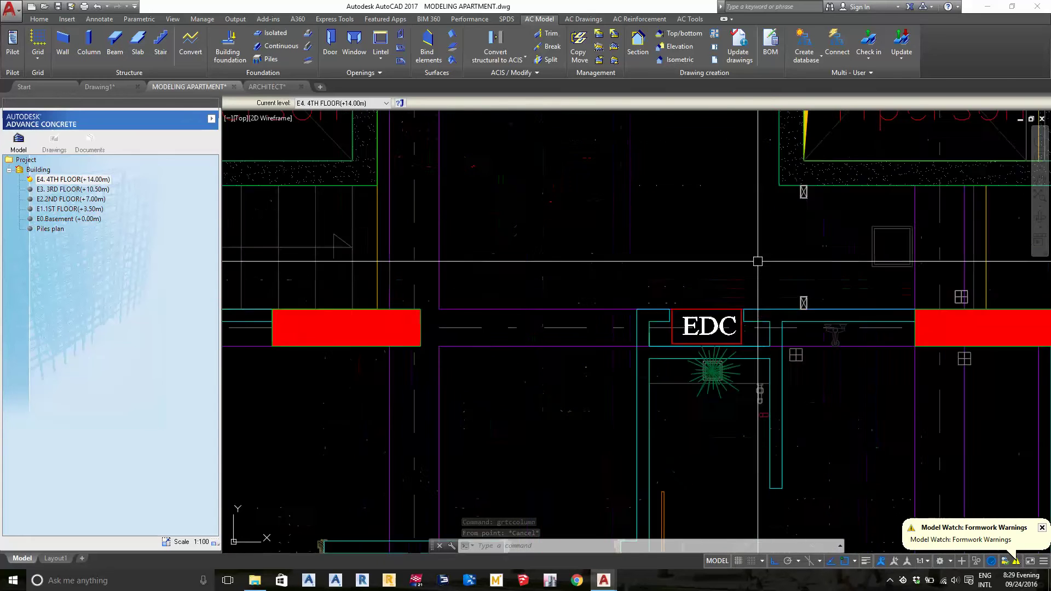
scroll(702, 343, "down", 2)
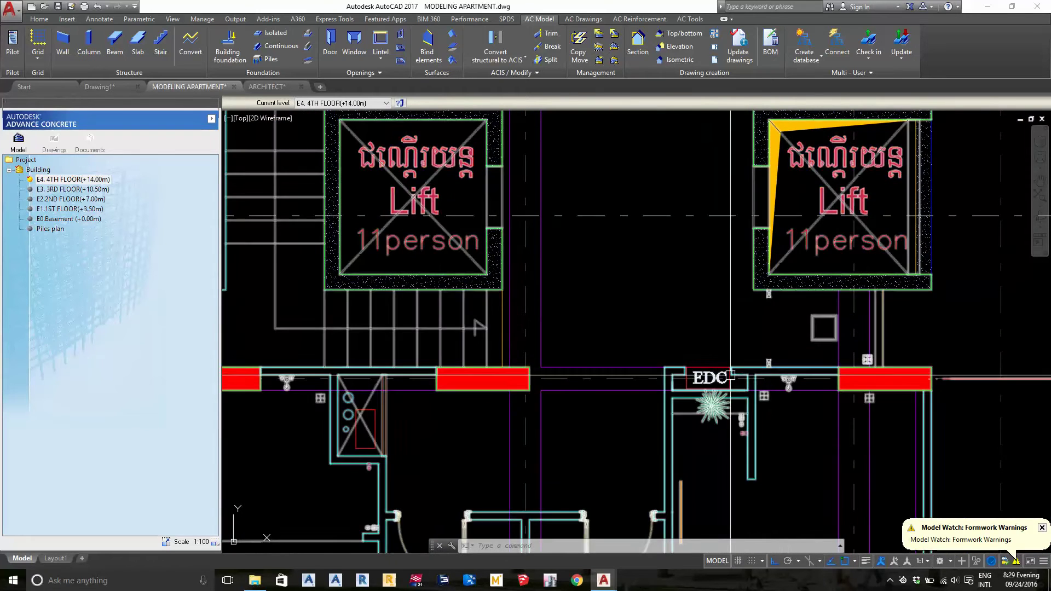
middle_click_drag(674, 307, 754, 425)
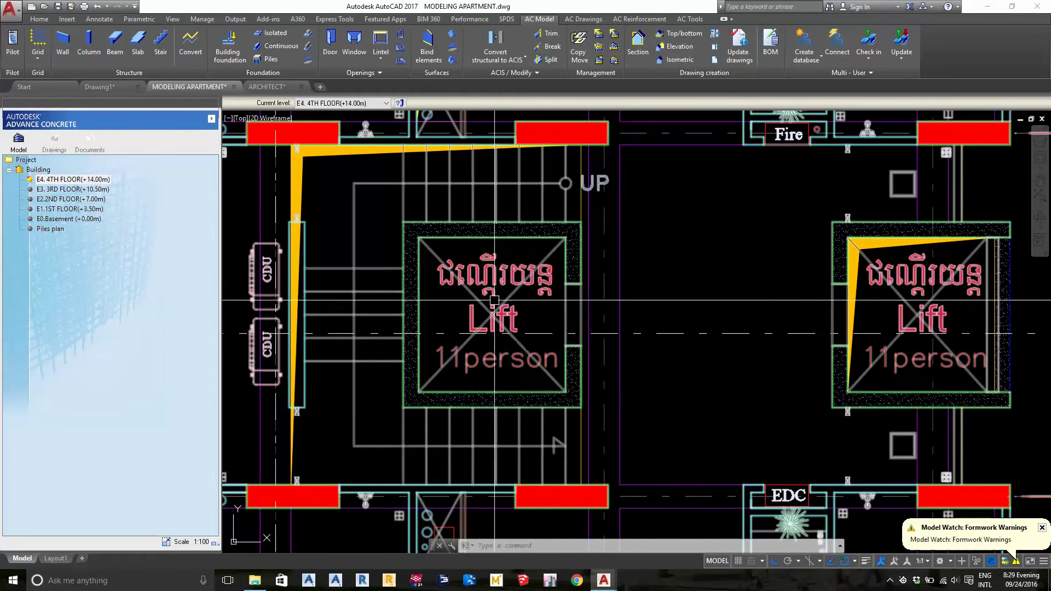
middle_click_drag(819, 277, 759, 279)
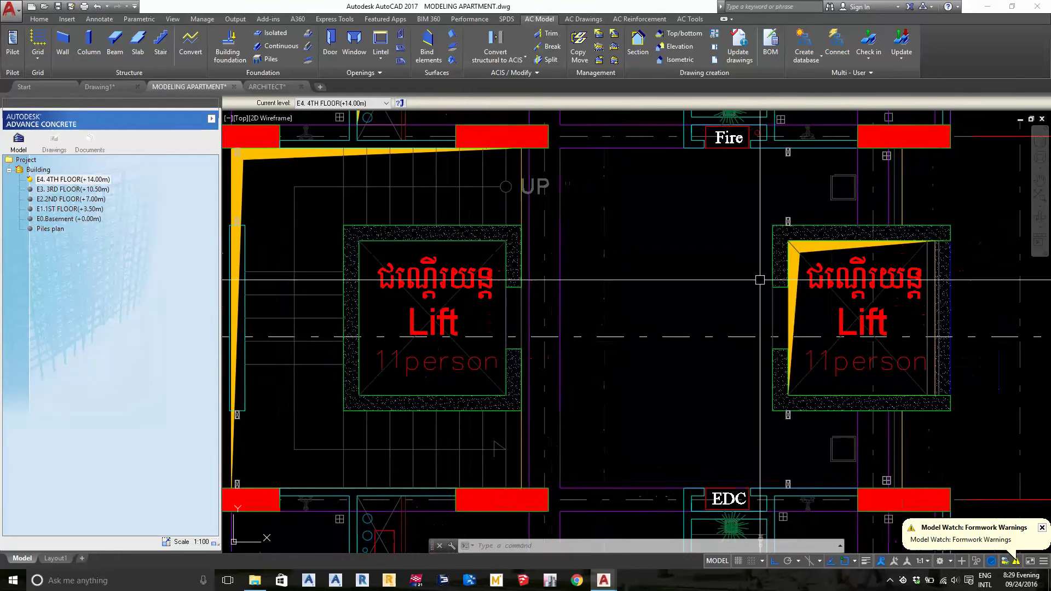
scroll(456, 302, "down", 4)
scroll(456, 302, "up", 1)
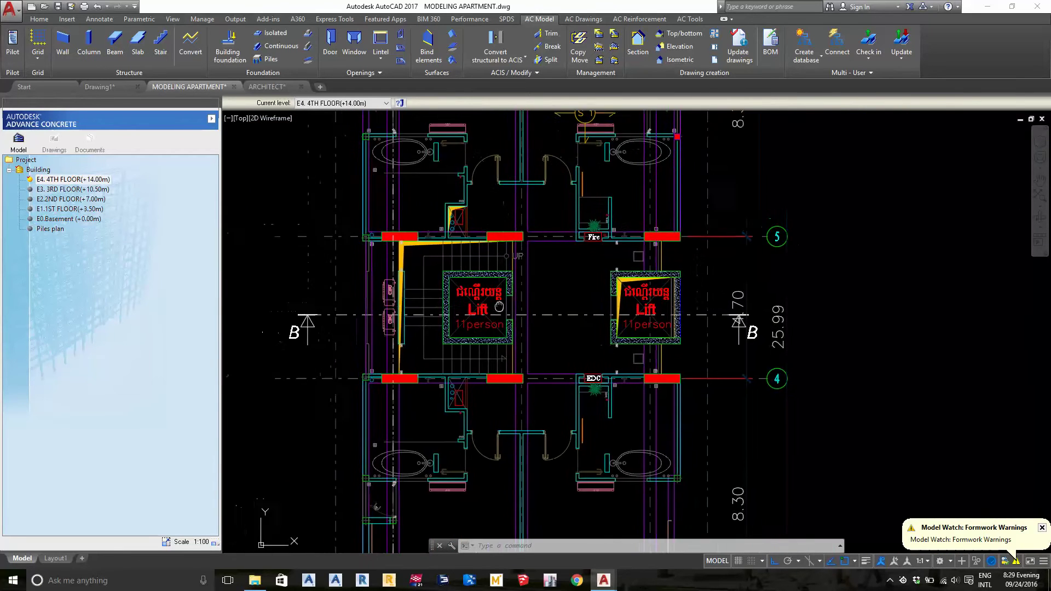
scroll(456, 301, "up", 1)
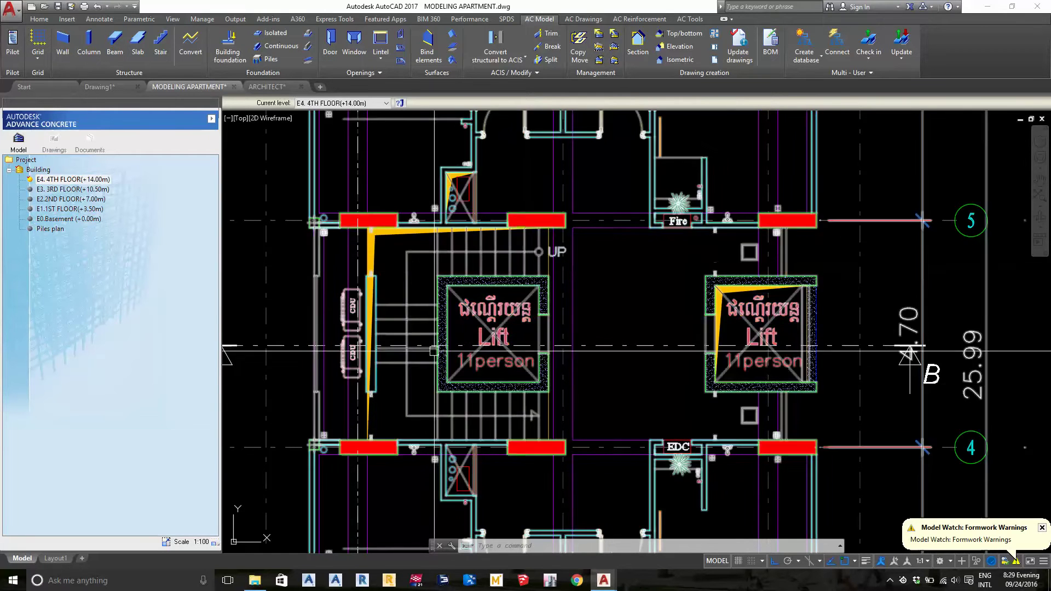
- Zoom and pan across the floor plan to centre on the EDC box beside the lifts
scroll(739, 530, "up", 4)
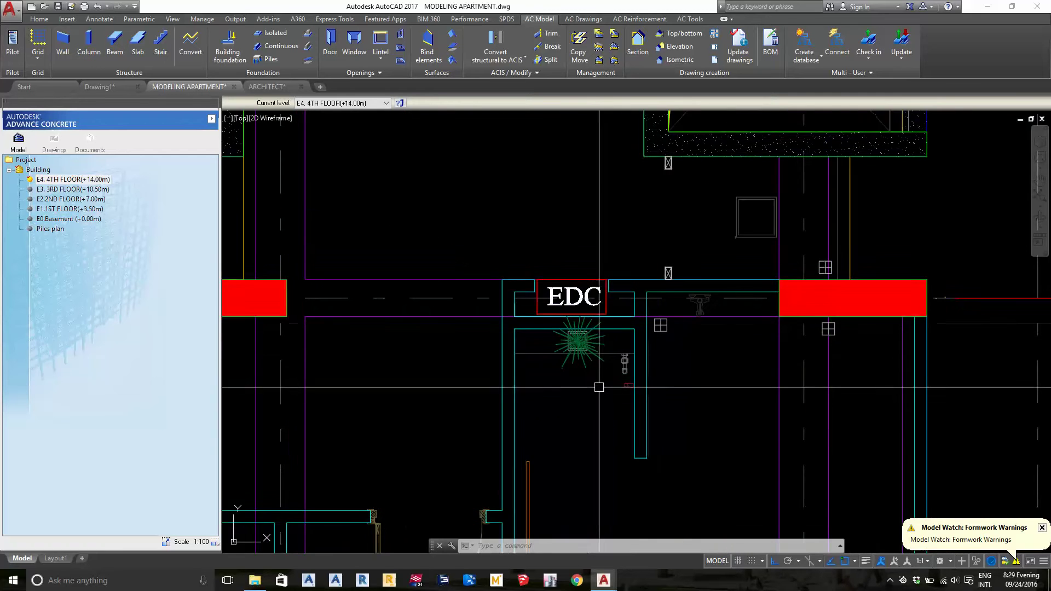
middle_click_drag(598, 387, 599, 313)
scroll(598, 329, "down", 2)
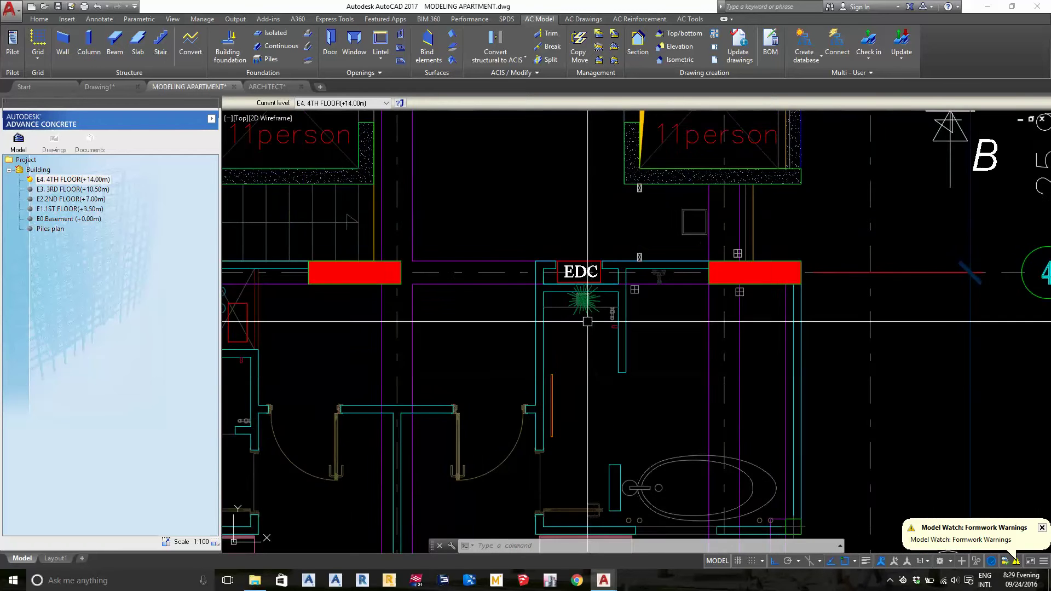
scroll(591, 285, "up", 4)
scroll(581, 229, "down", 3)
middle_click_drag(563, 274, 558, 329)
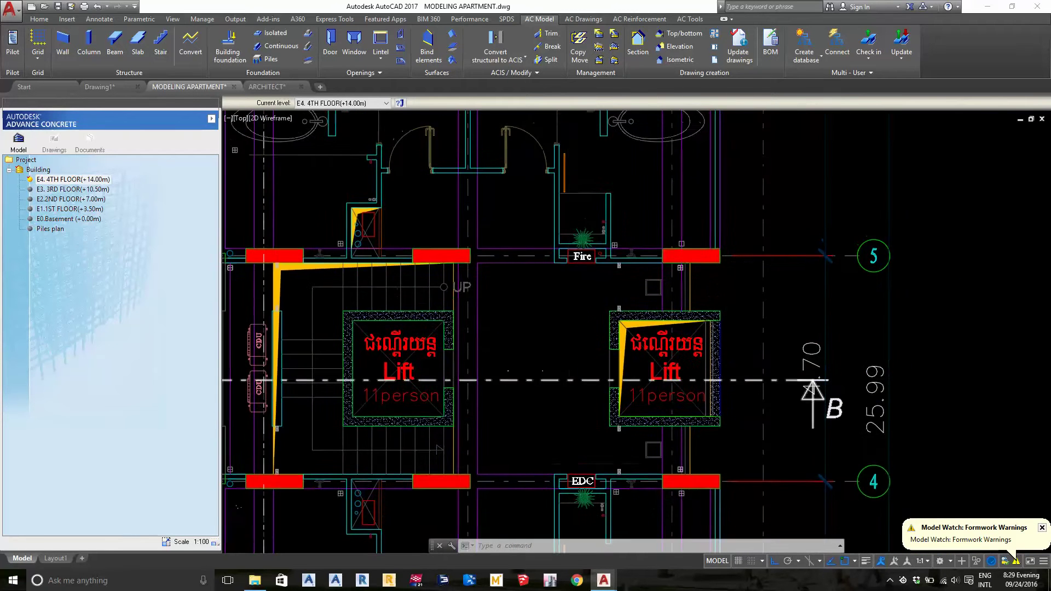
scroll(553, 436, "down", 3)
middle_click_drag(553, 436, 553, 263)
scroll(553, 263, "up", 4)
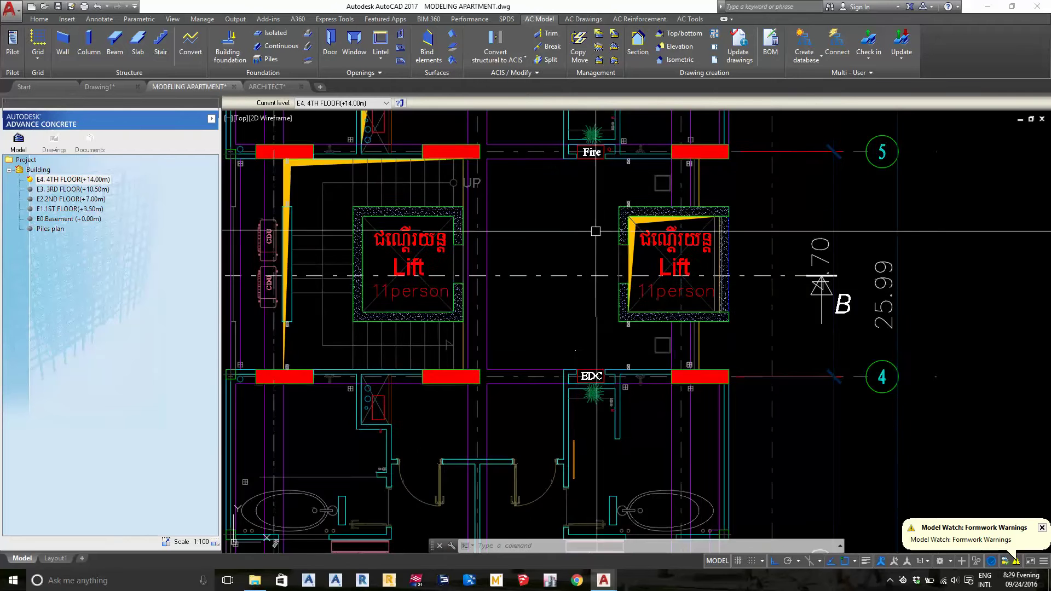
middle_click_drag(606, 235, 606, 318)
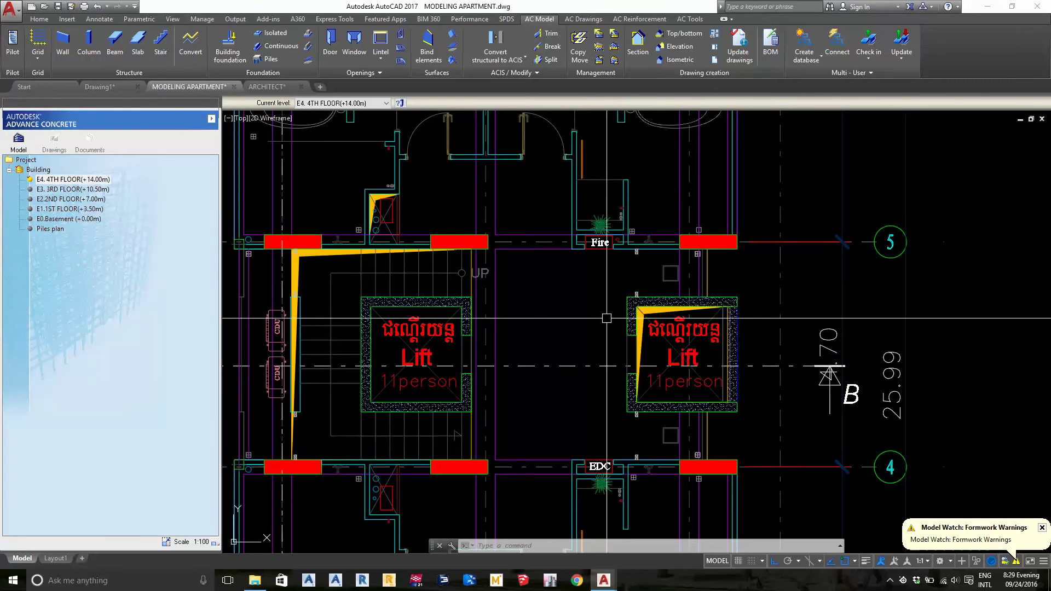
middle_click_drag(633, 428, 637, 367)
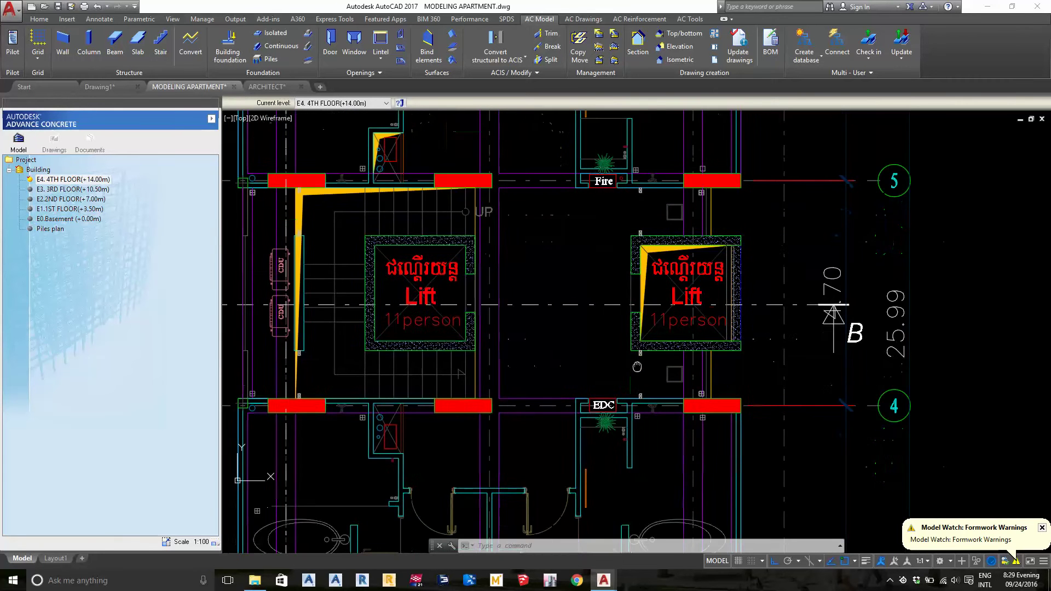
scroll(594, 400, "up", 5)
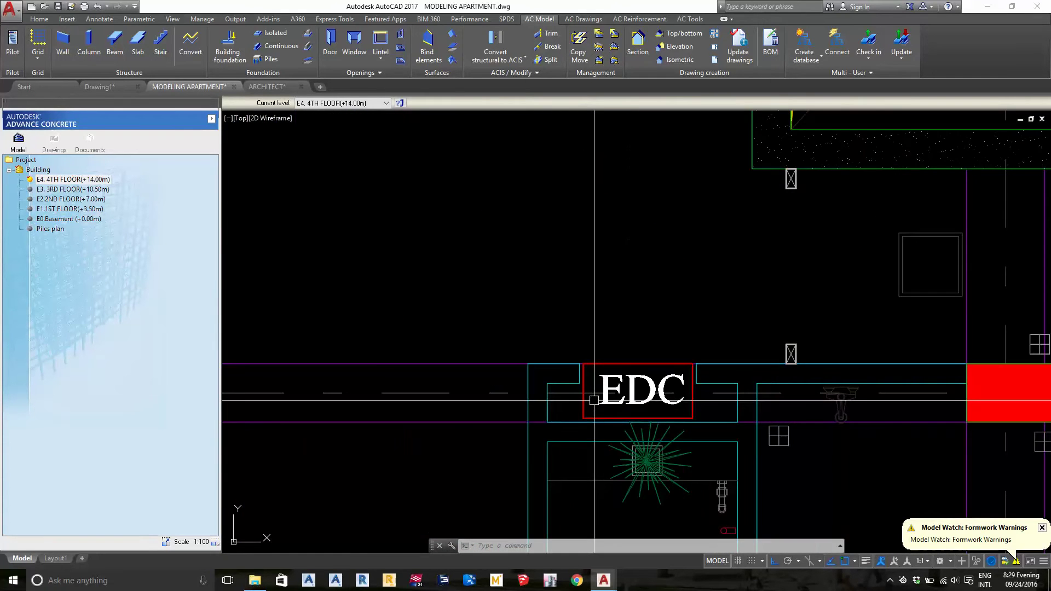
type("REC")
- Draw a rectangle around the EDC box
key("Return")
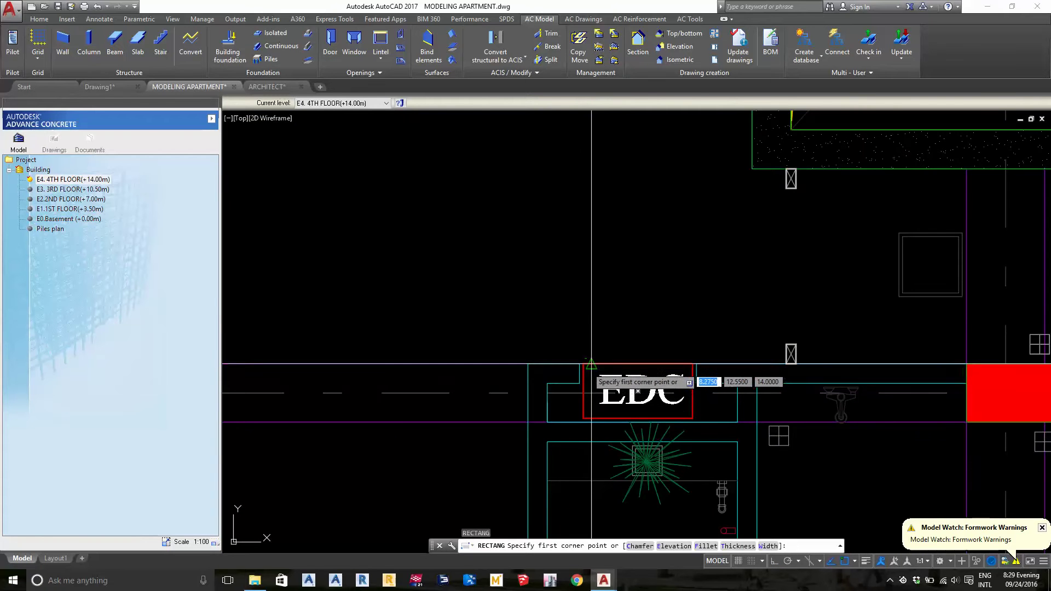
left_click(584, 363)
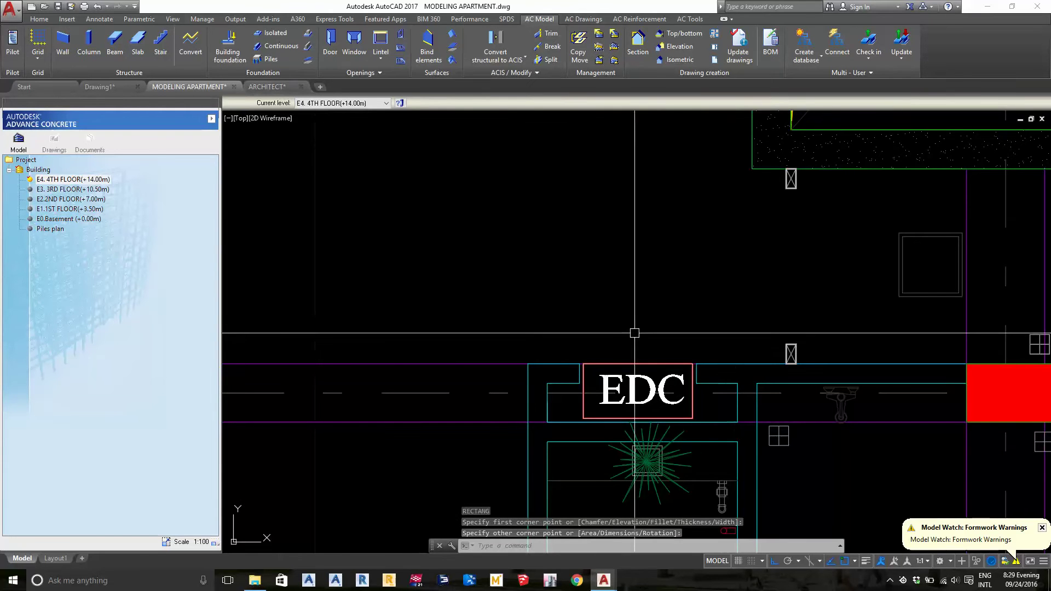
middle_click_drag(634, 334, 634, 329)
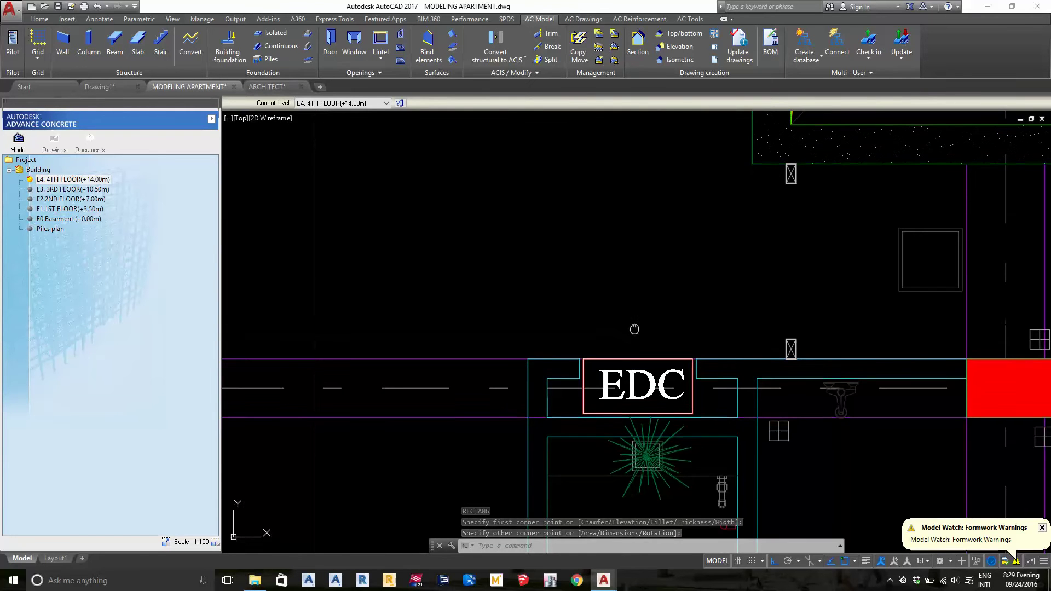
- Convert the EDC rectangle into a slab hole, removing the original polyline
left_click(197, 41)
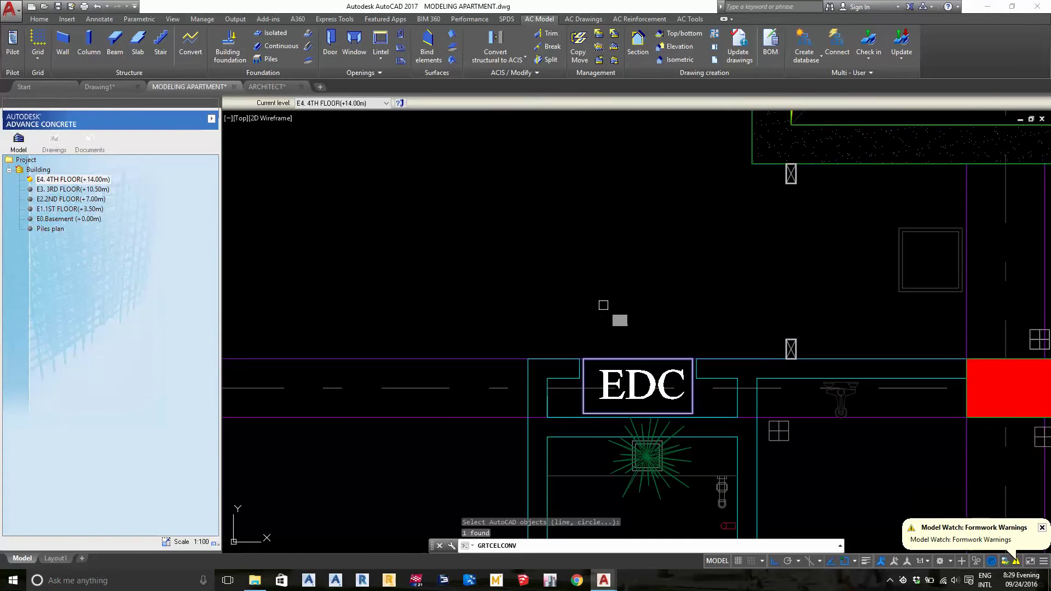
key("Return")
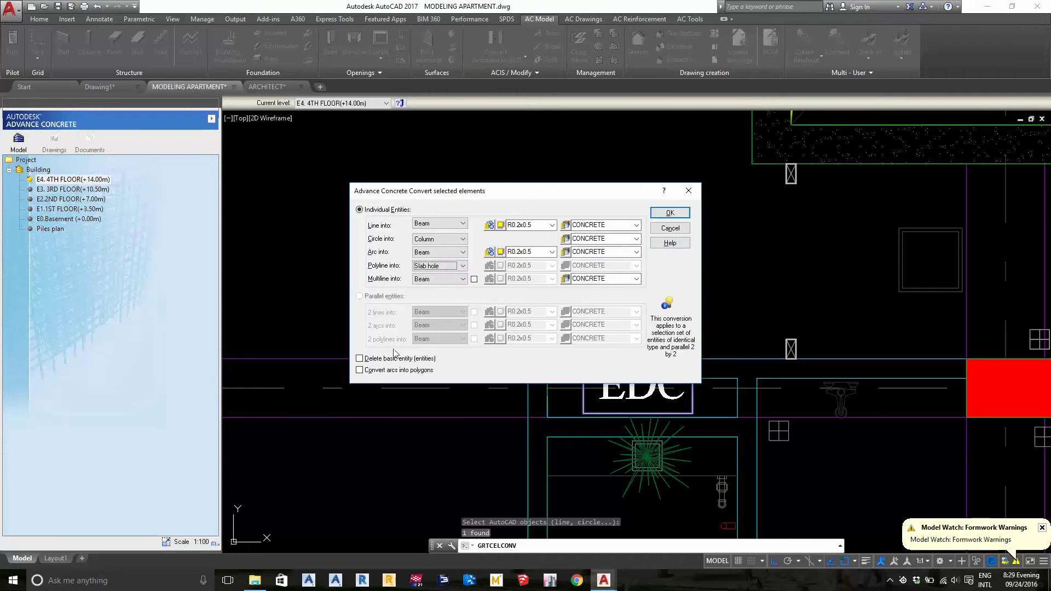
left_click(670, 213)
scroll(638, 386, "up", 2)
scroll(667, 405, "down", 2)
scroll(668, 405, "down", 2)
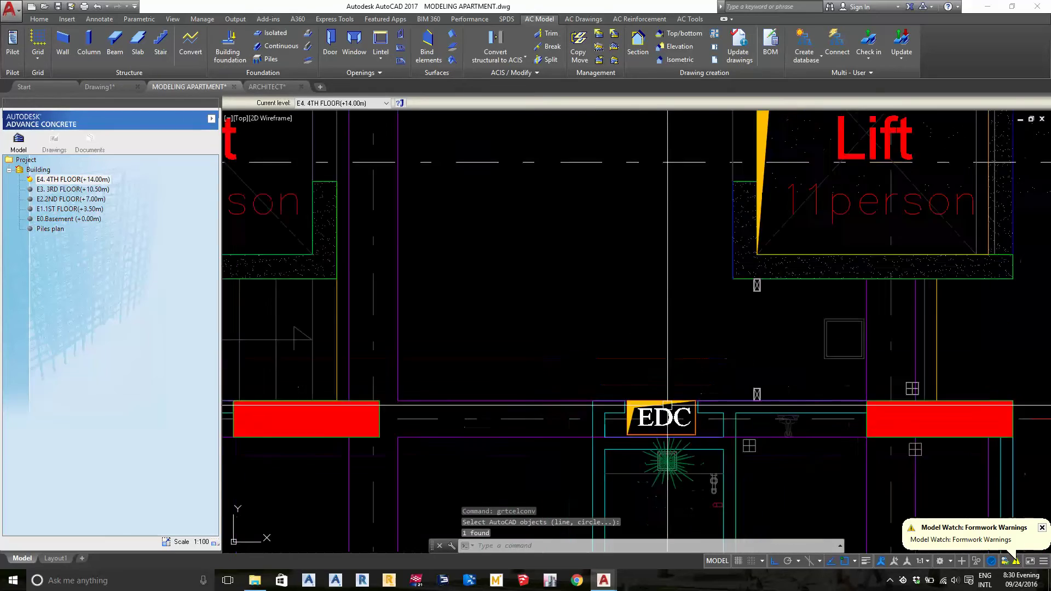
scroll(667, 405, "down", 3)
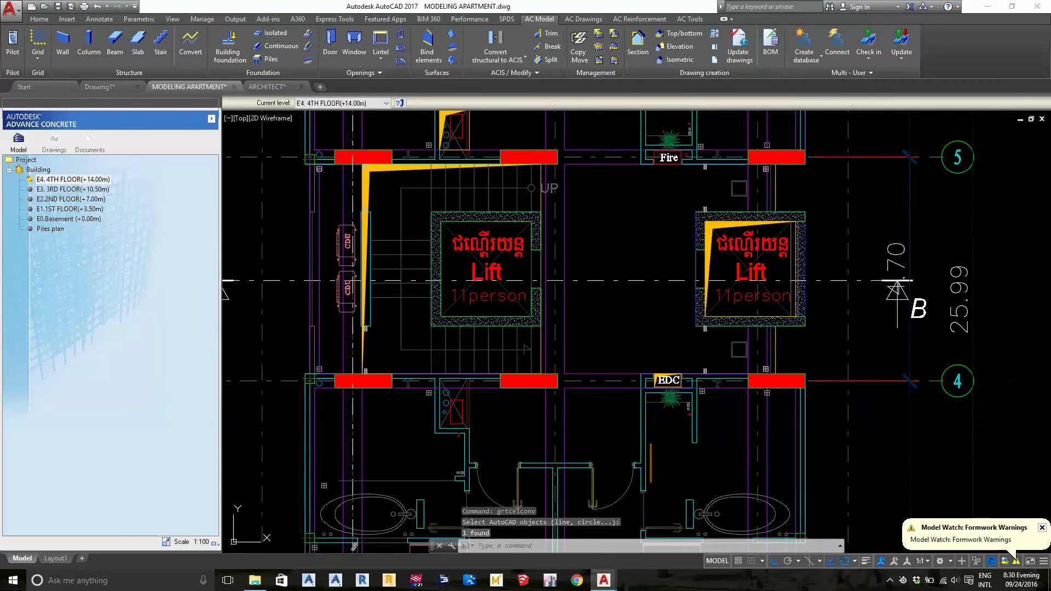
middle_click_drag(667, 405, 763, 332, "shift")
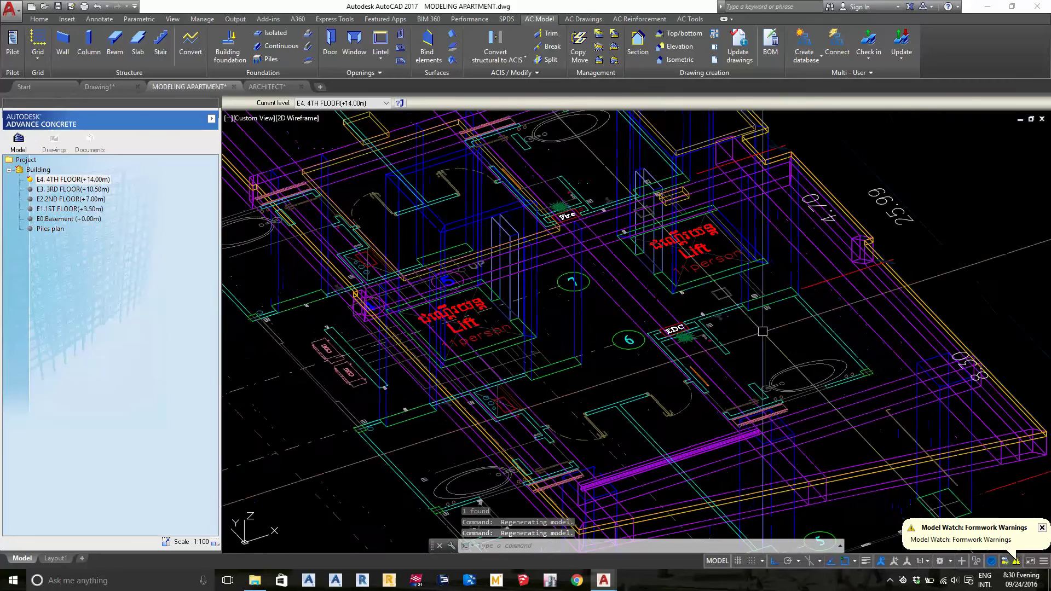
- Show the model shaded with edges and frame the whole 4th floor
left_click(298, 117)
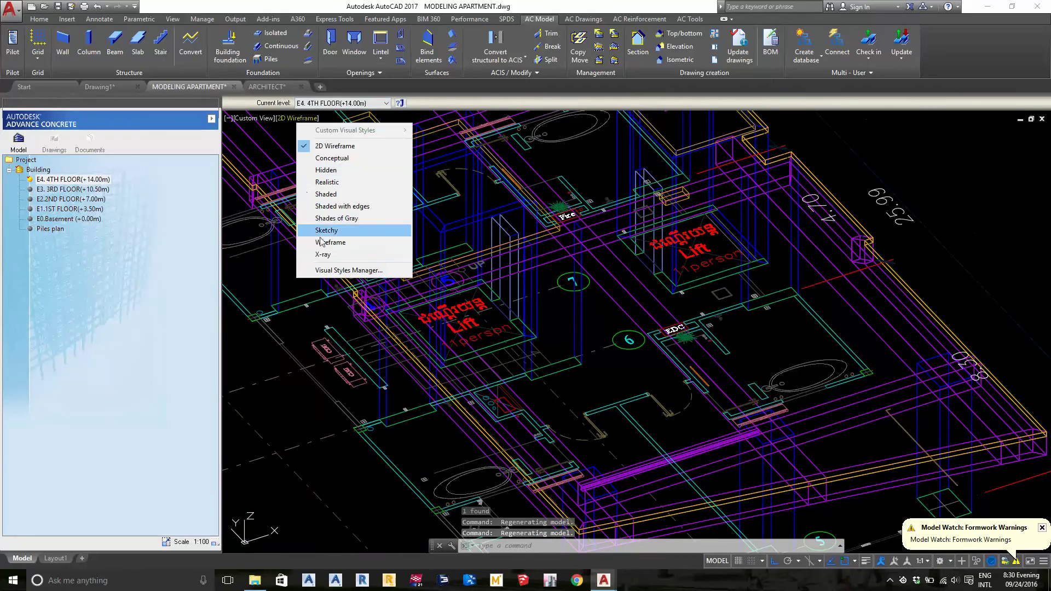
left_click(359, 206)
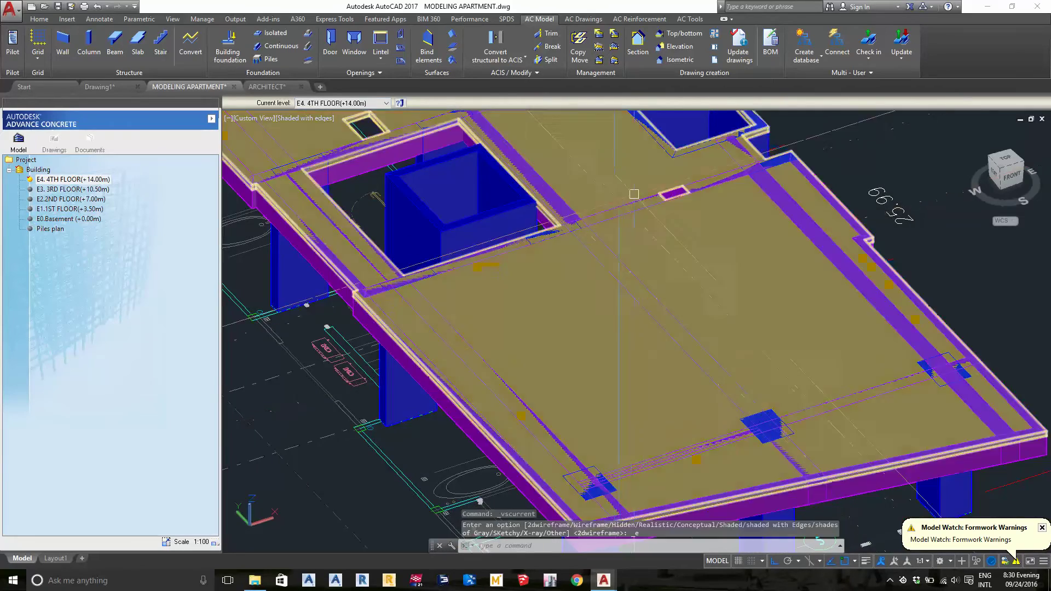
scroll(681, 317, "up", 5)
scroll(612, 375, "up", 3)
middle_click_drag(612, 375, 601, 271)
scroll(594, 271, "down", 4)
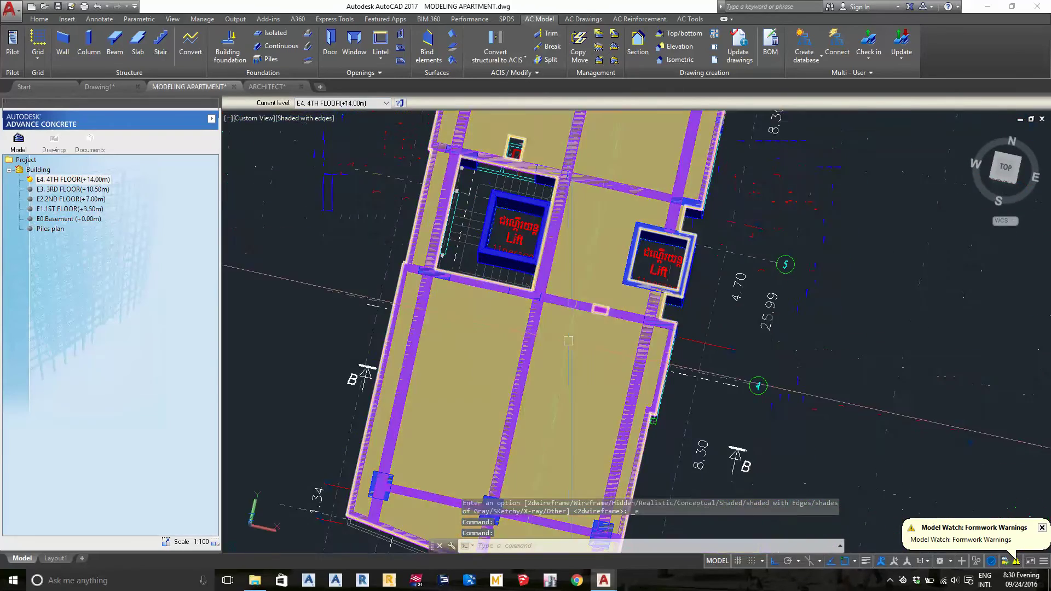
mouse_move(537, 251)
middle_mouse_down()
mouse_move(541, 410)
mouse_move(540, 180)
mouse_move(414, 200)
mouse_move(341, 297)
mouse_move(351, 349)
middle_mouse_up()
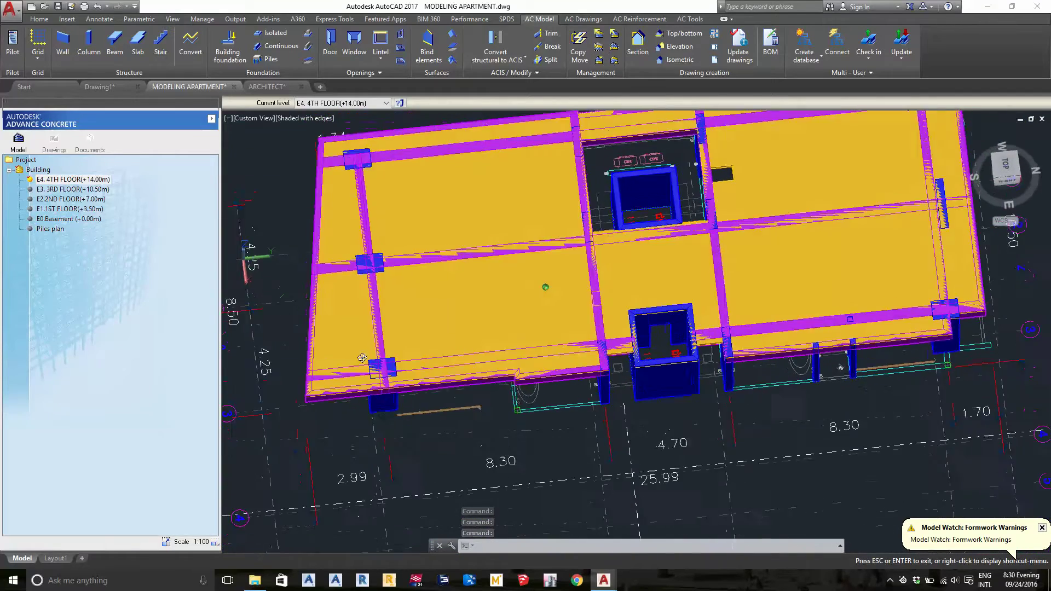
scroll(670, 195, "up", 4)
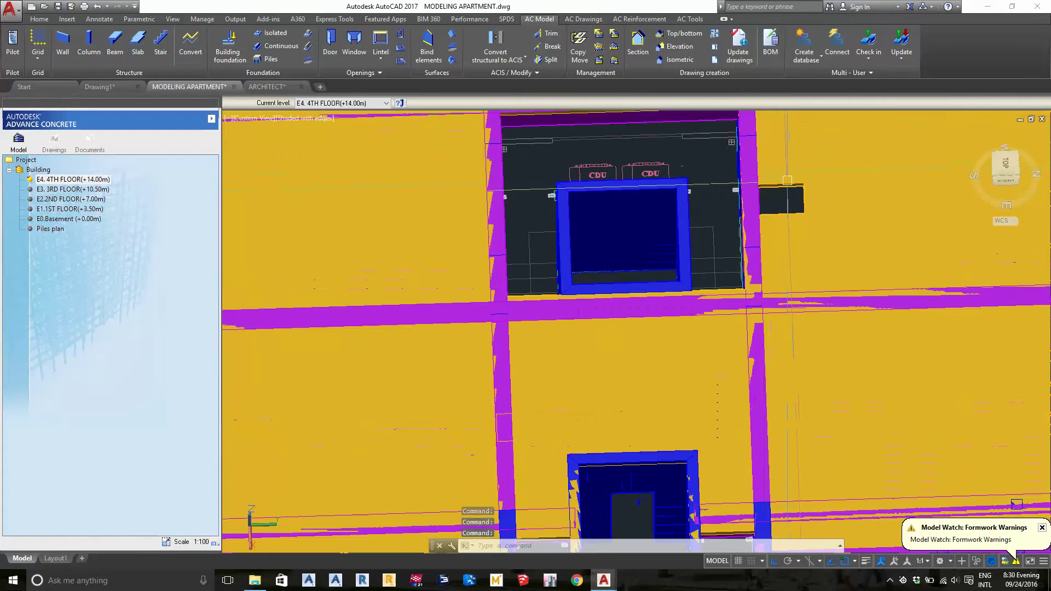
scroll(671, 195, "down", 5)
- Pick level E4. 4TH FLOOR, set viewpoint 0,0,1 and use 2D Wireframe style
left_click(74, 180)
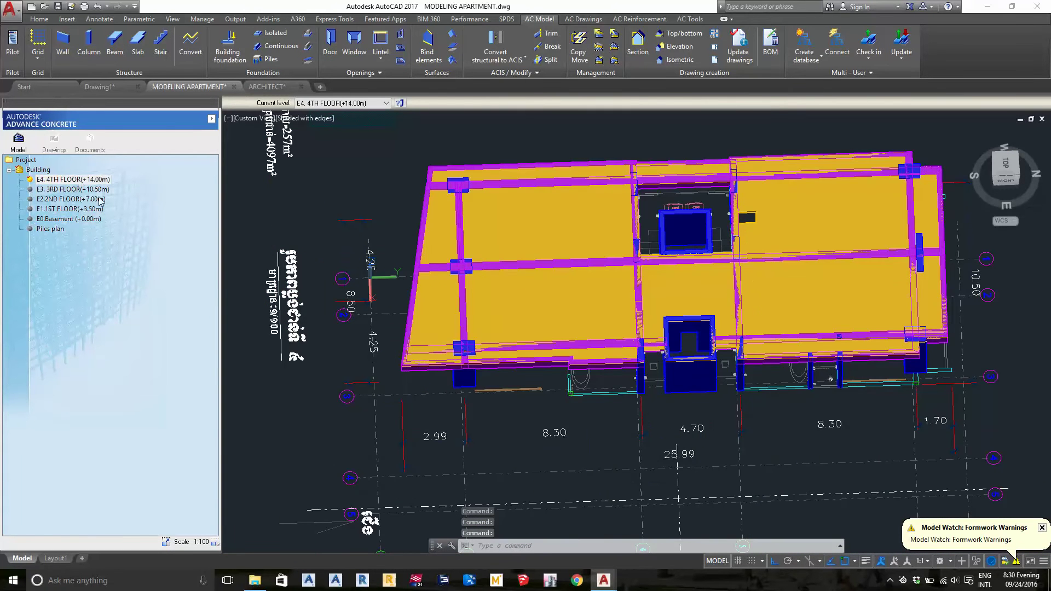
type("-vpoint")
key("Return")
type("0,0,1")
key("Return")
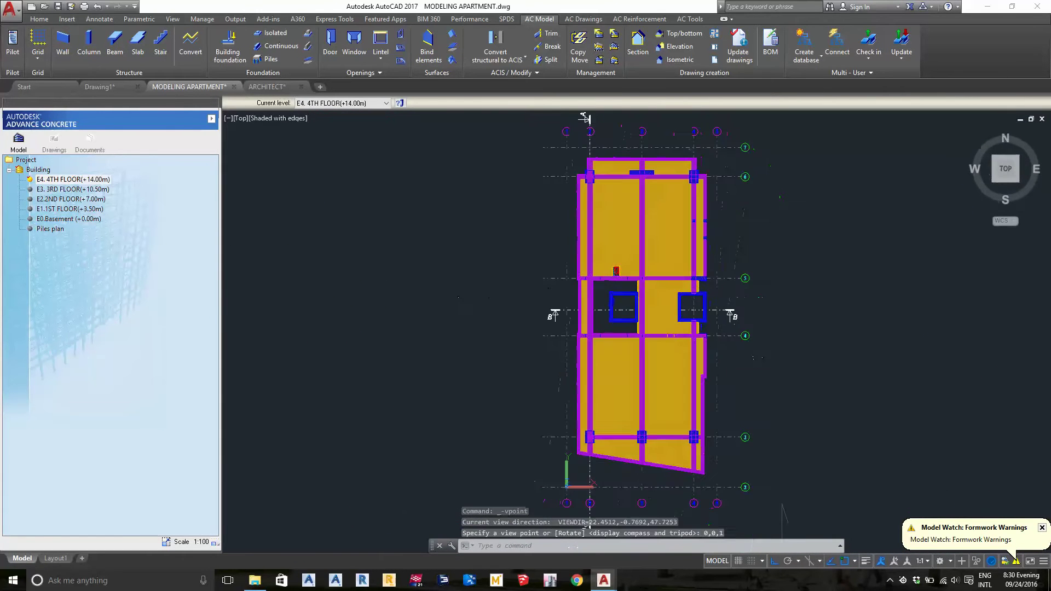
scroll(617, 269, "up", 5)
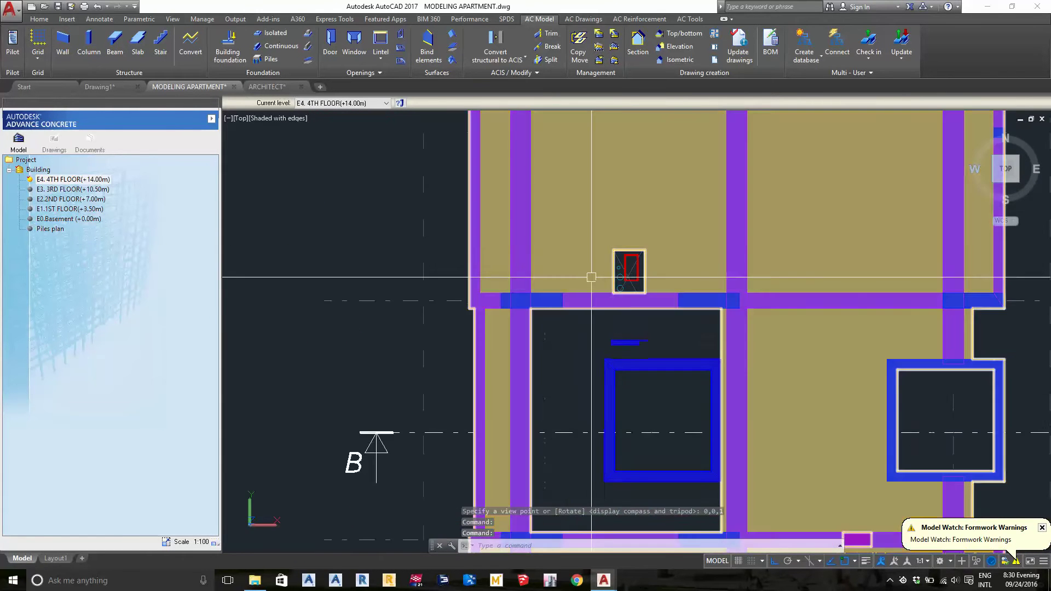
left_click(274, 120)
left_click(301, 143)
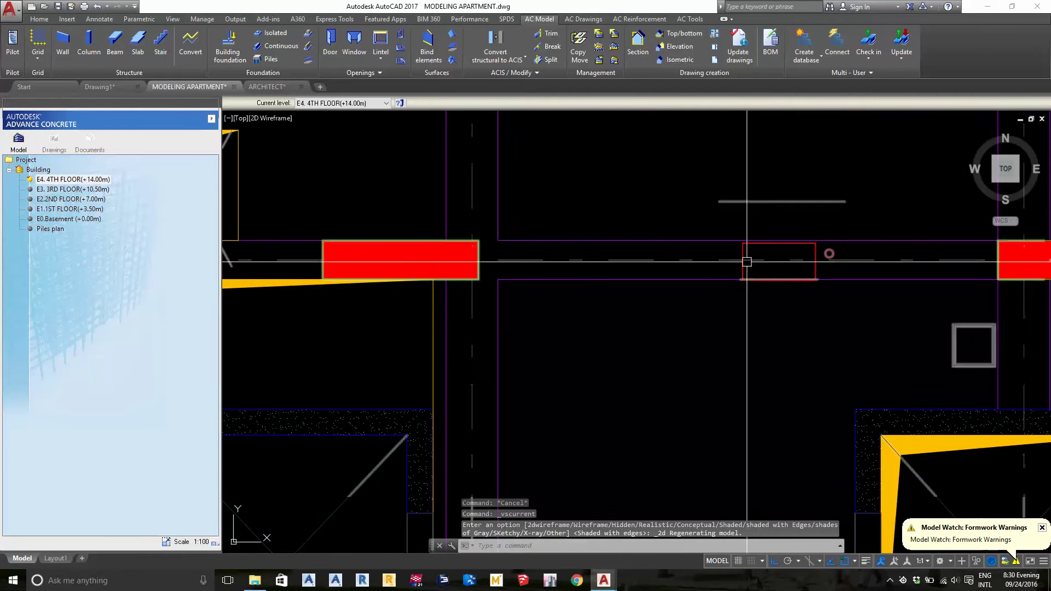
- Erase the small stray yellow formwork element on the 4th-floor beam line
middle_click_drag(742, 275, 662, 301)
key("Escape")
key("Escape")
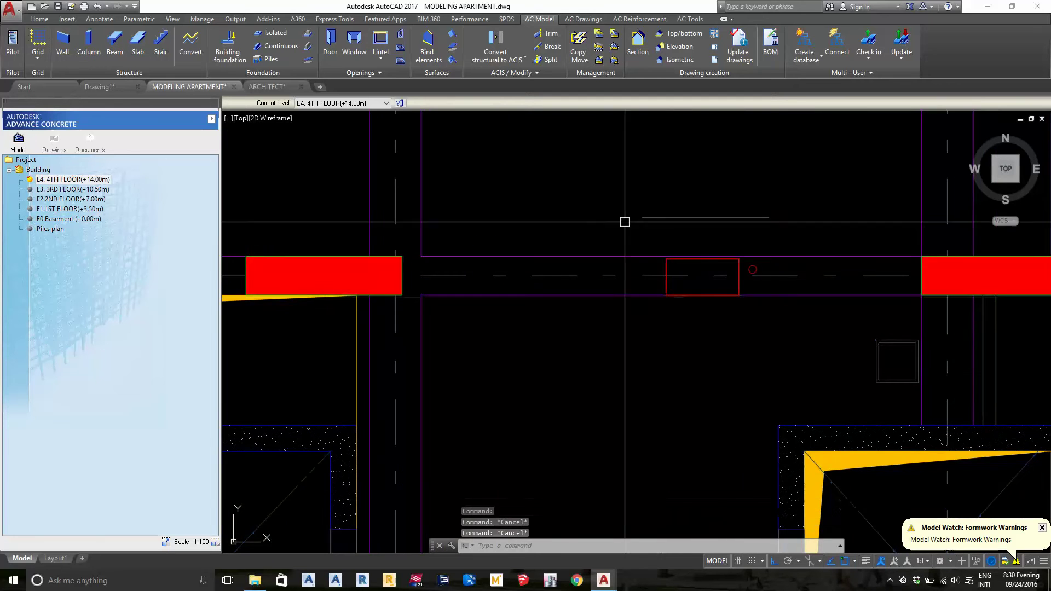
left_click(614, 219)
scroll(577, 274, "down", 2)
scroll(585, 291, "down", 3)
scroll(584, 292, "down", 3)
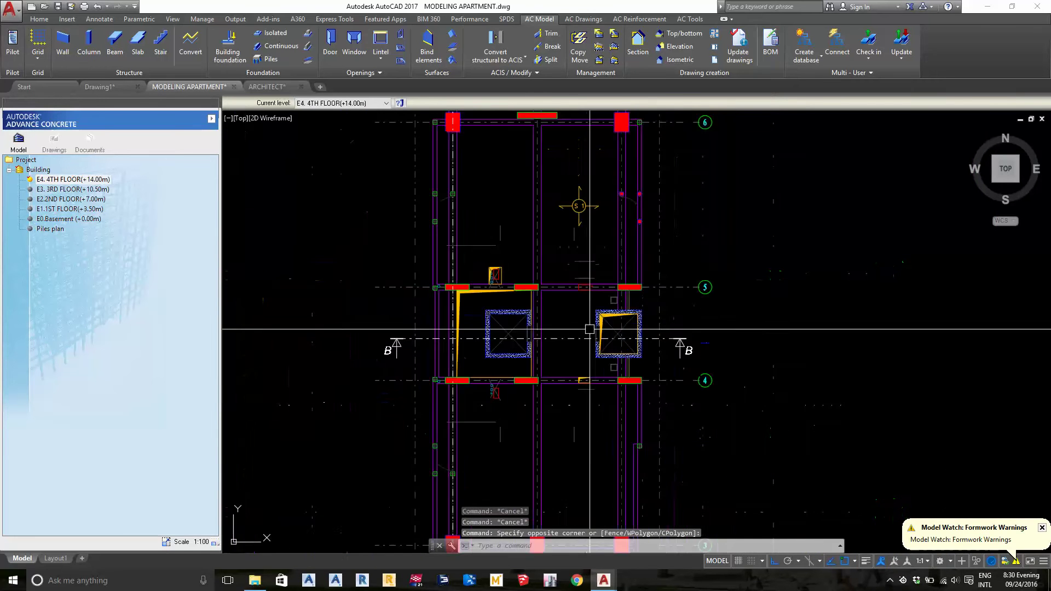
scroll(613, 334, "up", 5)
scroll(618, 312, "up", 4)
left_click(581, 274)
middle_click_drag(581, 273, 588, 255)
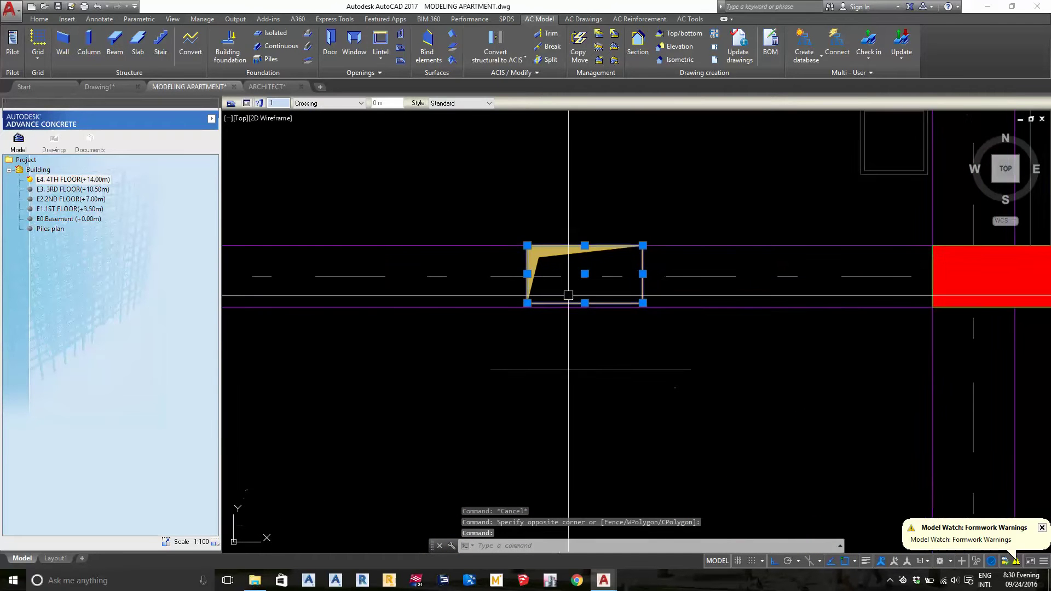
type("E")
key("Return")
scroll(558, 302, "down", 5)
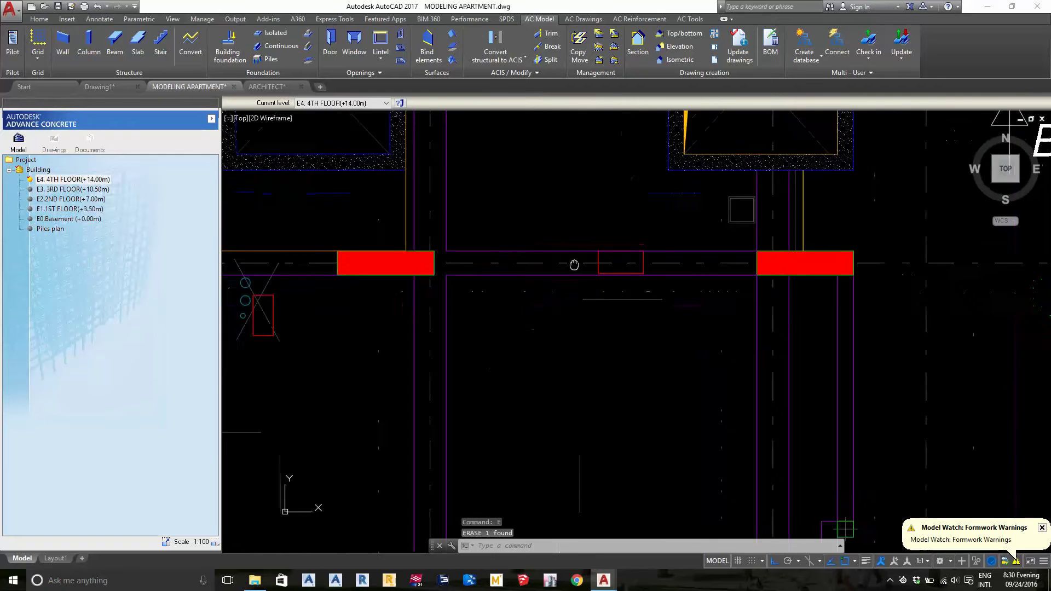
scroll(548, 292, "down", 3)
middle_click_drag(548, 293, 557, 251)
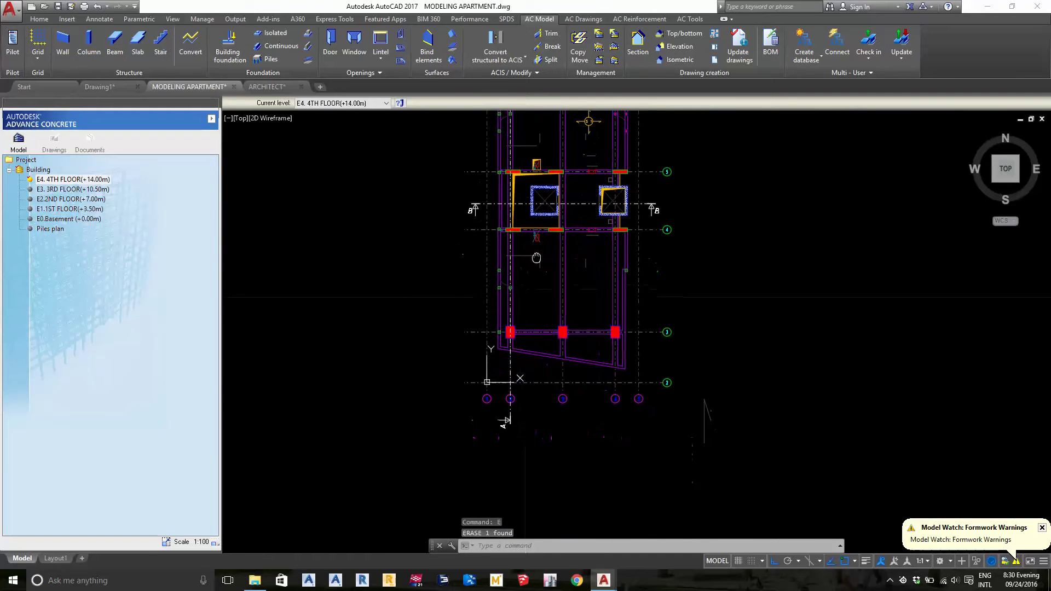
double_click(701, 396)
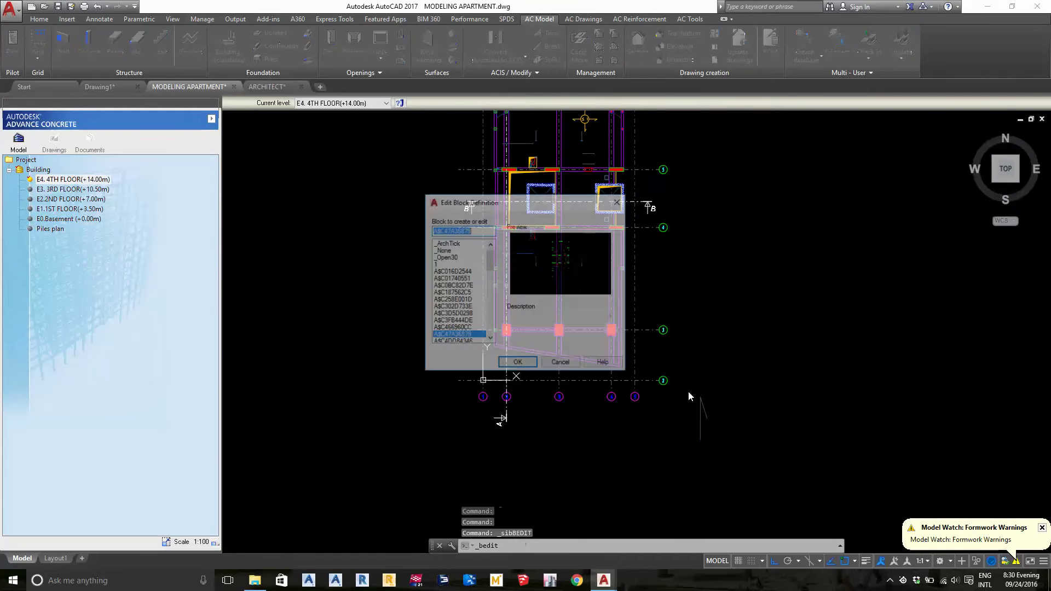
left_click(516, 365)
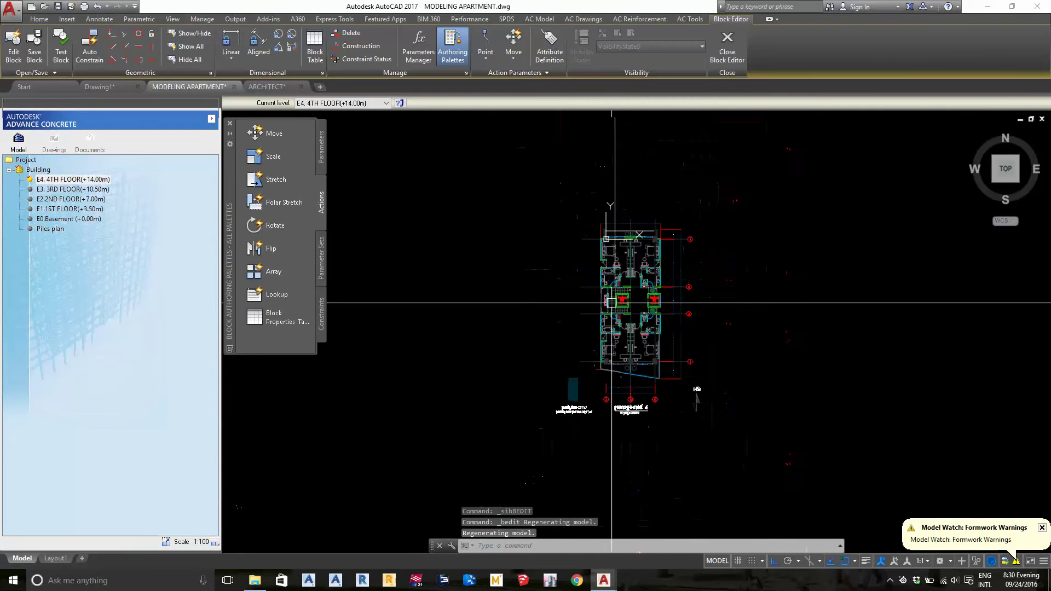
scroll(636, 299, "down", 3)
left_click(723, 165)
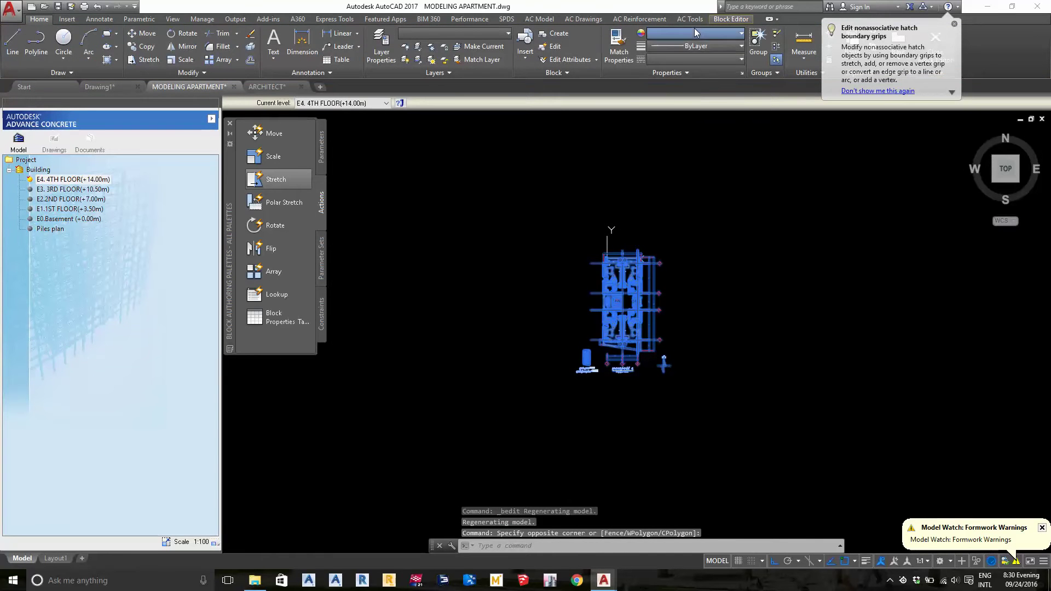
left_click(694, 28)
left_click(455, 26)
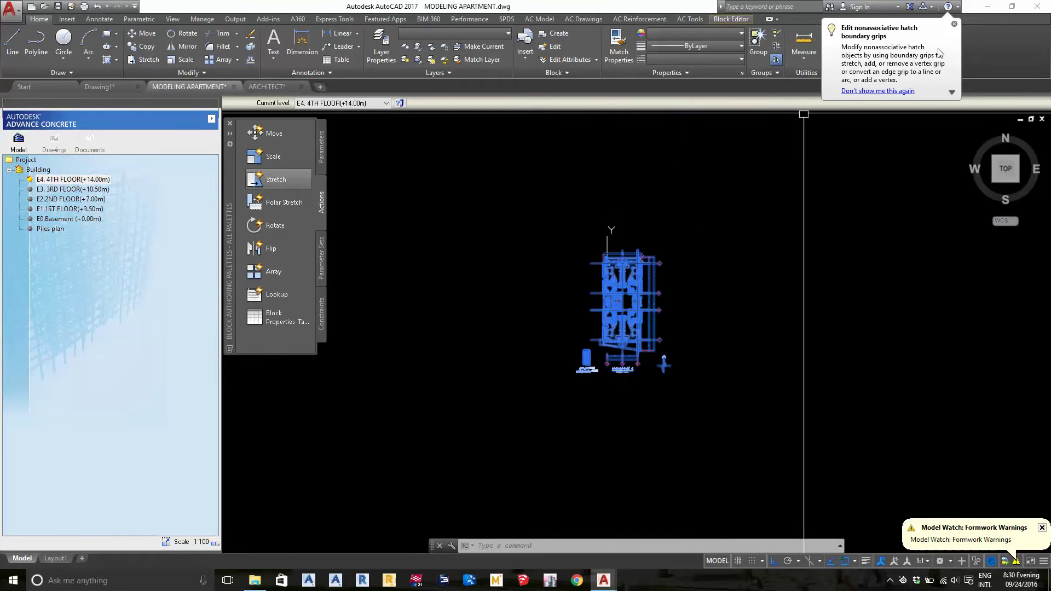
left_click(955, 24)
left_click(924, 68)
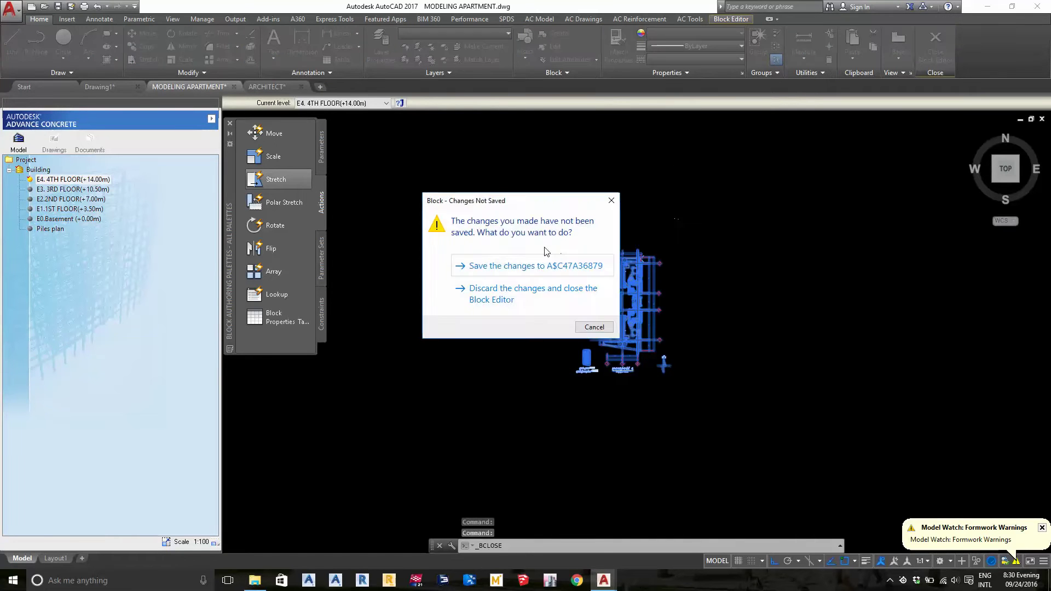
left_click(536, 267)
scroll(662, 410, "down", 3)
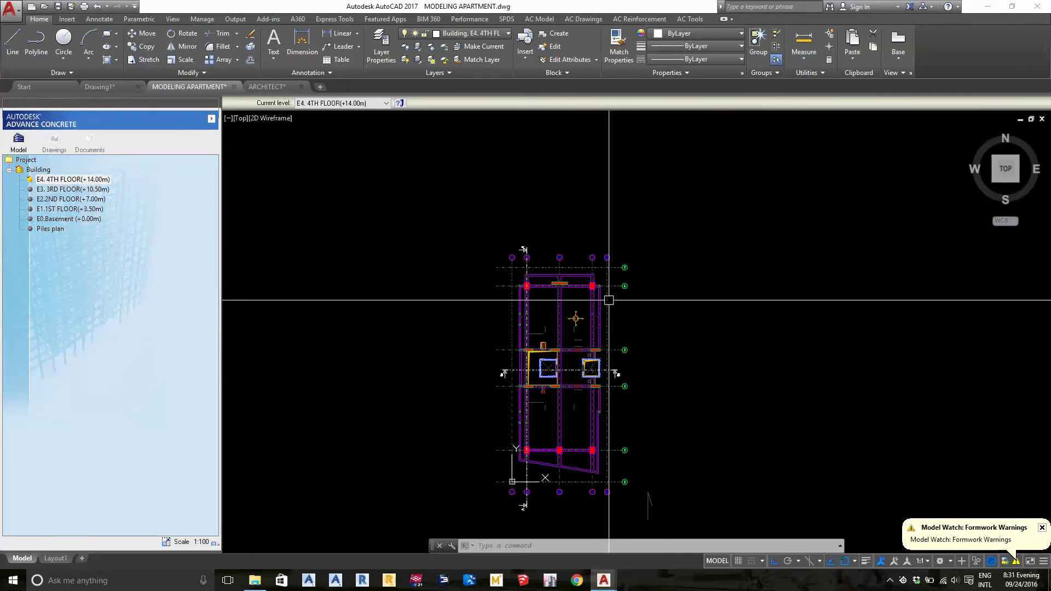
scroll(609, 300, "up", 1)
scroll(558, 335, "up", 1)
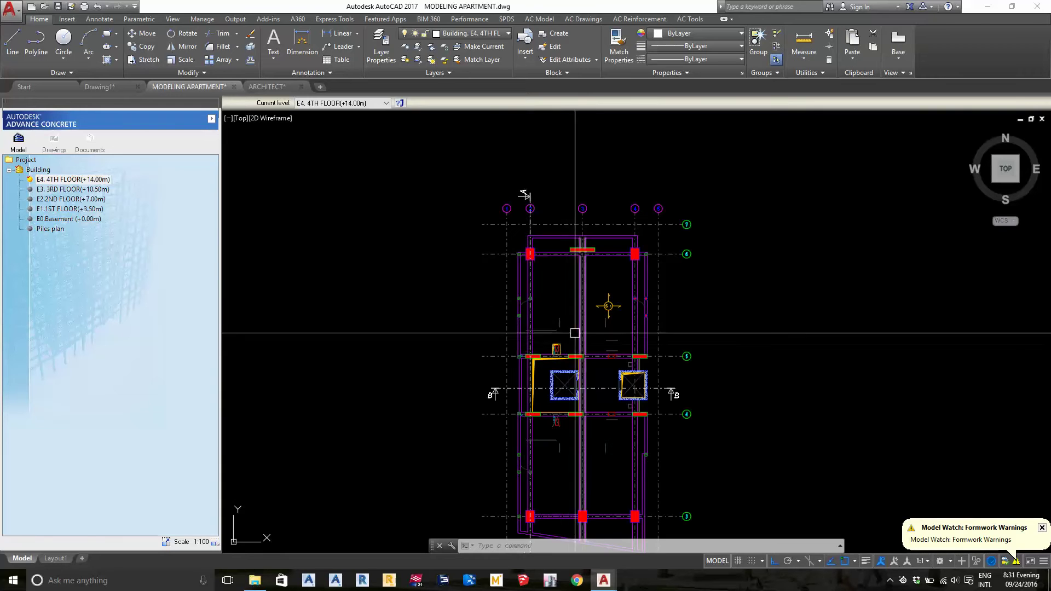
mouse_move(557, 331)
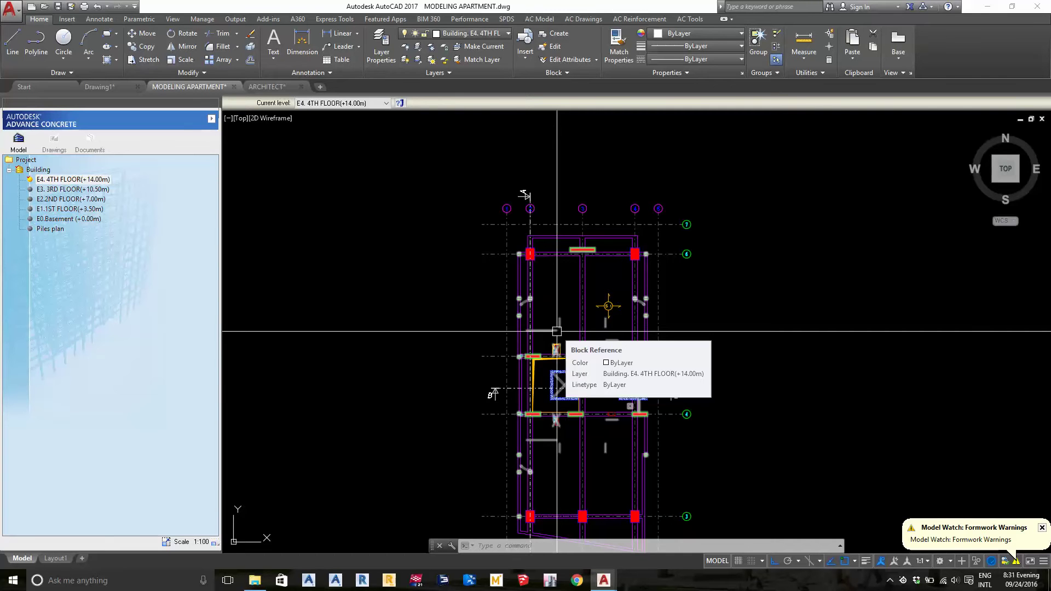
scroll(557, 331, "up", 2)
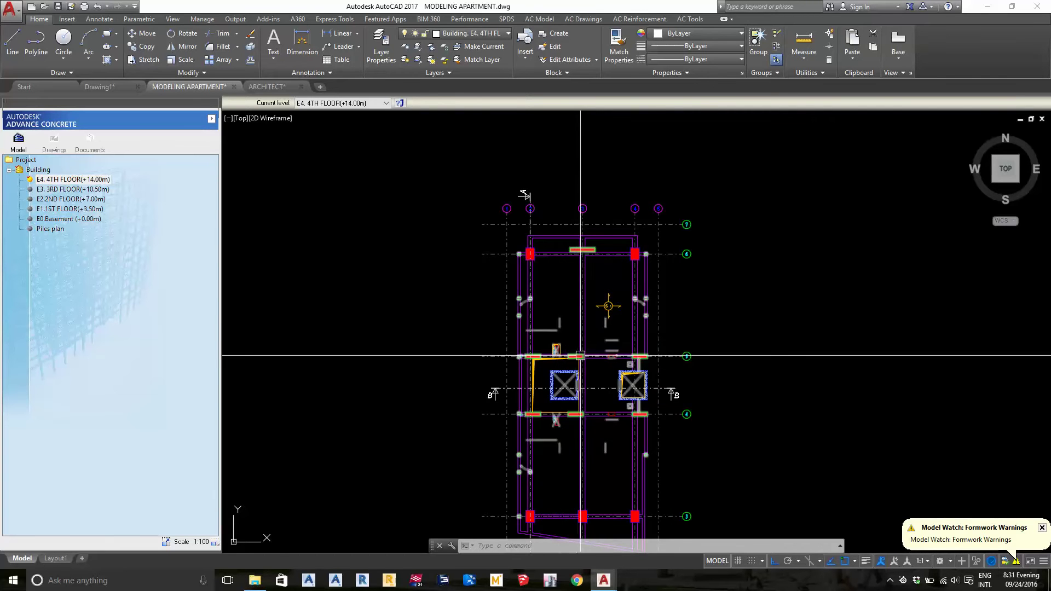
scroll(575, 353, "up", 2)
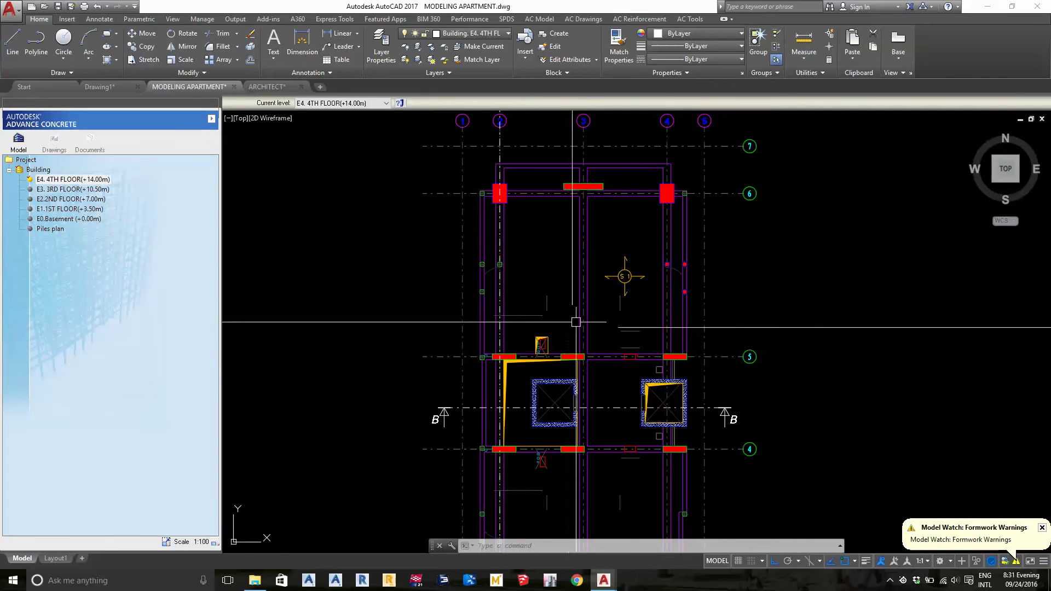
left_click(690, 20)
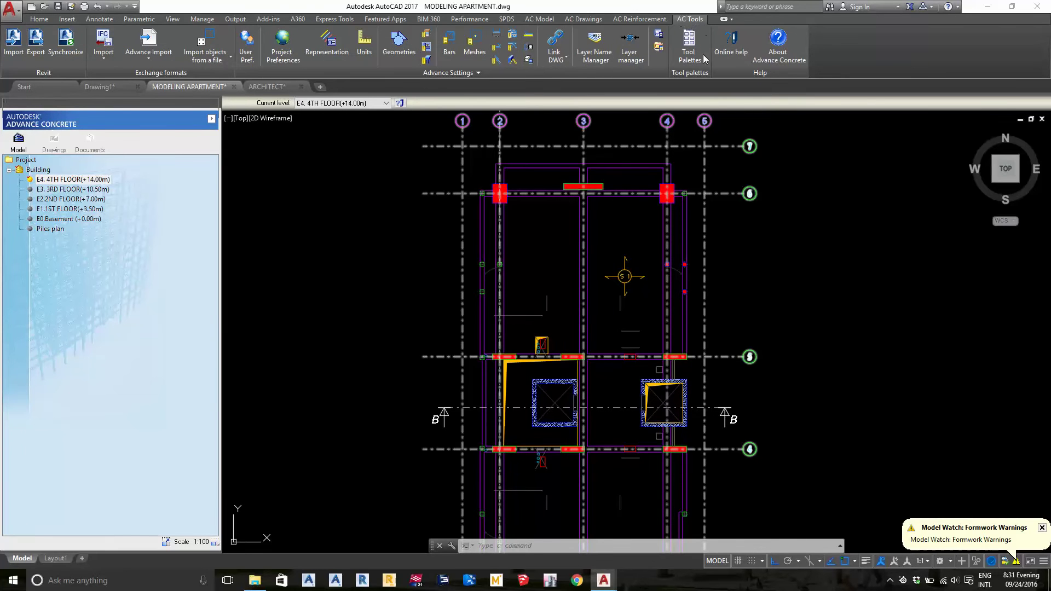
left_click(631, 56)
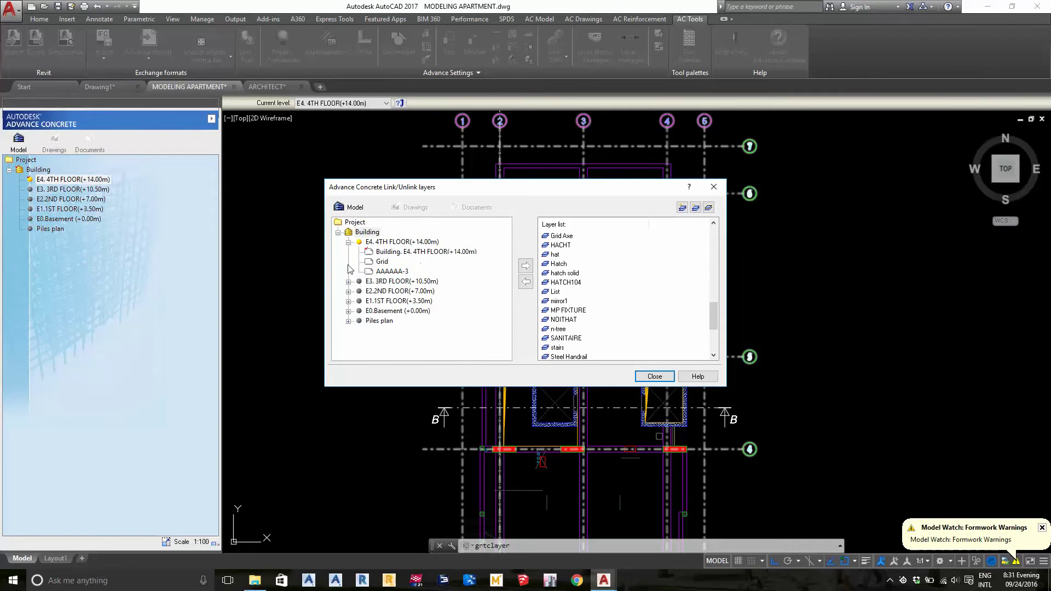
left_click(713, 187)
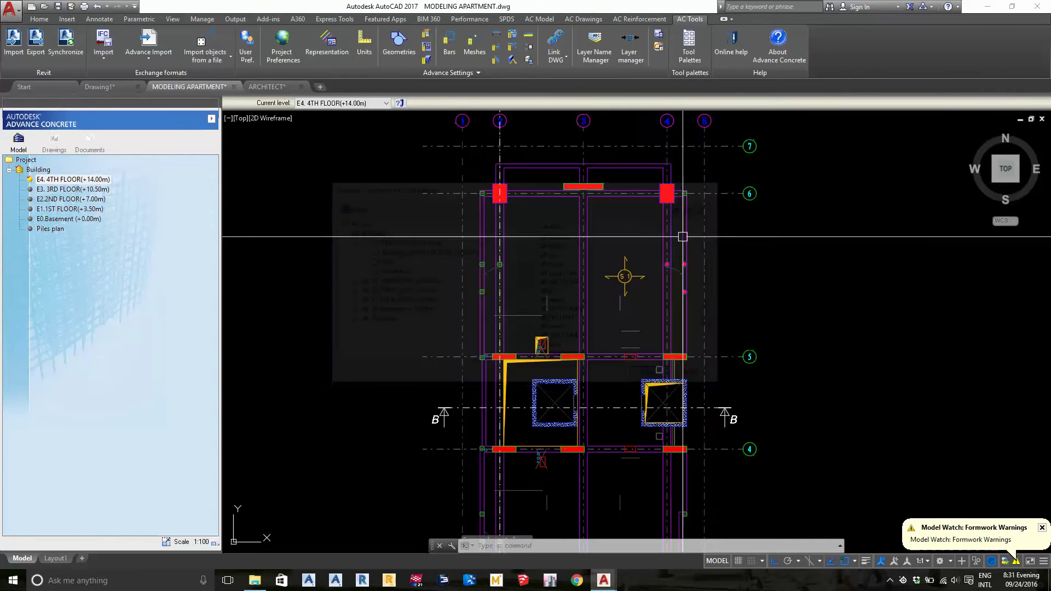
scroll(640, 284, "up", 2)
scroll(652, 283, "up", 3)
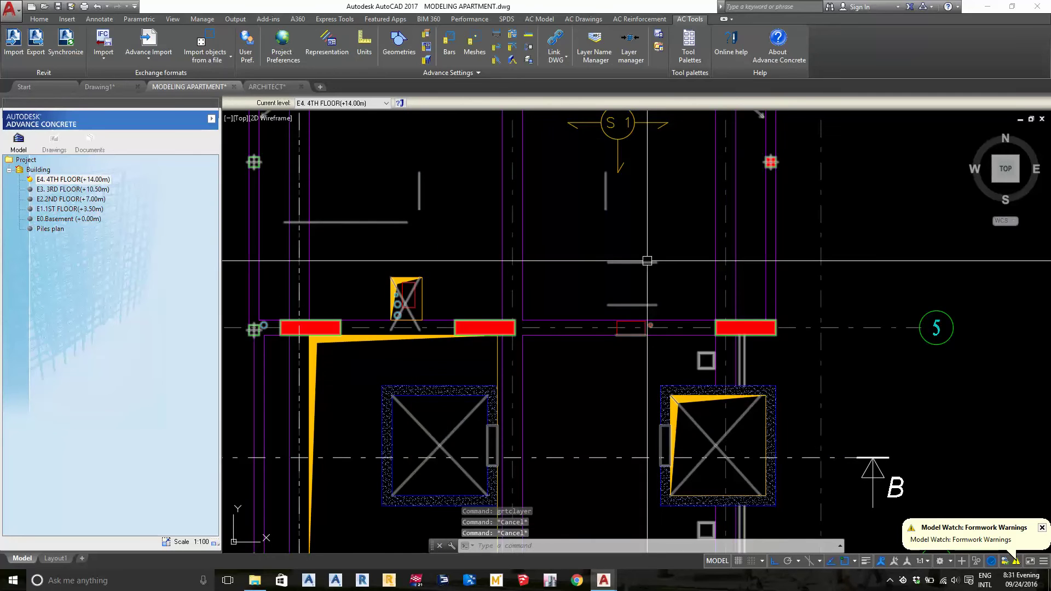
- Move every object in block A$C47A36879 to layer 0 and close the Block Editor
double_click(647, 261)
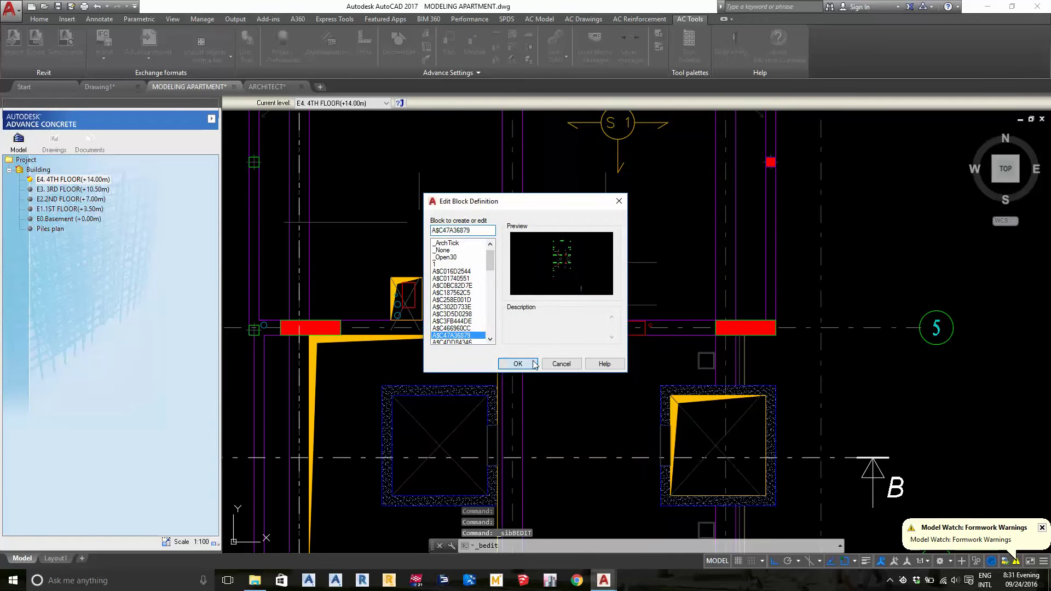
left_click(534, 365)
key("ctrl+a")
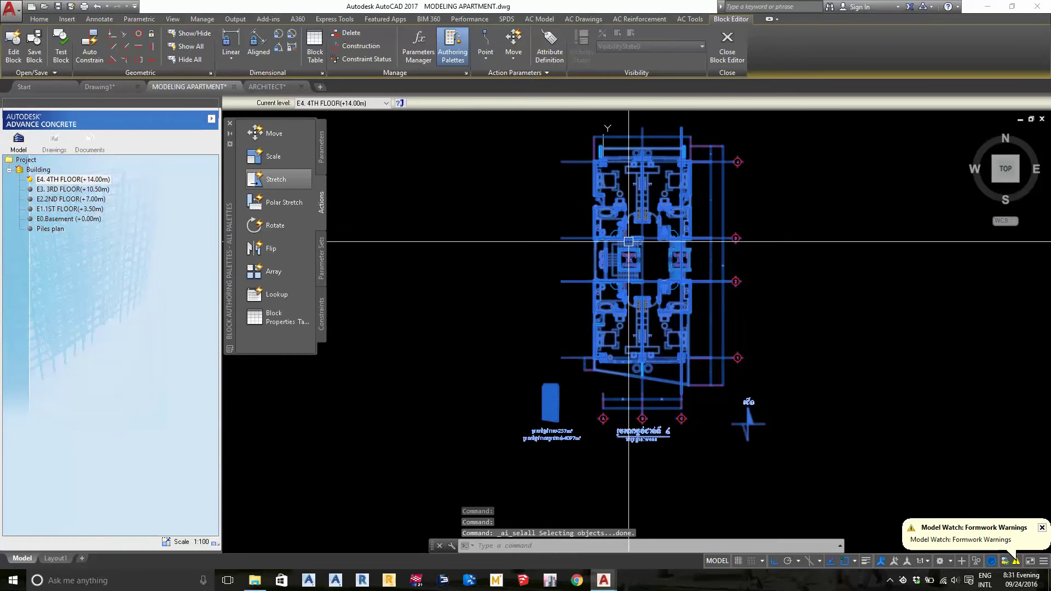
left_click(39, 20)
left_click(502, 35)
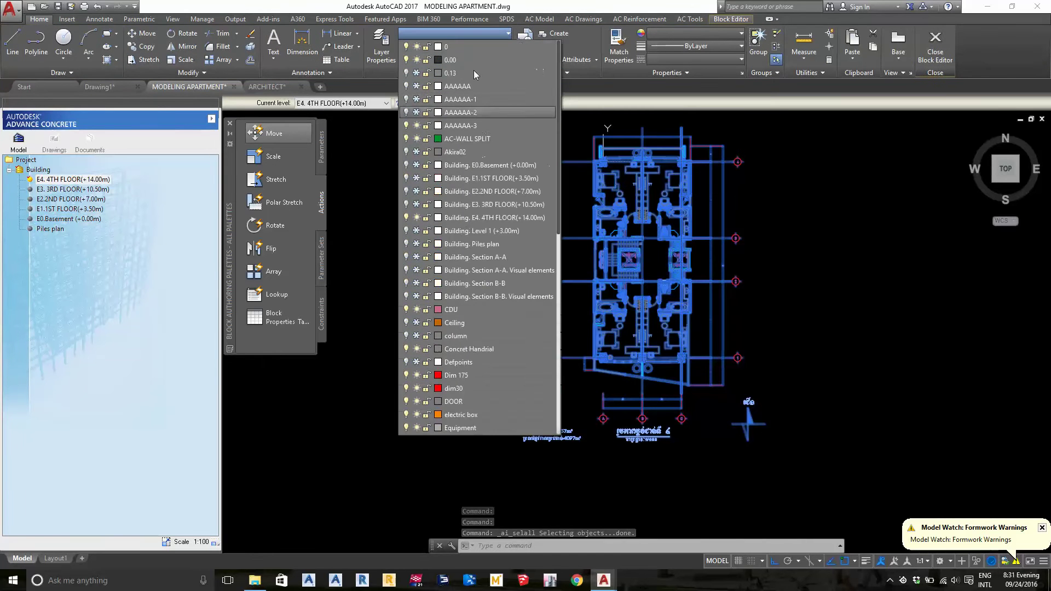
left_click(475, 49)
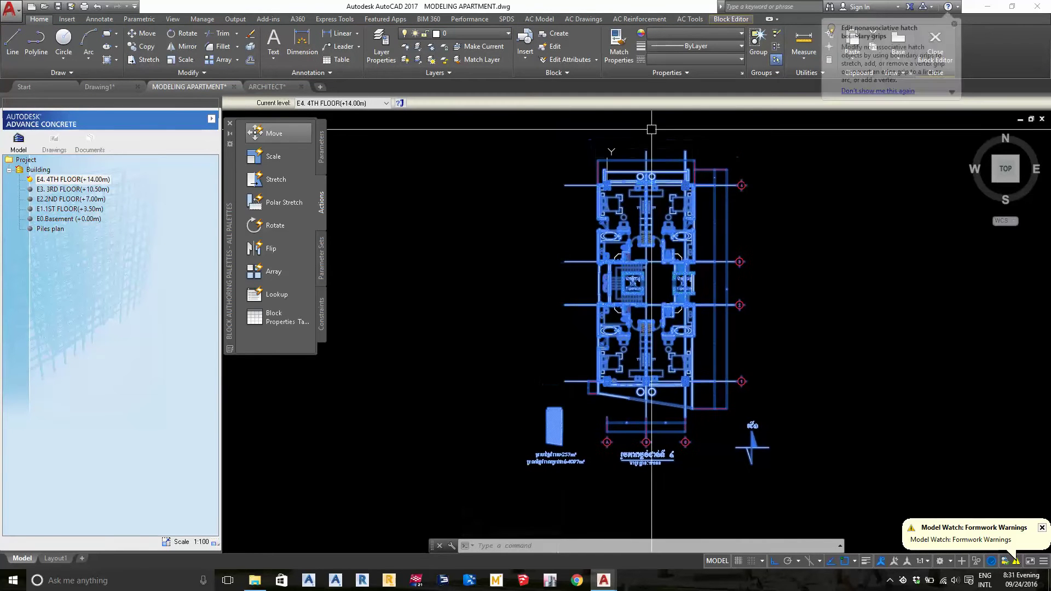
left_click(956, 24)
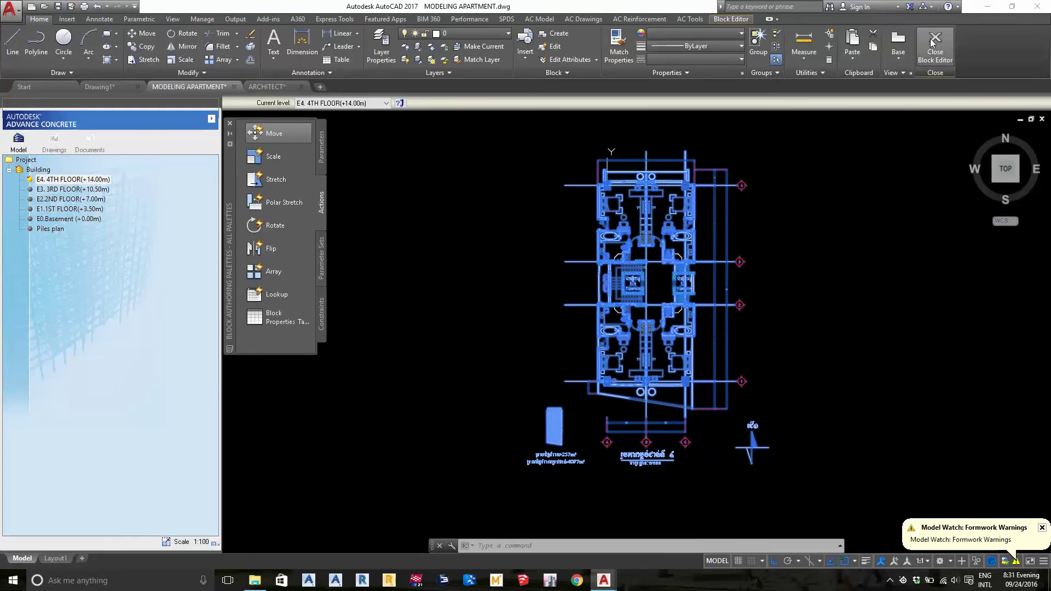
left_click(932, 42)
left_click(537, 269)
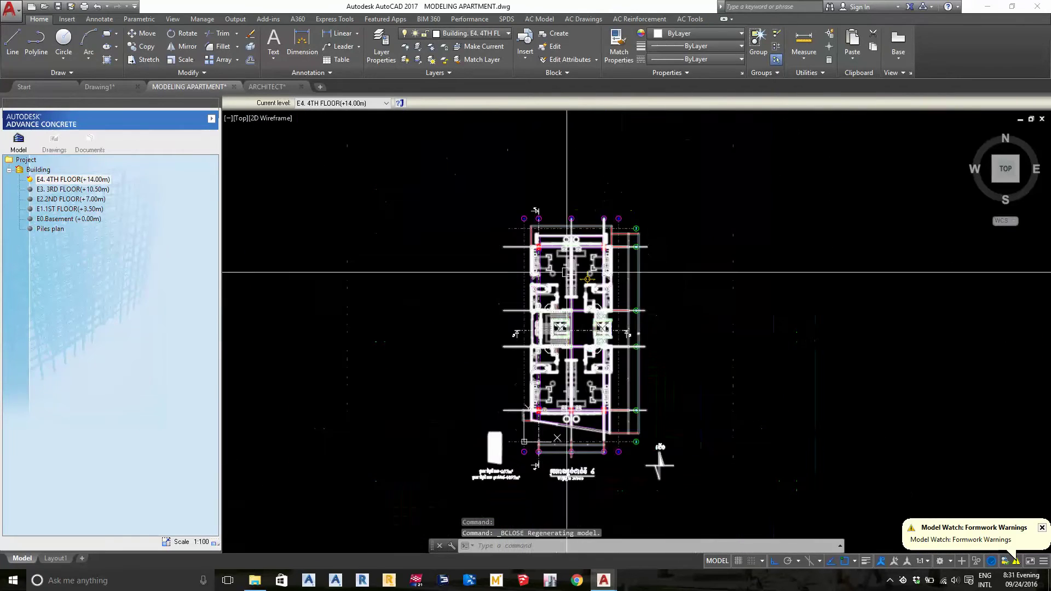
- Zoom into the 4th-floor plan and cancel an unfinished selection window
scroll(566, 272, "up", 3)
scroll(602, 285, "up", 3)
scroll(657, 301, "up", 3)
scroll(709, 321, "up", 3)
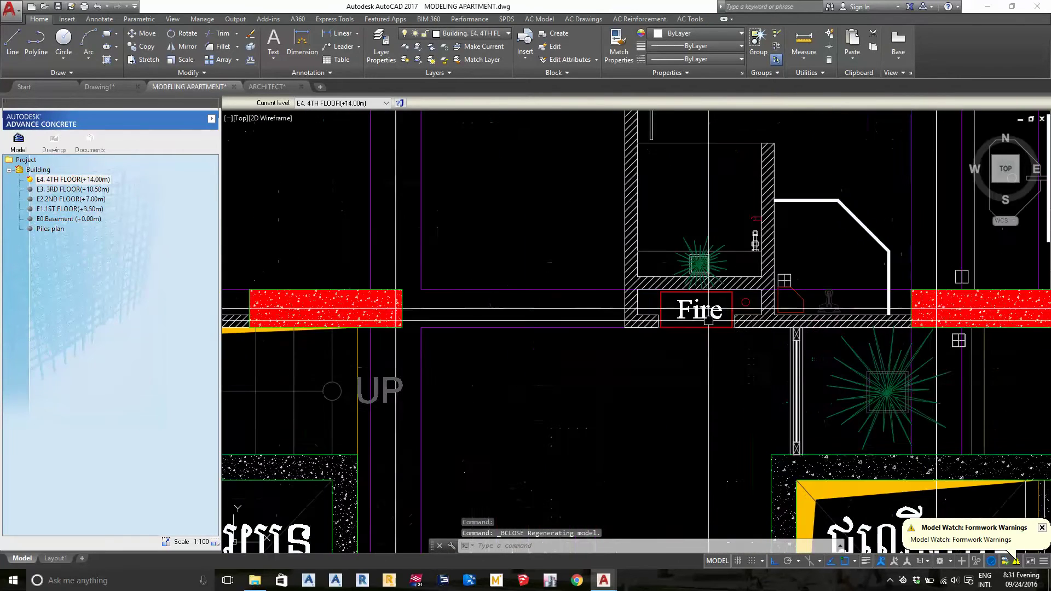
scroll(685, 316, "up", 2)
scroll(641, 312, "up", 1)
scroll(608, 308, "up", 1)
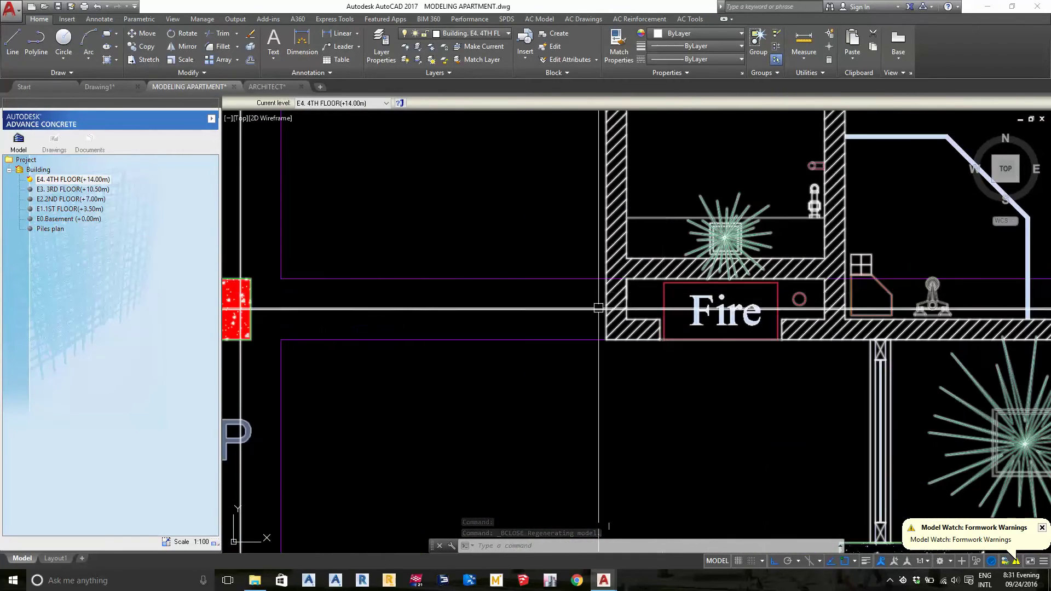
left_click(599, 309)
key("Escape")
key("Escape")
scroll(488, 298, "down", 1)
scroll(685, 317, "up", 1)
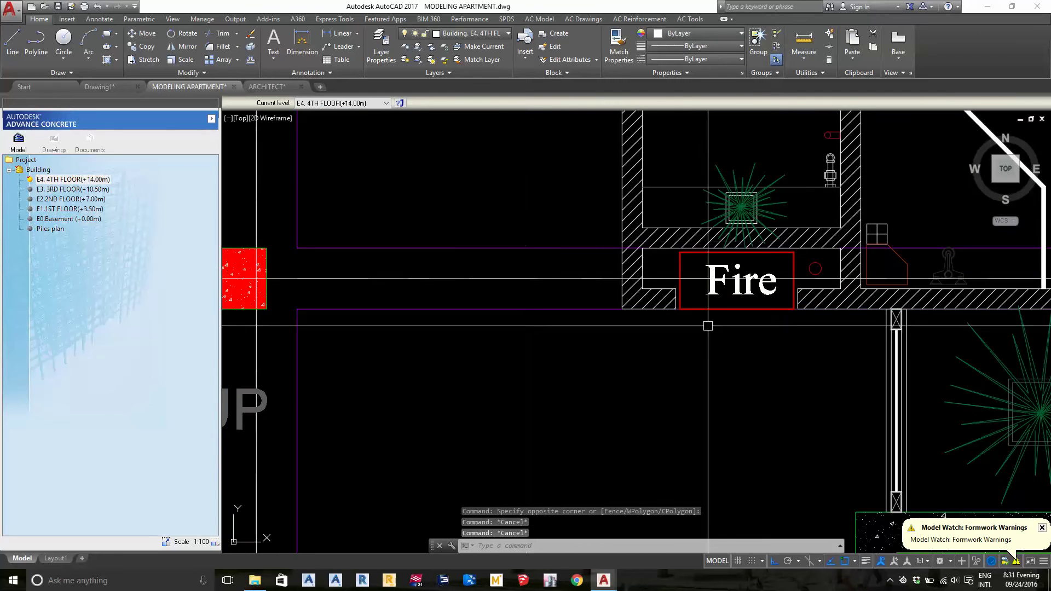
scroll(717, 306, "down", 2)
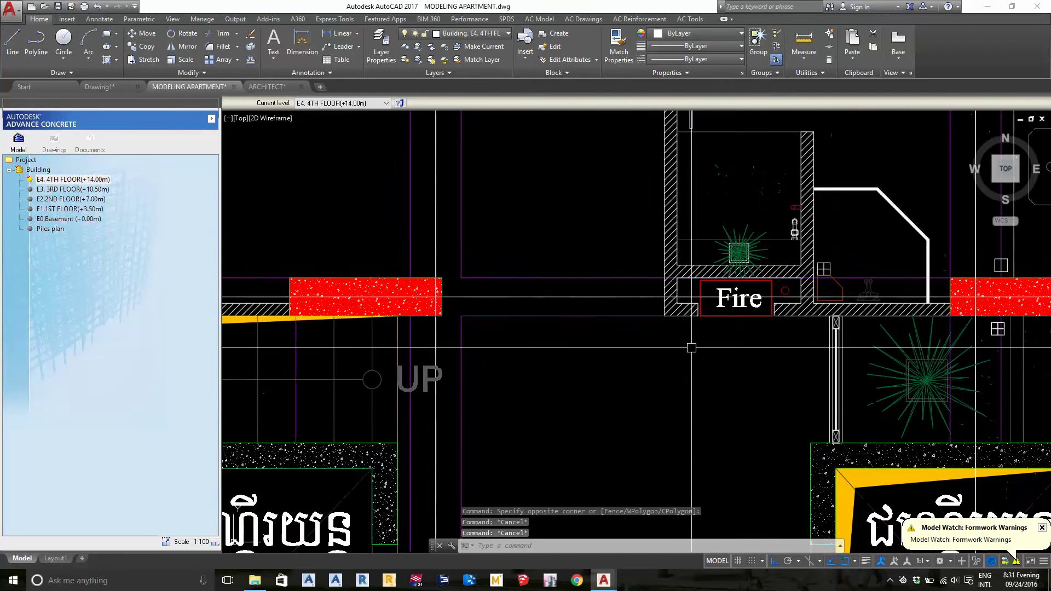
- Pan around the Fire lobby, lift cores and bathrooms
mouse_move(692, 342)
middle_mouse_down()
mouse_move(705, 299)
mouse_move(717, 304)
middle_mouse_up()
scroll(705, 299, "down", 1)
scroll(728, 303, "up", 1)
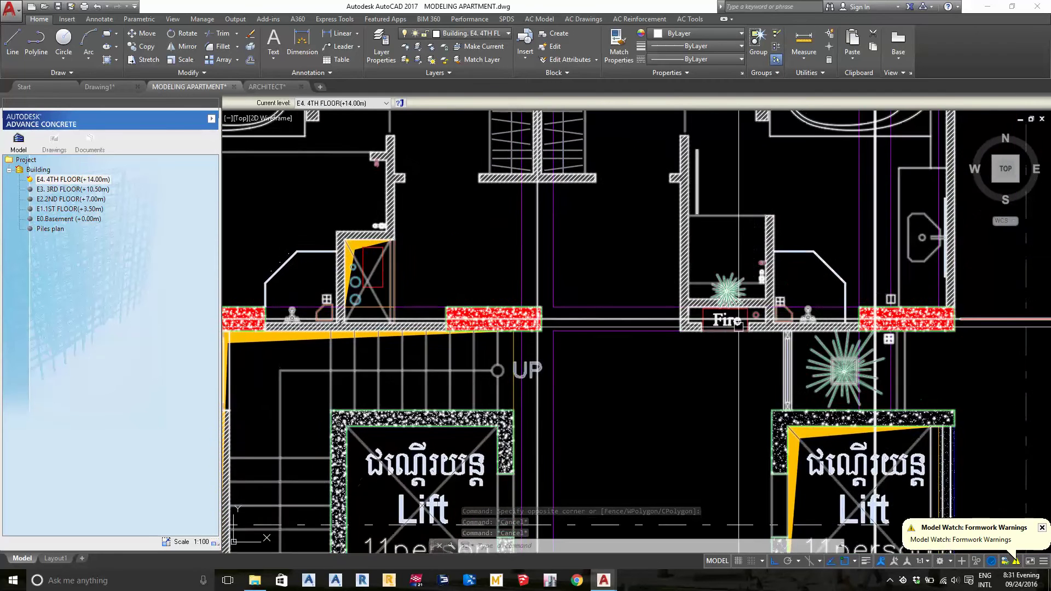
scroll(737, 305, "up", 2)
scroll(739, 315, "down", 2)
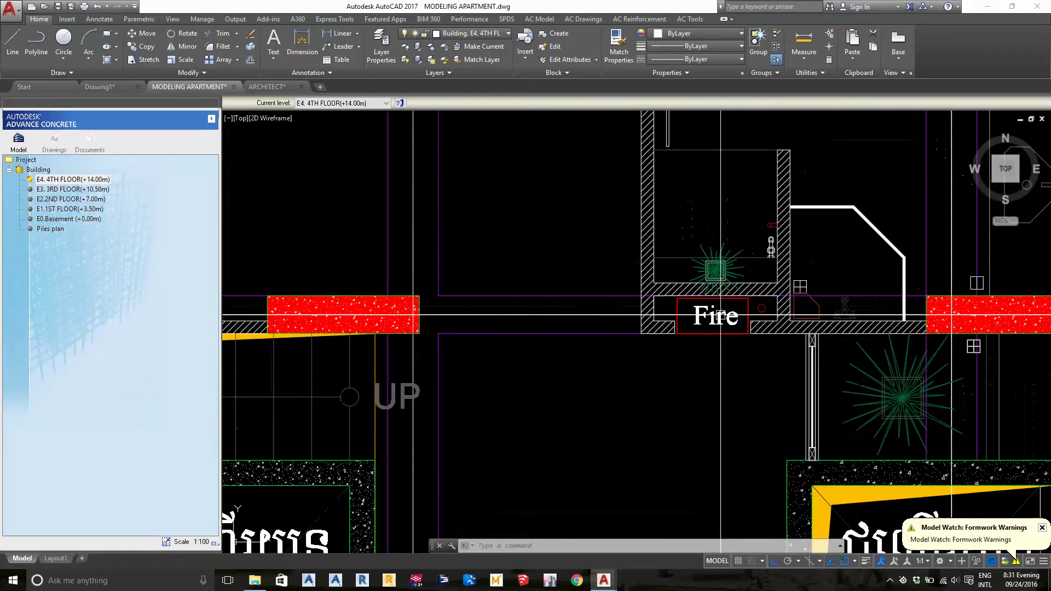
mouse_move(739, 321)
middle_mouse_down()
mouse_move(742, 329)
mouse_move(602, 329)
mouse_move(640, 235)
middle_mouse_up()
scroll(603, 329, "down", 1)
scroll(630, 329, "up", 1)
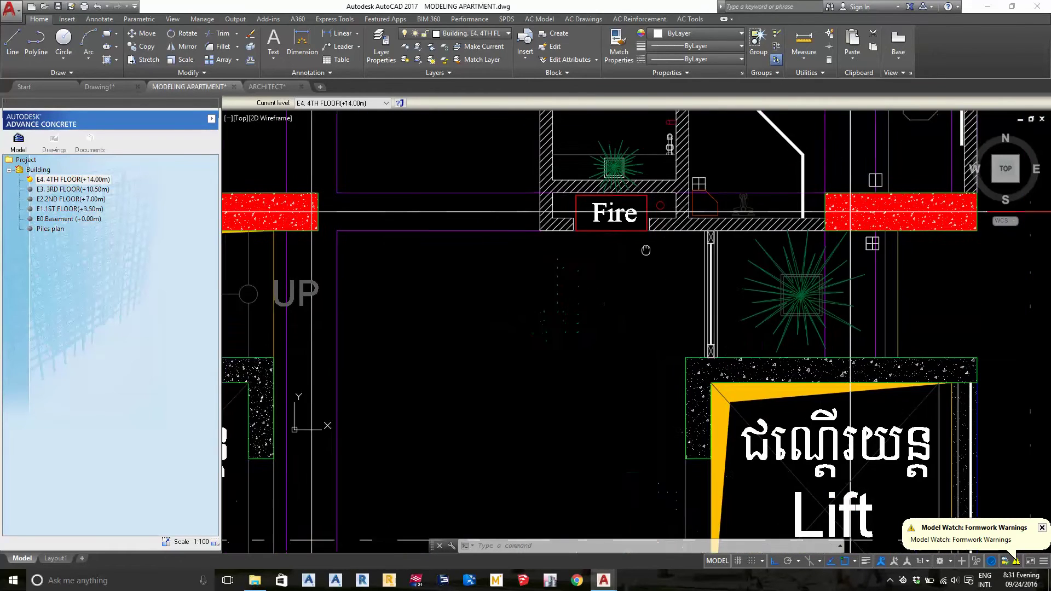
middle_click_drag(548, 261, 622, 319)
scroll(622, 319, "down", 3)
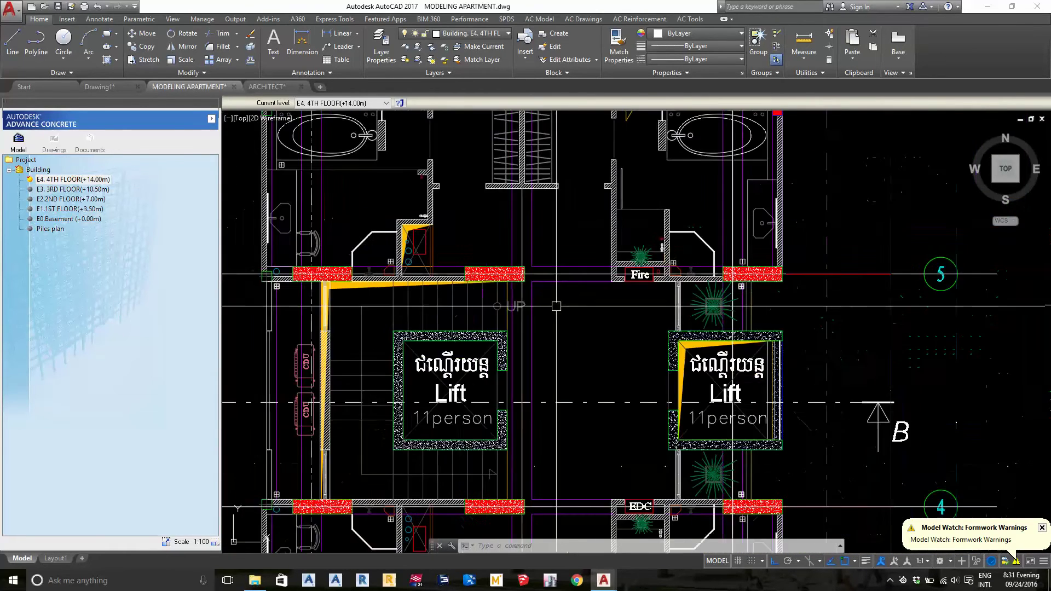
middle_click_drag(556, 313, 578, 327)
scroll(351, 285, "up", 2)
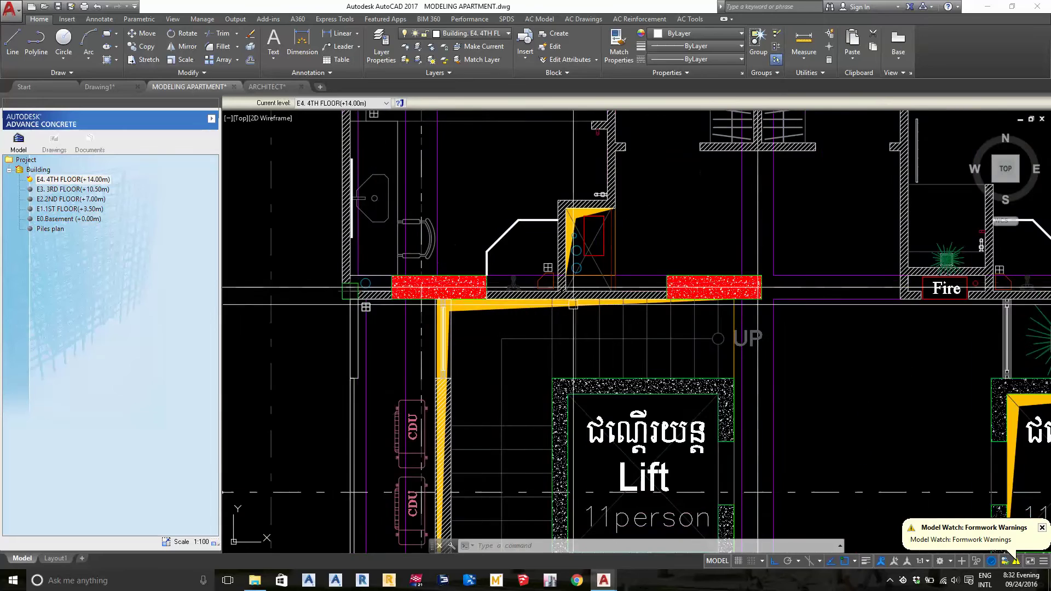
mouse_move(772, 304)
middle_mouse_down()
mouse_move(472, 272)
mouse_move(455, 296)
middle_mouse_up()
- Frame the twin bedrooms, bathrooms and lifts around column C14
scroll(455, 296, "up", 2)
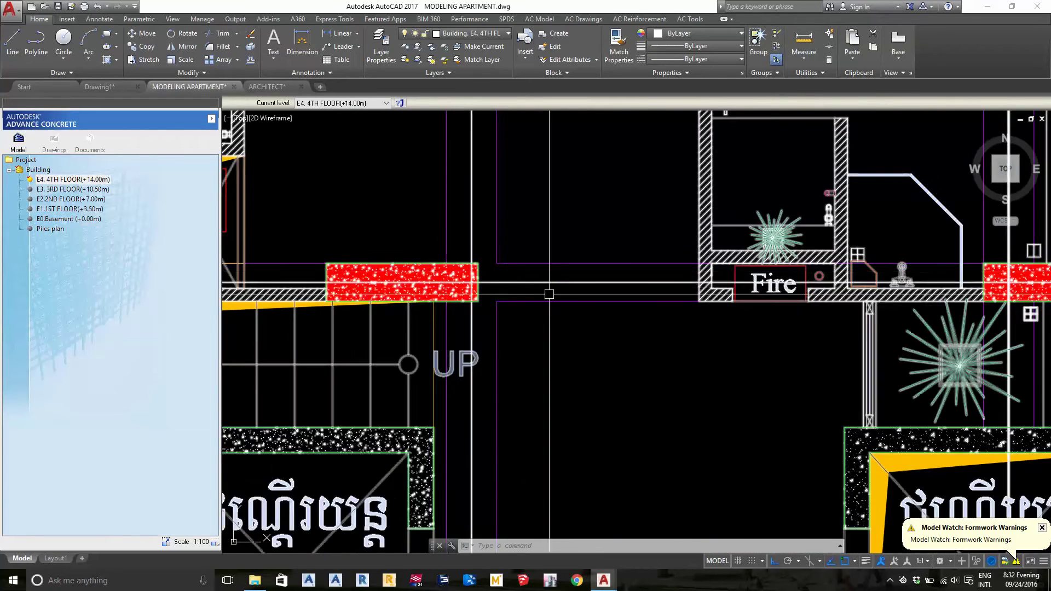
scroll(556, 356, "down", 2)
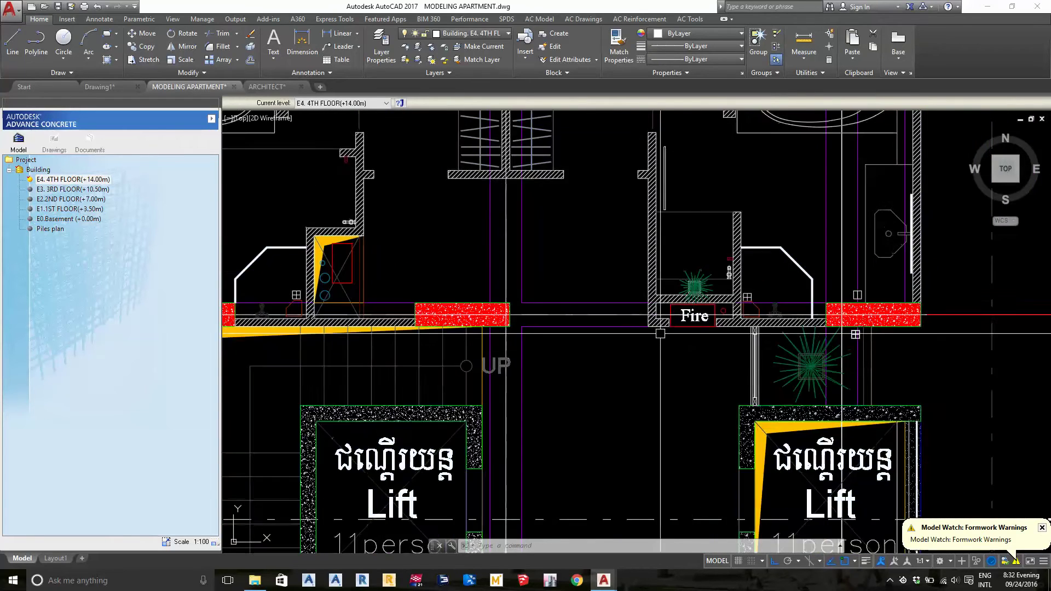
scroll(657, 307, "up", 2)
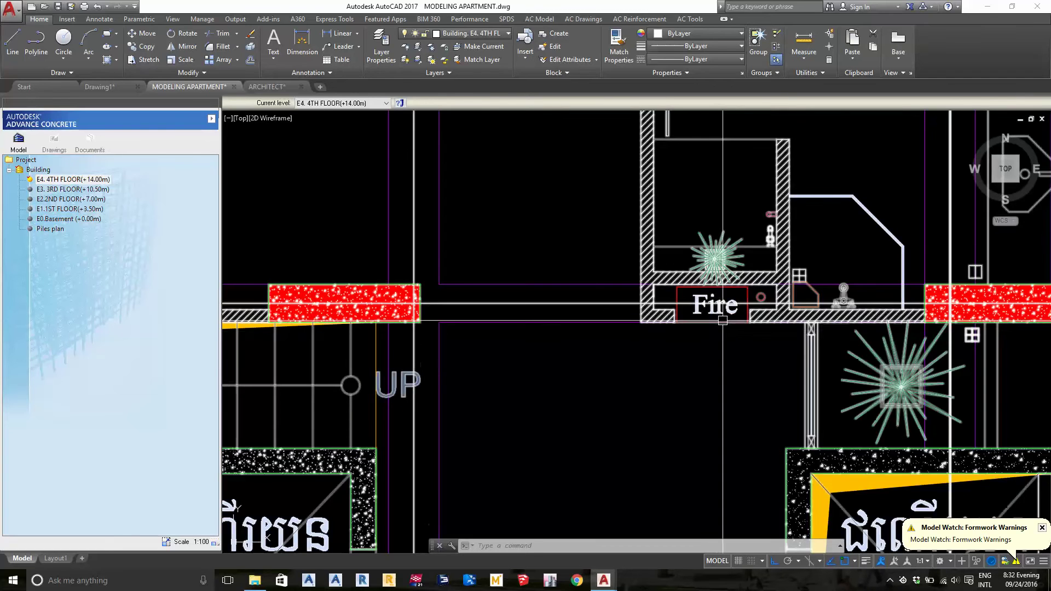
scroll(725, 290, "down", 1)
scroll(712, 329, "up", 2)
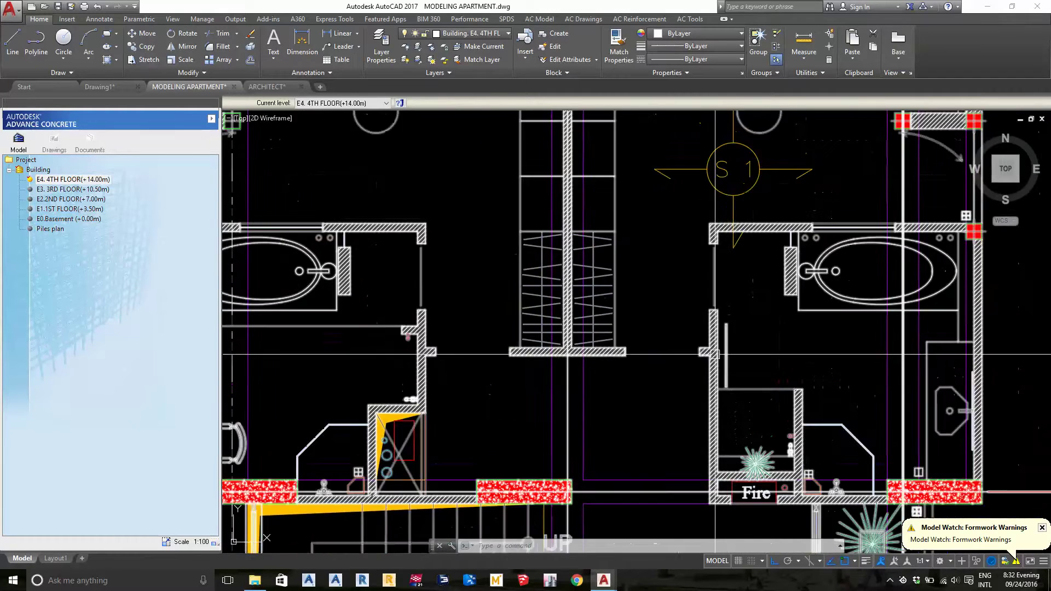
scroll(709, 356, "up", 1)
middle_click_drag(709, 356, 711, 488)
scroll(646, 285, "down", 2)
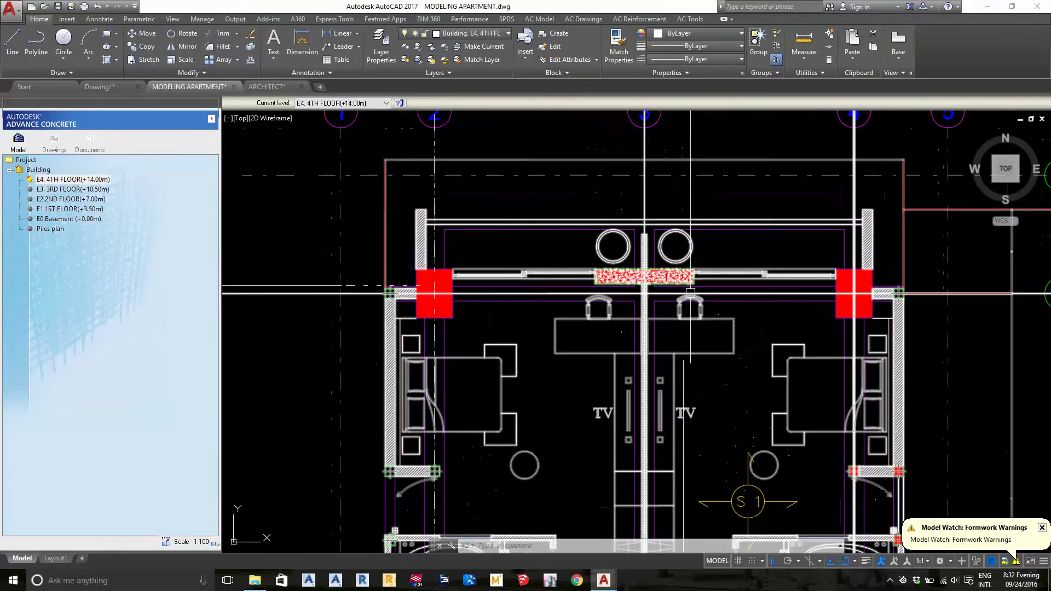
scroll(649, 285, "up", 2)
middle_click_drag(652, 438, 655, 296)
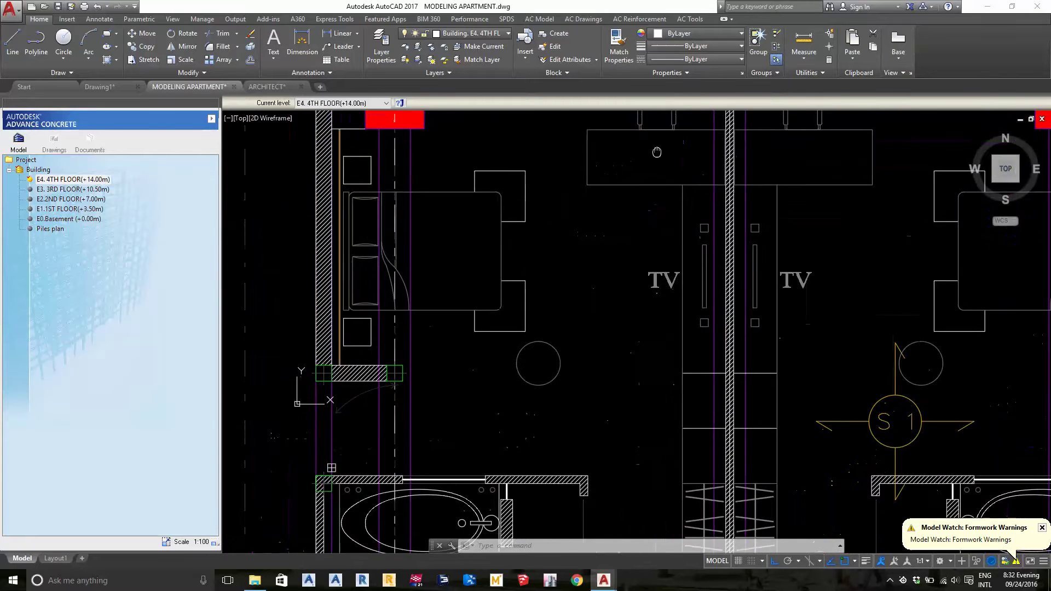
scroll(657, 294, "down", 3)
scroll(657, 296, "up", 3)
- Select column C14 and copy it to a wall corner on the 4th-floor plan
left_click(563, 233)
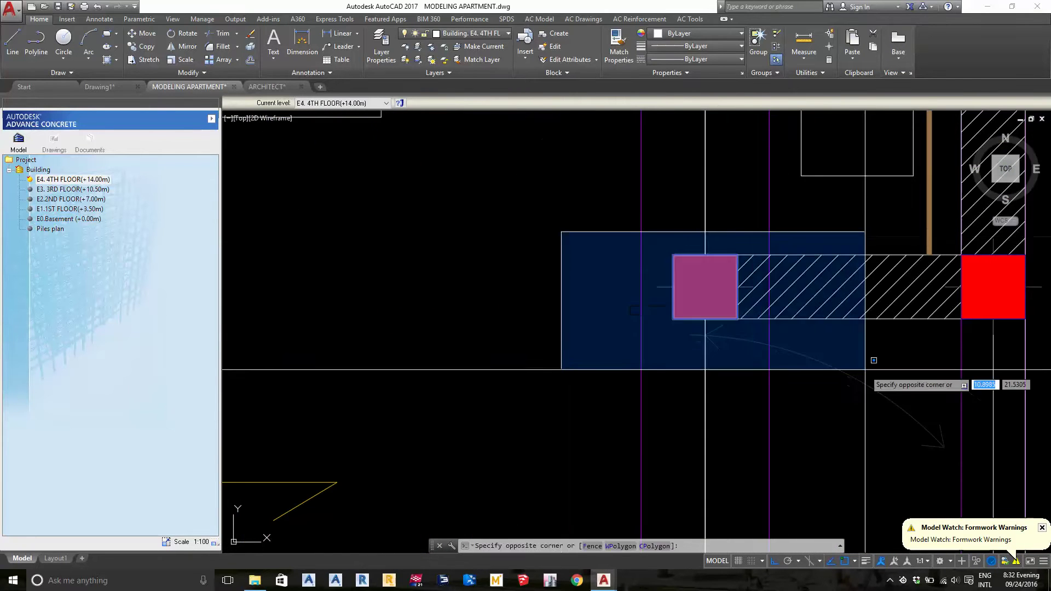
left_click(870, 362)
type("o")
key("Return")
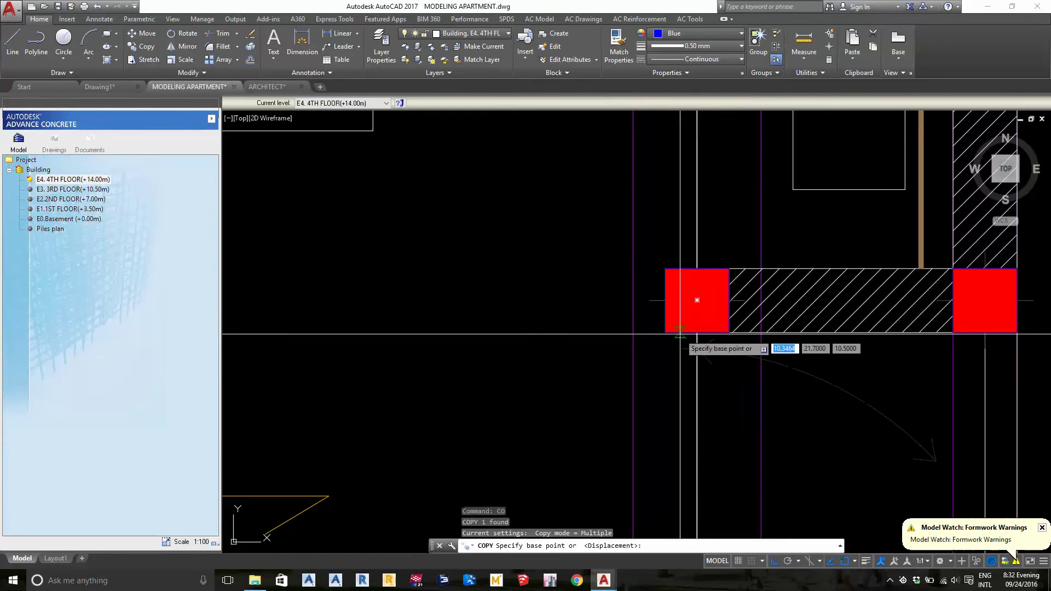
scroll(706, 292, "down", 3)
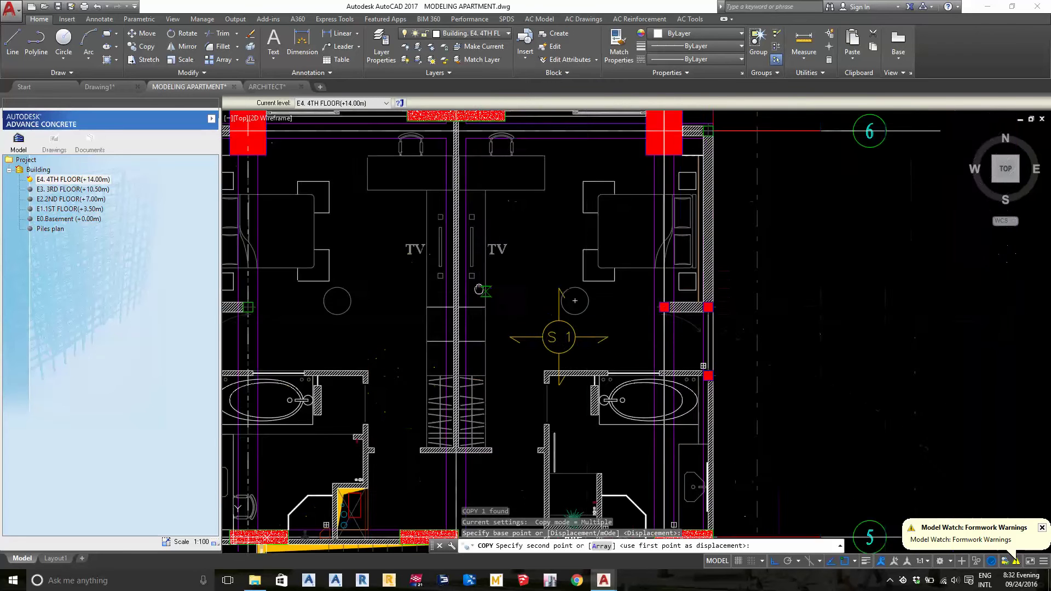
middle_click_drag(482, 291, 767, 293)
scroll(500, 272, "up", 3)
left_click(431, 275)
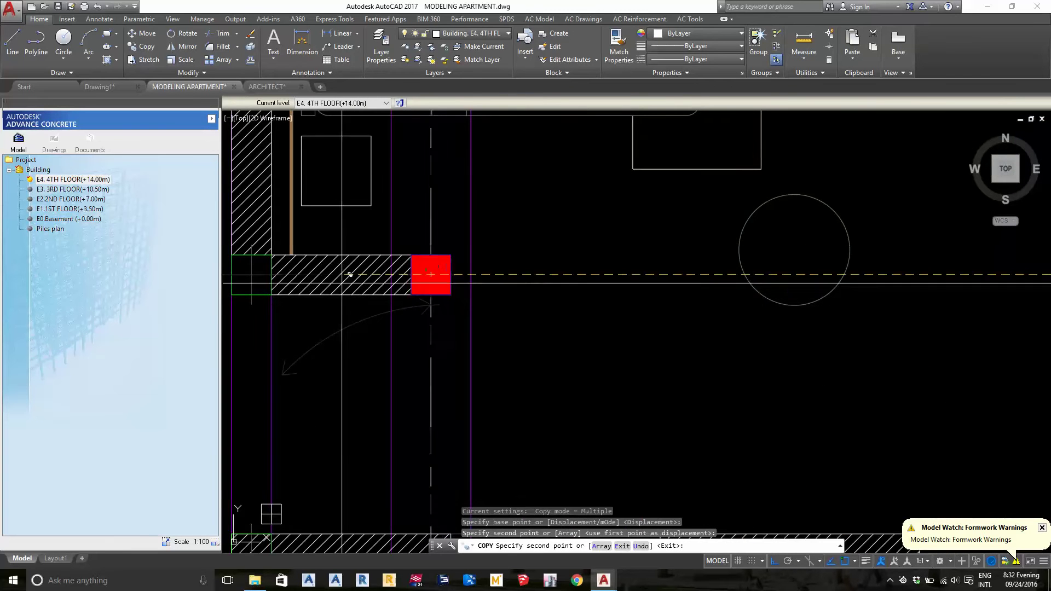
- Place further C14 copies at outer-wall spots, including three along grid 3
middle_click_drag(278, 285, 689, 288)
scroll(670, 271, "down", 2)
scroll(671, 257, "down", 3)
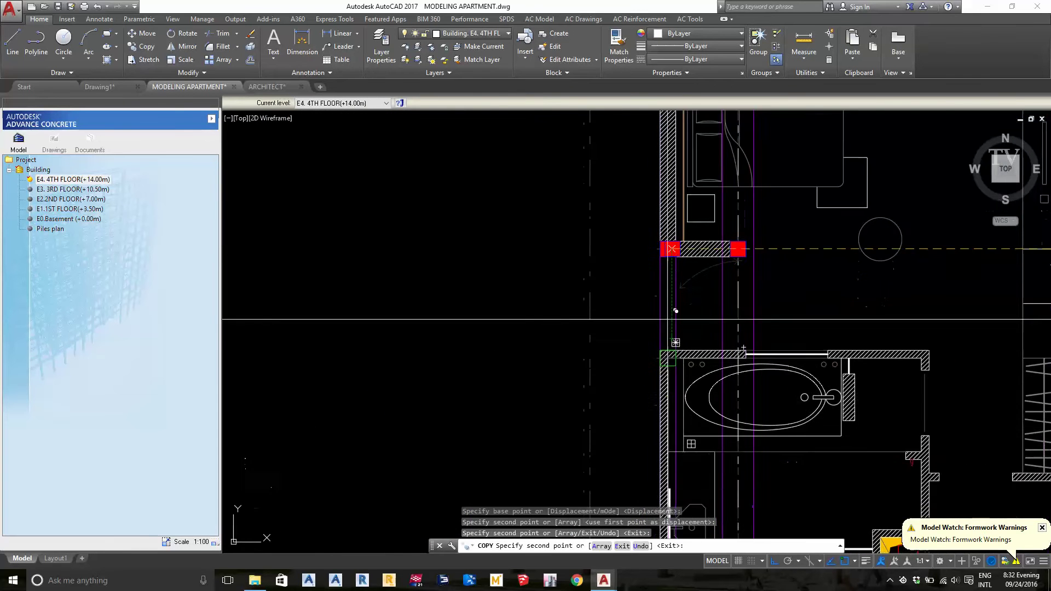
scroll(654, 389, "up", 6)
scroll(651, 412, "down", 3)
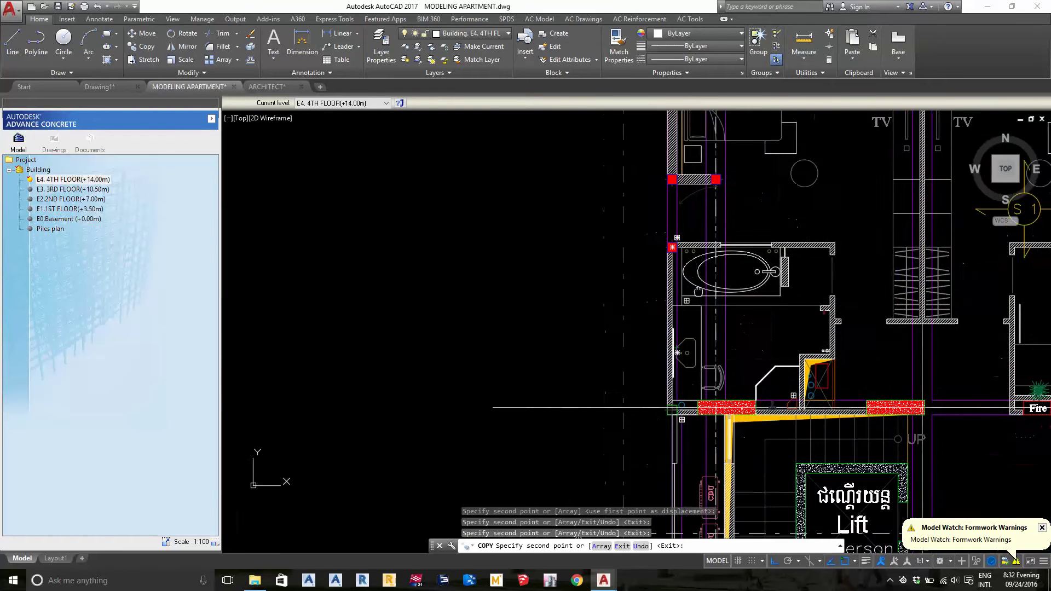
scroll(695, 395, "up", 2)
scroll(701, 378, "up", 1)
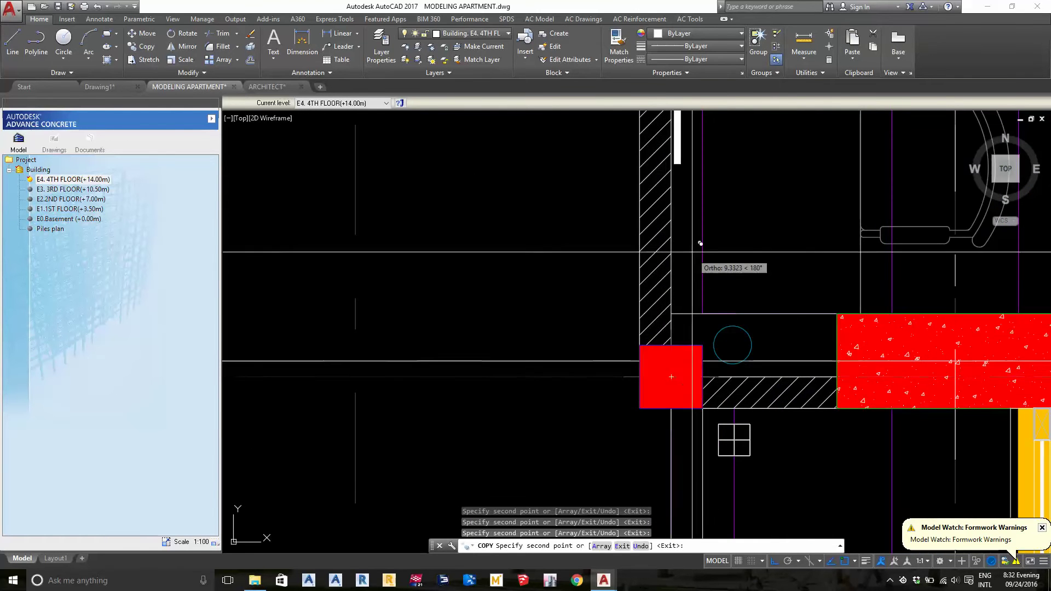
scroll(700, 243, "down", 2)
scroll(705, 433, "up", 6)
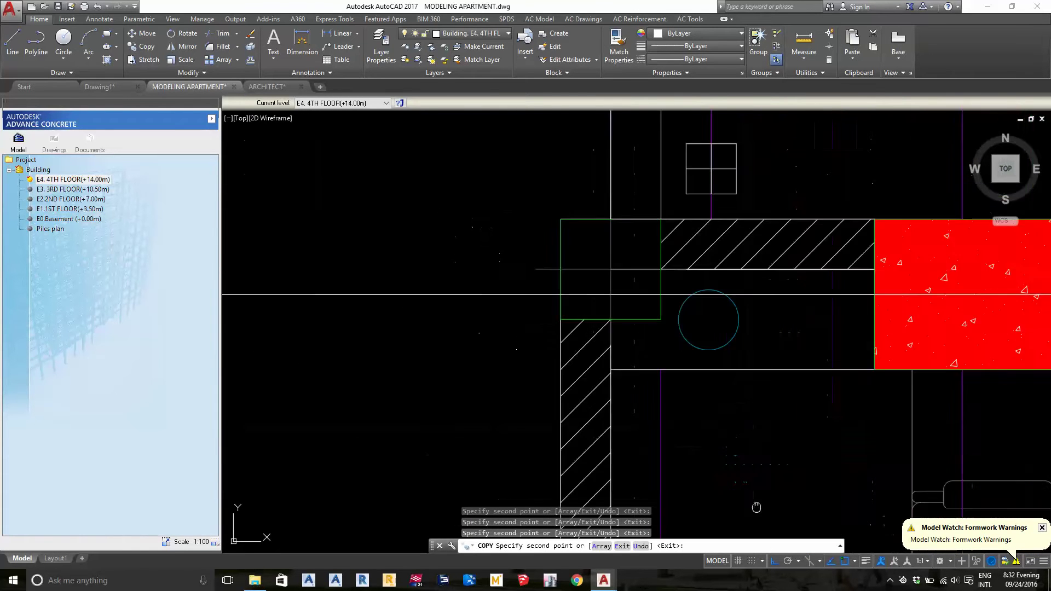
scroll(556, 244, "up", 2)
middle_click_drag(556, 244, 634, 481)
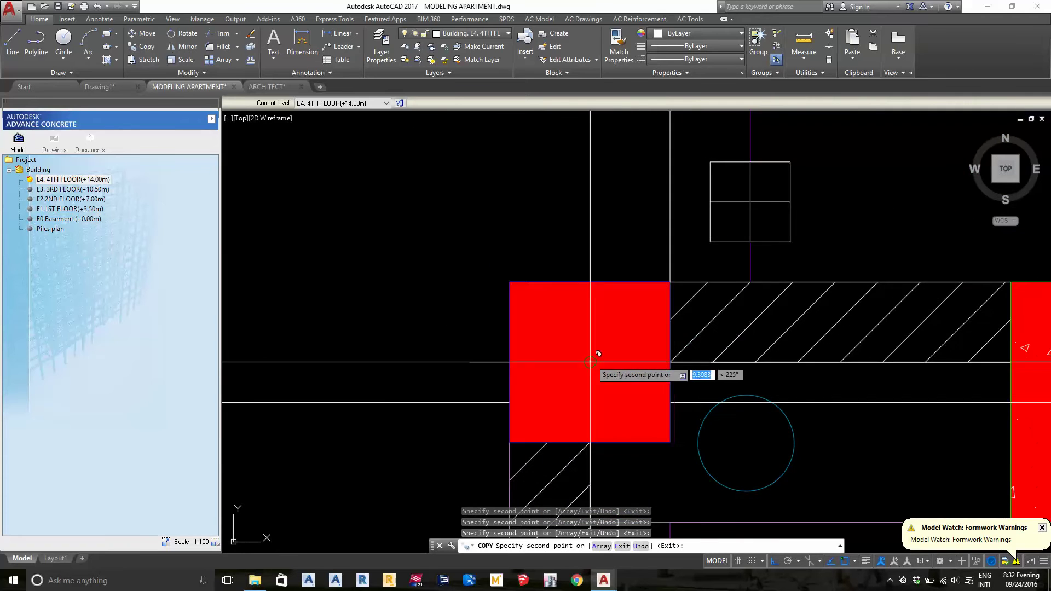
scroll(602, 350, "down", 3)
scroll(657, 383, "down", 2)
scroll(655, 272, "up", 3)
scroll(642, 280, "up", 2)
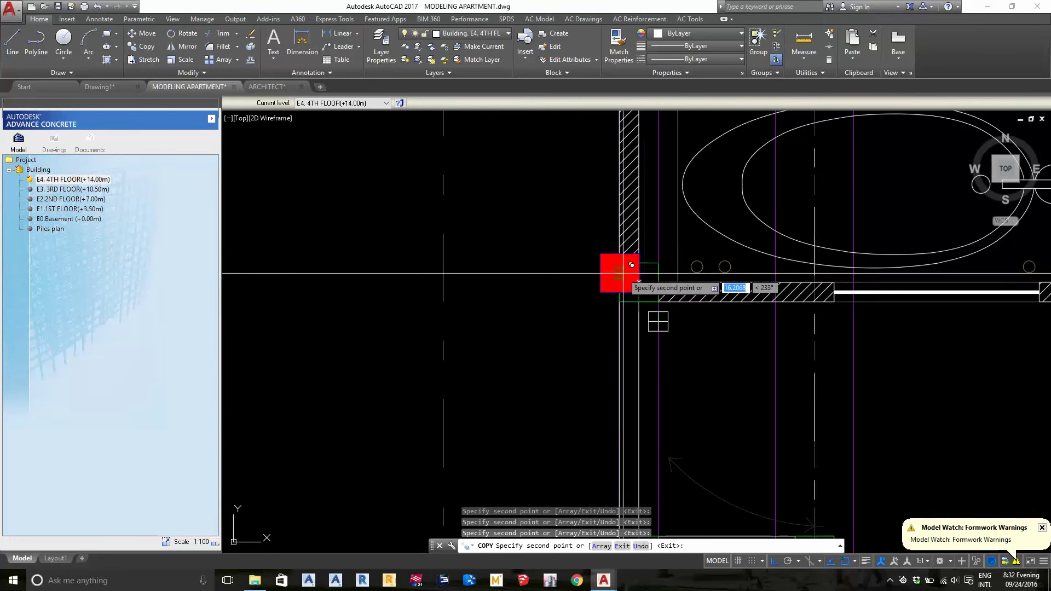
middle_click_drag(639, 282, 695, 309)
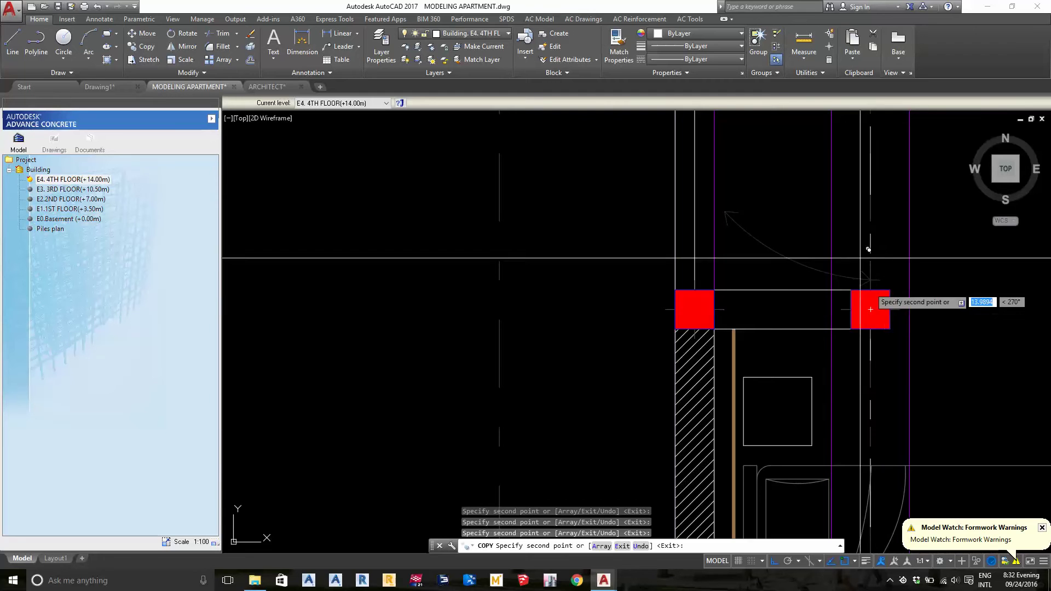
scroll(870, 309, "down", 3)
middle_click_drag(777, 301, 843, 350)
scroll(746, 353, "up", 3)
scroll(745, 407, "up", 2)
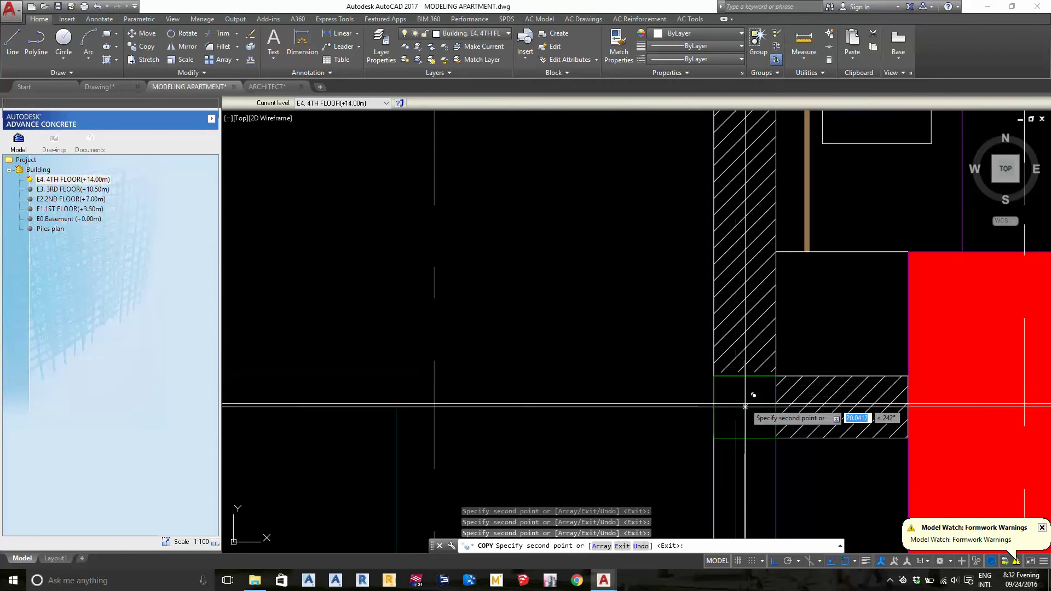
scroll(748, 346, "down", 3)
scroll(793, 328, "down", 2)
middle_click_drag(821, 274, 717, 427)
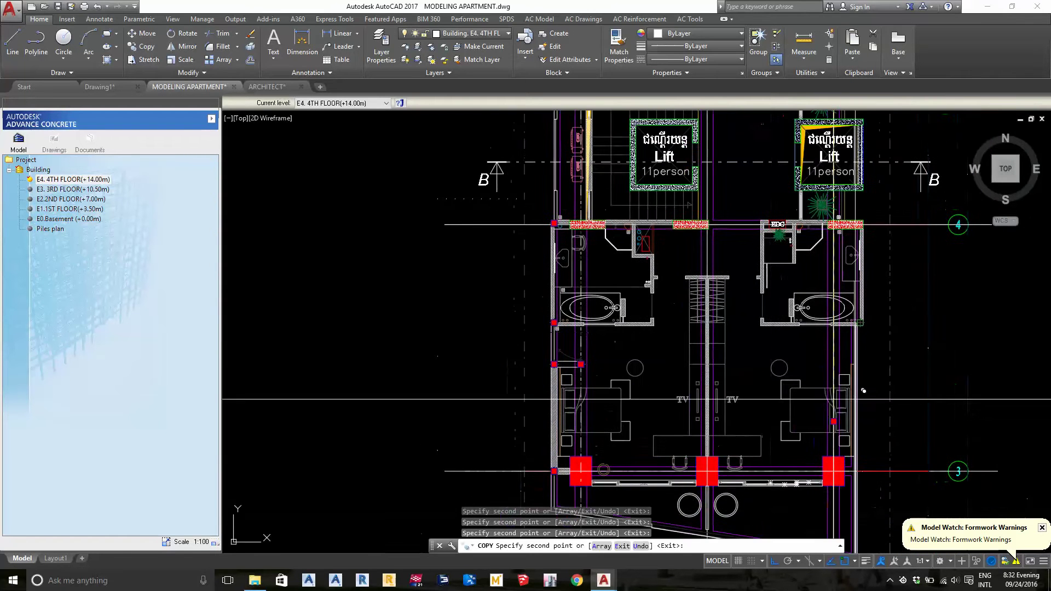
scroll(893, 357, "up", 3)
scroll(837, 347, "up", 3)
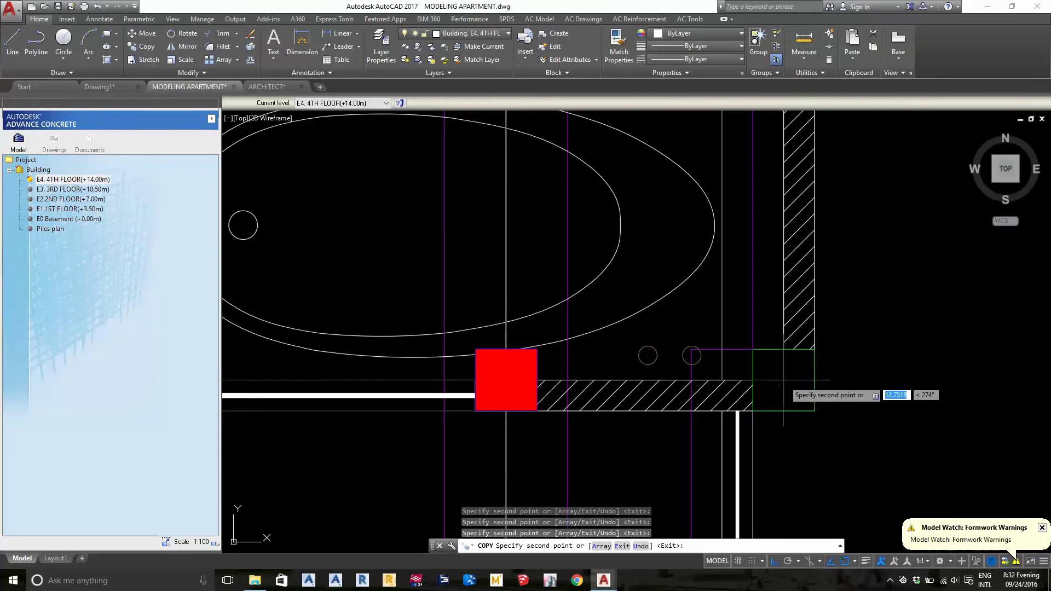
scroll(793, 383, "down", 6)
mouse_move(824, 278)
middle_mouse_down()
mouse_move(840, 276)
mouse_move(838, 378)
middle_mouse_up()
middle_click_drag(838, 230, 838, 383)
scroll(824, 280, "up", 3)
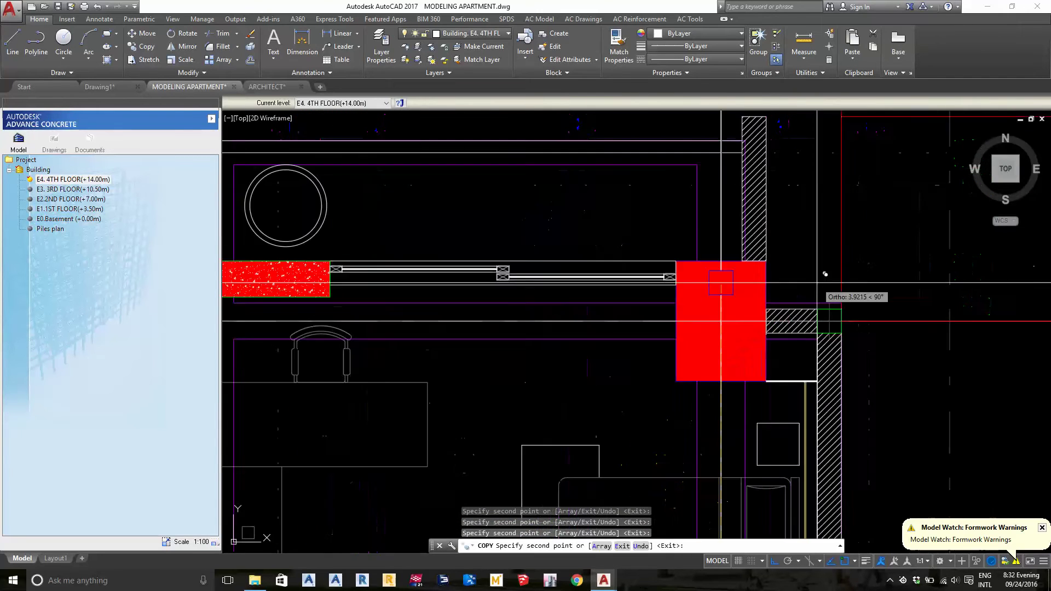
scroll(837, 312, "up", 3)
scroll(835, 296, "down", 5)
middle_click_drag(673, 306, 1041, 319)
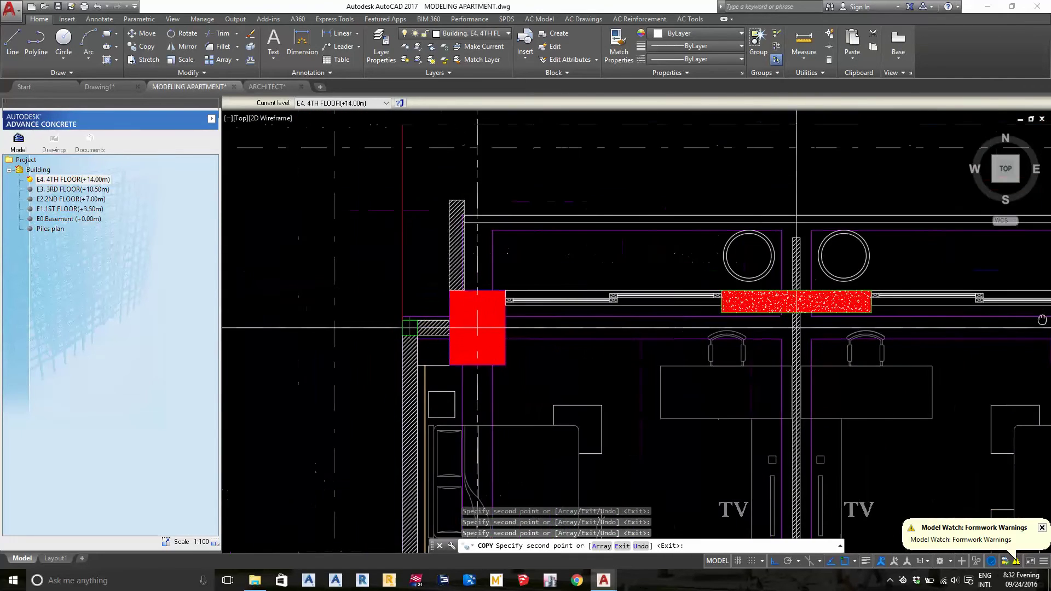
scroll(438, 290, "up", 4)
scroll(383, 378, "down", 8)
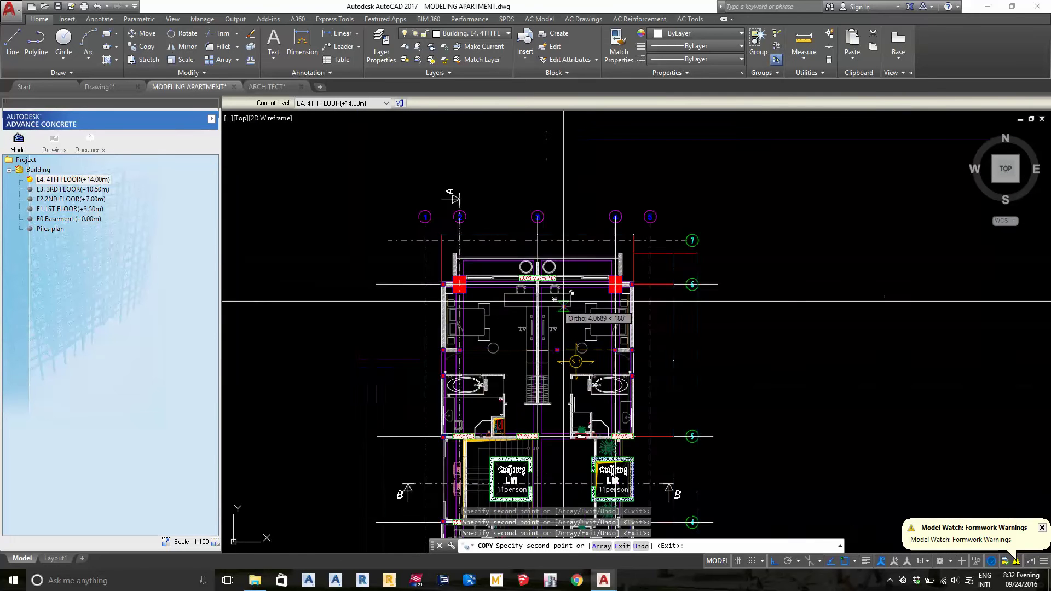
scroll(609, 286, "up", 4)
scroll(608, 287, "down", 3)
scroll(766, 246, "up", 3)
middle_click_drag(745, 369, 788, 259)
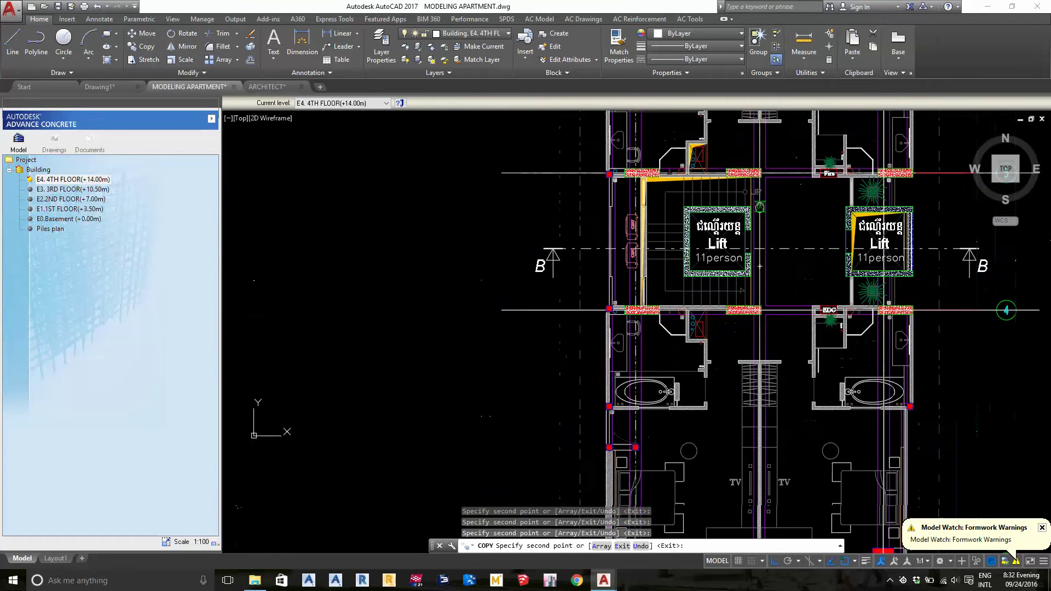
- End the column copy command
key("Escape")
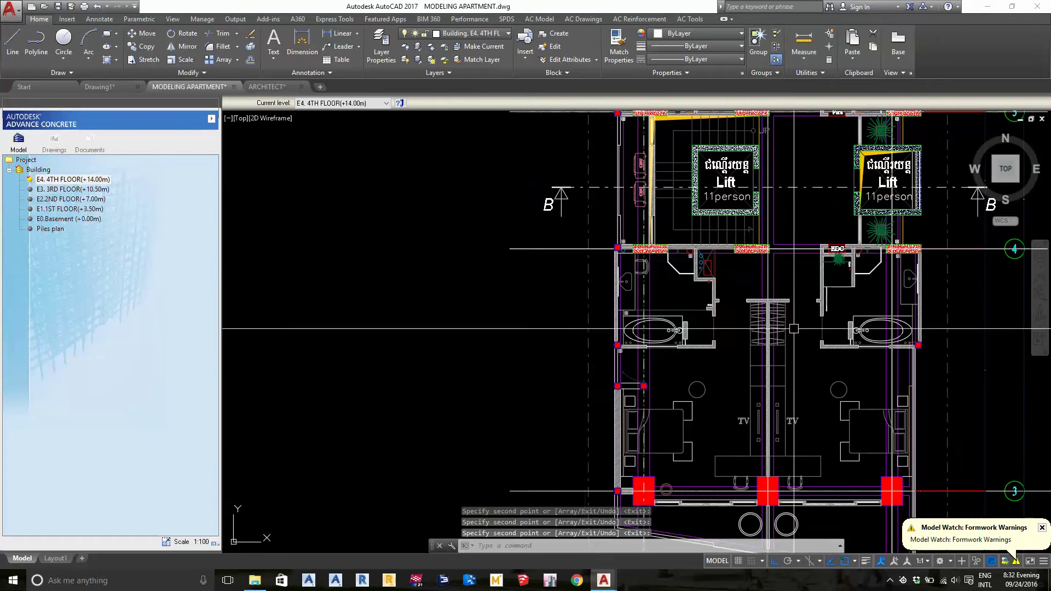
scroll(580, 328, "down", 4)
scroll(580, 285, "up", 2)
- Move the architectural floor plan 100 units right with the M command
scroll(583, 272, "down", 3)
left_click(591, 296)
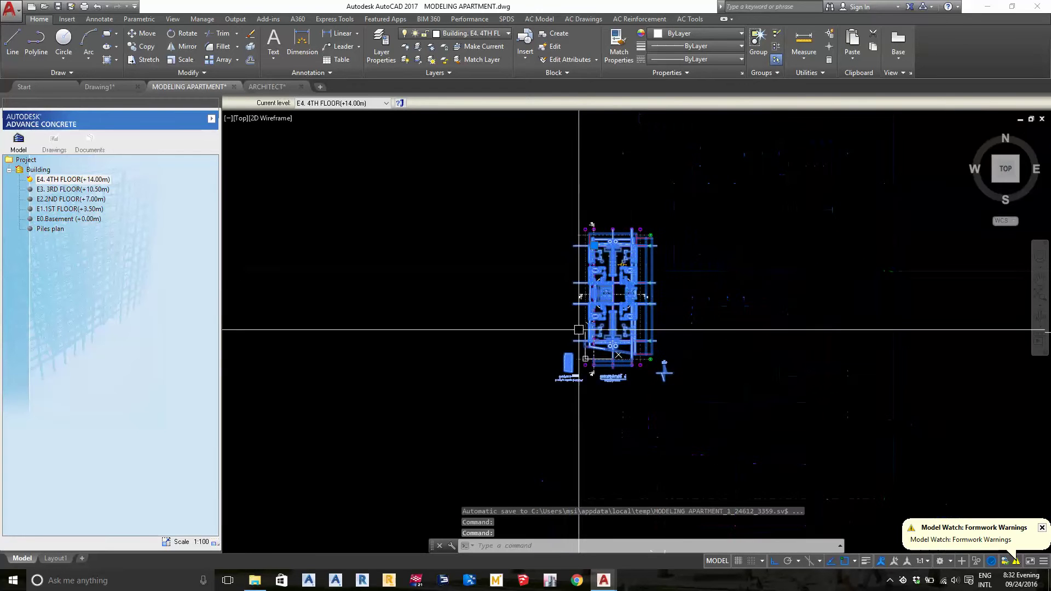
type("m")
key("Return")
left_click(563, 375)
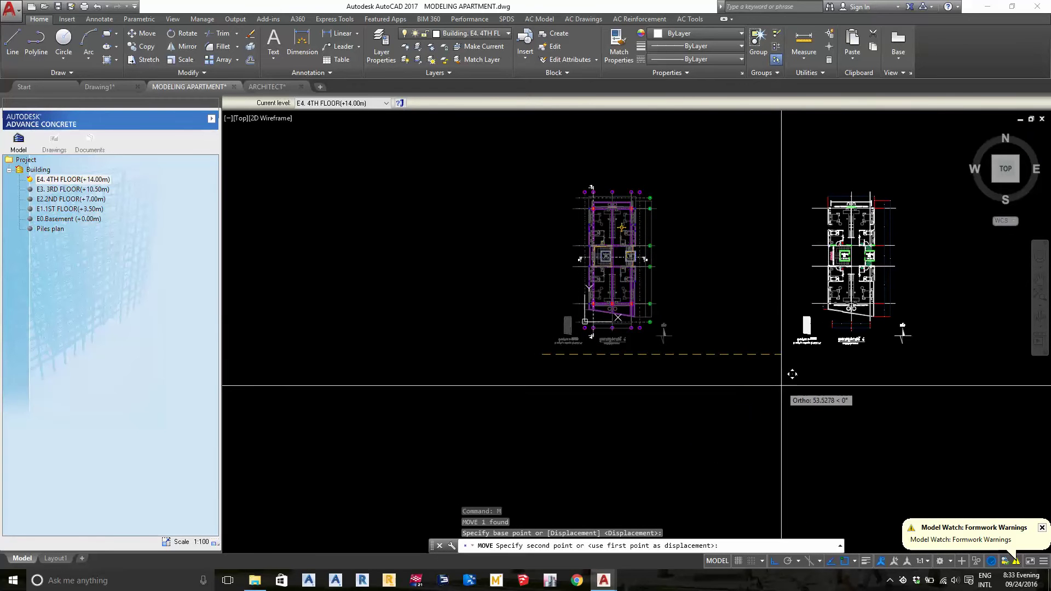
type("100")
key("Return")
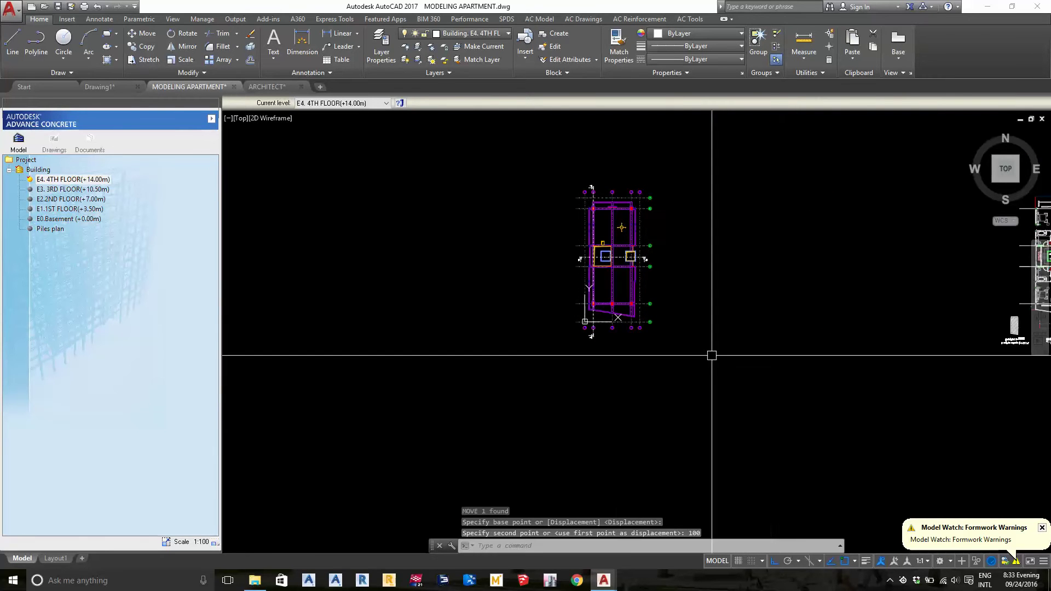
scroll(657, 317, "up", 3)
scroll(574, 219, "up", 3)
scroll(613, 197, "up", 2)
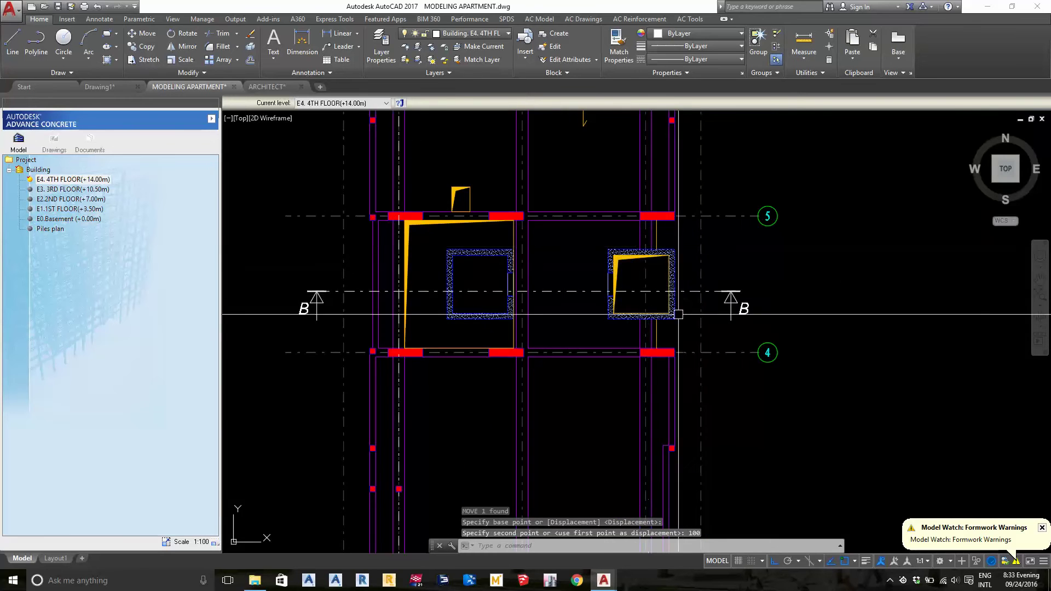
scroll(657, 307, "up", 3)
scroll(665, 383, "down", 3)
middle_click_drag(619, 236, 635, 310)
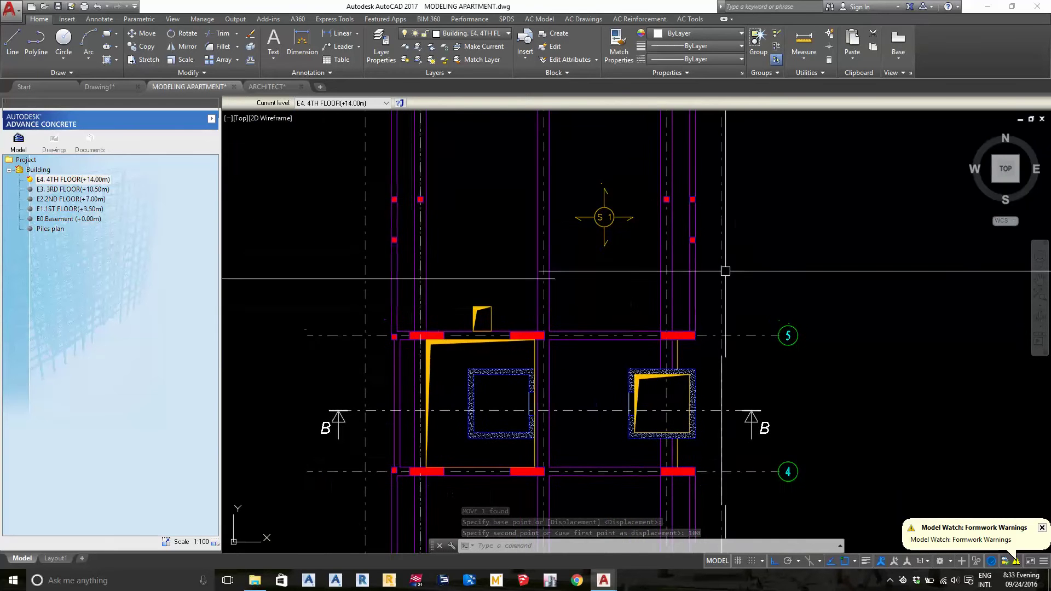
scroll(711, 263, "up", 2)
scroll(728, 300, "down", 2)
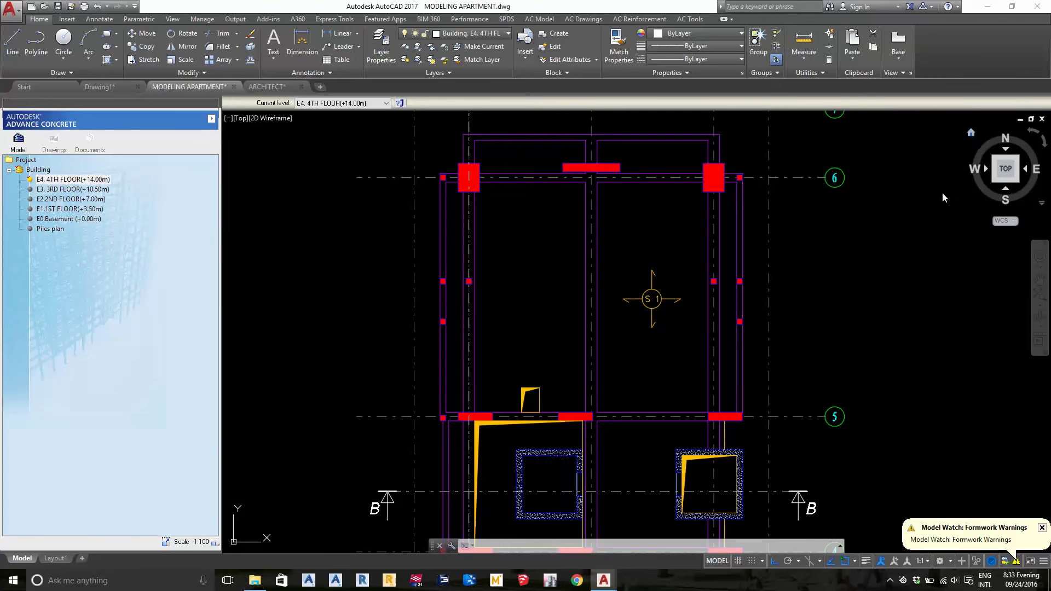
- Display the model Shaded with edges and orbit to inspect the floors, piles and top slab
scroll(662, 293, "up", 3)
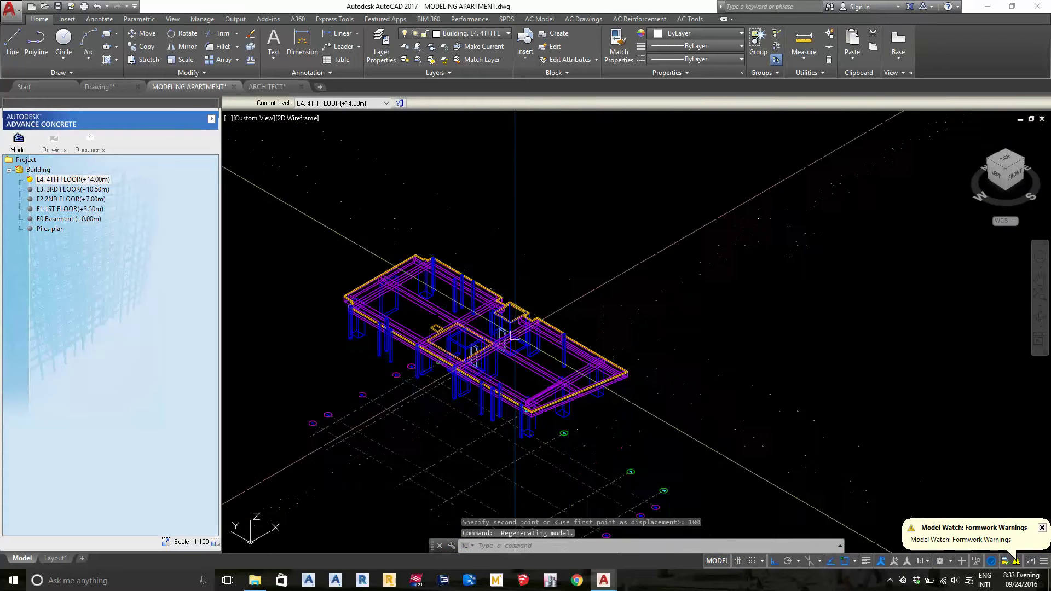
scroll(669, 228, "up", 3)
scroll(669, 227, "up", 2)
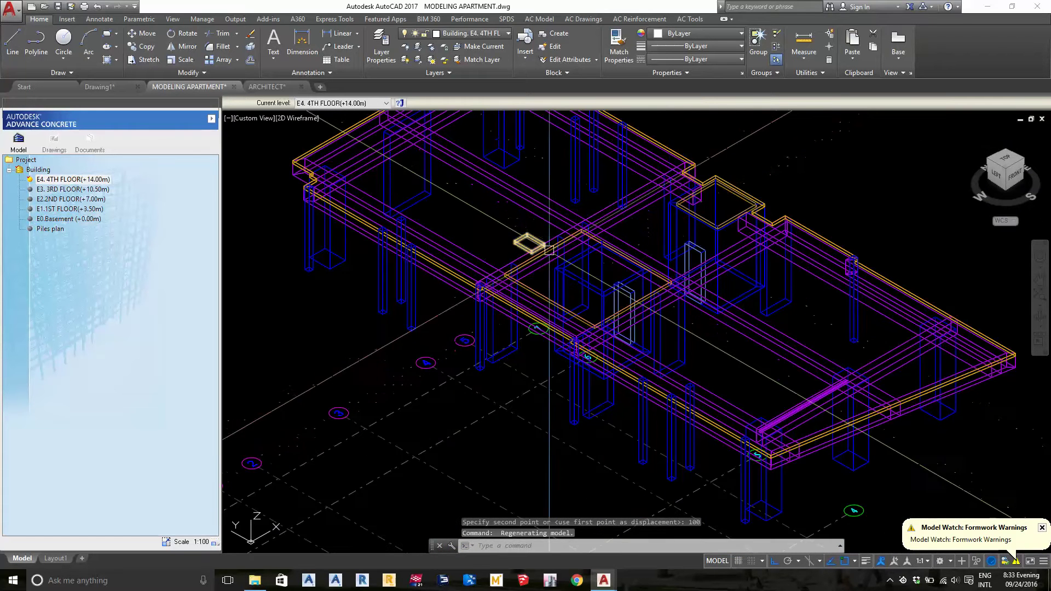
left_click(299, 119)
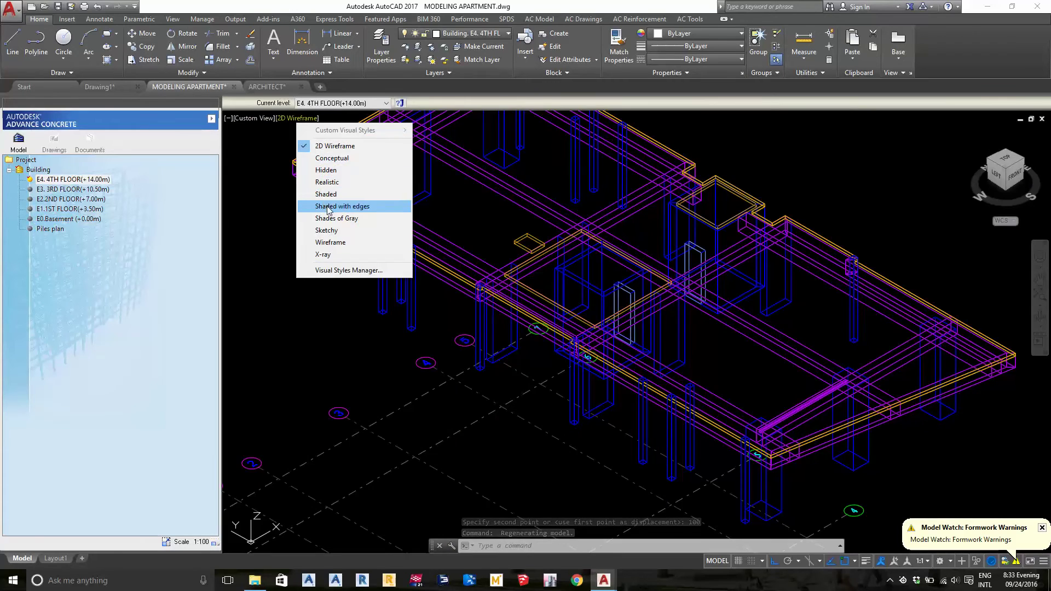
left_click(329, 207)
middle_click_drag(438, 273, 603, 356, "shift")
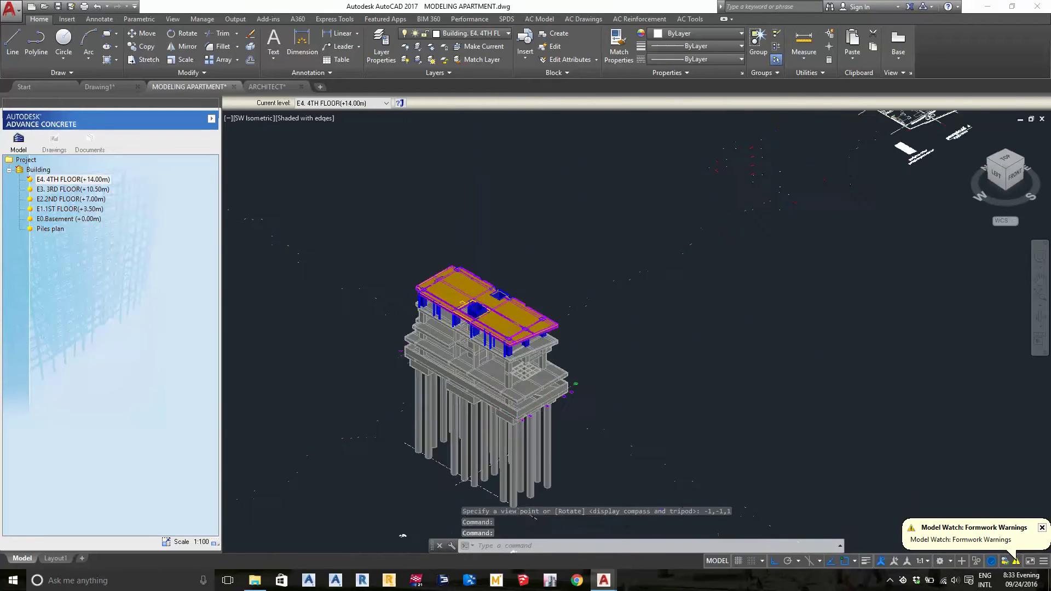
mouse_move(548, 345)
middle_mouse_down("shift")
mouse_move(739, 346)
mouse_move(366, 310)
mouse_move(396, 292)
mouse_move(687, 311)
mouse_move(857, 256)
middle_mouse_up("shift")
scroll(687, 312, "up", 3)
middle_click_drag(709, 232, 667, 279, "shift")
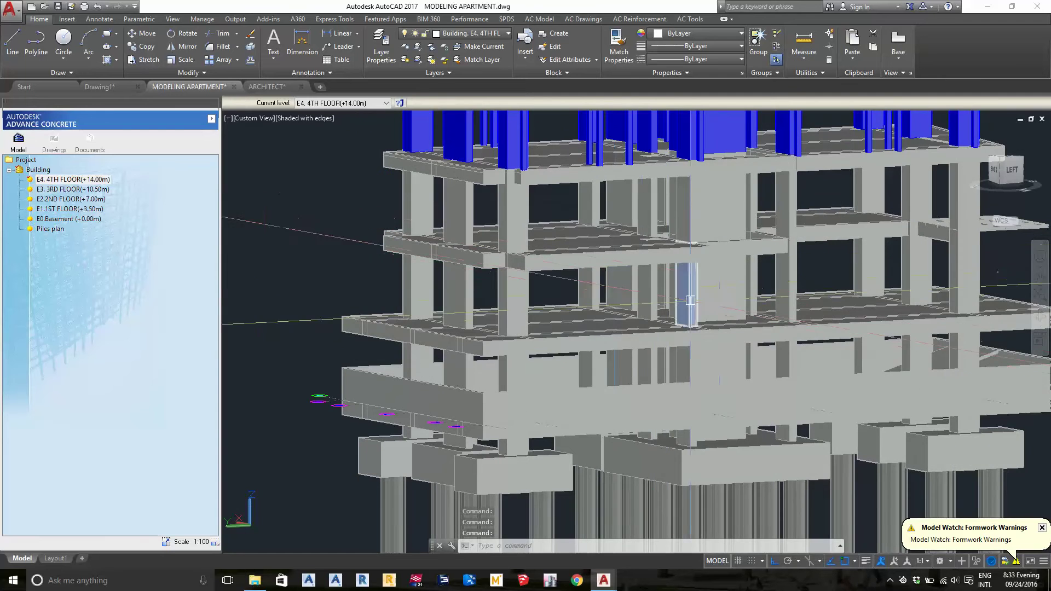
middle_click_drag(691, 300, 688, 237)
scroll(559, 307, "down", 5)
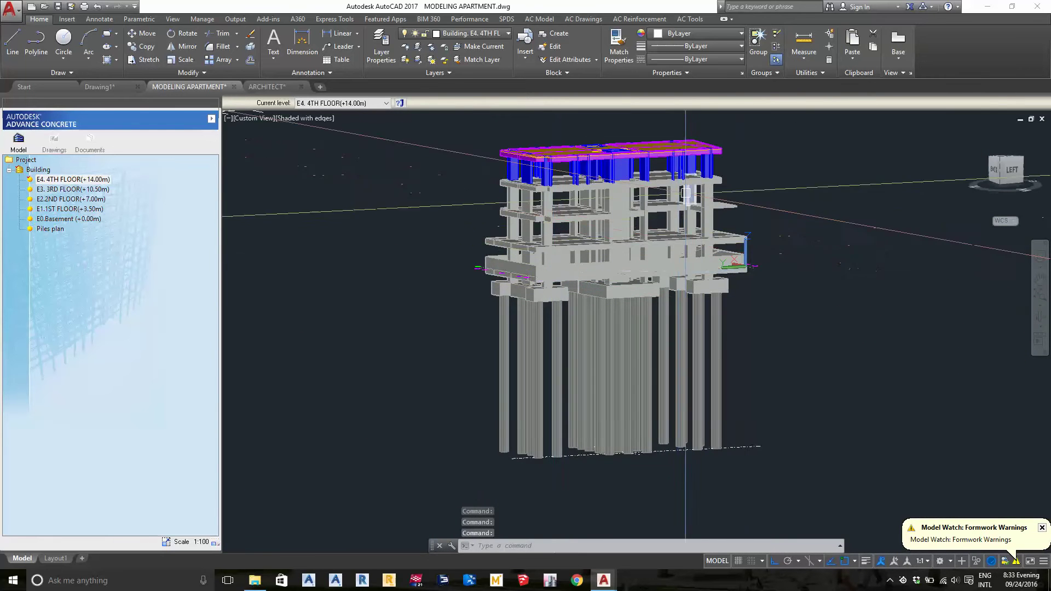
scroll(685, 193, "up", 4)
mouse_move(685, 193)
middle_mouse_down("shift")
mouse_move(787, 145)
mouse_move(781, 156)
middle_mouse_up("shift")
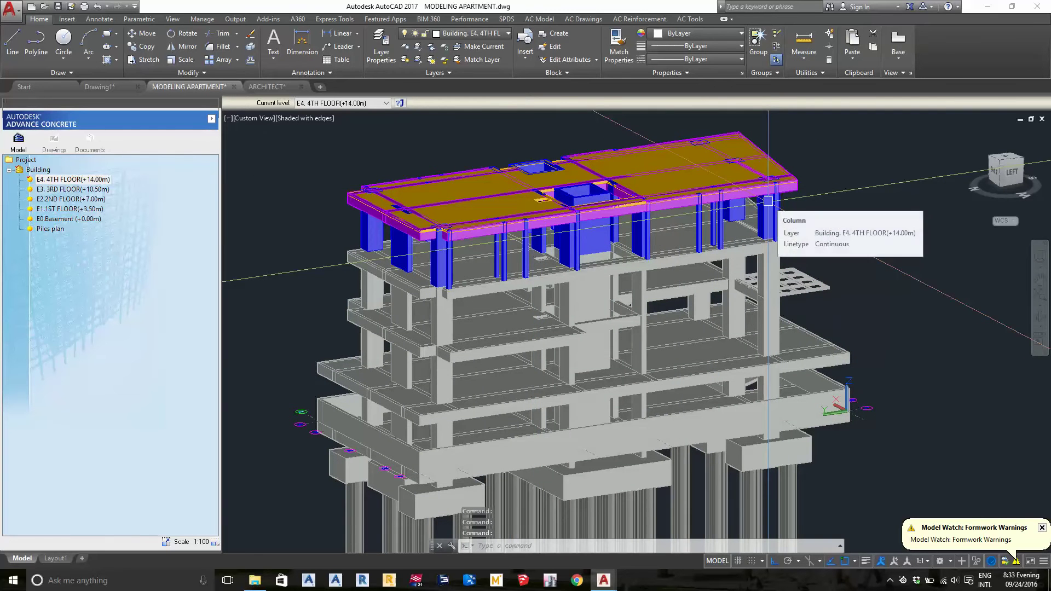
scroll(730, 234, "down", 3)
scroll(684, 224, "down", 2)
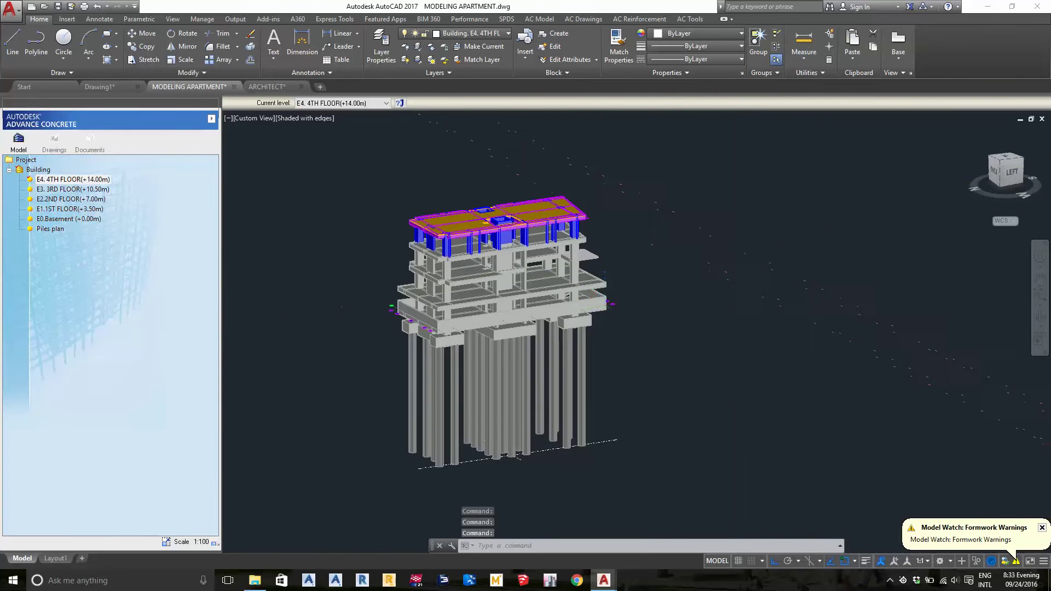
scroll(616, 214, "down", 3)
middle_click_drag(616, 214, 644, 235, "shift")
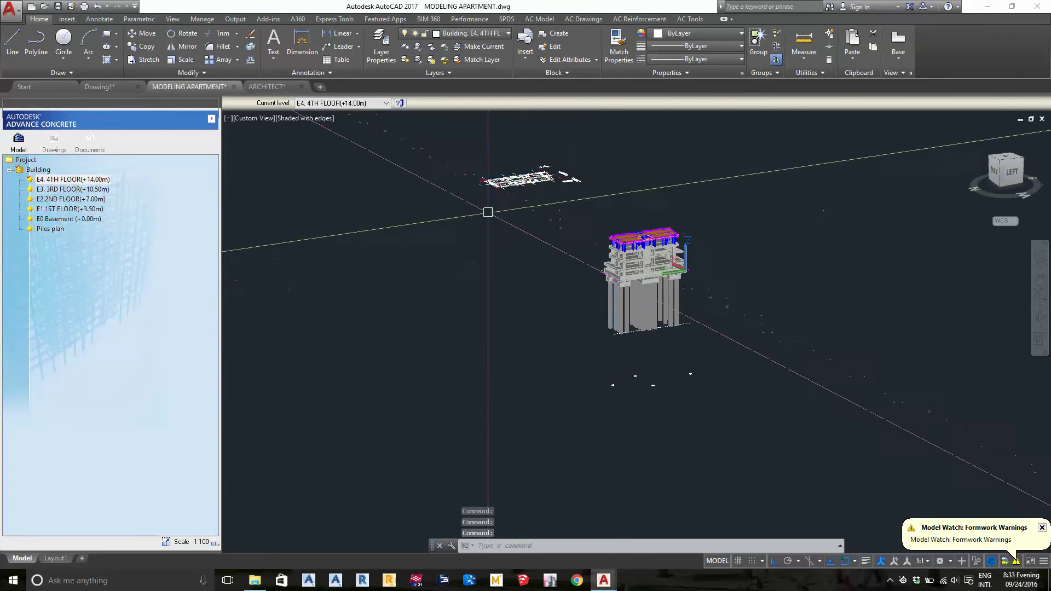
scroll(644, 243, "up", 2)
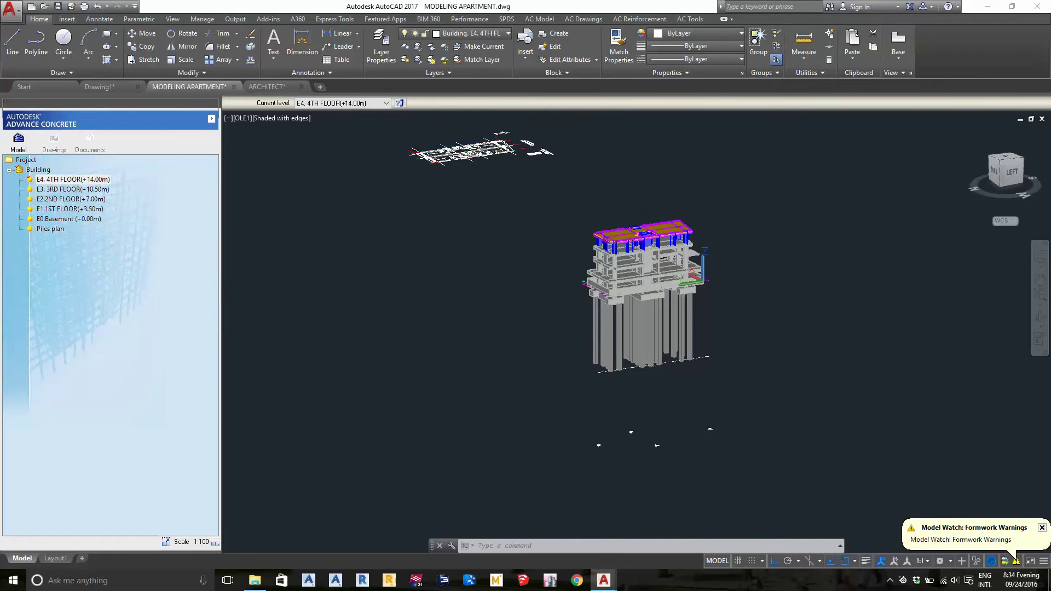
- Erase the architectural drawing, then return to 2D Wireframe in Top view
type("E")
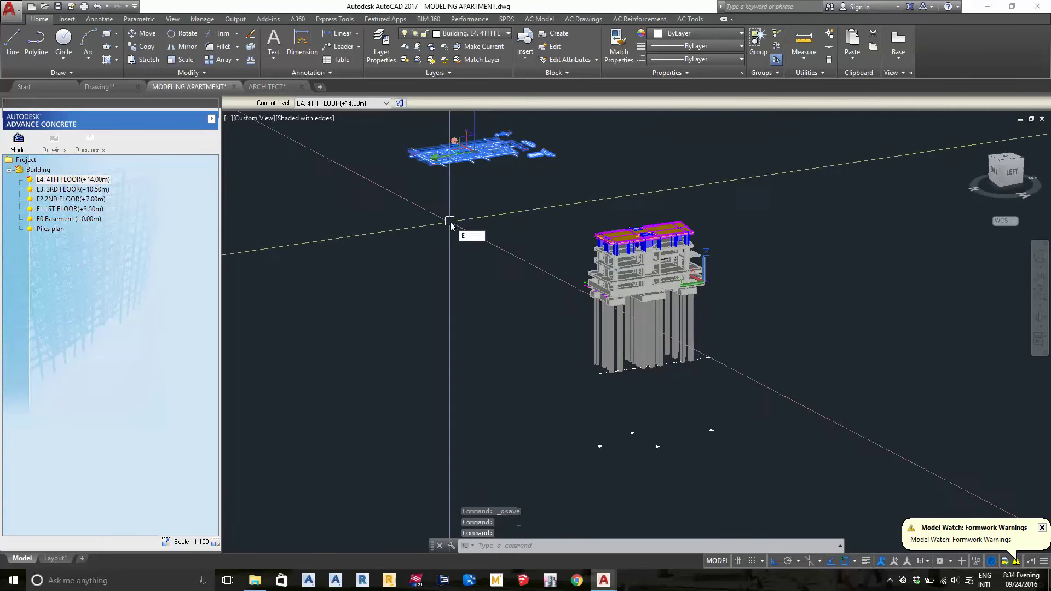
double_click(60, 181)
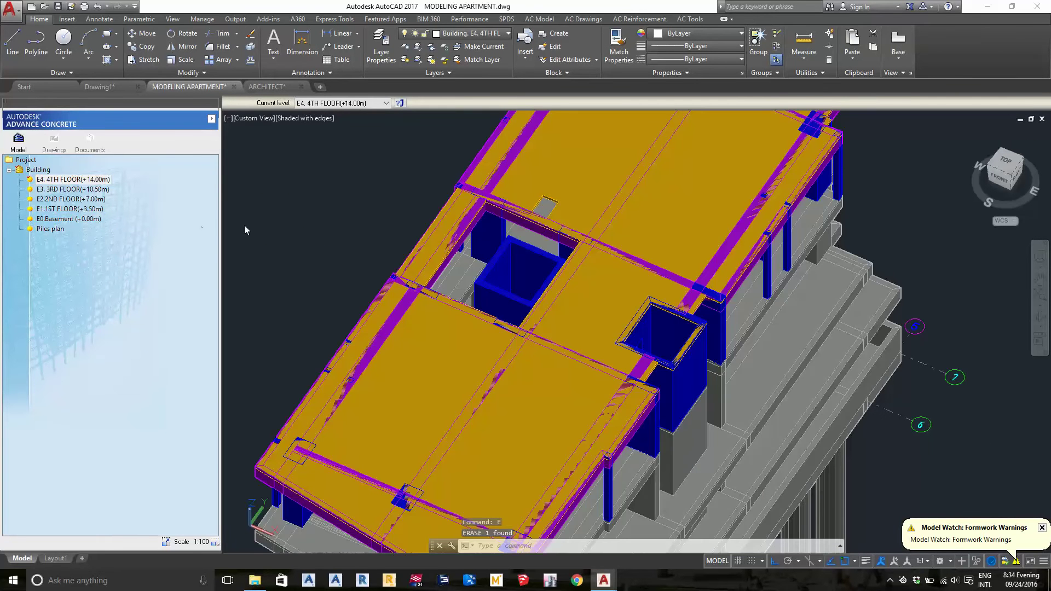
left_click(288, 120)
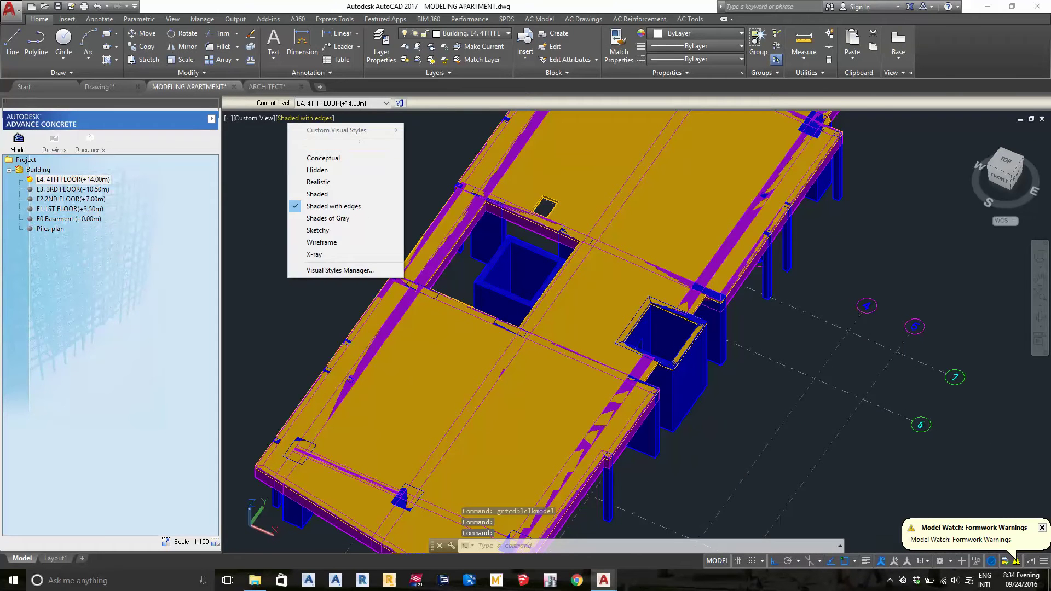
left_click(317, 146)
left_click(252, 119)
left_click(273, 146)
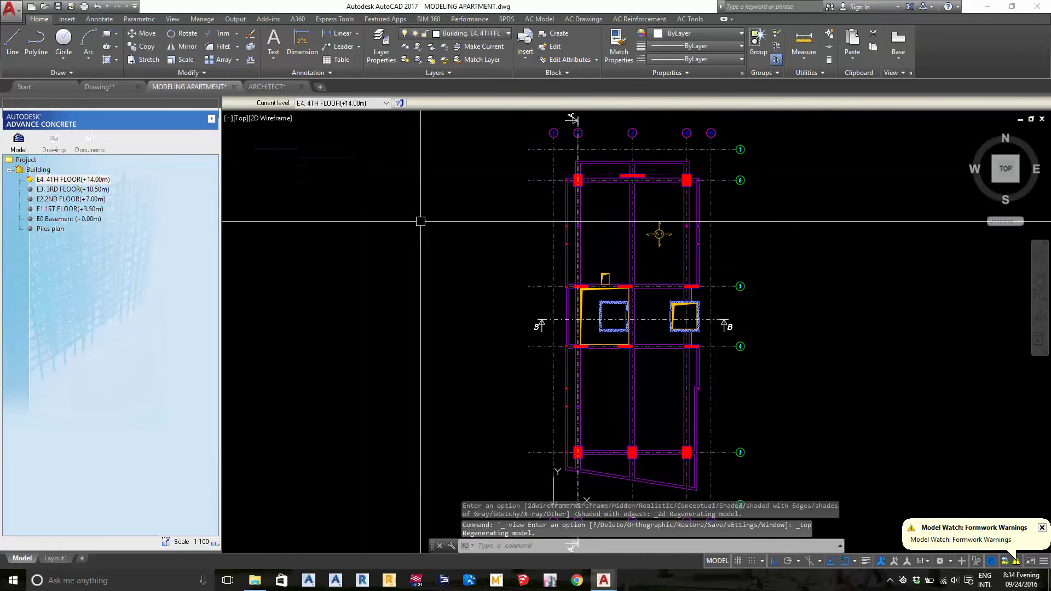
- Recopy E4. 4TH FLOOR above as new Level 1 (+17.00m), declining to copy annotations
right_click(64, 181)
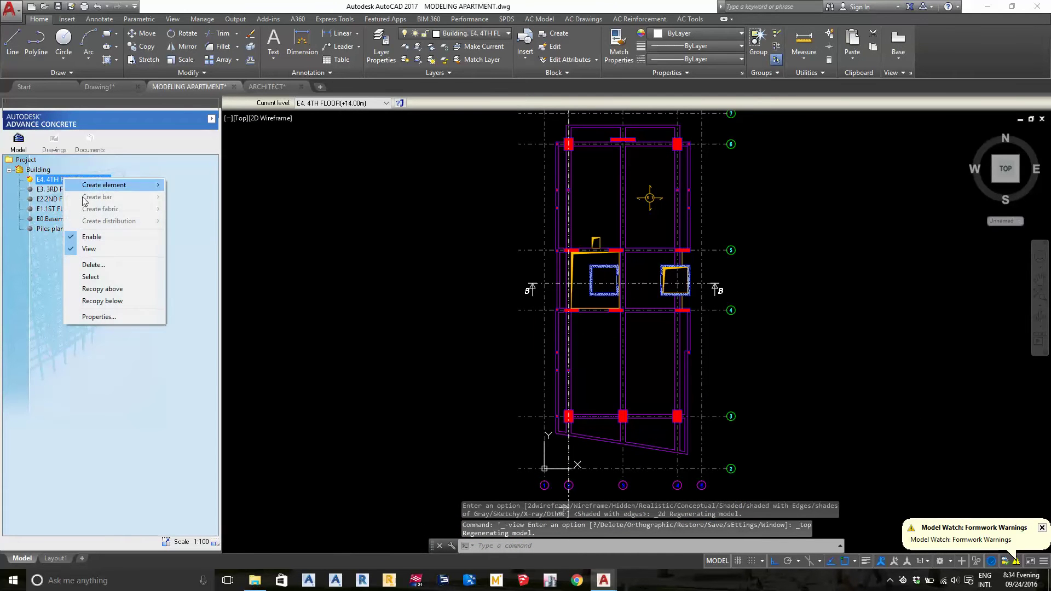
left_click(117, 290)
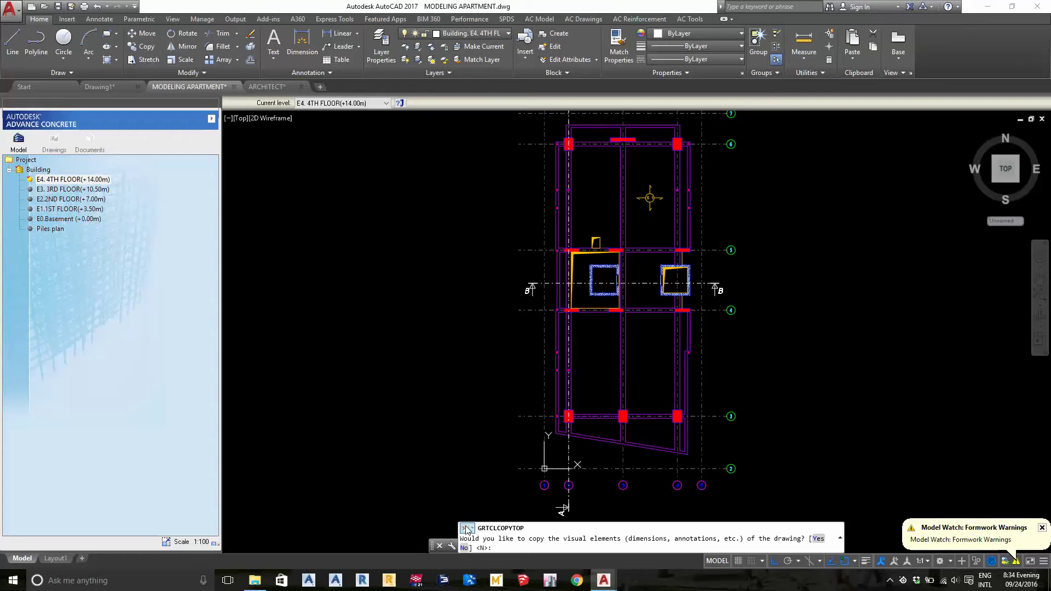
key("Return")
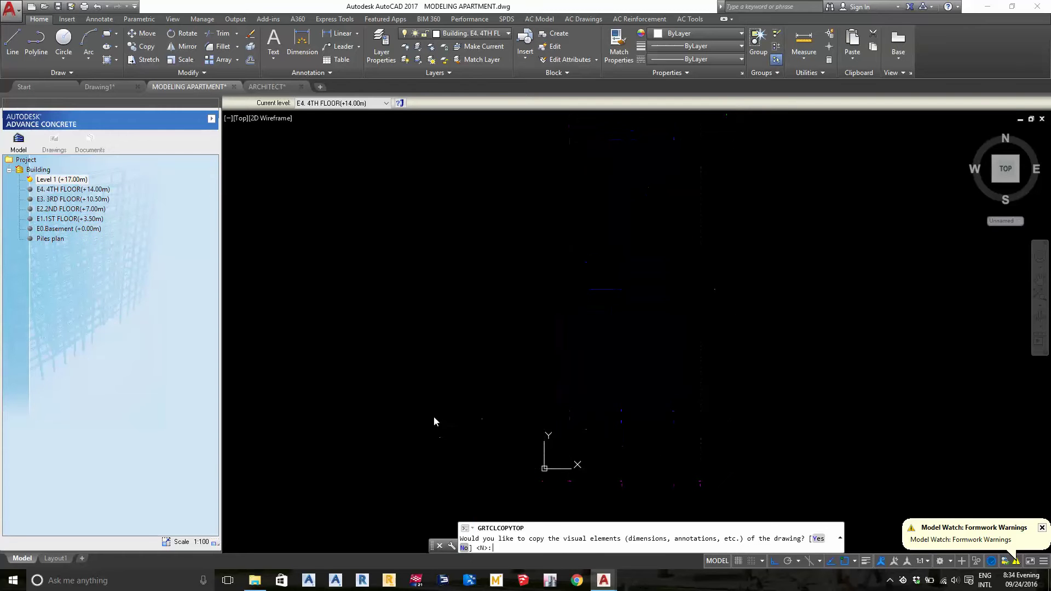
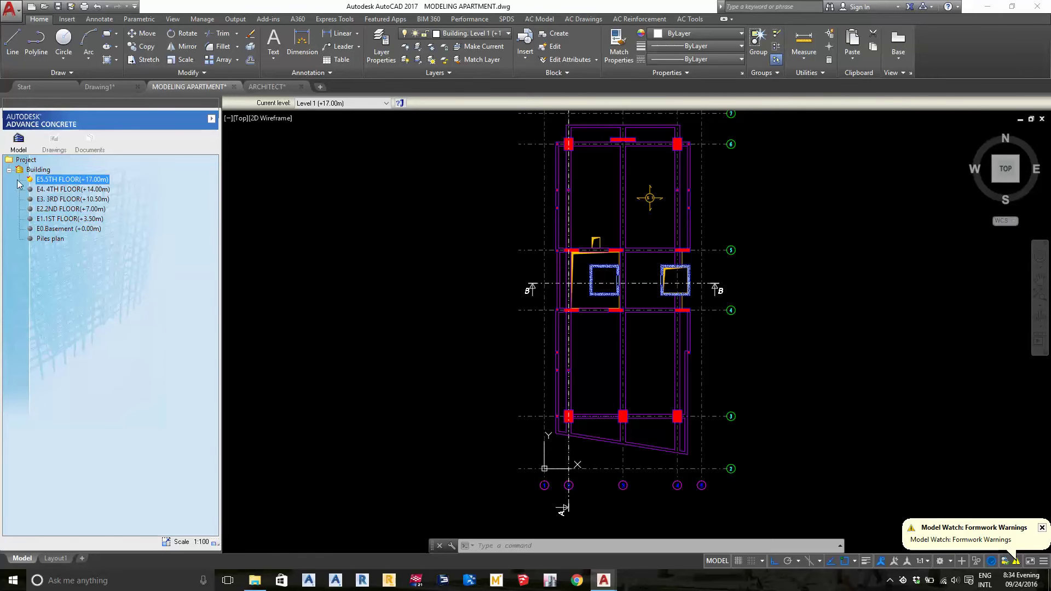
- Switch to ARCHITECT.dwg and bring its row of architectural floor plans into view
middle_click_drag(582, 226, 581, 207)
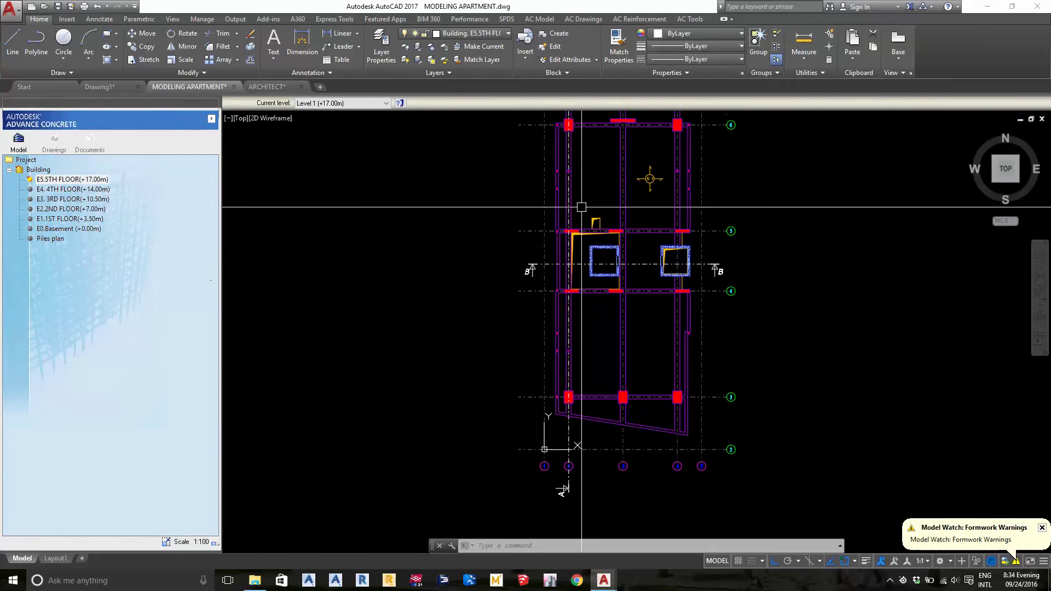
left_click(283, 86)
scroll(572, 323, "down", 2)
scroll(573, 323, "down", 3)
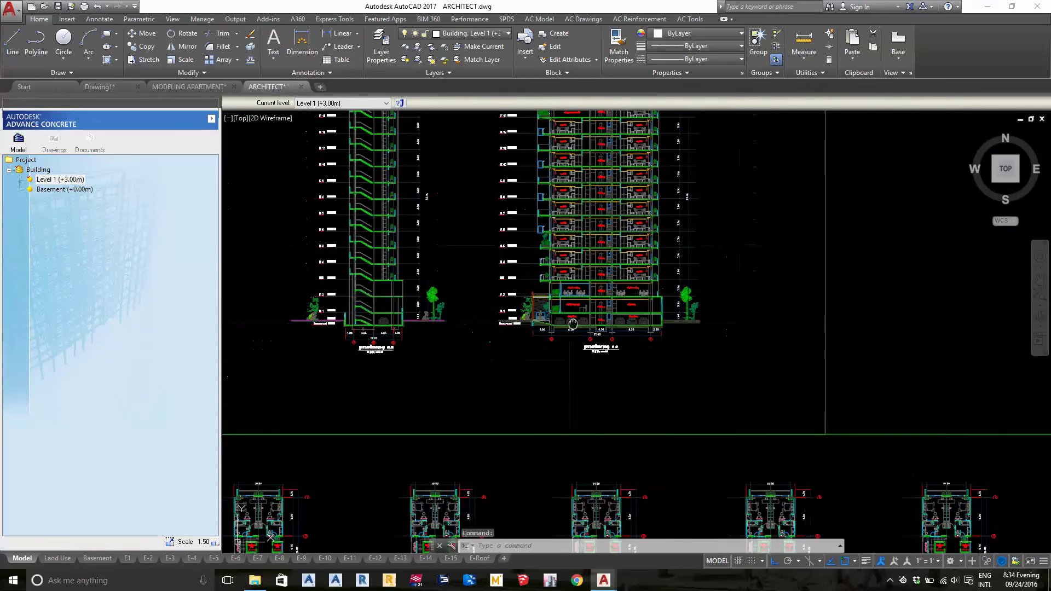
middle_click_drag(573, 323, 572, 181)
scroll(628, 350, "up", 5)
middle_click_drag(627, 405, 628, 344)
- Frame three floor plans and begin a window selection around the middle plan
scroll(628, 344, "down", 5)
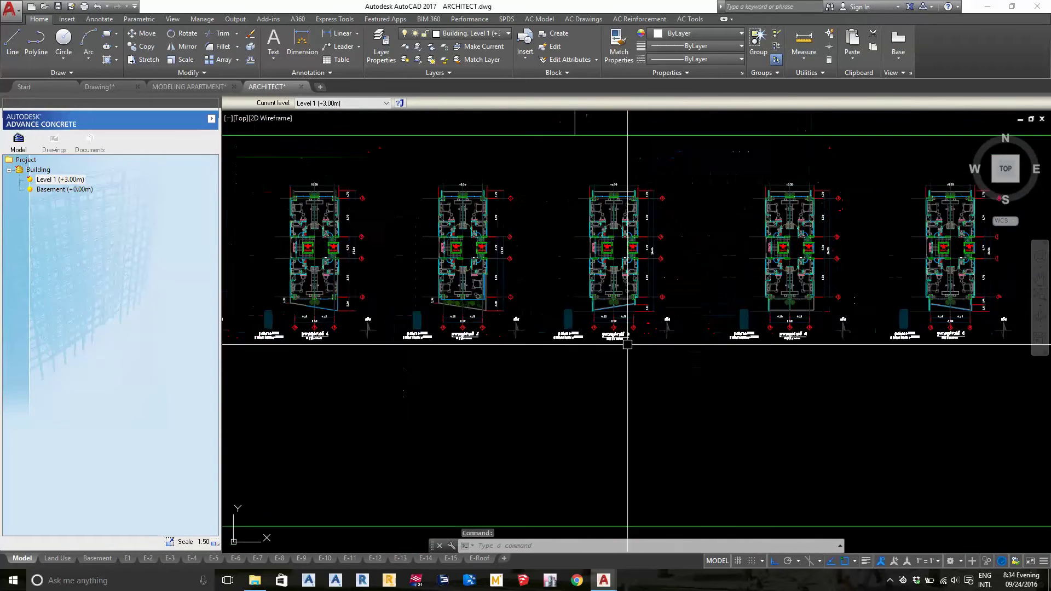
scroll(627, 344, "up", 5)
scroll(746, 312, "down", 2)
middle_click_drag(739, 335, 728, 388)
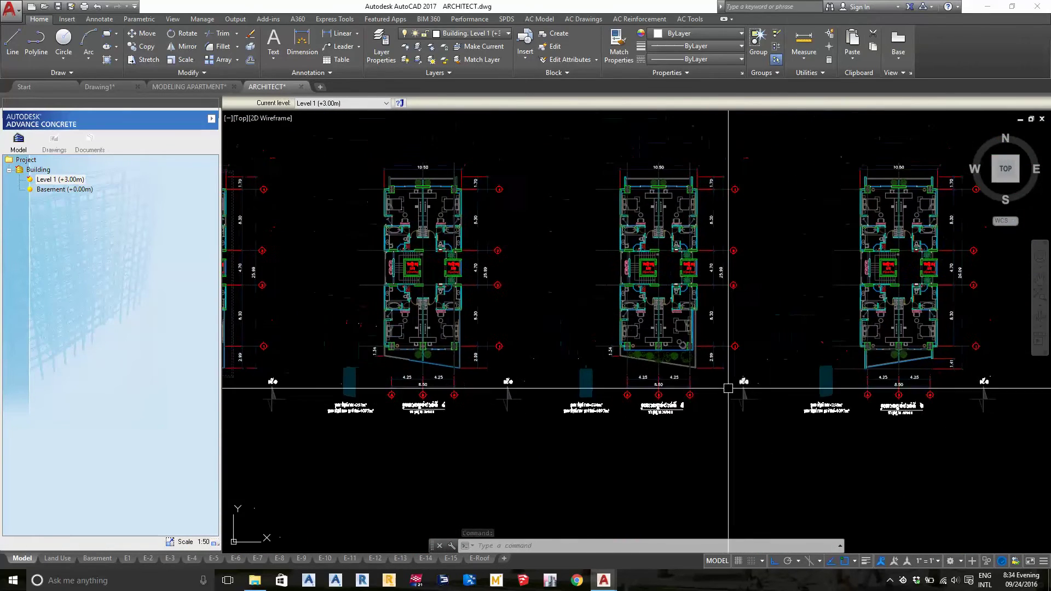
scroll(621, 393, "up", 4)
scroll(617, 394, "down", 4)
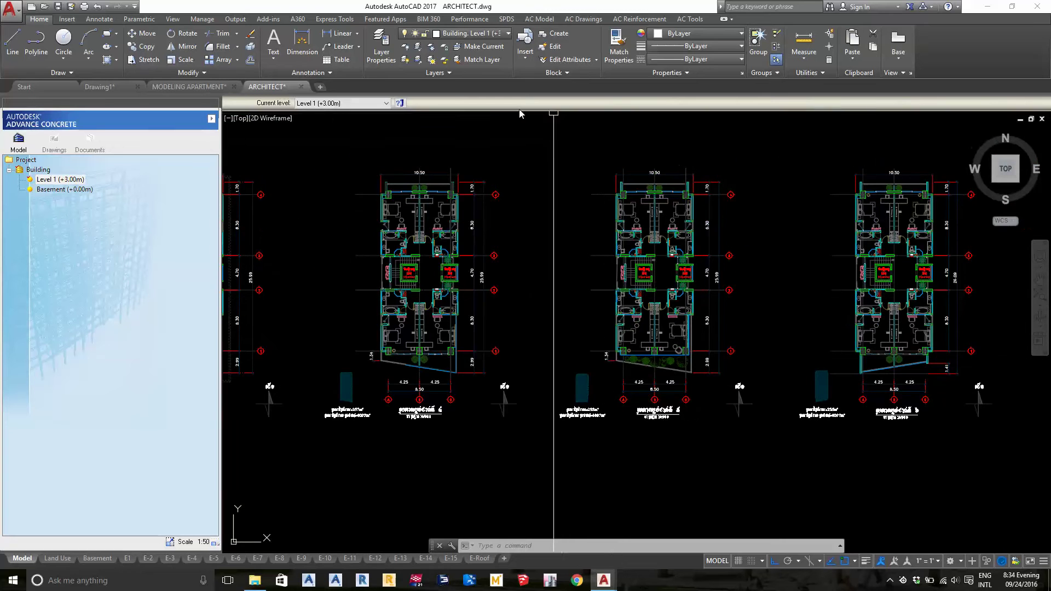
left_click(521, 149)
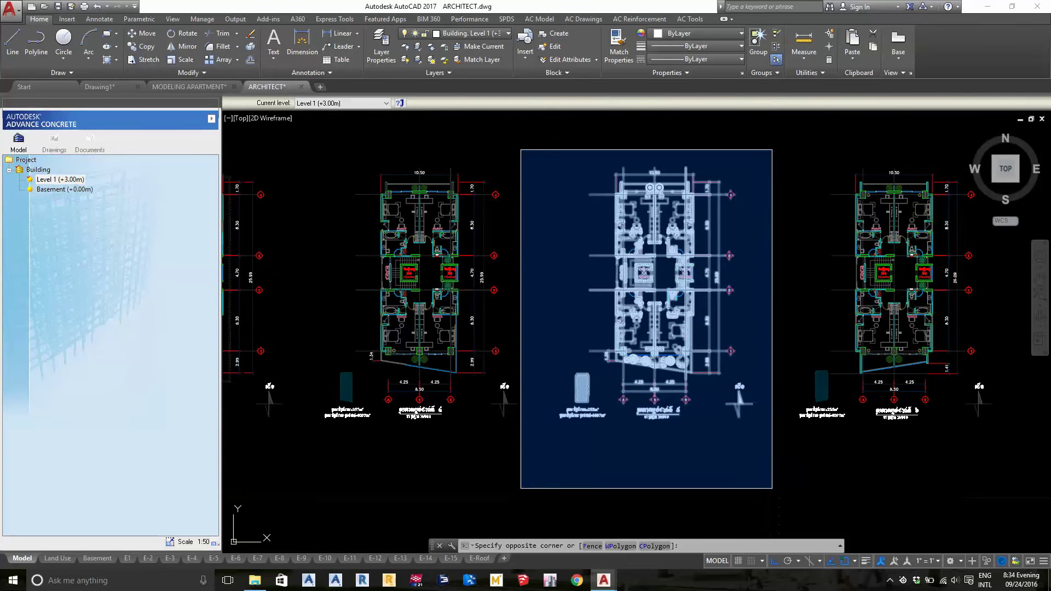
- Copy the middle plan's 1111 objects with a column-corner base point, then return to MODELING APARTMENT
left_click(765, 435)
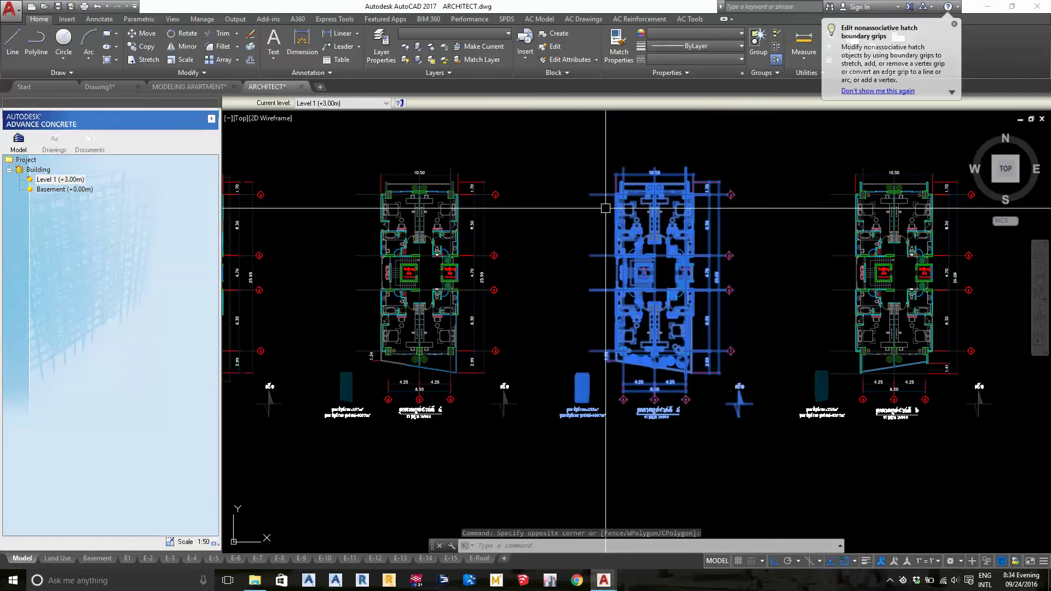
scroll(601, 229, "up", 5)
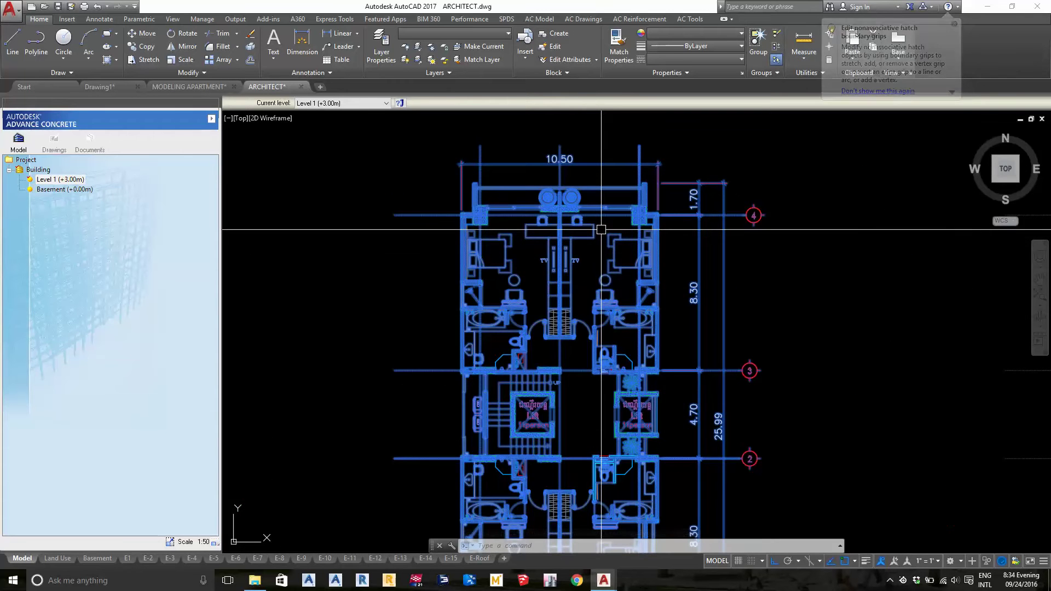
key("ctrl+shift+c")
scroll(468, 203, "up", 3)
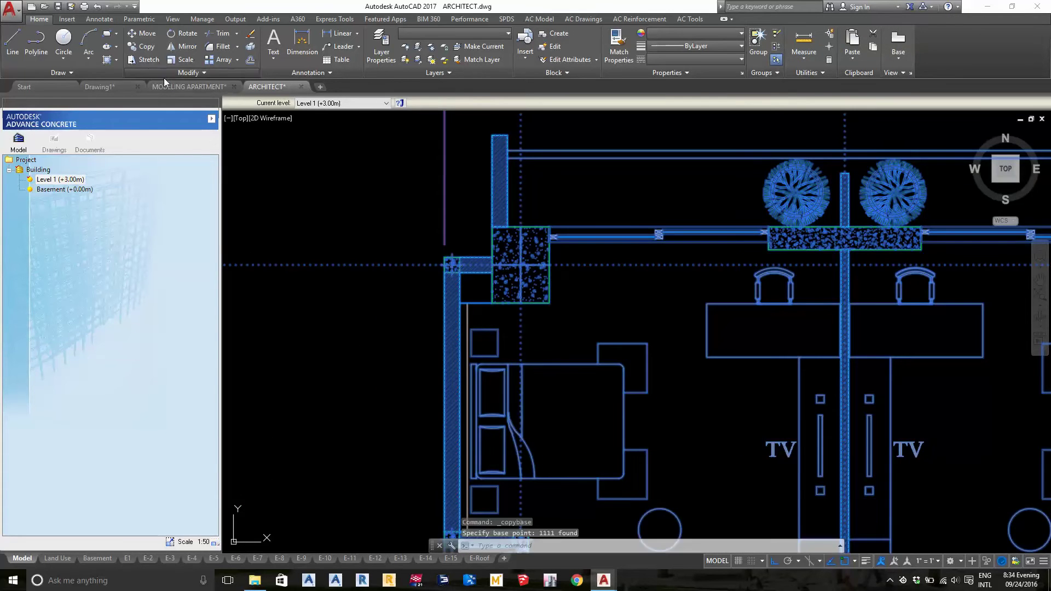
left_click(394, 203)
key("Escape")
key("Escape")
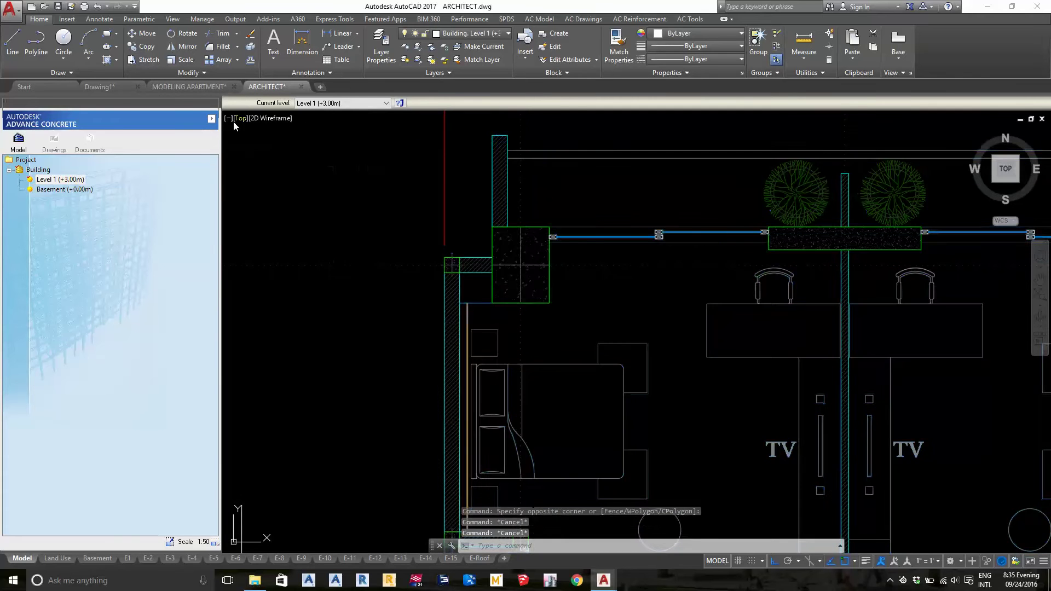
left_click(204, 88)
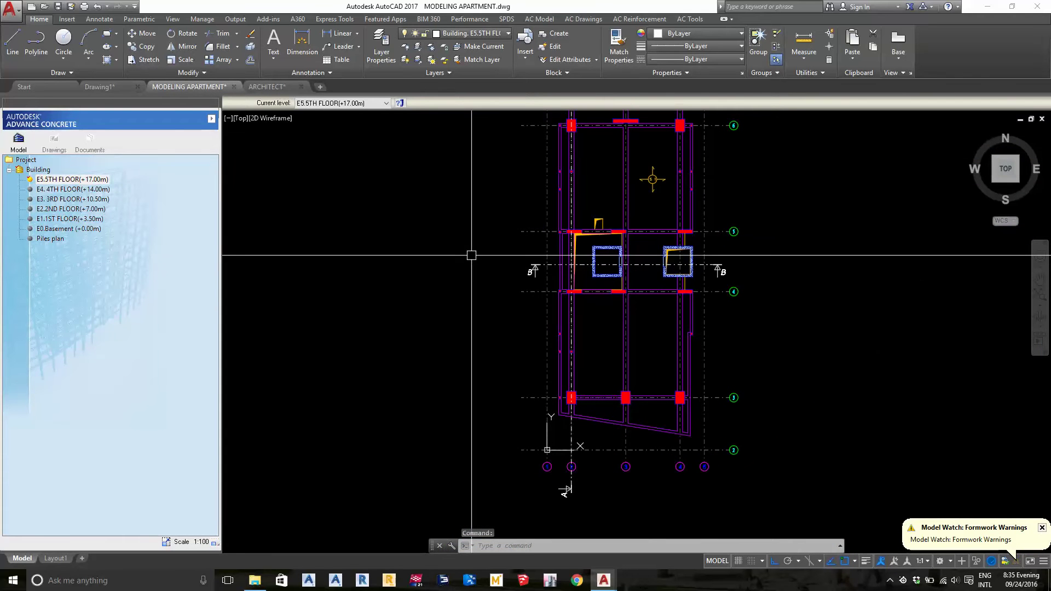
- Paste the copied plan as a 1/1000-scaled block and open its block definition
key("ctrl+shift+v")
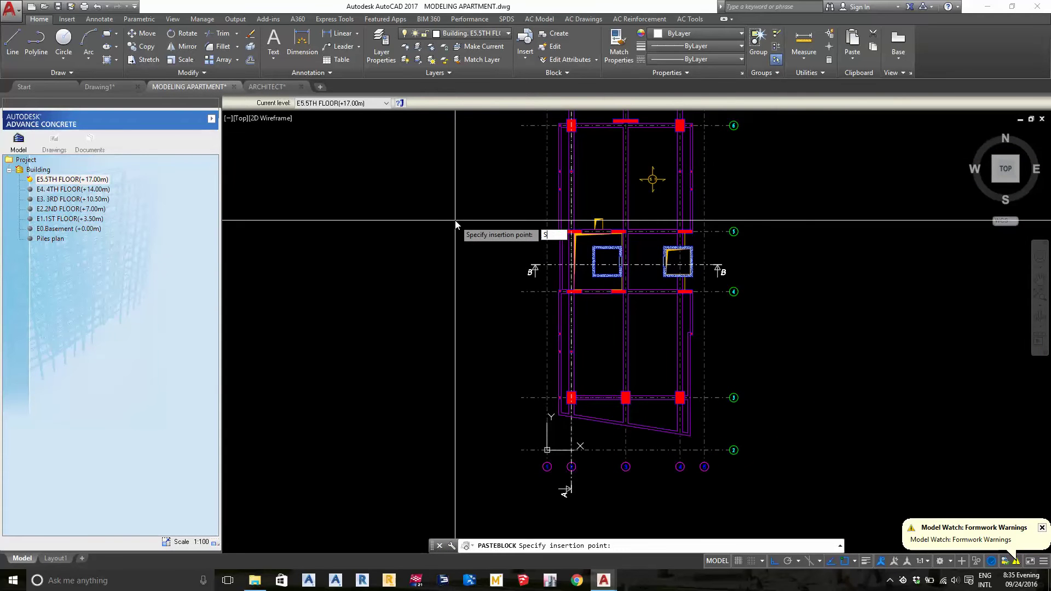
key("Return")
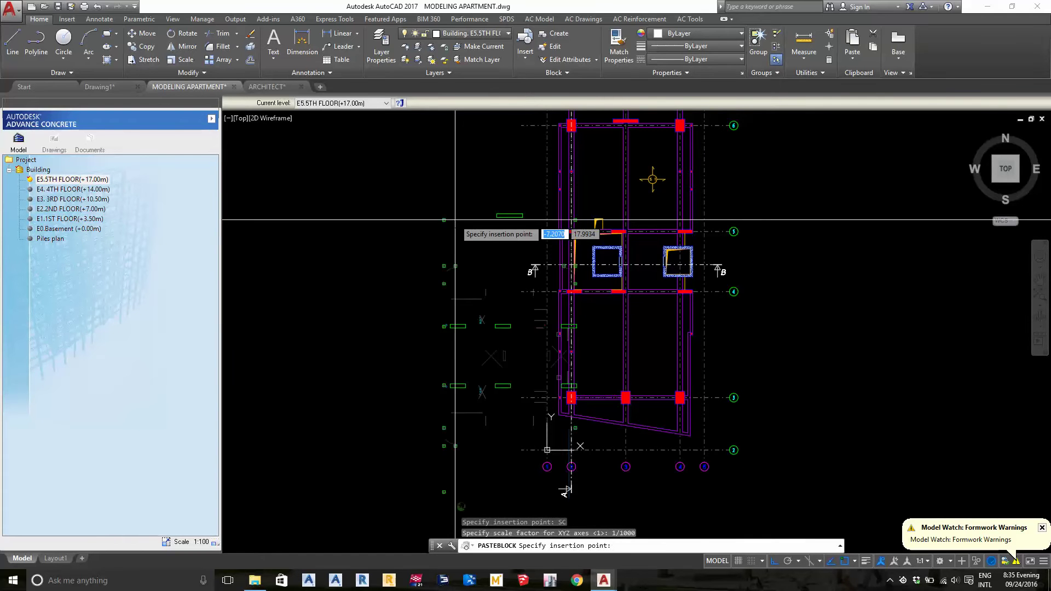
scroll(584, 240, "up", 4)
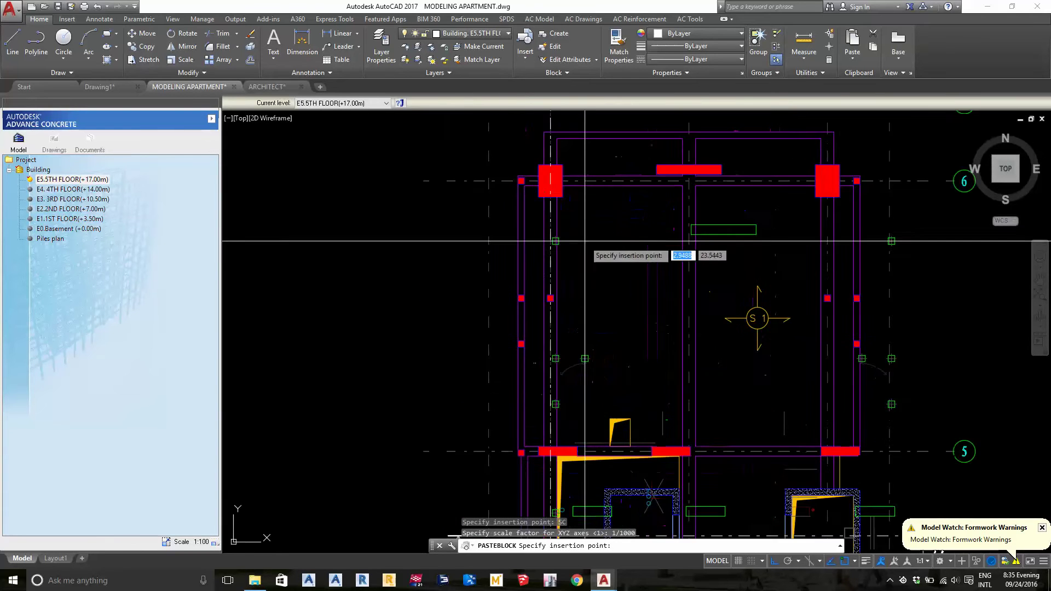
scroll(533, 230, "up", 2)
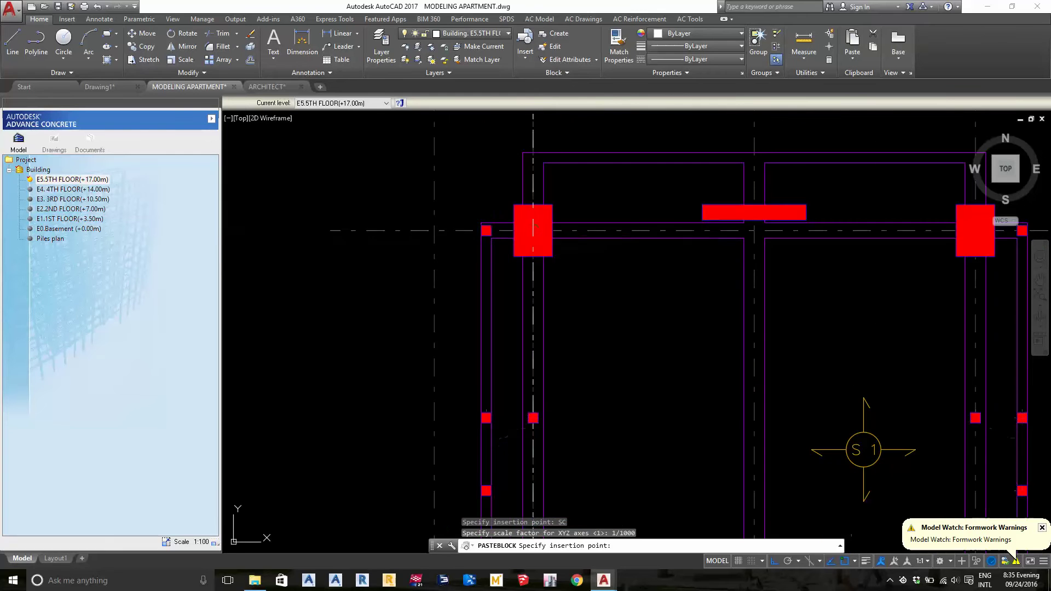
scroll(533, 230, "down", 3)
left_click(575, 282)
scroll(681, 296, "up", 3)
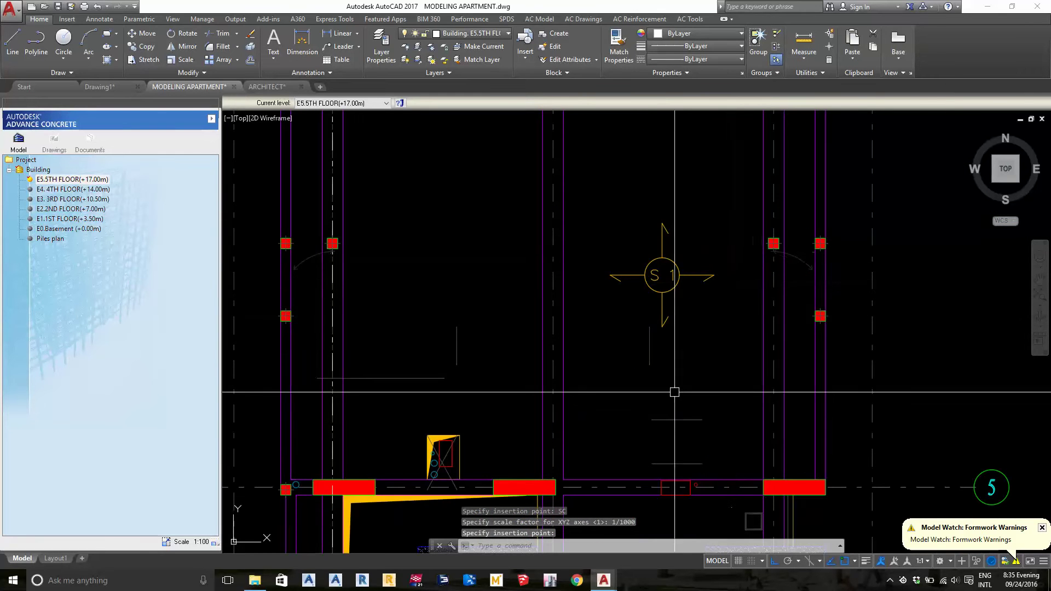
double_click(669, 419)
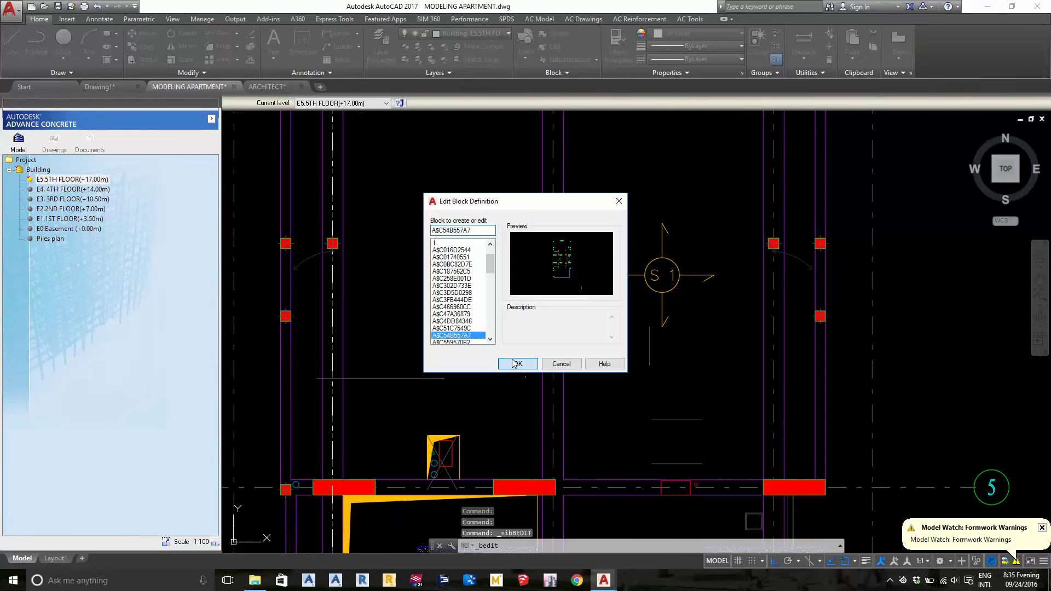
- In the Block Editor, move all of the block's objects to layer 0
left_click(515, 364)
left_click(490, 152)
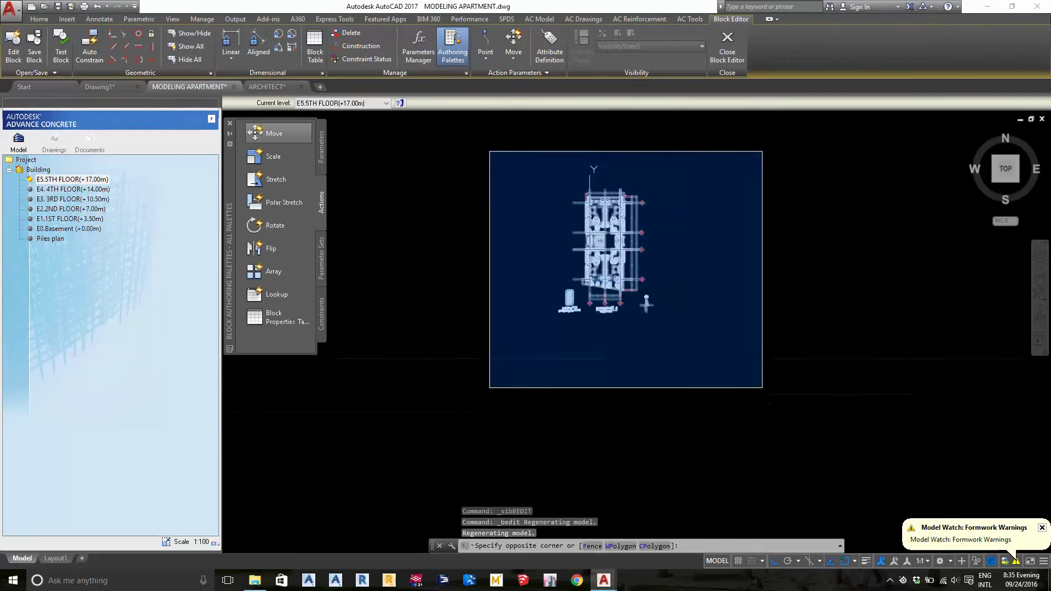
left_click(762, 388)
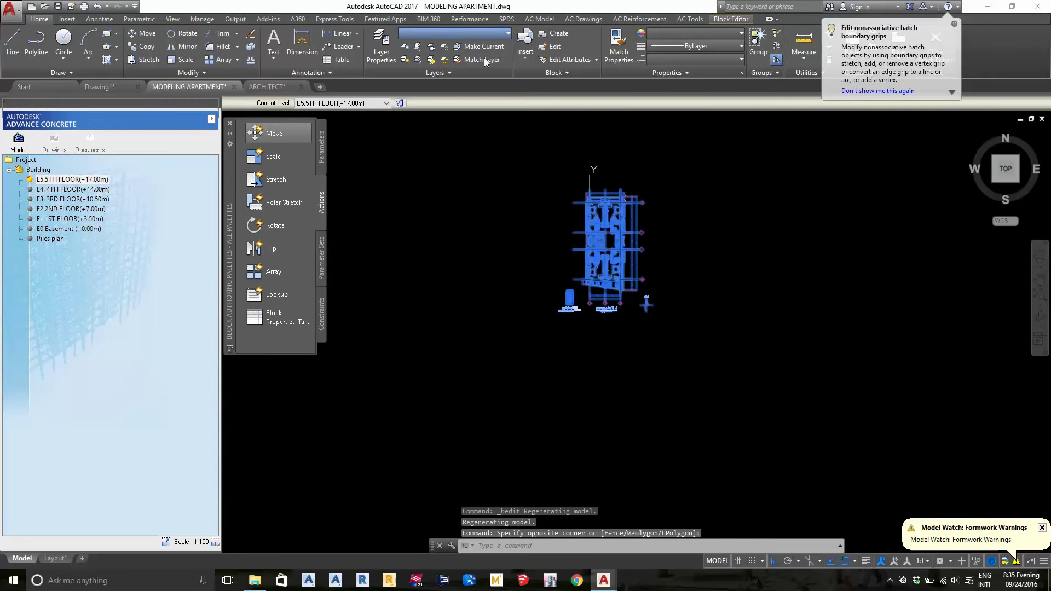
left_click(466, 57)
left_click(465, 39)
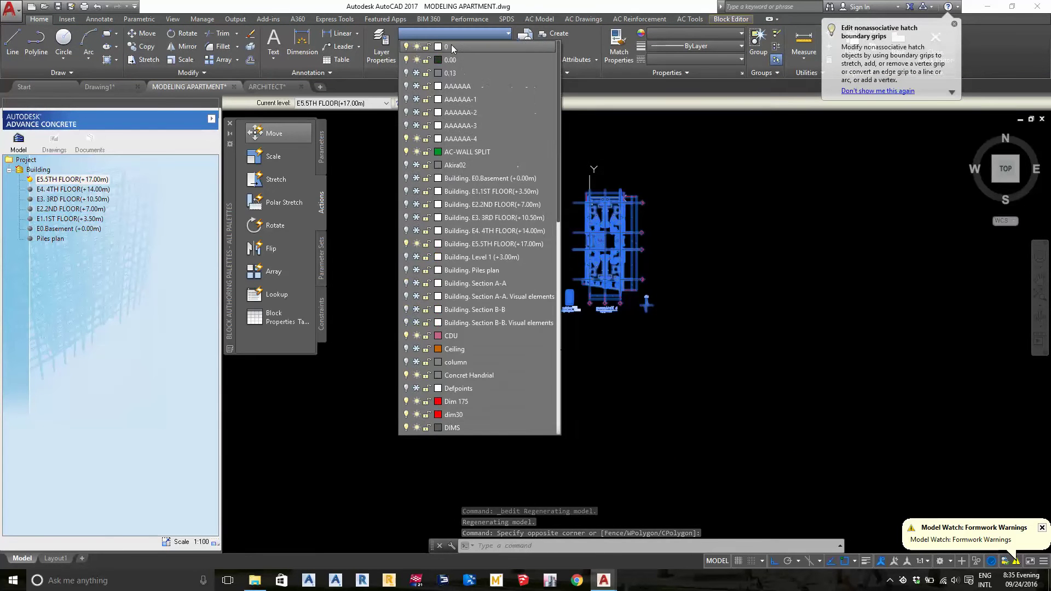
left_click(449, 47)
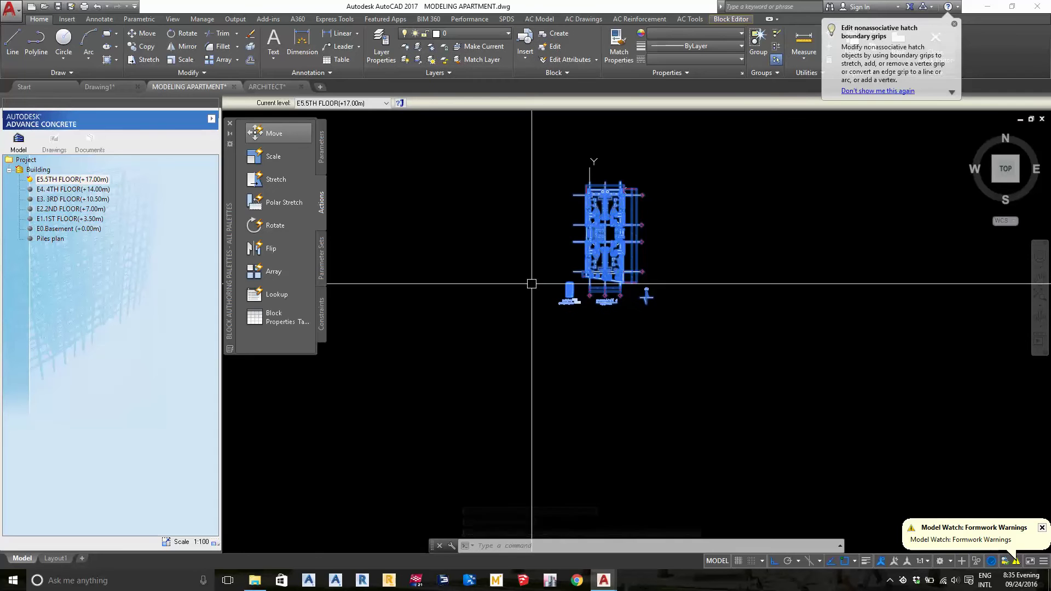
- Close the Block Editor and save the block changes
key("Escape")
key("Escape")
left_click(954, 25)
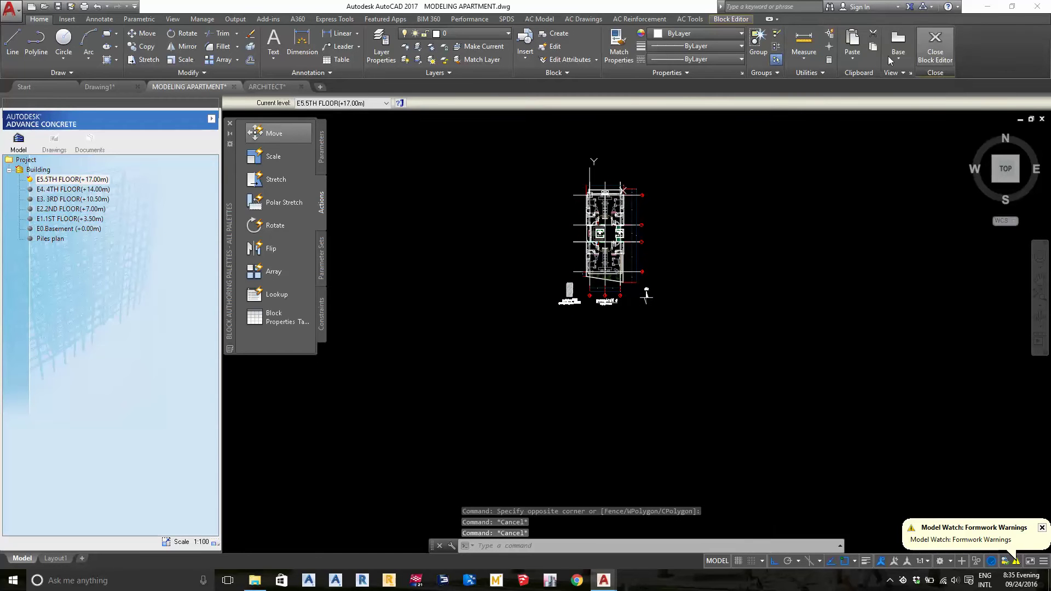
left_click(936, 53)
left_click(545, 268)
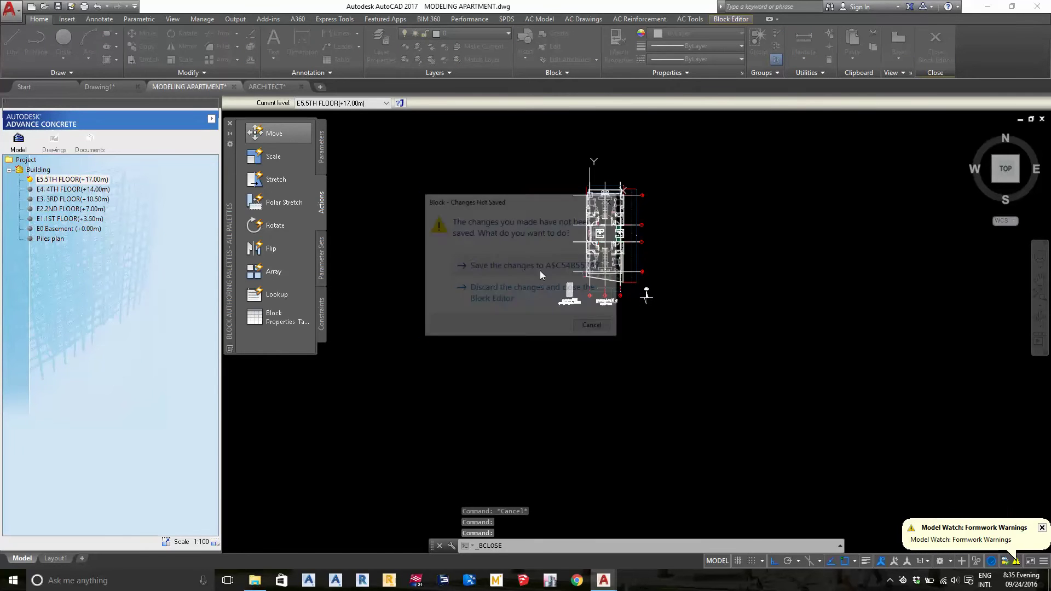
- Inspect the overlaid plan's mirrored wall, lower bathrooms, lifts and stairs
scroll(540, 271, "down", 2)
scroll(540, 271, "down", 3)
scroll(525, 219, "up", 5)
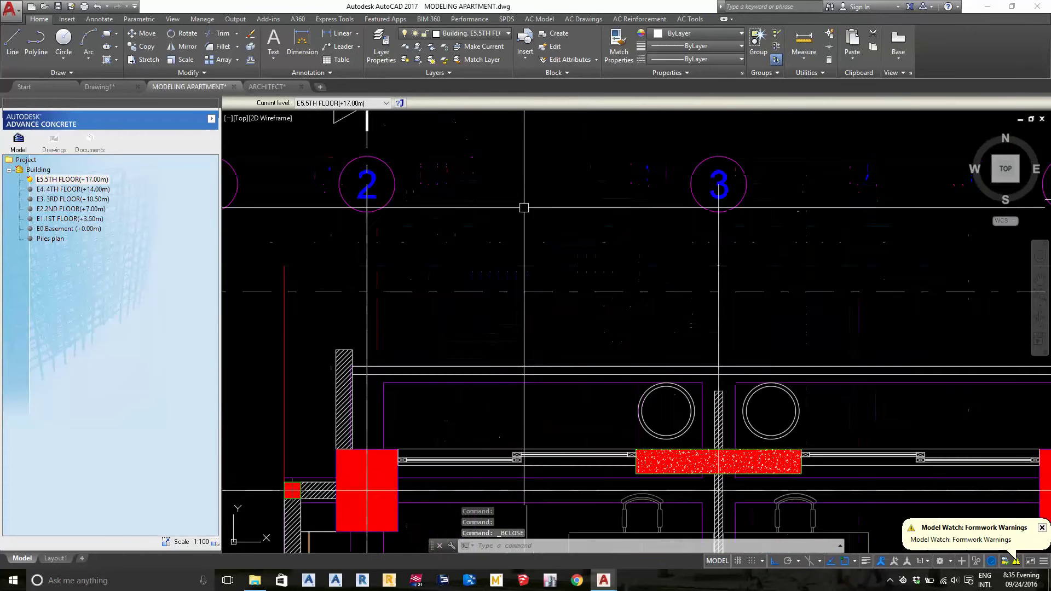
scroll(550, 294, "up", 3)
scroll(547, 328, "down", 1)
scroll(563, 334, "up", 2)
scroll(542, 315, "down", 2)
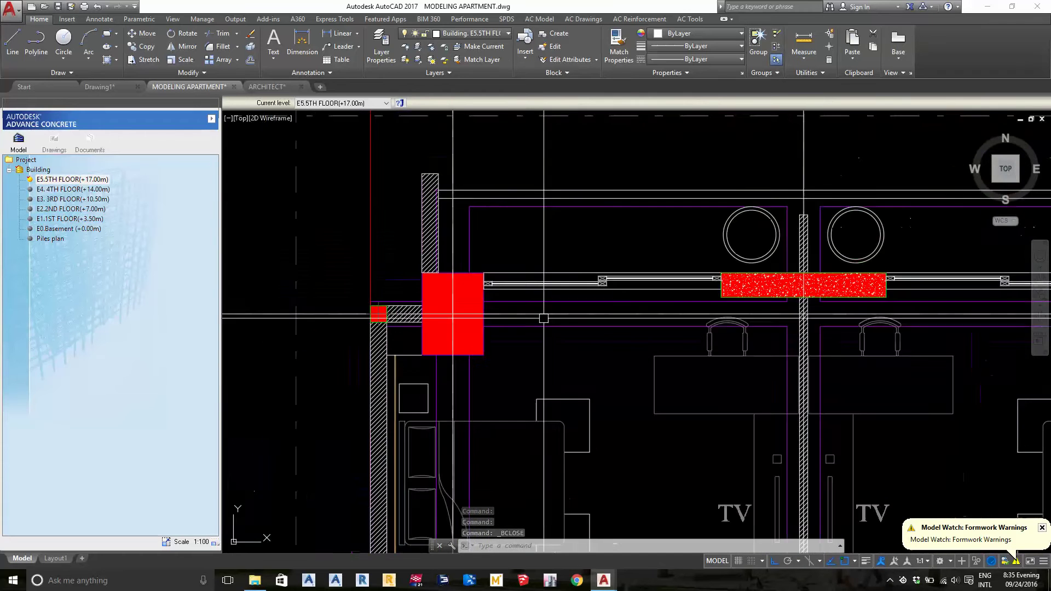
mouse_move(542, 315)
middle_mouse_down()
mouse_move(355, 328)
mouse_move(547, 247)
middle_mouse_up()
scroll(356, 328, "down", 1)
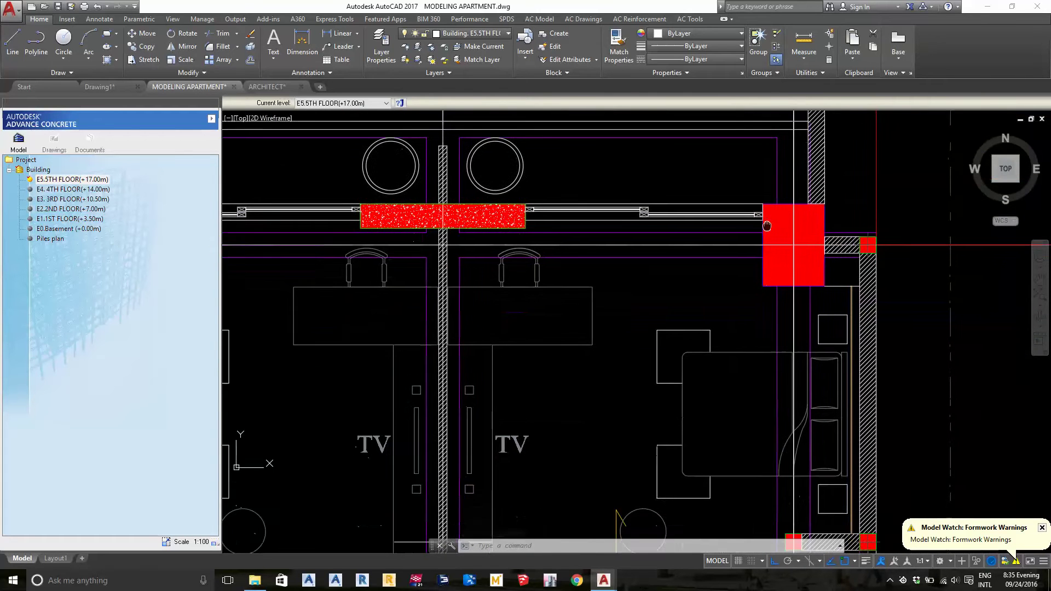
scroll(684, 294, "down", 2)
middle_click_drag(684, 295, 740, 166)
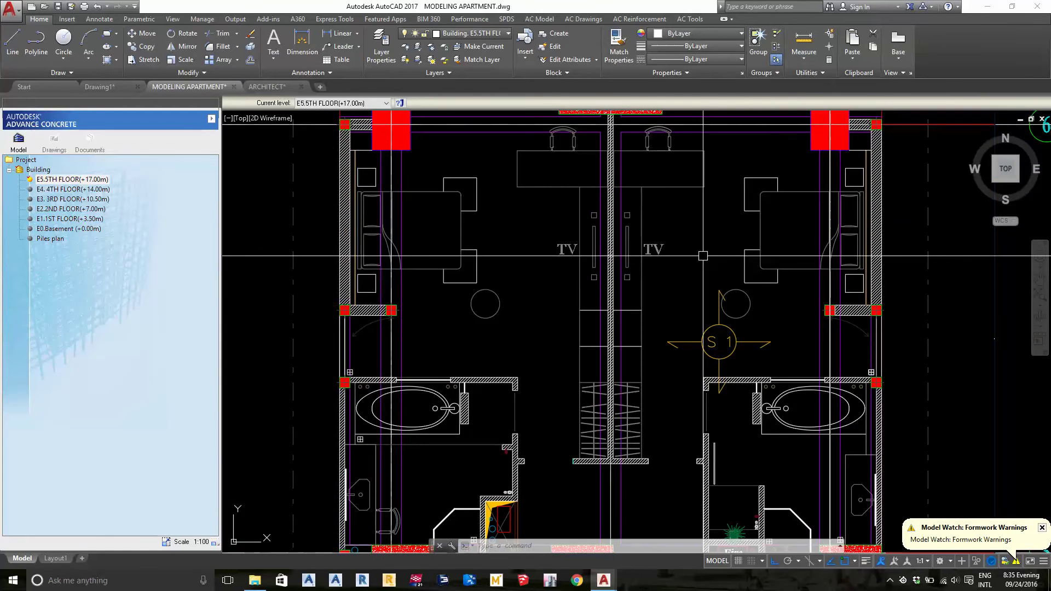
middle_click_drag(611, 463, 635, 229)
scroll(635, 229, "down", 2)
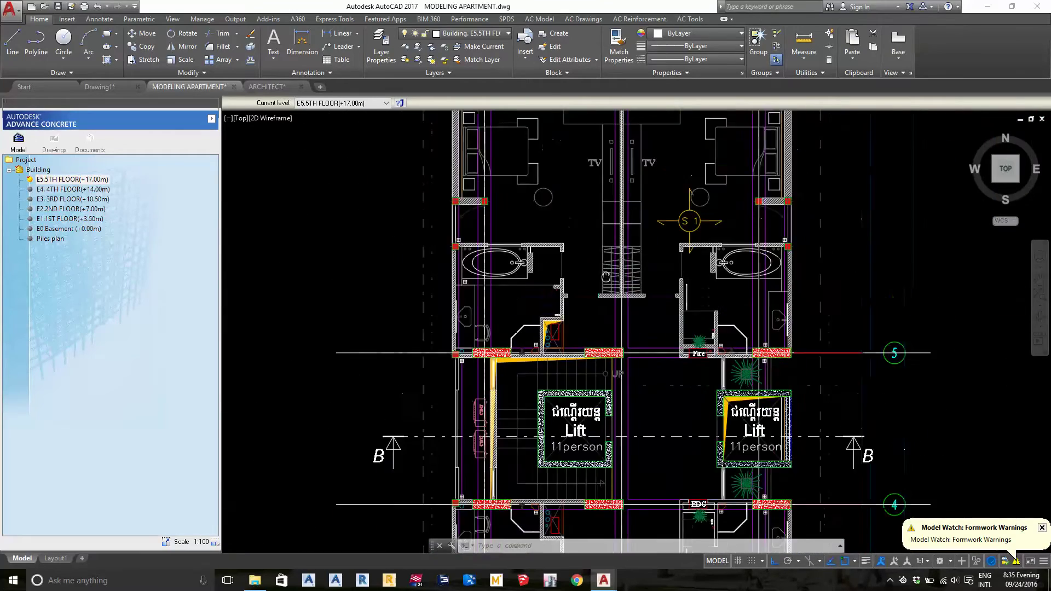
middle_click_drag(651, 191, 673, 274)
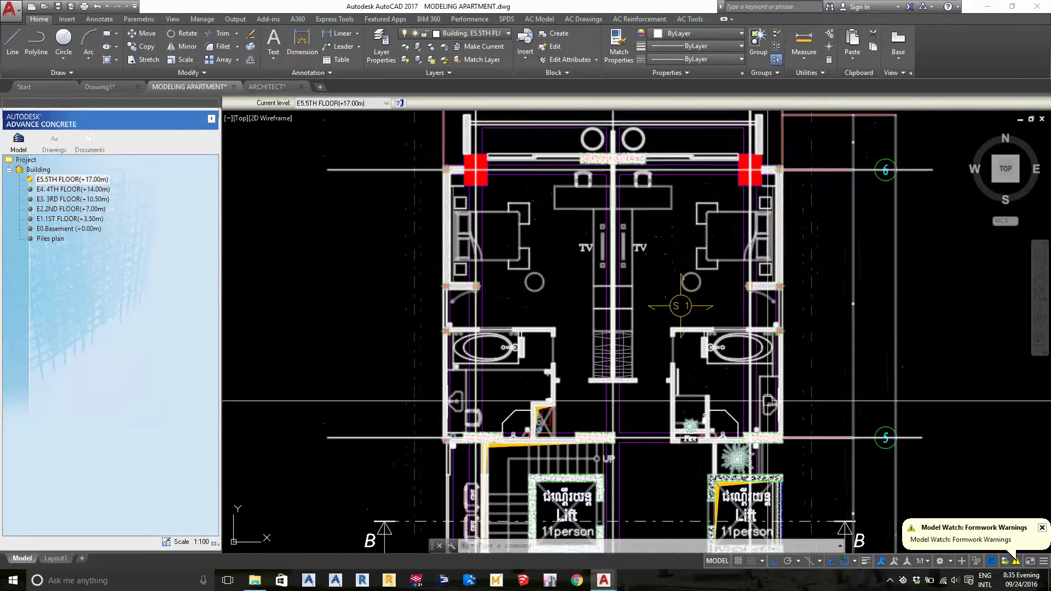
scroll(772, 193, "up", 4)
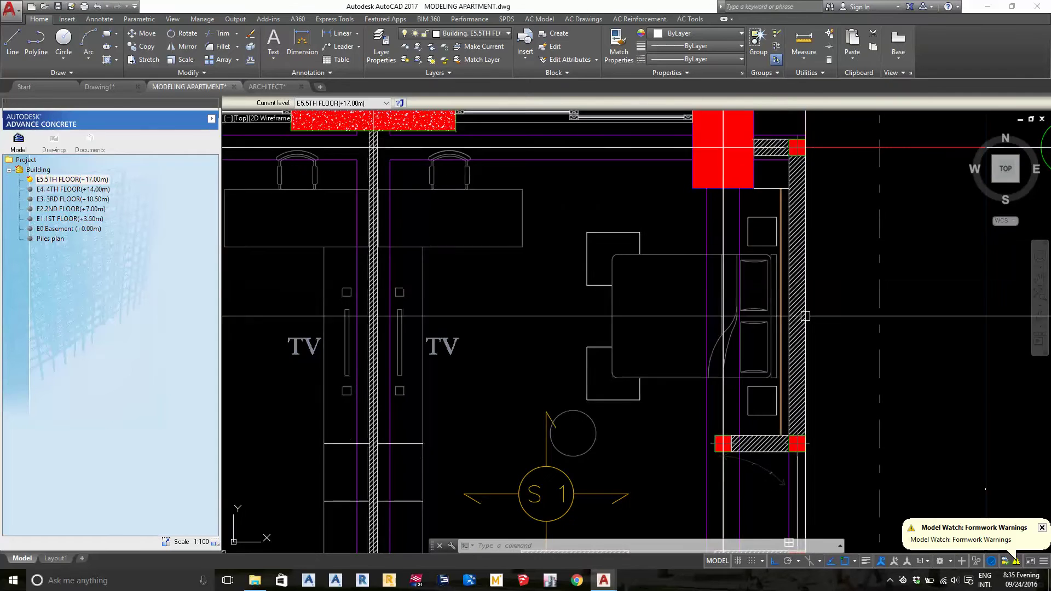
- Inspect the bathroom below S1, the Fire room, the EDC bathroom and the red columns
middle_click_drag(782, 410, 790, 121)
scroll(689, 277, "down", 2)
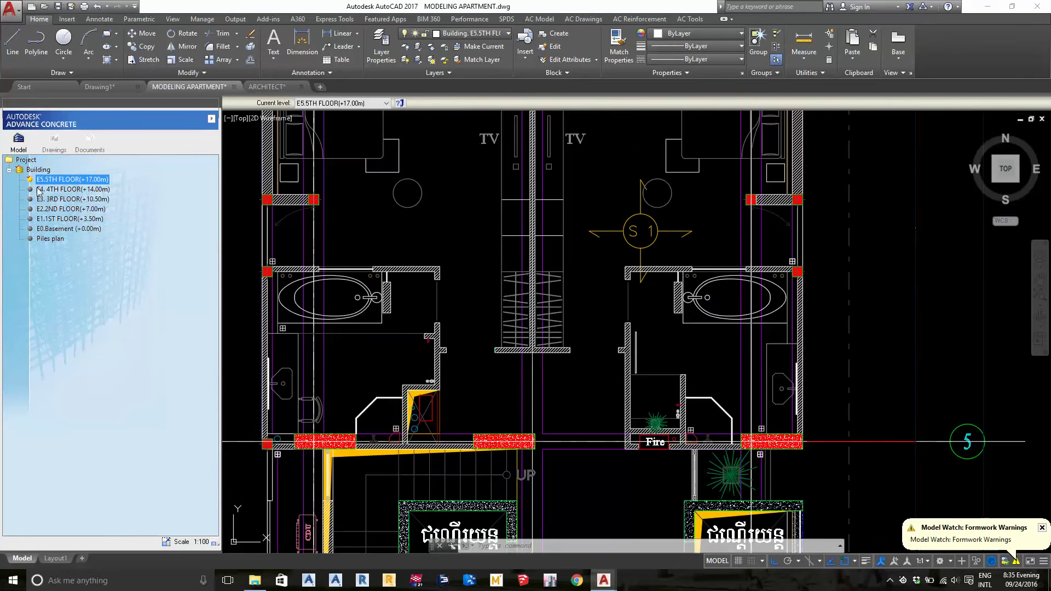
middle_click_drag(656, 361, 693, 301)
scroll(705, 233, "up", 3)
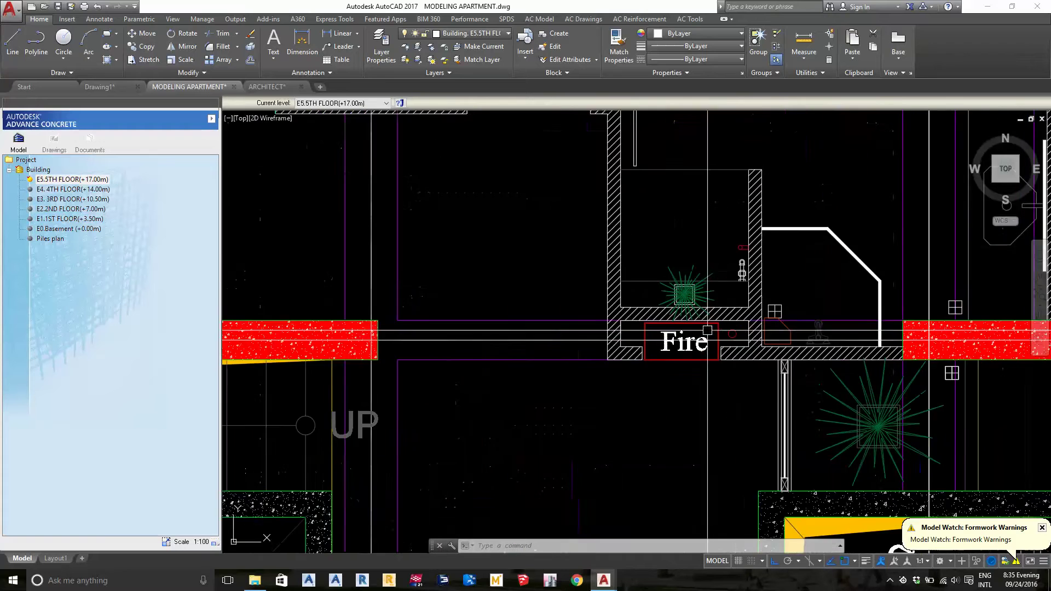
mouse_move(705, 234)
middle_mouse_down()
mouse_move(658, 194)
mouse_move(637, 130)
middle_mouse_up()
scroll(793, 333, "up", 2)
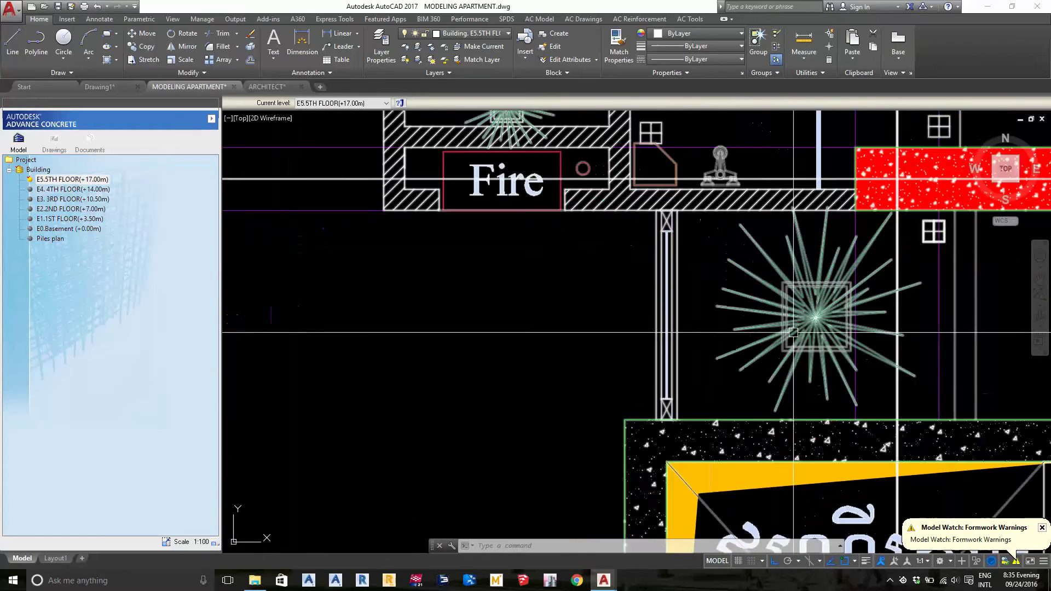
scroll(728, 264, "down", 4)
middle_click_drag(744, 259, 735, 247)
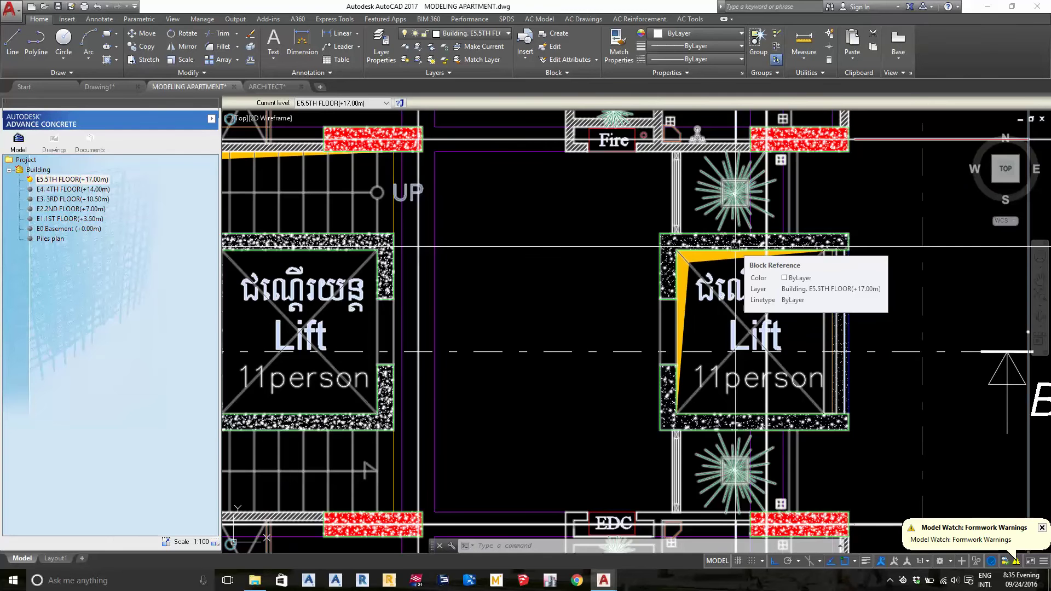
scroll(761, 313, "down", 5)
scroll(755, 301, "up", 3)
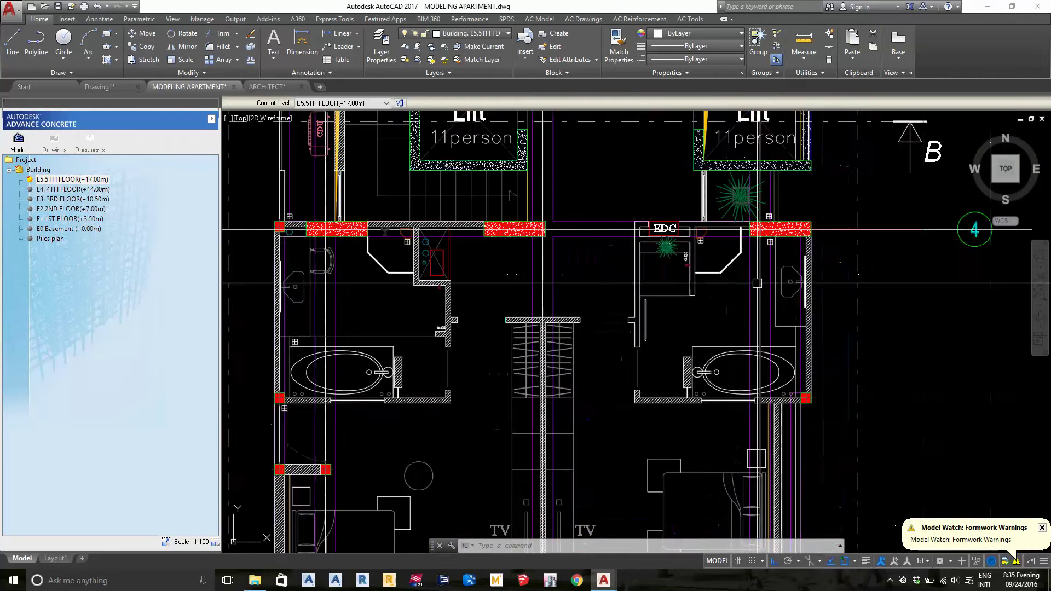
scroll(752, 296, "up", 2)
middle_click_drag(751, 360, 748, 128)
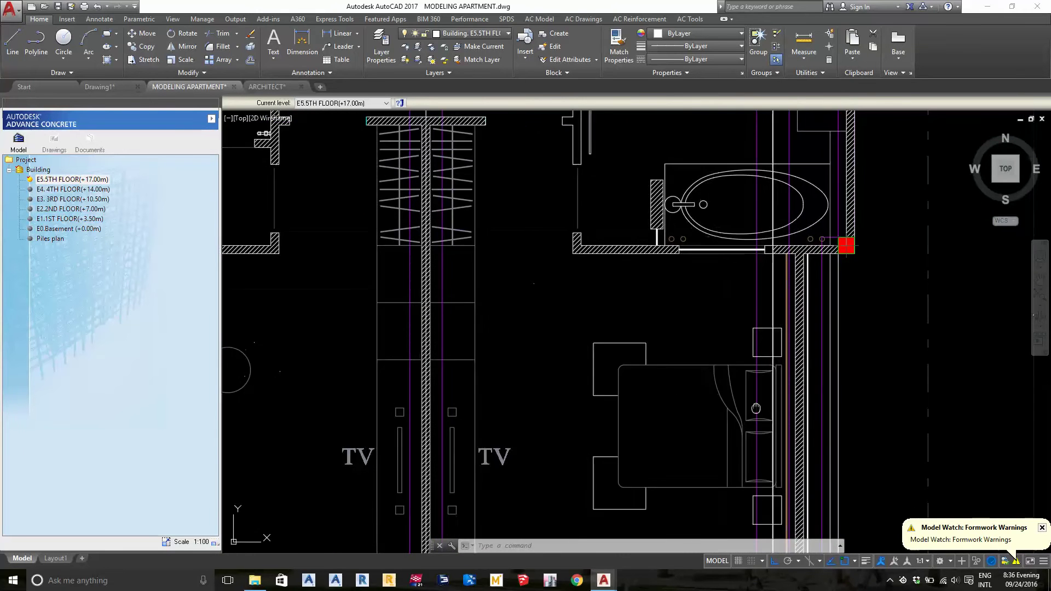
middle_click_drag(751, 416, 752, 269)
middle_click_drag(751, 356, 753, 276)
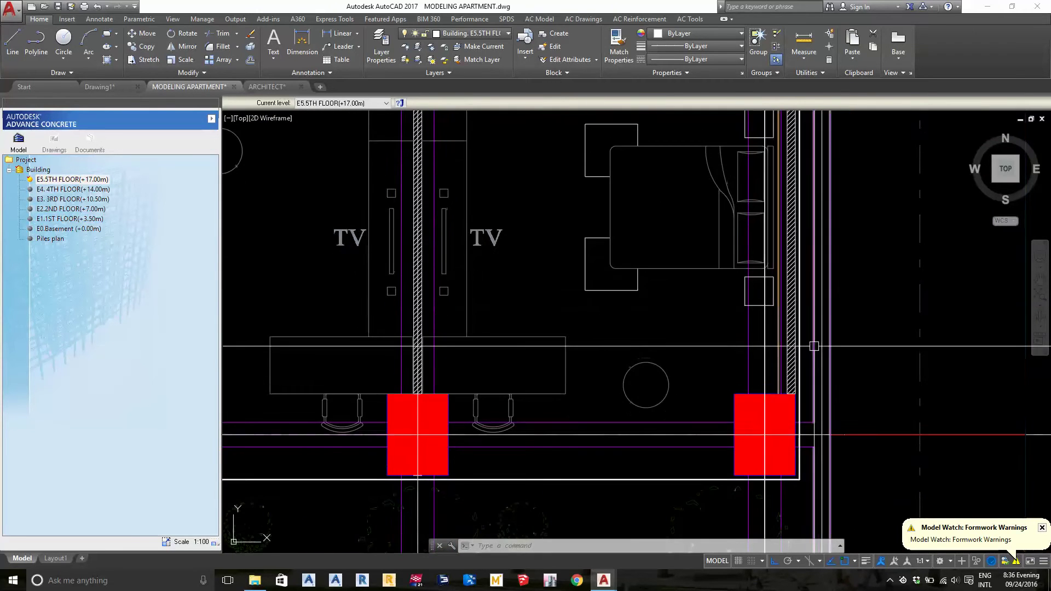
middle_click_drag(814, 504, 824, 324)
- Check a beam's properties against the outer wall, then clear the selection
left_click(826, 357)
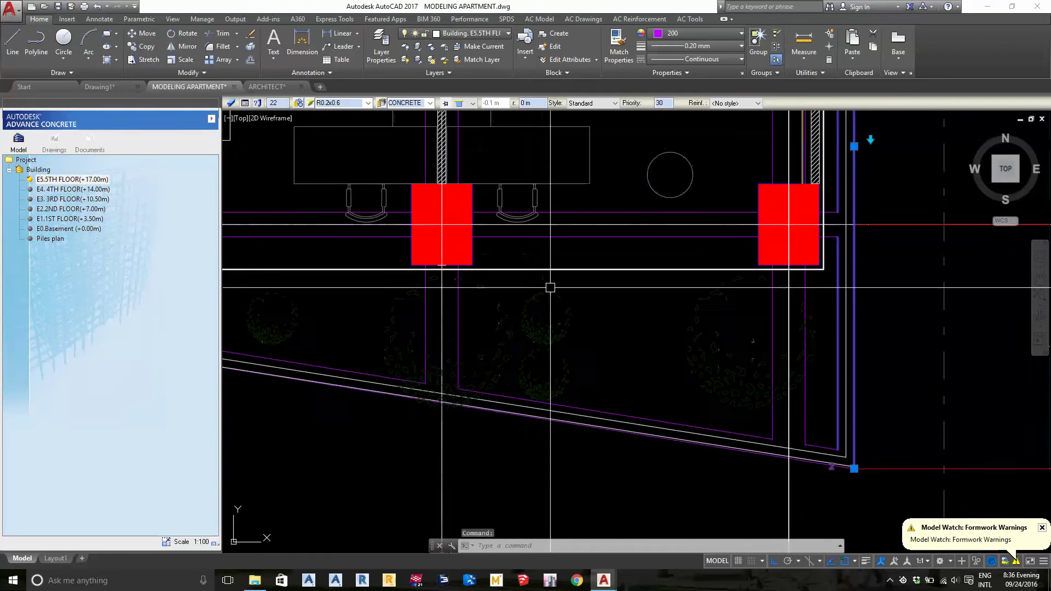
key("Escape")
scroll(836, 456, "down", 2)
scroll(836, 456, "up", 2)
scroll(835, 456, "up", 2)
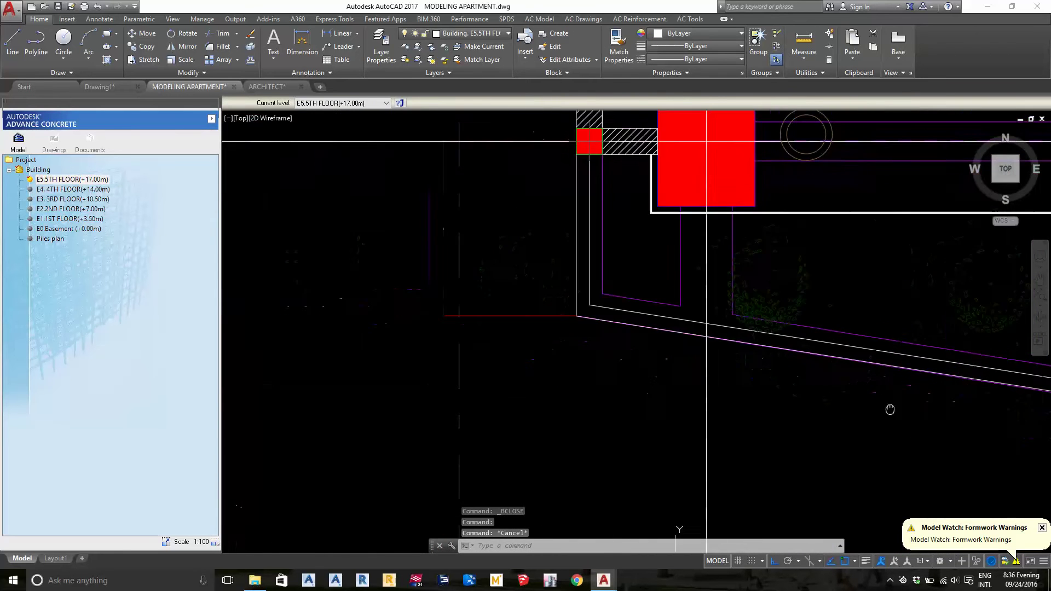
scroll(659, 323, "up", 1)
- Inspect the red column corners, shaft and lift-stair core, then show ARCHITECT.dwg
mouse_move(659, 324)
middle_mouse_down()
mouse_move(656, 393)
mouse_move(687, 322)
middle_mouse_up()
scroll(656, 393, "down", 3)
scroll(655, 393, "up", 2)
scroll(656, 393, "down", 2)
scroll(688, 322, "down", 2)
scroll(622, 307, "up", 2)
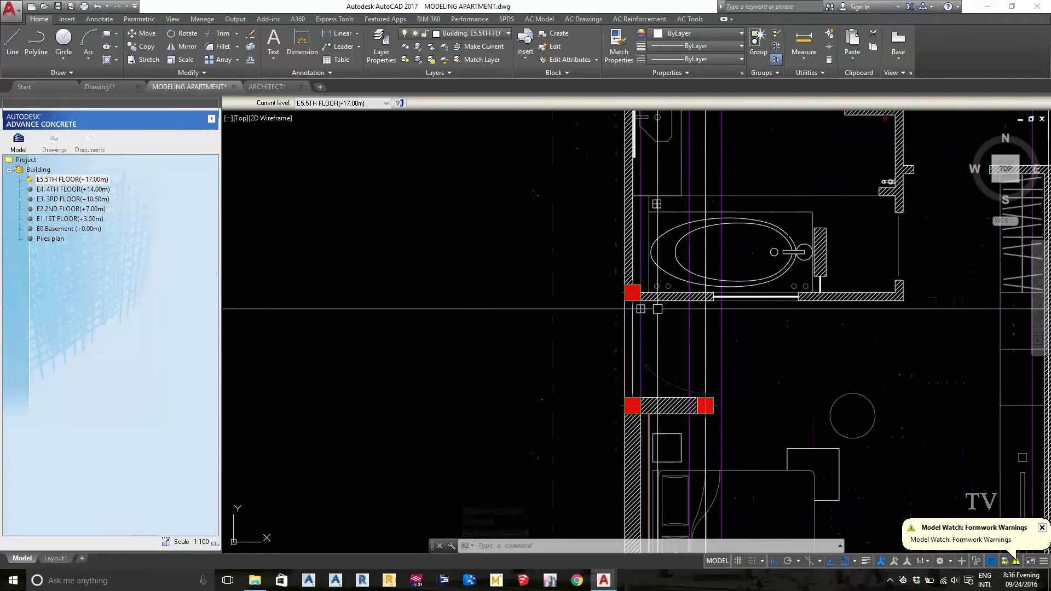
middle_click_drag(622, 307, 586, 308)
mouse_move(769, 302)
middle_mouse_down()
mouse_move(783, 262)
mouse_move(797, 284)
middle_mouse_up()
scroll(782, 263, "up", 3)
middle_click_drag(731, 233, 687, 315)
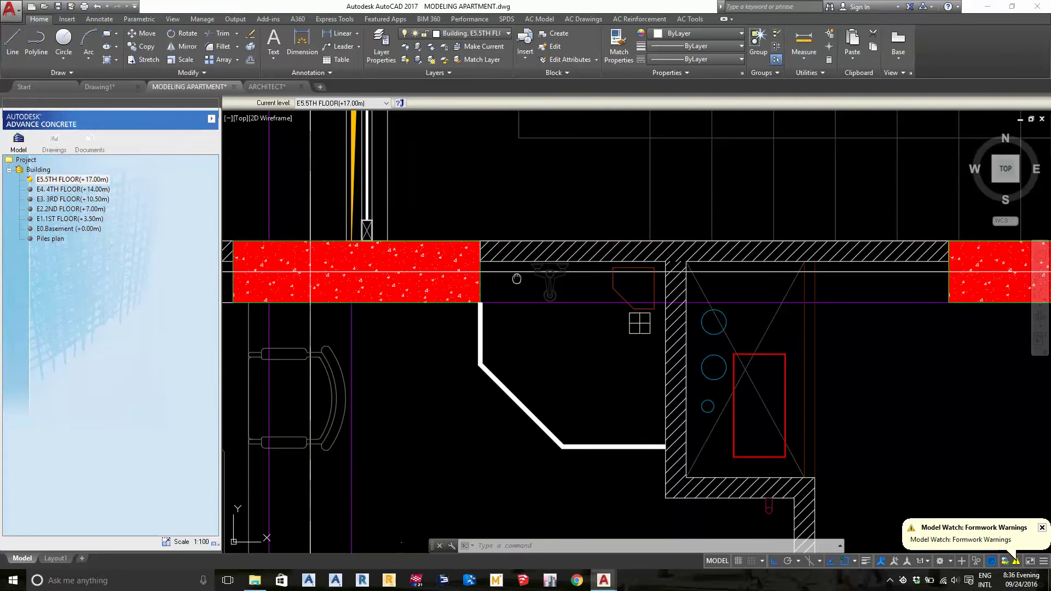
middle_click_drag(516, 279, 510, 264)
scroll(600, 285, "down", 8)
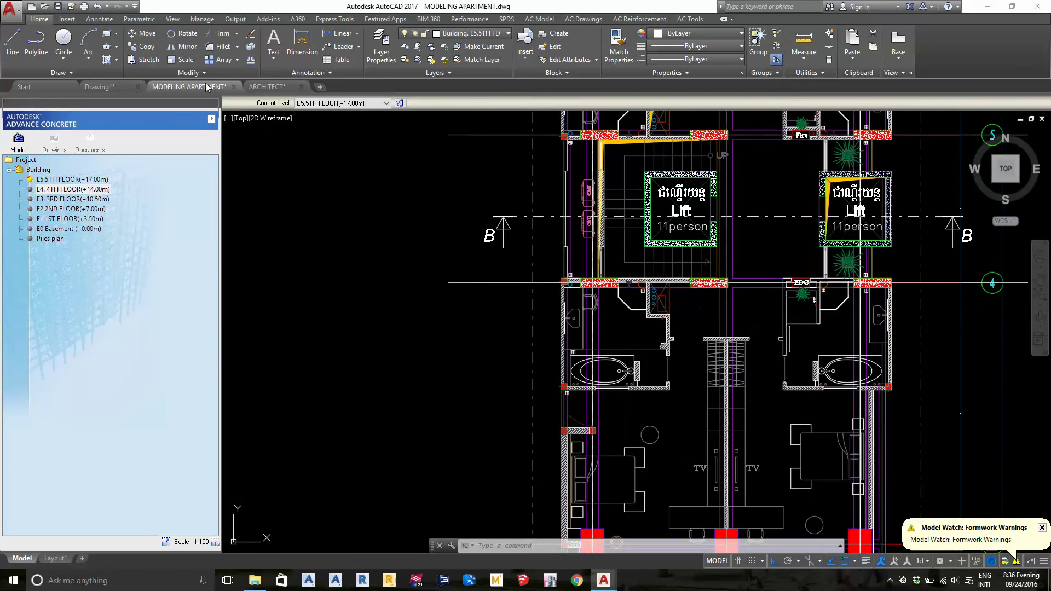
left_click(266, 86)
- Inspect the ARCHITECT Level 1 plan around the lift and bathroom units
scroll(602, 328, "down", 5)
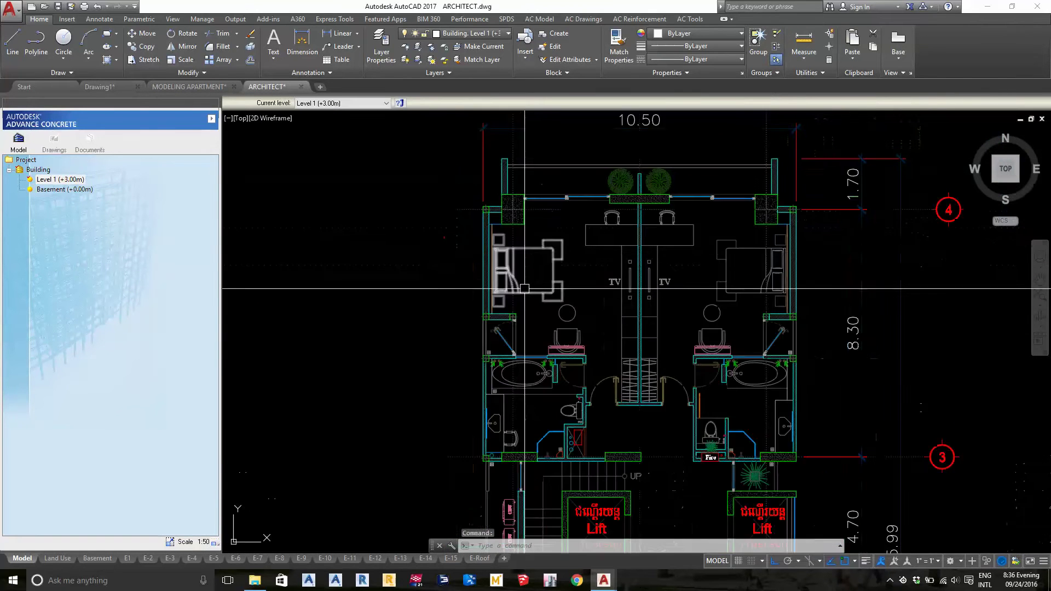
scroll(511, 413, "up", 5)
scroll(544, 317, "down", 3)
middle_click_drag(544, 317, 548, 165)
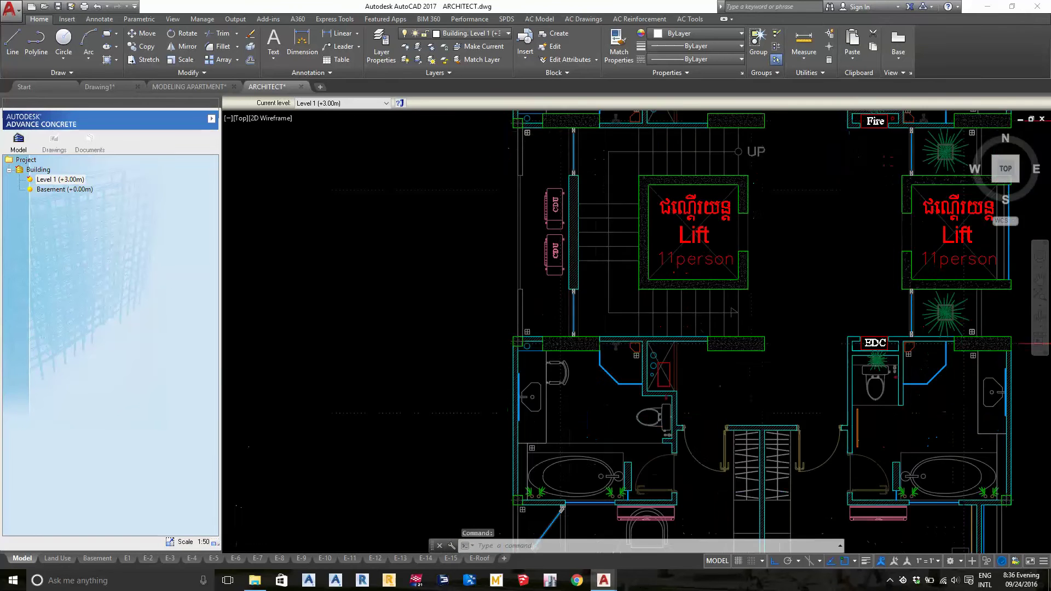
scroll(654, 379, "up", 2)
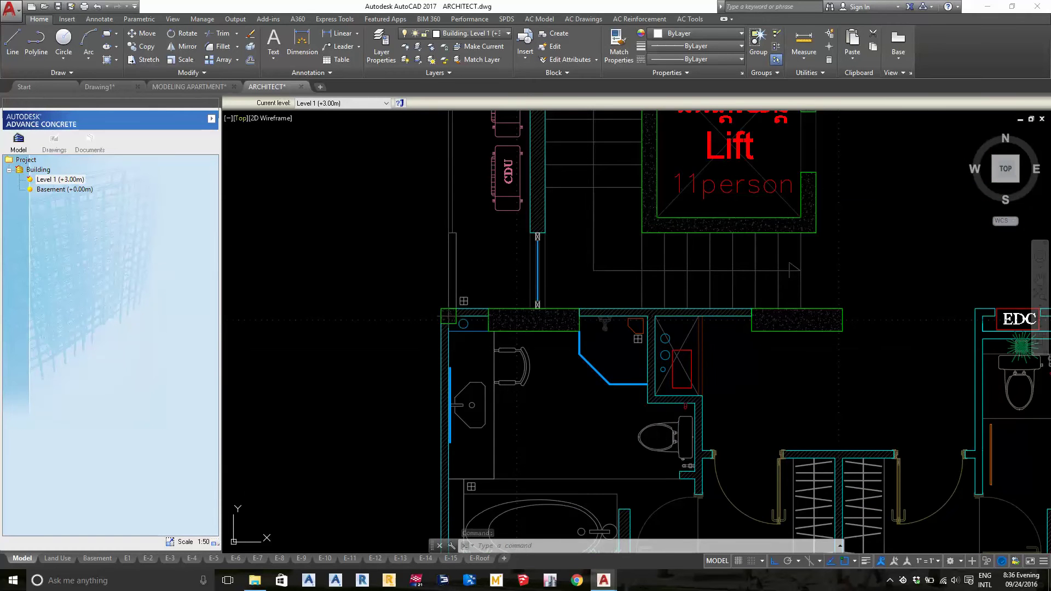
scroll(518, 320, "down", 3)
scroll(438, 323, "down", 2)
scroll(387, 341, "up", 2)
scroll(390, 372, "up", 2)
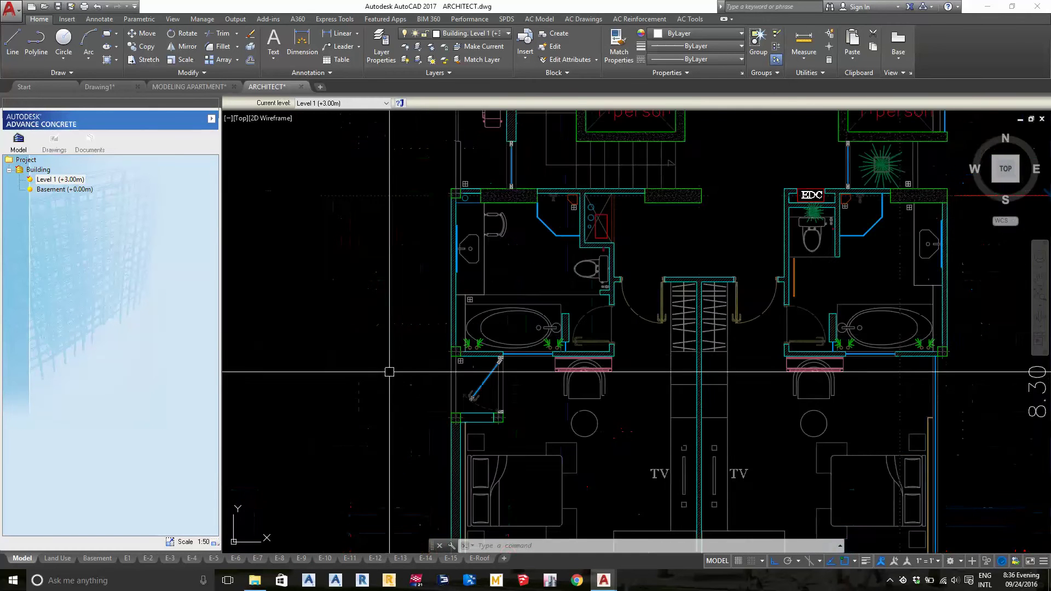
scroll(582, 349, "up", 2)
scroll(637, 301, "down", 2)
scroll(630, 236, "down", 3)
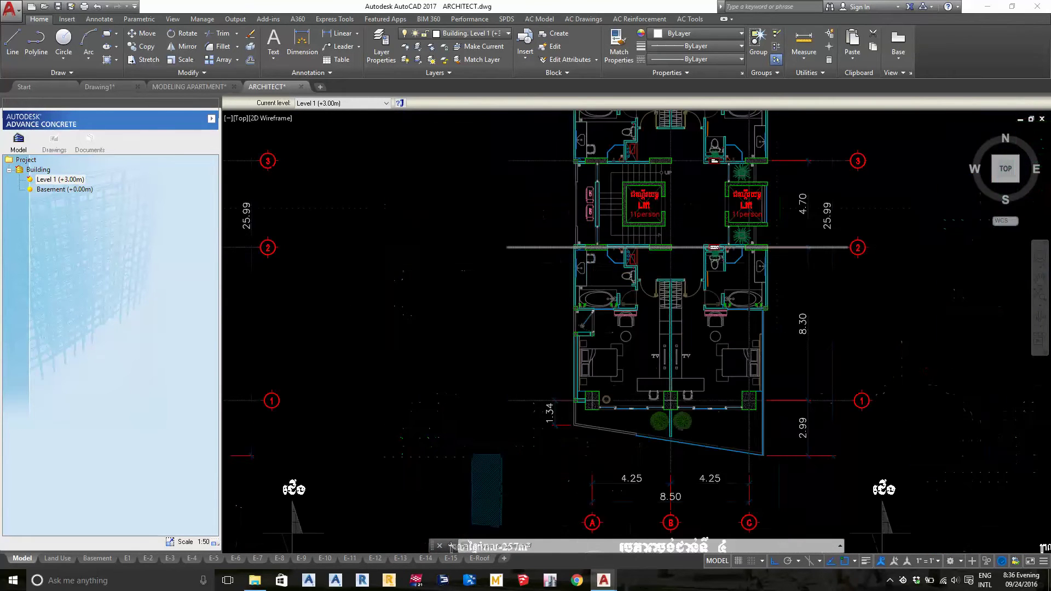
scroll(606, 350, "down", 1)
scroll(672, 306, "down", 3)
scroll(672, 307, "up", 3)
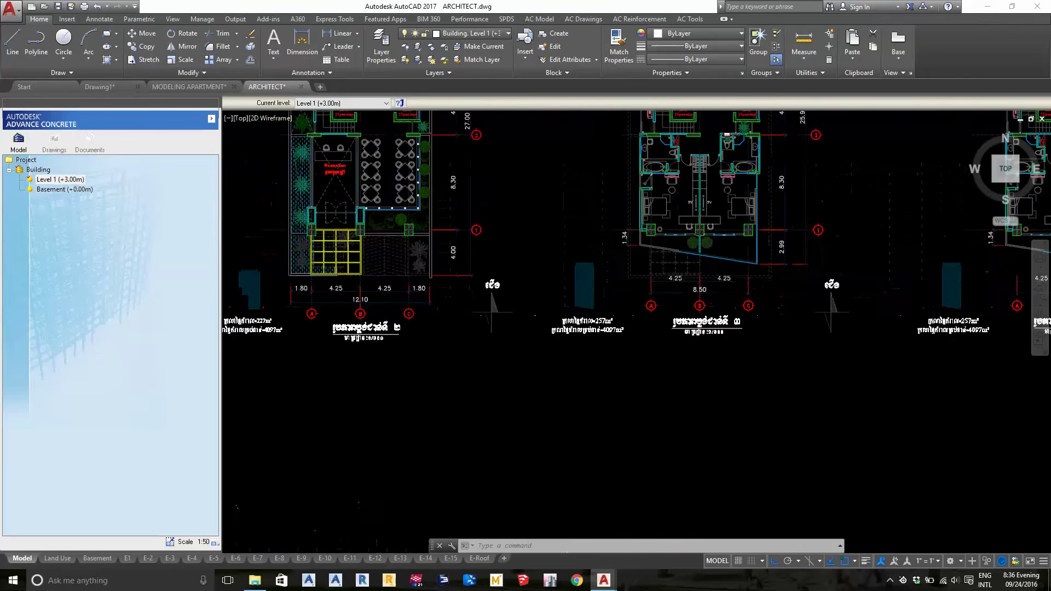
scroll(684, 274, "up", 2)
mouse_move(699, 307)
middle_mouse_down()
mouse_move(699, 366)
mouse_move(939, 292)
middle_mouse_up()
- Review the reception, toilet block and neighbouring floor plans, then return to MODELING APARTMENT
scroll(698, 366, "up", 2)
scroll(699, 365, "down", 1)
scroll(698, 366, "up", 2)
scroll(699, 365, "down", 3)
mouse_move(383, 274)
middle_mouse_down()
mouse_move(583, 274)
mouse_move(485, 274)
middle_mouse_up()
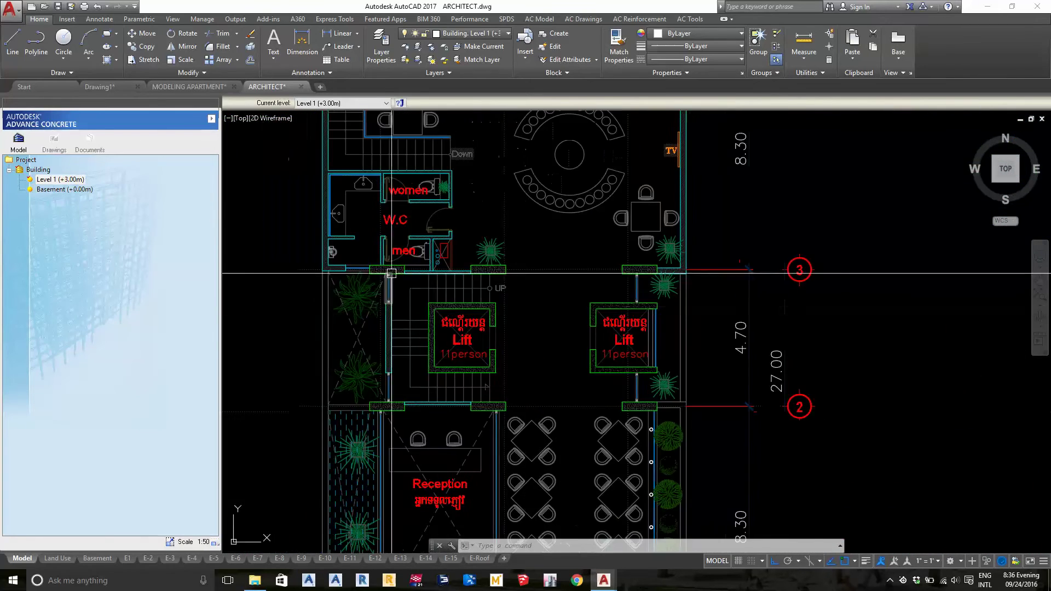
scroll(387, 275, "up", 2)
scroll(523, 241, "down", 3)
scroll(523, 241, "down", 3)
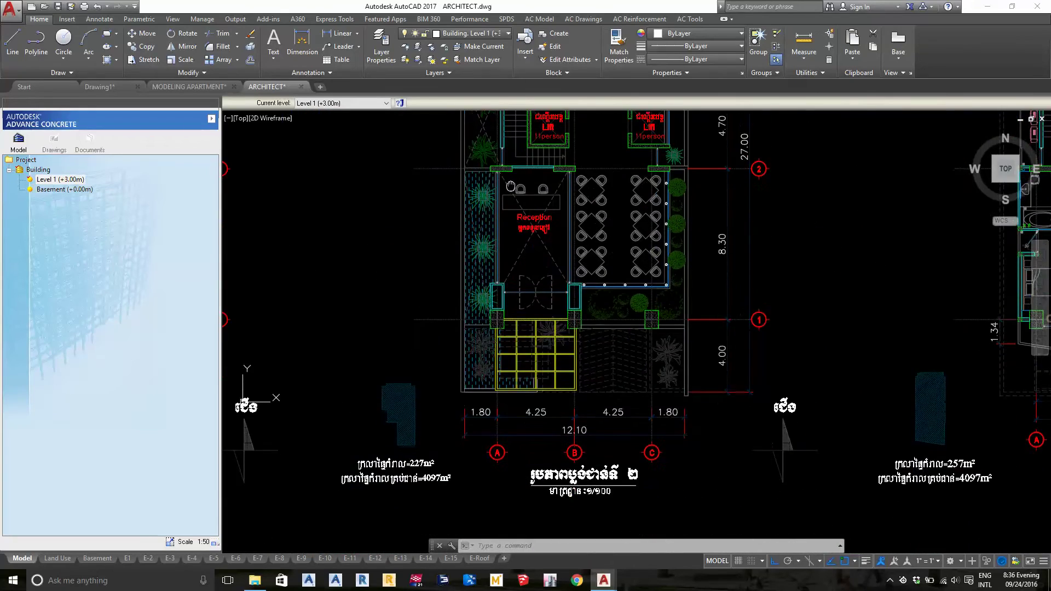
middle_click_drag(713, 318, 996, 402)
scroll(996, 401, "down", 1)
scroll(770, 227, "up", 1)
scroll(769, 226, "up", 3)
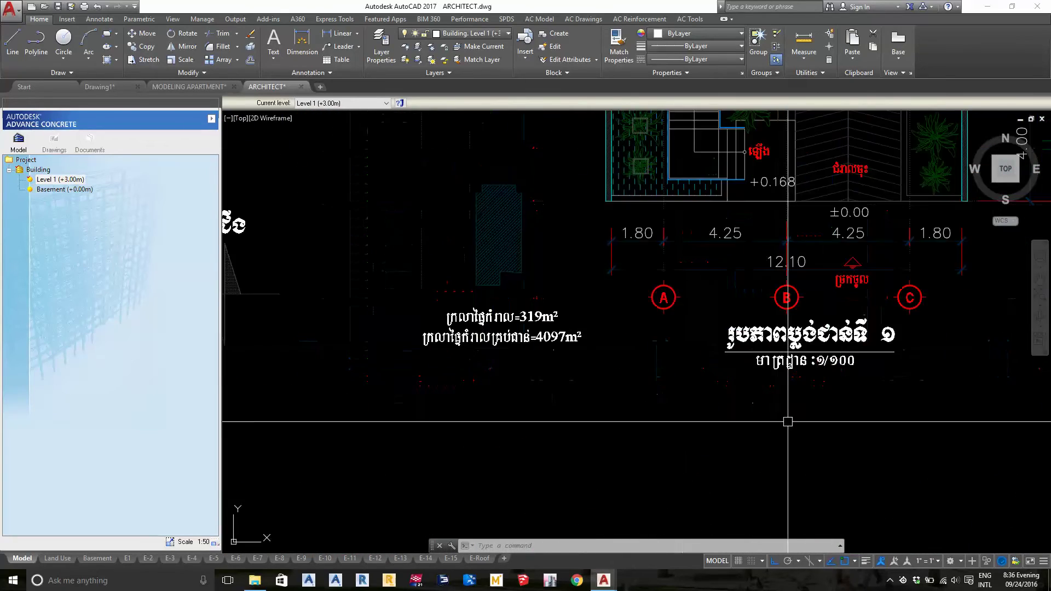
scroll(769, 227, "down", 4)
scroll(769, 227, "up", 4)
scroll(770, 227, "up", 1)
scroll(563, 144, "down", 4)
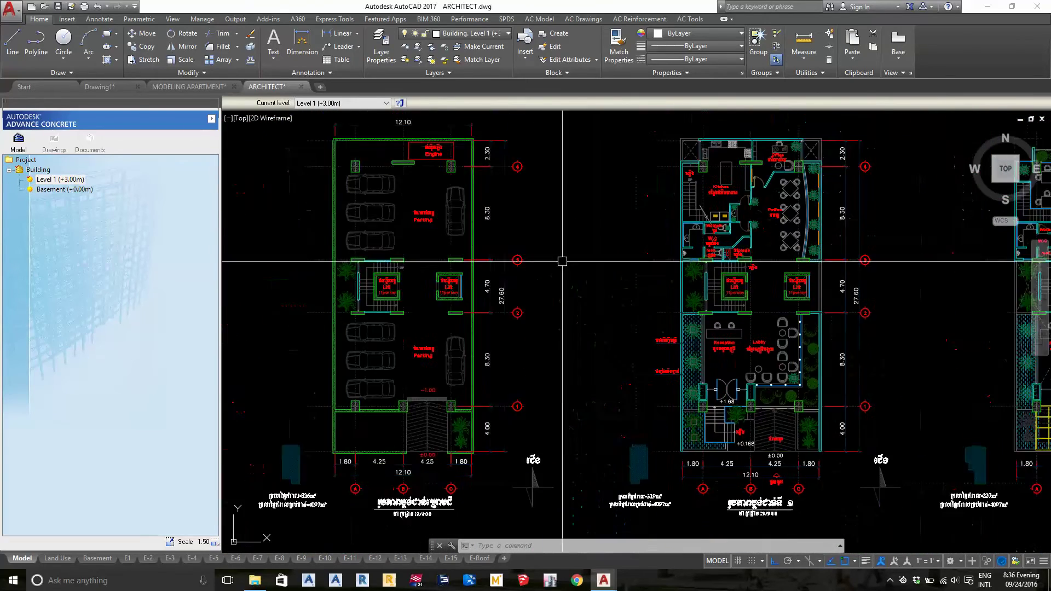
left_click(181, 87)
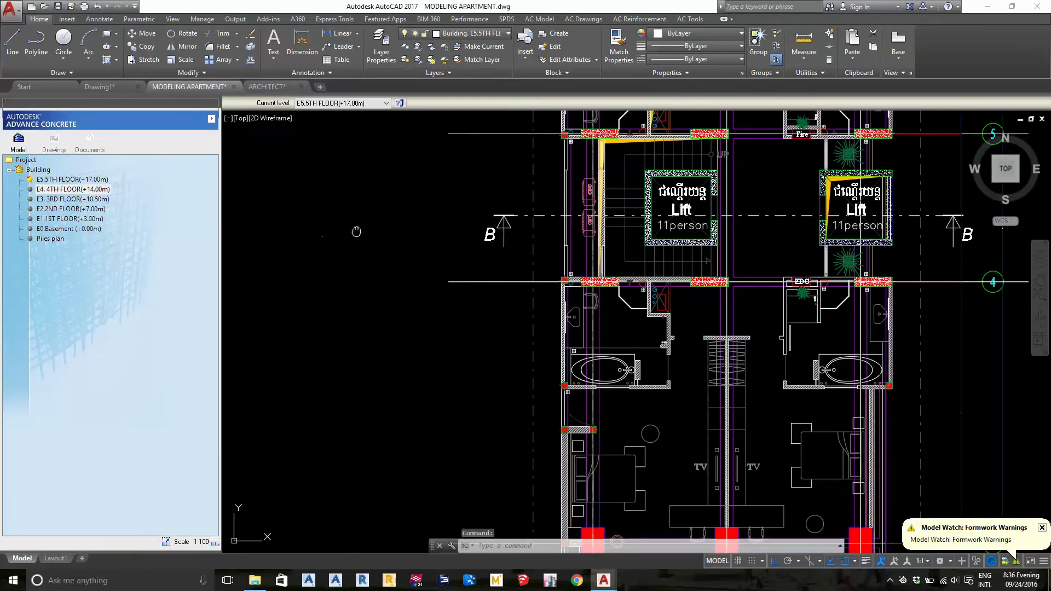
- Trace a rectangle from the inner wall corner around the lift shaft opening
scroll(599, 134, "up", 4)
scroll(657, 337, "down", 1)
scroll(656, 337, "down", 2)
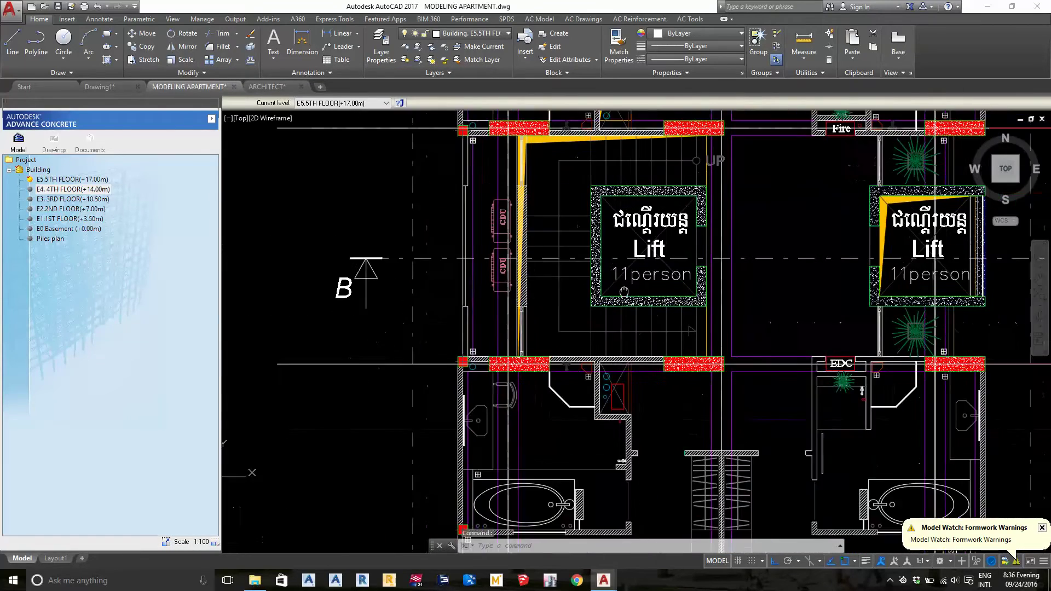
scroll(443, 159, "down", 1)
scroll(524, 300, "up", 2)
scroll(600, 368, "up", 1)
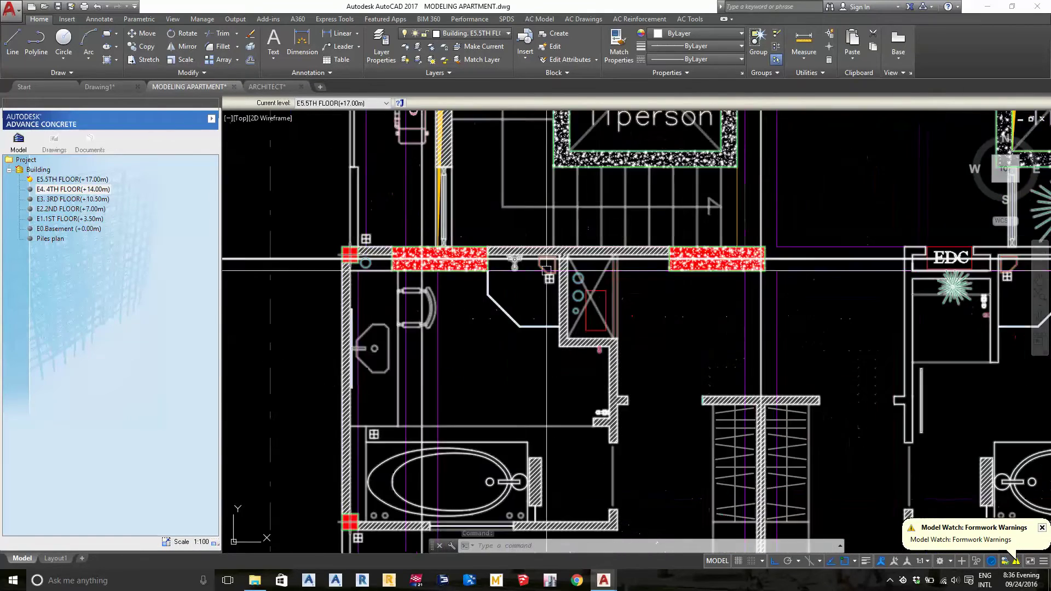
scroll(599, 369, "up", 1)
scroll(662, 247, "up", 3)
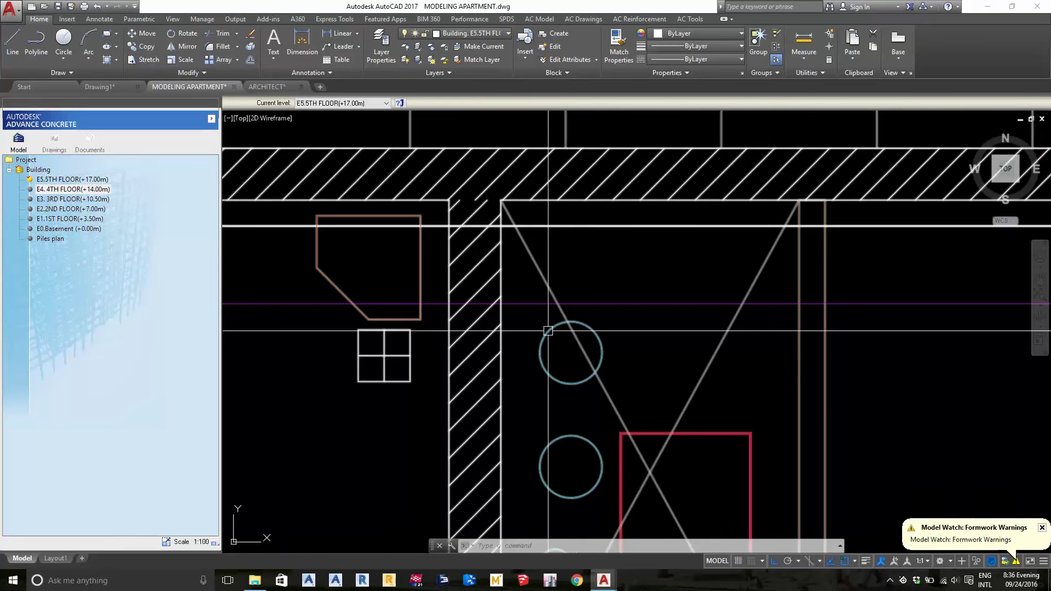
type("REC")
key("Return")
left_click(501, 201)
scroll(523, 250, "down", 3)
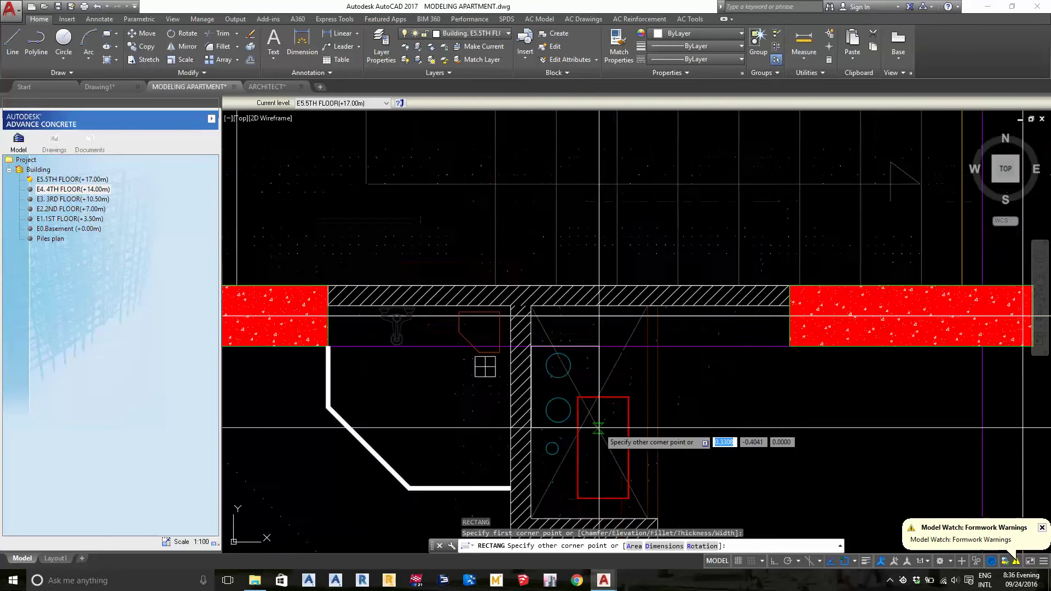
scroll(627, 446, "up", 2)
mouse_move(638, 270)
middle_mouse_down()
mouse_move(661, 363)
mouse_move(657, 242)
middle_mouse_up()
scroll(647, 422, "up", 2)
left_click(651, 371)
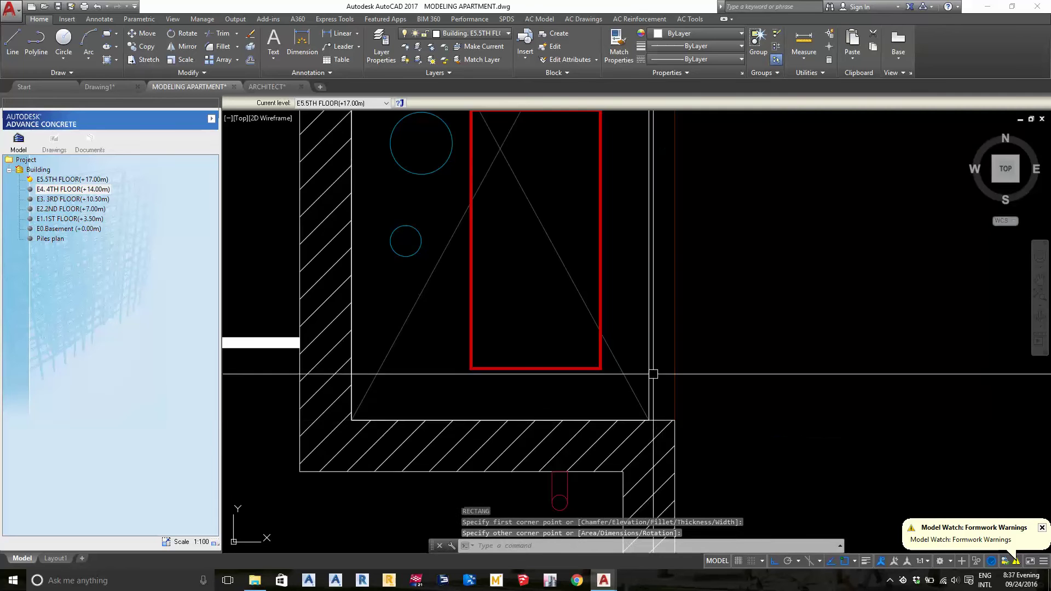
scroll(610, 346, "down", 4)
middle_click_drag(609, 346, 611, 383)
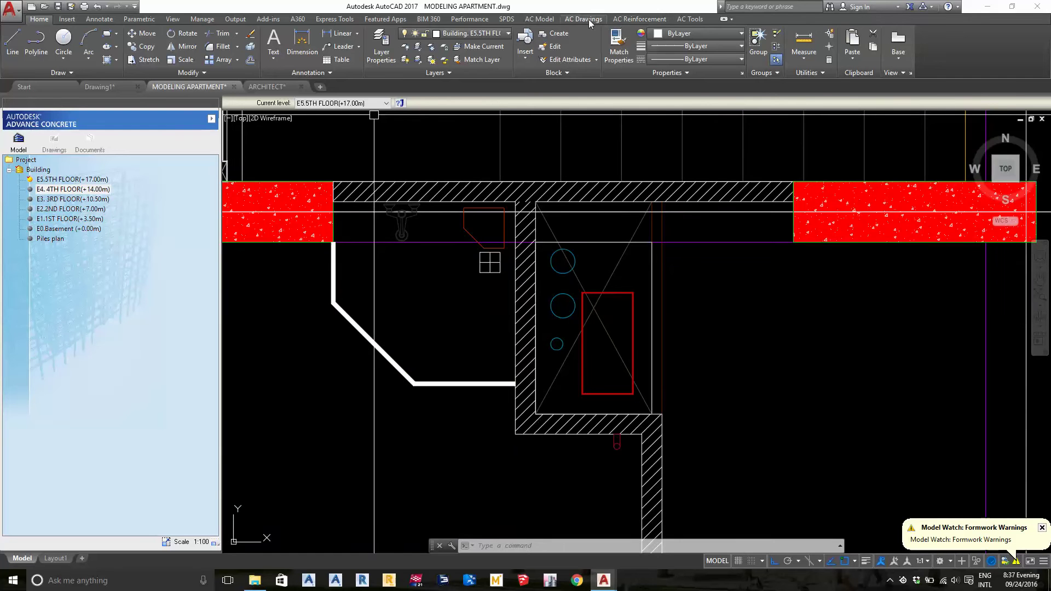
- Convert the traced rectangle from a polyline into a slab hole with AC Model Convert
left_click(539, 19)
left_click(188, 55)
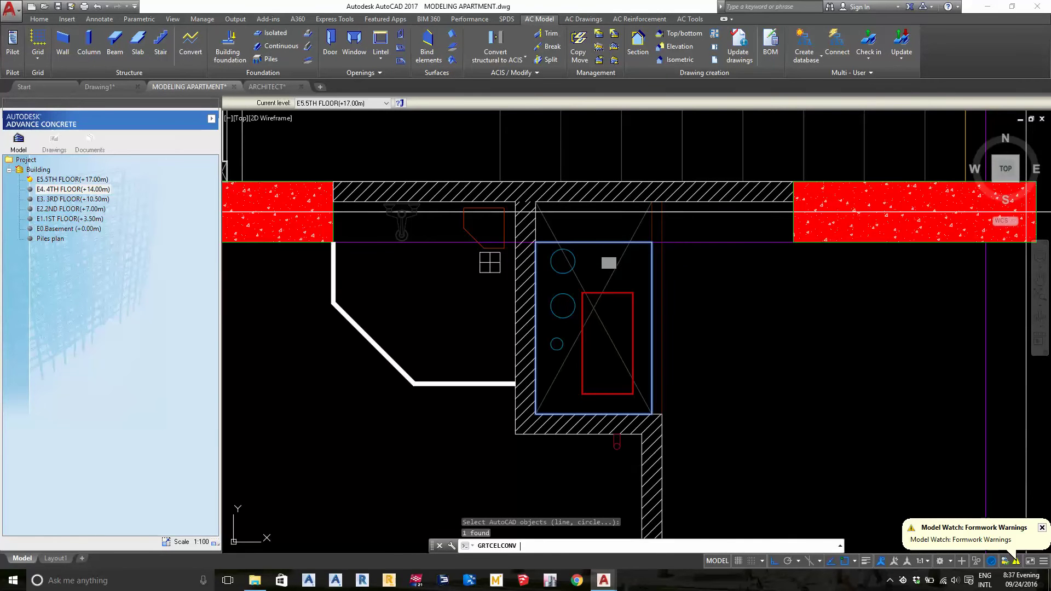
key("Return")
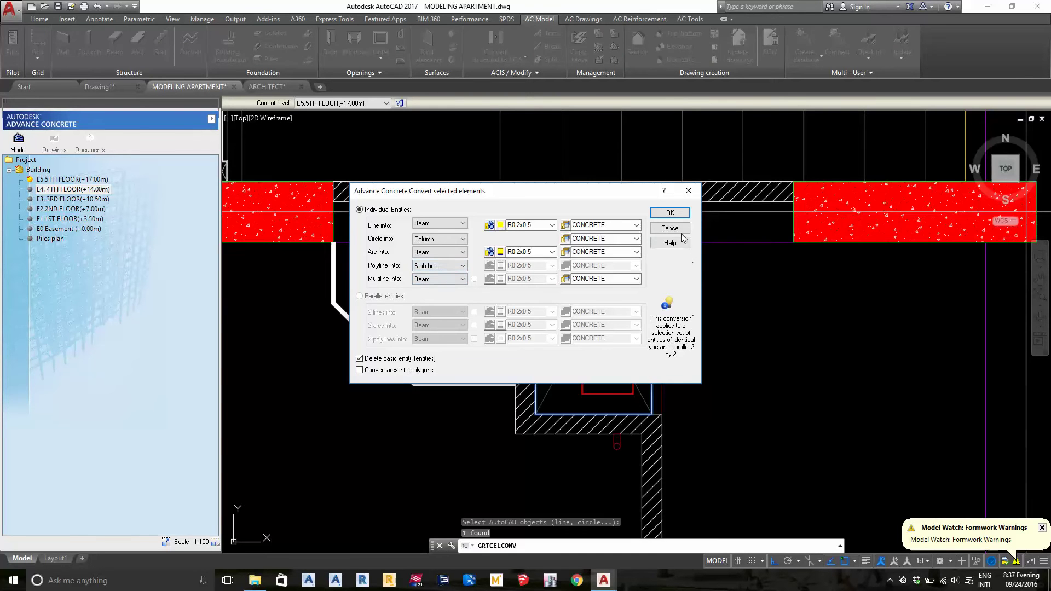
left_click(669, 212)
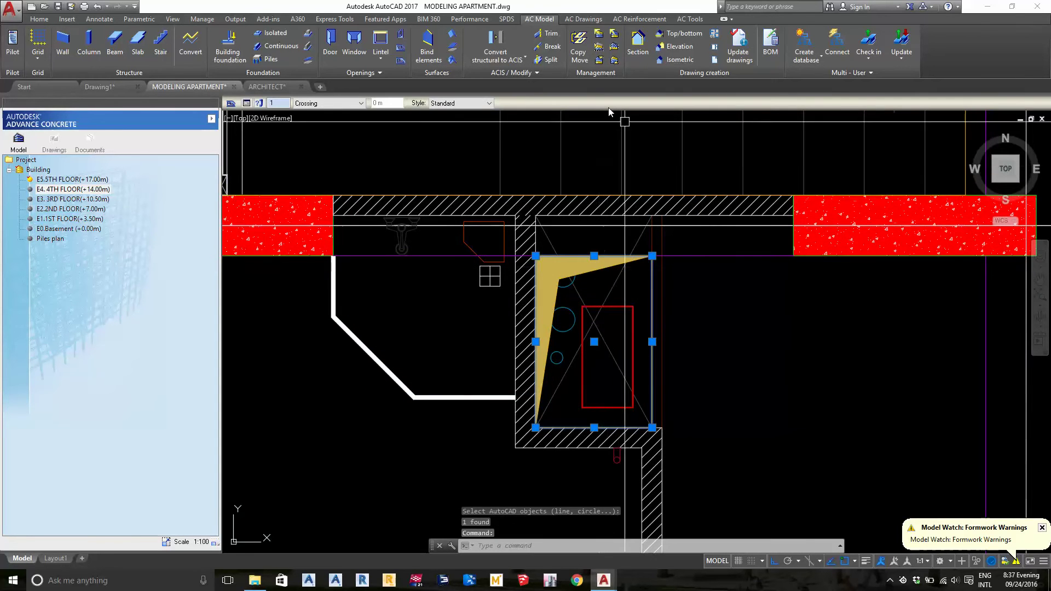
left_click(583, 42)
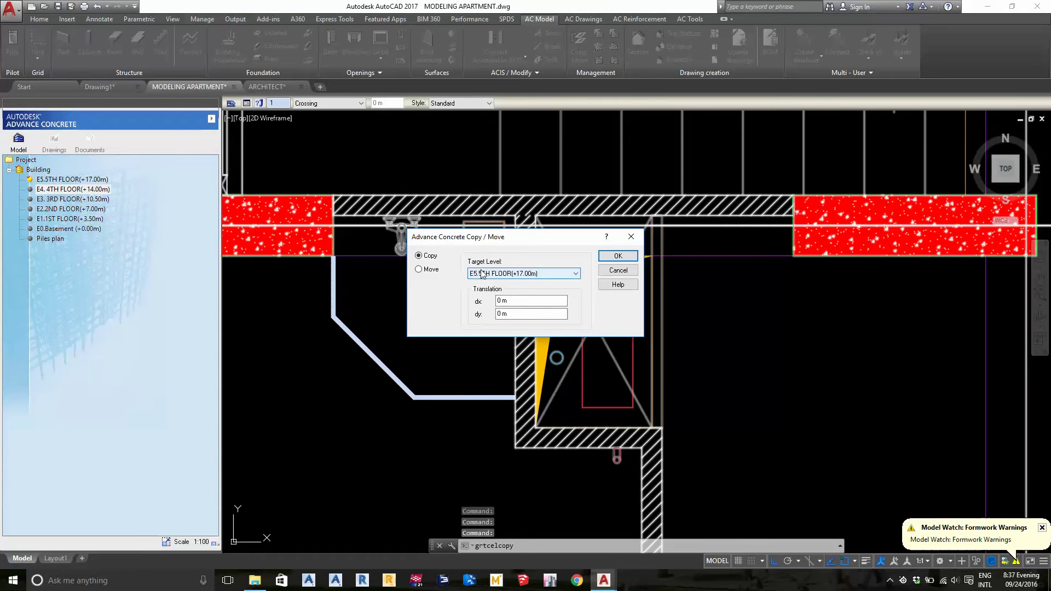
- Copy the slab hole to target level E3.3RD FLOOR (+10.50m)
left_click(482, 274)
left_click(477, 292)
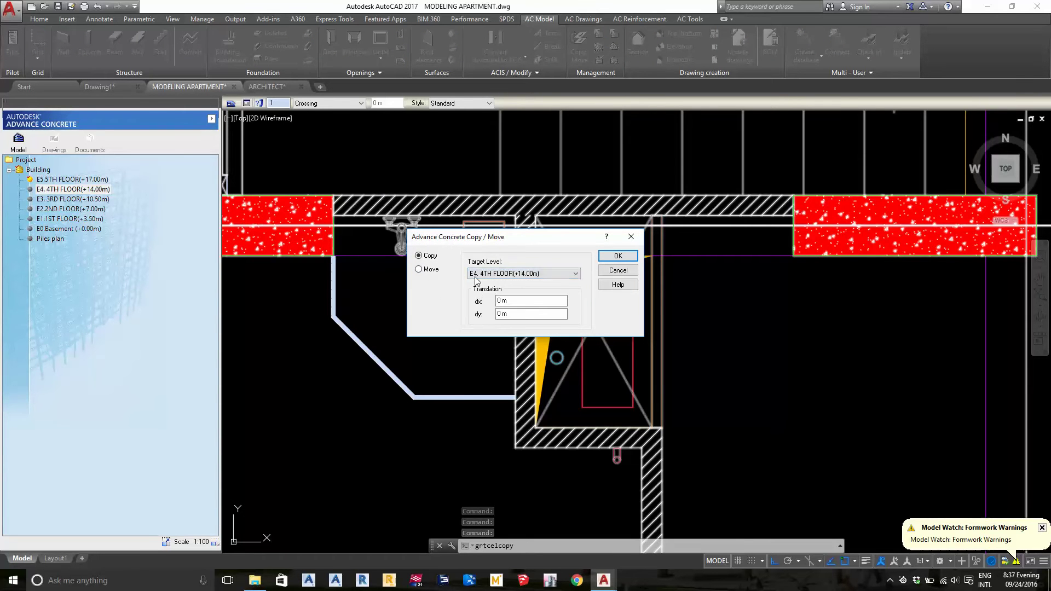
left_click(493, 297)
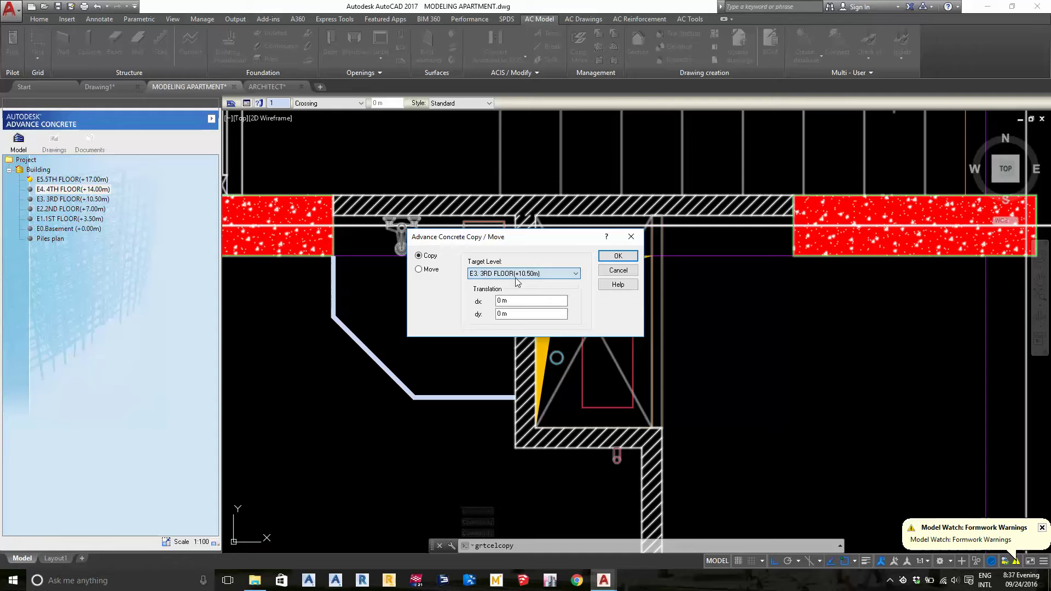
left_click(618, 256)
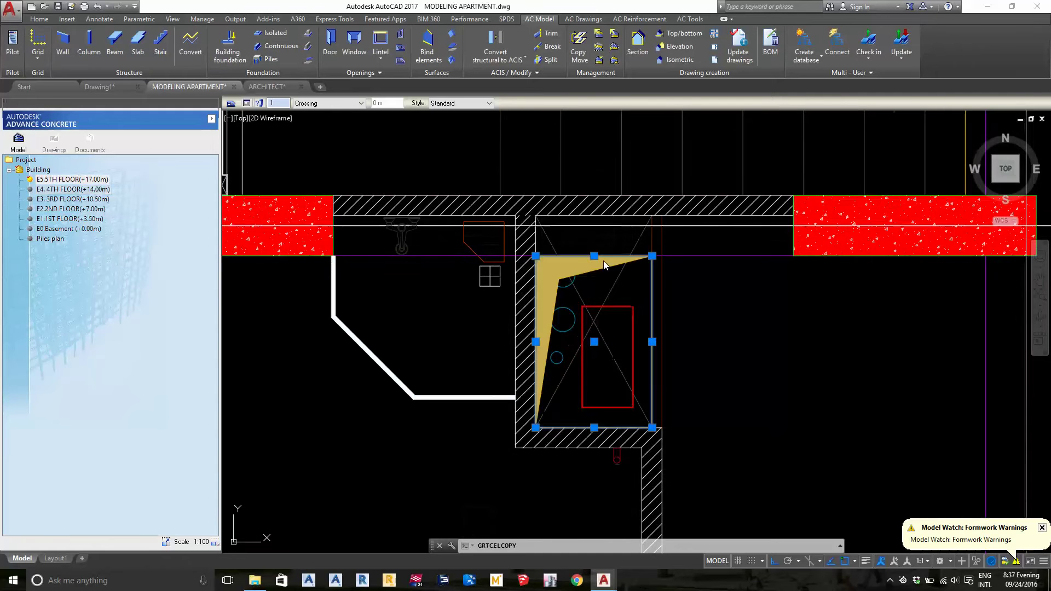
- Try copying the slab hole to E2.2ND FLOOR (+7.00m), then dismiss the openings warning
left_click(599, 52)
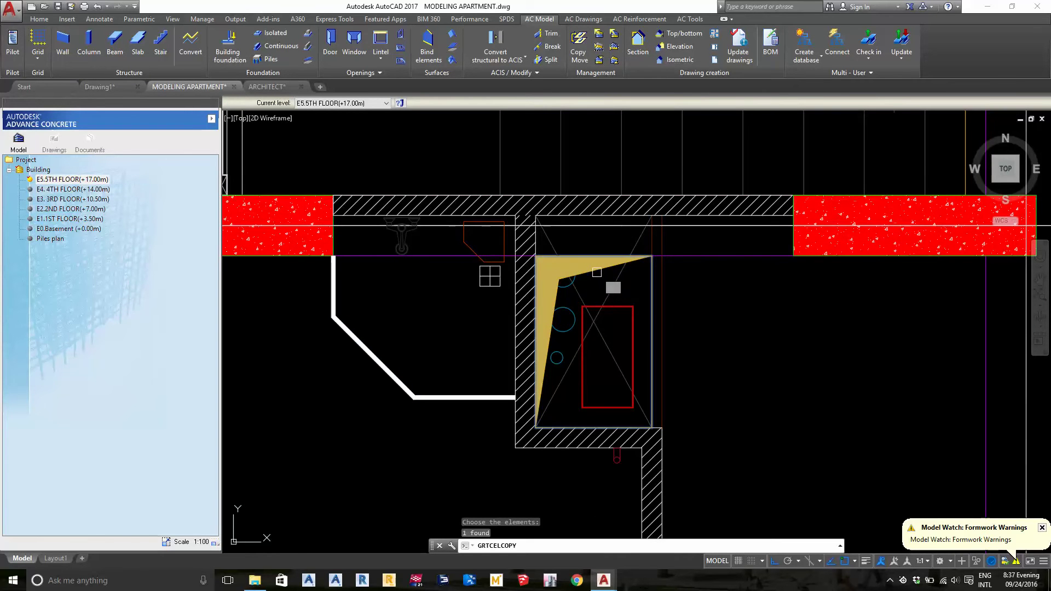
key("Return")
left_click(506, 273)
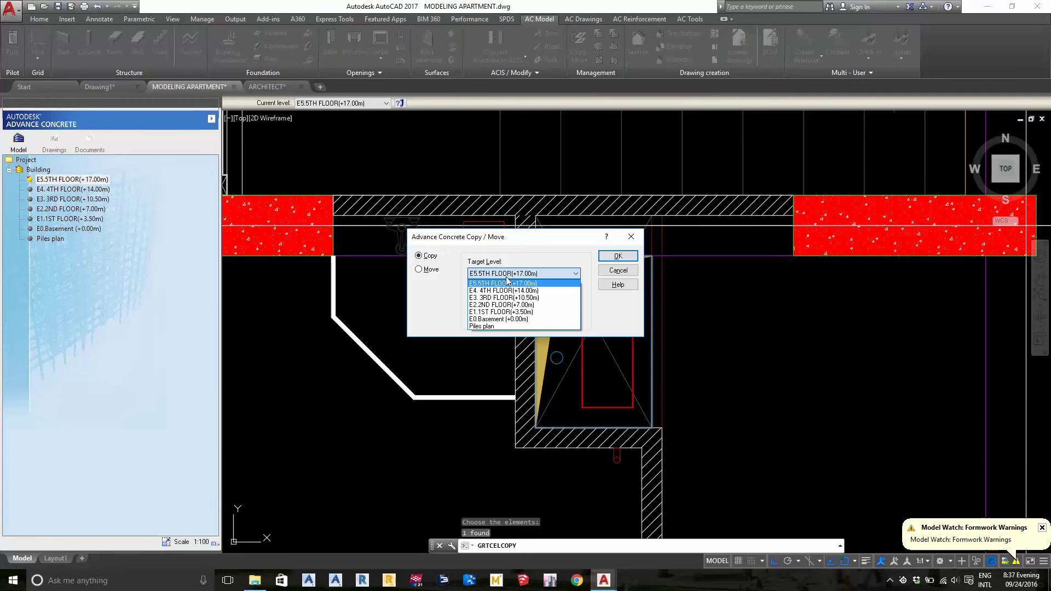
left_click(497, 306)
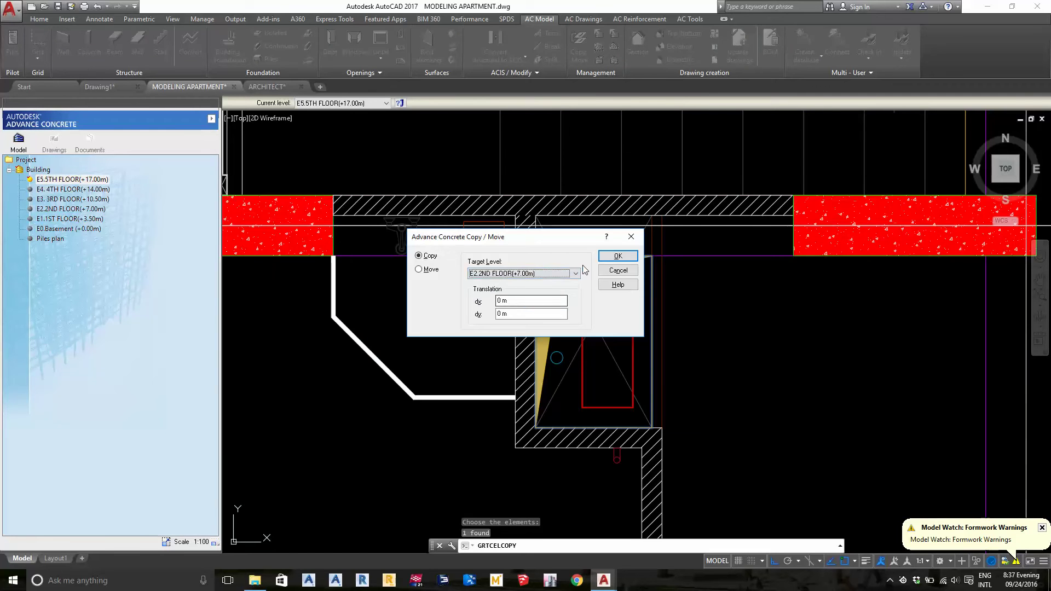
left_click(611, 261)
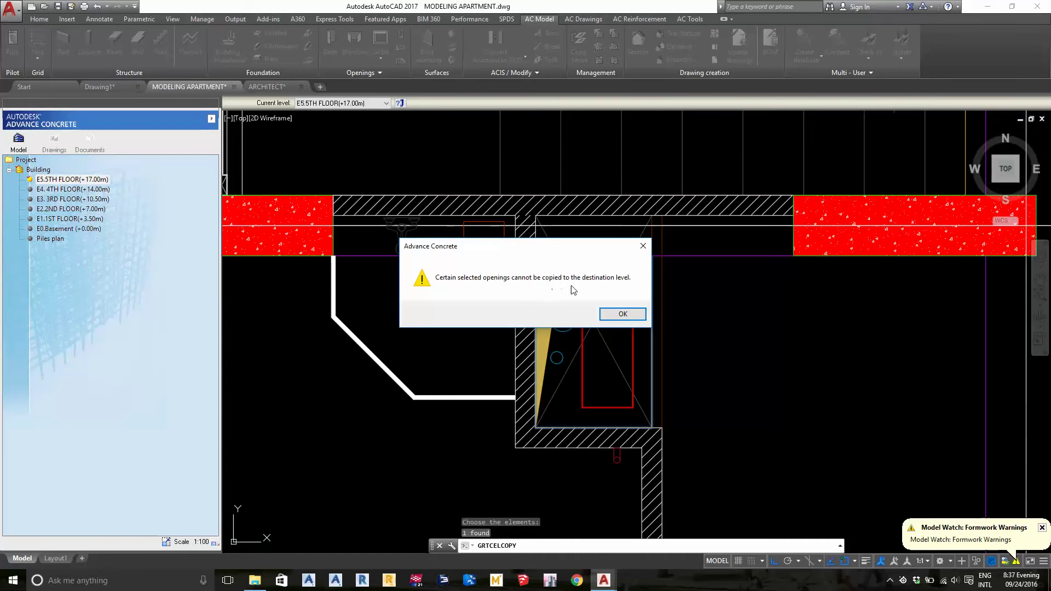
key("Return")
key("Escape")
key("Escape")
- Window-select the opening and retry copying it to E2.2ND FLOOR (+7.00m), dismissing the warning
left_click(452, 243)
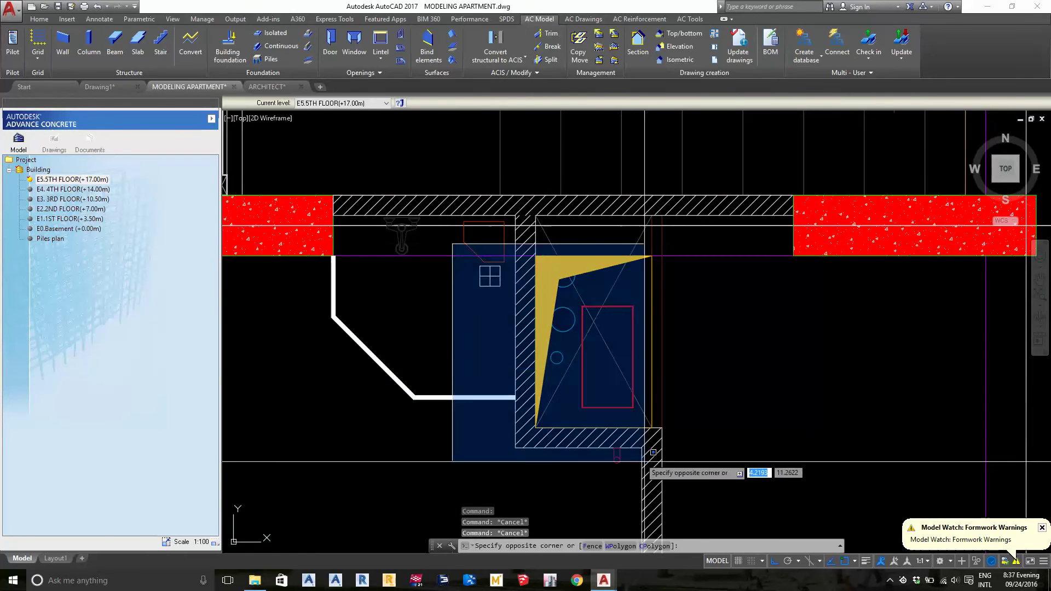
left_click(644, 462)
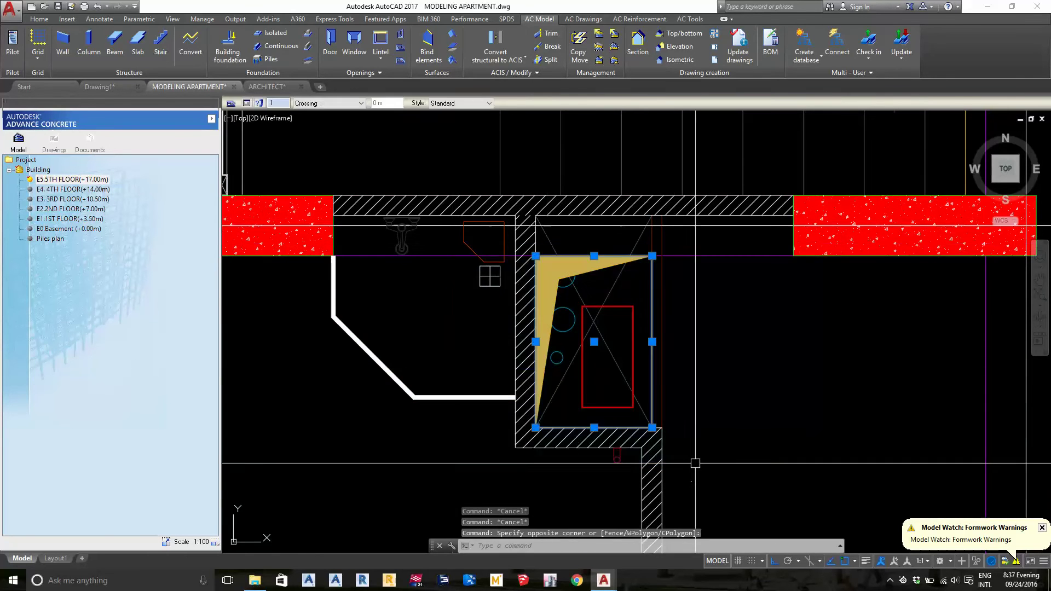
left_click(583, 43)
left_click(522, 273)
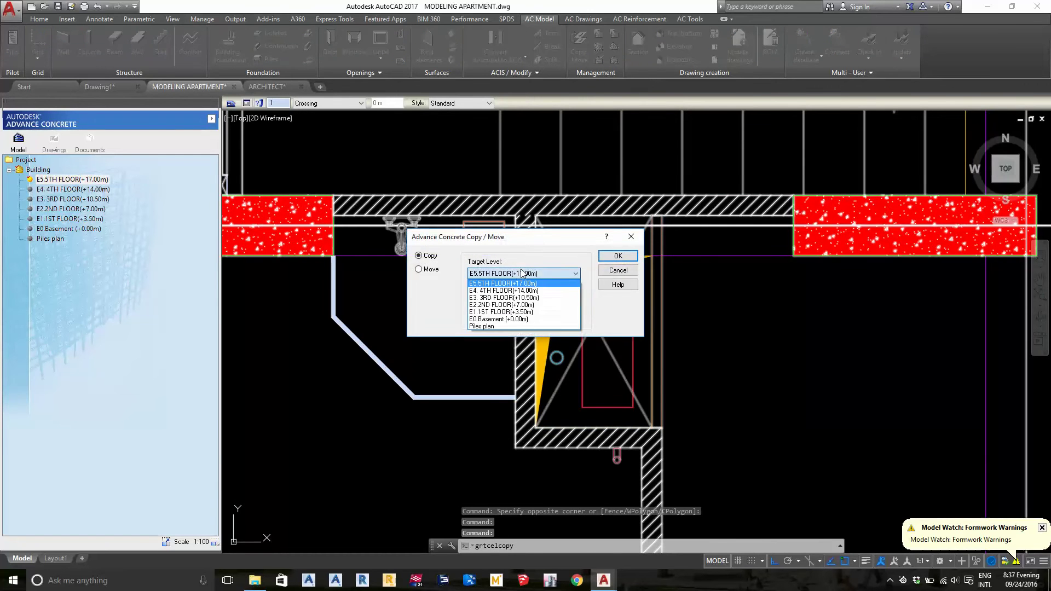
left_click(512, 305)
left_click(617, 256)
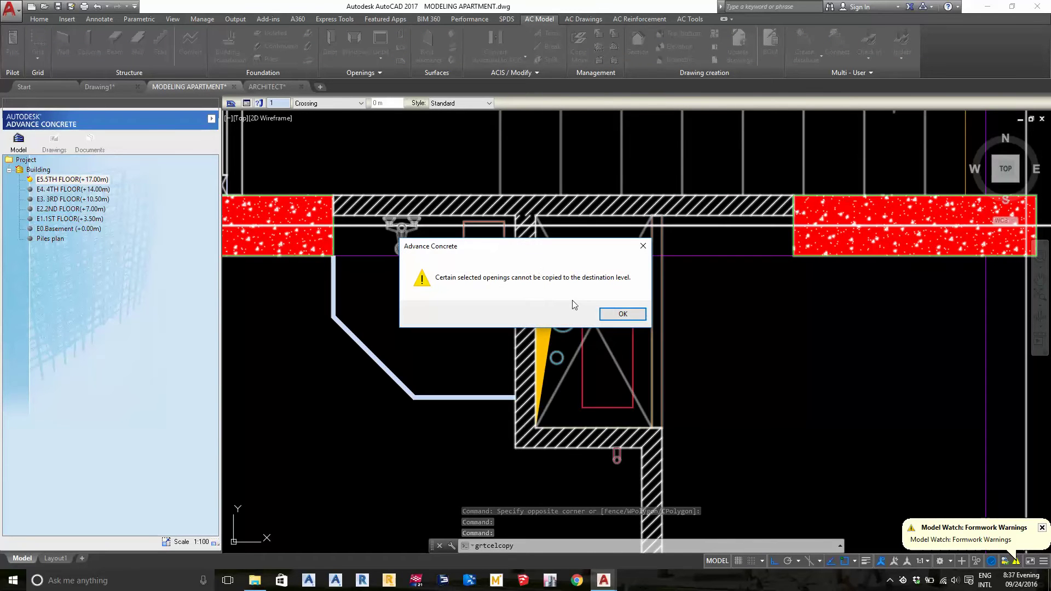
left_click(612, 315)
- Switch the current level between the 4th and 5th floors to compare their plans
double_click(68, 190)
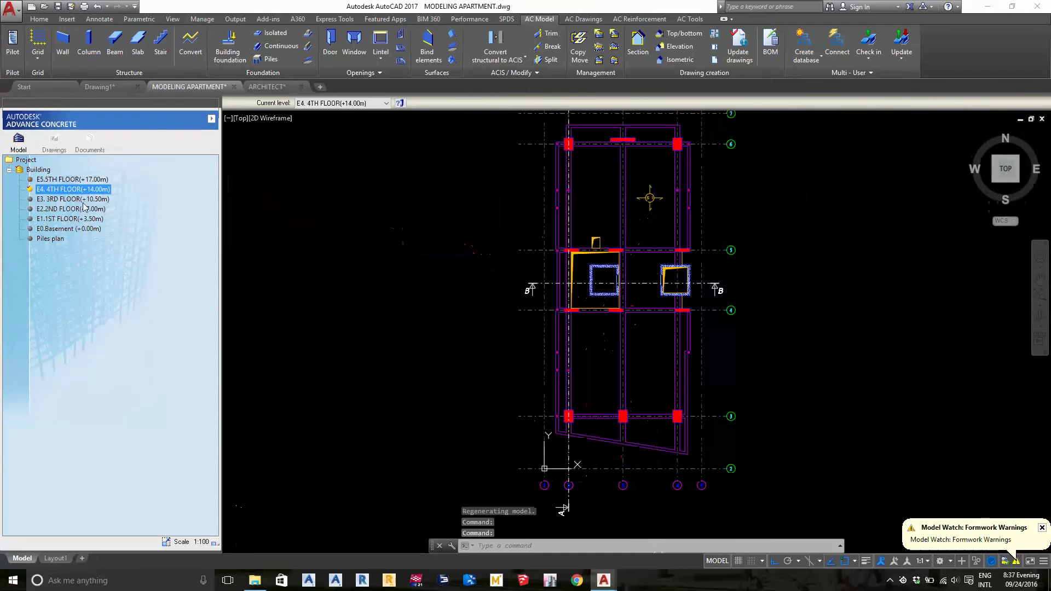
scroll(476, 340, "up", 3)
middle_click_drag(596, 249, 595, 268)
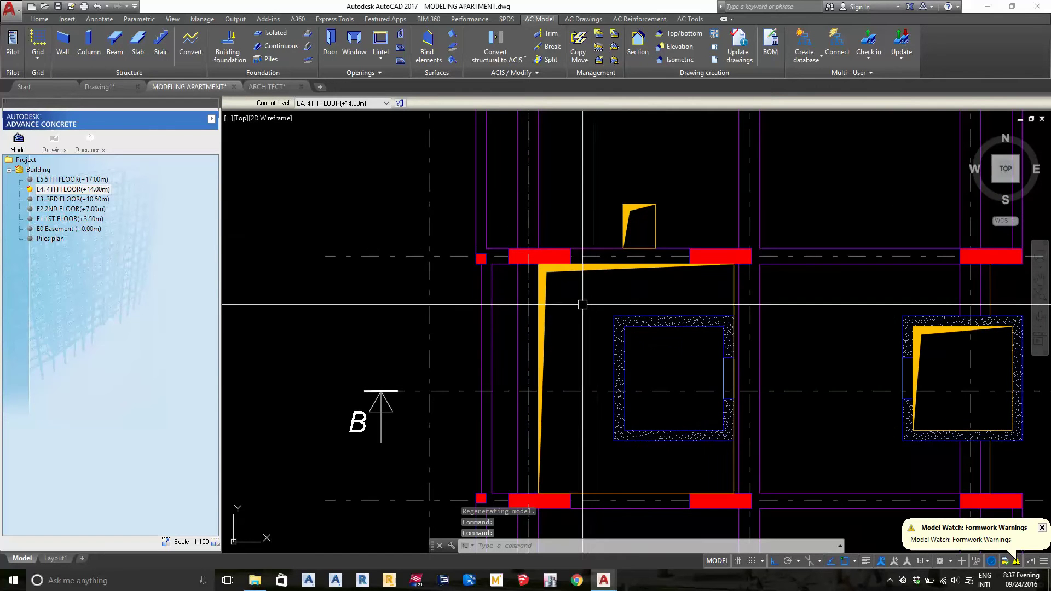
left_click(611, 187)
middle_click_drag(554, 228, 541, 284)
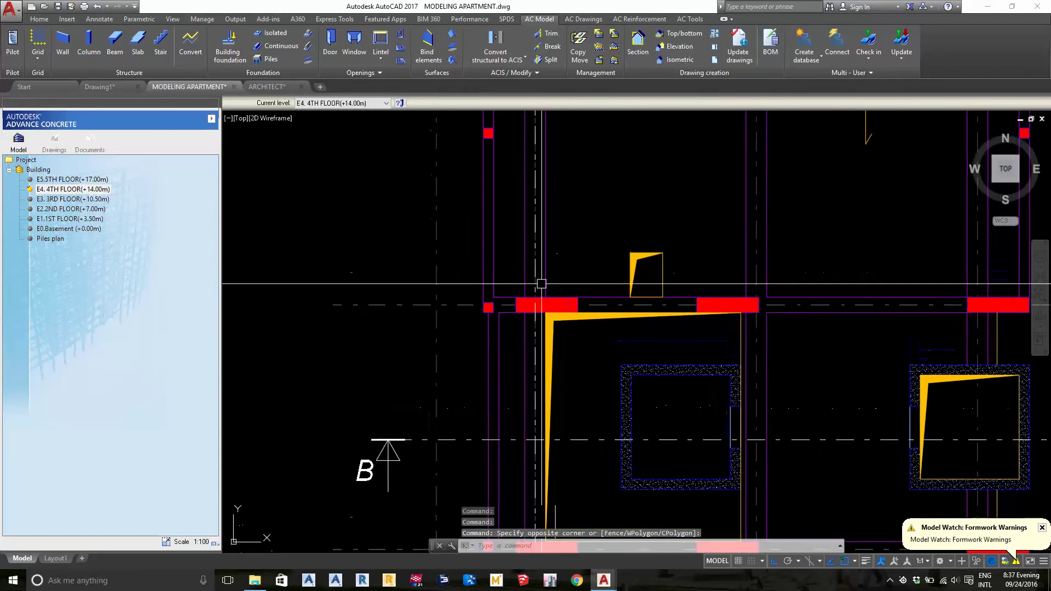
double_click(53, 181)
scroll(488, 277, "down", 2)
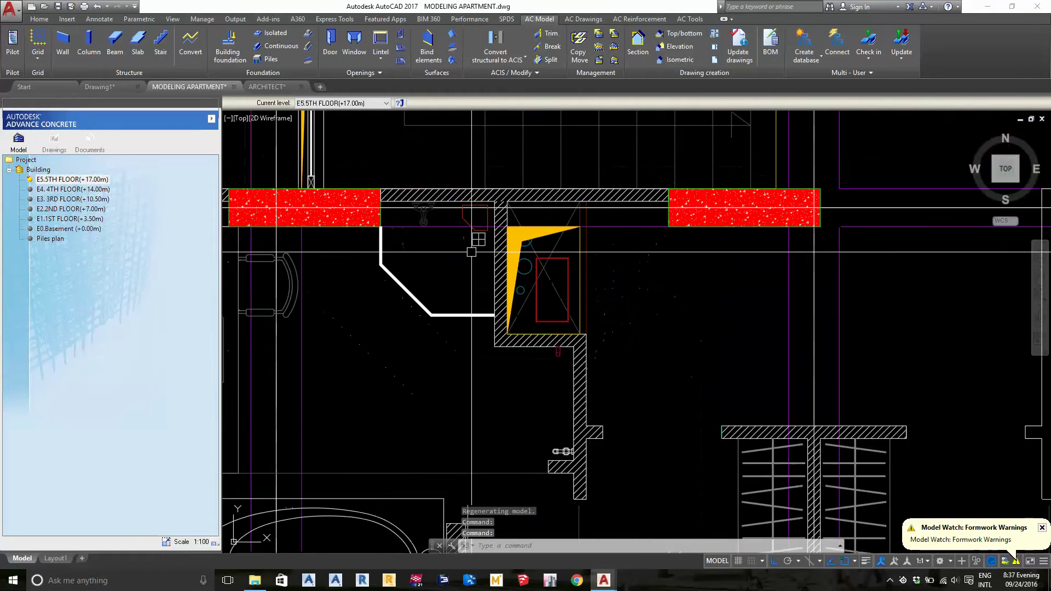
scroll(491, 319, "down", 3)
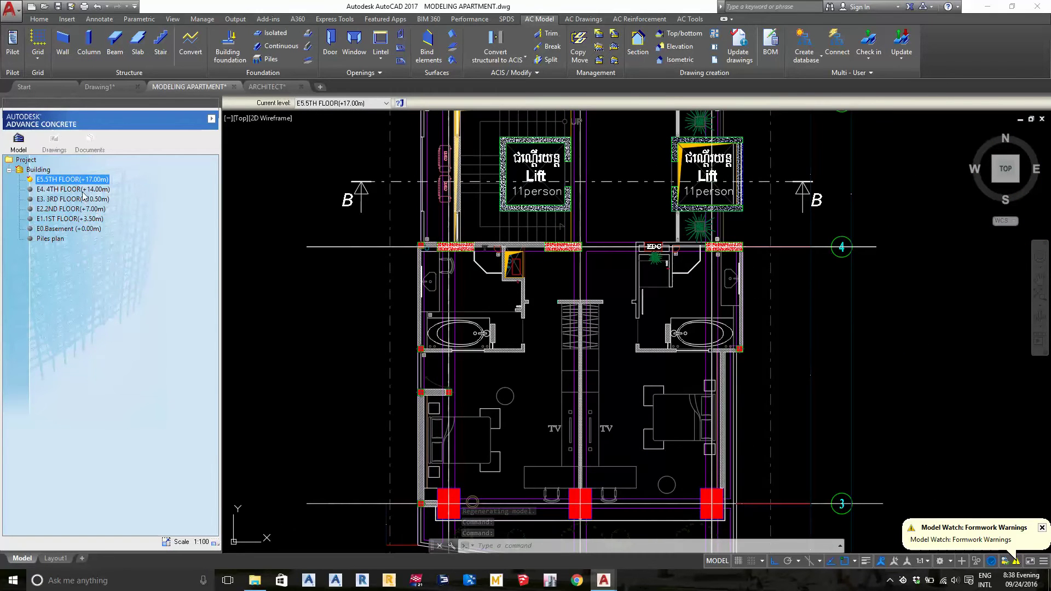
double_click(73, 189)
scroll(570, 209, "down", 2)
scroll(498, 278, "up", 3)
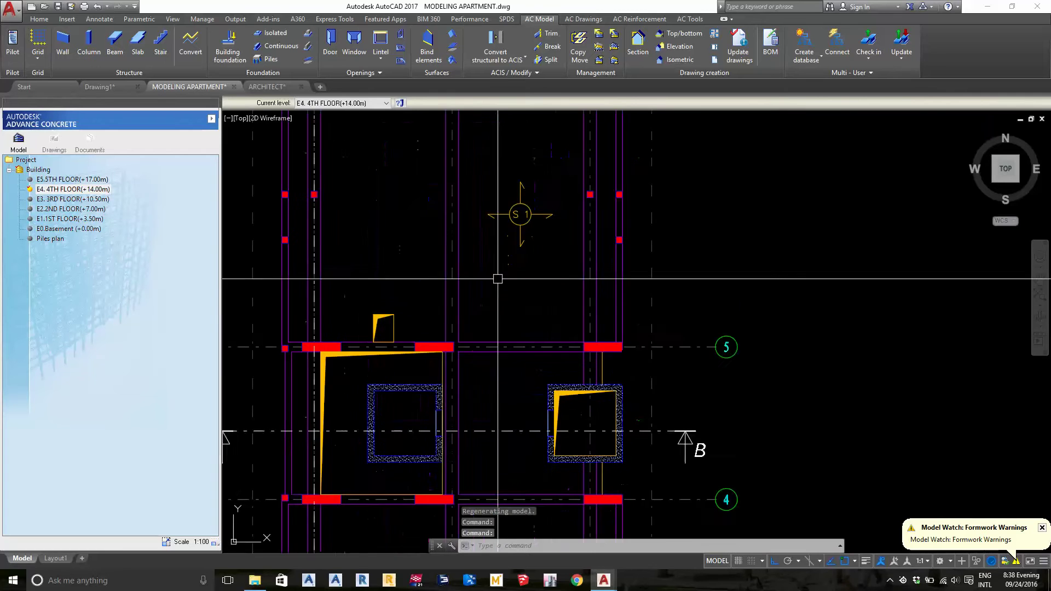
middle_click_drag(498, 279, 511, 336)
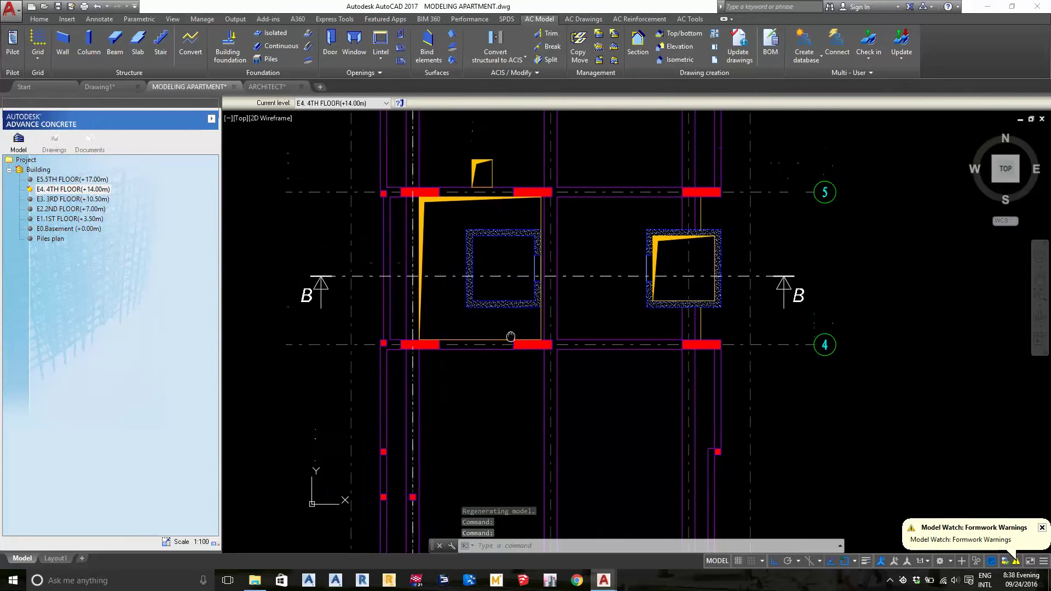
middle_click_drag(493, 274, 492, 286)
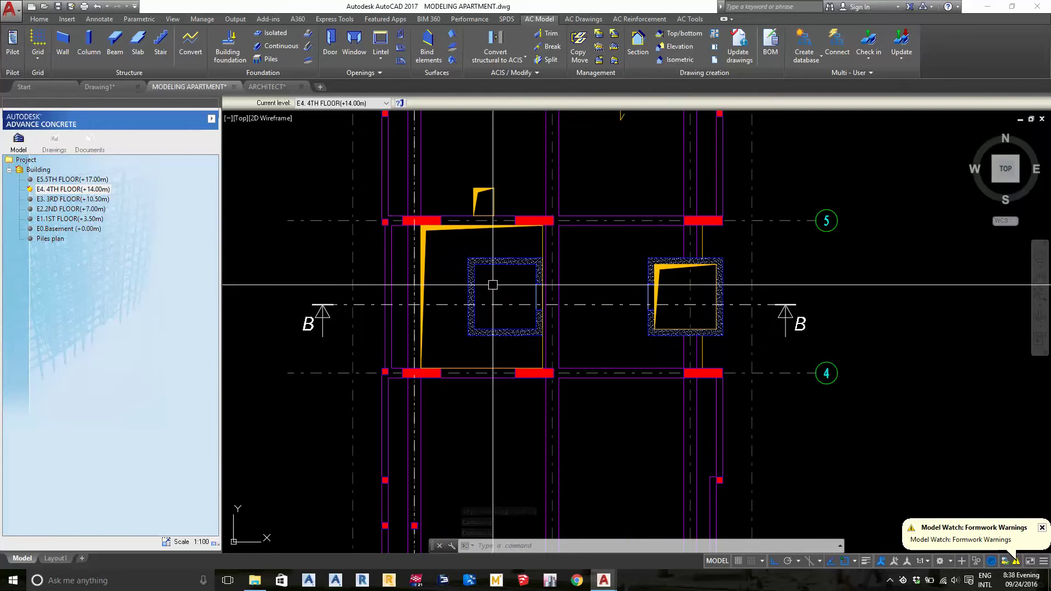
- Make the 3rd, then 2nd floor current, and return to the 4th floor
double_click(73, 199)
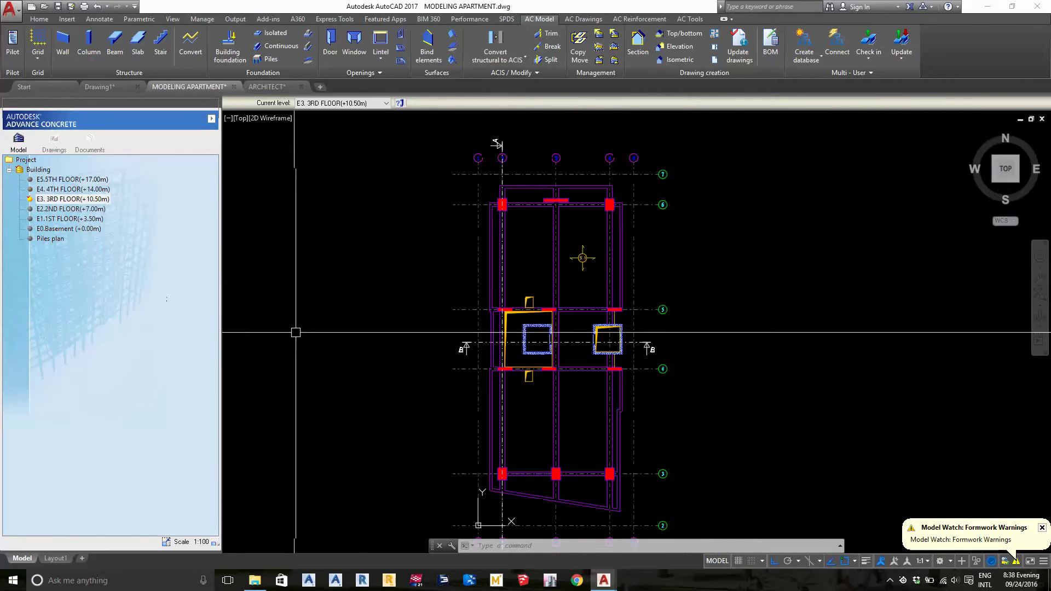
scroll(450, 341, "up", 2)
double_click(67, 210)
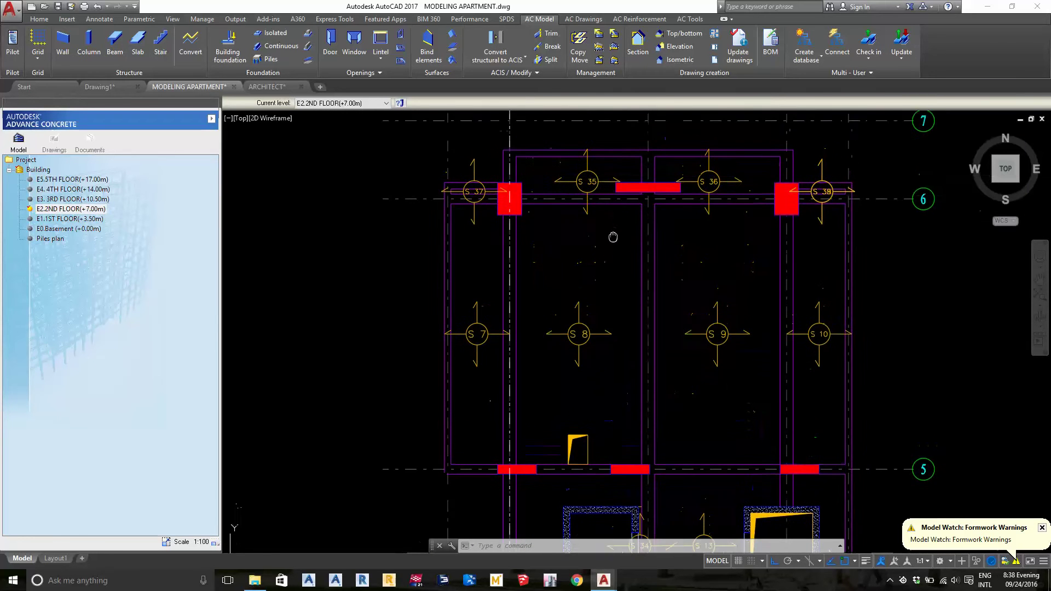
double_click(74, 190)
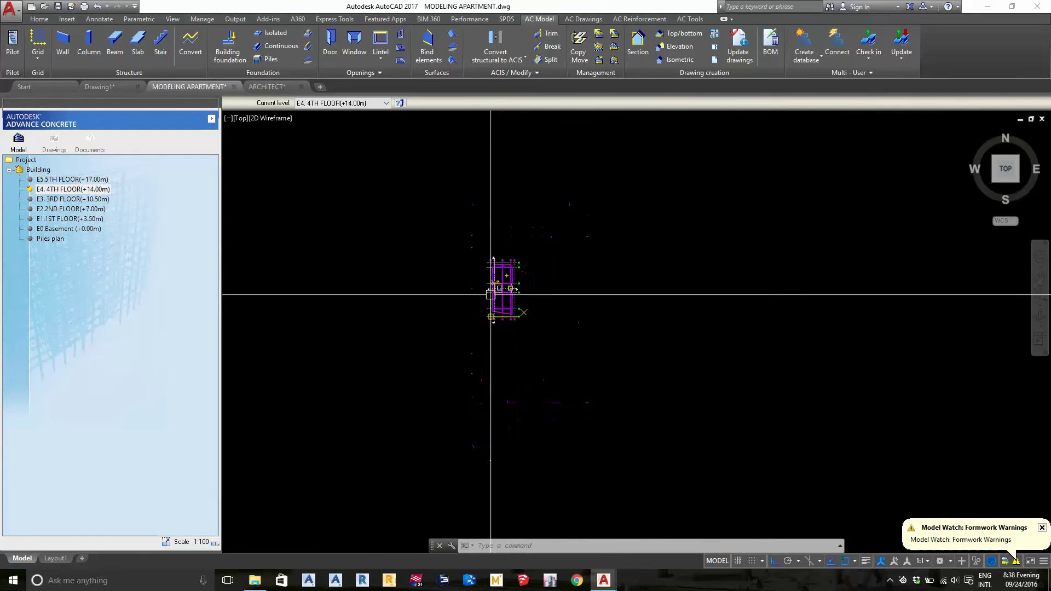
- Cancel a stray selection and frame the 4th-floor plan around grid lines 4 to 7
scroll(387, 312, "up", 3)
scroll(542, 244, "up", 3)
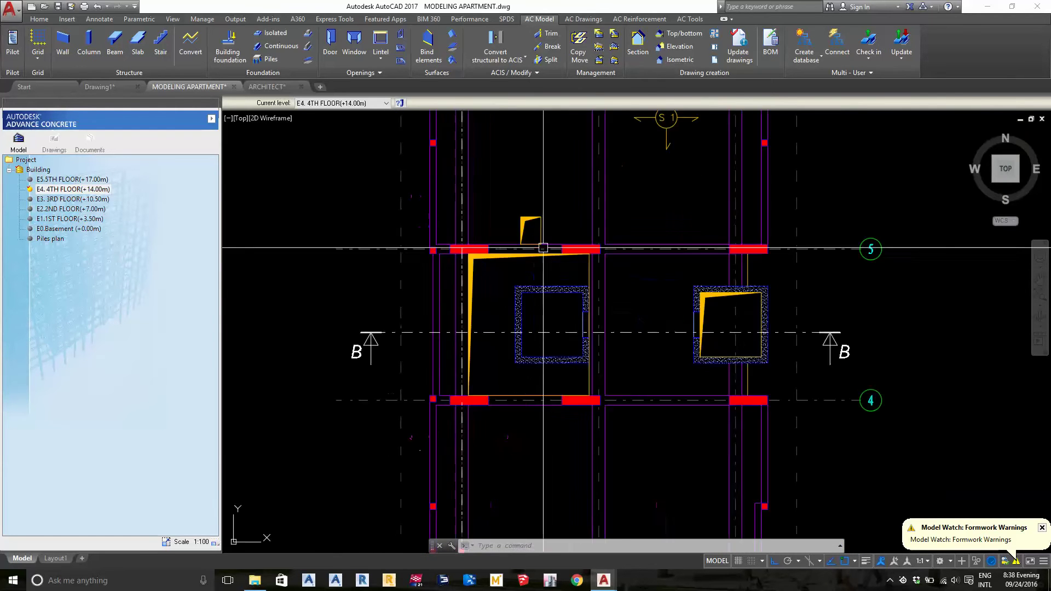
scroll(476, 215, "up", 2)
left_click(475, 215)
key("Escape")
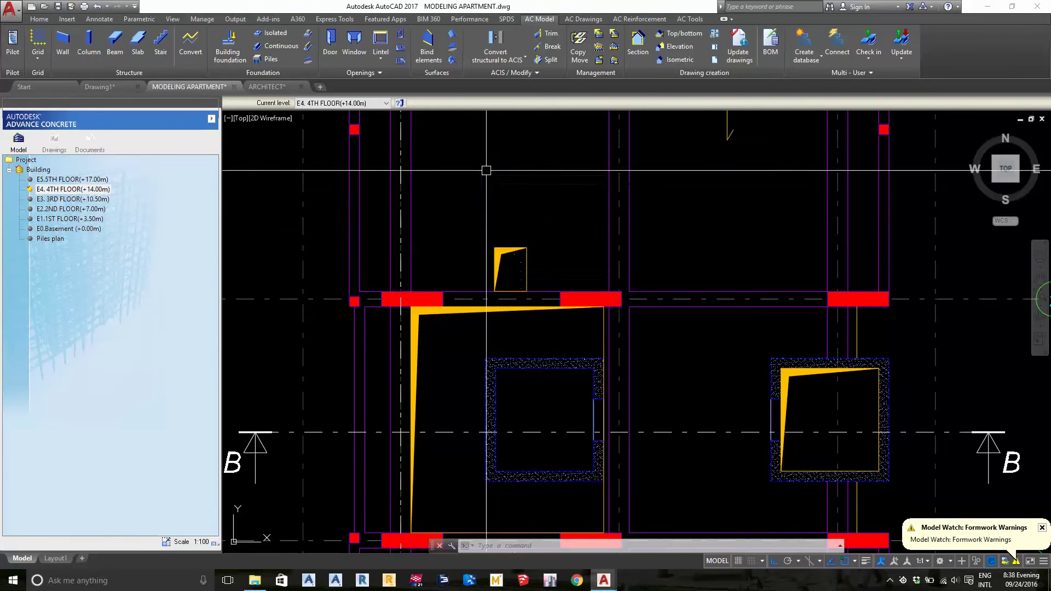
scroll(599, 200, "down", 4)
scroll(475, 307, "up", 4)
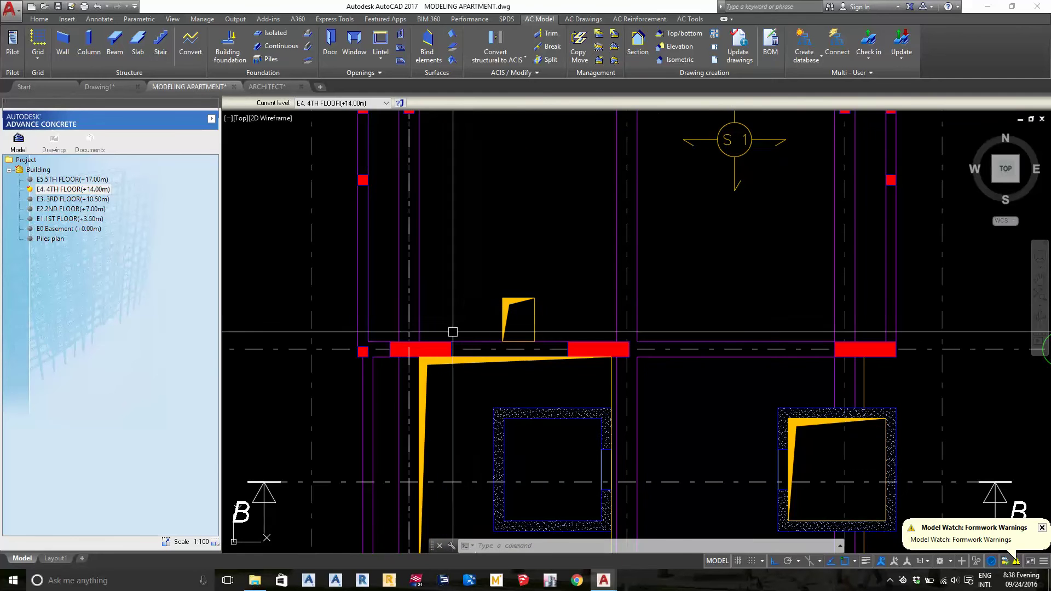
scroll(516, 349, "down", 4)
scroll(515, 344, "up", 2)
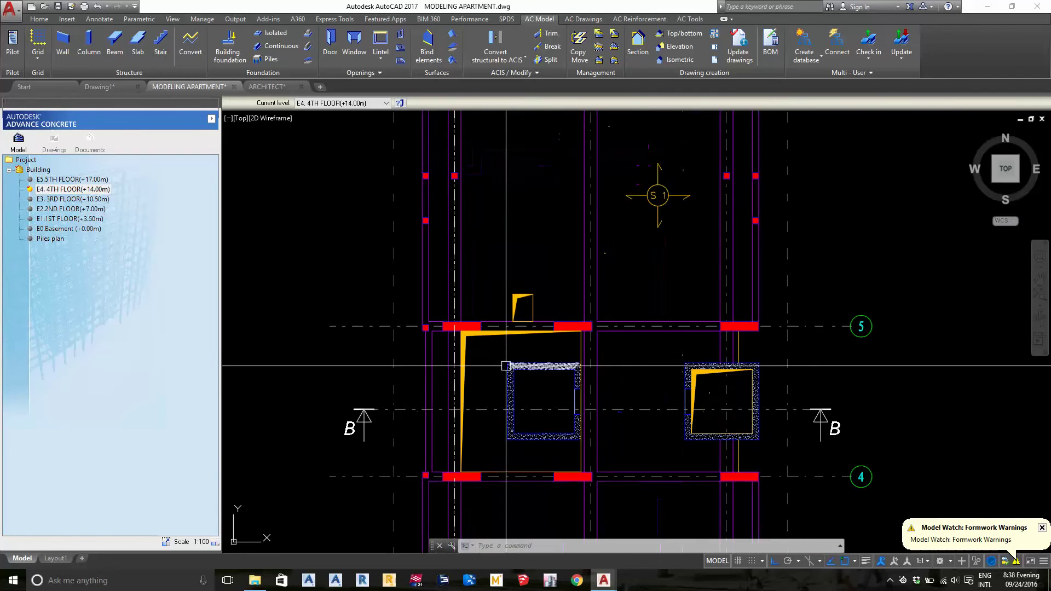
scroll(505, 358, "up", 2)
scroll(509, 323, "down", 3)
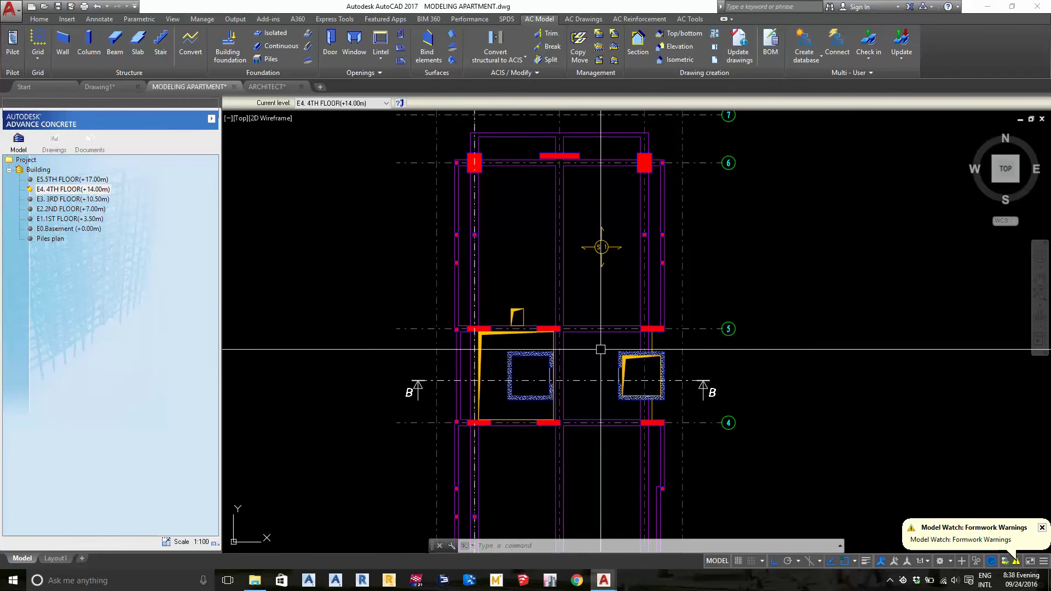
scroll(600, 349, "up", 2)
scroll(603, 355, "down", 2)
middle_click_drag(603, 294, 585, 319)
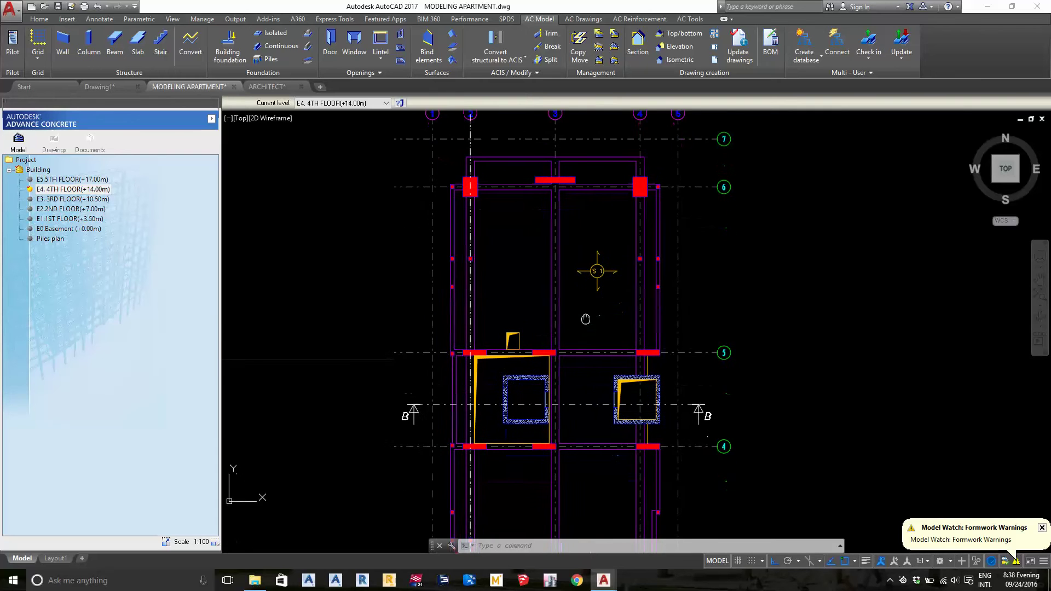
- Return to the MODELING APARTMENT drawing with E5.5TH FLOOR as the current level
left_click(278, 88)
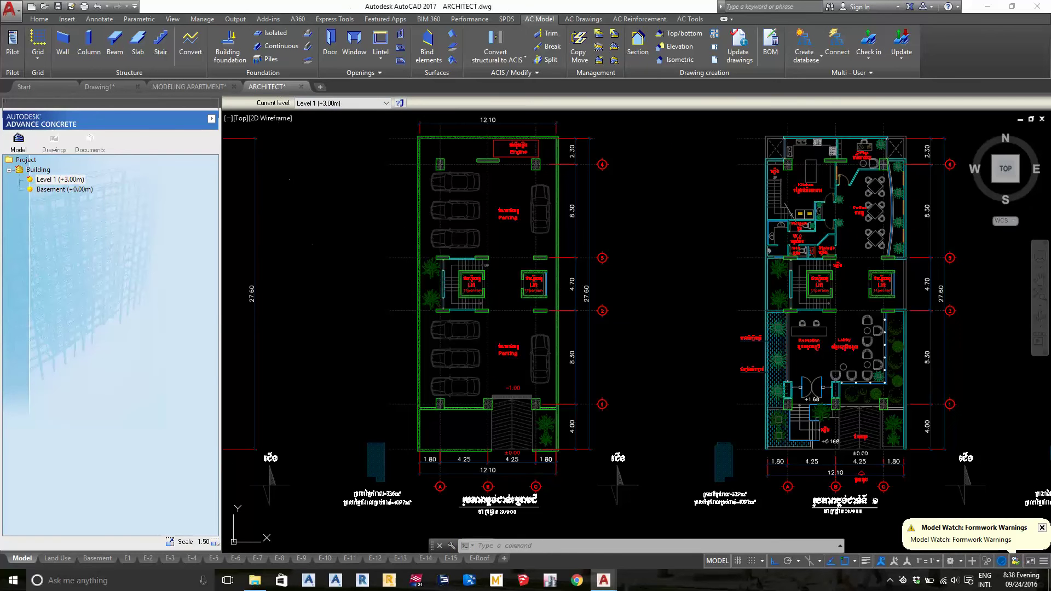
scroll(470, 305, "down", 2)
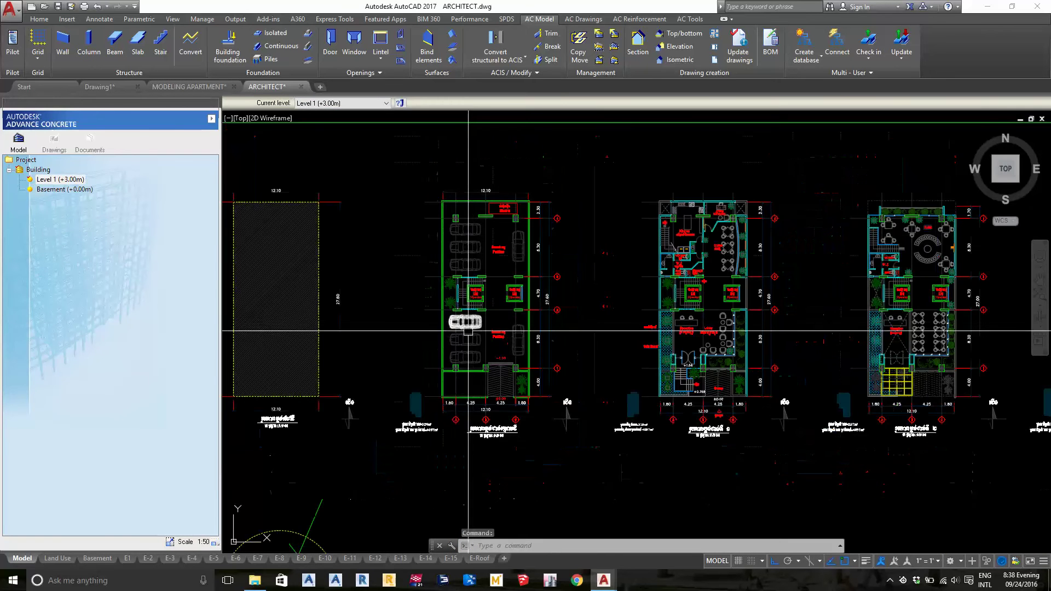
left_click(183, 88)
double_click(45, 180)
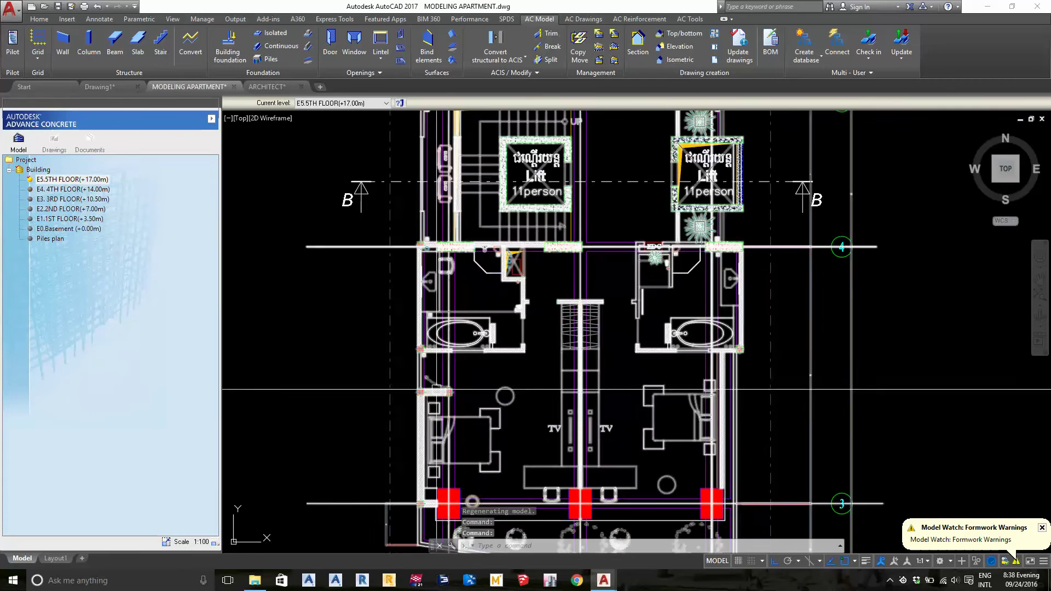
scroll(570, 329, "up", 3)
scroll(569, 328, "up", 2)
- Inspect the lift cores, bathrooms and nearby columns against the architectural plan
middle_click_drag(569, 290, 569, 353)
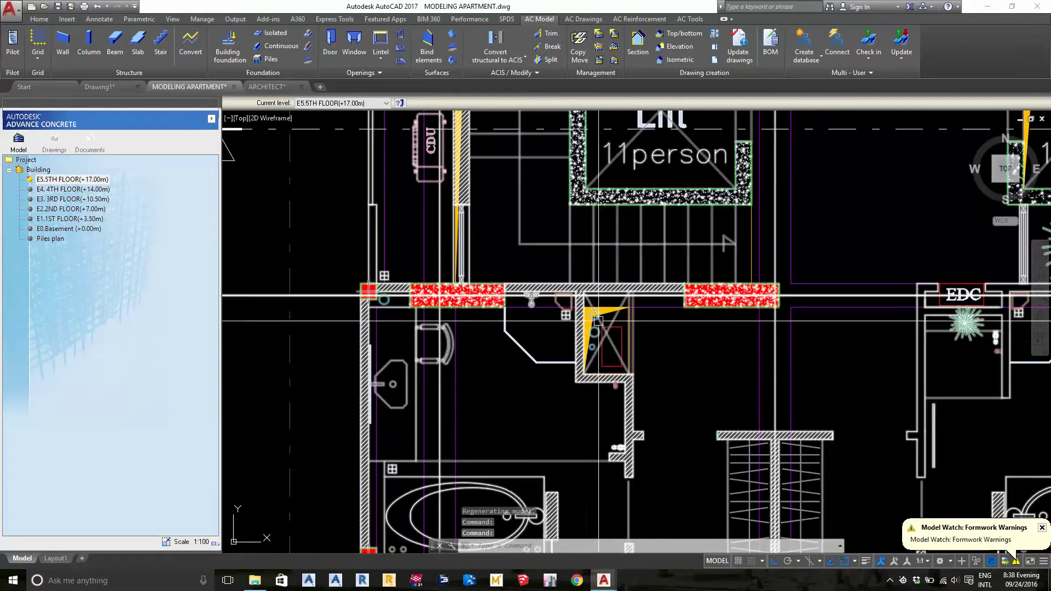
scroll(547, 345, "down", 3)
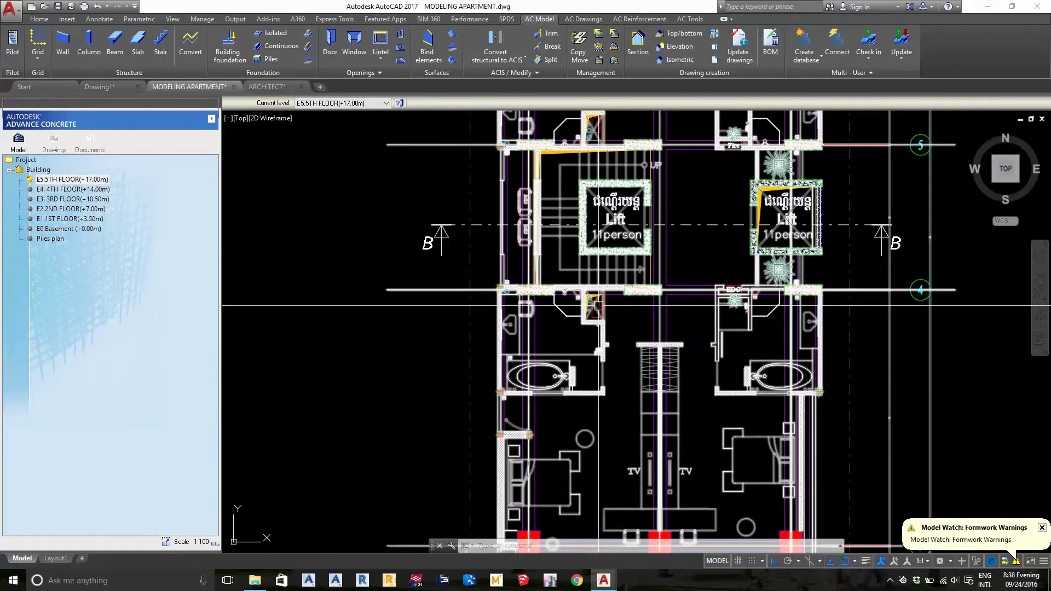
middle_click_drag(595, 340, 595, 165)
scroll(614, 383, "up", 2)
scroll(646, 498, "down", 2)
mouse_move(646, 498)
middle_mouse_down()
mouse_move(633, 357)
mouse_move(612, 445)
middle_mouse_up()
scroll(662, 411, "up", 2)
middle_click_drag(540, 285, 561, 388)
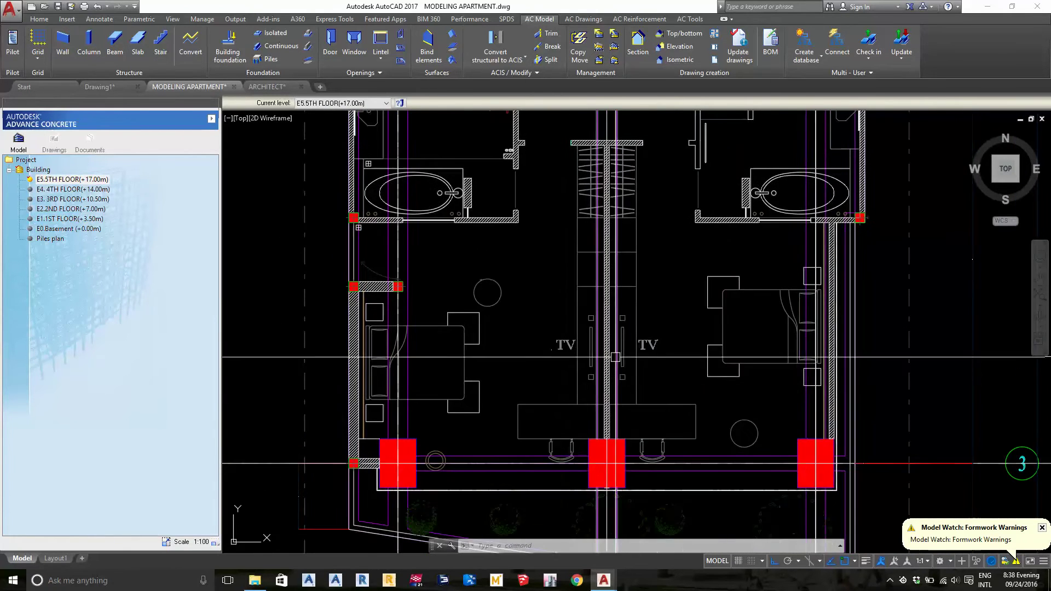
mouse_move(430, 379)
middle_mouse_down()
mouse_move(476, 450)
mouse_move(573, 430)
middle_mouse_up()
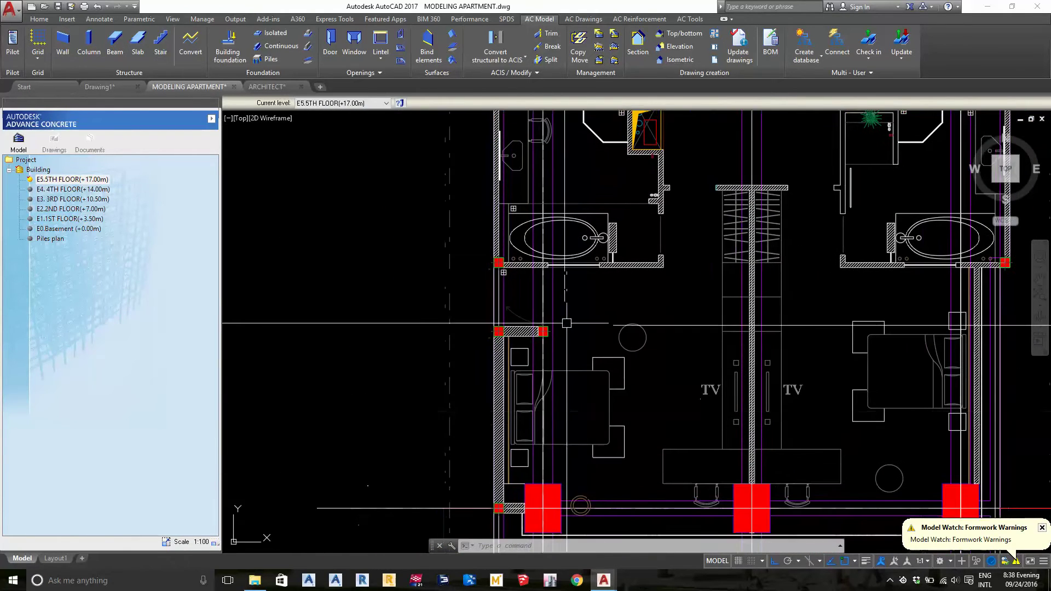
middle_click_drag(648, 134, 593, 294)
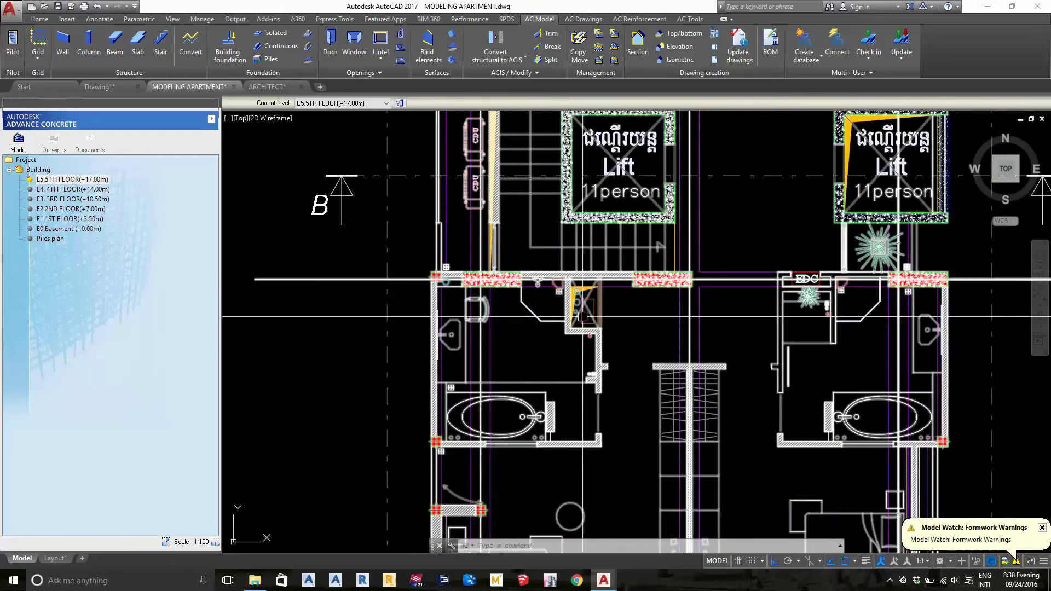
middle_click_drag(642, 270, 601, 360)
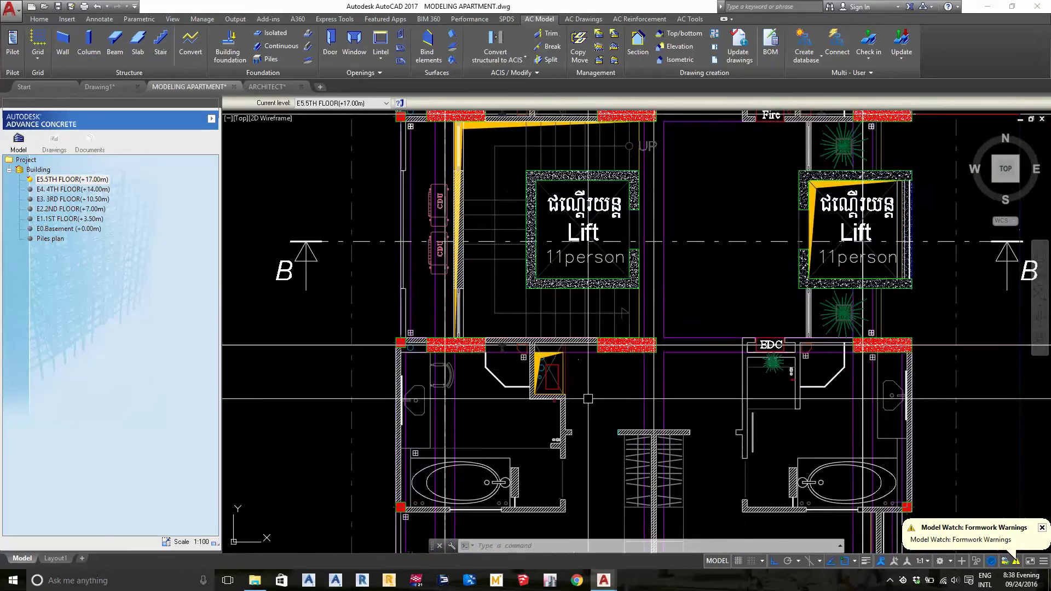
middle_click_drag(588, 398, 568, 344)
- Check both bedrooms and their columns across the rest of the floor plan
scroll(568, 344, "up", 2)
scroll(568, 344, "down", 2)
mouse_move(723, 424)
middle_mouse_down()
mouse_move(643, 386)
mouse_move(682, 341)
mouse_move(608, 548)
middle_mouse_up()
scroll(644, 386, "up", 1)
scroll(644, 386, "down", 1)
scroll(720, 216, "up", 3)
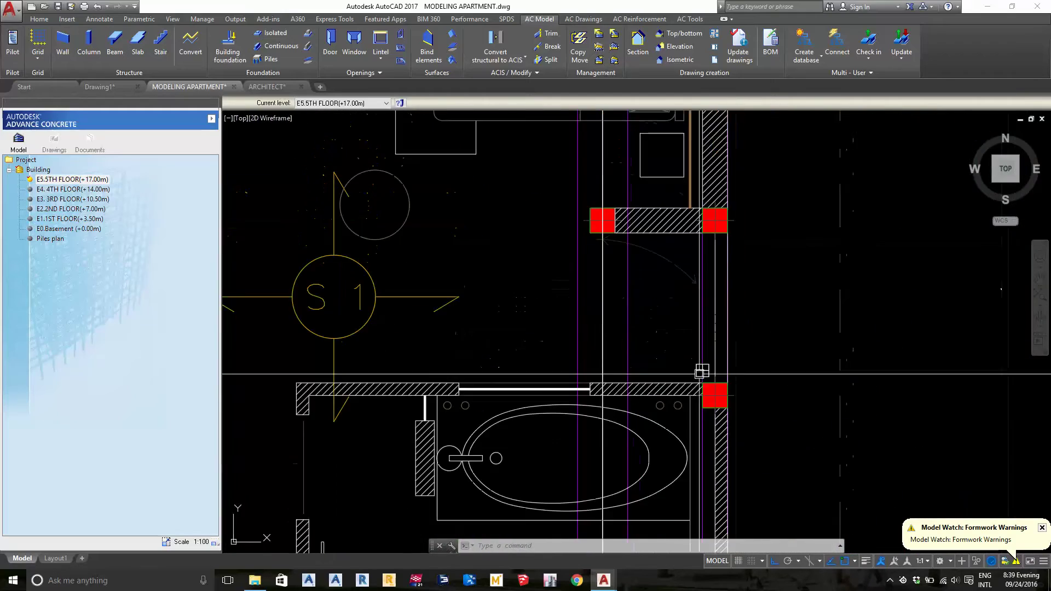
scroll(707, 302, "down", 3)
scroll(615, 300, "up", 4)
scroll(615, 300, "down", 4)
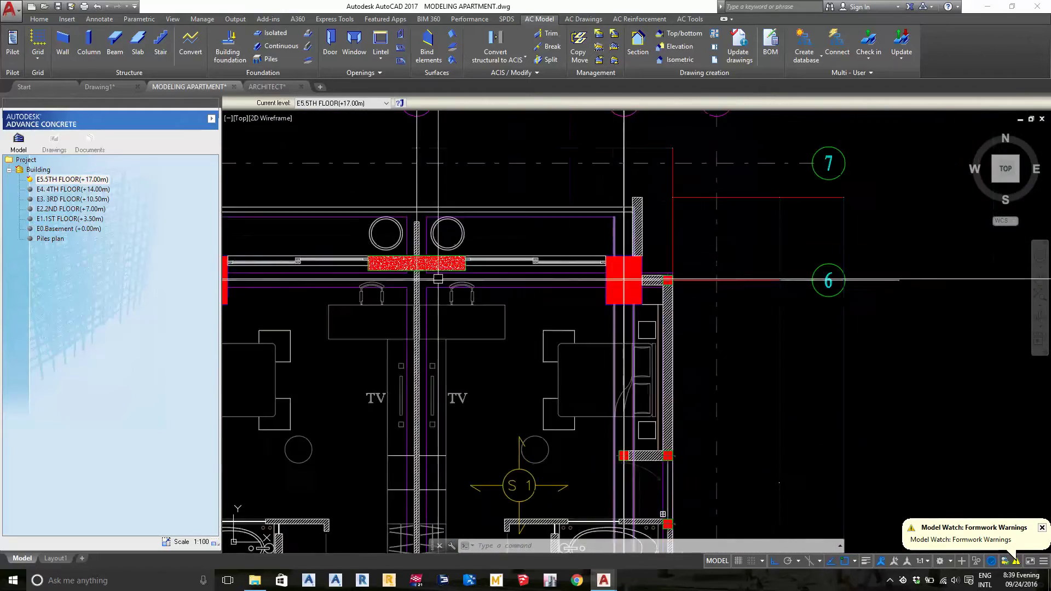
middle_click_drag(246, 328, 615, 300)
scroll(614, 300, "up", 3)
scroll(619, 285, "down", 5)
scroll(628, 263, "up", 4)
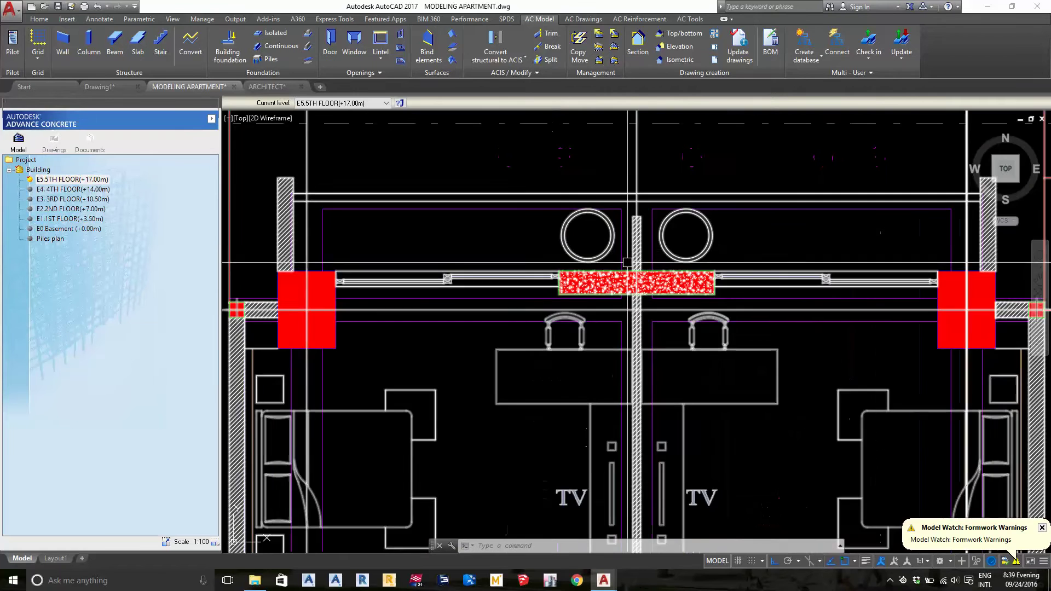
scroll(443, 246, "down", 2)
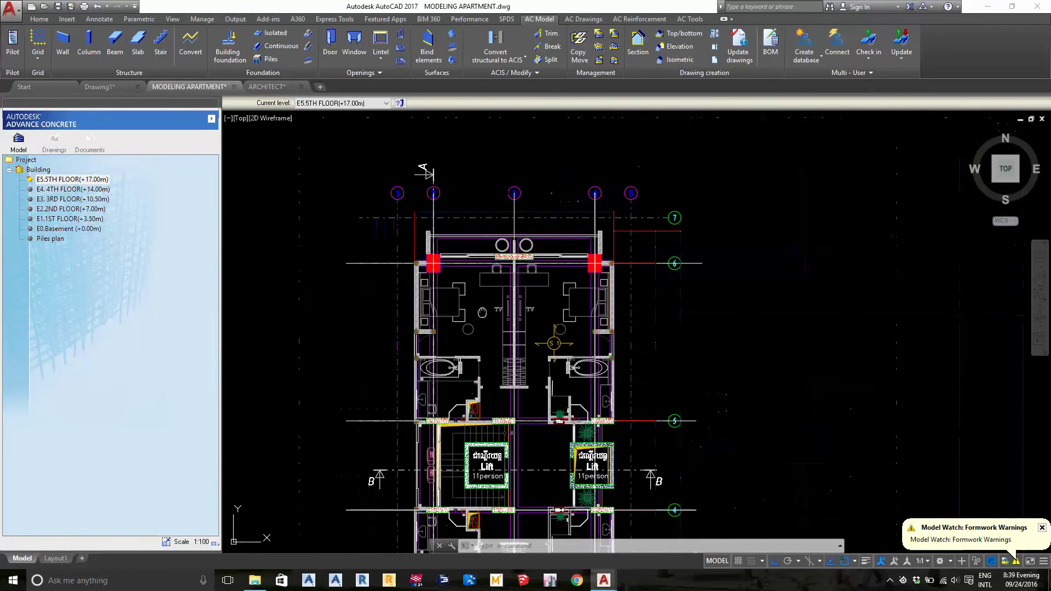
scroll(541, 296, "down", 2)
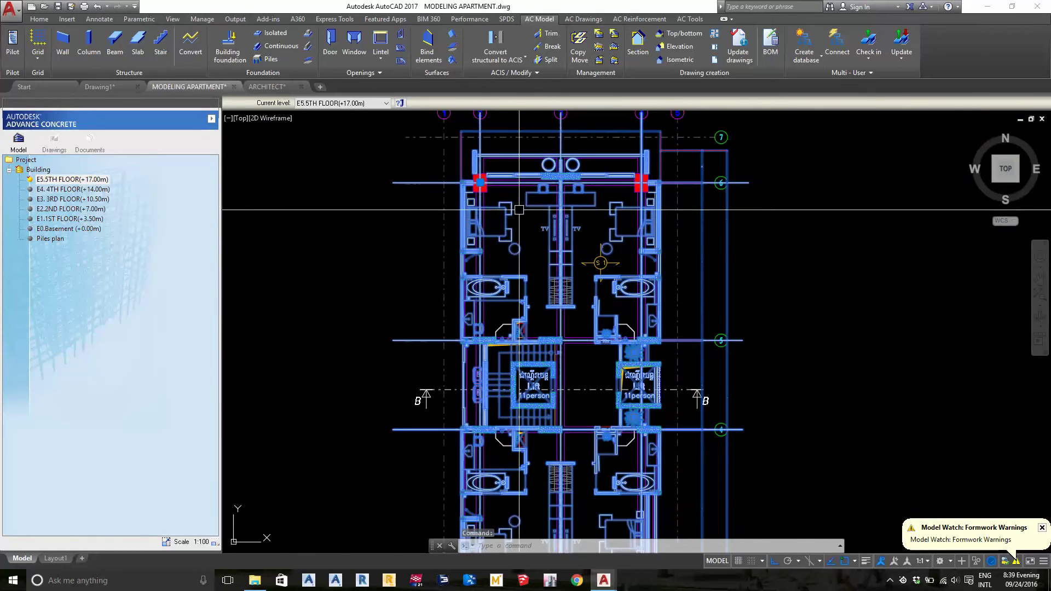
- Erase the architectural overlay with E, zoom to the whole model, and save
scroll(541, 296, "up", 2)
scroll(544, 296, "down", 2)
type("e")
key("Return")
middle_click_drag(547, 294, 544, 176)
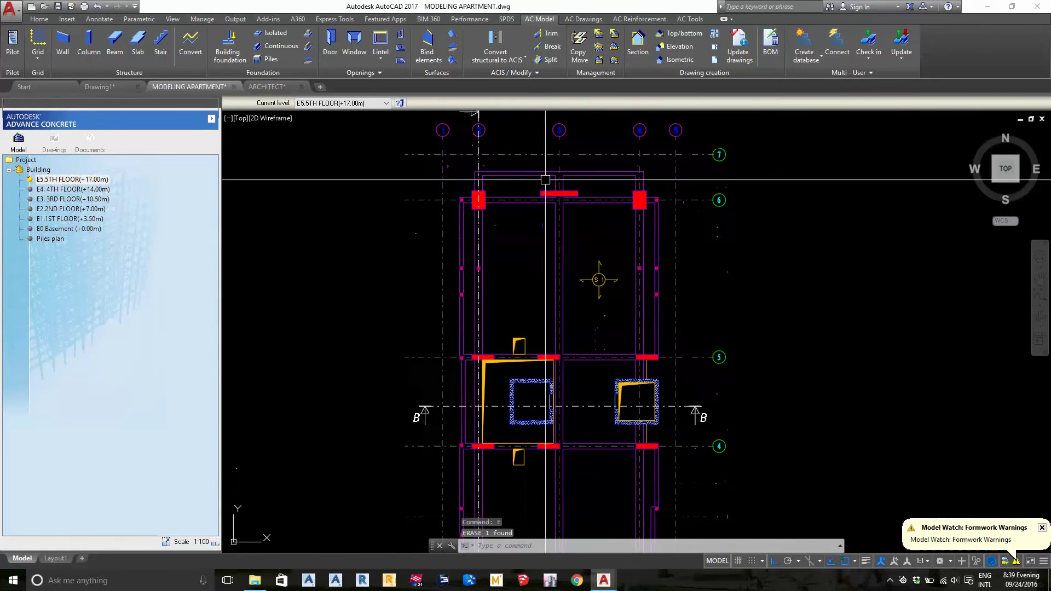
scroll(716, 282, "up", 3)
scroll(681, 364, "down", 4)
scroll(621, 263, "up", 4)
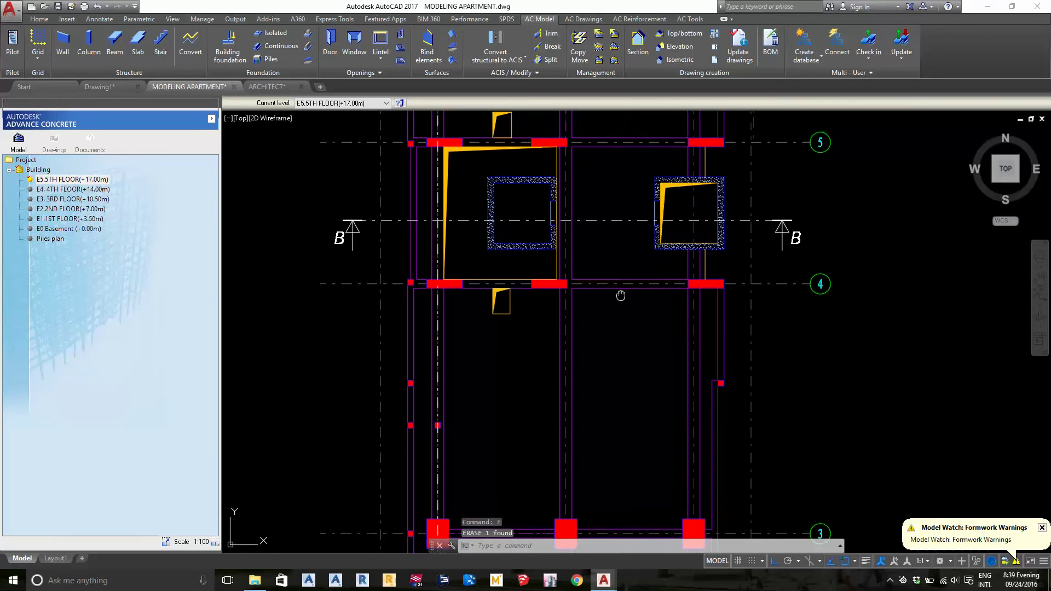
scroll(674, 270, "up", 2)
scroll(673, 301, "down", 2)
scroll(673, 300, "down", 4)
middle_click(804, 272)
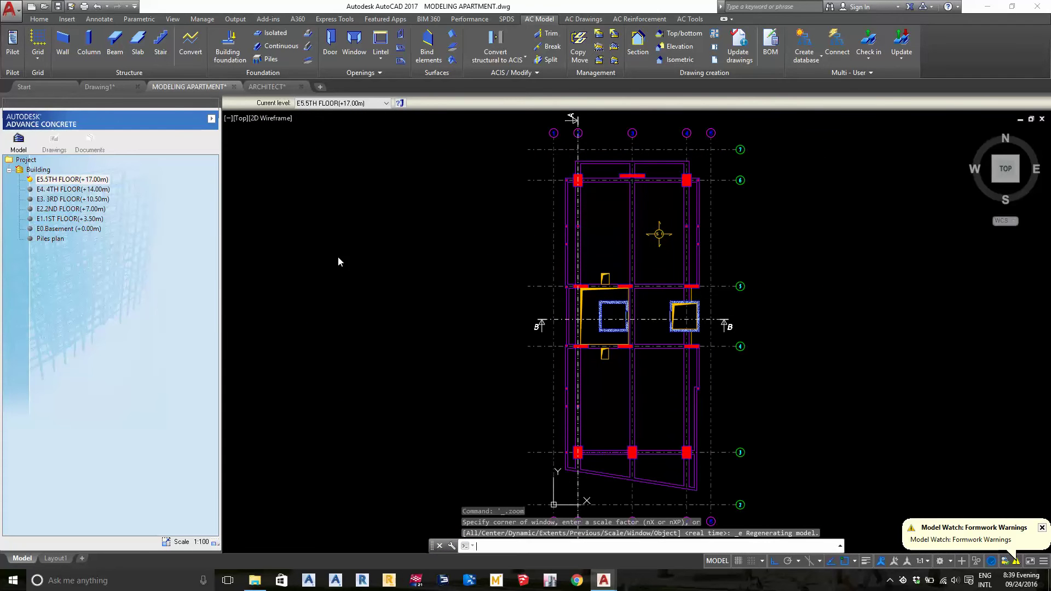
key("ctrl+s")
- Recopy the 5TH FLOOR above as new level E6.6TH FLOOR (+20.00m)
right_click(77, 186)
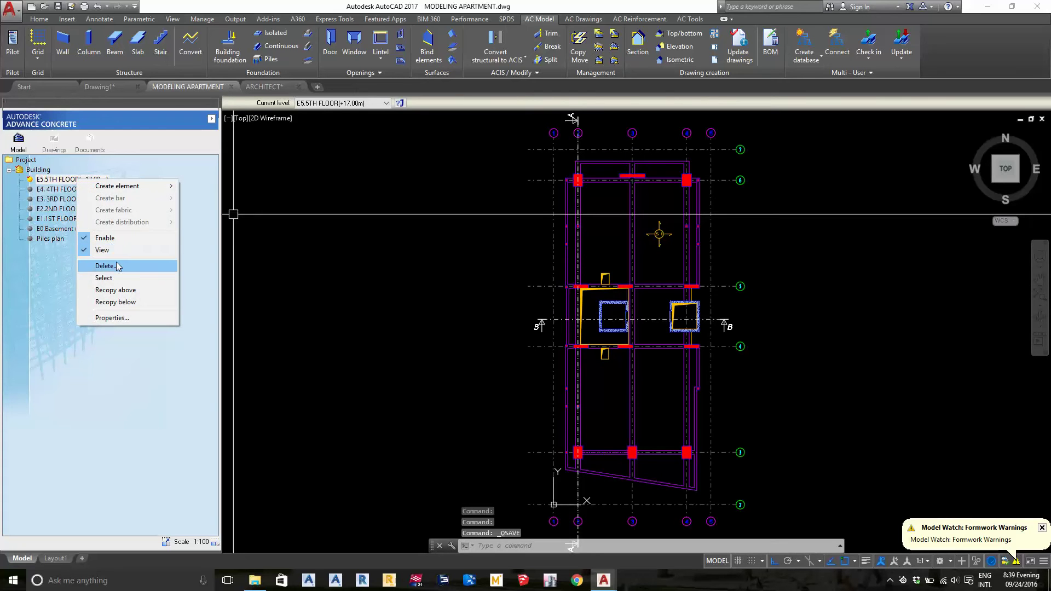
left_click(123, 290)
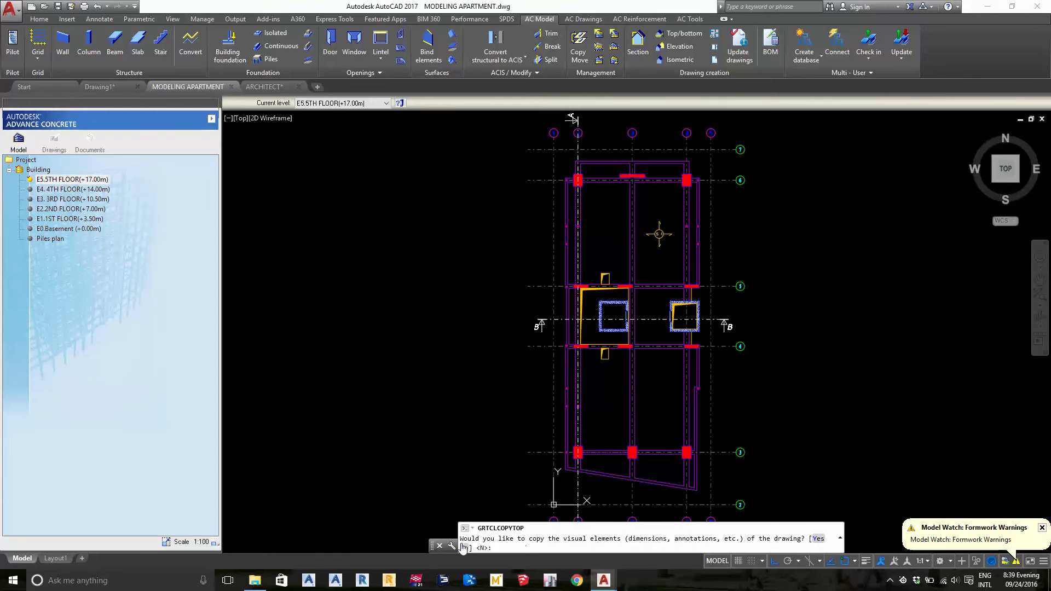
key("Return")
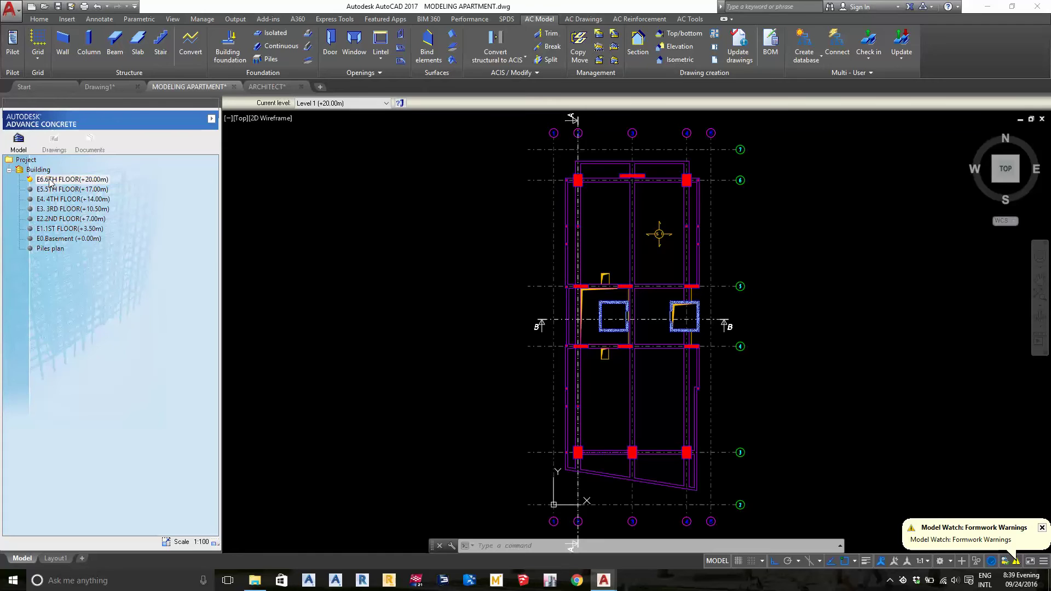
- Switch to ARCHITECT.dwg and zoom to the middle floor plan
middle_click_drag(345, 234, 370, 224)
left_click(285, 87)
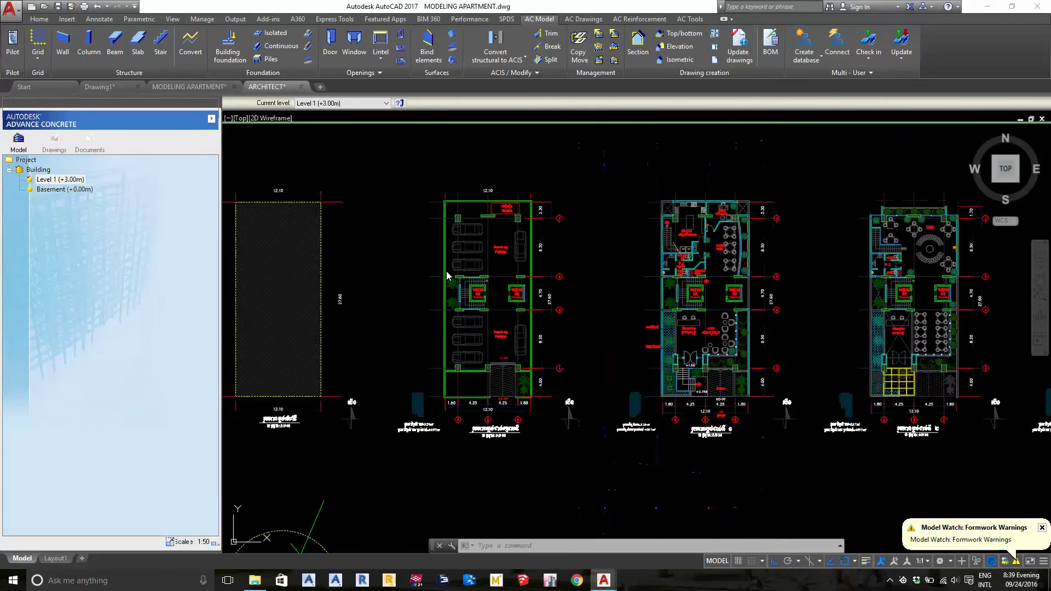
scroll(714, 329, "up", 5)
scroll(715, 329, "down", 5)
scroll(715, 329, "up", 2)
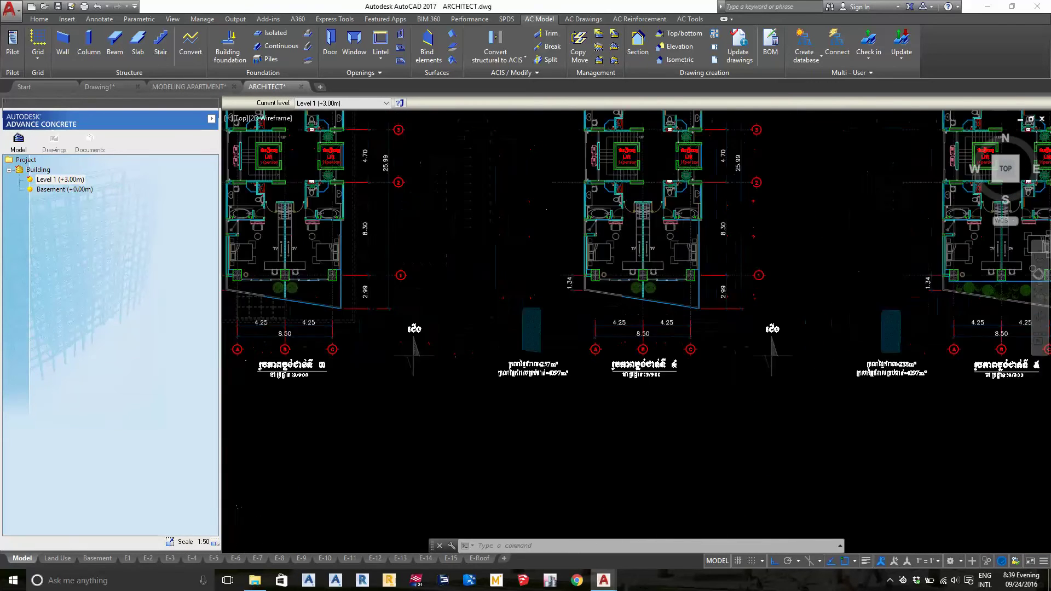
scroll(681, 359, "up", 4)
scroll(540, 352, "down", 5)
scroll(553, 381, "up", 5)
scroll(553, 380, "down", 5)
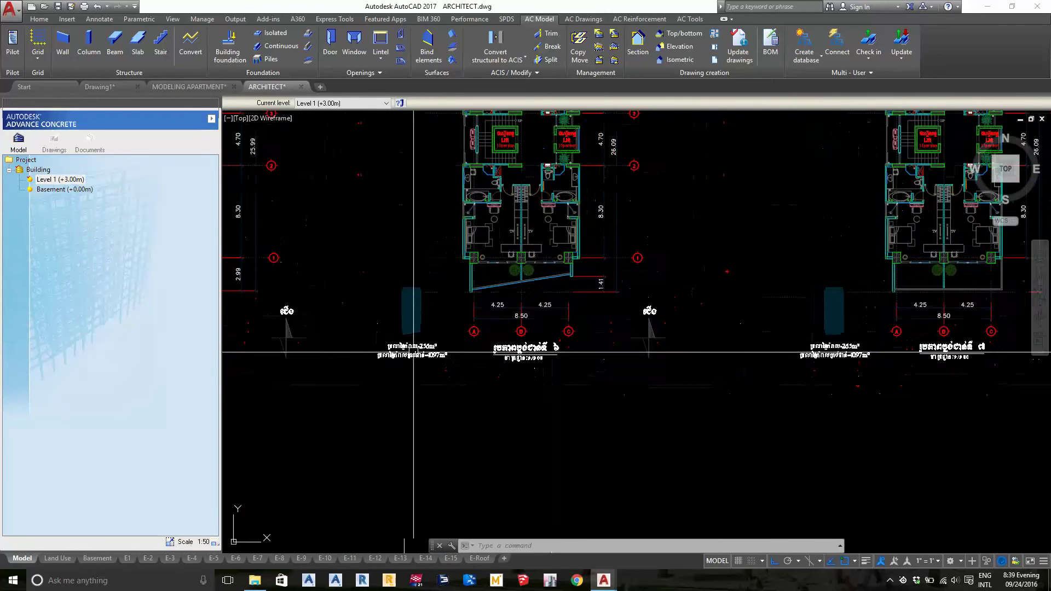
scroll(414, 352, "down", 3)
- Copy the middle plan with a wall-corner base point, then return to MODELING APARTMENT
left_click(419, 235)
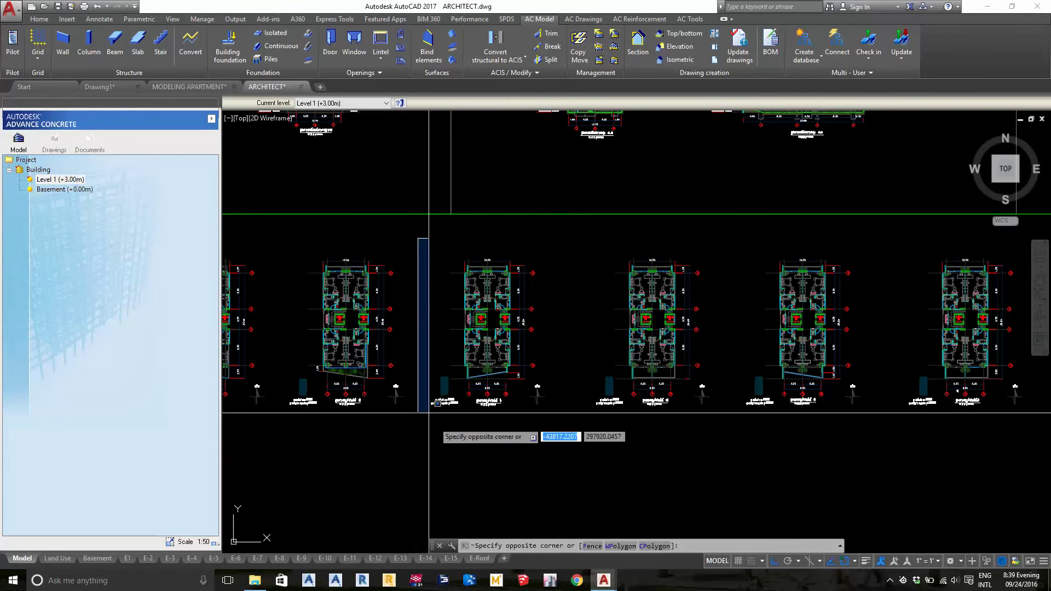
left_click(575, 421)
scroll(482, 312, "up", 2)
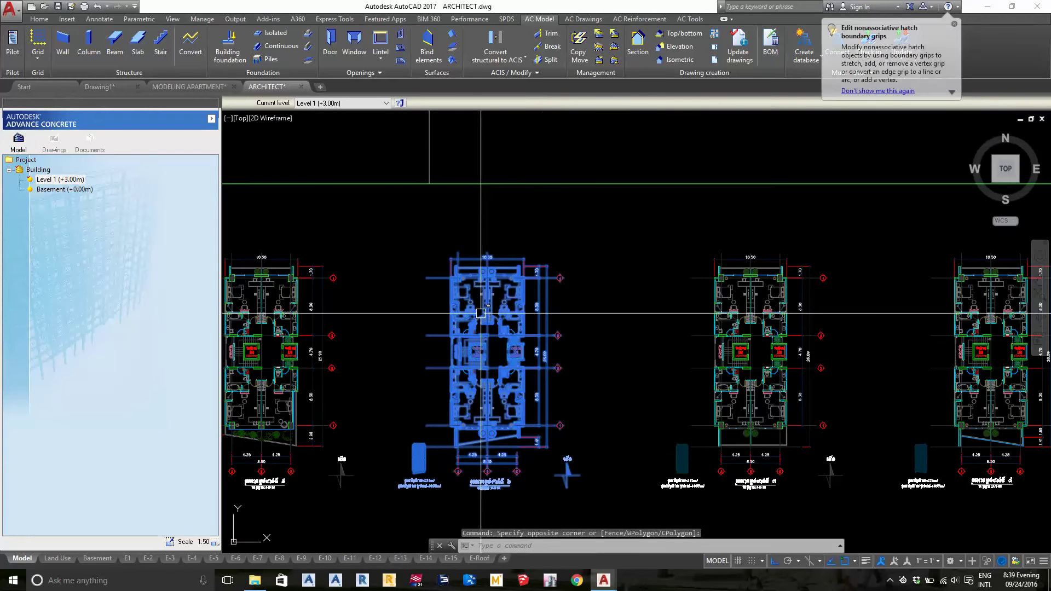
key("ctrl+shift+c")
scroll(482, 312, "up", 4)
scroll(504, 241, "up", 3)
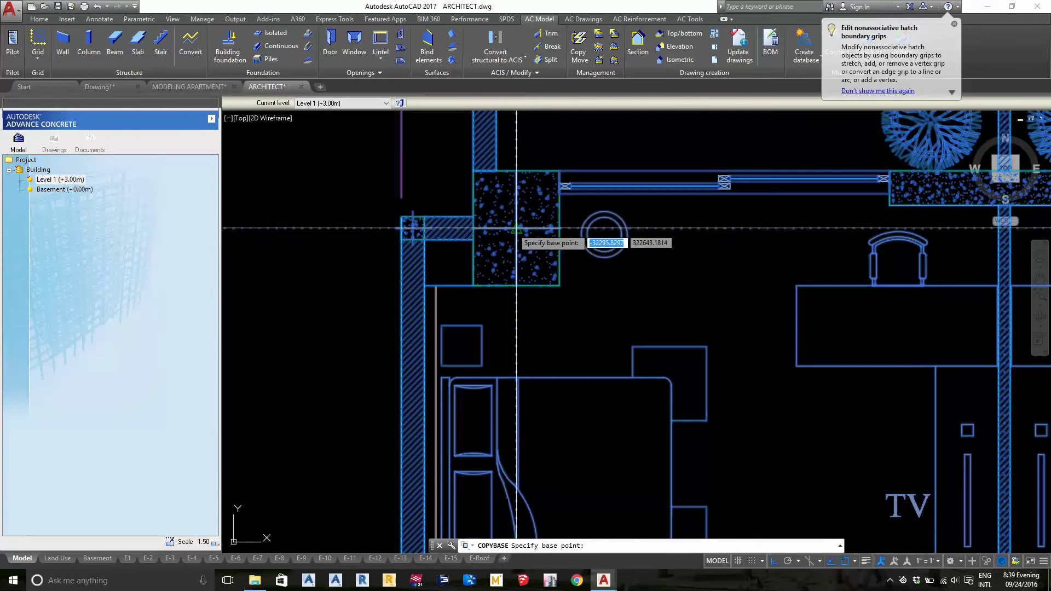
left_click(515, 229)
left_click(185, 85)
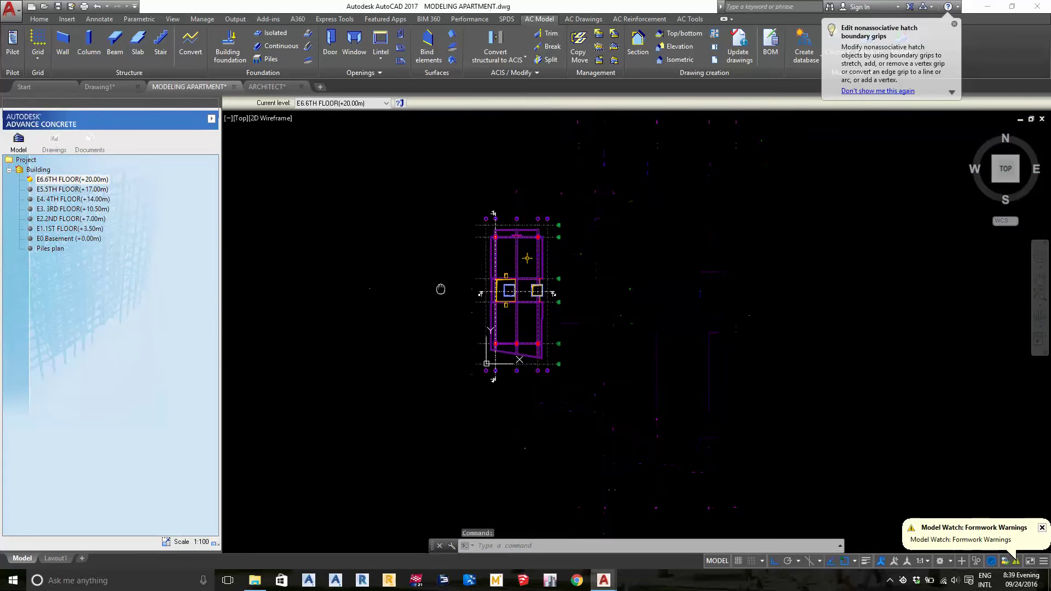
- Paste the copied architectural plan as a block at 1/1000 scale onto the 6th-floor grid
key("ctrl+shift+v")
type("SC")
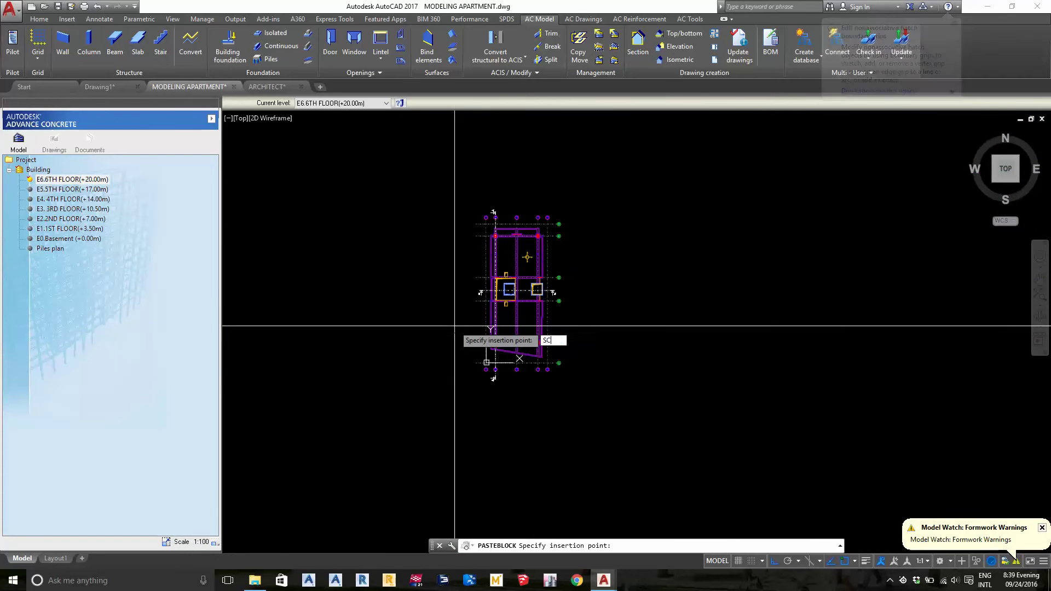
key("Return")
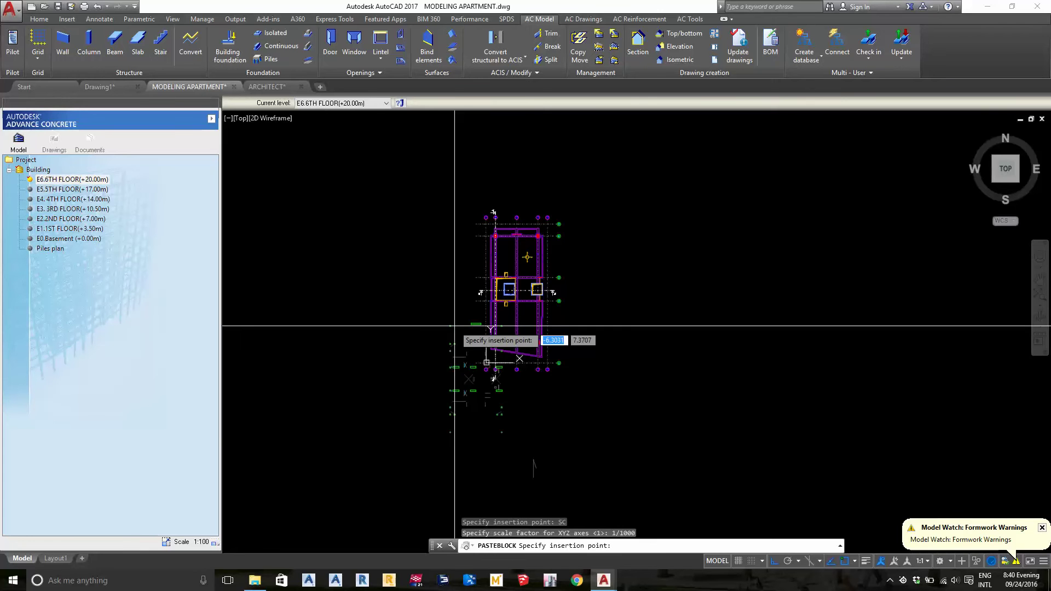
scroll(455, 326, "up", 5)
scroll(506, 279, "up", 2)
scroll(481, 343, "down", 2)
scroll(398, 345, "up", 3)
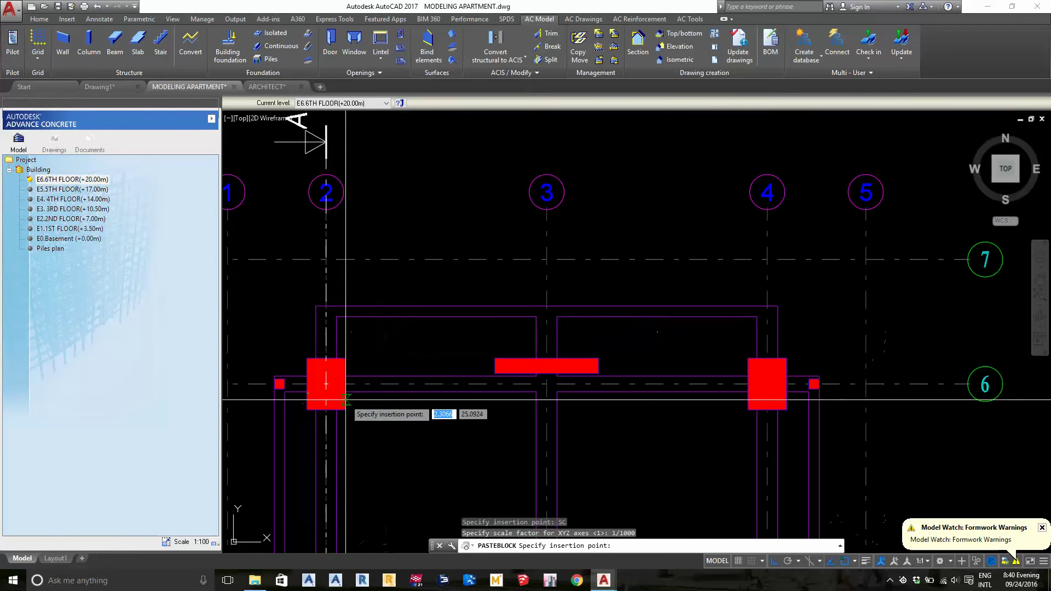
left_click(326, 384)
scroll(525, 361, "up", 2)
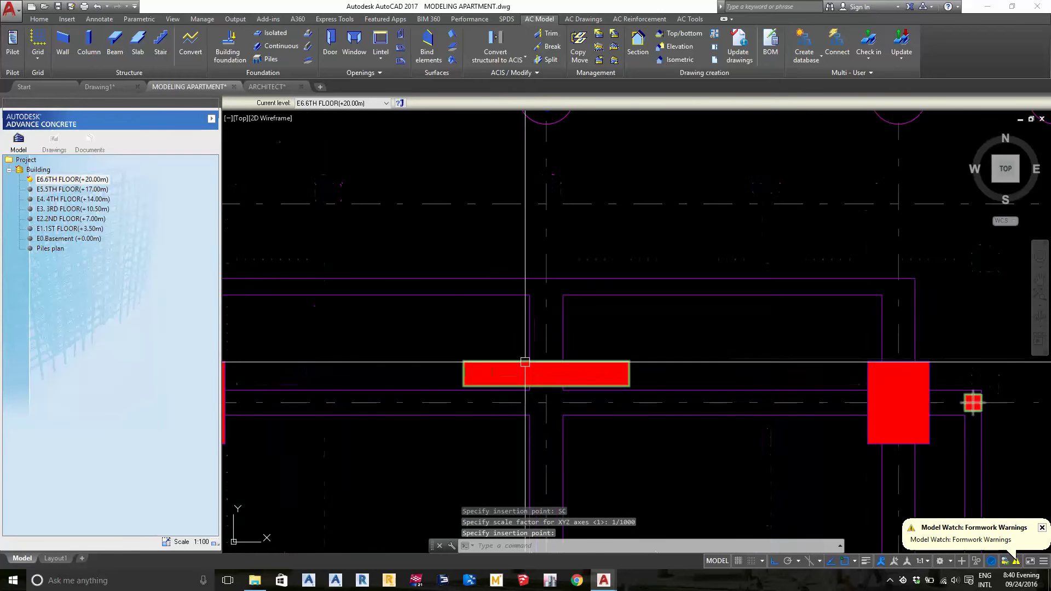
right_click(476, 359)
- Open the plan block in the Block Editor, select its contents and try the layer Make Current tool
left_click(543, 286)
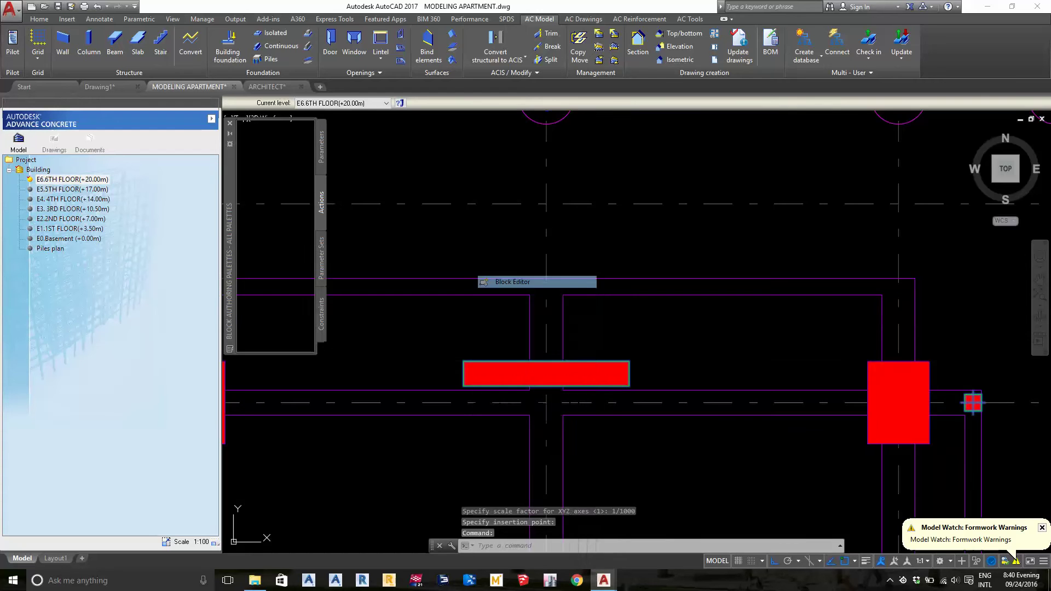
left_click(496, 159)
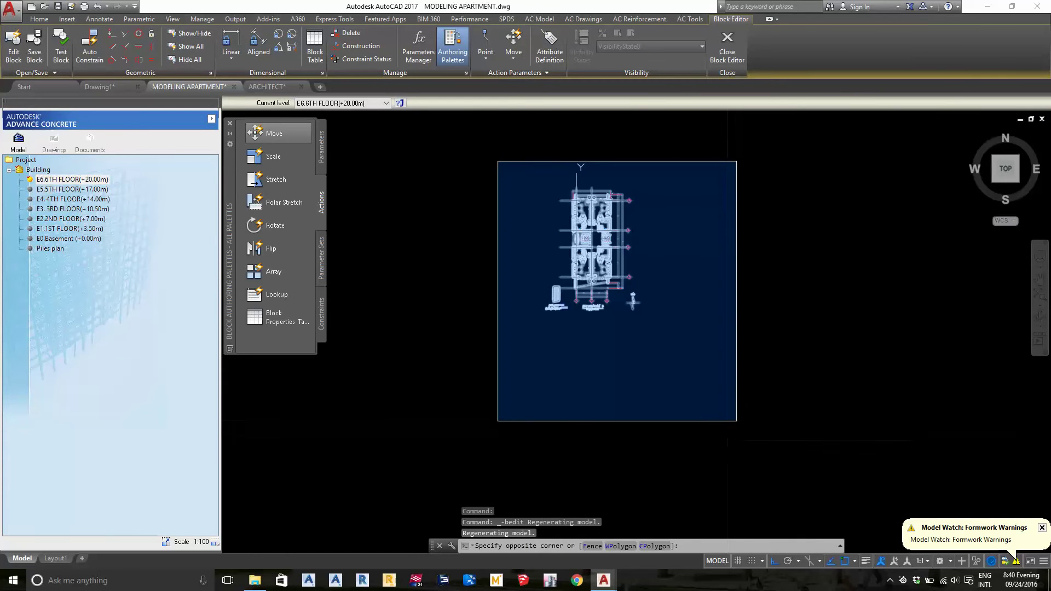
left_click(738, 422)
left_click(38, 19)
left_click(475, 45)
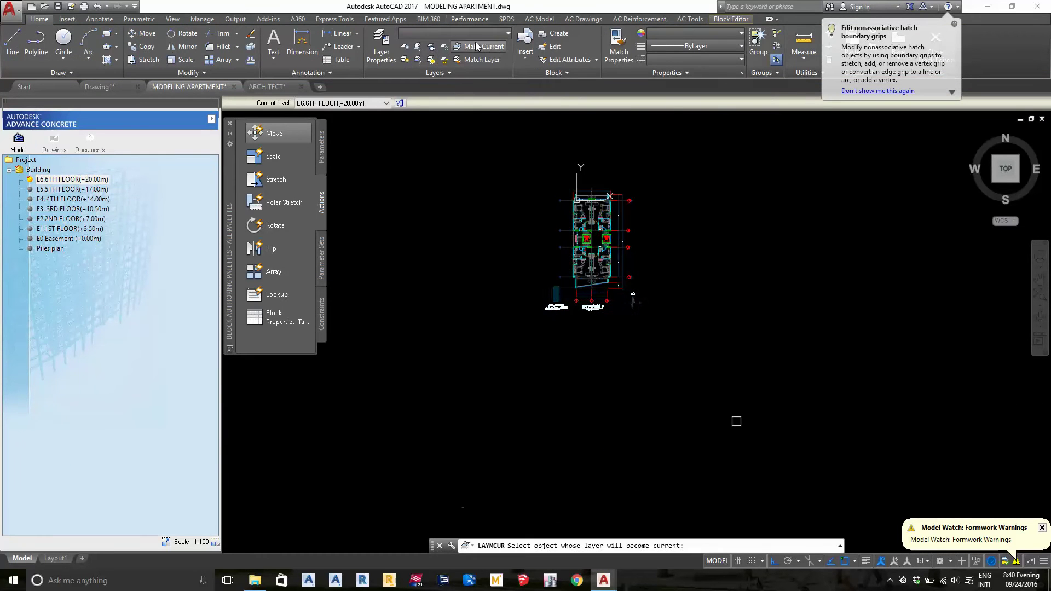
left_click(474, 33)
left_click(673, 159)
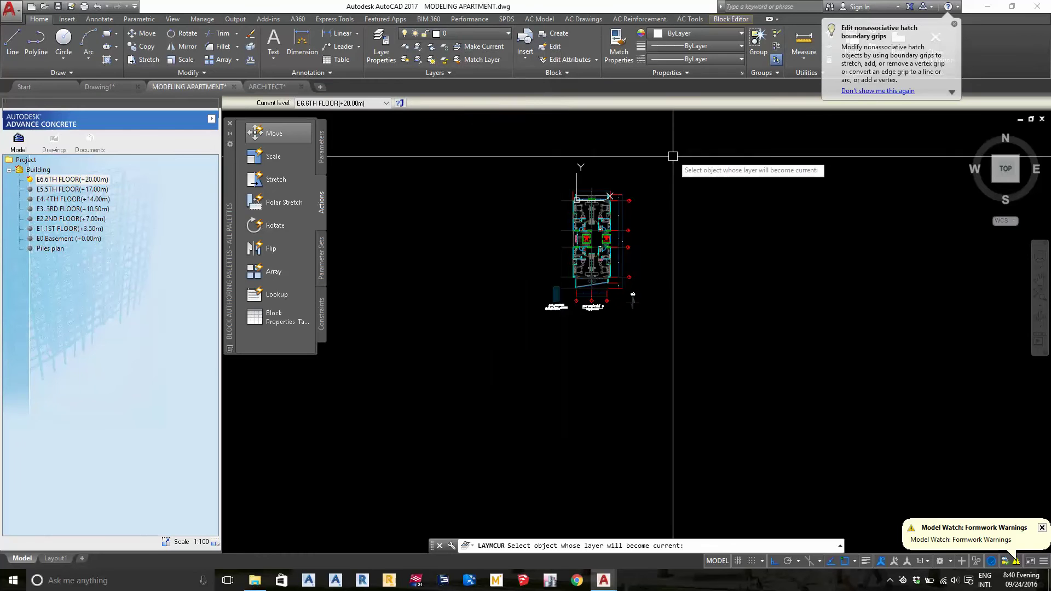
key("Escape")
- Put all block contents on layer 0, then close the Block Editor discarding changes
left_click(472, 138)
left_click(706, 365)
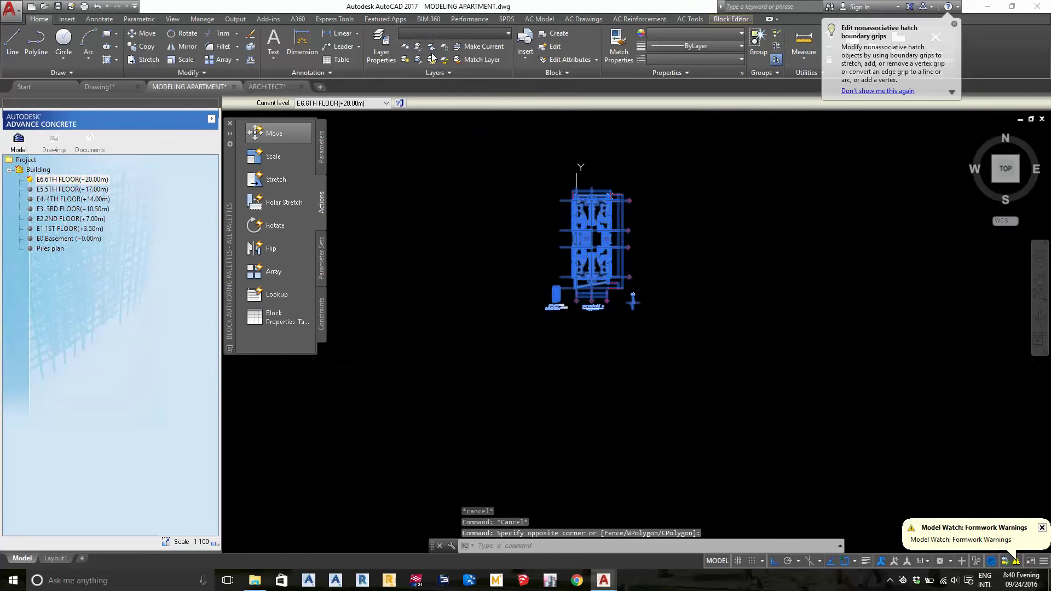
left_click(454, 33)
middle_click_drag(681, 232, 676, 255)
key("Escape")
left_click(935, 46)
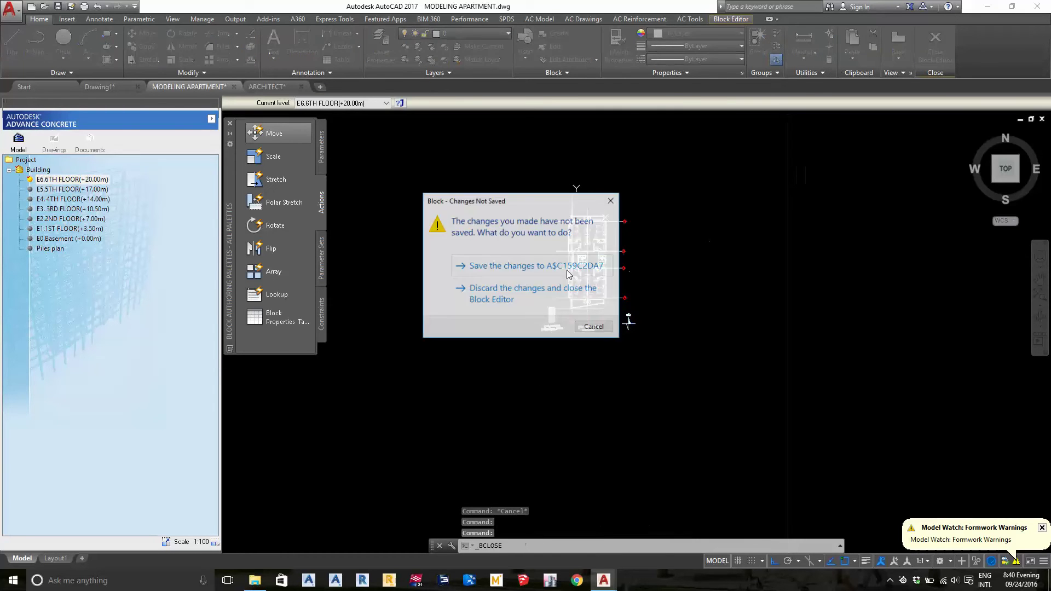
left_click(562, 298)
- Pan and zoom the overlaid plan over the bathroom toward the lift shafts
scroll(475, 256, "down", 3)
scroll(475, 255, "up", 2)
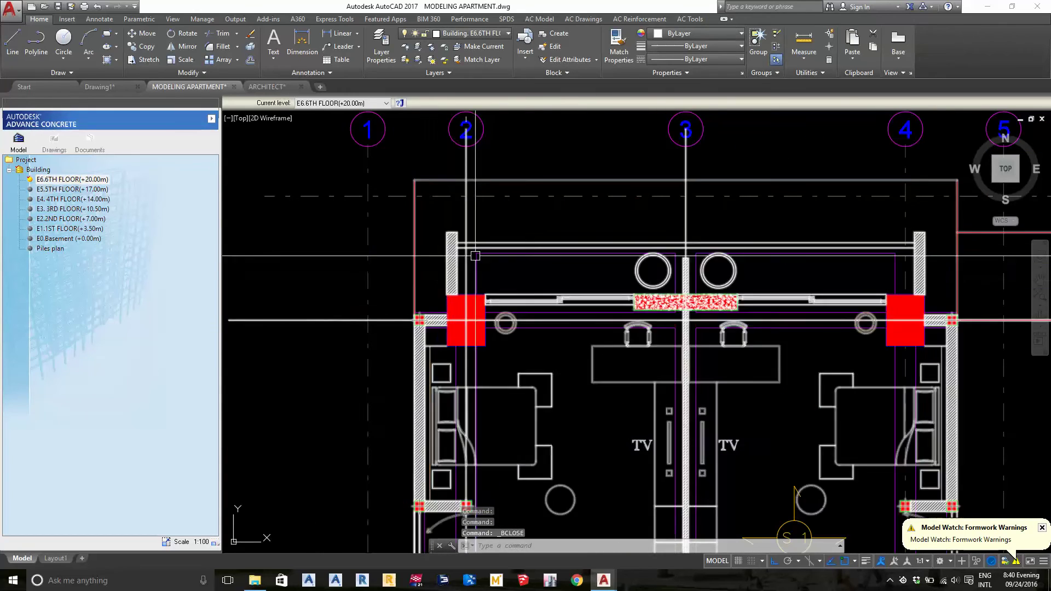
scroll(475, 256, "down", 1)
scroll(772, 176, "up", 3)
scroll(772, 175, "up", 2)
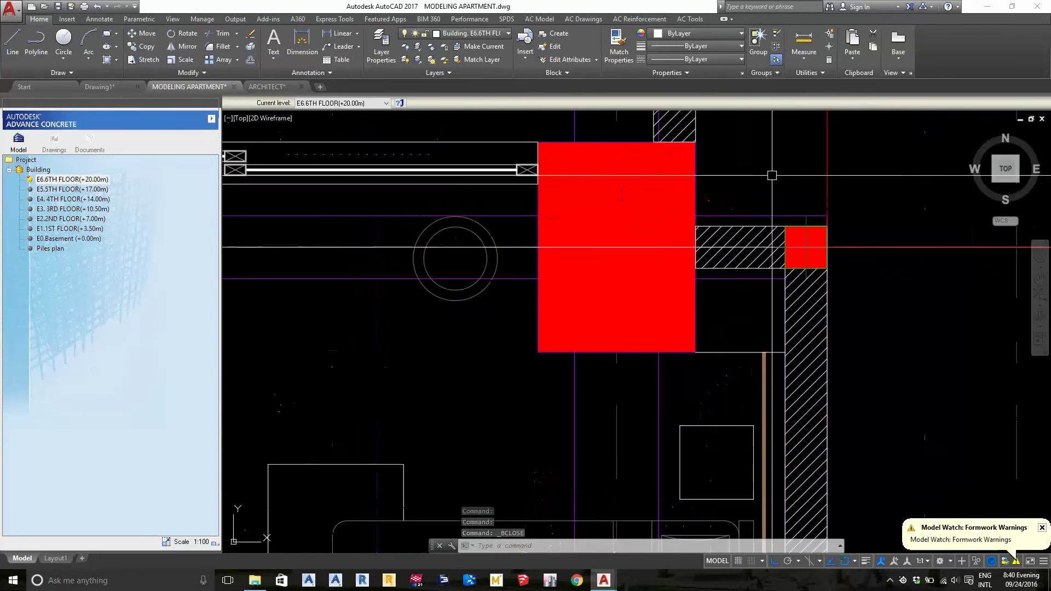
scroll(771, 181, "down", 4)
scroll(775, 273, "up", 1)
middle_click_drag(775, 348, 775, 203)
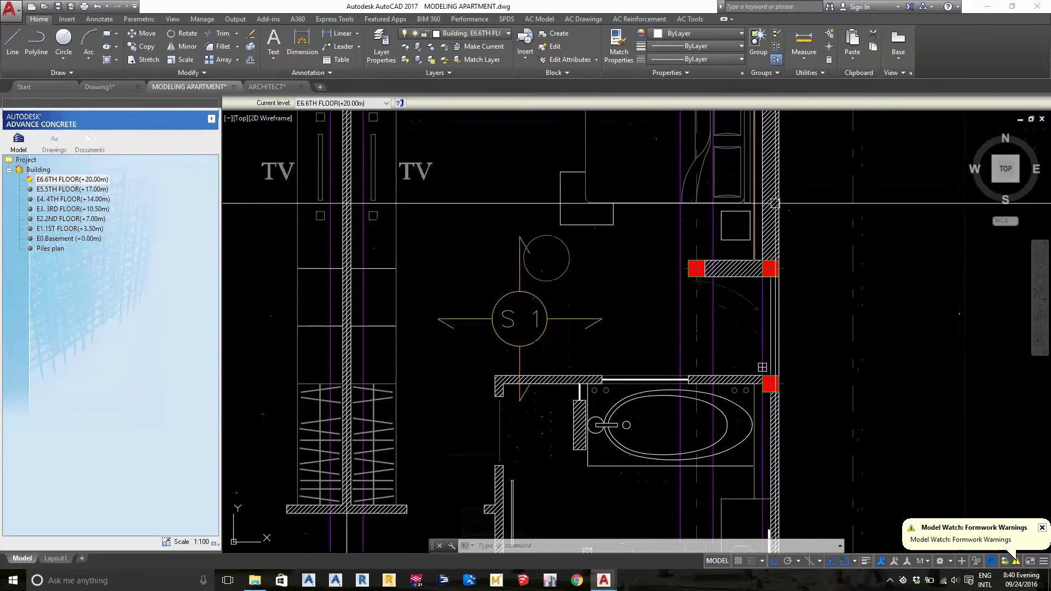
scroll(772, 305, "up", 2)
middle_click_drag(771, 305, 772, 216)
scroll(757, 383, "down", 3)
- Pan and zoom past the two lift shafts and bathrooms to the bathroom corner column
middle_click_drag(757, 471, 757, 295)
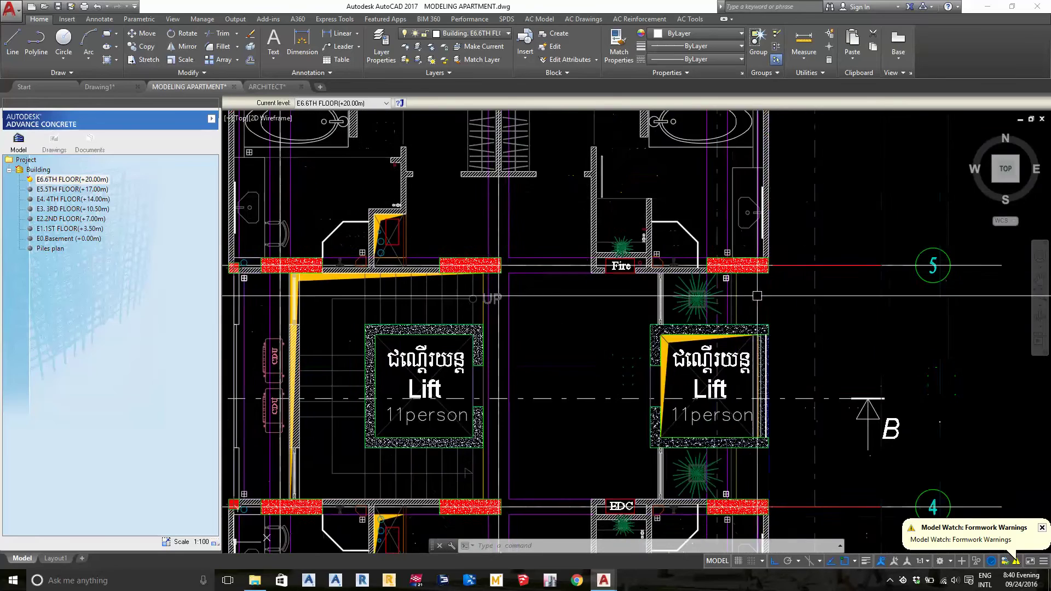
scroll(757, 295, "up", 5)
scroll(737, 225, "down", 3)
middle_click_drag(737, 225, 737, 198)
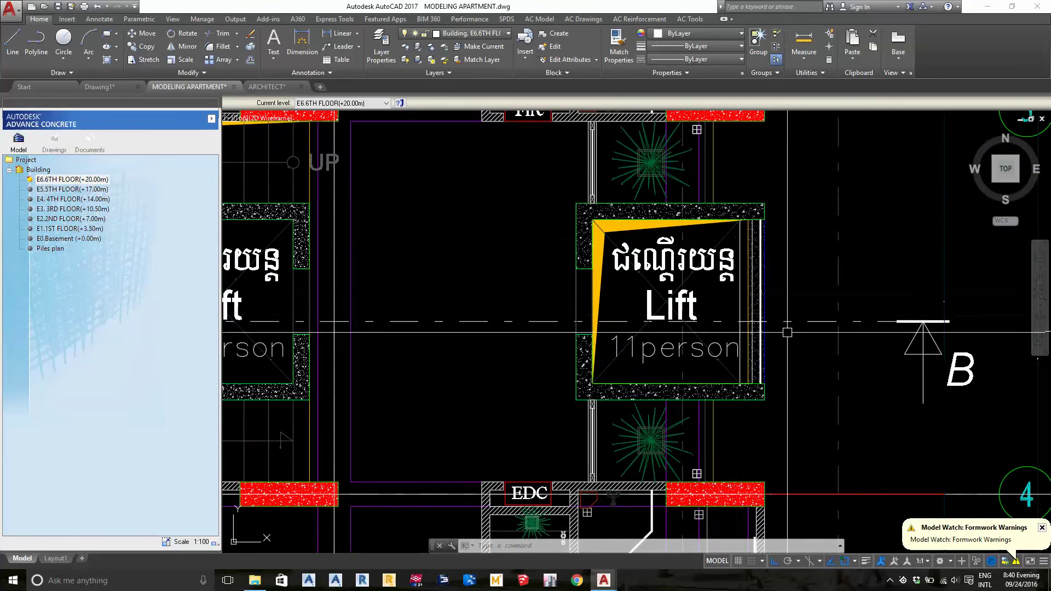
scroll(787, 332, "down", 1)
middle_click_drag(787, 332, 767, 208)
scroll(766, 208, "up", 2)
scroll(749, 305, "down", 2)
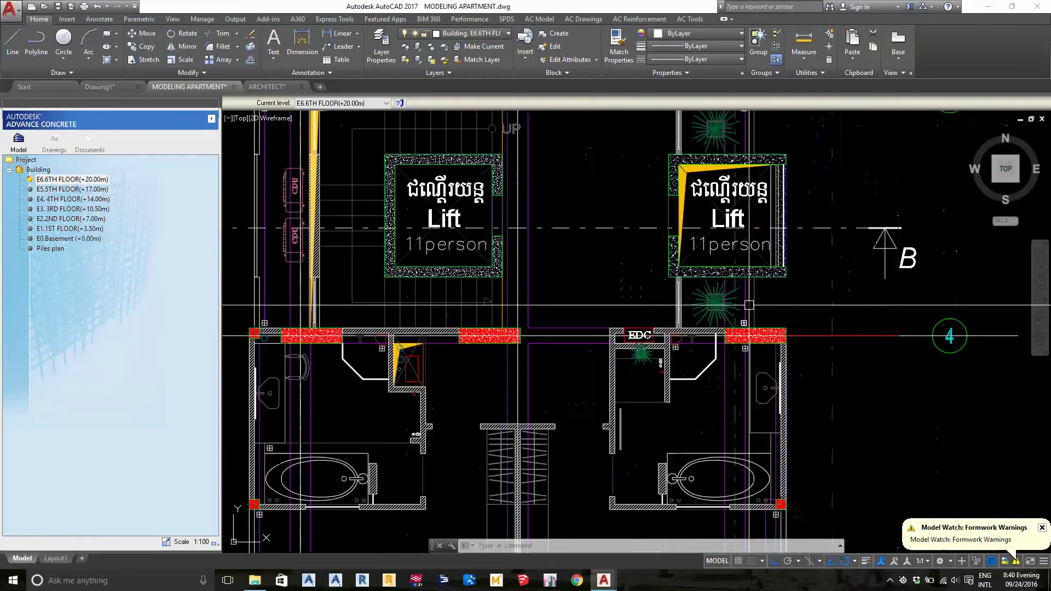
scroll(749, 305, "up", 2)
scroll(749, 305, "down", 2)
scroll(778, 384, "down", 4)
scroll(792, 329, "up", 4)
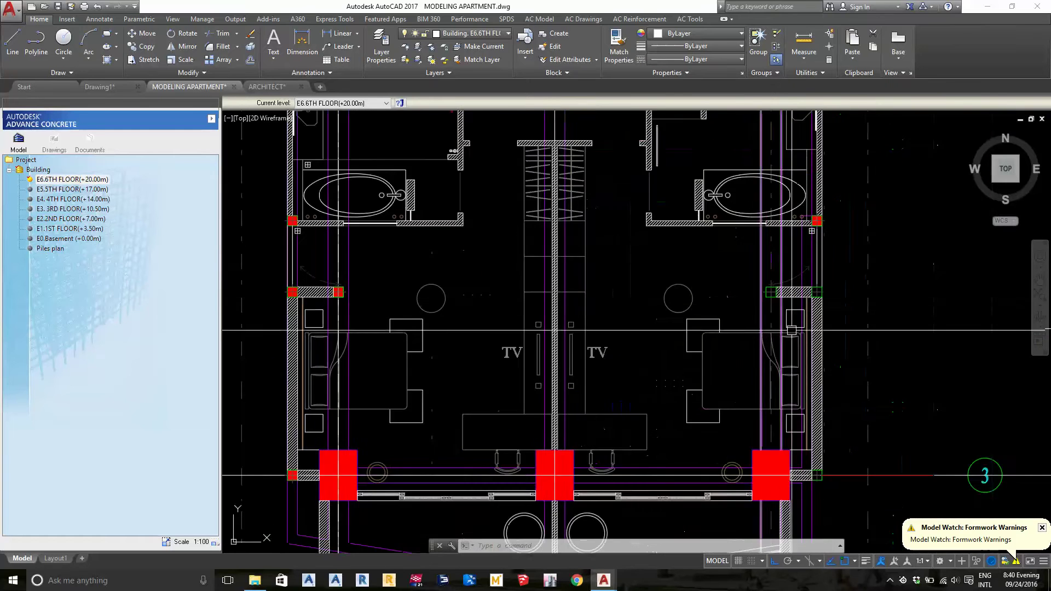
scroll(792, 329, "down", 1)
scroll(706, 219, "up", 3)
scroll(706, 230, "down", 3)
scroll(699, 320, "up", 3)
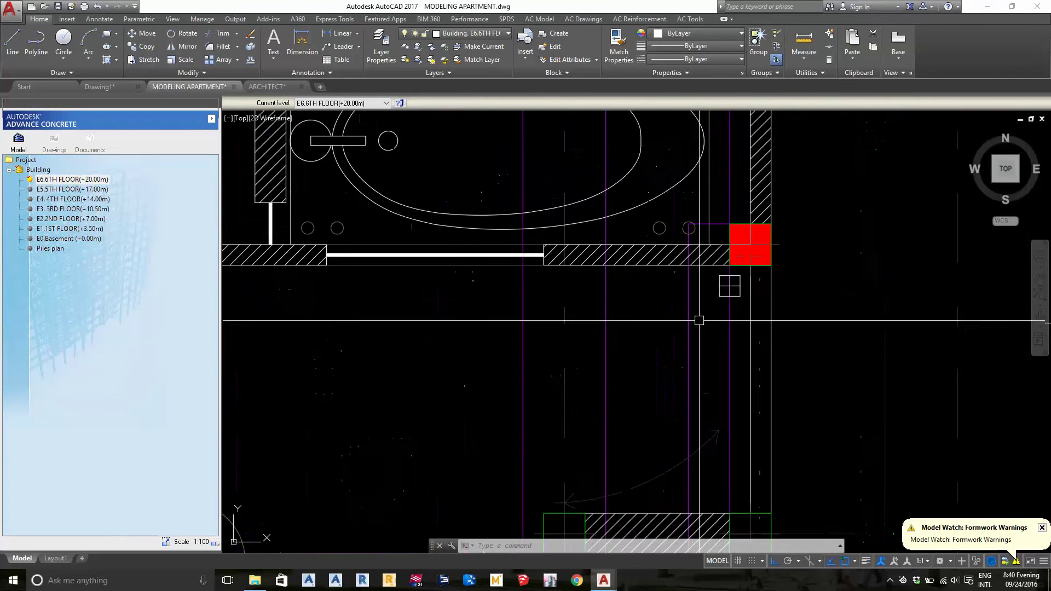
middle_click_drag(699, 320, 670, 382)
- Select the small red column at the bathroom corner and start Copy (CO)
left_click(652, 257)
scroll(737, 298, "up", 3)
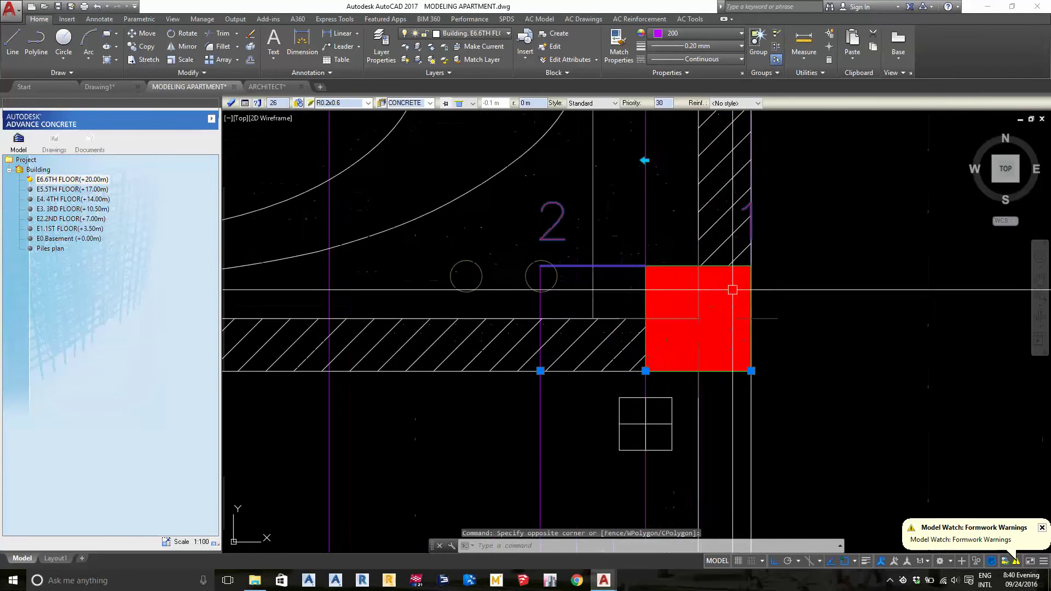
key("Escape")
left_click(816, 388)
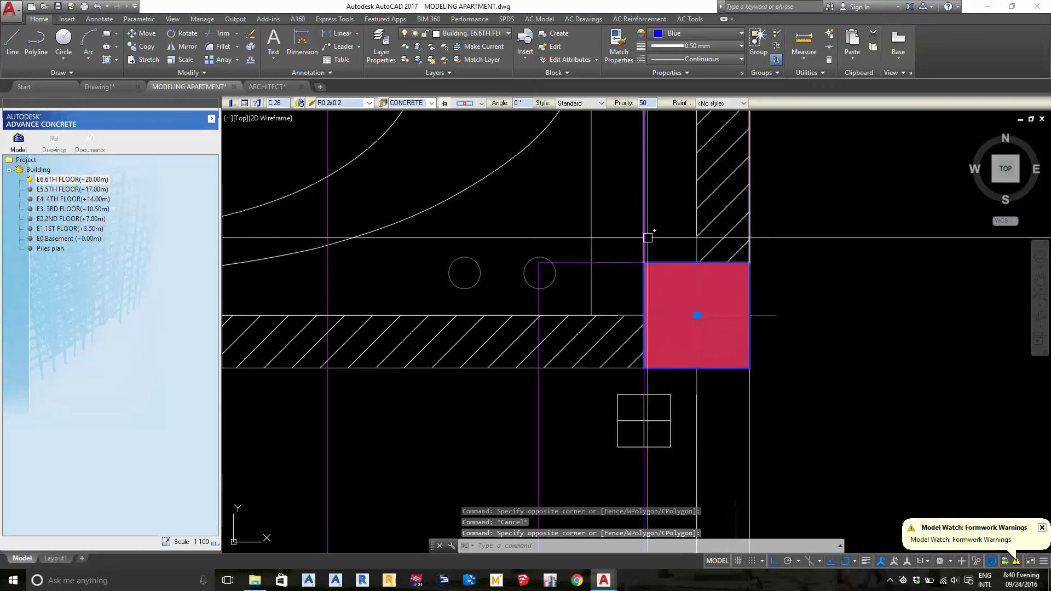
key("Escape")
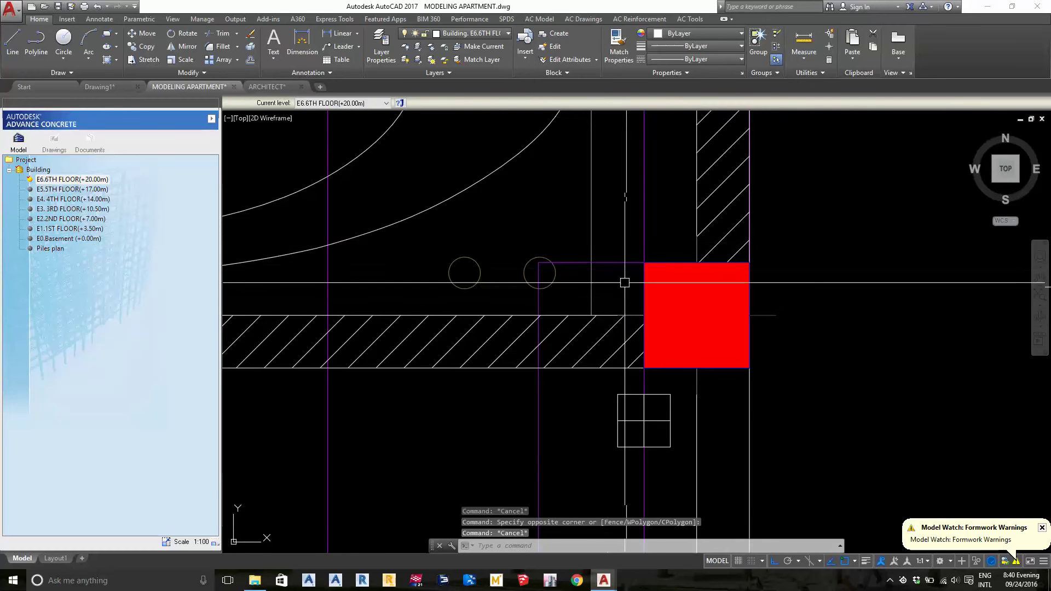
left_click(722, 426)
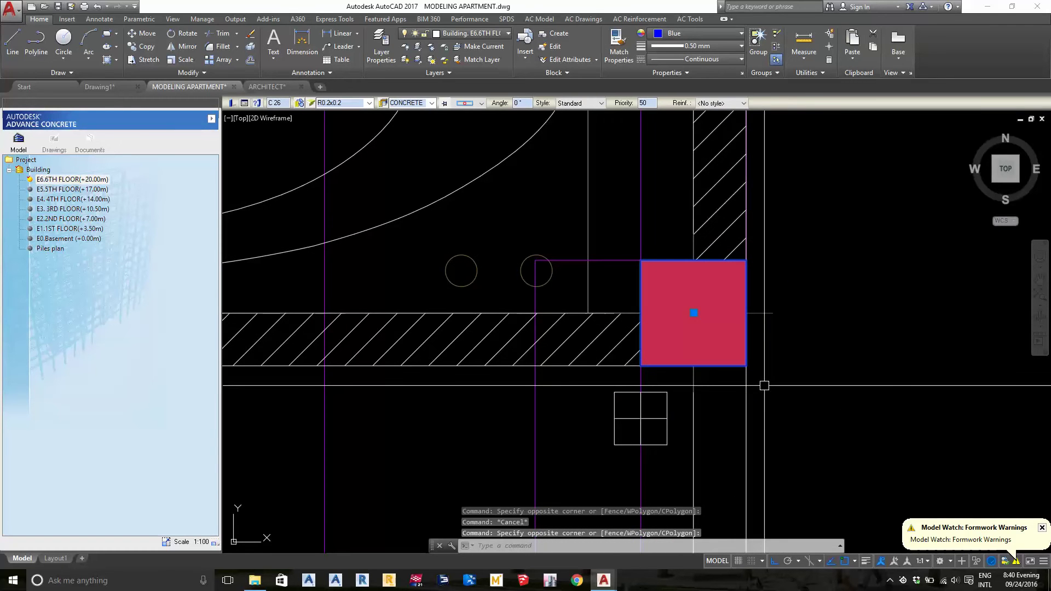
type("cO")
key("Return")
- Pick the column's base point and place two copies of the corner column
left_click(694, 313)
scroll(684, 376, "down", 3)
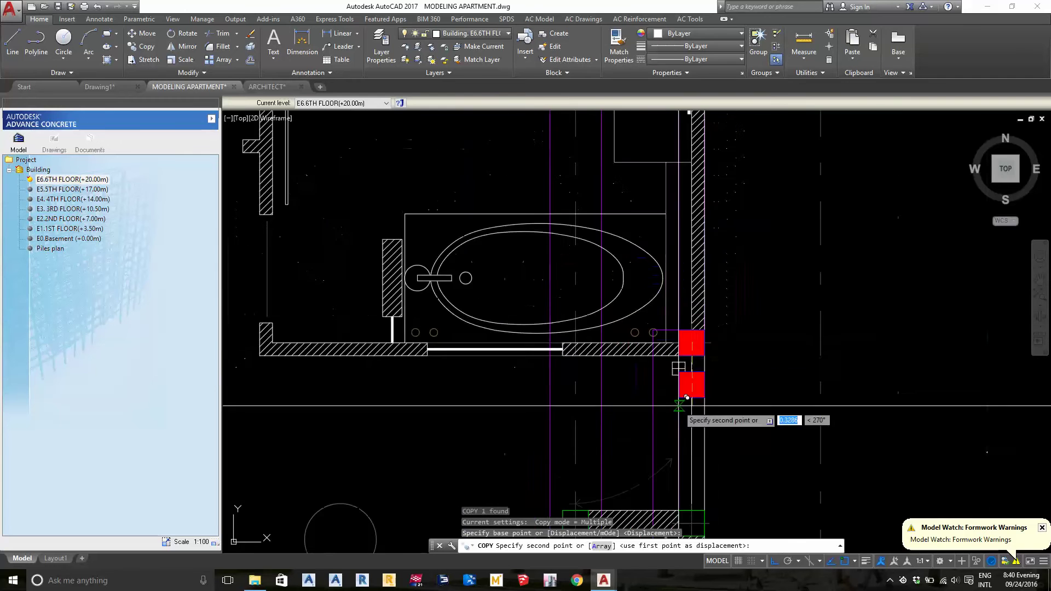
scroll(638, 324, "up", 2)
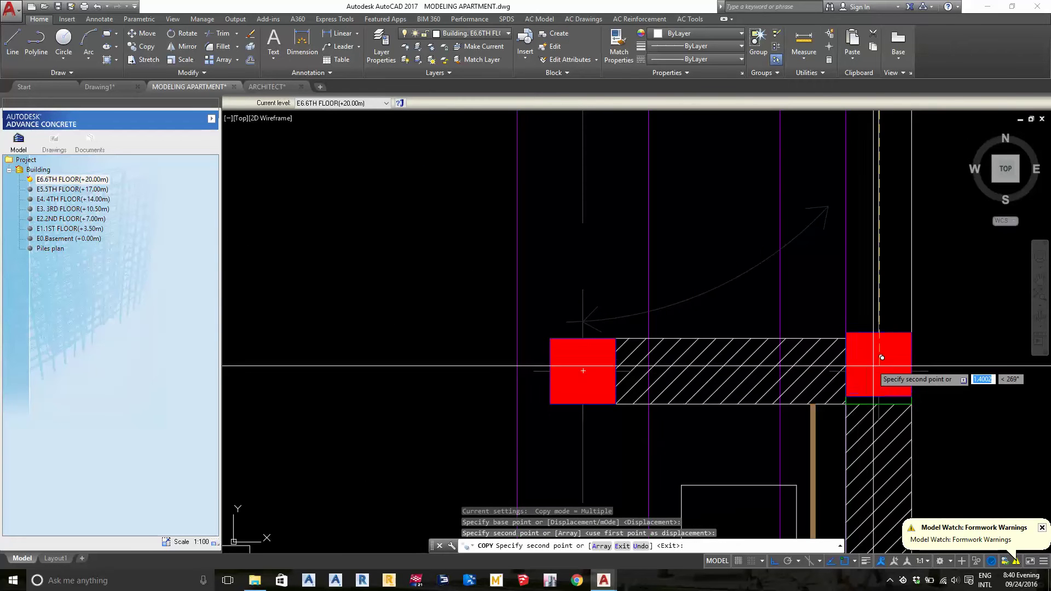
left_click(887, 363)
scroll(887, 363, "down", 3)
scroll(808, 409, "up", 3)
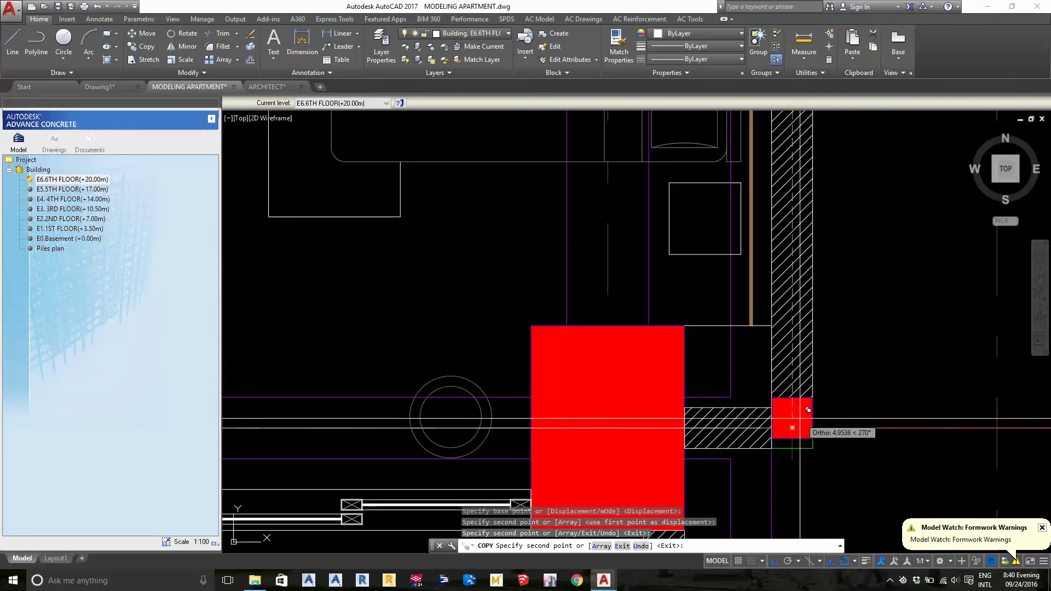
left_click(792, 428)
scroll(792, 427, "down", 3)
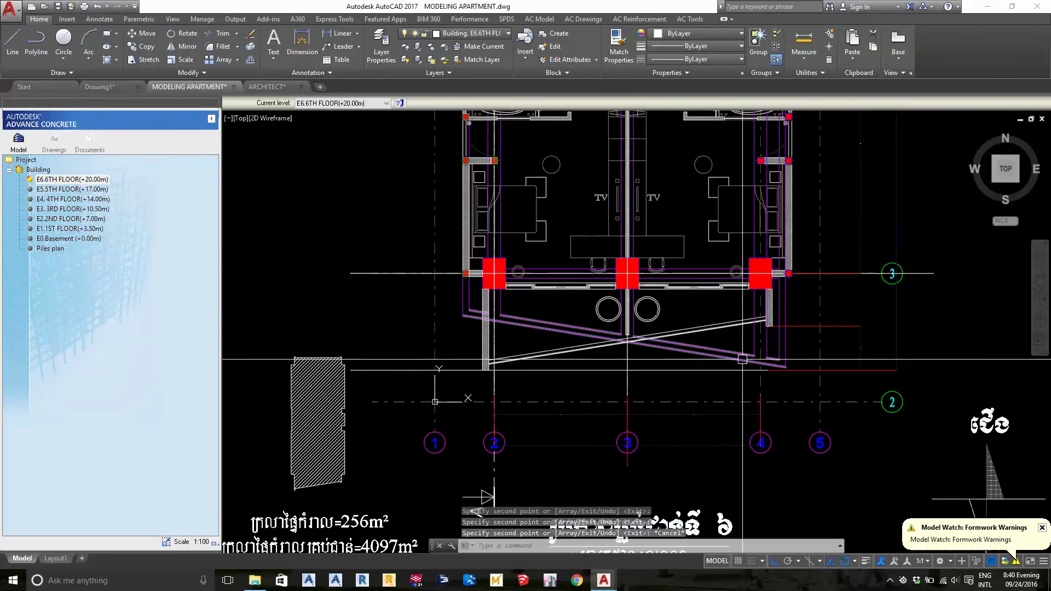
- Erase the diagonal purple beam, then a wall near the lift shaft
left_click(586, 335)
scroll(586, 335, "up", 3)
scroll(540, 352, "up", 2)
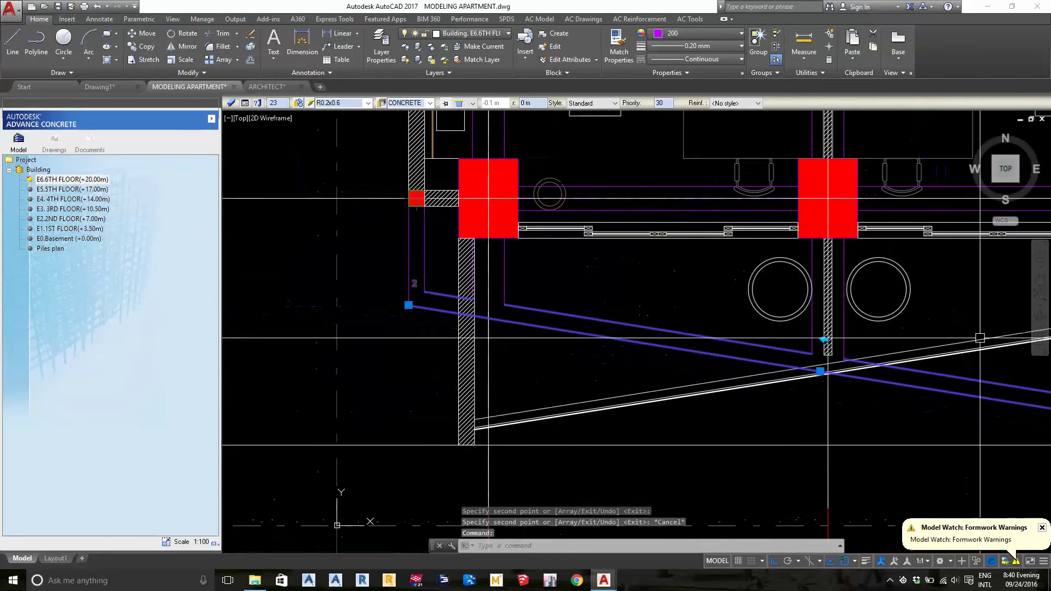
scroll(537, 350, "down", 2)
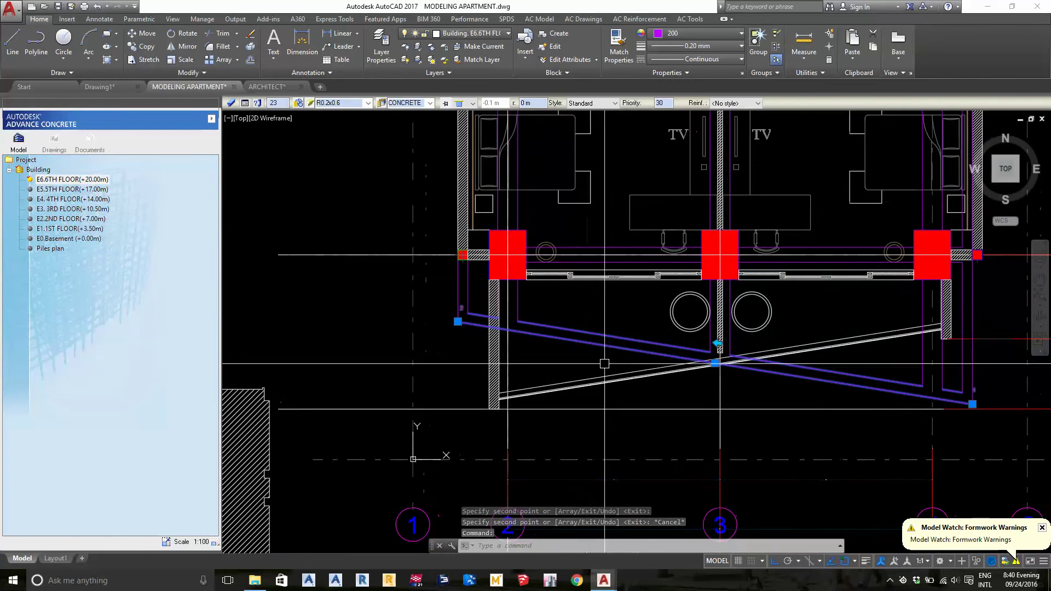
type("e")
key("Return")
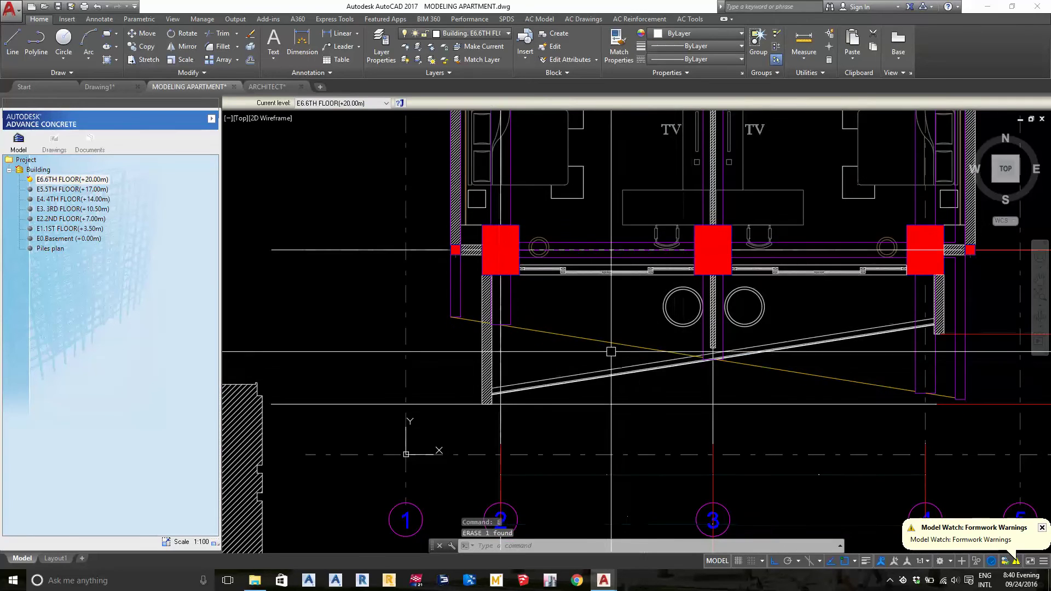
scroll(713, 404, "down", 3)
scroll(669, 311, "up", 4)
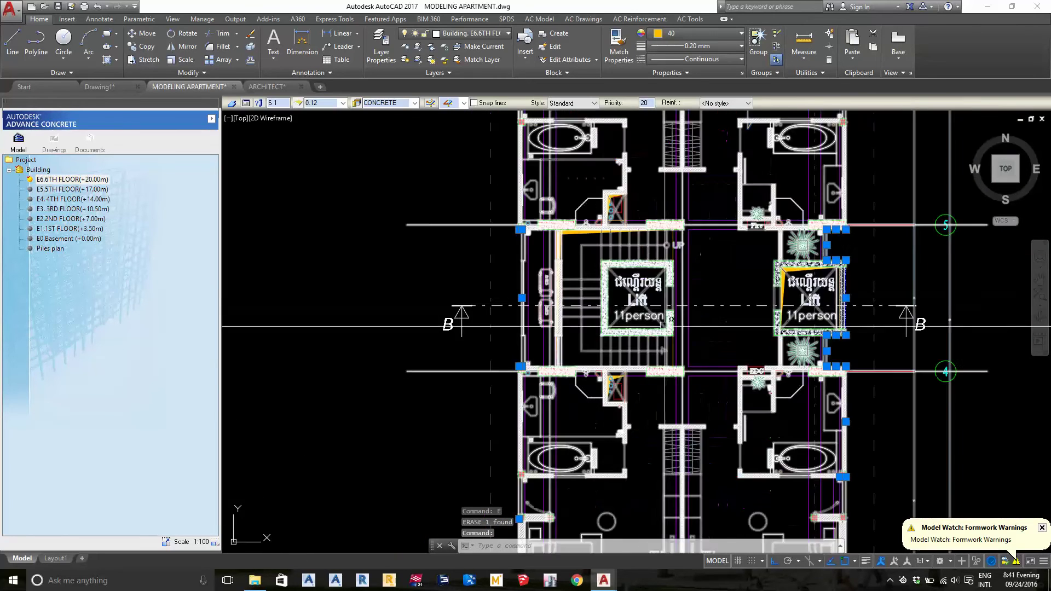
left_click(669, 310)
type("e")
key("Return")
- Pan and zoom to the lower wall and the slanted wall lines
middle_click_drag(669, 310, 602, 126)
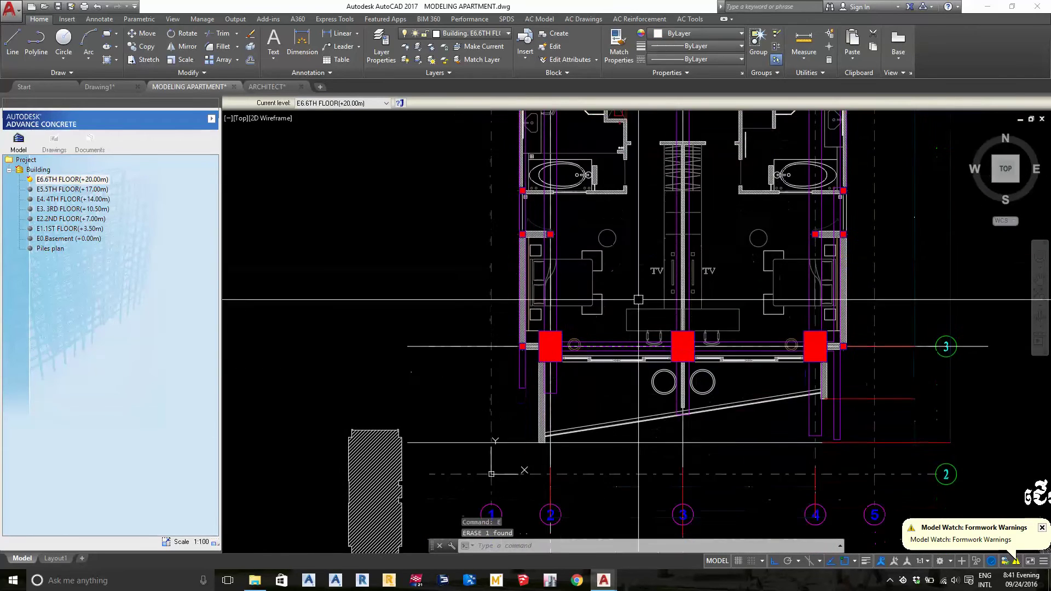
scroll(597, 377, "up", 4)
middle_click_drag(596, 377, 535, 375)
scroll(520, 368, "up", 2)
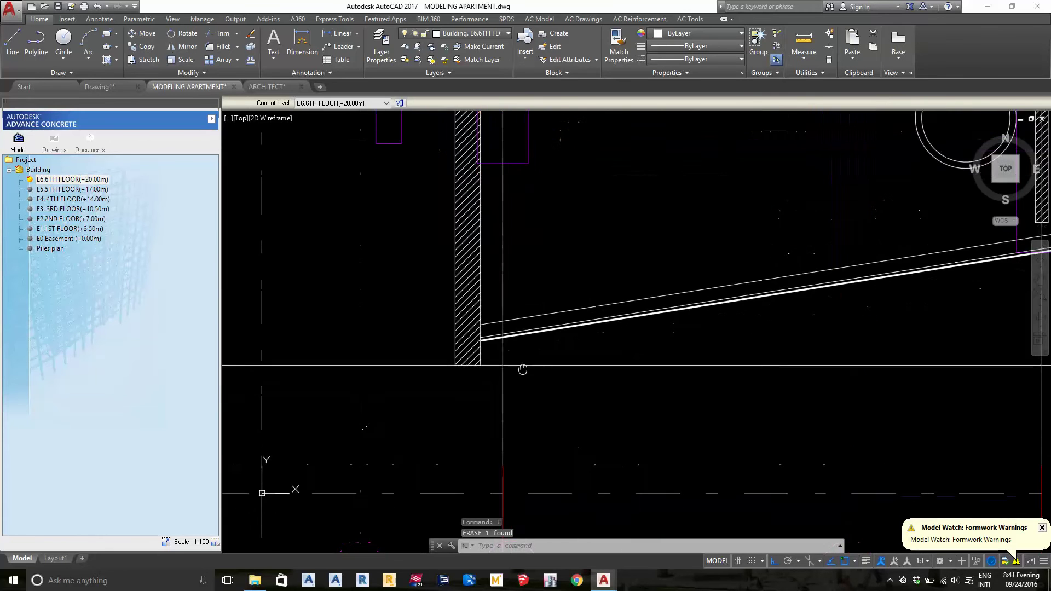
scroll(485, 359, "down", 2)
scroll(504, 369, "down", 3)
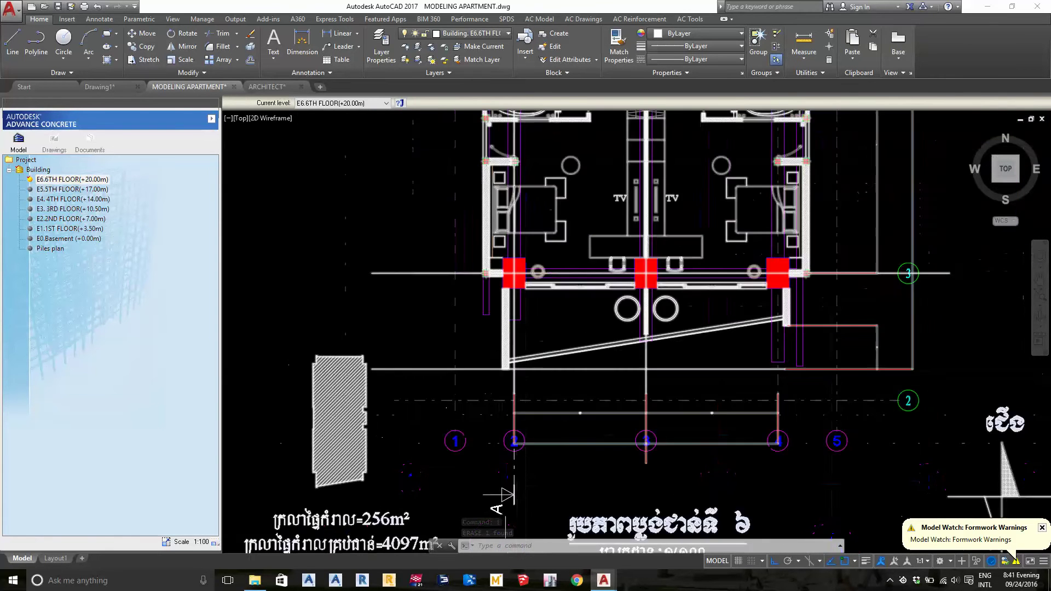
scroll(514, 374, "up", 6)
scroll(530, 375, "up", 2)
- Draw a construction line along the slanted wall edge
type("E")
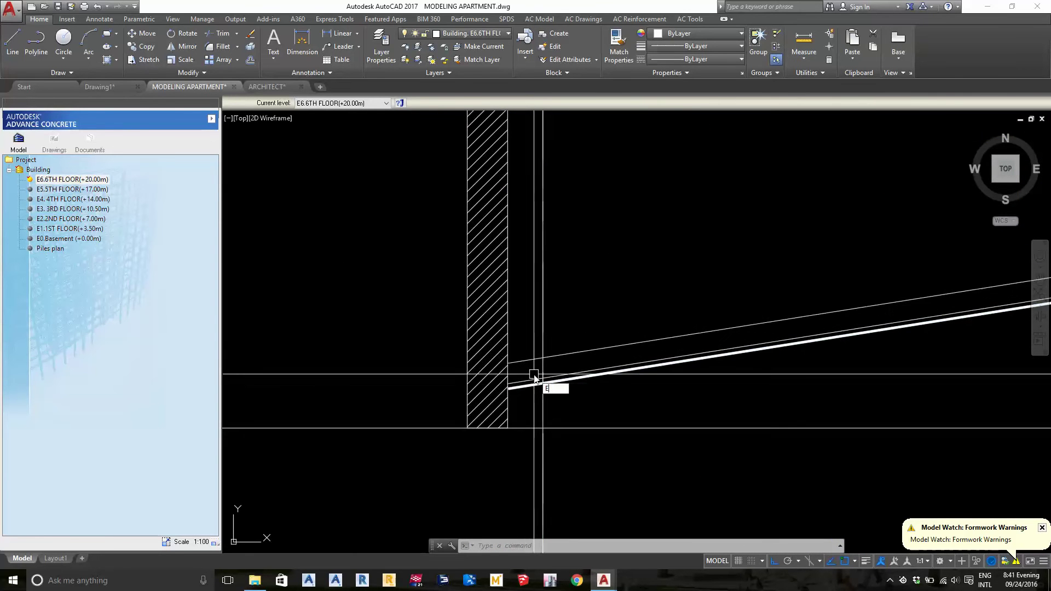
type("L")
key("Return")
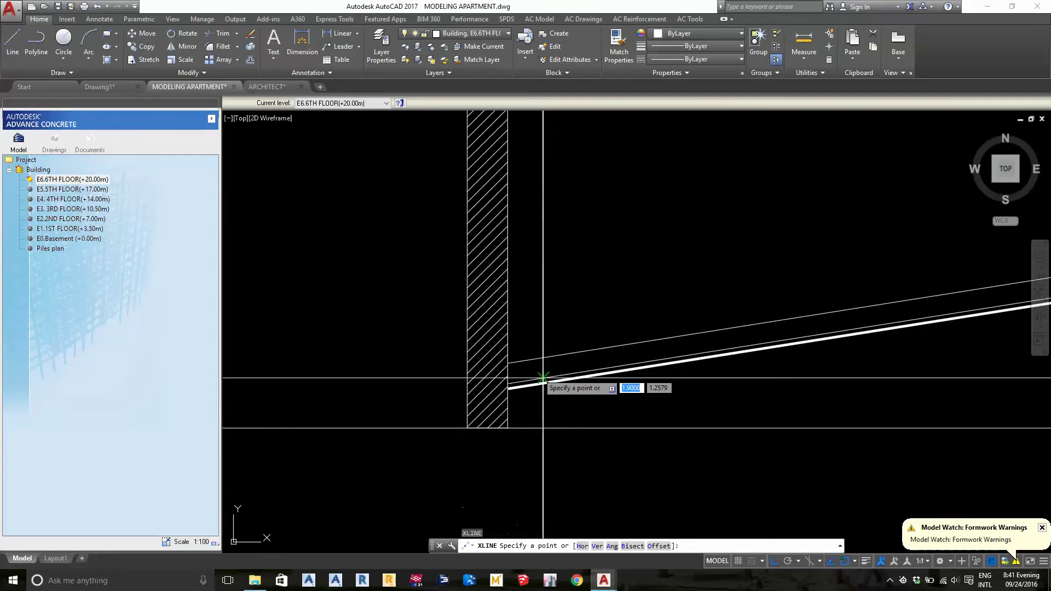
key("Escape")
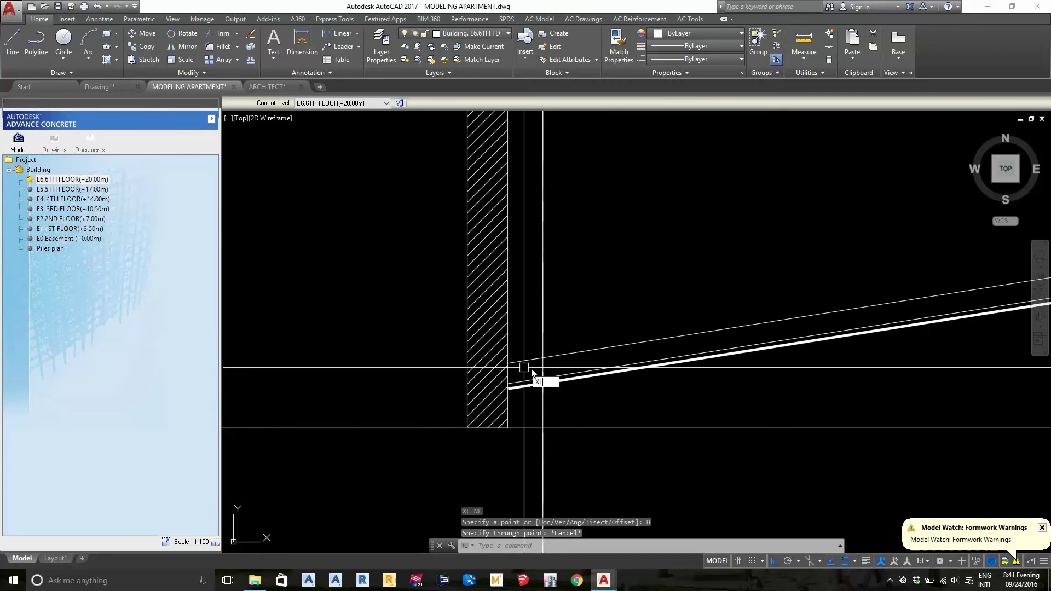
key("Return")
scroll(508, 391, "up", 4)
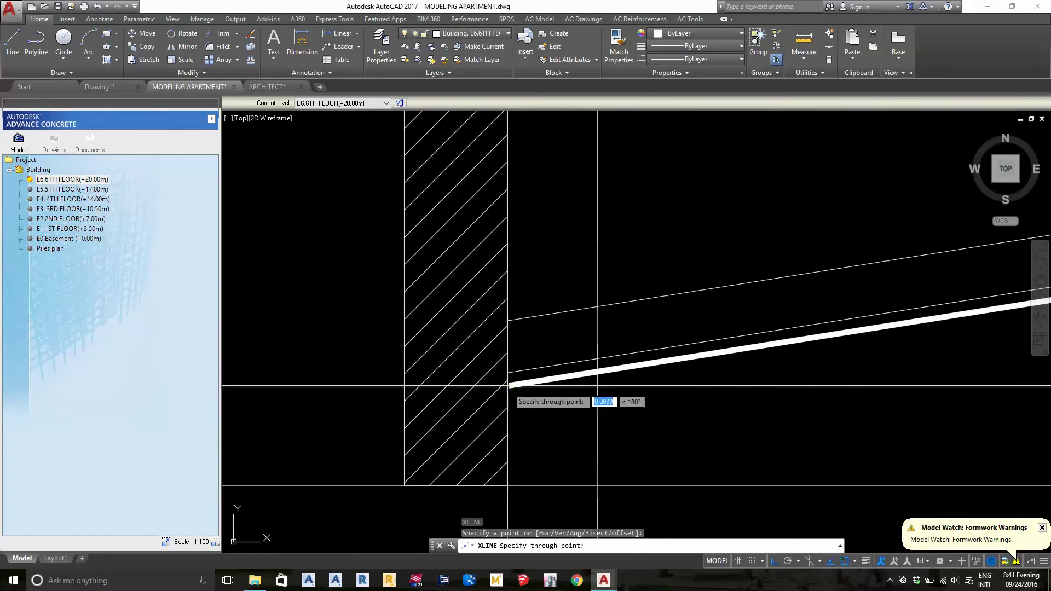
key("Escape")
scroll(720, 395, "down", 4)
- Extend to the diagonal line as boundary, selecting the vertical beam beside the small column
type("ex")
key("Return")
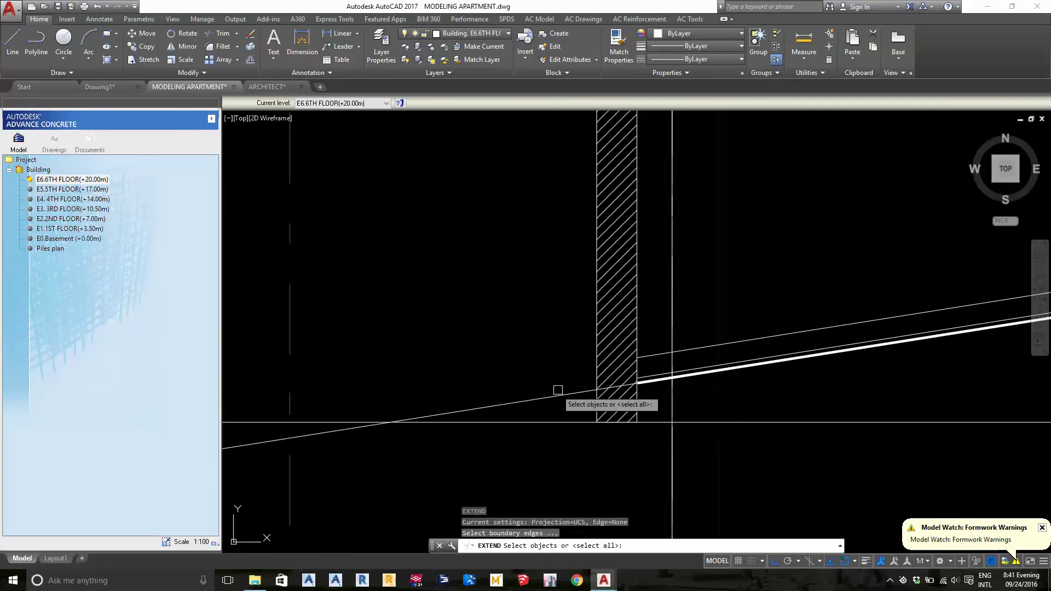
left_click(553, 404)
scroll(556, 416, "down", 3)
scroll(671, 319, "up", 2)
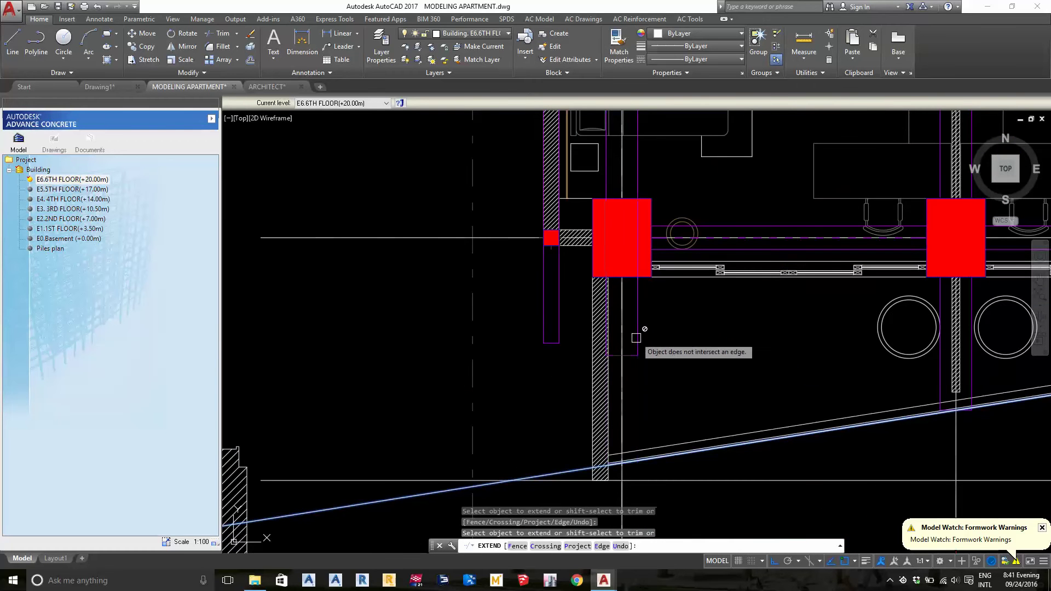
key("Return")
left_click(562, 325)
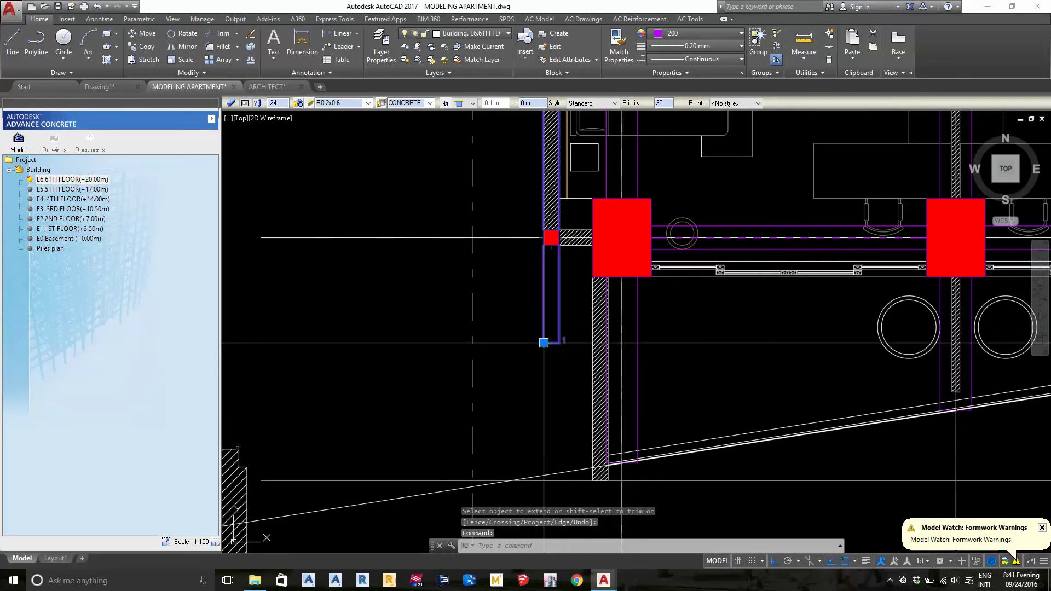
left_click(544, 343)
scroll(547, 241, "up", 2)
scroll(524, 283, "up", 4)
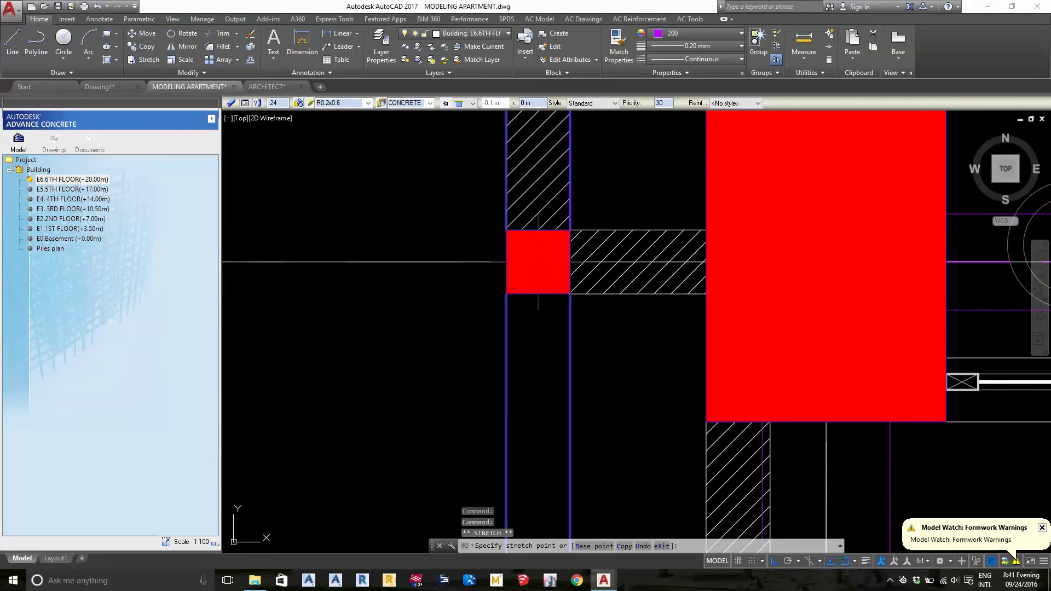
scroll(538, 262, "down", 5)
key("Escape")
scroll(646, 366, "down", 1)
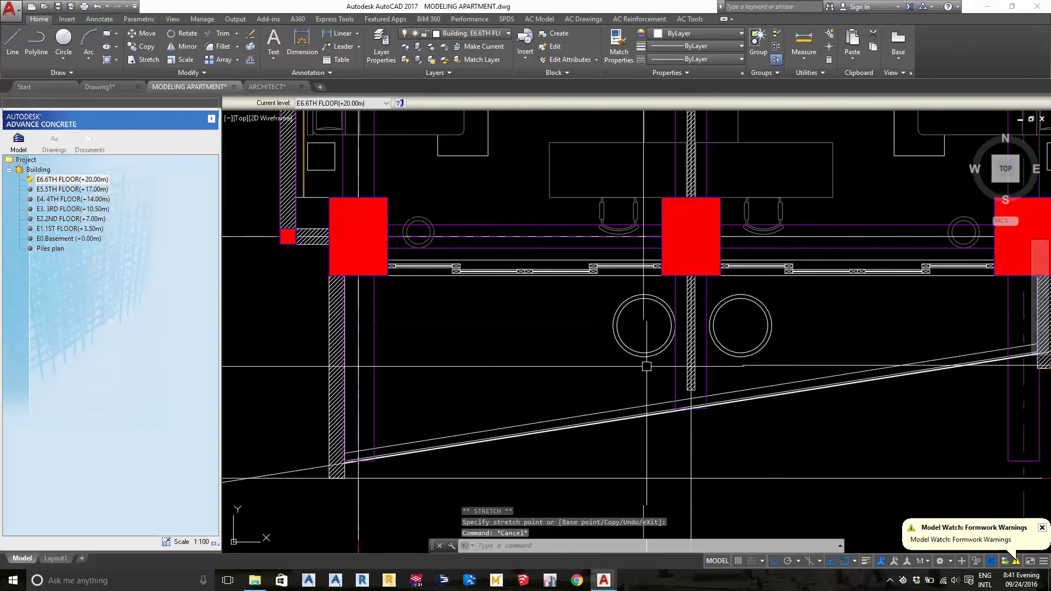
scroll(706, 405, "up", 4)
scroll(707, 405, "down", 5)
scroll(684, 384, "up", 1)
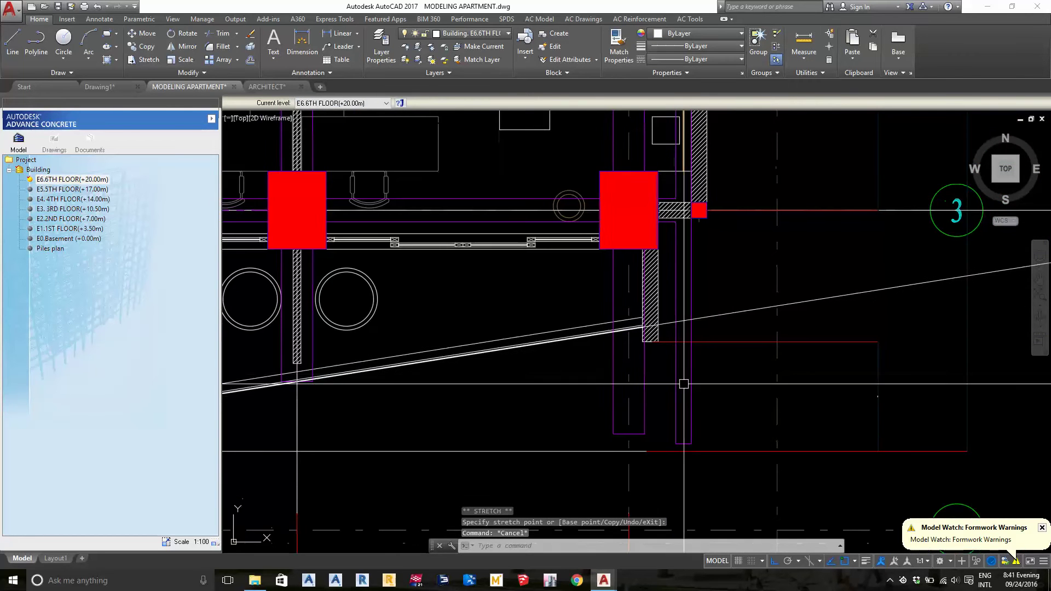
type("tr")
key("Return")
left_click(708, 315)
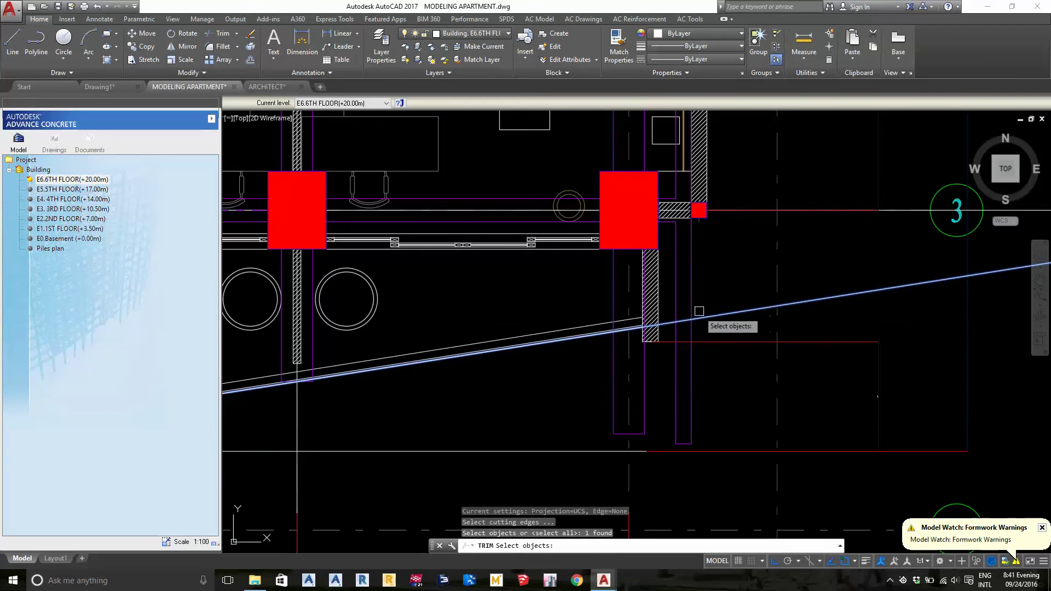
key("Escape")
scroll(613, 338, "up", 2)
type("TR")
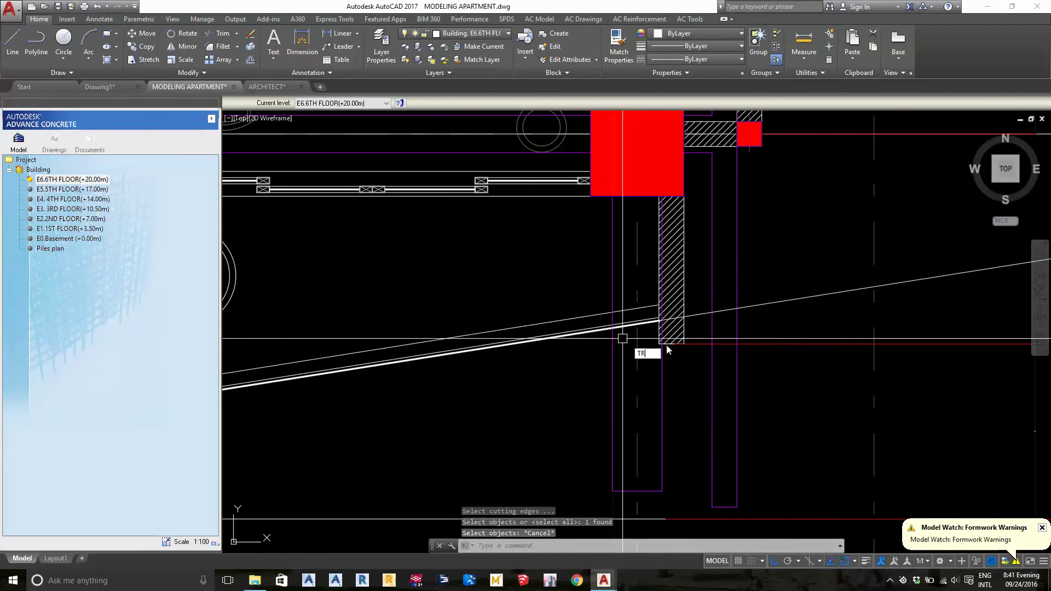
key("Return")
left_click_drag(663, 307, 635, 334)
key("Return")
left_click_drag(606, 400, 613, 403)
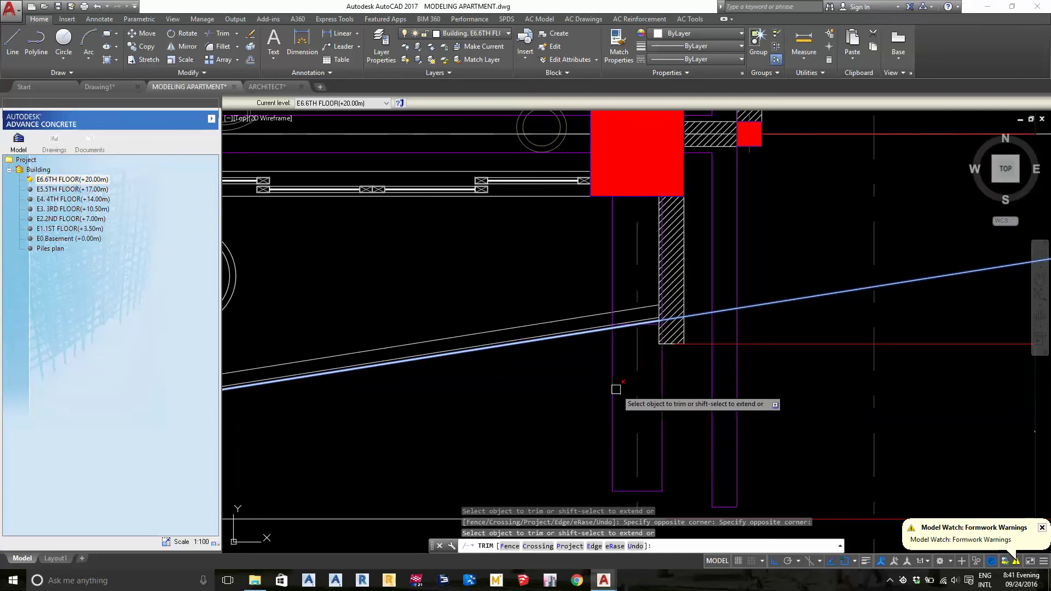
key("Return")
scroll(755, 322, "down", 1)
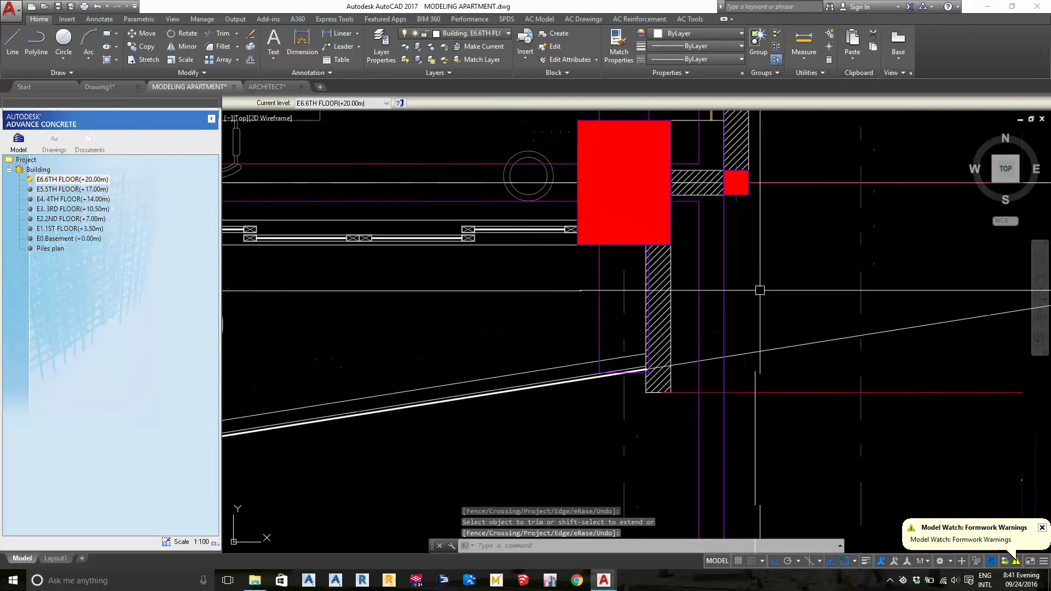
left_click(722, 290)
left_click(690, 274)
scroll(718, 404, "down", 3)
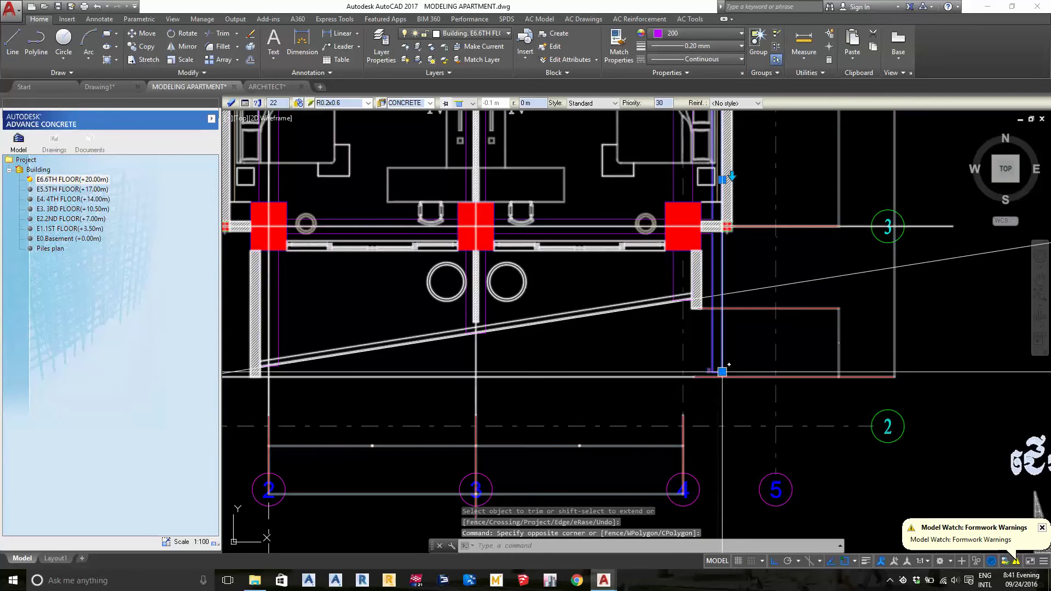
left_click(723, 372)
scroll(754, 188, "up", 5)
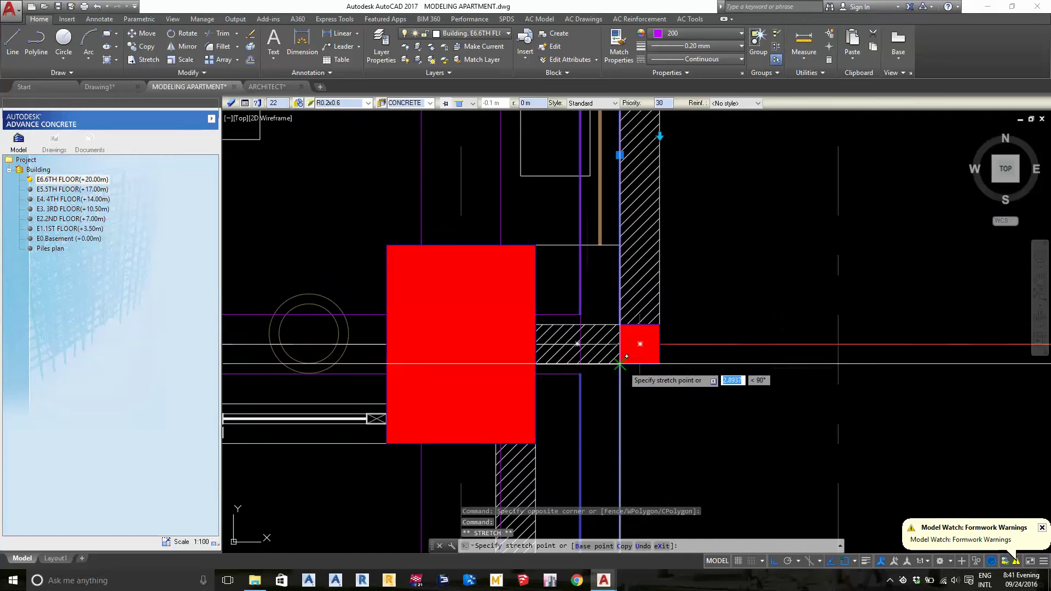
scroll(626, 357, "down", 2)
scroll(626, 356, "down", 5)
middle_click_drag(657, 383, 684, 230)
key("Escape")
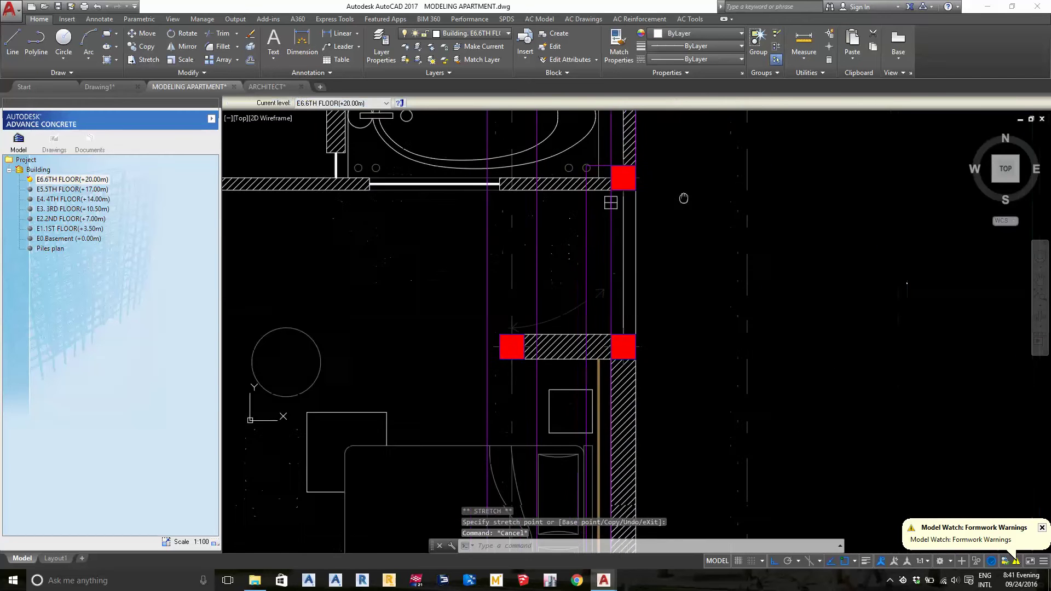
scroll(695, 175, "down", 2)
scroll(706, 151, "up", 2)
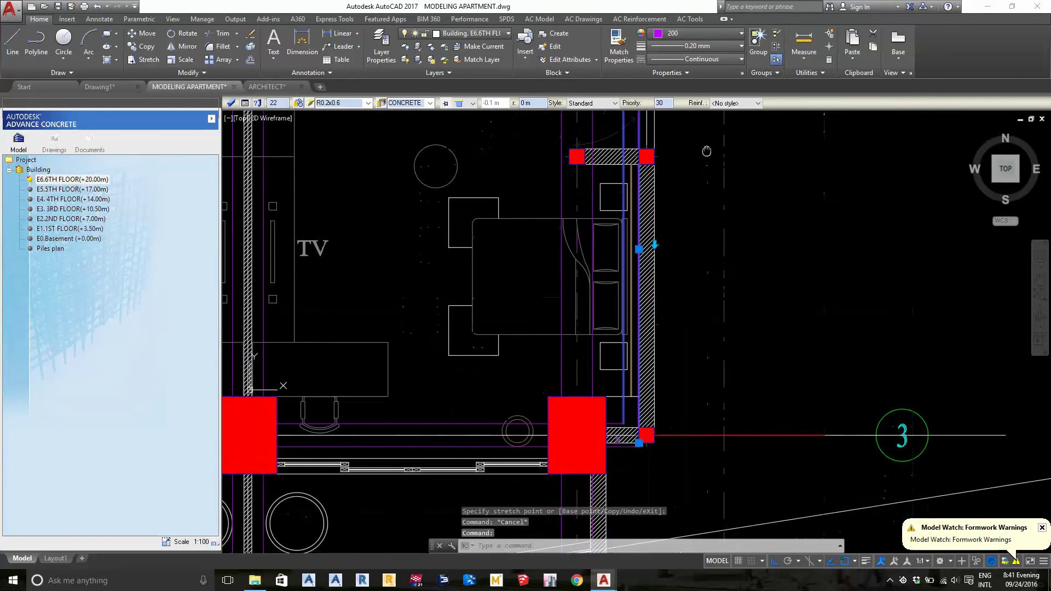
key("Escape")
middle_click_drag(706, 151, 688, 349)
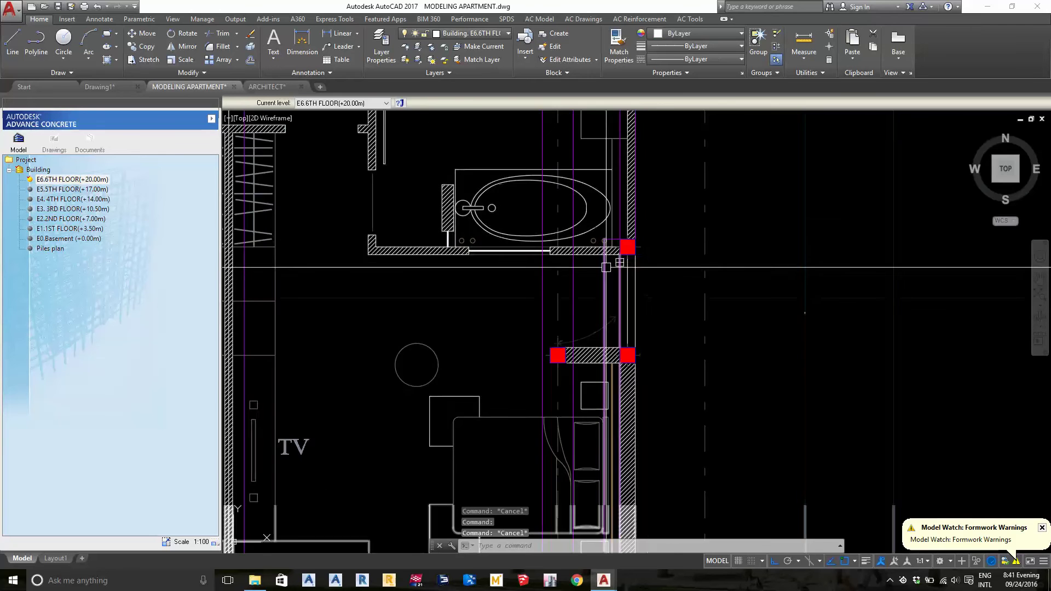
scroll(616, 219, "up", 5)
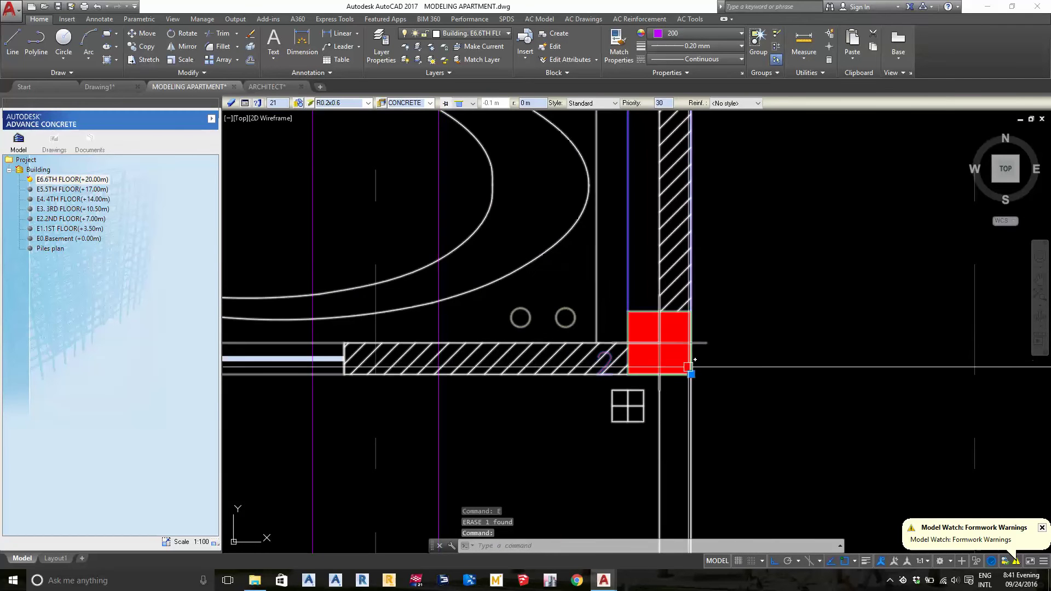
left_click(691, 374)
scroll(767, 253, "down", 5)
scroll(745, 281, "up", 3)
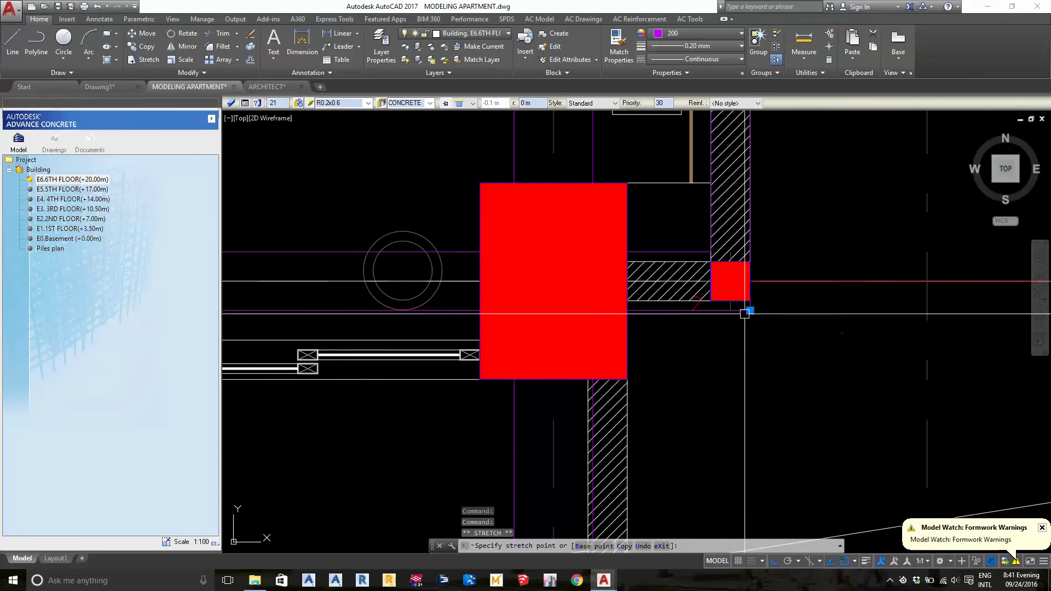
key("Escape")
scroll(788, 304, "down", 2)
scroll(821, 286, "down", 5)
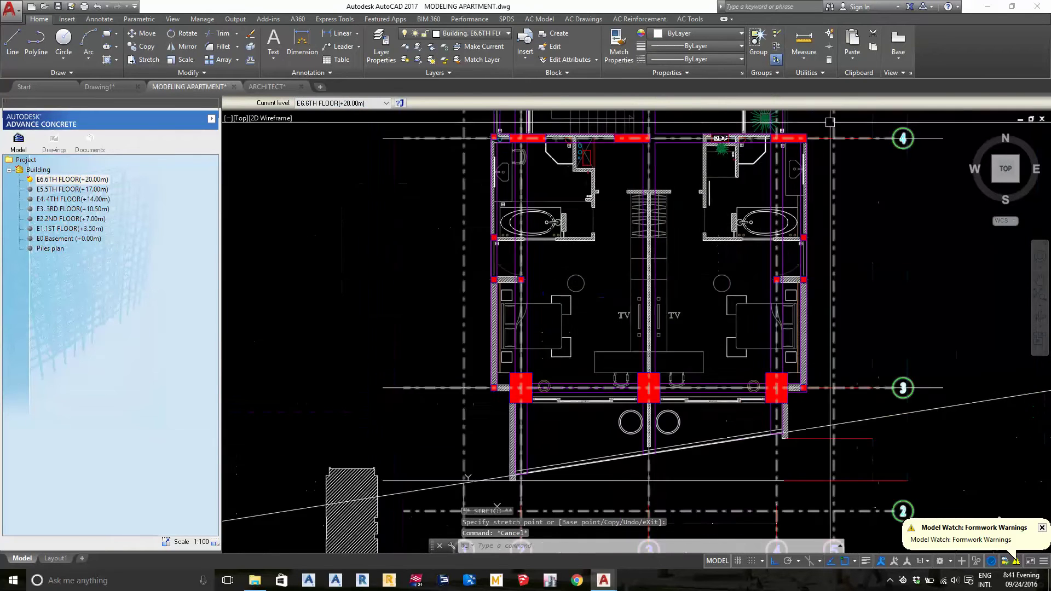
scroll(827, 123, "up", 6)
scroll(728, 215, "down", 3)
scroll(693, 208, "up", 3)
mouse_move(903, 136)
middle_mouse_down()
mouse_move(786, 230)
mouse_move(780, 286)
middle_mouse_up()
scroll(712, 316, "down", 3)
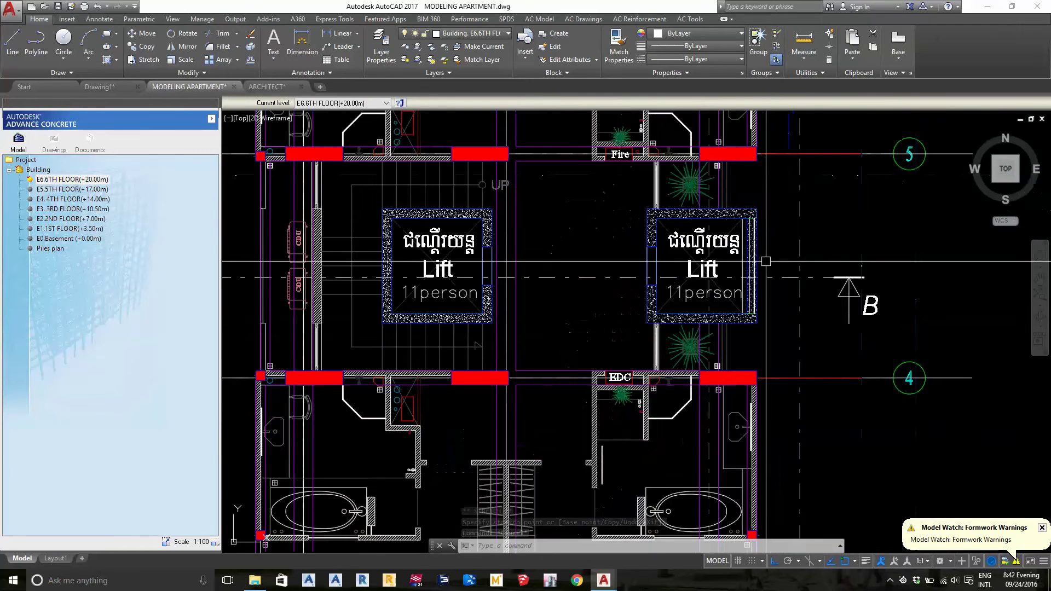
scroll(712, 316, "up", 2)
middle_click_drag(849, 136, 777, 334)
middle_click_drag(775, 139, 779, 243)
scroll(779, 242, "up", 3)
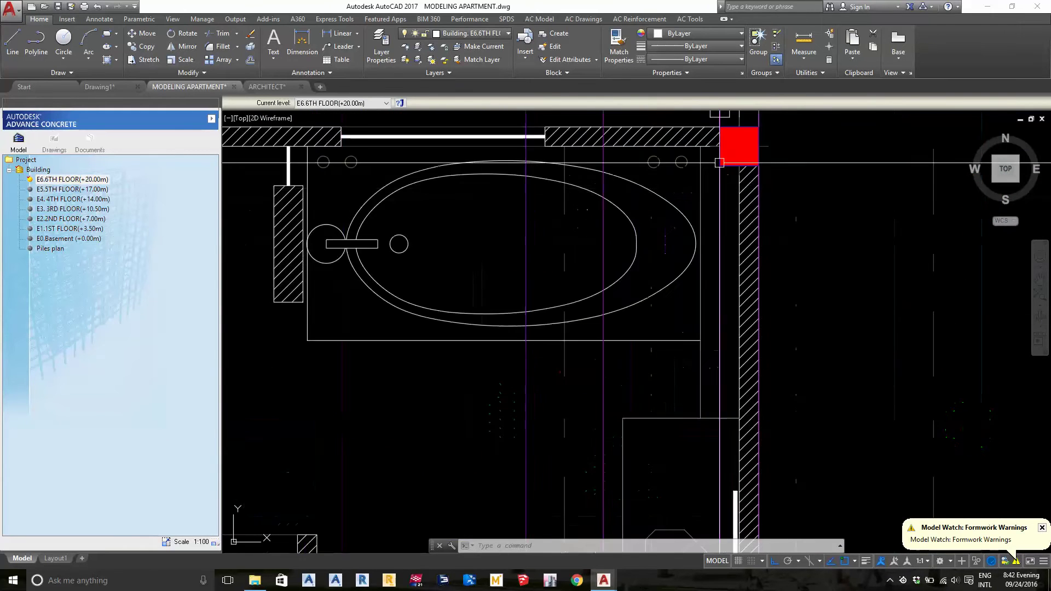
mouse_move(779, 137)
middle_mouse_down()
mouse_move(722, 169)
mouse_move(788, 347)
middle_mouse_up()
scroll(782, 321, "down", 3)
scroll(761, 230, "up", 2)
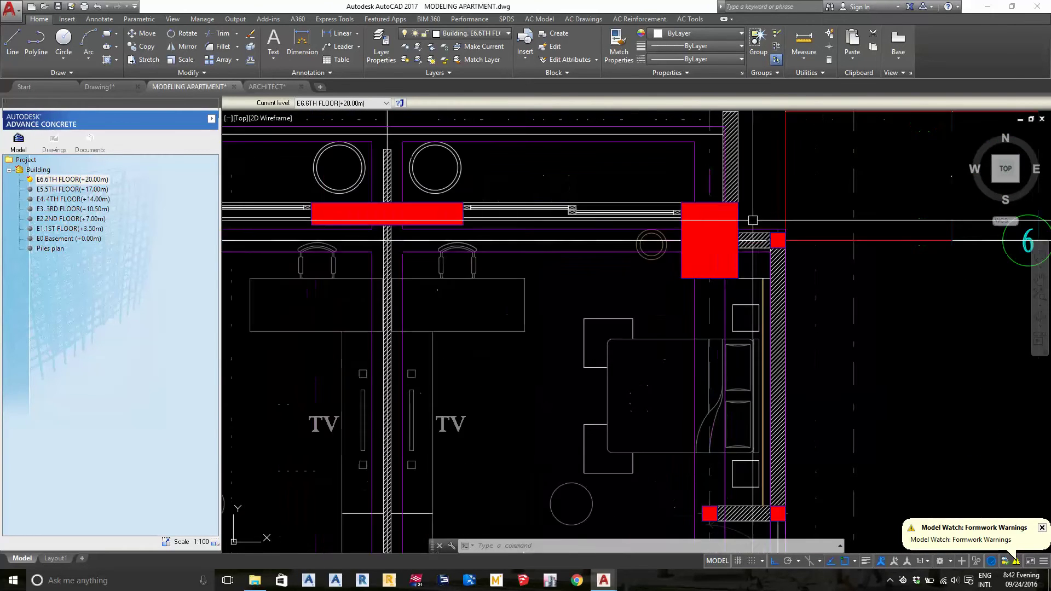
middle_click_drag(692, 129, 692, 225)
scroll(693, 225, "up", 3)
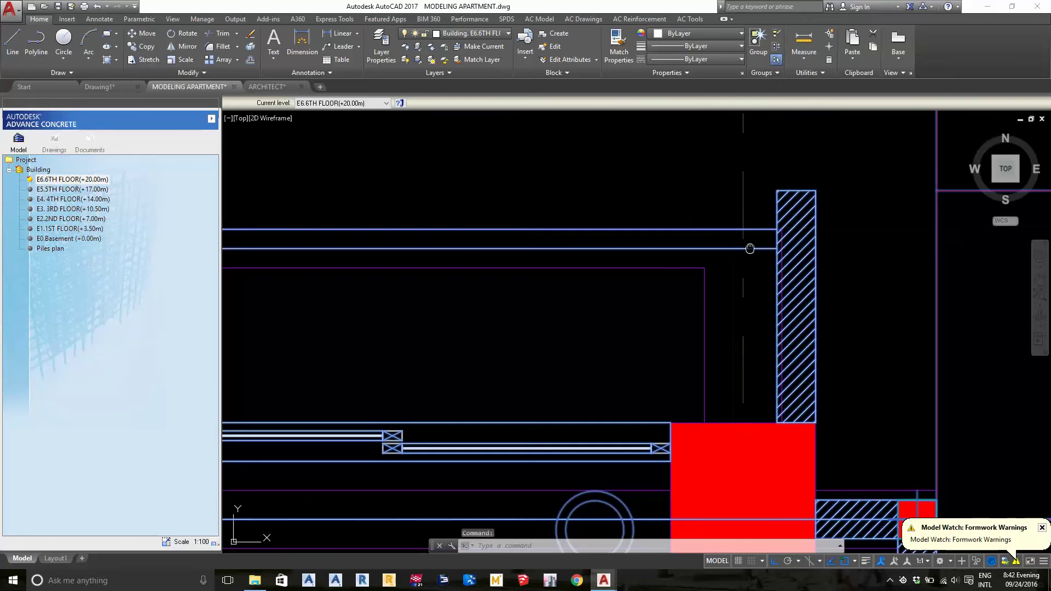
scroll(695, 227, "down", 2)
key("Escape")
key("Escape")
middle_click_drag(719, 297, 887, 289)
scroll(810, 296, "down", 2)
scroll(888, 289, "down", 1)
middle_click_drag(711, 307, 635, 247)
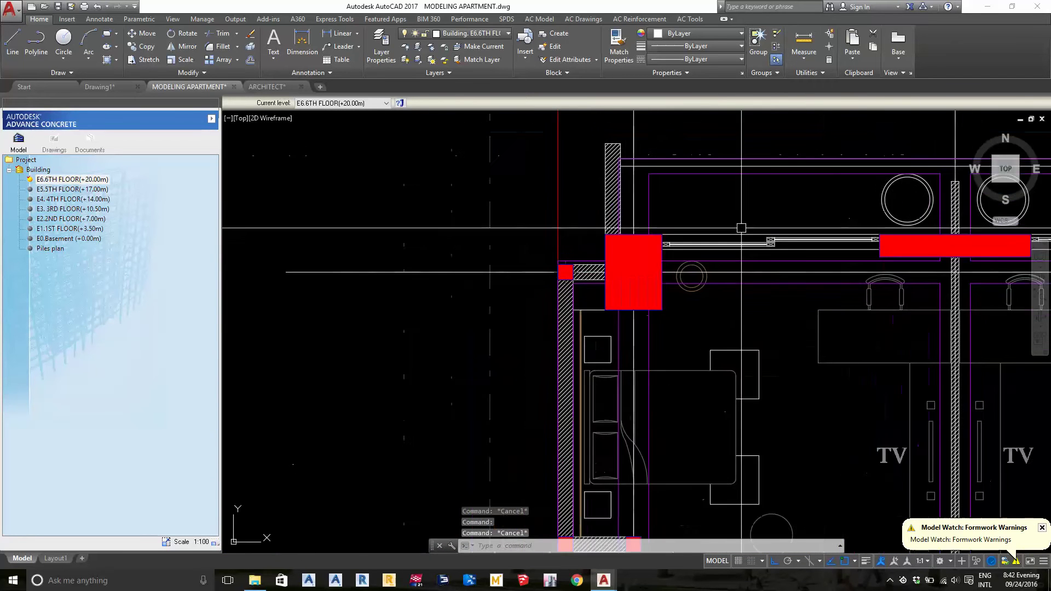
scroll(635, 247, "up", 1)
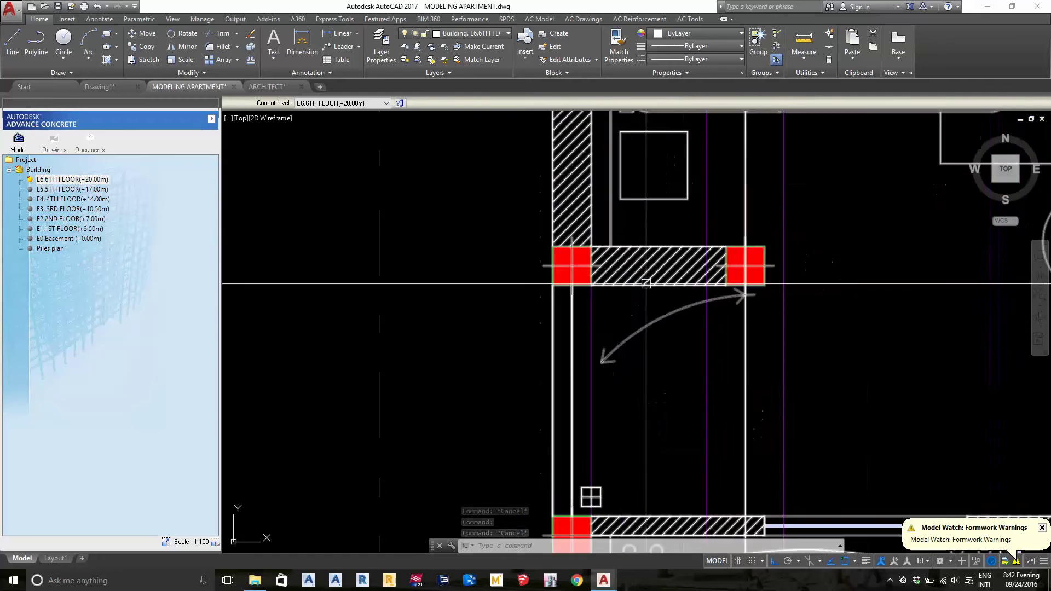
middle_click_drag(635, 247, 702, 430)
scroll(656, 362, "up", 3)
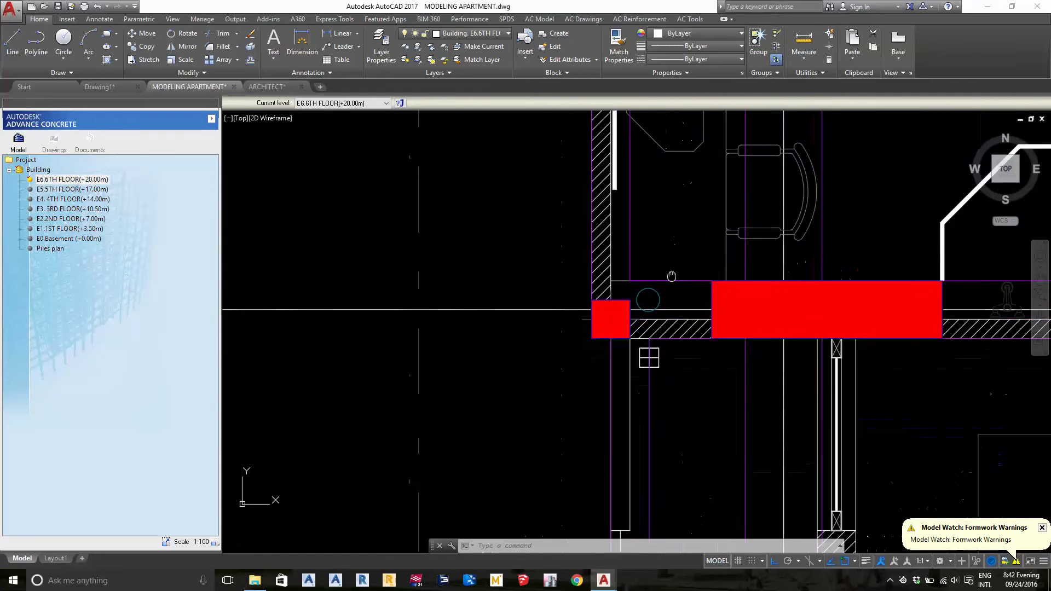
scroll(657, 361, "down", 1)
middle_click_drag(706, 383, 741, 218)
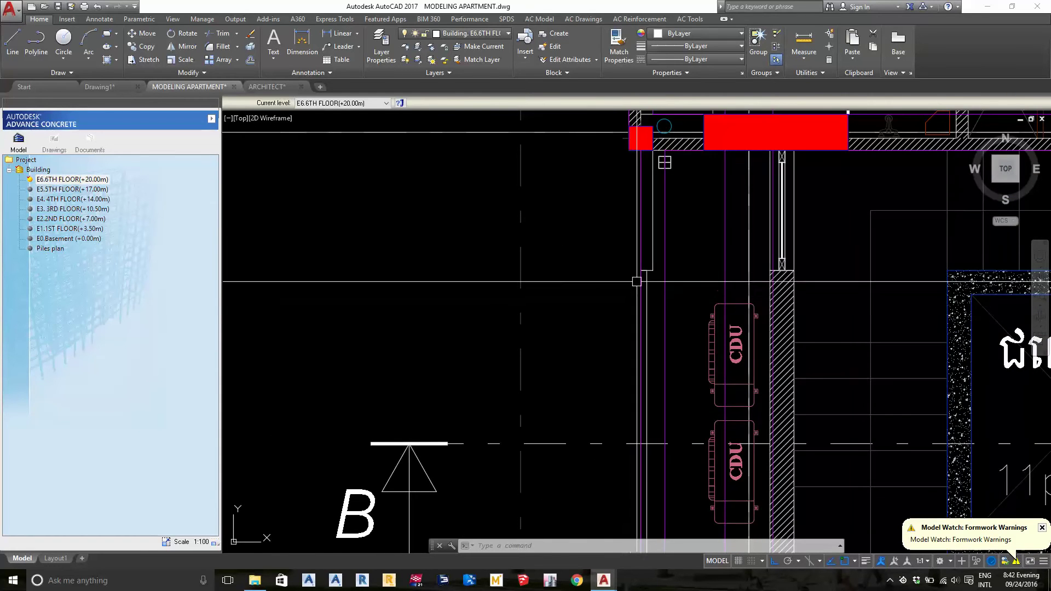
scroll(766, 273, "down", 3)
type("c")
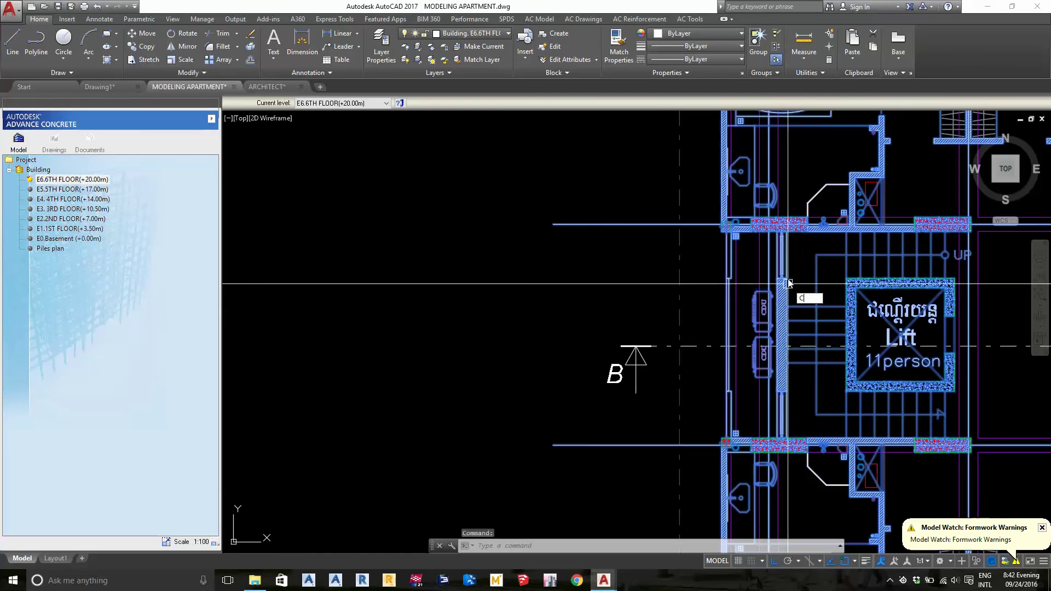
- Copy the selected plan object from its base point to the new location
key("Return")
left_click(788, 283)
scroll(691, 247, "down", 3)
scroll(519, 218, "up", 1)
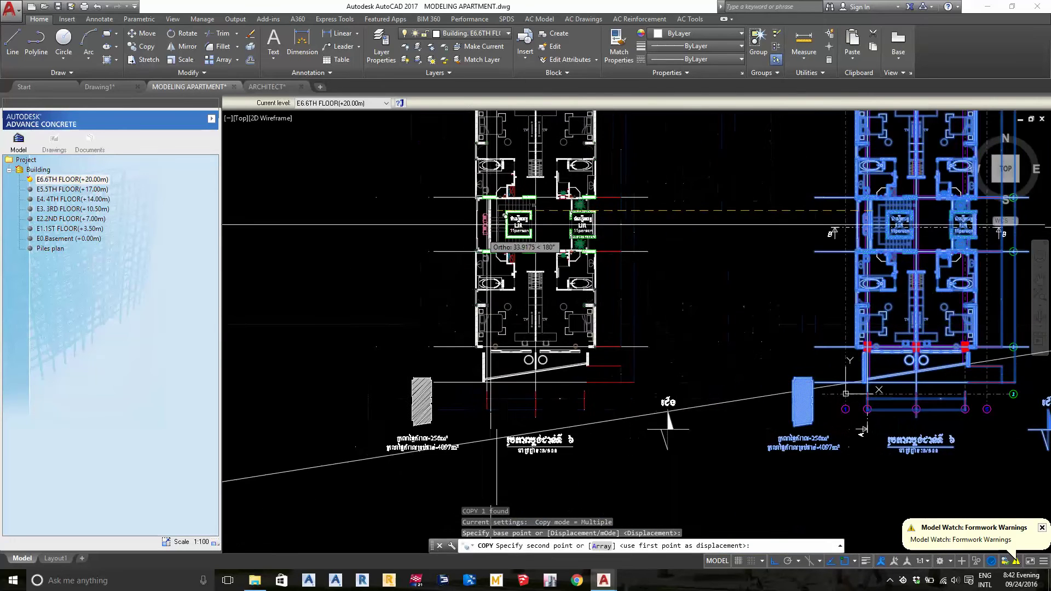
left_click(519, 218)
key("Return")
middle_click_drag(424, 480, 512, 350)
- Erase the stray blue line from the plan
type("e")
key("Return")
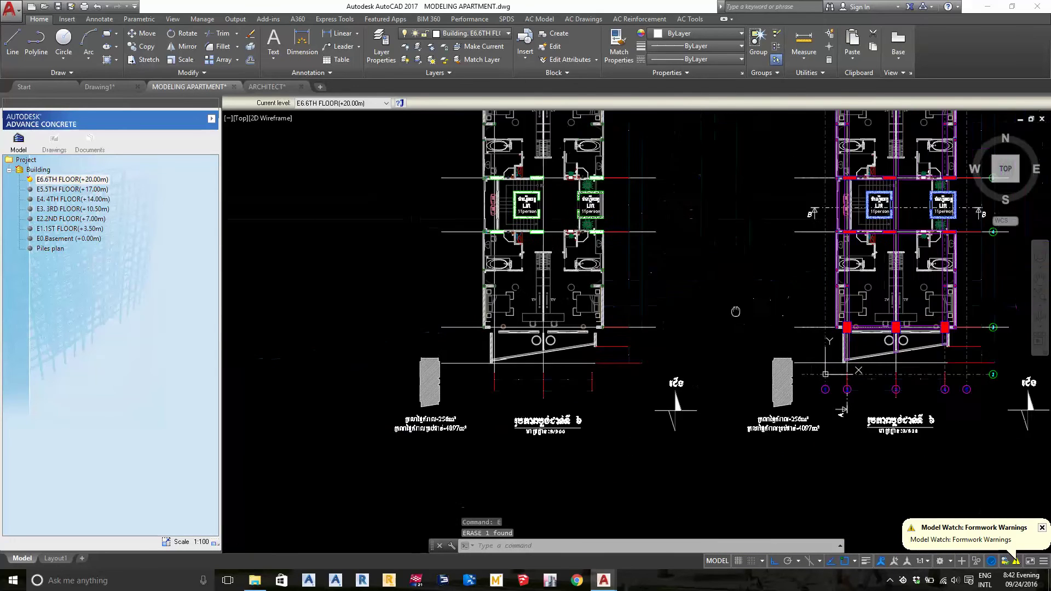
scroll(635, 329, "up", 5)
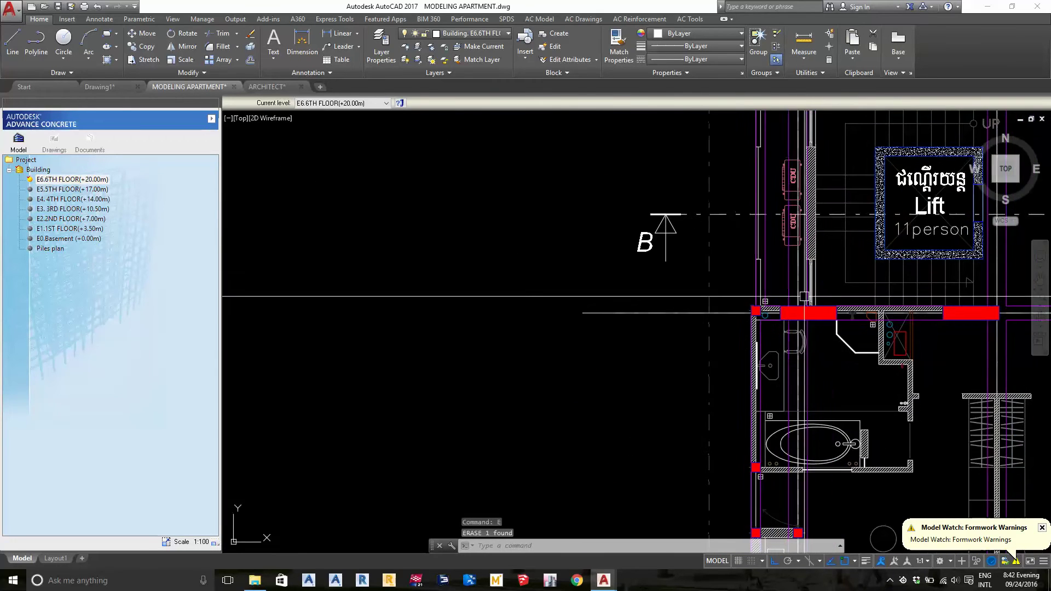
scroll(586, 299, "down", 2)
scroll(586, 263, "down", 2)
scroll(585, 227, "up", 5)
scroll(558, 225, "up", 2)
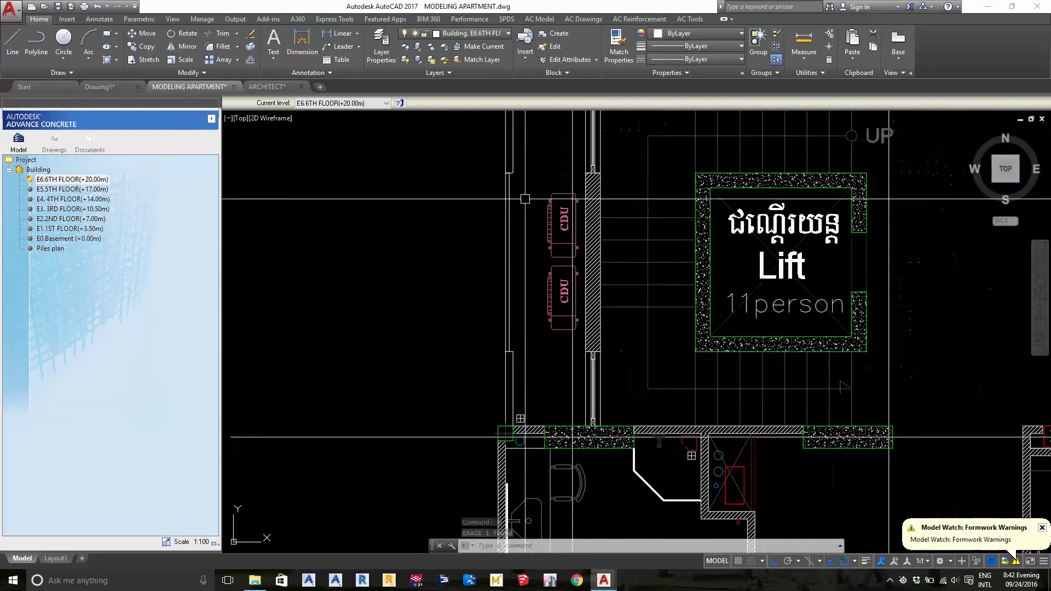
scroll(542, 225, "up", 2)
- Zoom back to the large red column at the hatched wall junction
scroll(529, 225, "down", 4)
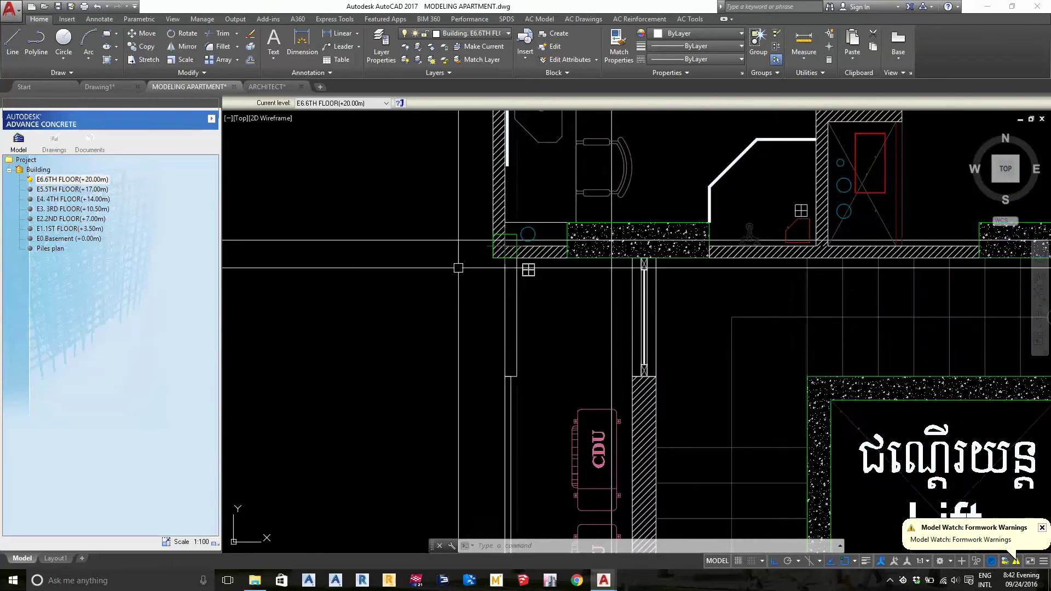
scroll(529, 265, "down", 3)
scroll(623, 330, "down", 1)
scroll(622, 330, "down", 3)
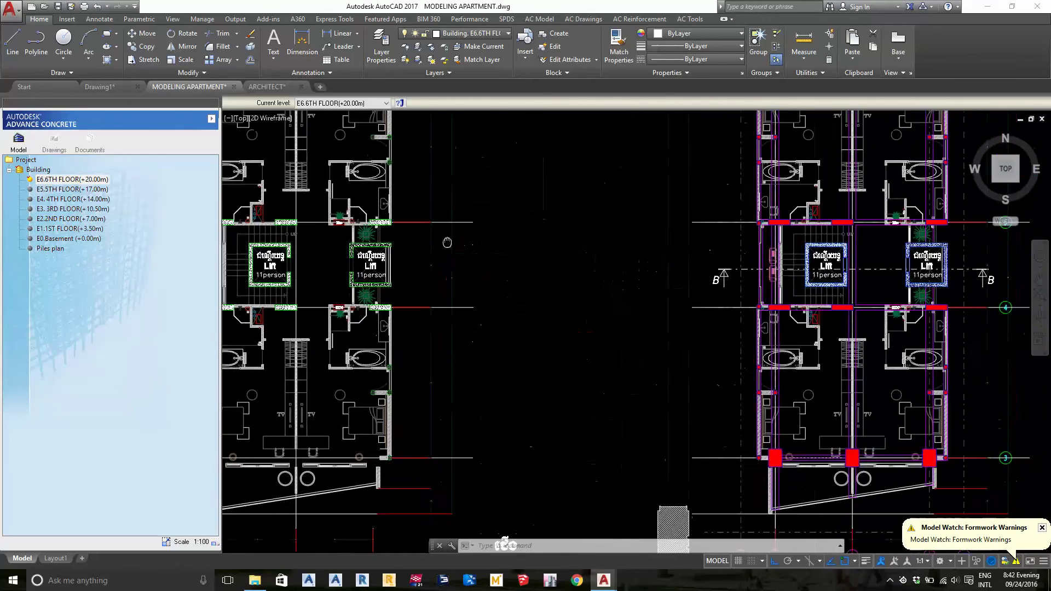
scroll(681, 284, "up", 2)
scroll(681, 284, "up", 4)
scroll(681, 284, "down", 2)
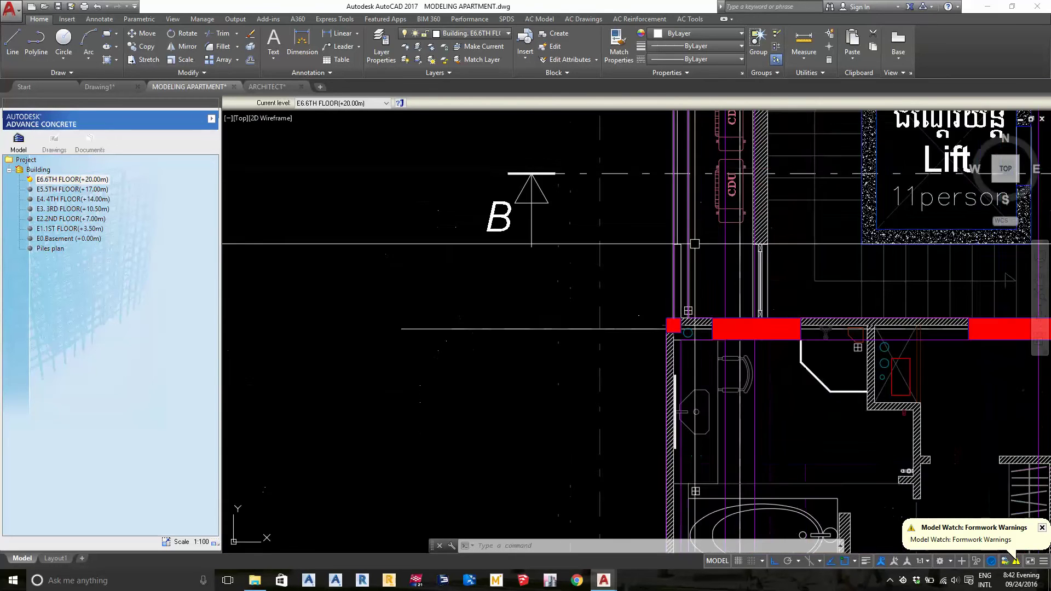
scroll(681, 284, "up", 2)
scroll(681, 284, "up", 2)
scroll(681, 284, "down", 3)
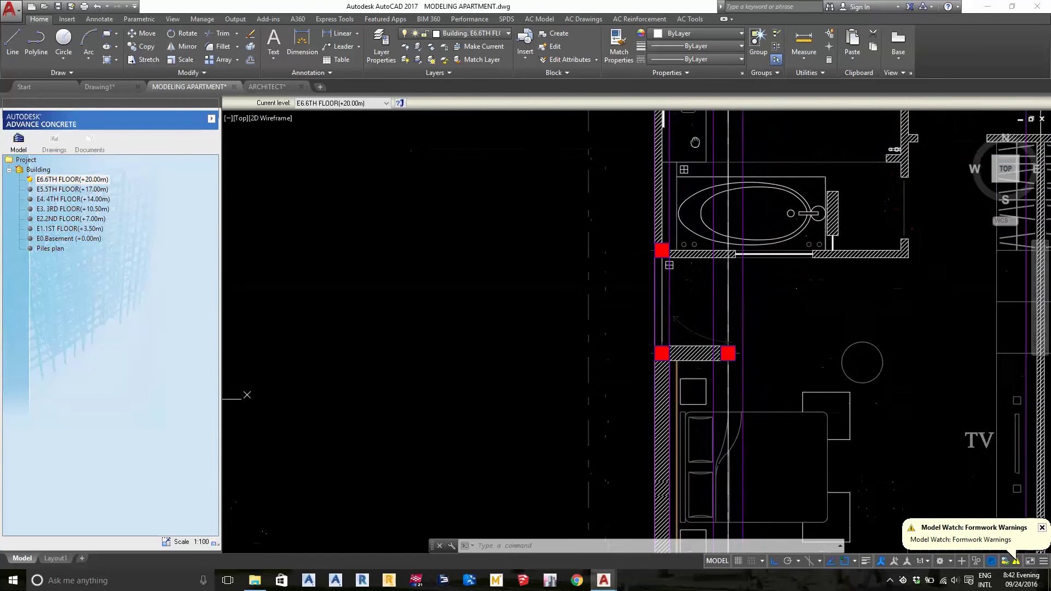
scroll(681, 373, "up", 2)
scroll(666, 242, "down", 2)
scroll(706, 255, "up", 2)
scroll(697, 343, "up", 4)
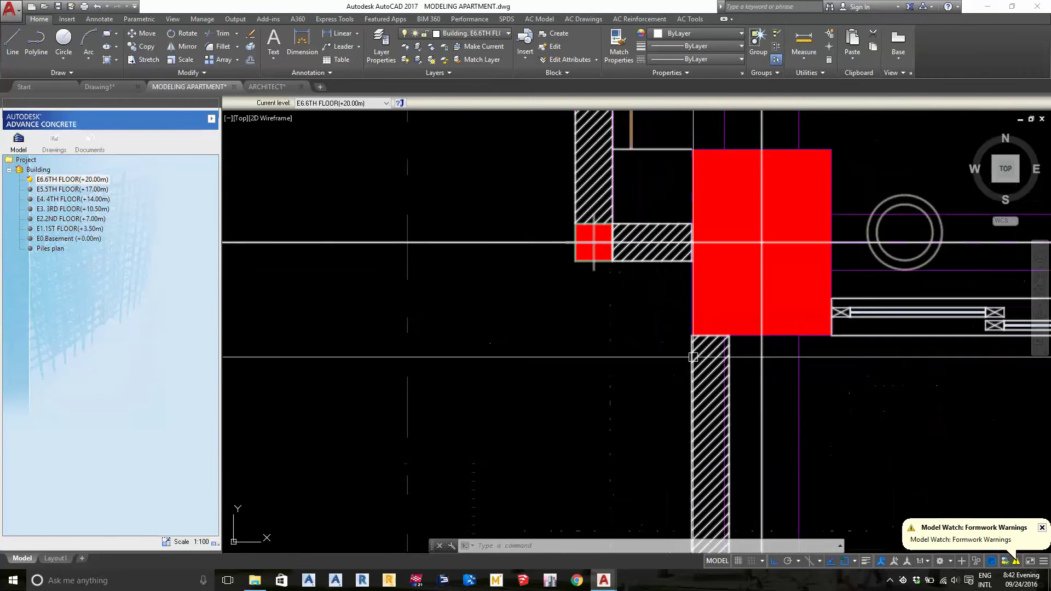
- Select the large red column to inspect it, then clear the selection
left_click(786, 293)
middle_click_drag(785, 294, 776, 316)
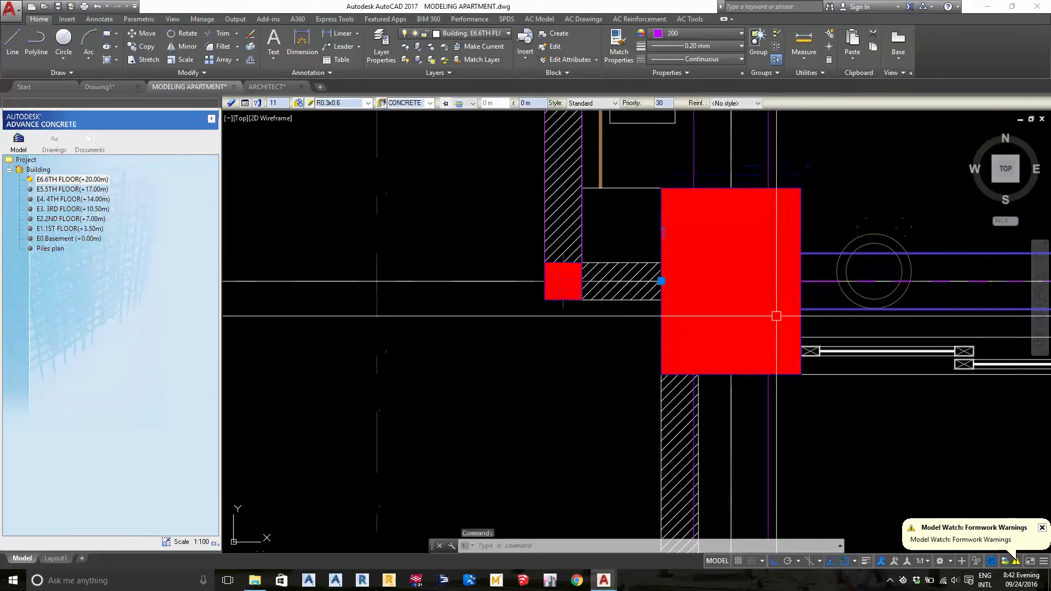
key("Escape")
key("Escape")
scroll(579, 247, "up", 4)
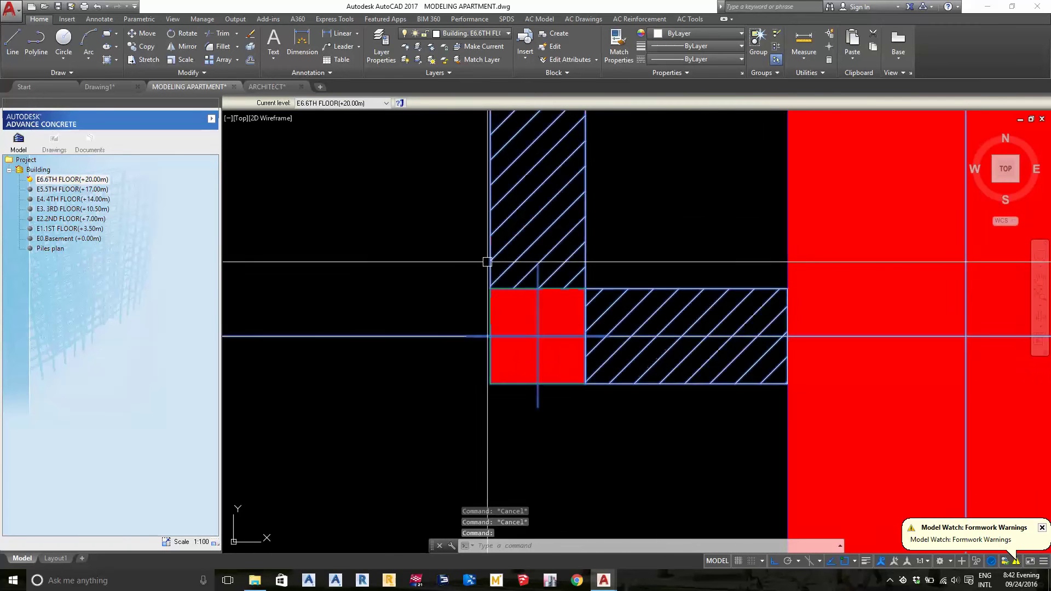
- Select the hatched walls around the small column and open their context menu, then dismiss it
left_click(655, 339)
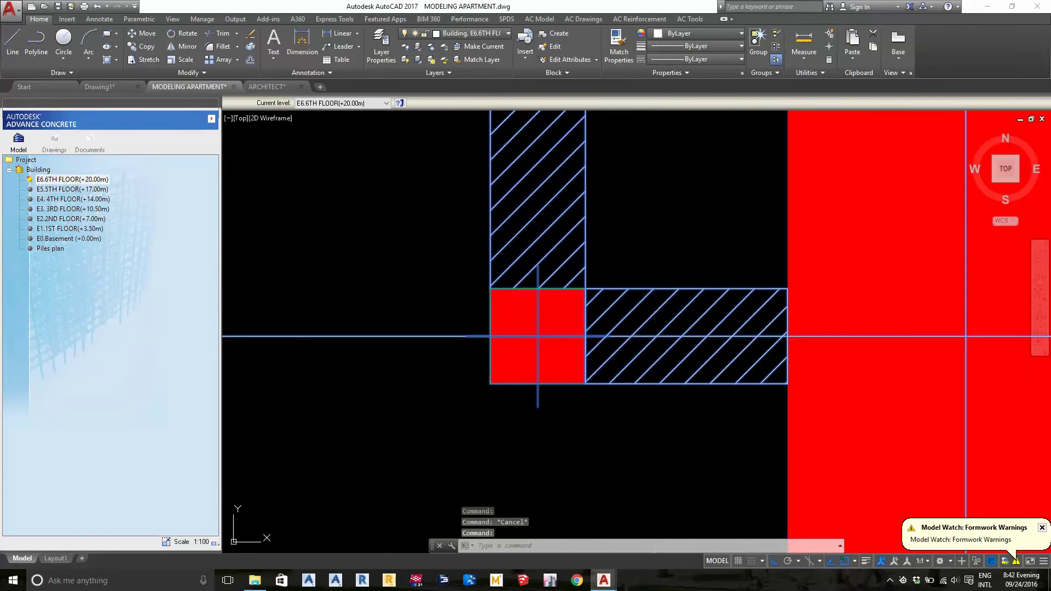
key("Escape")
key("Escape")
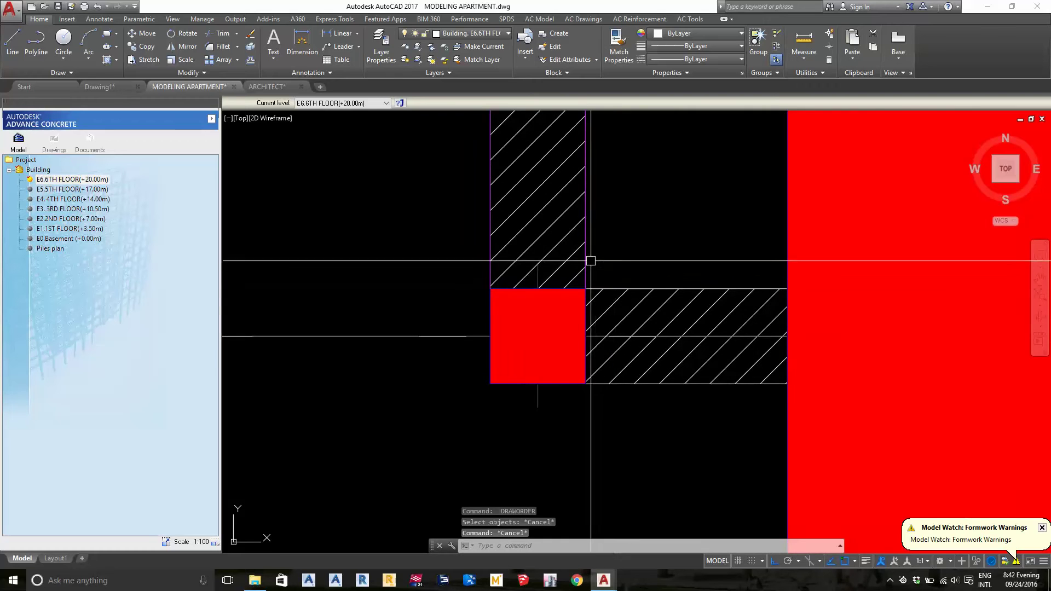
left_click(589, 257)
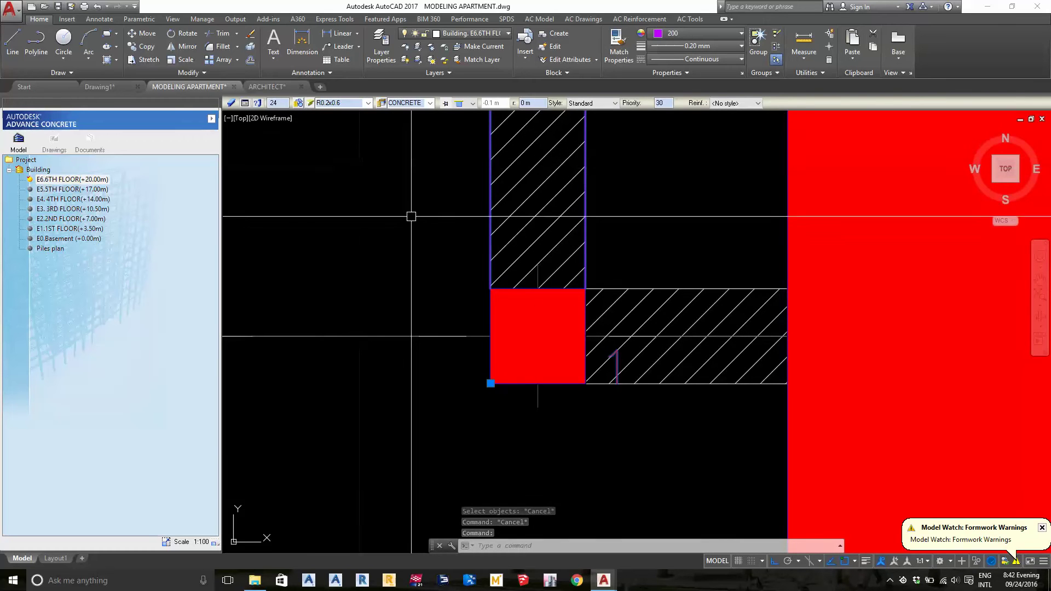
right_click(388, 216)
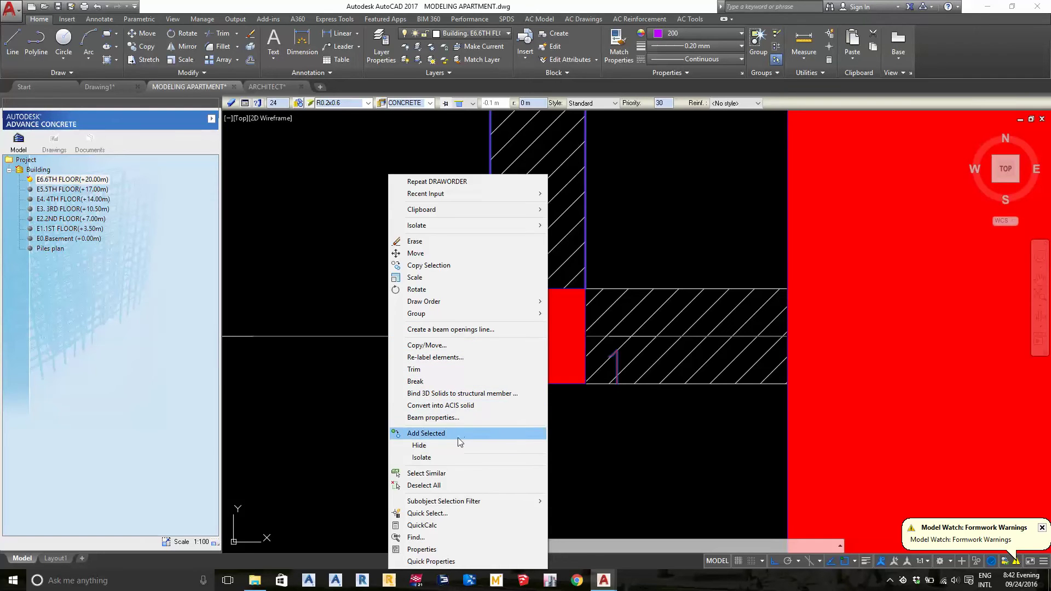
left_click(323, 283)
key("Escape")
key("Escape")
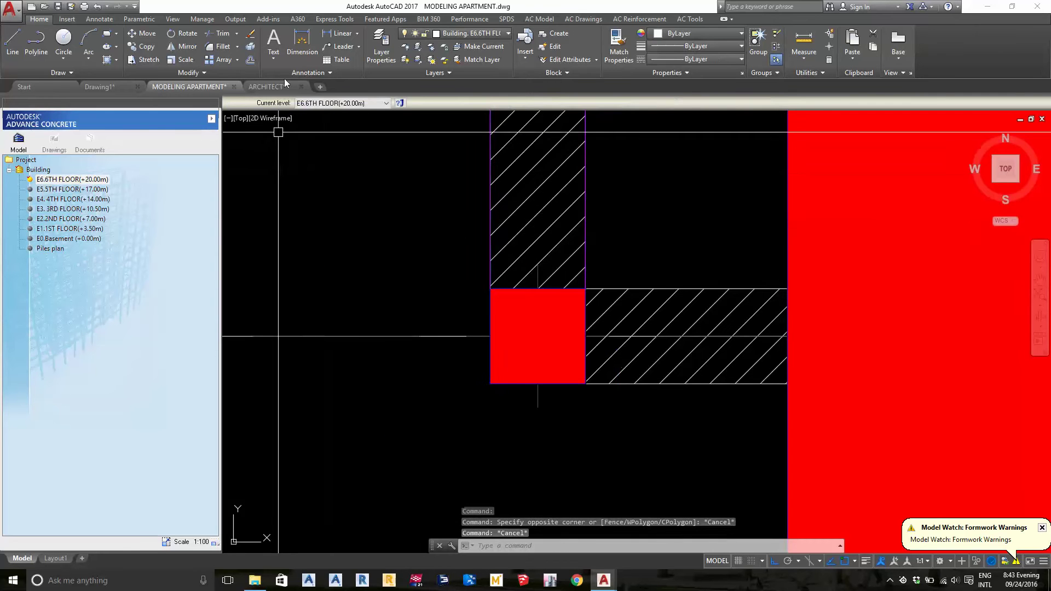
- Start a beam at the small column's lower-left corner with a 0.1 m offset, then finish
left_click(539, 18)
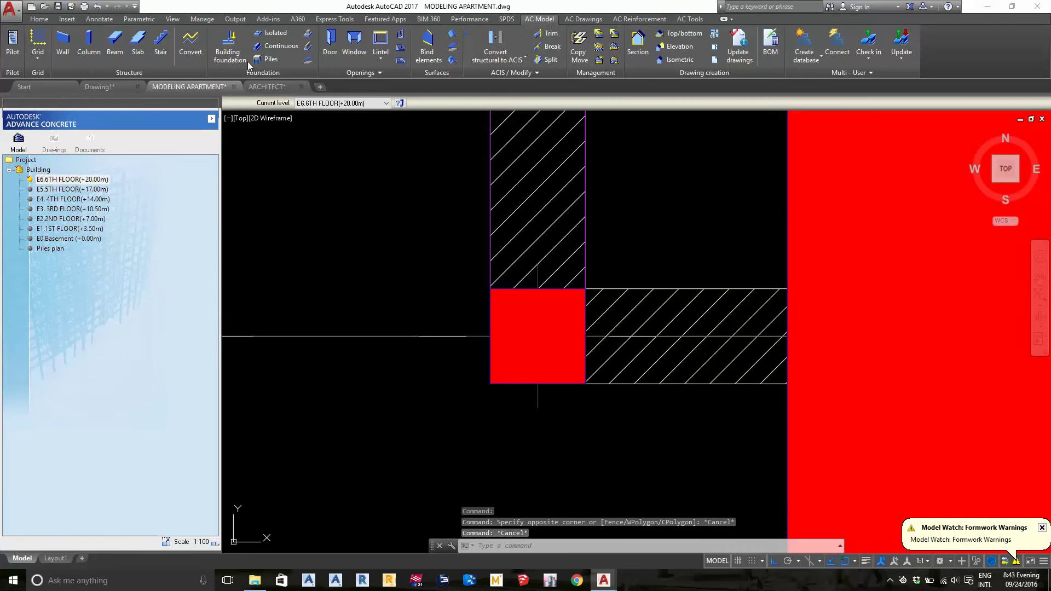
left_click(113, 44)
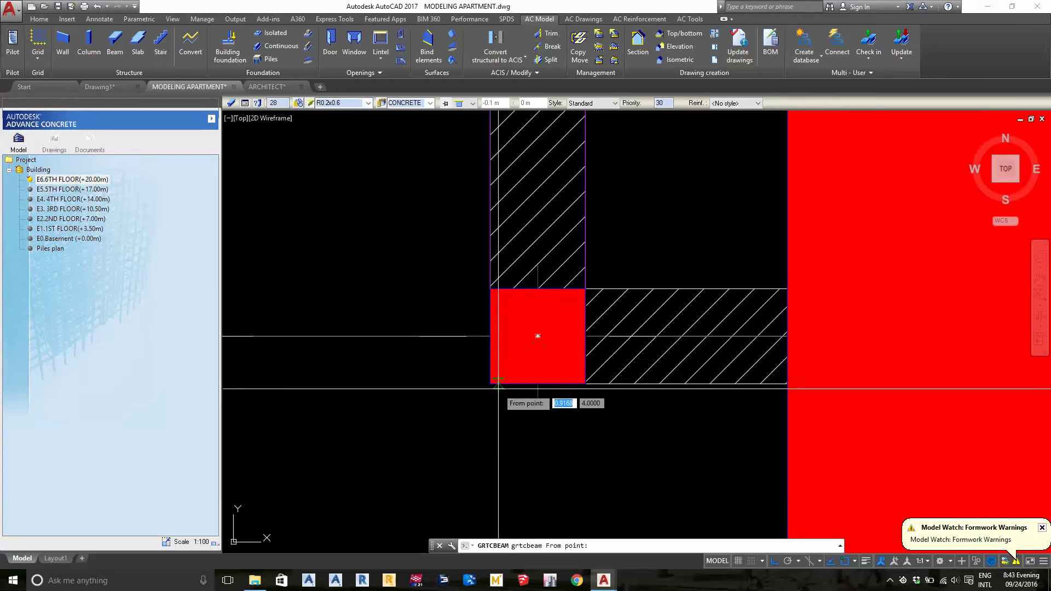
left_click(490, 383)
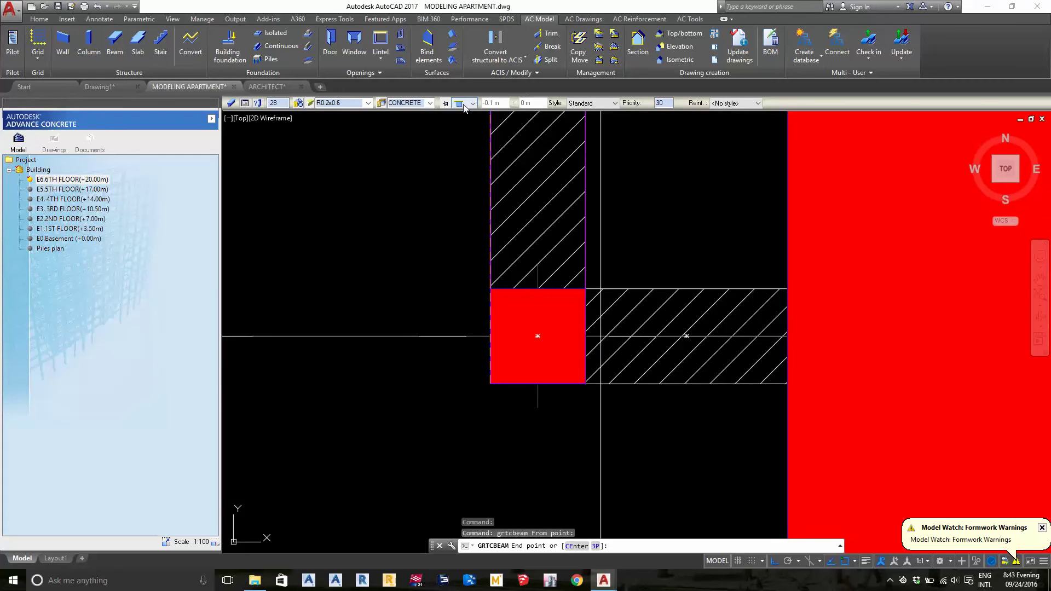
left_click(460, 133)
scroll(319, 214, "down", 2)
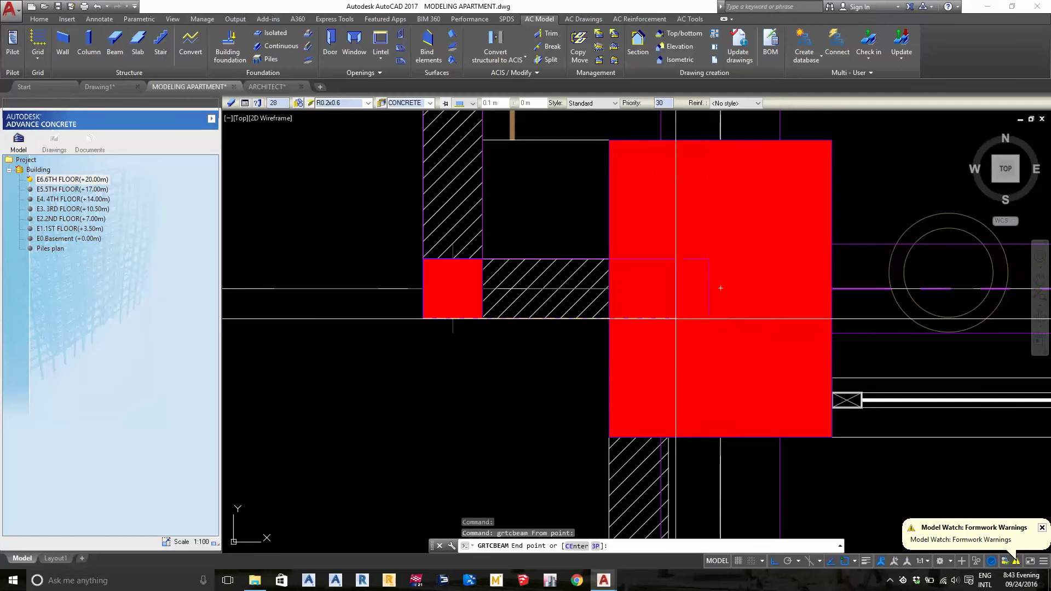
key("Return")
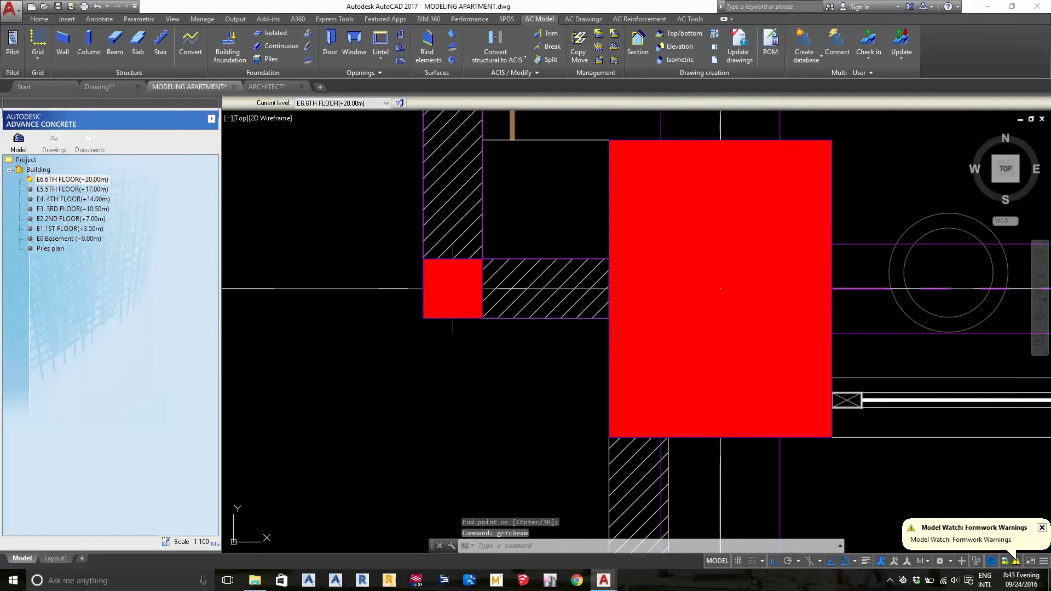
- Pan and zoom across the plan toward the Lift area near grid B
scroll(721, 288, "down", 2)
scroll(544, 368, "down", 2)
mouse_move(646, 219)
middle_mouse_down()
mouse_move(649, 311)
mouse_move(629, 355)
middle_mouse_up()
scroll(649, 310, "down", 3)
scroll(606, 171, "up", 4)
mouse_move(606, 172)
middle_mouse_down()
mouse_move(597, 347)
mouse_move(559, 415)
middle_mouse_up()
scroll(597, 346, "down", 2)
scroll(560, 415, "up", 2)
scroll(559, 415, "up", 1)
- Pan and zoom past the Fire and Lift area to the sloped edge below the TV rooms
scroll(599, 235, "up", 2)
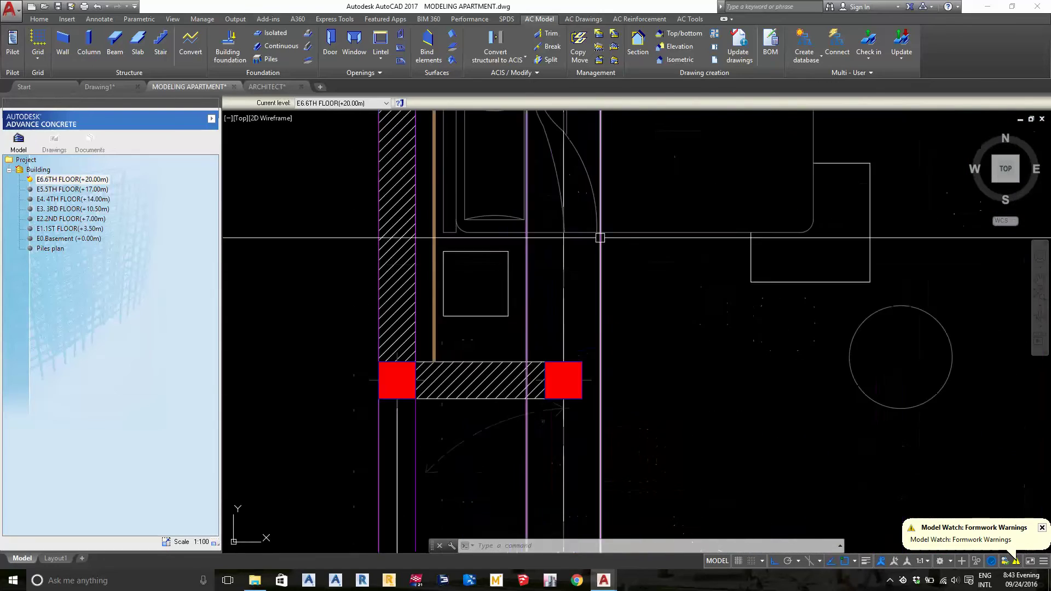
scroll(599, 235, "down", 3)
scroll(617, 319, "up", 1)
scroll(706, 390, "down", 2)
scroll(705, 390, "up", 2)
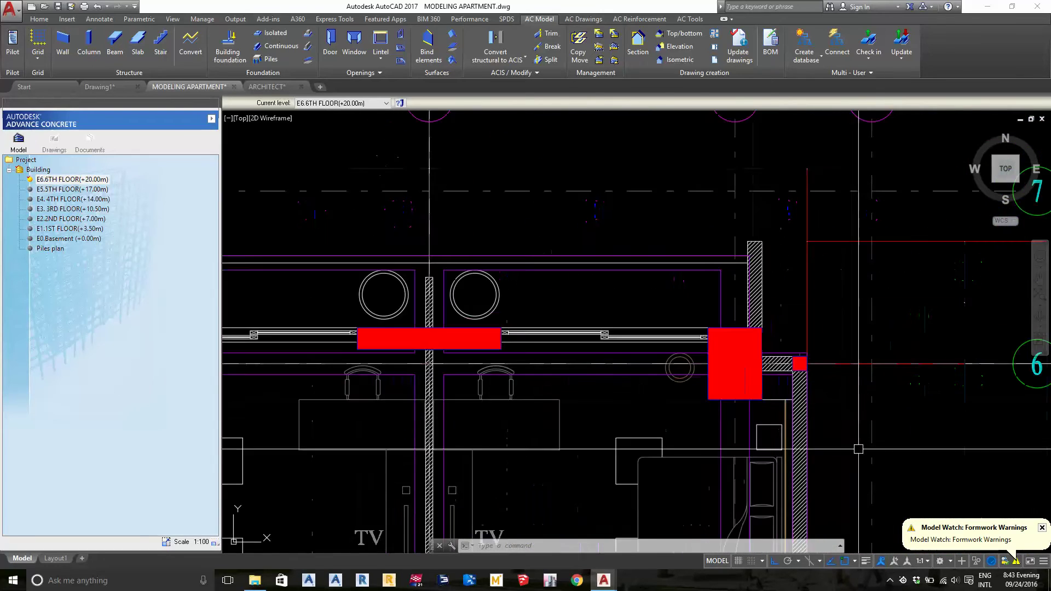
middle_click_drag(767, 395, 731, 183)
scroll(731, 184, "down", 3)
scroll(800, 467, "up", 3)
scroll(799, 468, "down", 2)
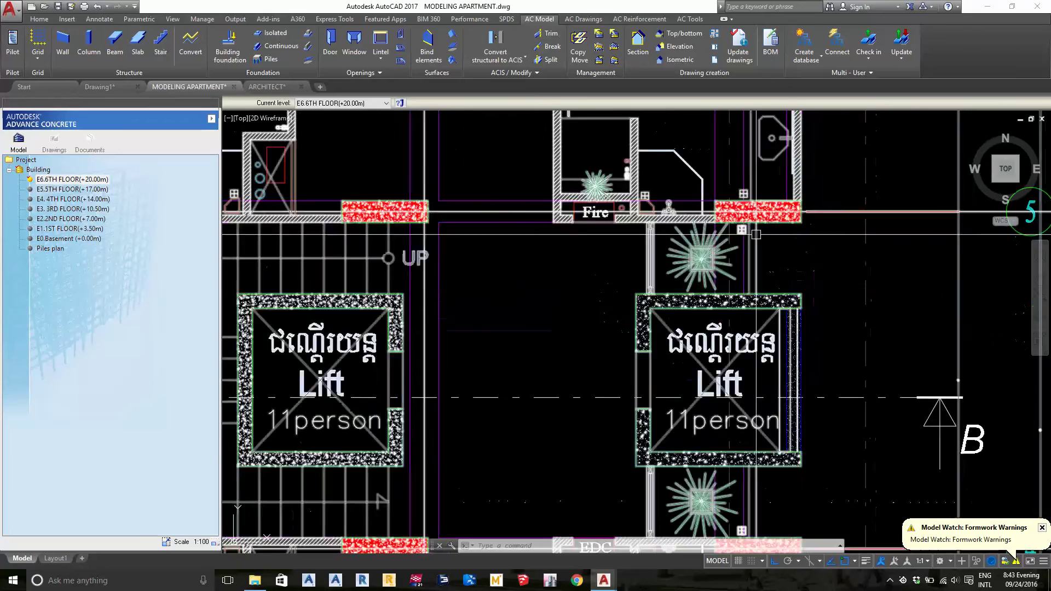
scroll(766, 252, "up", 3)
scroll(736, 246, "down", 2)
middle_click_drag(736, 247, 736, 168)
scroll(737, 168, "down", 2)
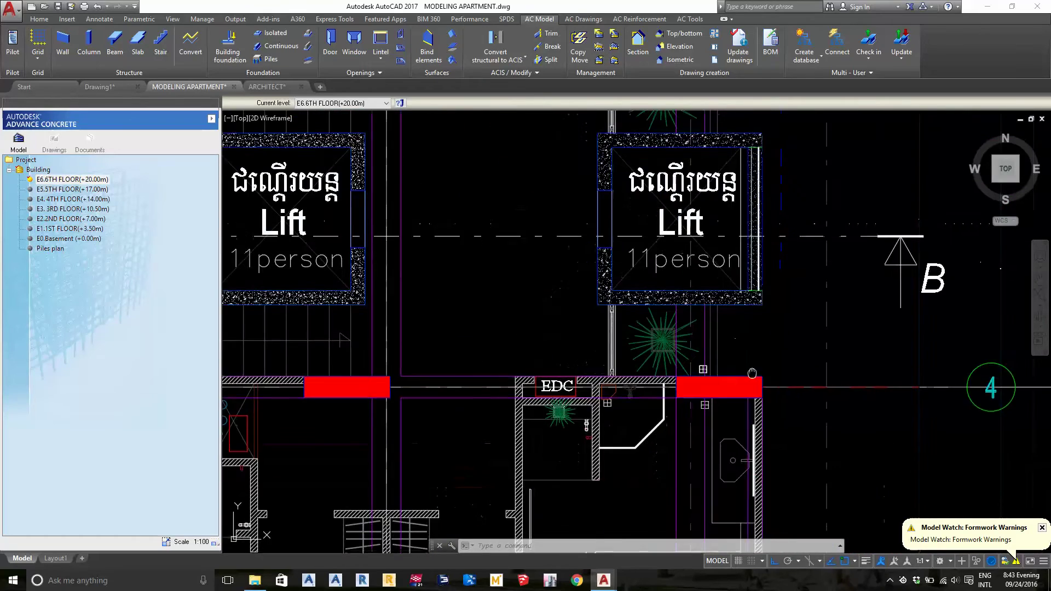
scroll(685, 290, "up", 2)
scroll(698, 307, "down", 2)
scroll(699, 307, "up", 1)
scroll(699, 308, "up", 2)
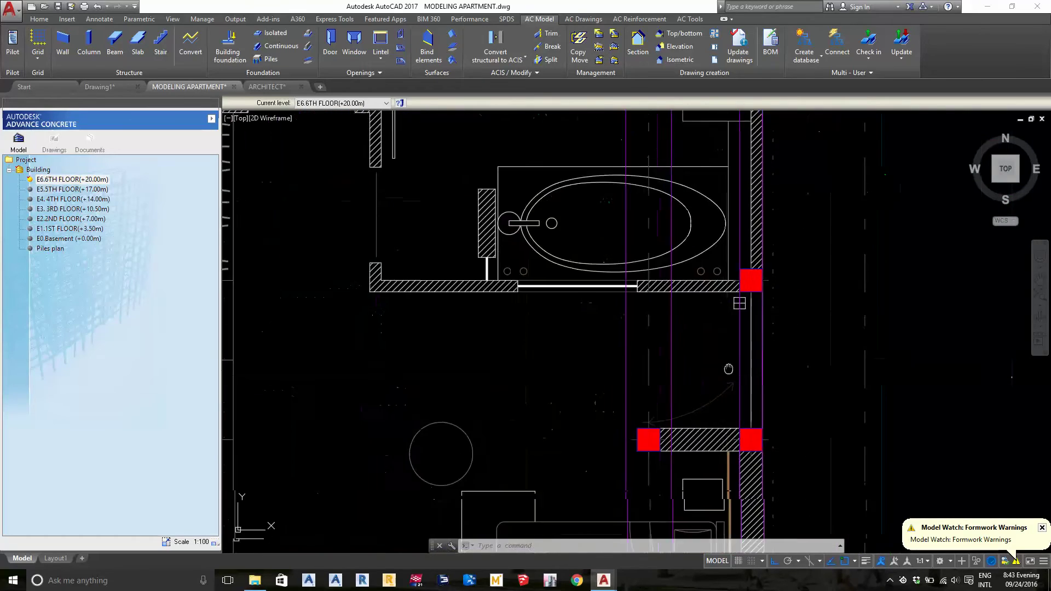
middle_click_drag(706, 493, 706, 323)
mouse_move(707, 547)
middle_mouse_down()
mouse_move(716, 335)
mouse_move(880, 304)
middle_mouse_up()
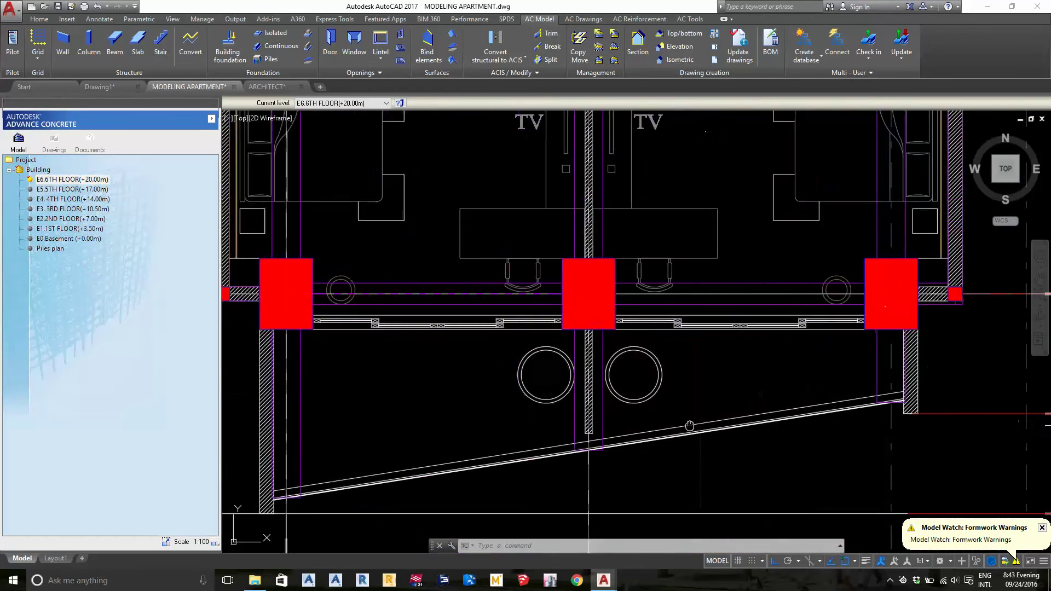
middle_click_drag(384, 274, 603, 191)
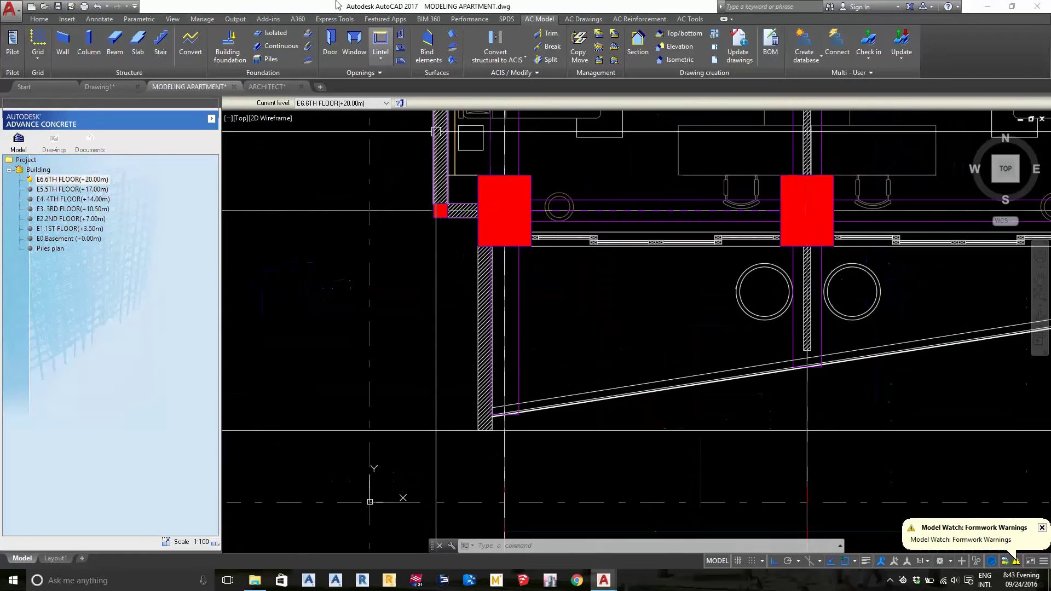
- Draw a beam along the sloped edge, ending at the far wall
left_click(115, 39)
scroll(451, 286, "up", 3)
scroll(566, 355, "up", 2)
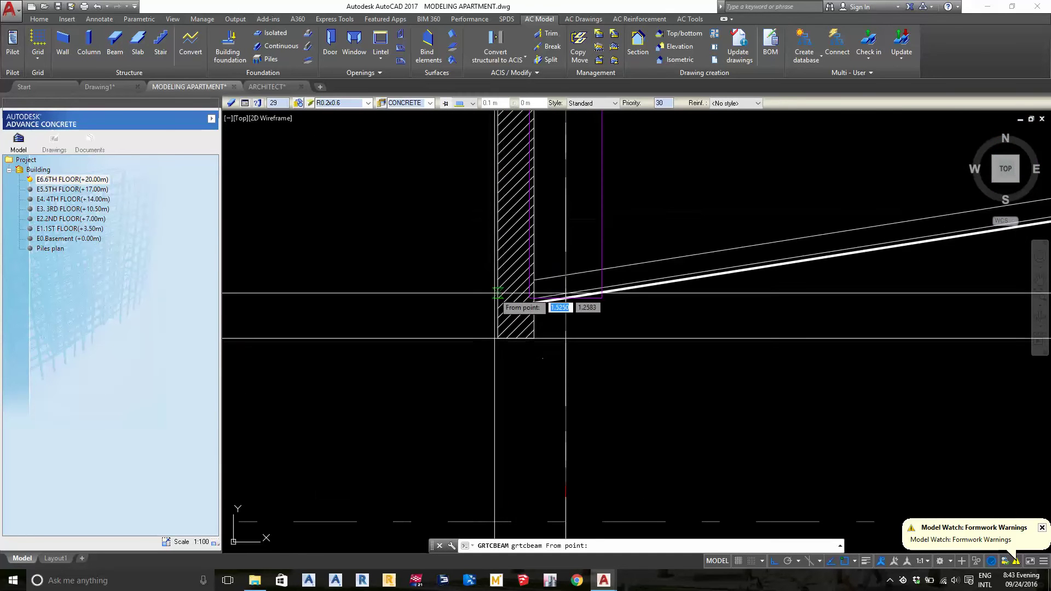
mouse_move(565, 338)
middle_mouse_down()
mouse_move(606, 313)
mouse_move(375, 369)
mouse_move(470, 328)
mouse_move(443, 296)
mouse_move(296, 348)
mouse_move(637, 306)
middle_mouse_up()
left_click(433, 282)
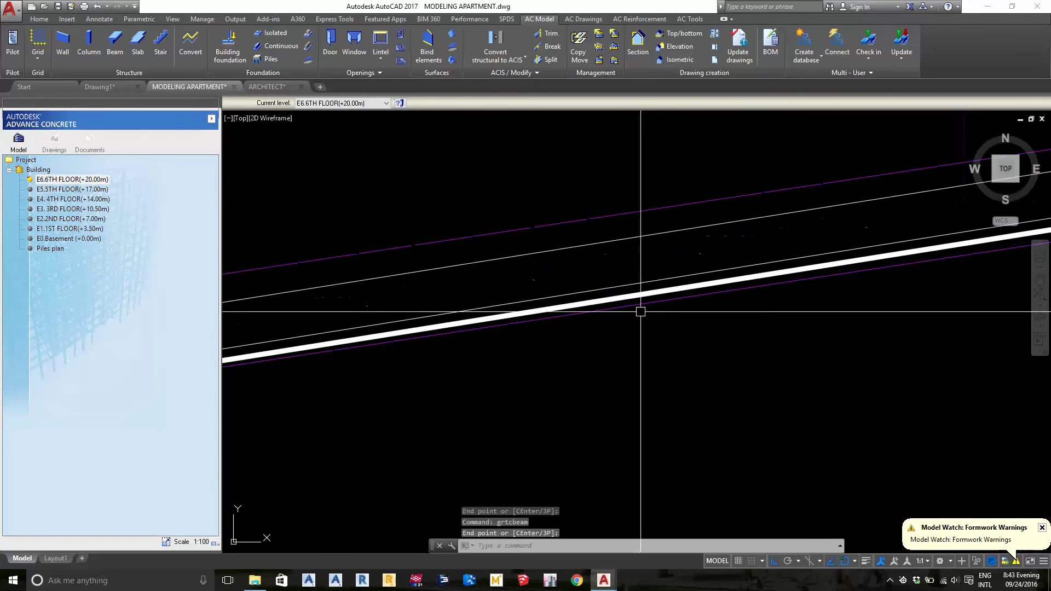
scroll(618, 328, "up", 3)
- Move the new beam twice with MOVE so it sits on the wall corner
key("Return")
left_click(618, 328)
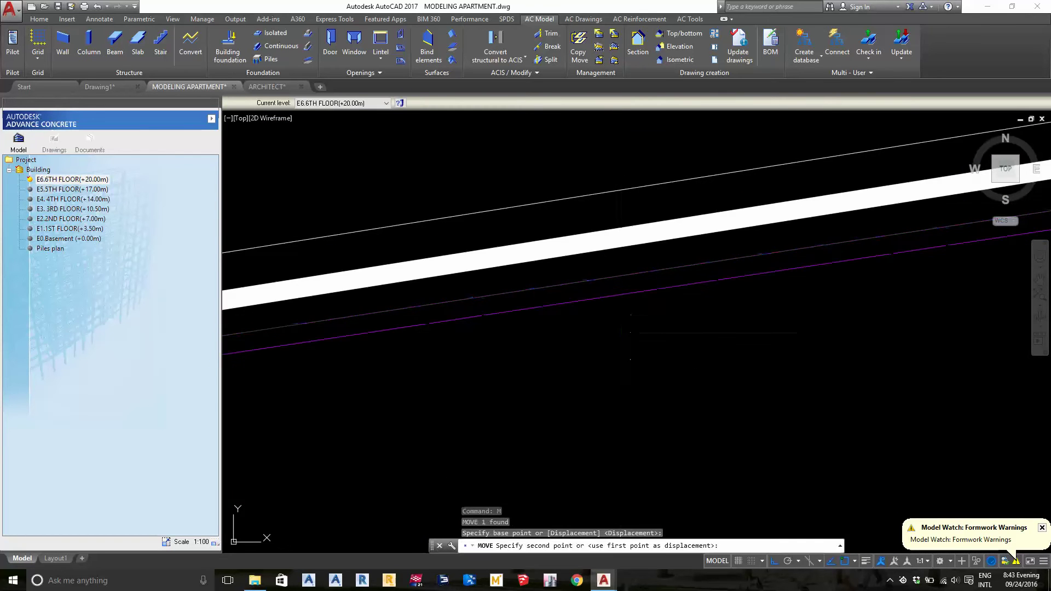
left_click(604, 324)
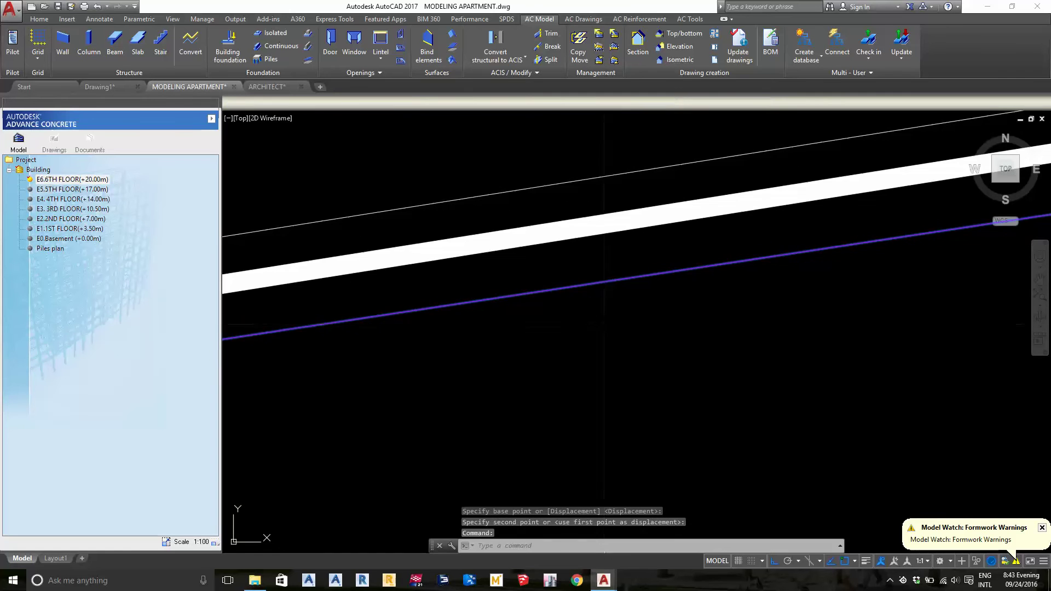
type("M")
key("Return")
left_click(605, 290)
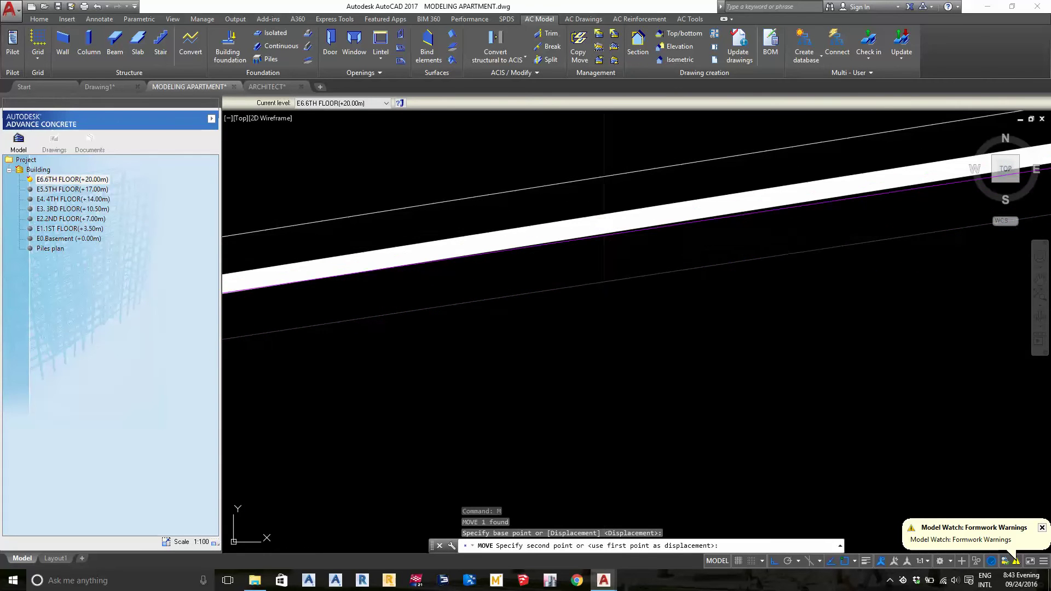
scroll(563, 258, "down", 2)
scroll(563, 258, "down", 2)
scroll(548, 301, "down", 2)
left_click(523, 334)
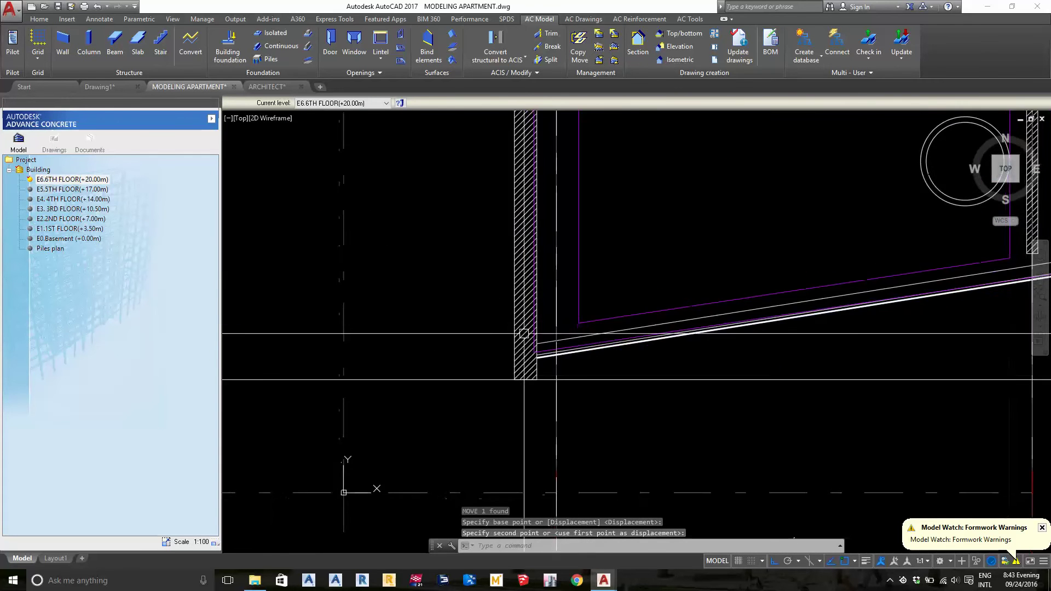
- Try grip-stretching the beam's near end, then cancel the stretch
scroll(523, 334, "up", 3)
left_click(525, 374)
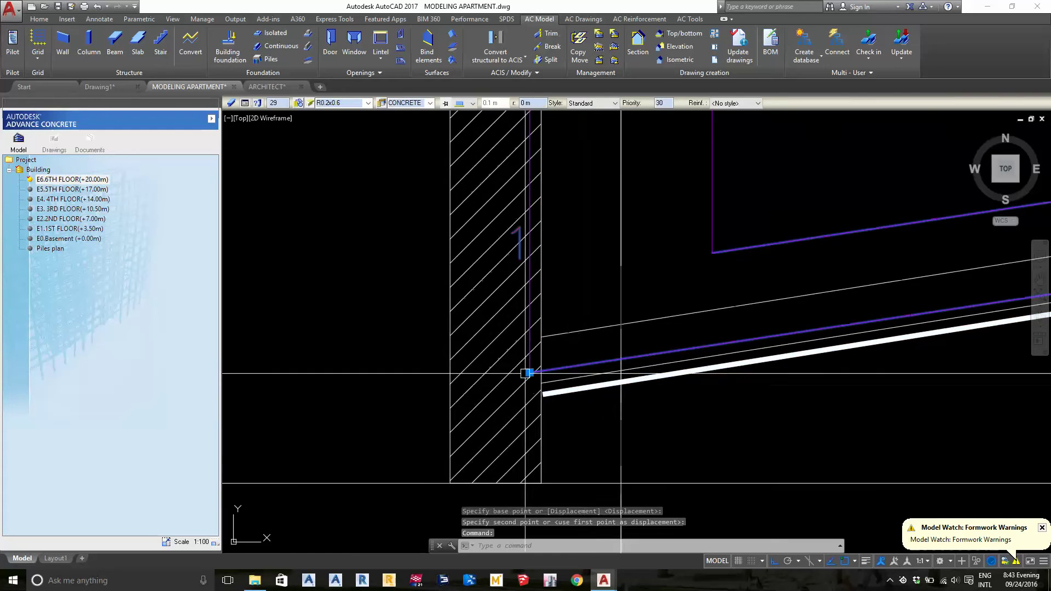
left_click(522, 365)
scroll(522, 365, "up", 1)
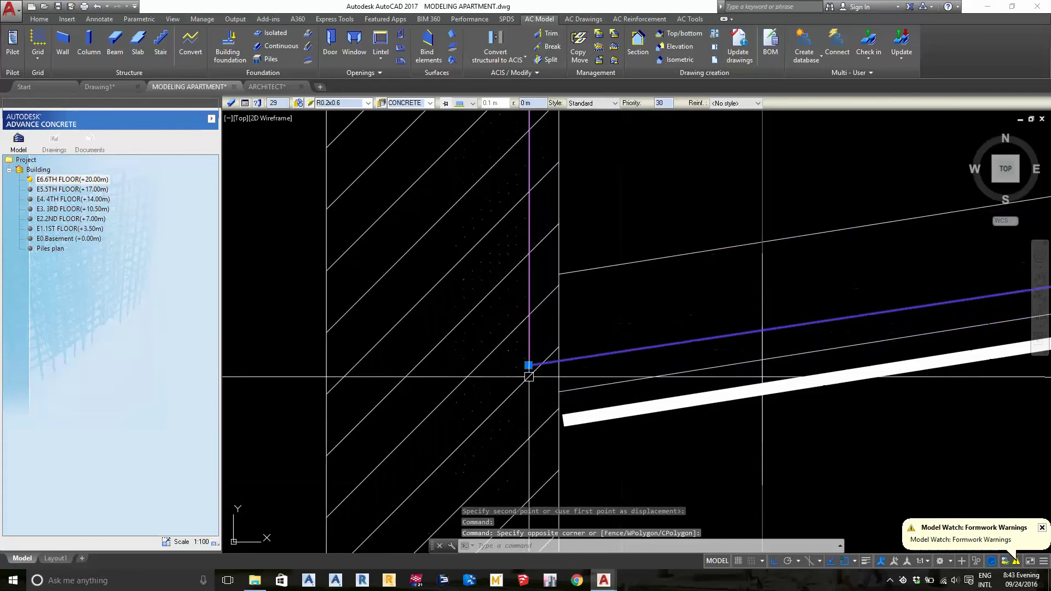
scroll(580, 380, "down", 3)
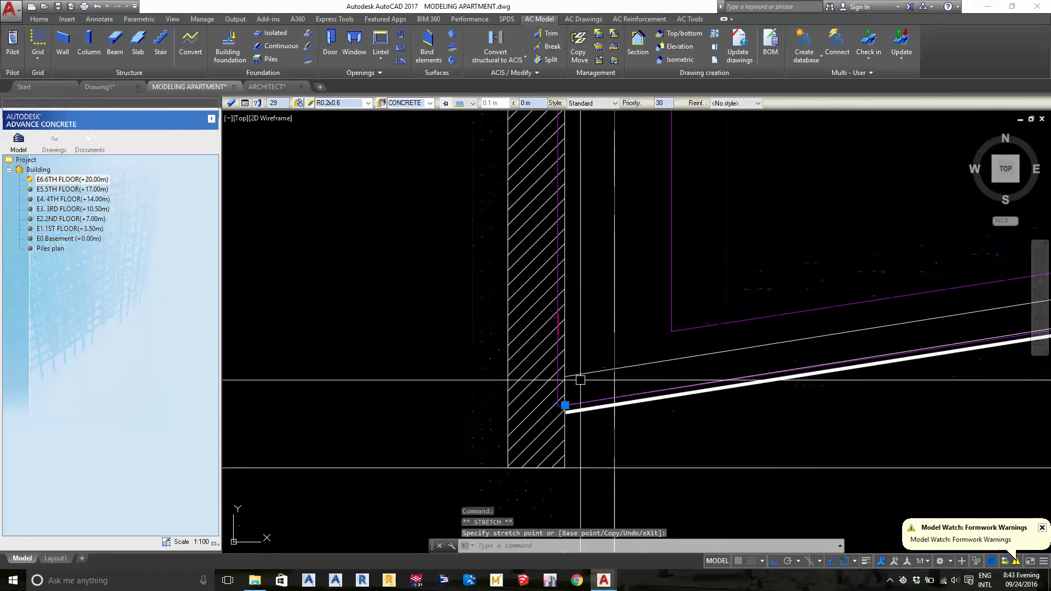
key("Escape")
- Try stretching the beam's end at the other wall, then cancel and deselect
scroll(704, 323, "down", 4)
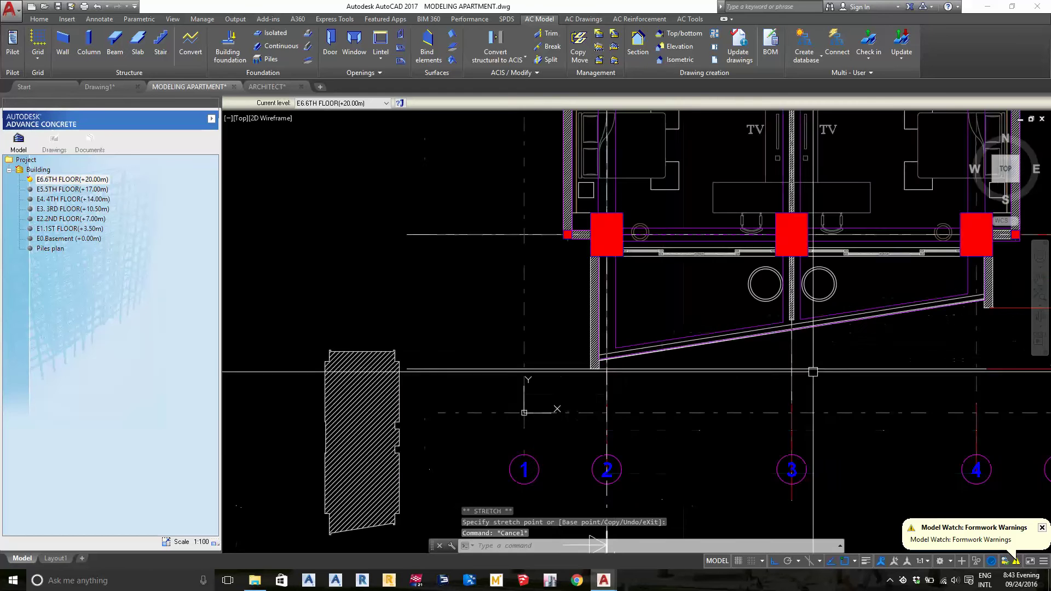
scroll(579, 325, "up", 4)
scroll(730, 321, "up", 1)
scroll(727, 329, "up", 2)
scroll(786, 335, "up", 1)
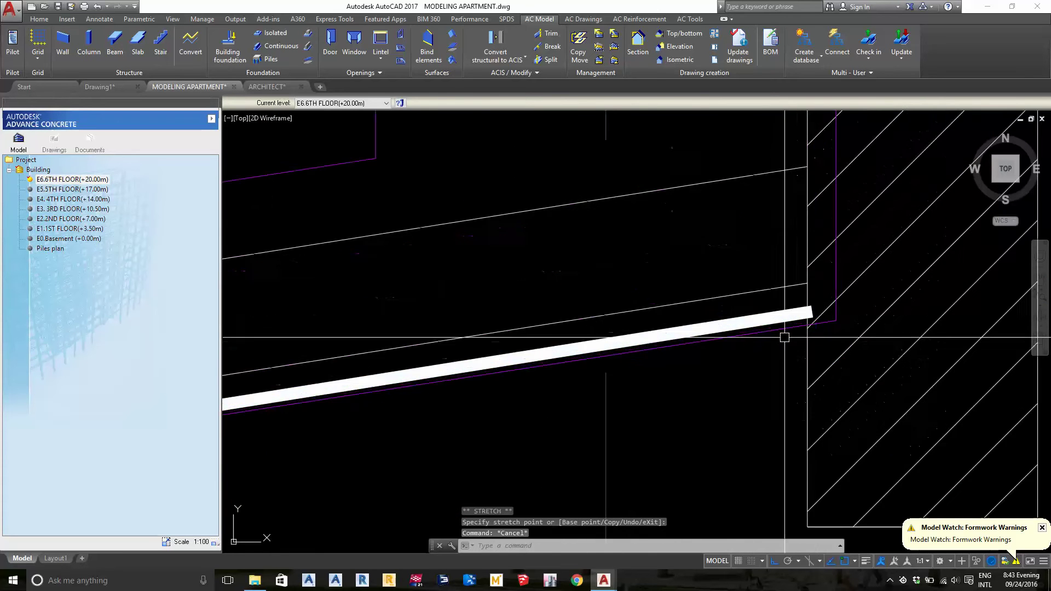
scroll(781, 377, "down", 4)
scroll(713, 369, "up", 1)
scroll(833, 392, "up", 1)
scroll(898, 356, "up", 1)
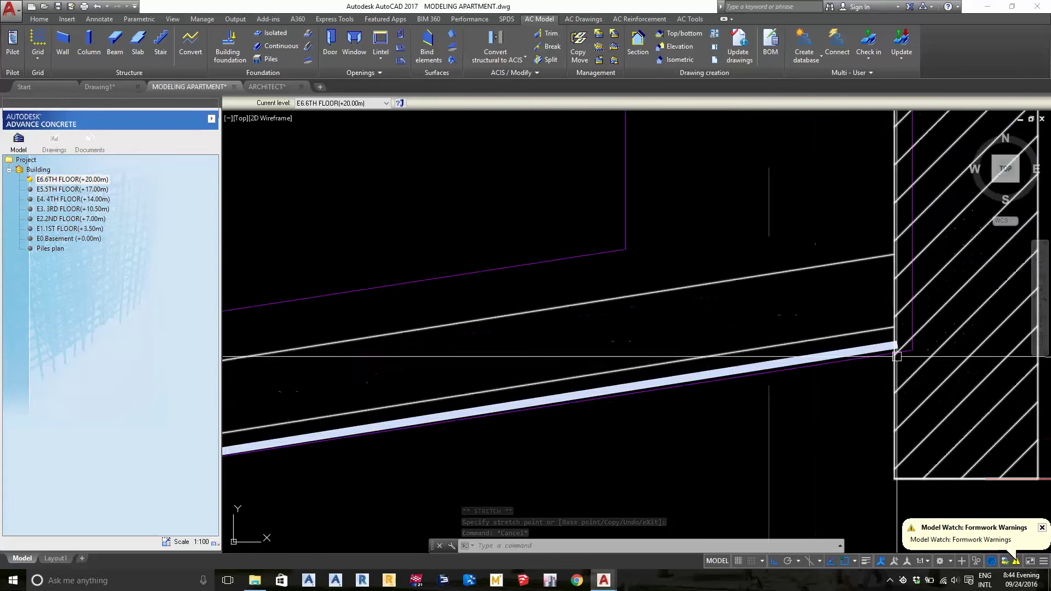
left_click(905, 357)
left_click(912, 350)
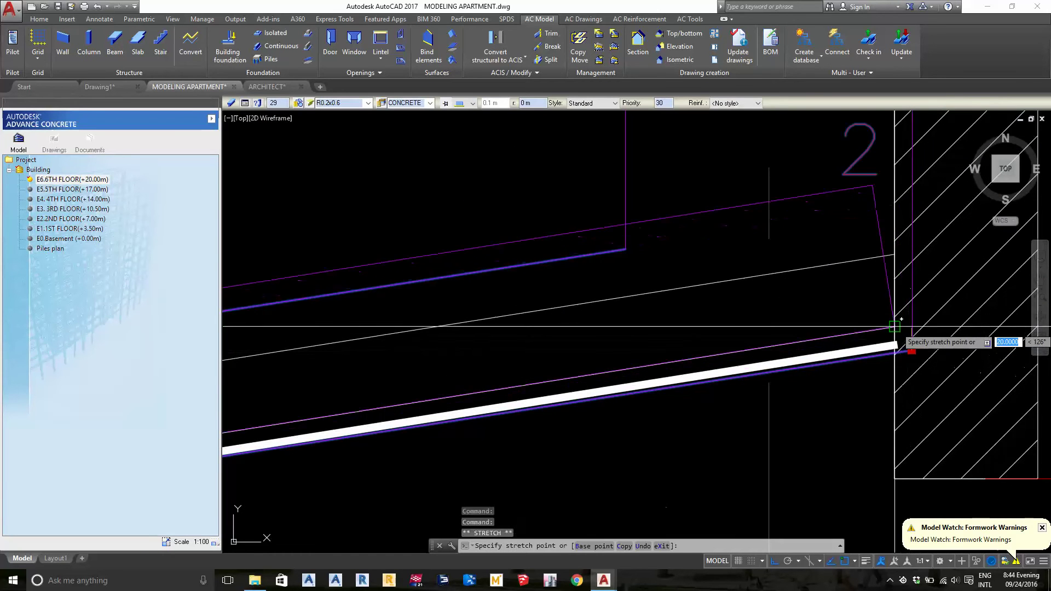
scroll(909, 353, "down", 2)
scroll(906, 364, "down", 3)
key("Escape")
key("Escape")
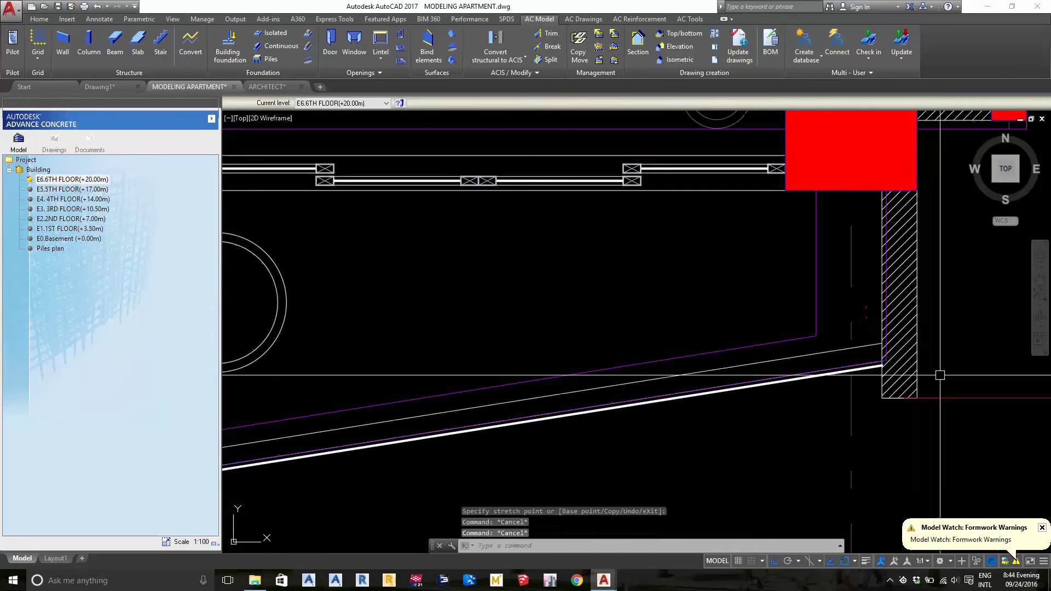
scroll(898, 362, "down", 3)
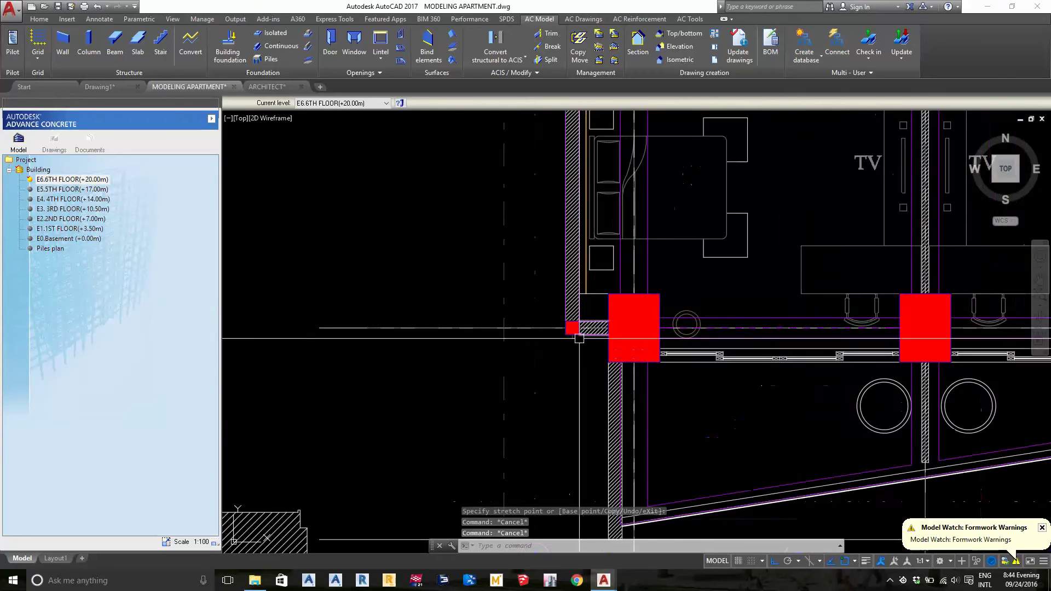
- Start a rectangle near the lift shaft, then cancel it
middle_click_drag(723, 125, 676, 308)
scroll(676, 308, "up", 4)
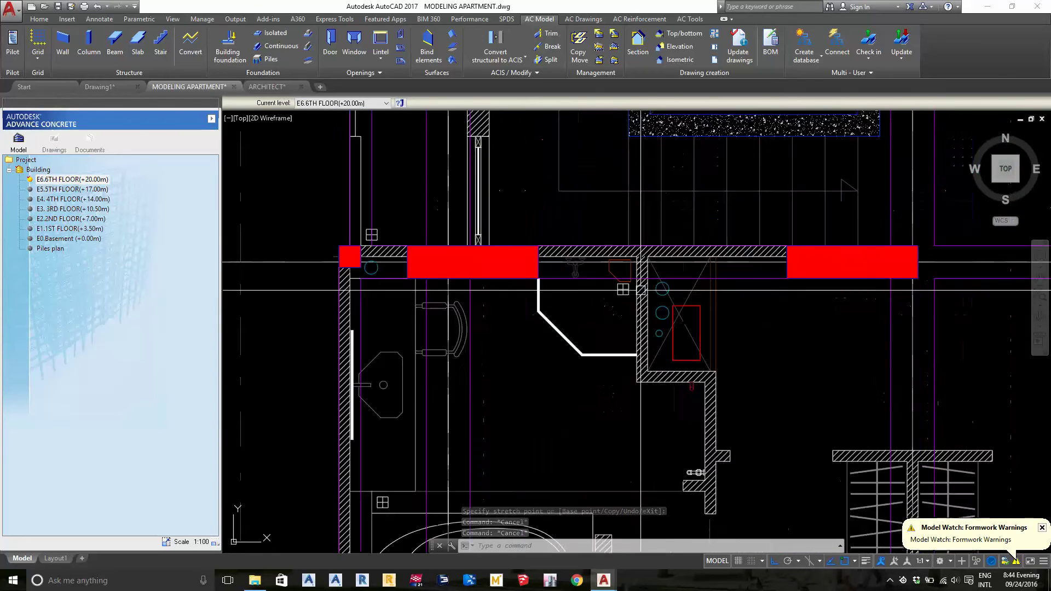
scroll(666, 301, "up", 2)
type("REC")
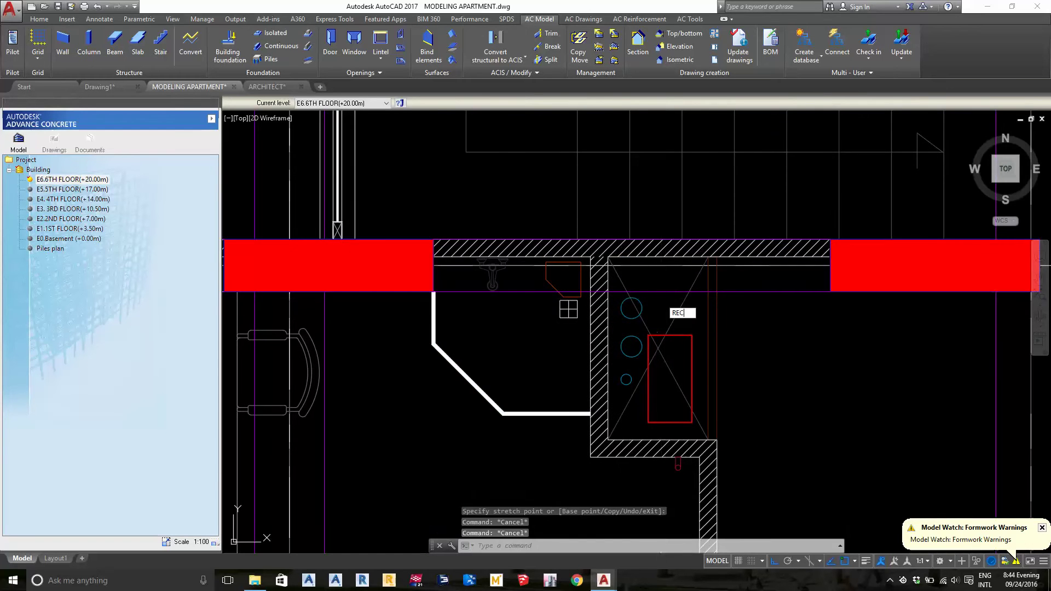
key("Return")
scroll(612, 294, "up", 2)
middle_click_drag(602, 285, 620, 173)
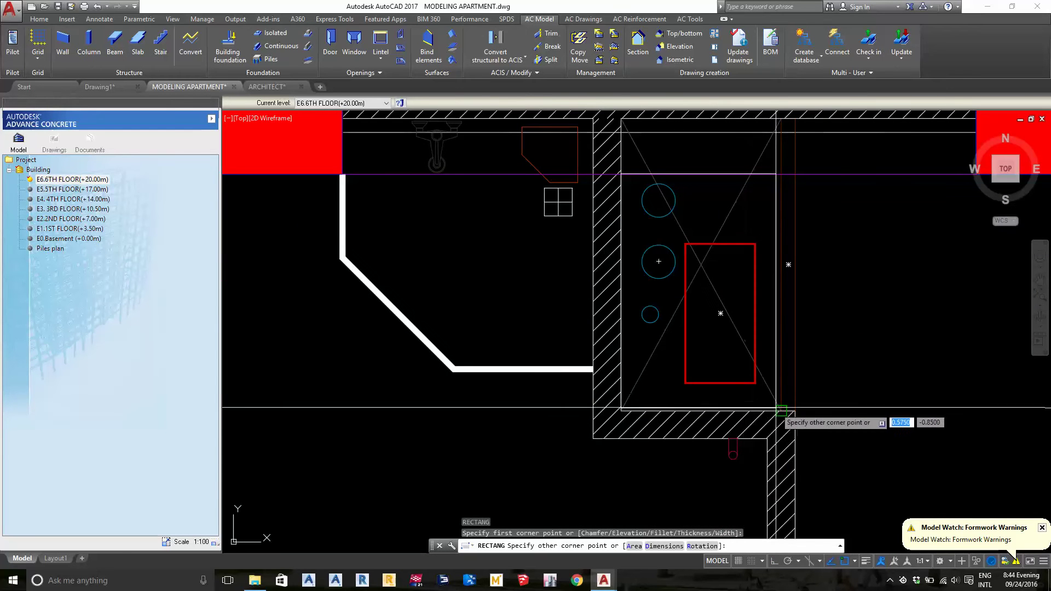
middle_click_drag(707, 503, 680, 519)
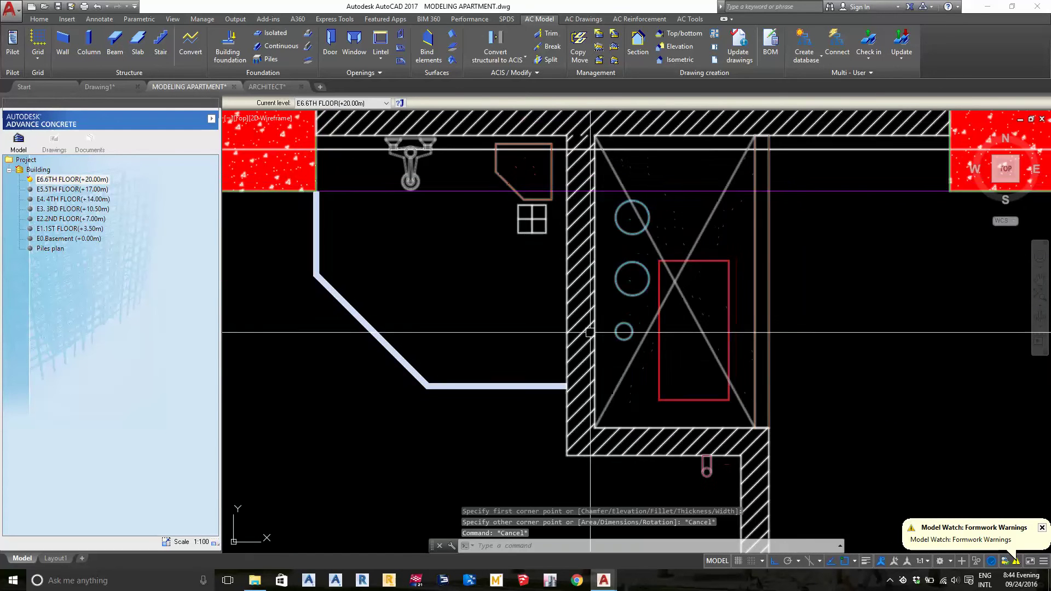
key("Escape")
key("Escape")
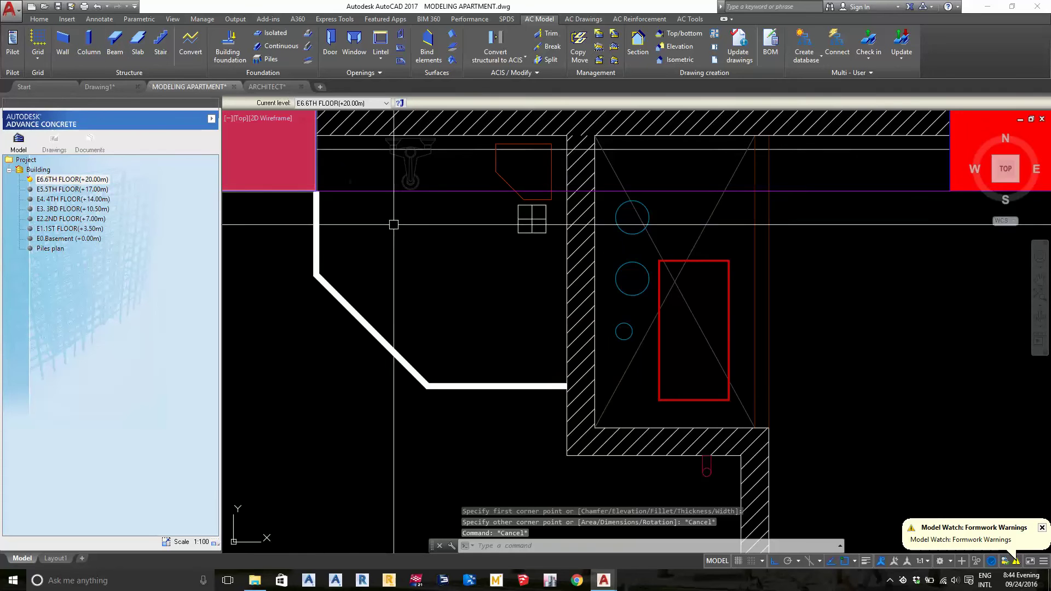
- Start a wall opening near the upper apartments and grid line 4, then cancel it
middle_click_drag(479, 137, 475, 111)
left_click(601, 60)
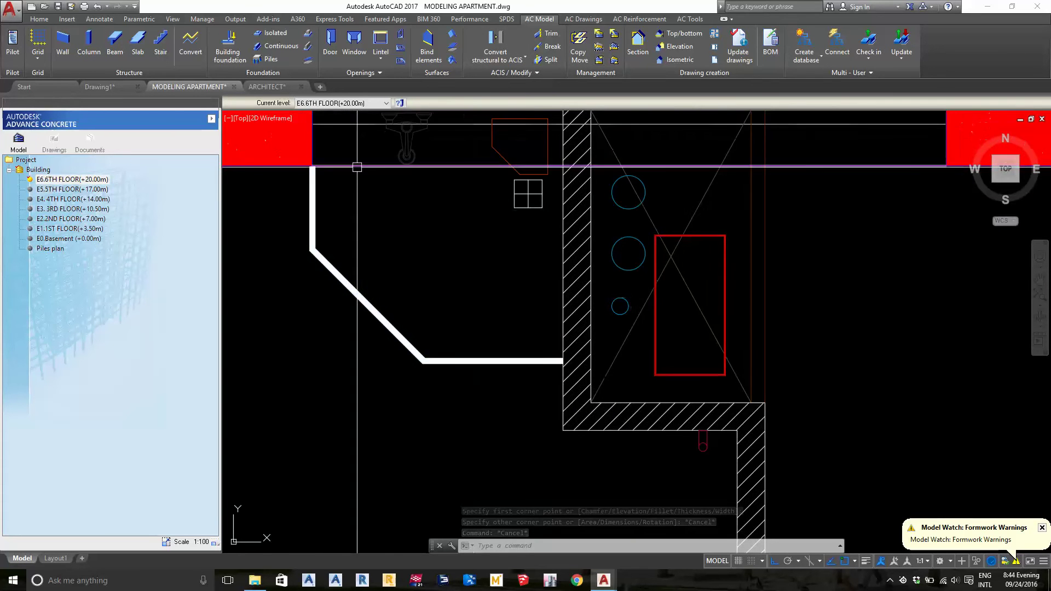
left_click(400, 51)
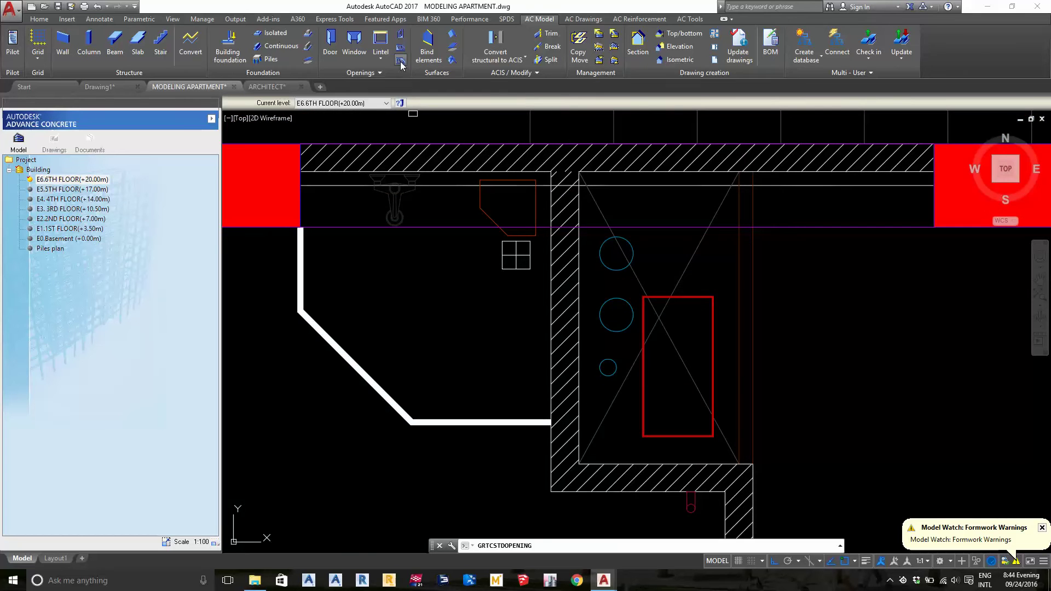
scroll(445, 149, "down", 5)
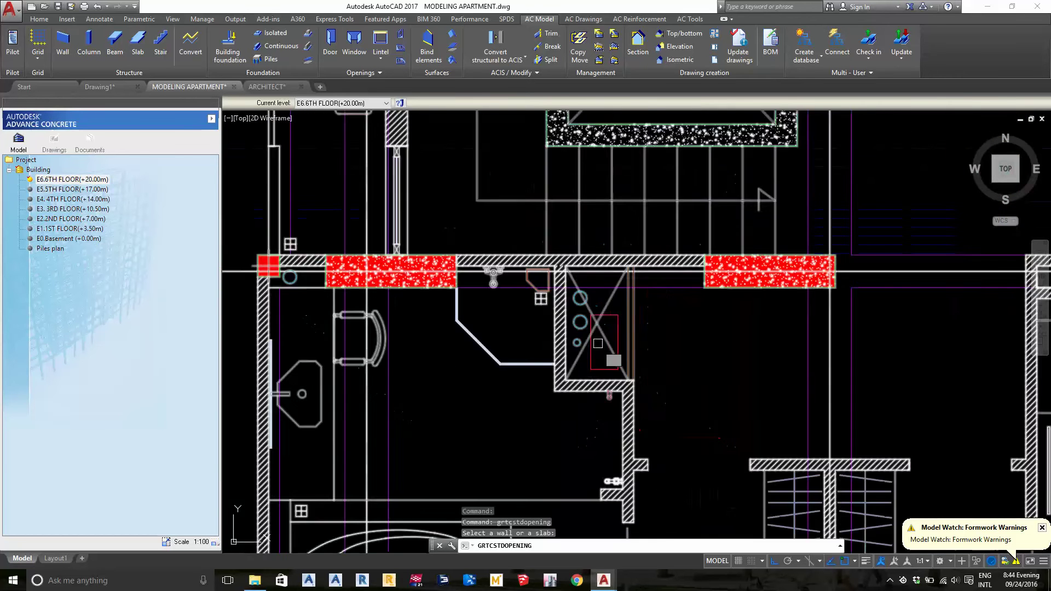
scroll(446, 148, "down", 3)
middle_click_drag(843, 216, 804, 352)
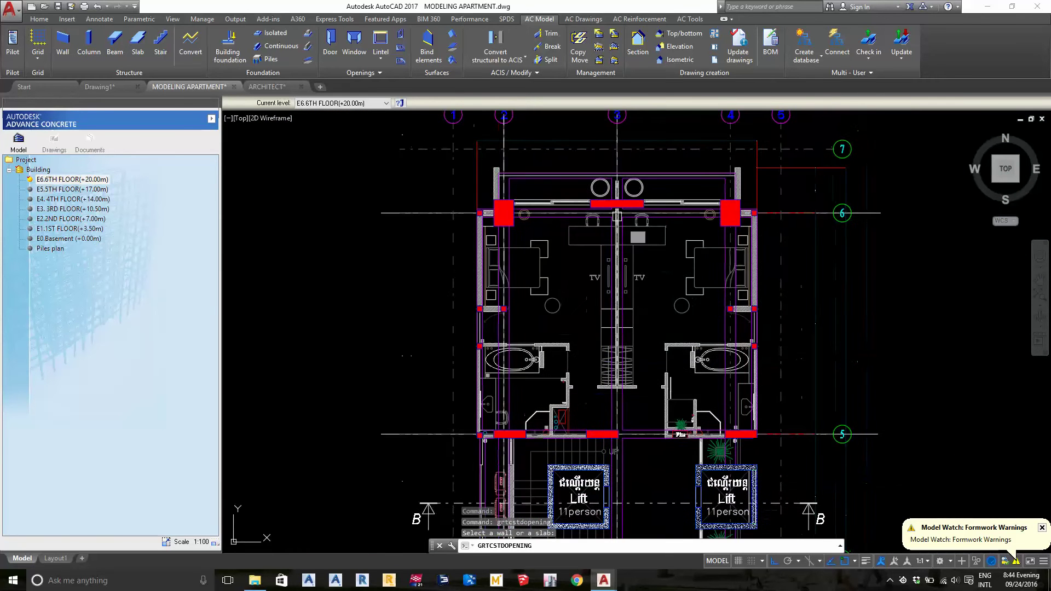
middle_click_drag(849, 243, 817, 303)
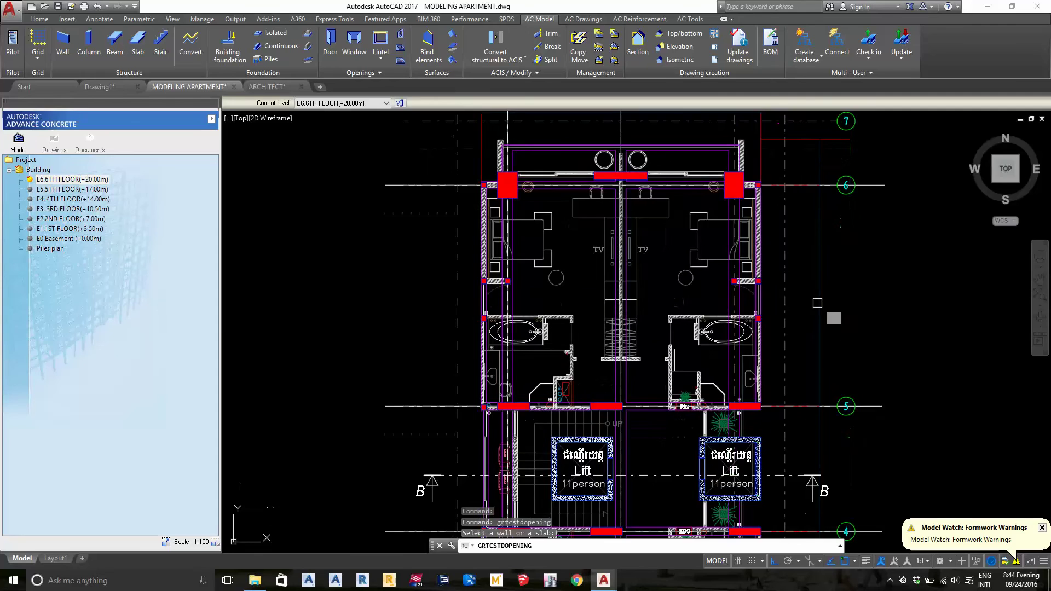
key("Escape")
key("Escape")
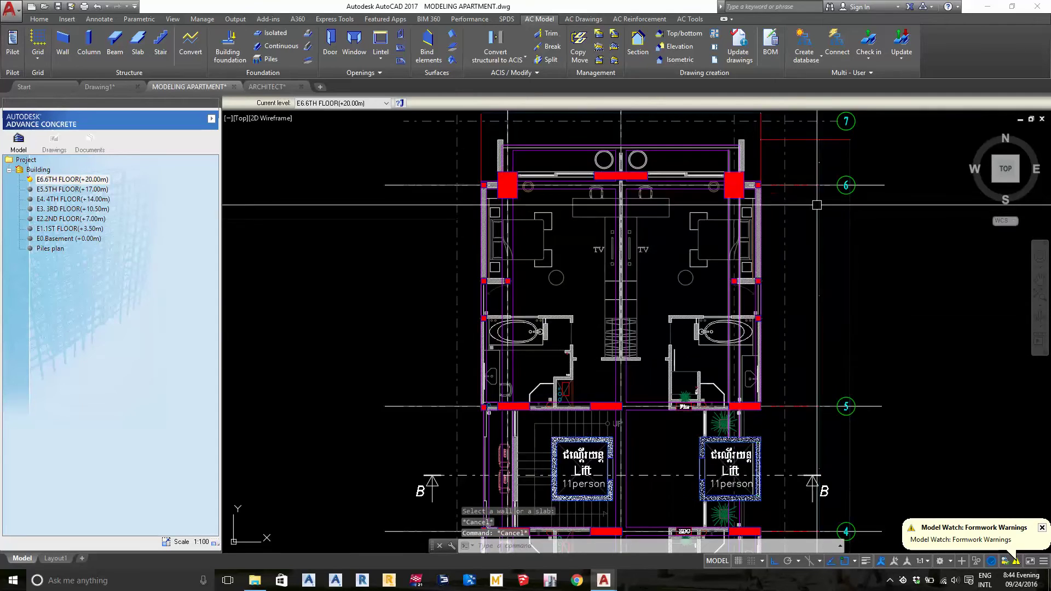
- Pan and zoom to the stair and lift core between grid lines 4 and 5
middle_click_drag(760, 360, 755, 197)
middle_click_drag(739, 383, 734, 219)
scroll(706, 350, "down", 3)
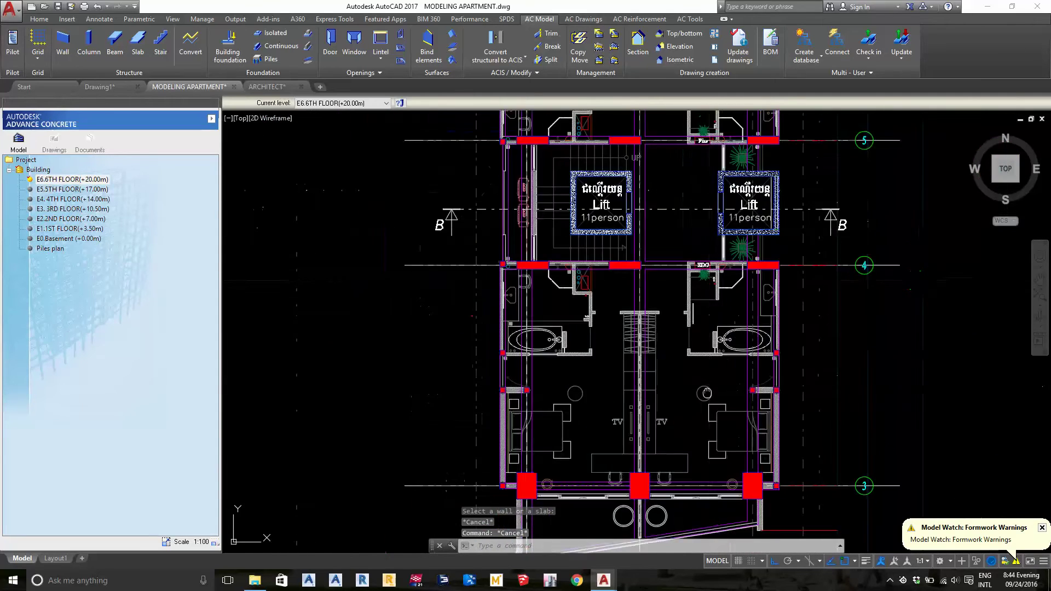
scroll(704, 354, "up", 8)
scroll(713, 309, "down", 5)
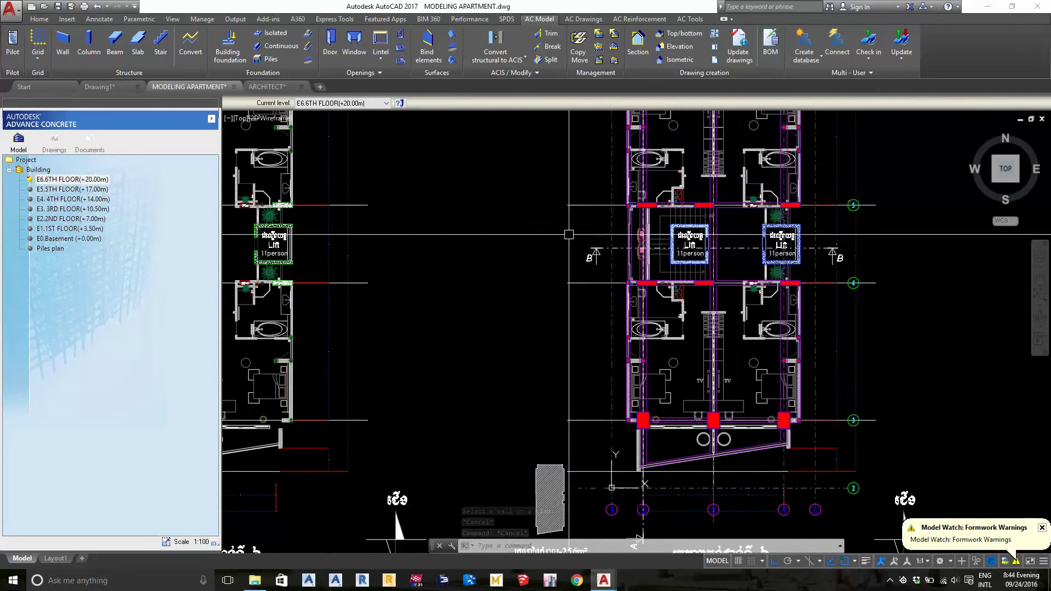
middle_click_drag(650, 171, 619, 195)
scroll(619, 195, "up", 3)
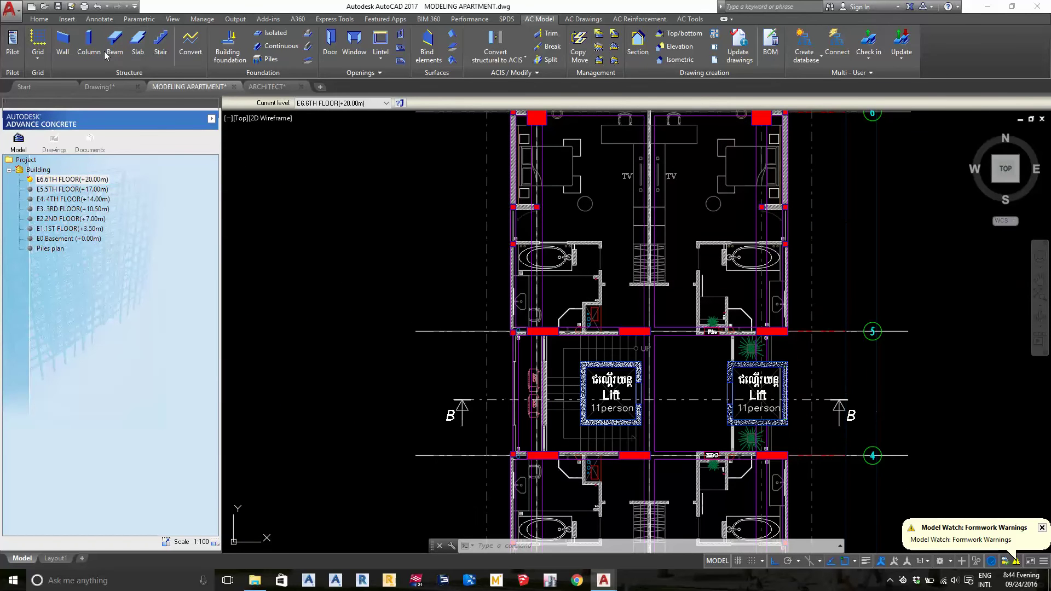
- Start a floor slab and place its first two corner points along the wall
left_click(133, 44)
scroll(654, 143, "up", 1)
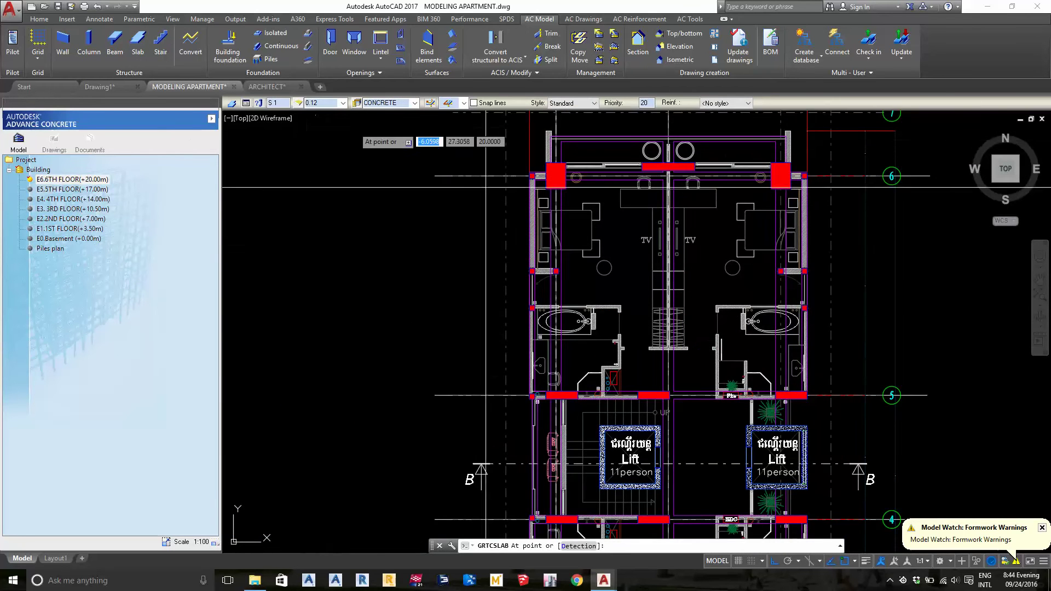
scroll(506, 258, "up", 4)
scroll(472, 233, "up", 5)
left_click(460, 193)
scroll(657, 230, "down", 3)
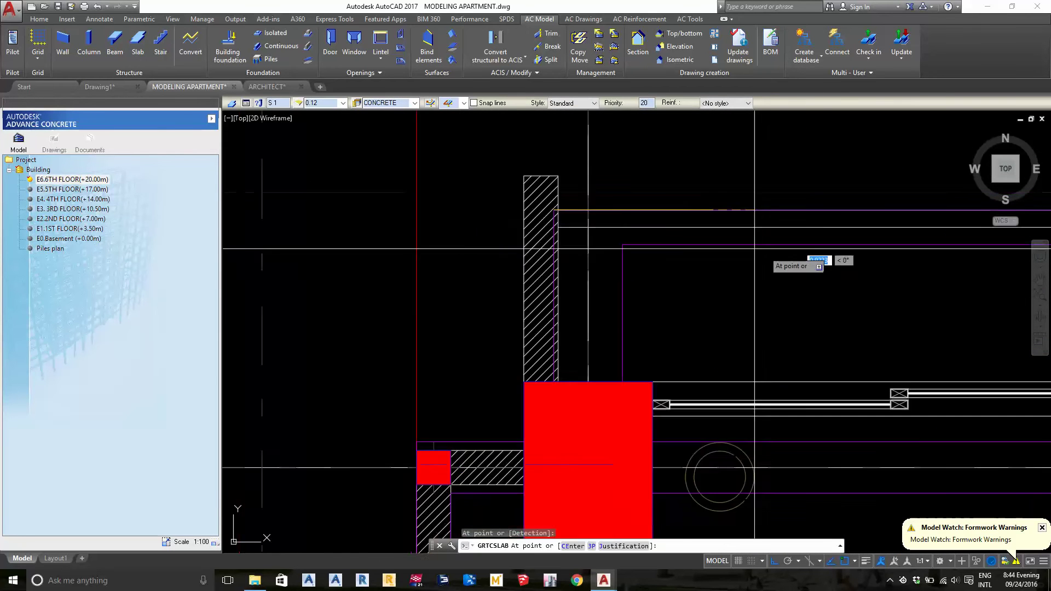
mouse_move(799, 262)
middle_mouse_down()
mouse_move(400, 275)
mouse_move(547, 247)
middle_mouse_up()
scroll(565, 239, "up", 3)
scroll(533, 284, "up", 4)
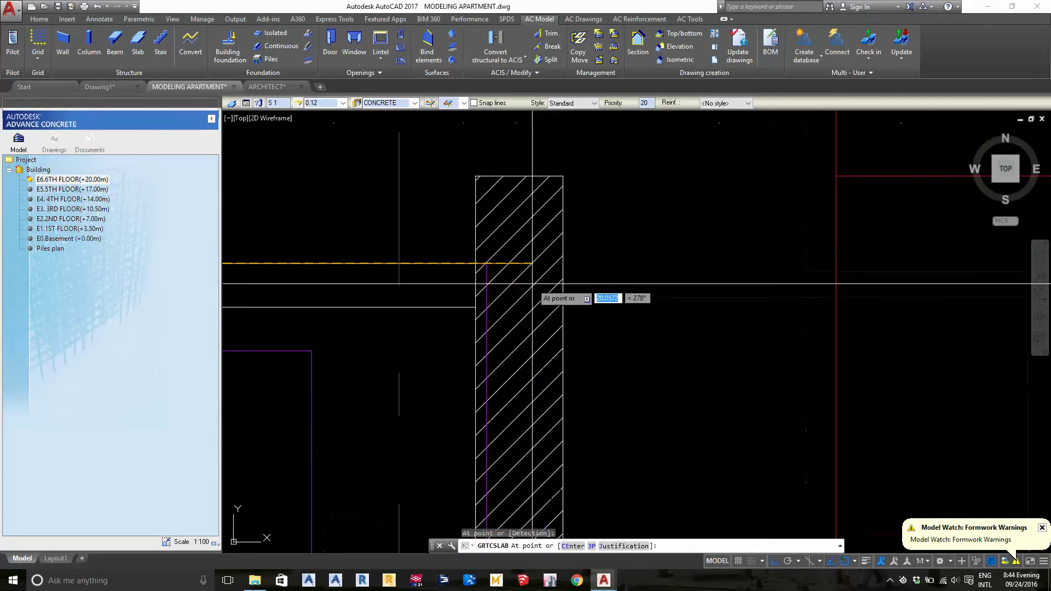
left_click(491, 265)
- Move past the lift shaft and fix the next slab corner at the column corner
scroll(490, 241, "down", 3)
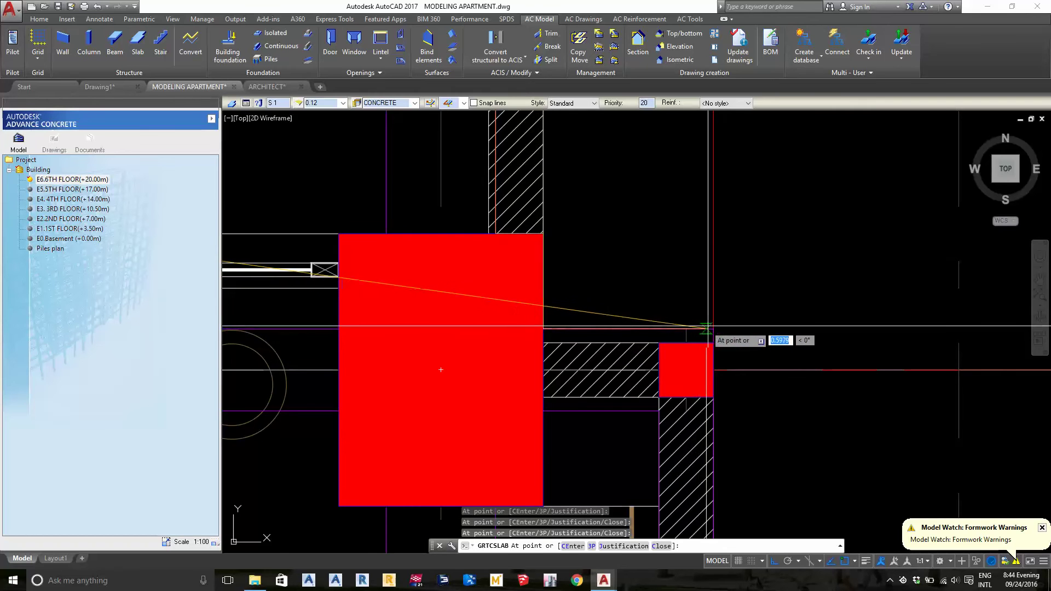
scroll(713, 338, "down", 3)
scroll(711, 393, "down", 3)
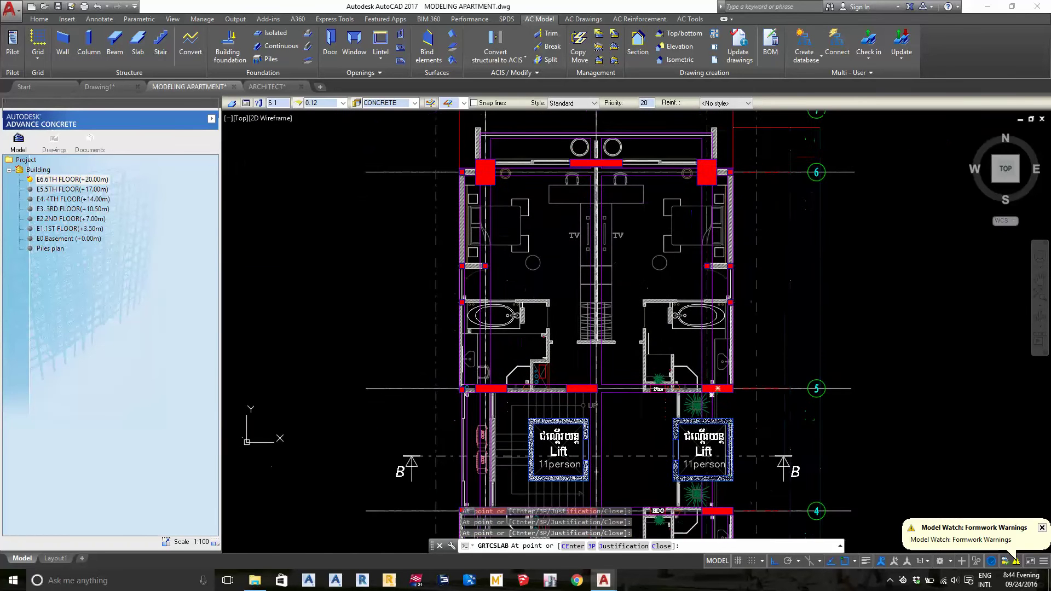
scroll(734, 389, "up", 5)
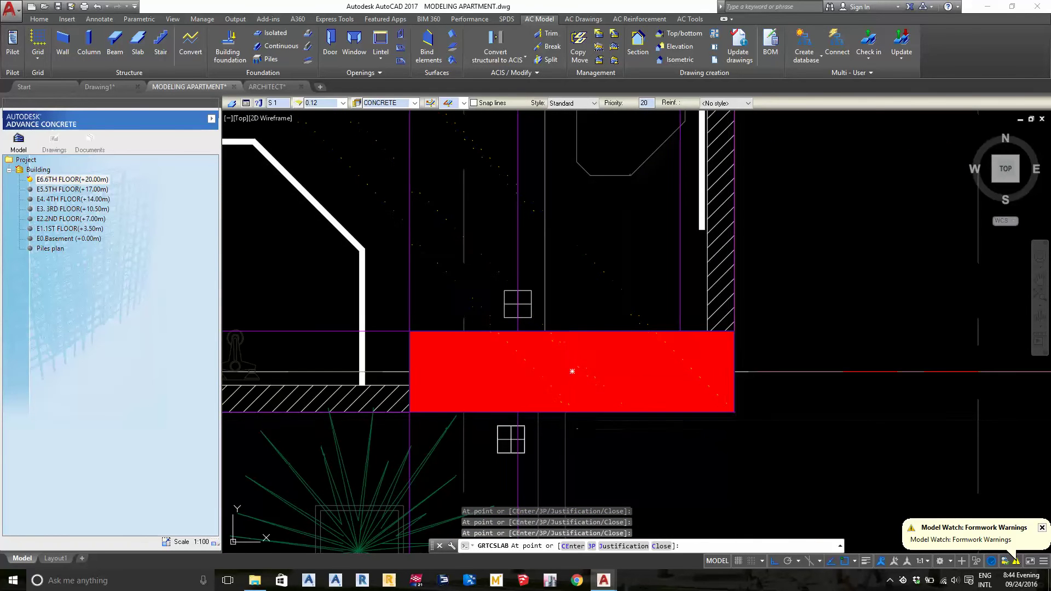
scroll(570, 305, "down", 5)
scroll(595, 238, "up", 2)
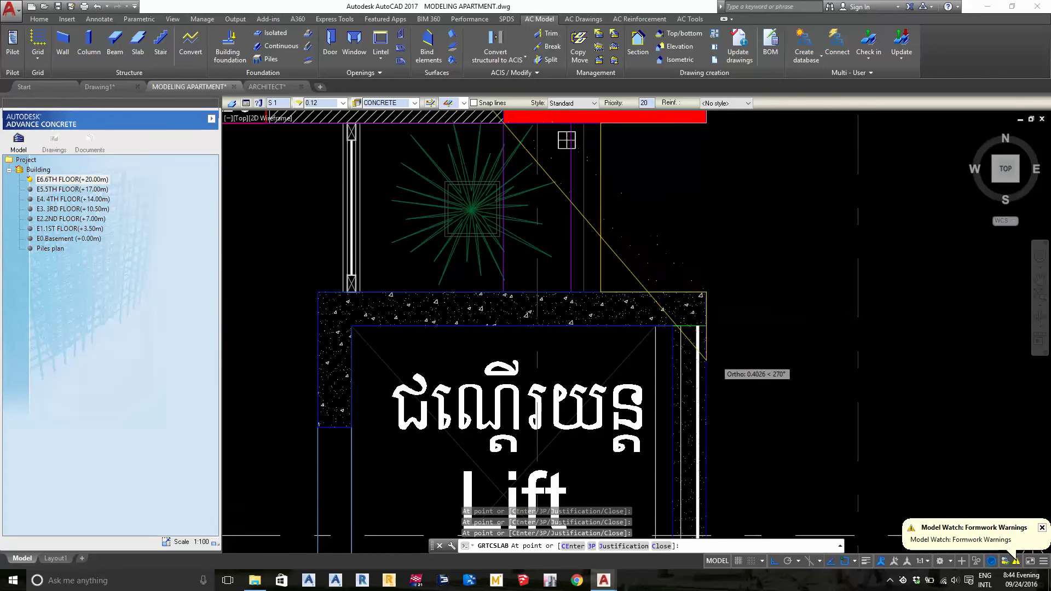
scroll(714, 360, "down", 4)
scroll(708, 341, "up", 3)
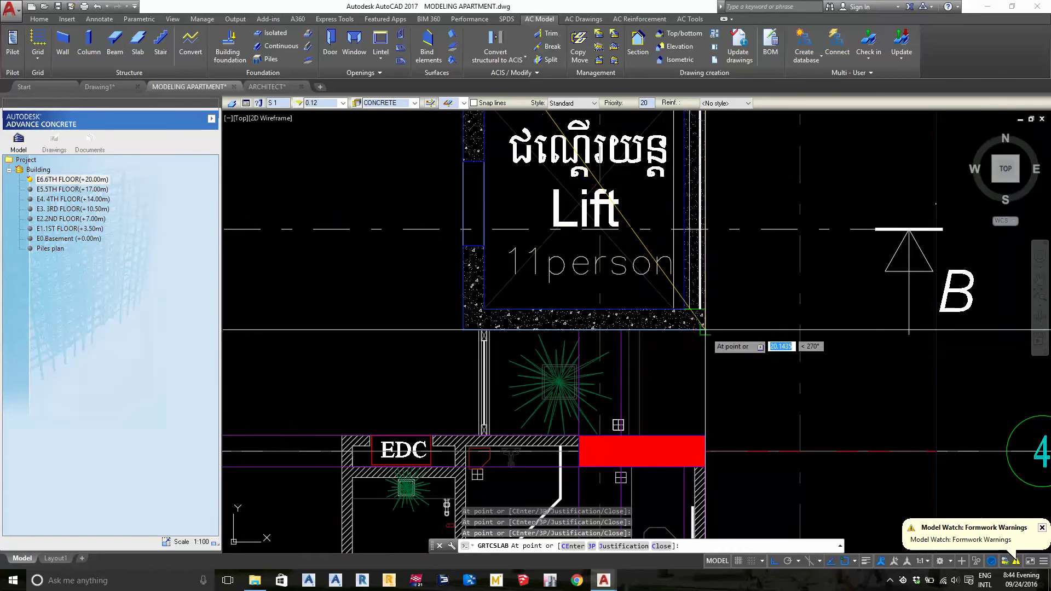
scroll(650, 344, "up", 2)
middle_click_drag(648, 464, 644, 300)
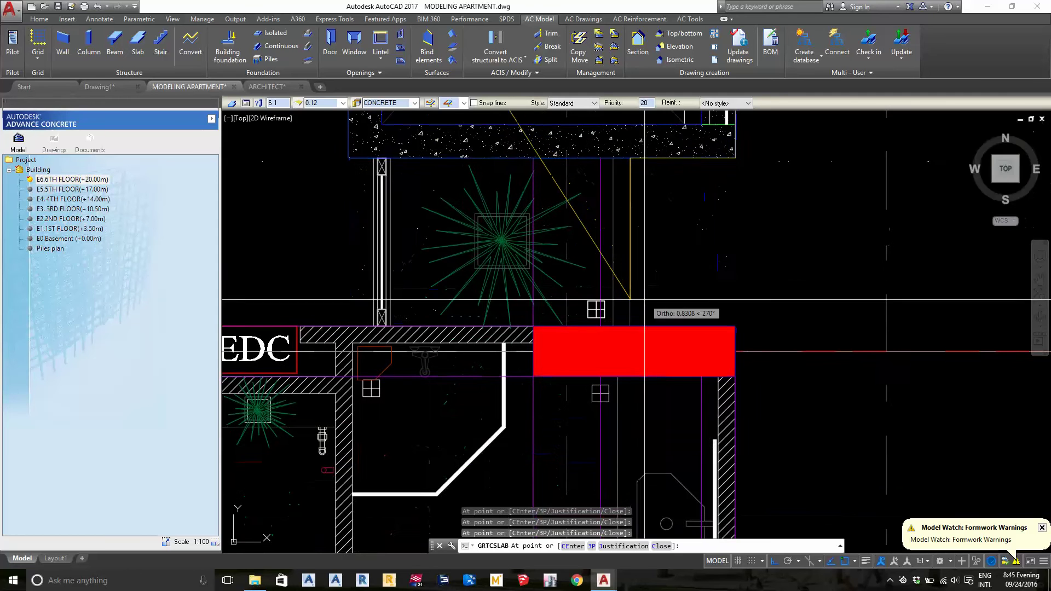
scroll(735, 327, "down", 5)
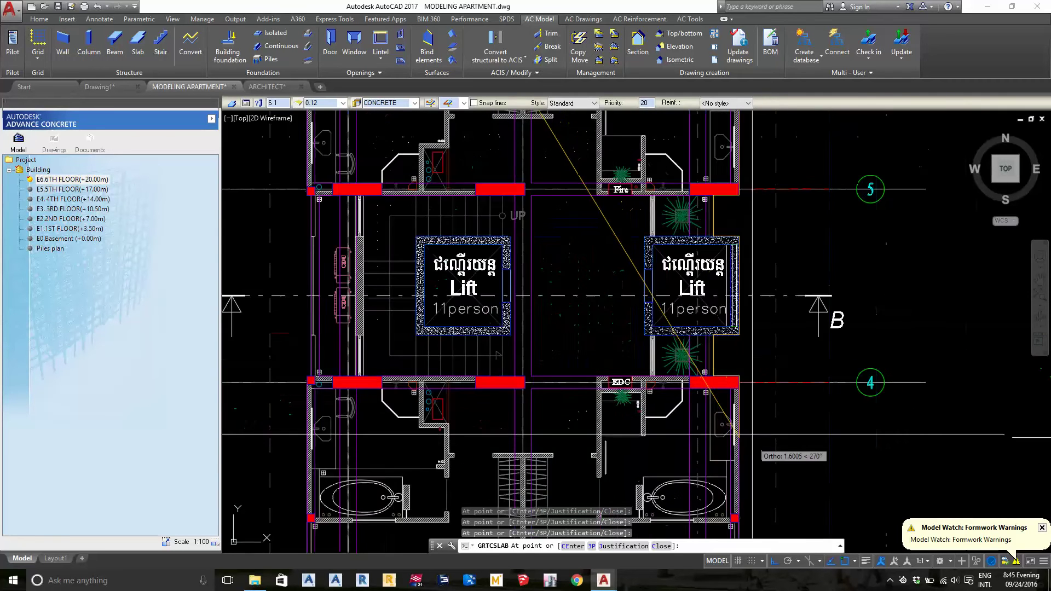
middle_click_drag(734, 525, 734, 329)
middle_click_drag(712, 547, 712, 421)
scroll(712, 422, "up", 6)
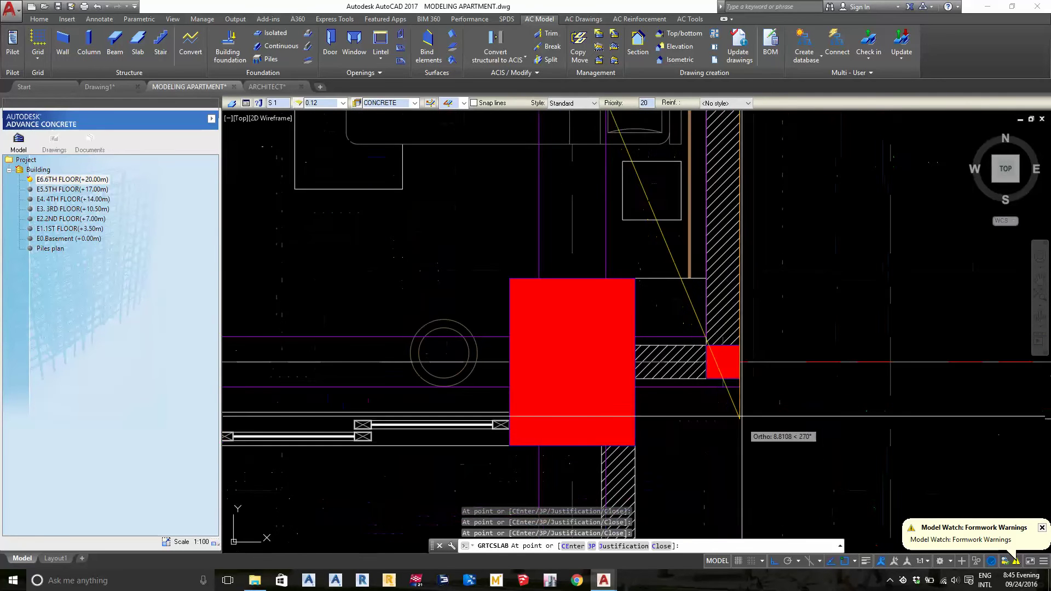
left_click(740, 384)
- Pan around the red column and hatched wall corner along the slab edge
middle_click_drag(619, 526, 657, 252)
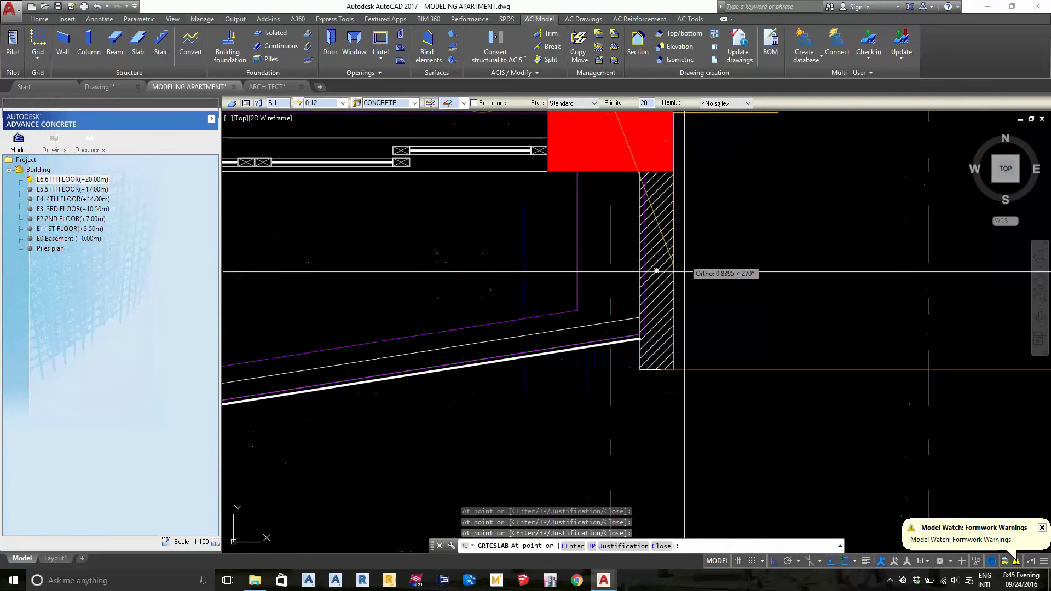
middle_click_drag(644, 334, 623, 416)
scroll(646, 264, "up", 4)
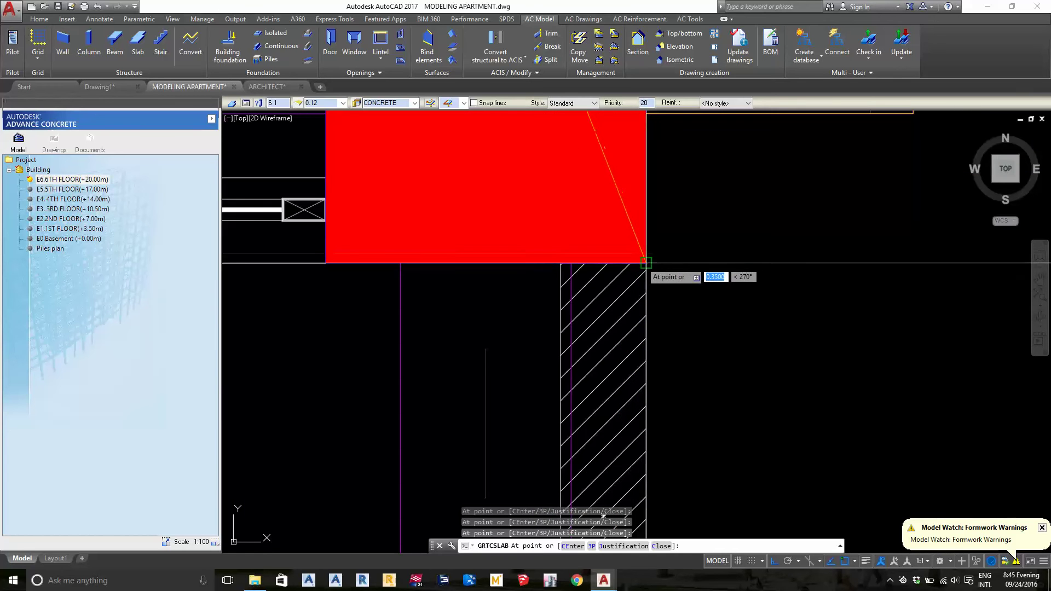
scroll(572, 262, "down", 3)
mouse_move(602, 274)
middle_mouse_down()
mouse_move(641, 328)
mouse_move(377, 400)
middle_mouse_up()
scroll(642, 306, "up", 3)
scroll(659, 304, "down", 2)
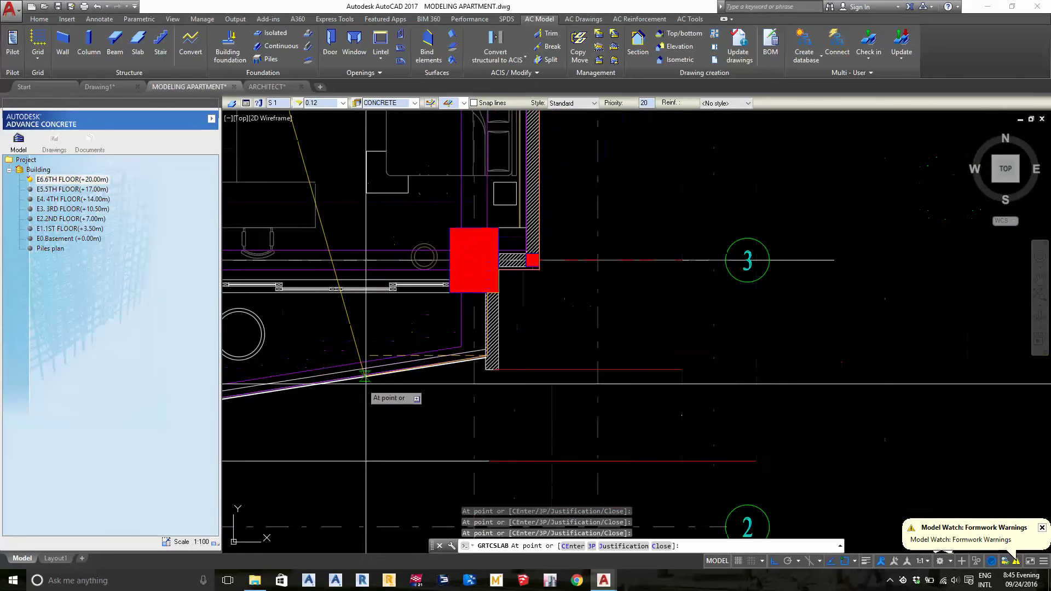
scroll(744, 422, "down", 2)
scroll(401, 350, "up", 5)
scroll(401, 351, "up", 3)
middle_click_drag(401, 351, 643, 373)
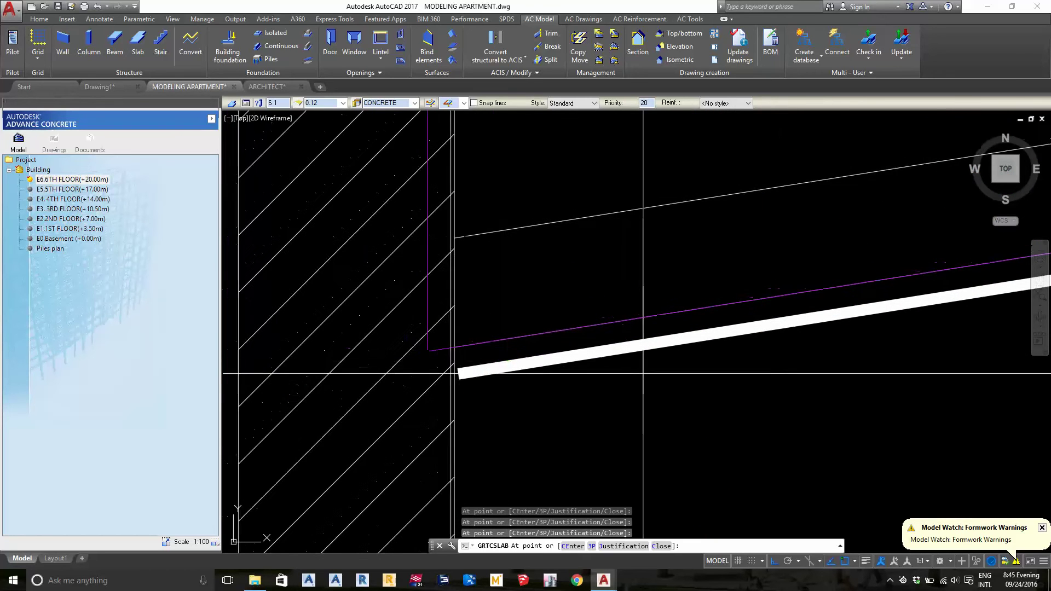
scroll(424, 335, "down", 5)
scroll(468, 354, "up", 2)
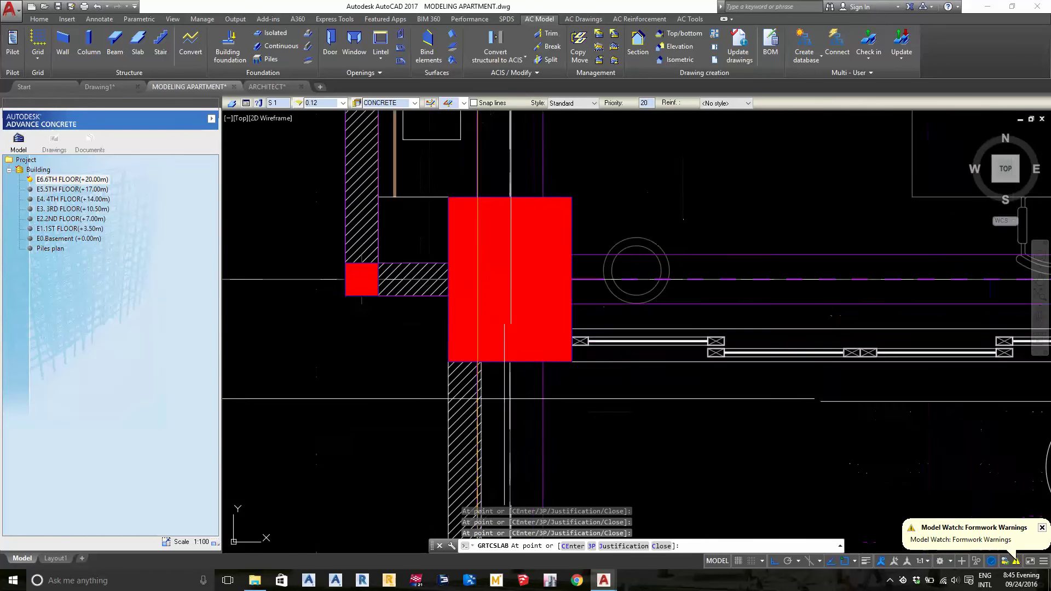
scroll(468, 354, "up", 2)
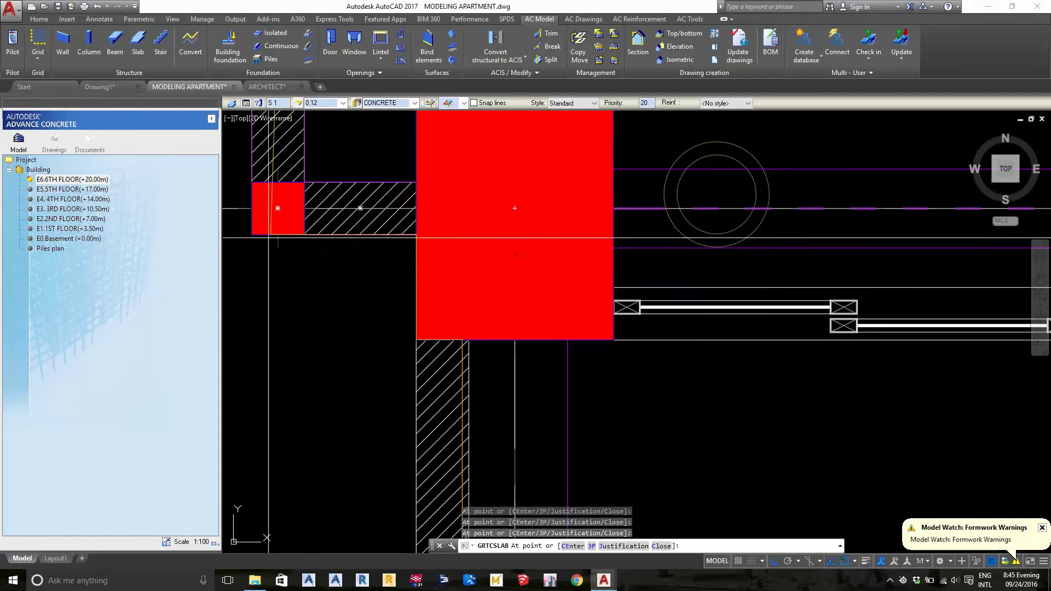
- Pan back over the bedroom layout to the bathroom wall and column
mouse_move(515, 209)
middle_mouse_down()
mouse_move(500, 406)
mouse_move(494, 281)
mouse_move(482, 356)
middle_mouse_up()
scroll(500, 406, "down", 4)
scroll(495, 281, "up", 2)
scroll(494, 281, "up", 2)
scroll(495, 281, "up", 2)
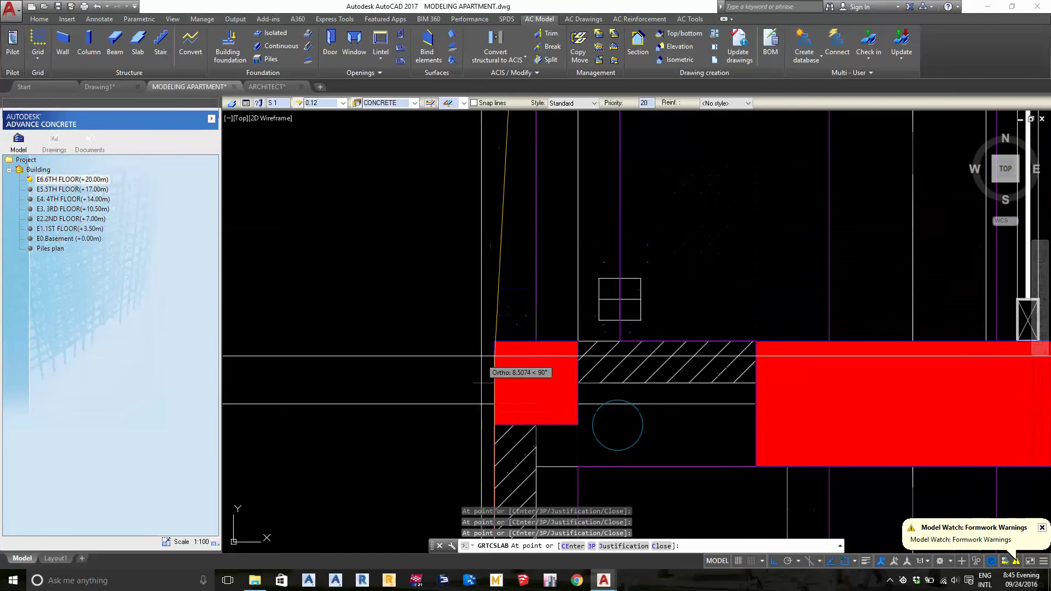
scroll(536, 340, "down", 3)
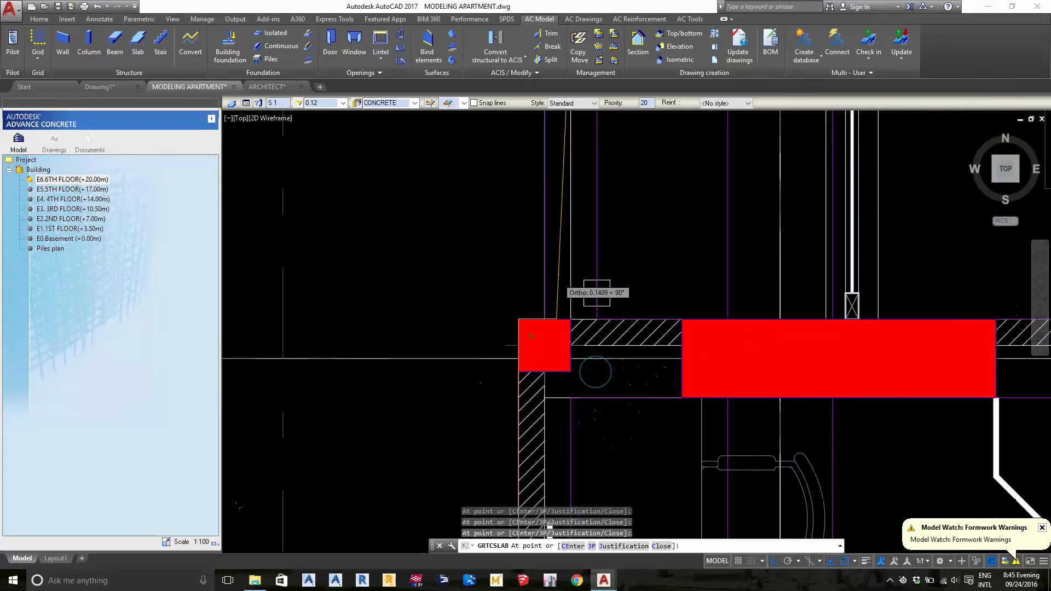
scroll(352, 359, "up", 2)
middle_click_drag(352, 359, 539, 382)
scroll(540, 383, "up", 2)
scroll(539, 383, "up", 3)
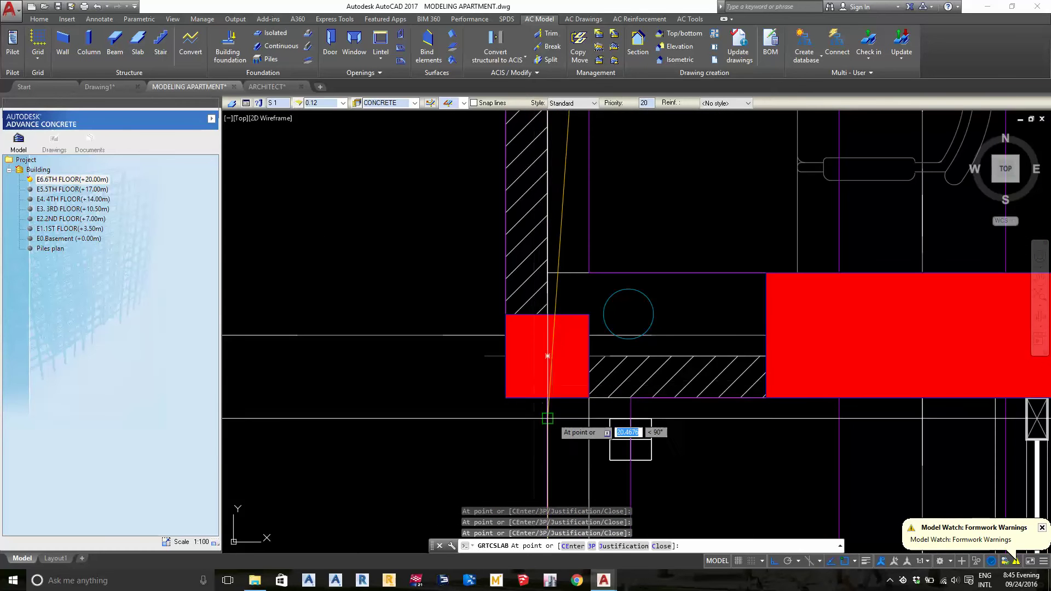
scroll(507, 398, "down", 3)
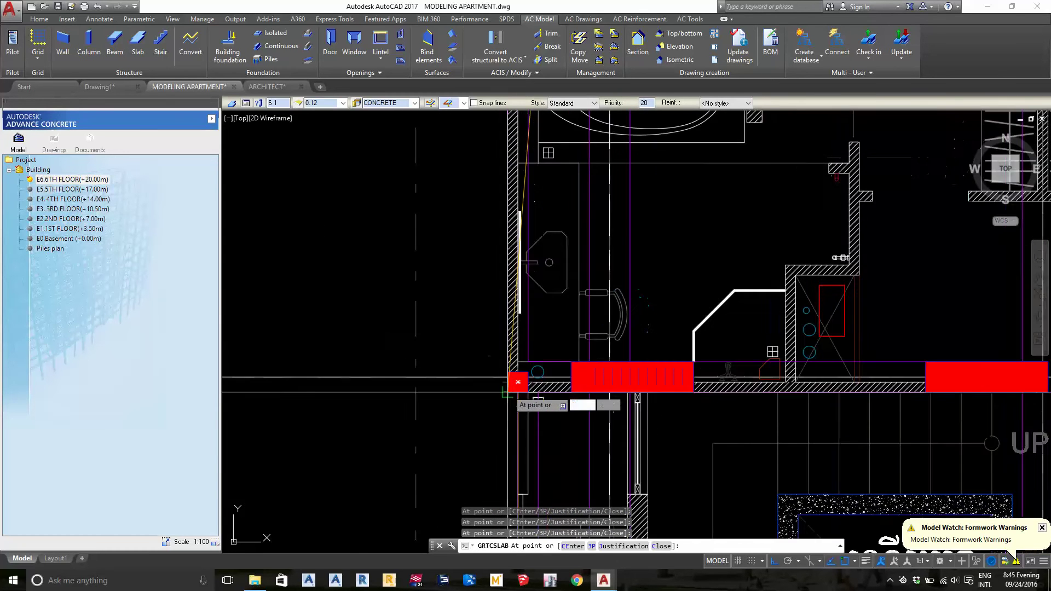
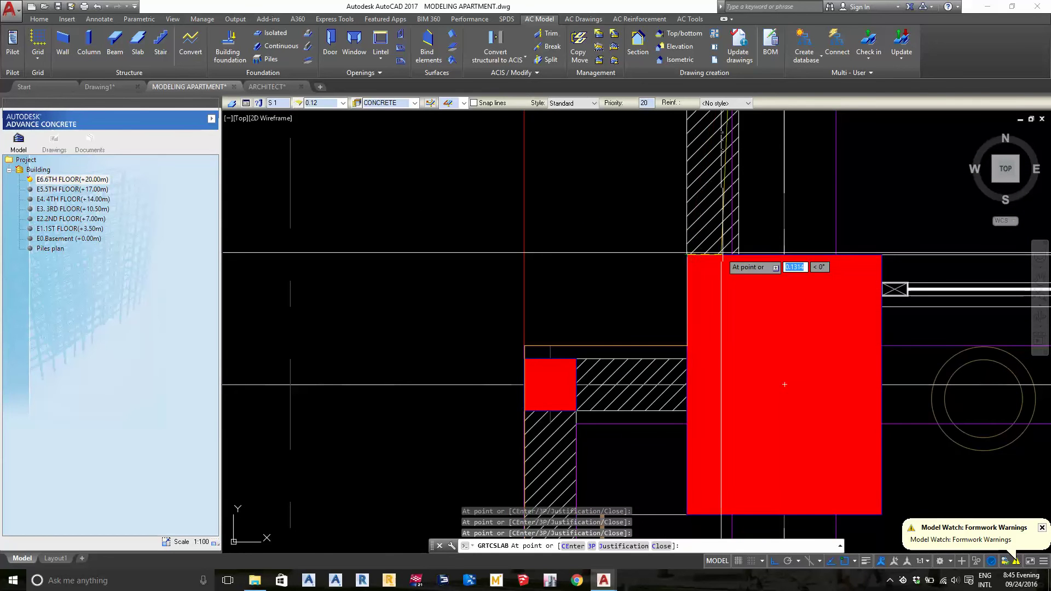
- Finish the seventh-floor slab outline at the upper hatched wall
scroll(732, 254, "down", 2)
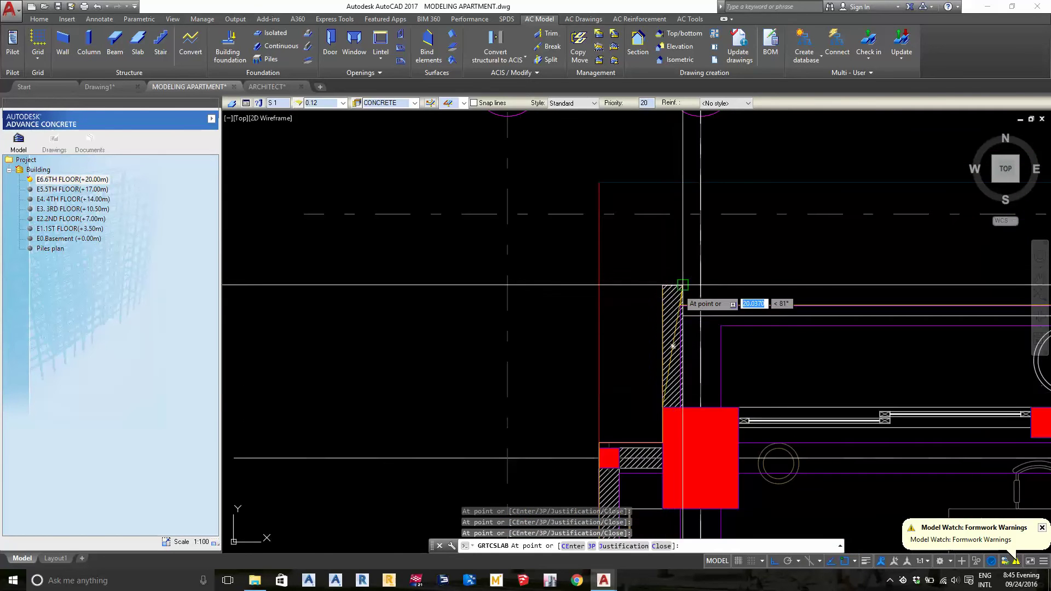
scroll(653, 340, "up", 3)
middle_click_drag(678, 348, 668, 249)
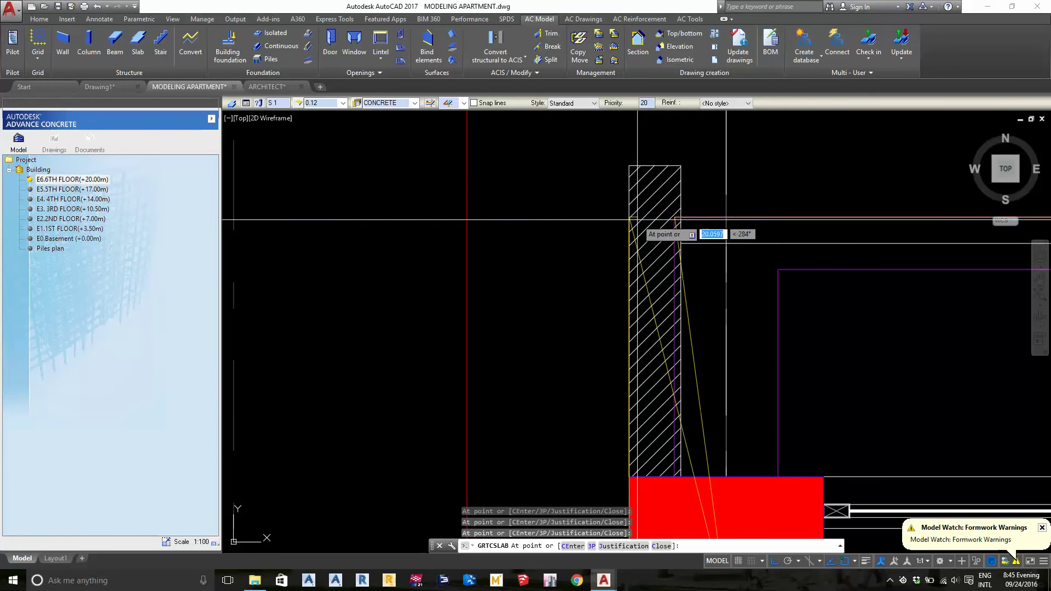
key("Escape")
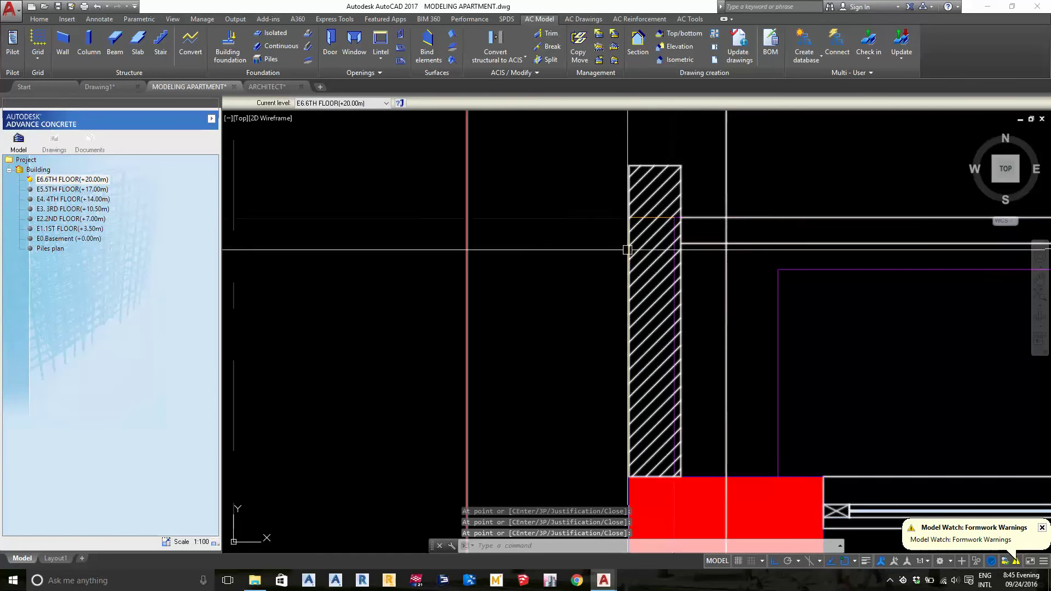
- Select the beam beside the column, then clear the beam selection
scroll(657, 218, "down", 3)
scroll(642, 211, "down", 2)
scroll(642, 211, "up", 5)
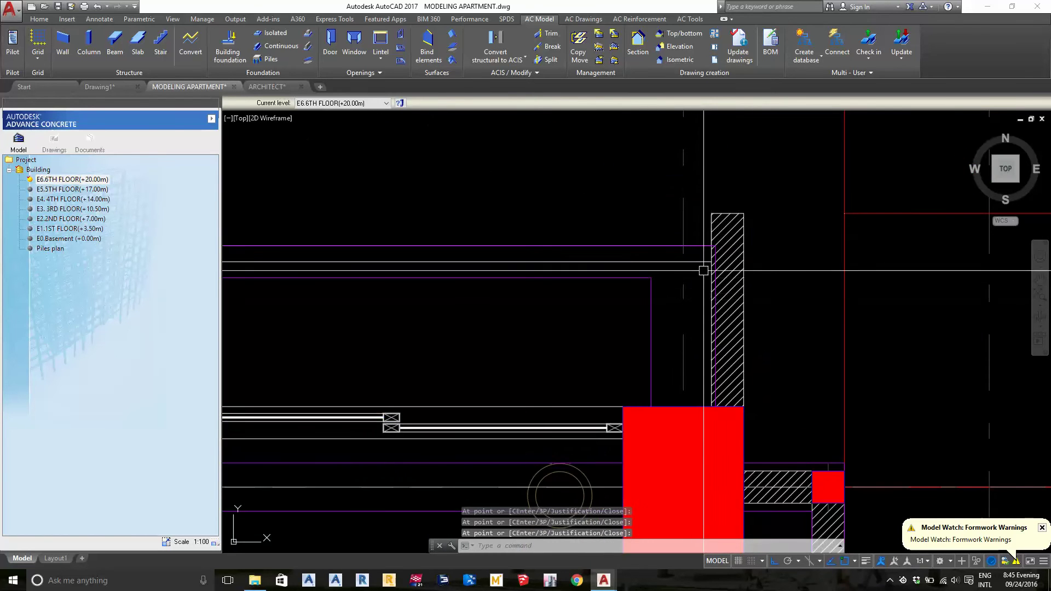
left_click(703, 247)
middle_click_drag(703, 247, 712, 289)
scroll(760, 229, "down", 3)
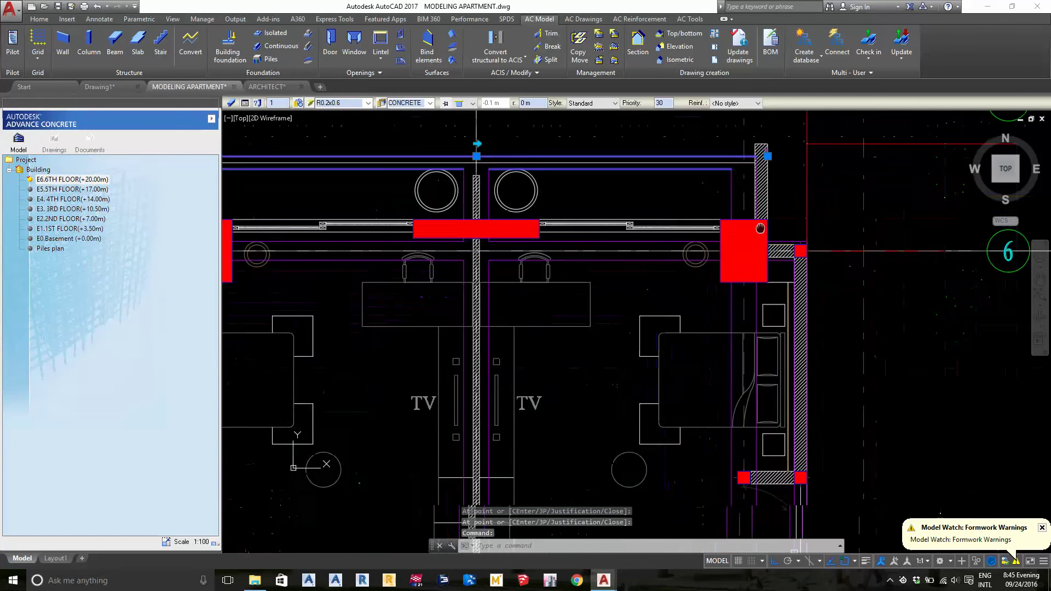
scroll(760, 229, "down", 2)
key("Escape")
scroll(433, 284, "up", 3)
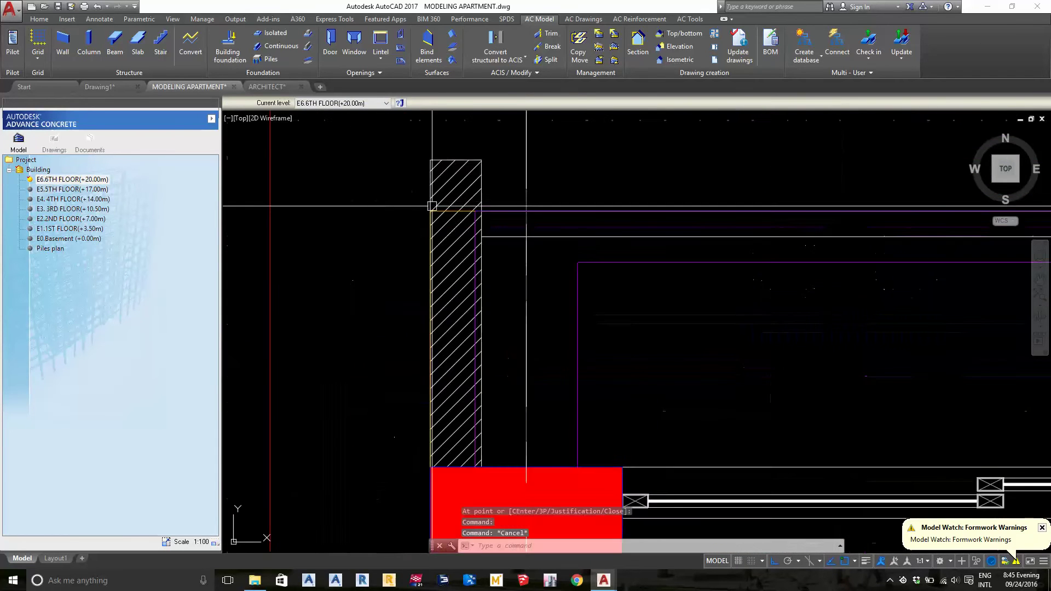
scroll(433, 239, "up", 2)
left_click(429, 241)
scroll(429, 241, "down", 3)
scroll(384, 164, "down", 2)
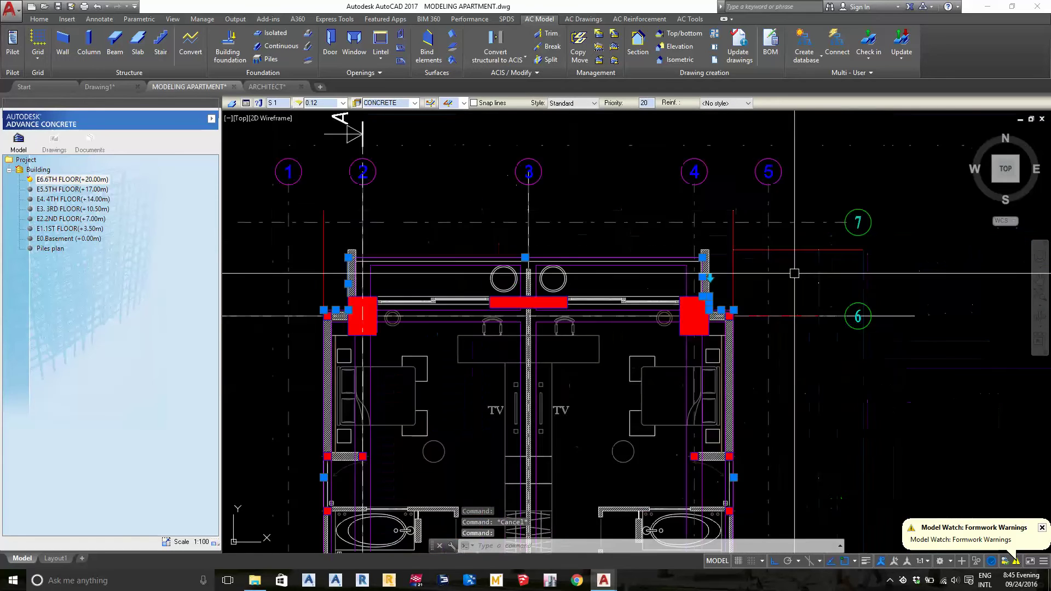
scroll(501, 341, "up", 5)
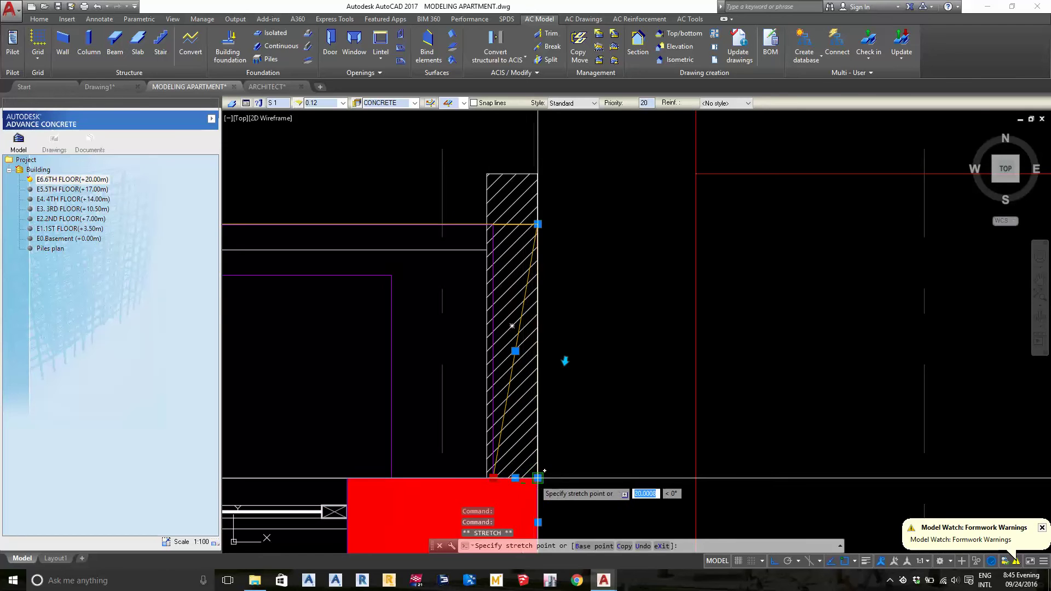
scroll(560, 401, "down", 3)
key("Escape")
scroll(603, 400, "down", 2)
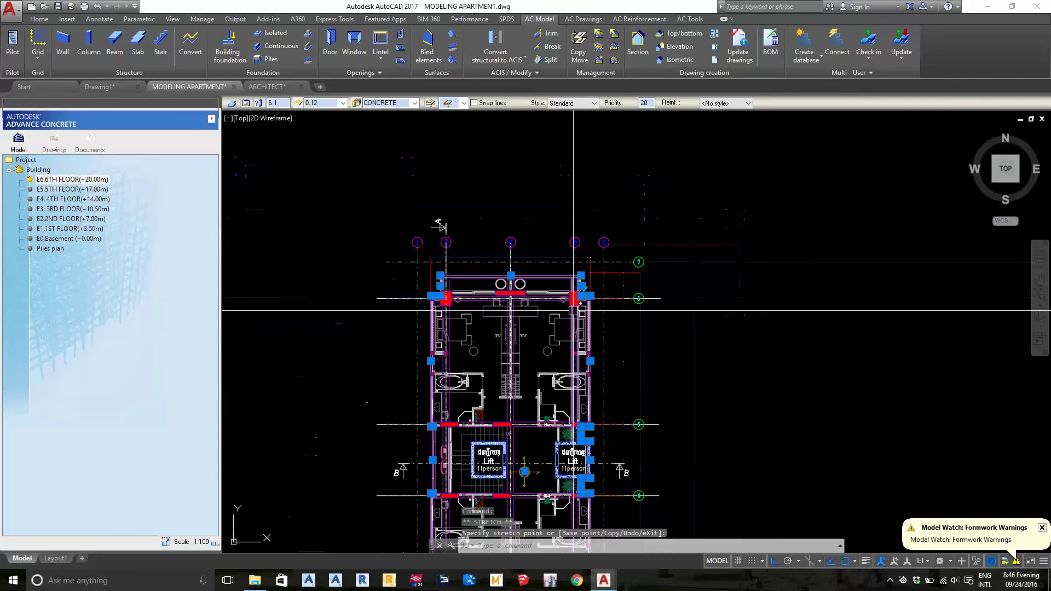
scroll(672, 399, "down", 1)
key("Escape")
scroll(672, 399, "up", 4)
middle_click_drag(644, 214, 666, 320)
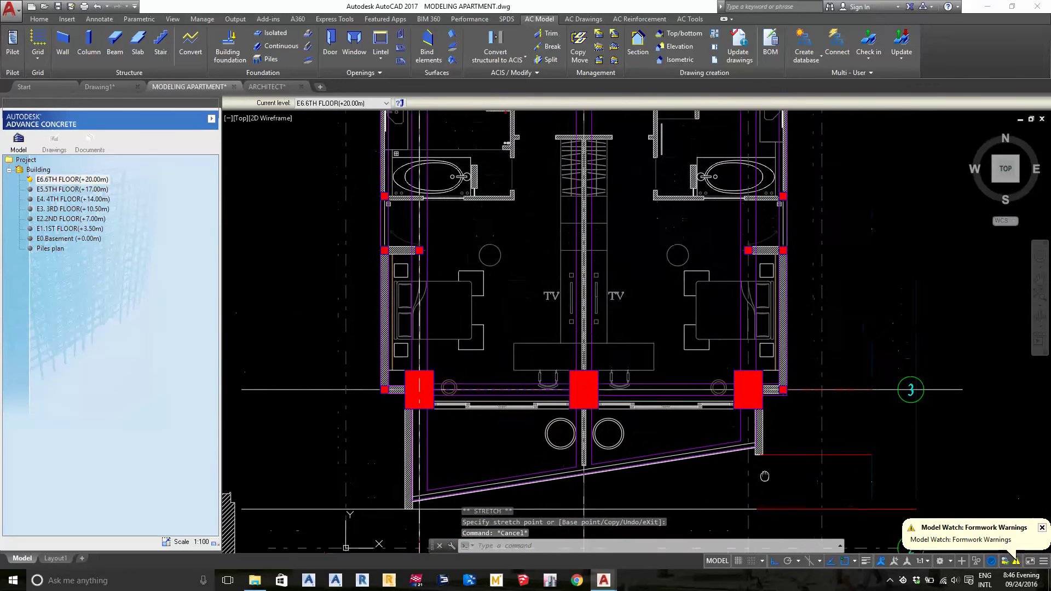
scroll(666, 319, "down", 2)
scroll(657, 334, "up", 3)
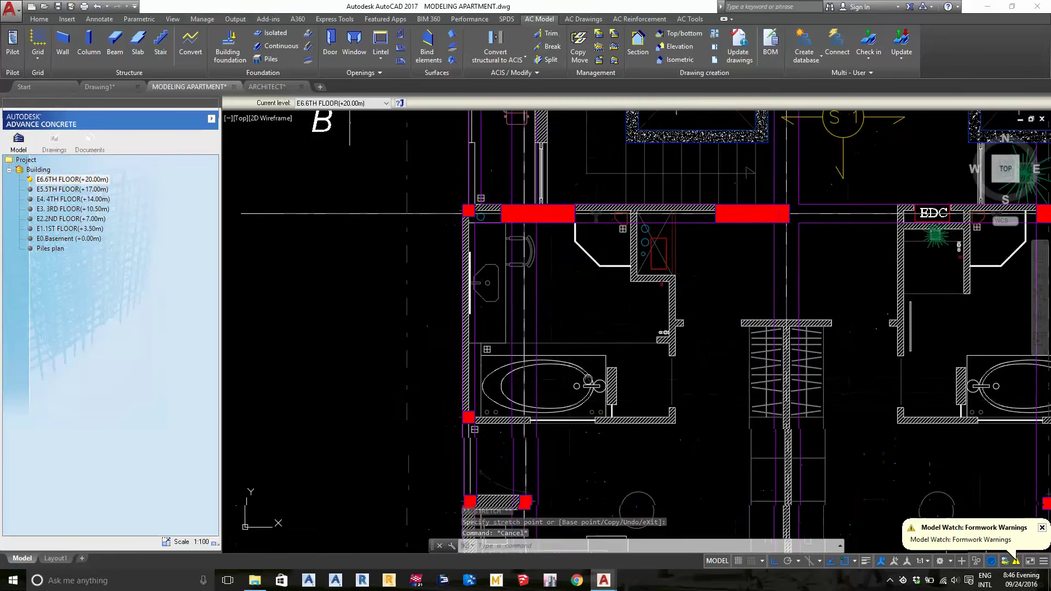
scroll(639, 355, "up", 2)
scroll(638, 356, "up", 2)
scroll(638, 355, "down", 4)
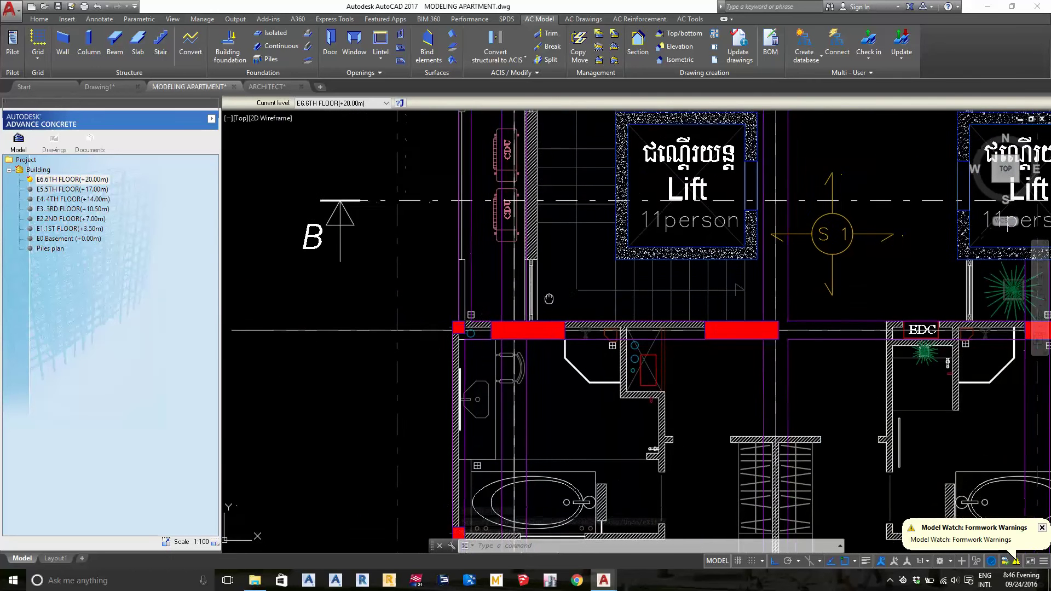
- Cancel the rectangular slab opening and start a polygonal slab opening instead
left_click(401, 51)
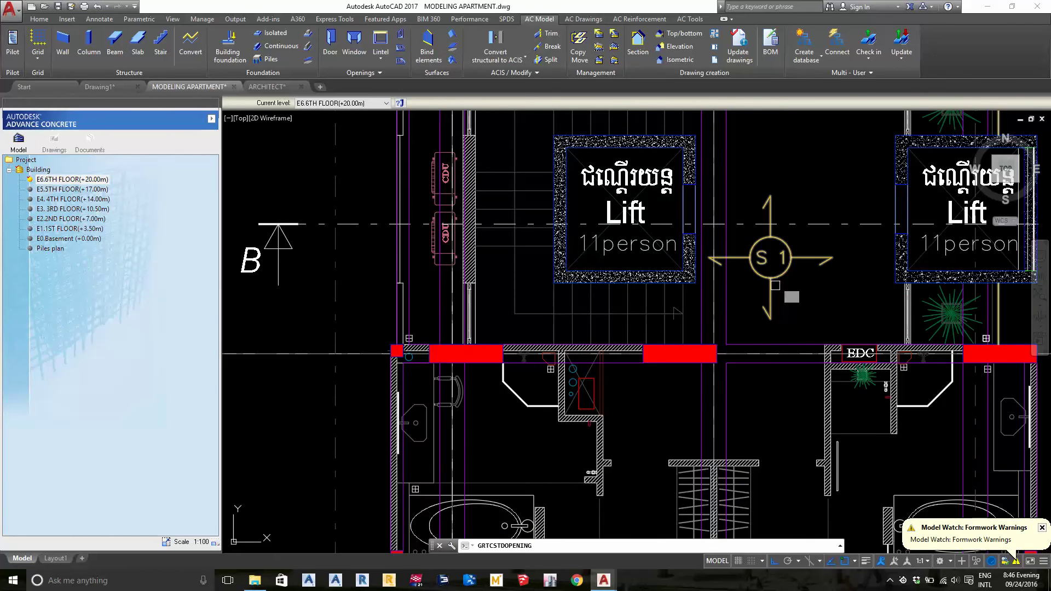
mouse_move(593, 404)
middle_mouse_down()
mouse_move(584, 253)
mouse_move(555, 342)
middle_mouse_up()
key("Escape")
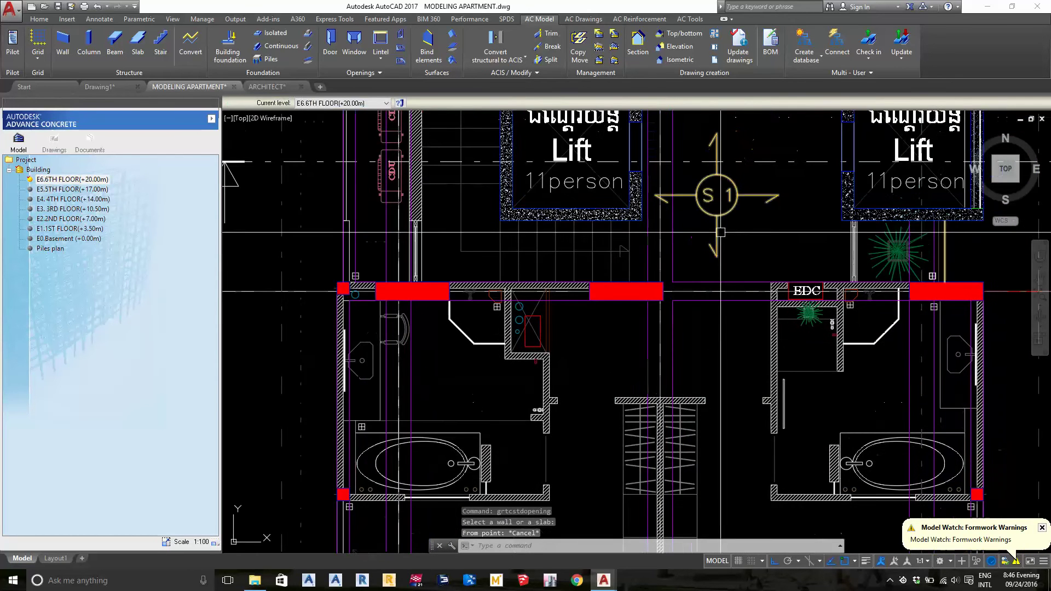
left_click(401, 60)
scroll(514, 303, "up", 3)
scroll(517, 302, "up", 3)
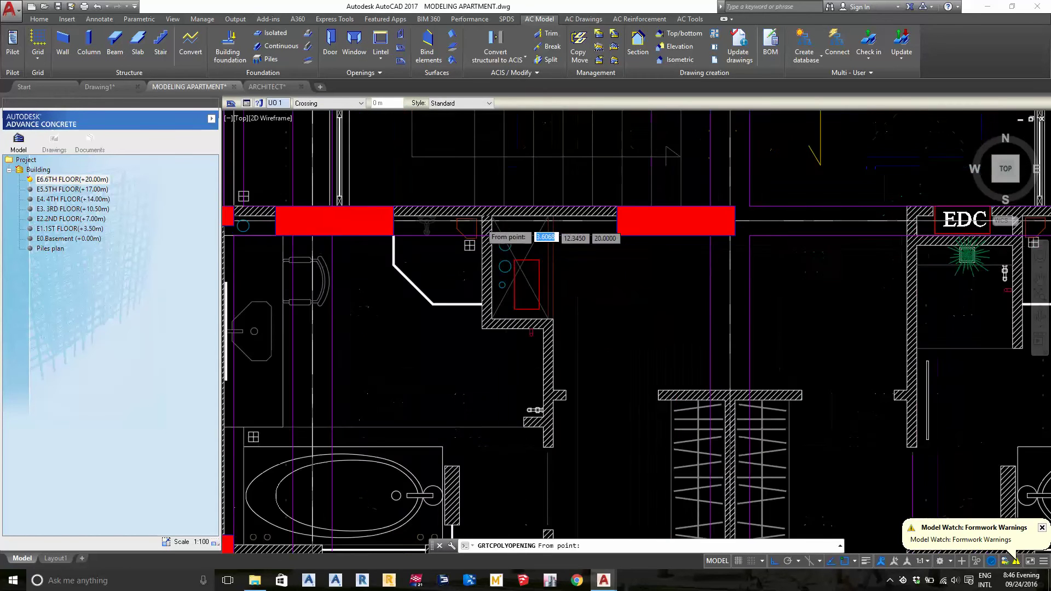
scroll(525, 300, "up", 3)
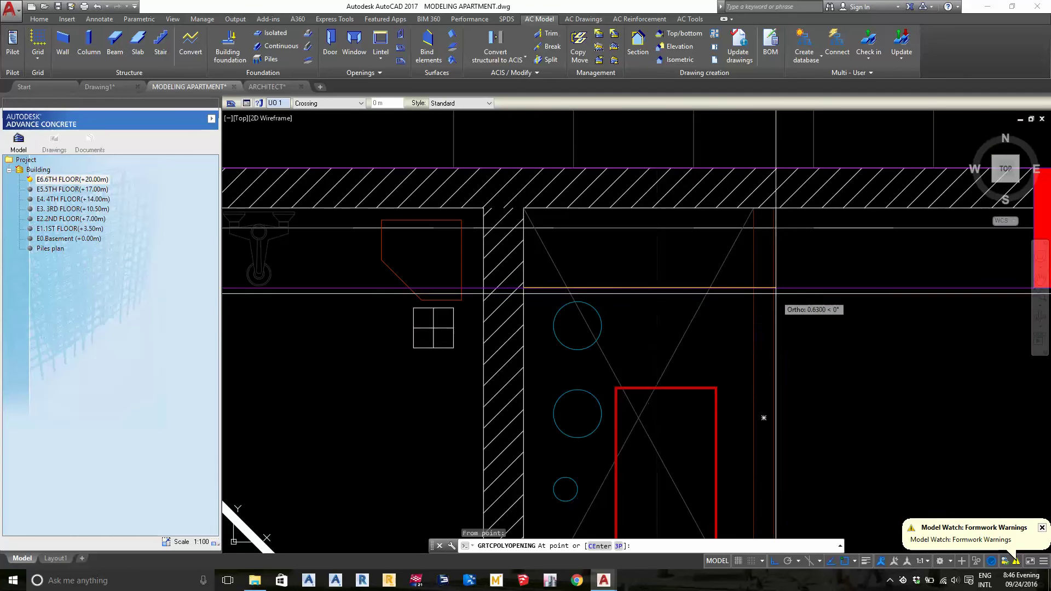
- Trace the polygonal opening around the shaft corners beside the bathroom and finish it
left_click(760, 415)
middle_click_drag(761, 415, 737, 150)
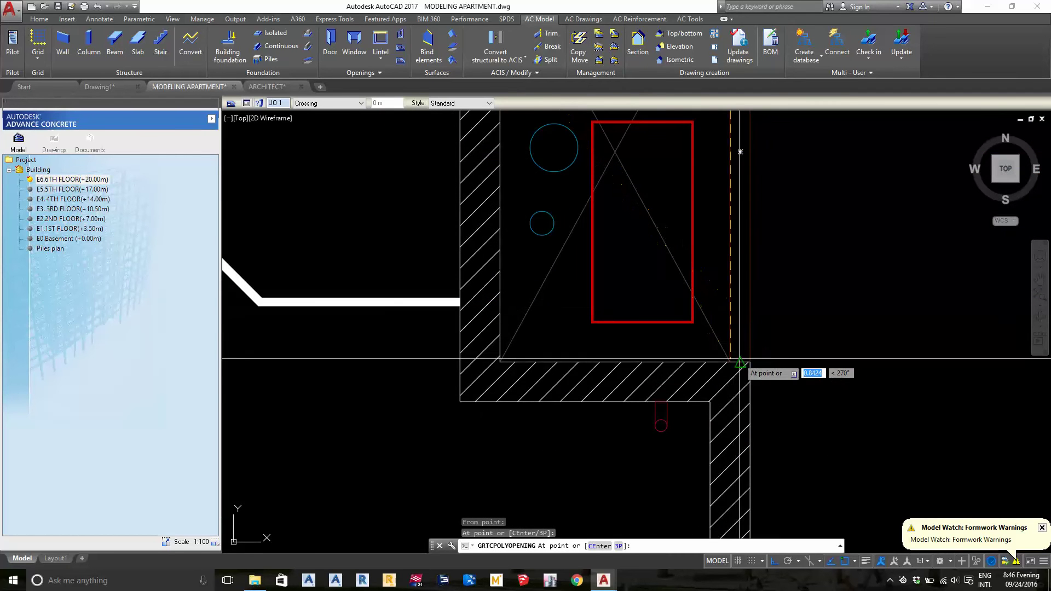
left_click(730, 362)
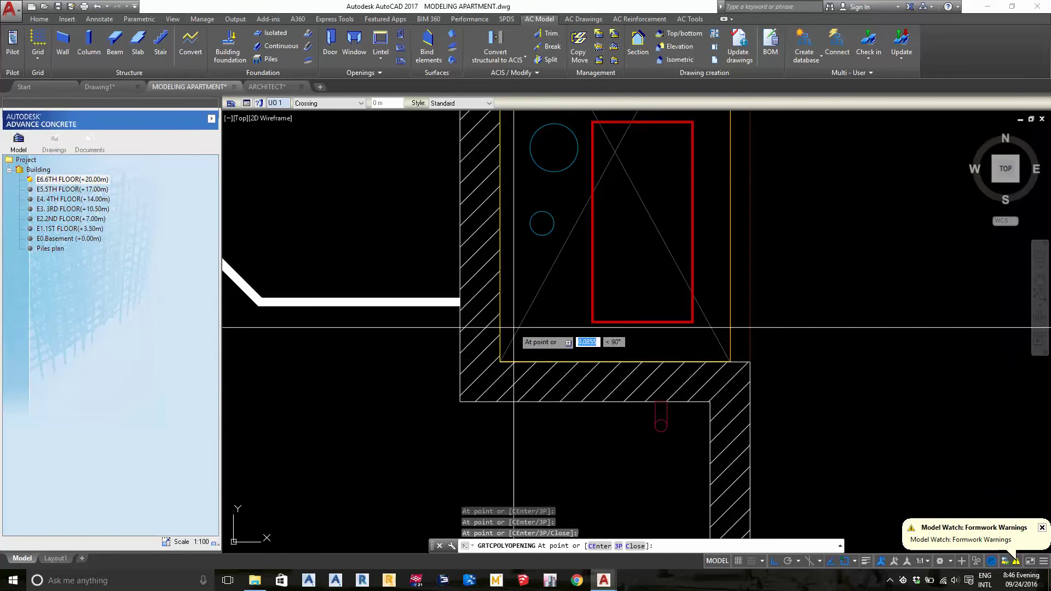
middle_click_drag(545, 173, 537, 310)
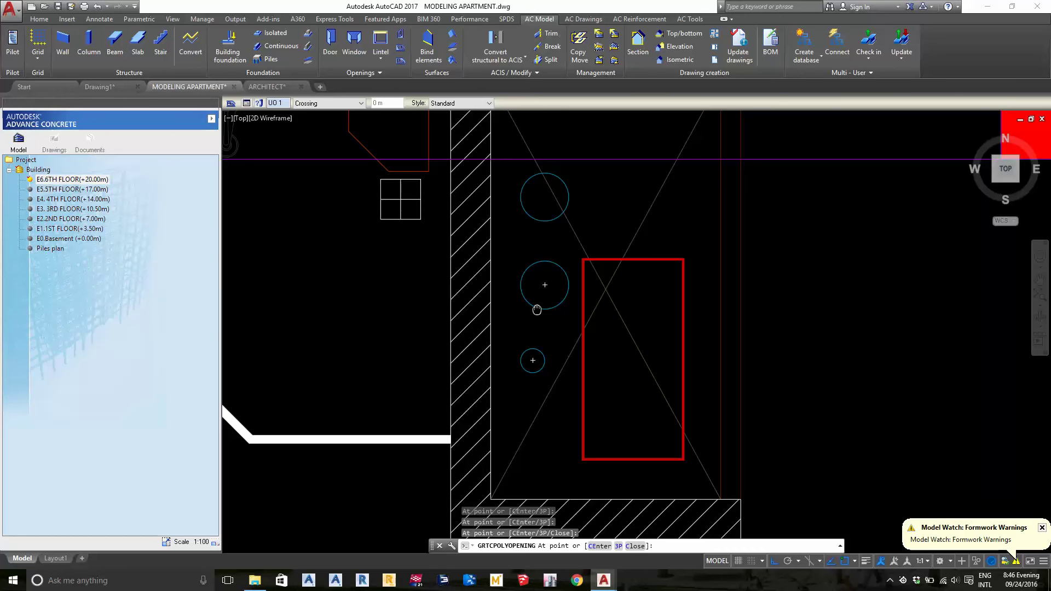
scroll(498, 222, "down", 2)
scroll(488, 195, "up", 4)
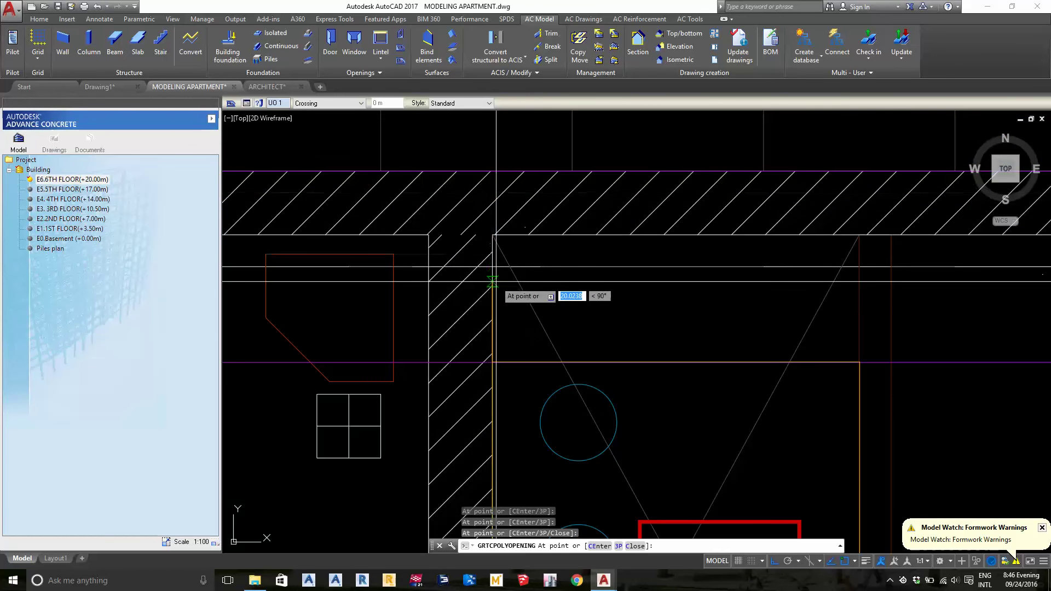
key("Return")
scroll(550, 222, "down", 5)
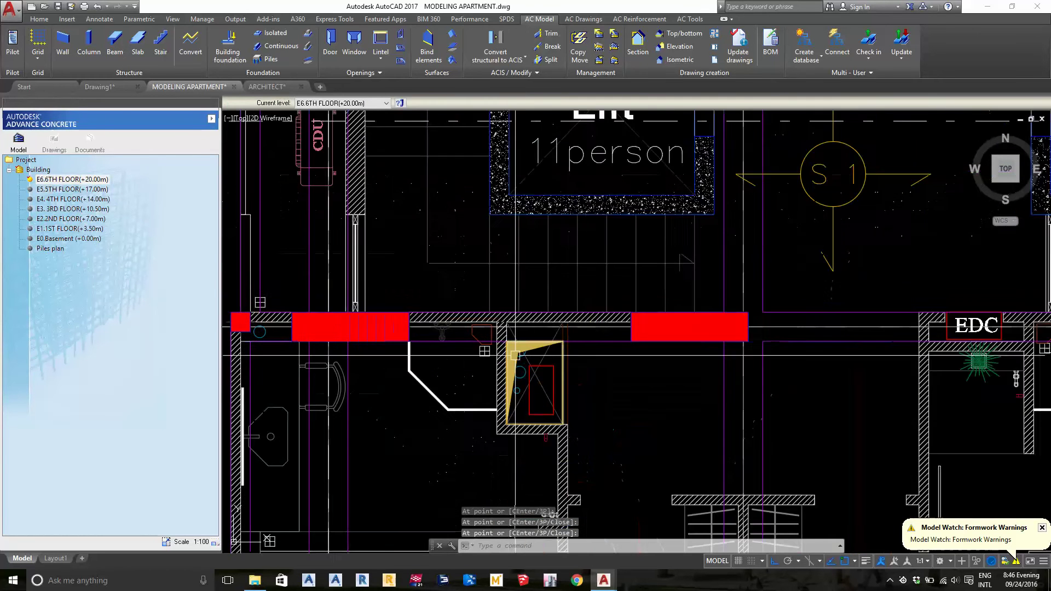
- Select the slab by the lift core and start another polygonal slab opening
scroll(548, 257, "down", 1)
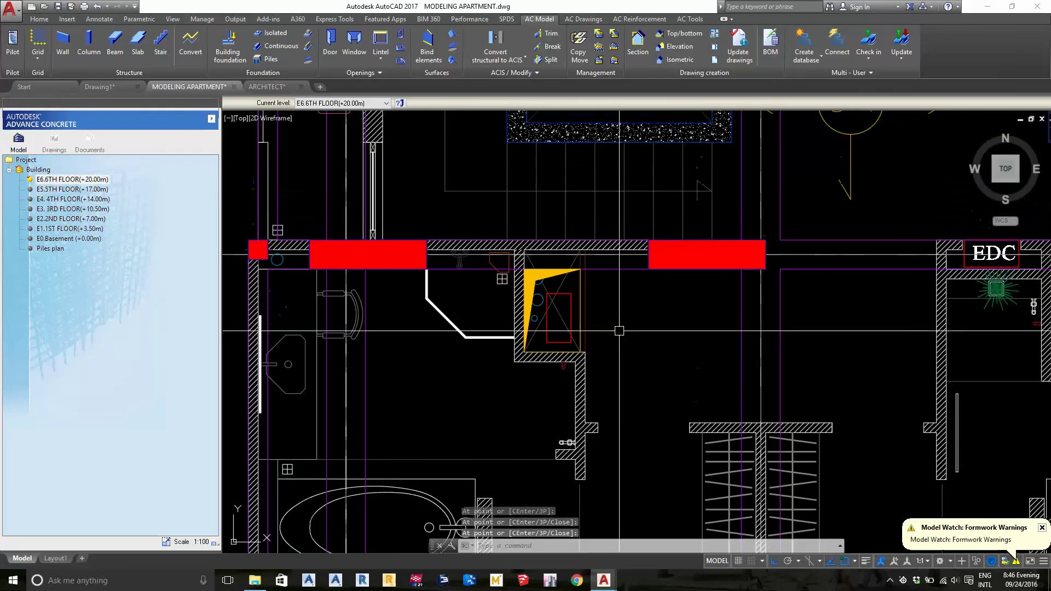
scroll(547, 257, "down", 3)
scroll(568, 232, "up", 1)
mouse_move(568, 232)
middle_mouse_down()
mouse_move(521, 319)
mouse_move(635, 247)
middle_mouse_up()
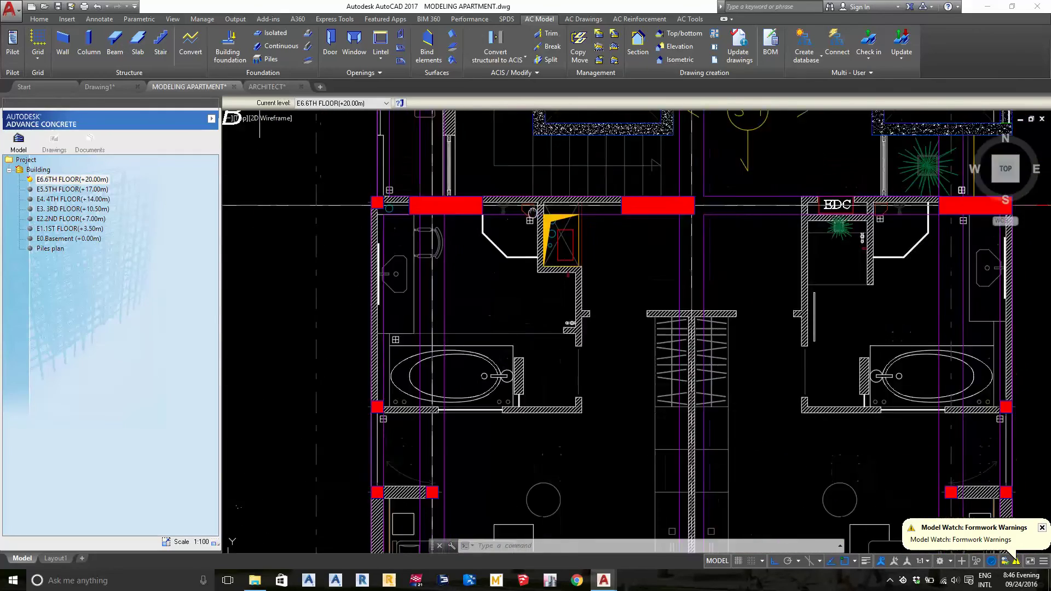
scroll(635, 247, "up", 2)
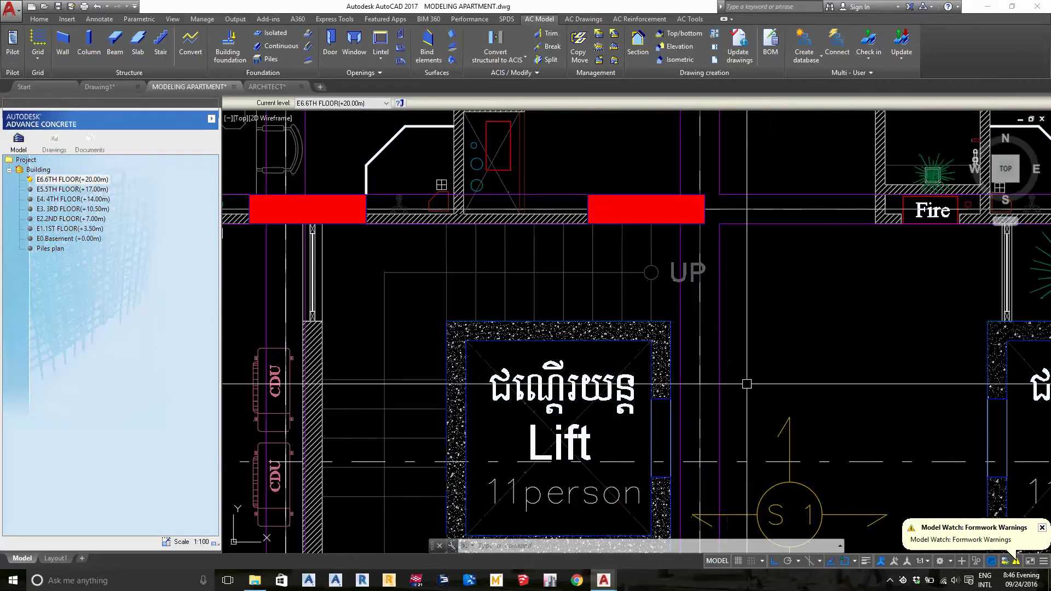
left_click(572, 168)
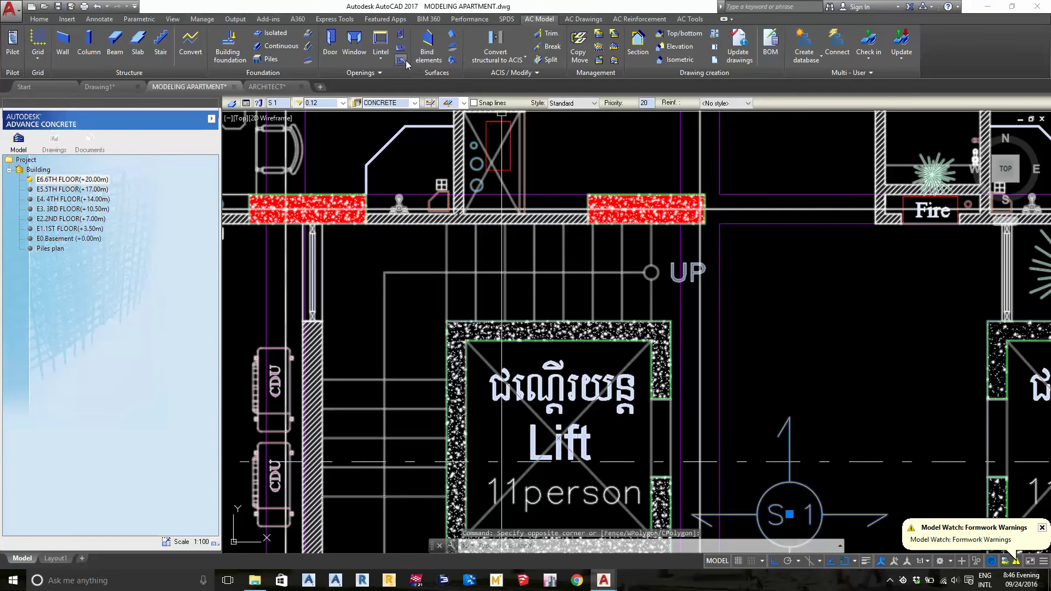
left_click(402, 60)
scroll(686, 219, "up", 2)
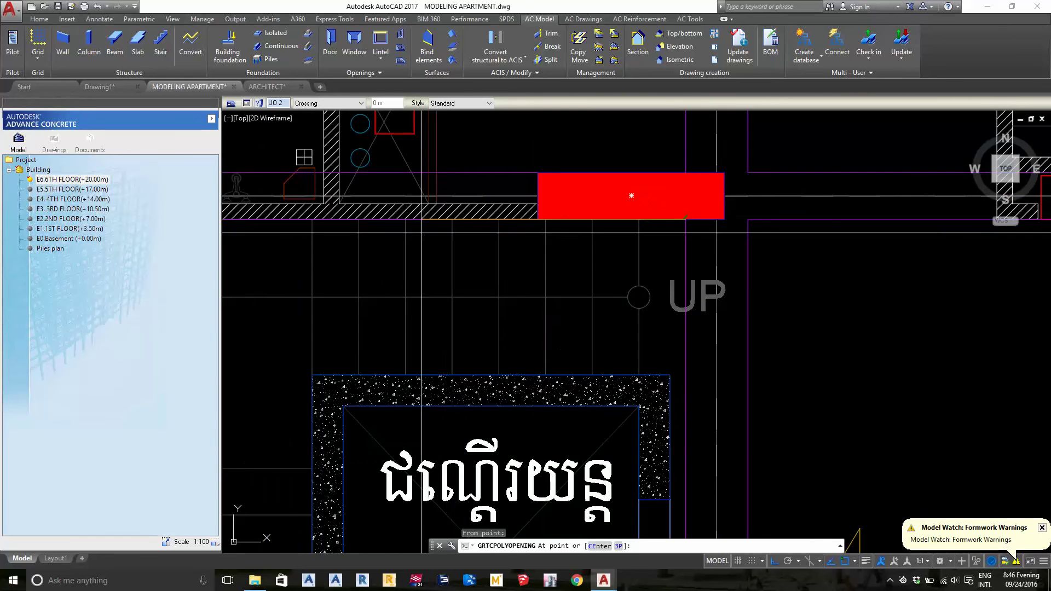
middle_click_drag(686, 218, 1020, 209)
scroll(433, 218, "up", 2)
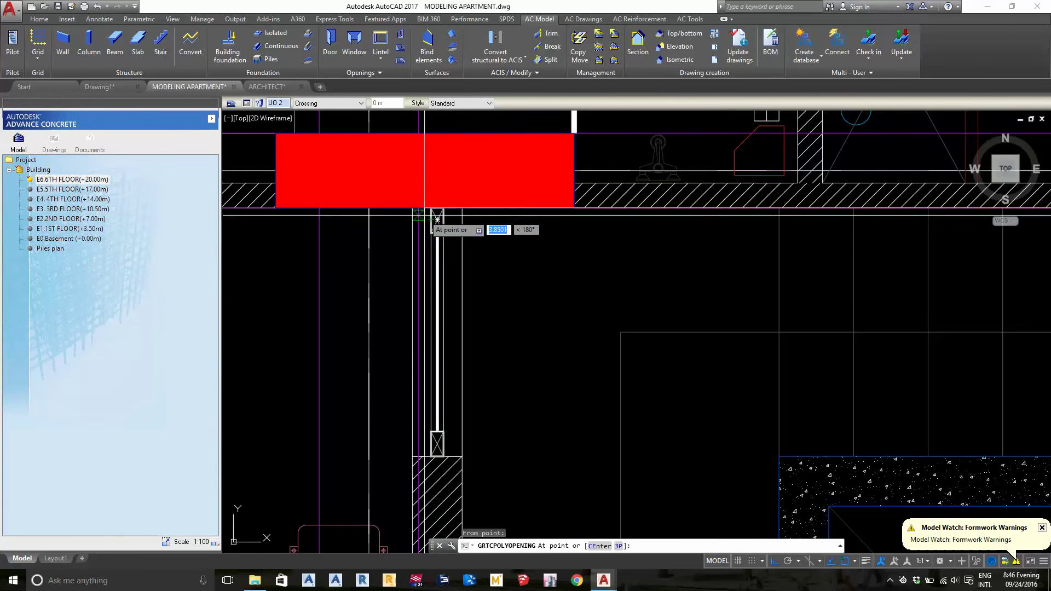
scroll(462, 209, "down", 5)
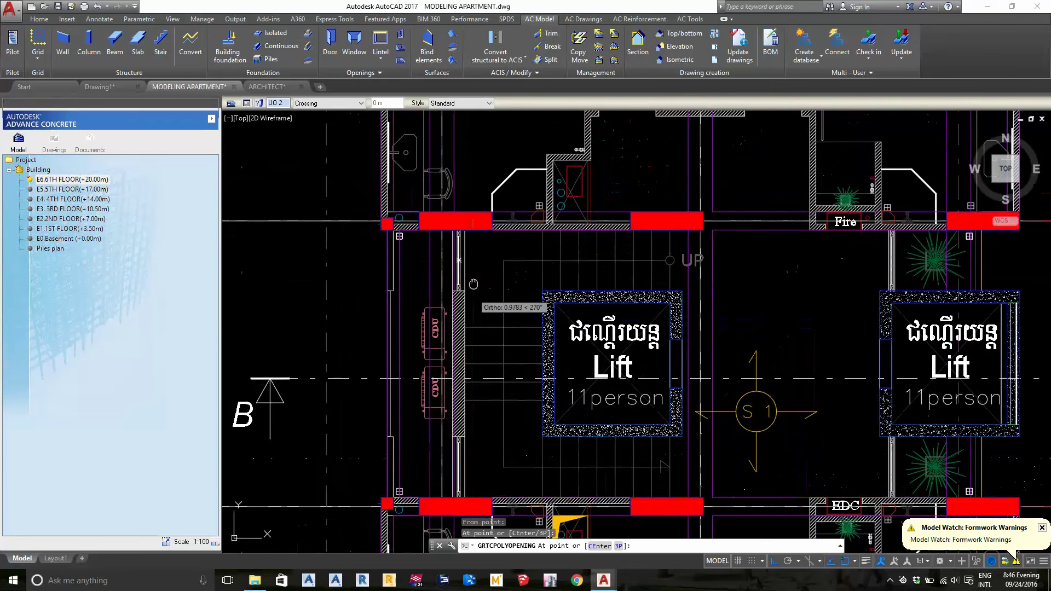
scroll(451, 409, "up", 4)
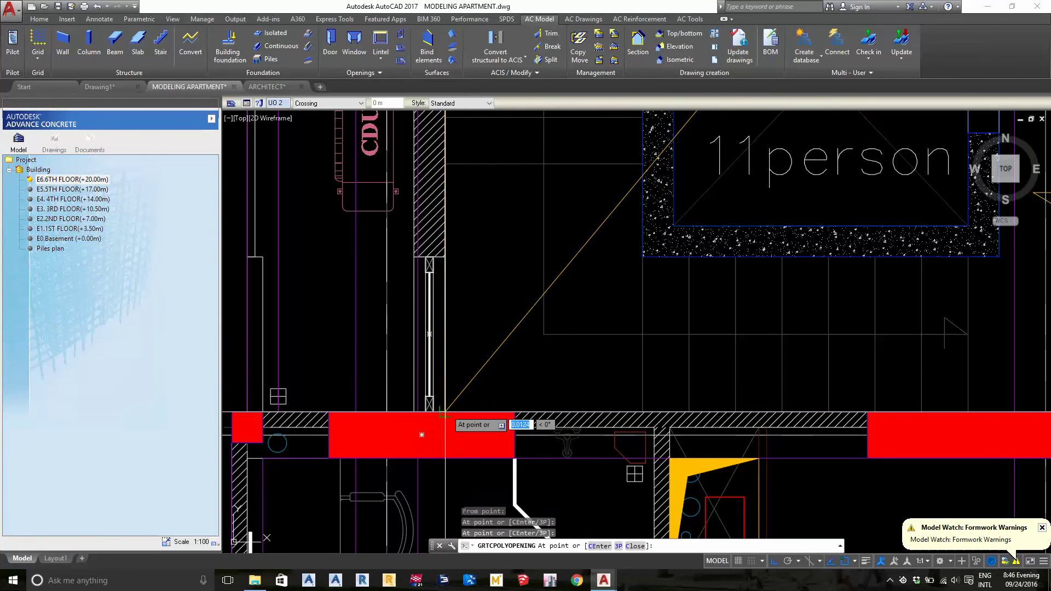
- Pick opening vertices at the slab corner and edge by the lift, then dismiss the self-crossing contour error
left_click(444, 412)
scroll(444, 412, "down", 3)
scroll(674, 305, "up", 3)
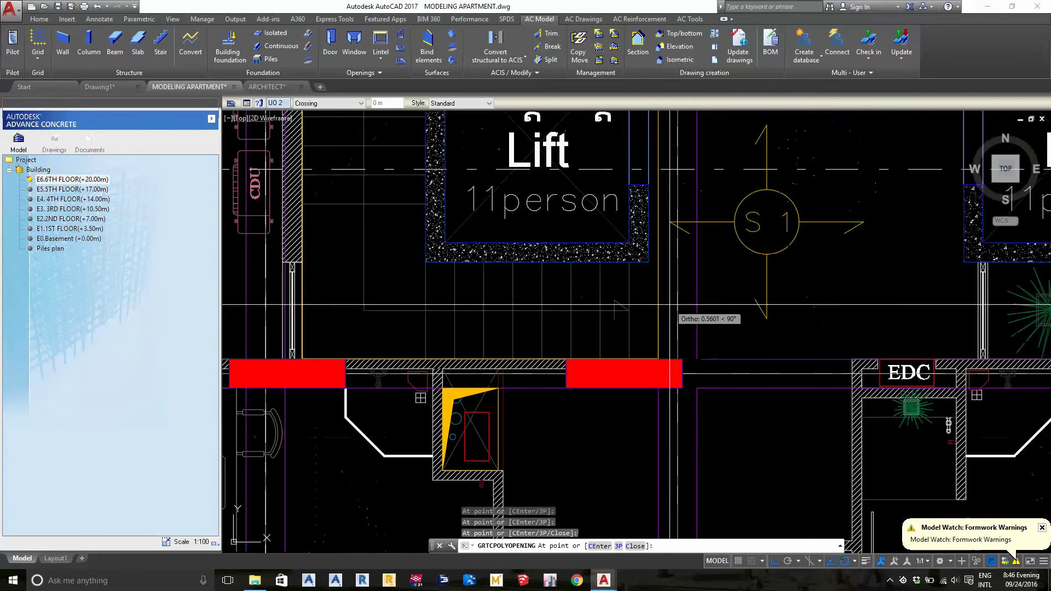
scroll(673, 305, "down", 2)
scroll(647, 332, "up", 4)
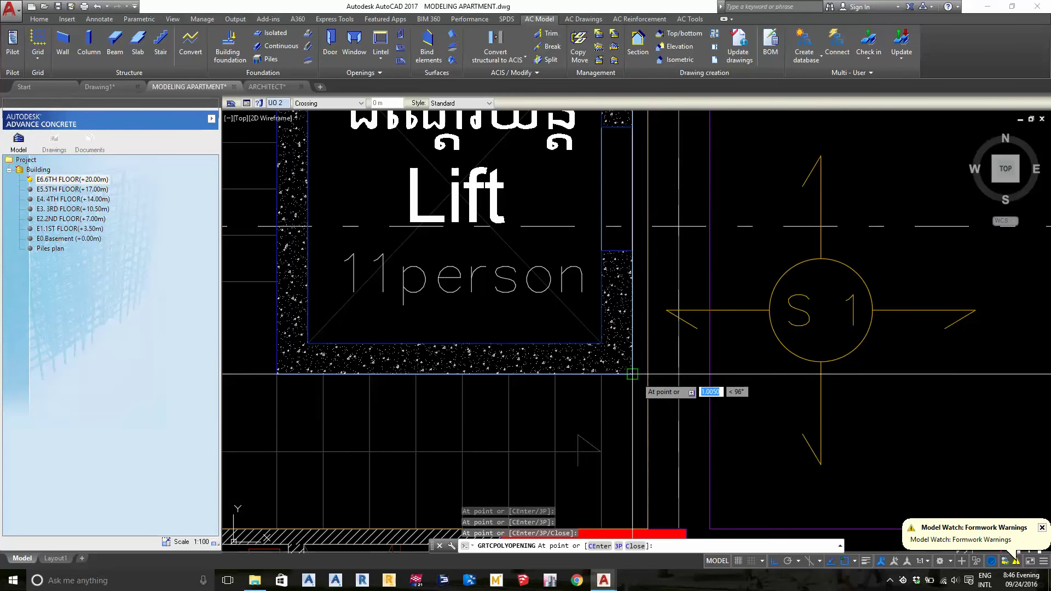
scroll(647, 380, "up", 4)
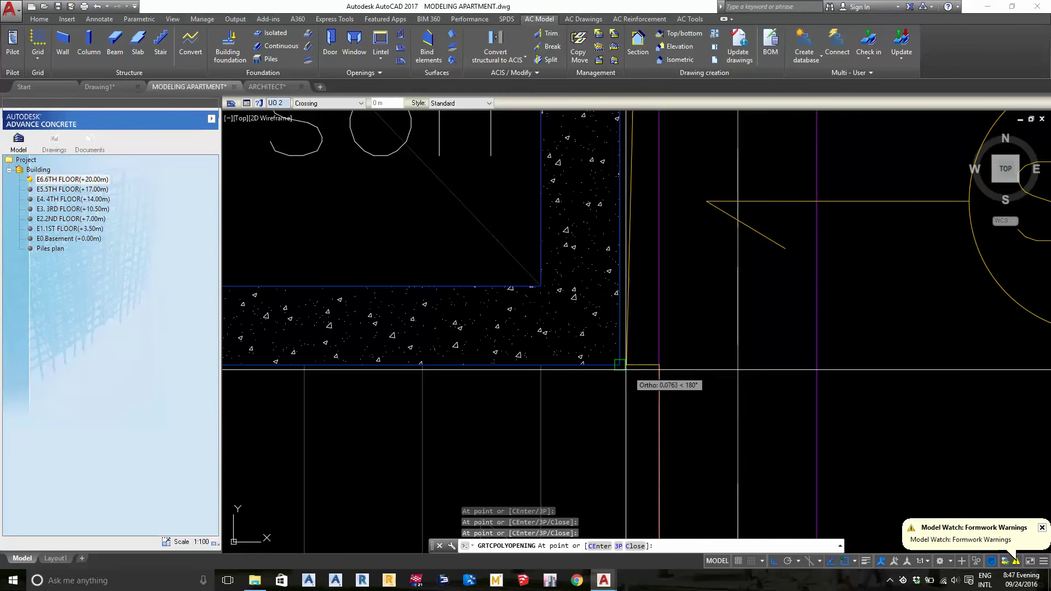
scroll(619, 365, "down", 2)
middle_click_drag(602, 180, 591, 330)
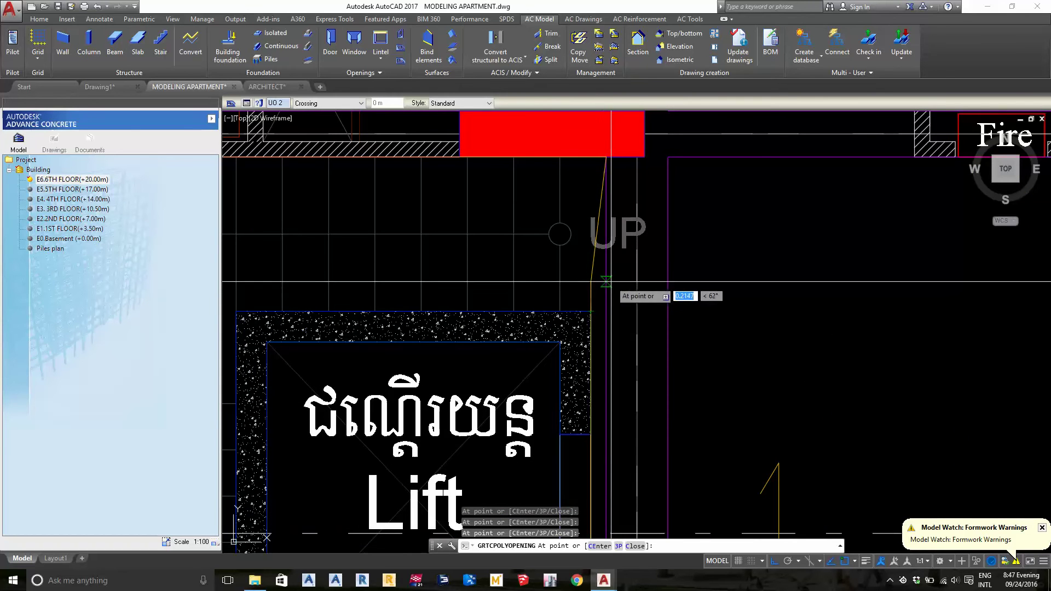
left_click(560, 311)
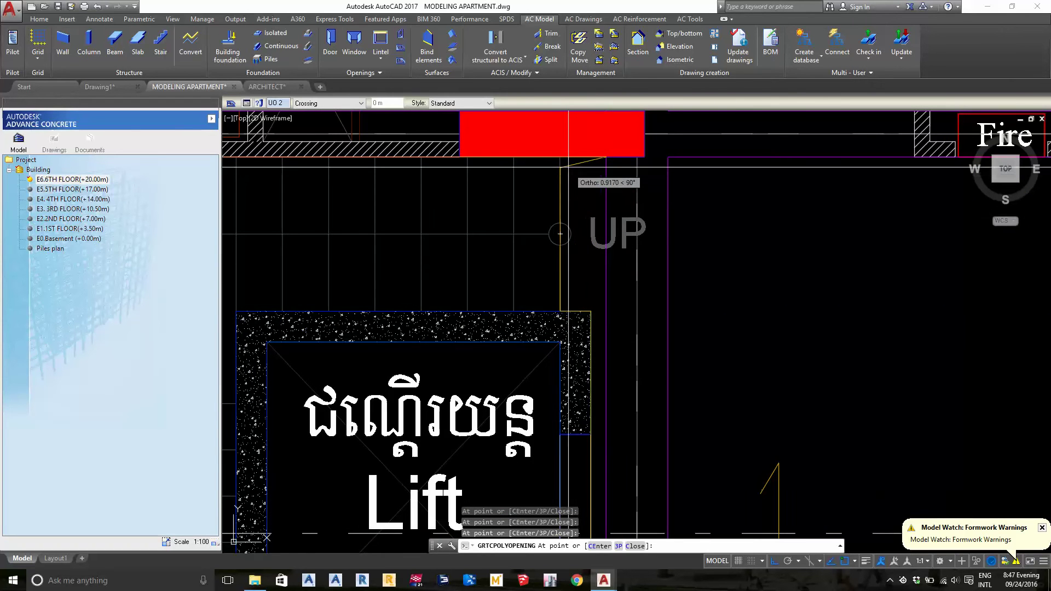
left_click(560, 157)
key("Return")
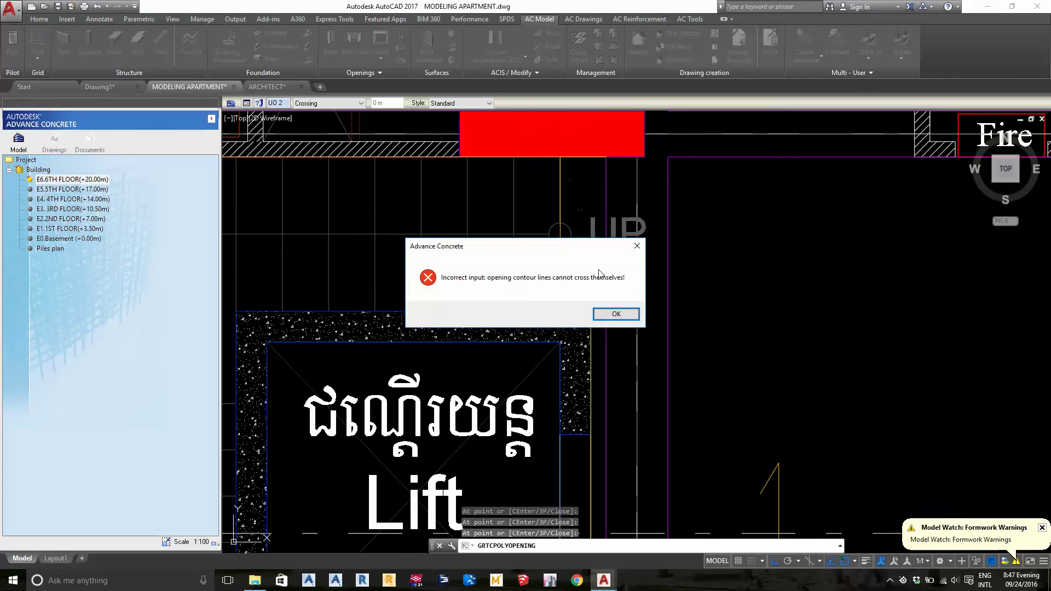
left_click(607, 314)
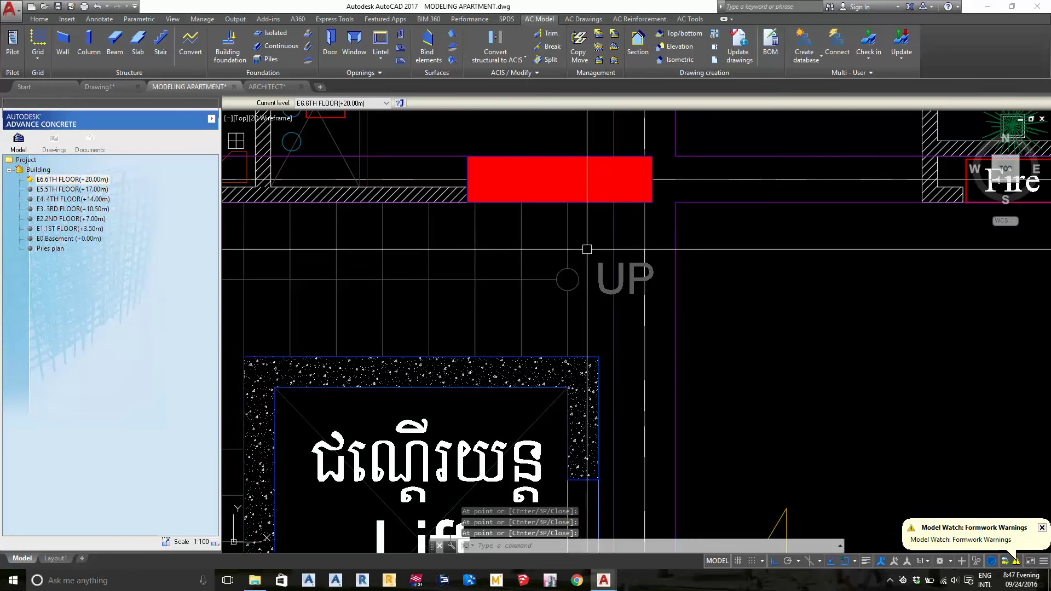
type("x")
- Place a vertical construction line at the stair edge
key("Return")
type("v")
key("Return")
left_click(568, 246)
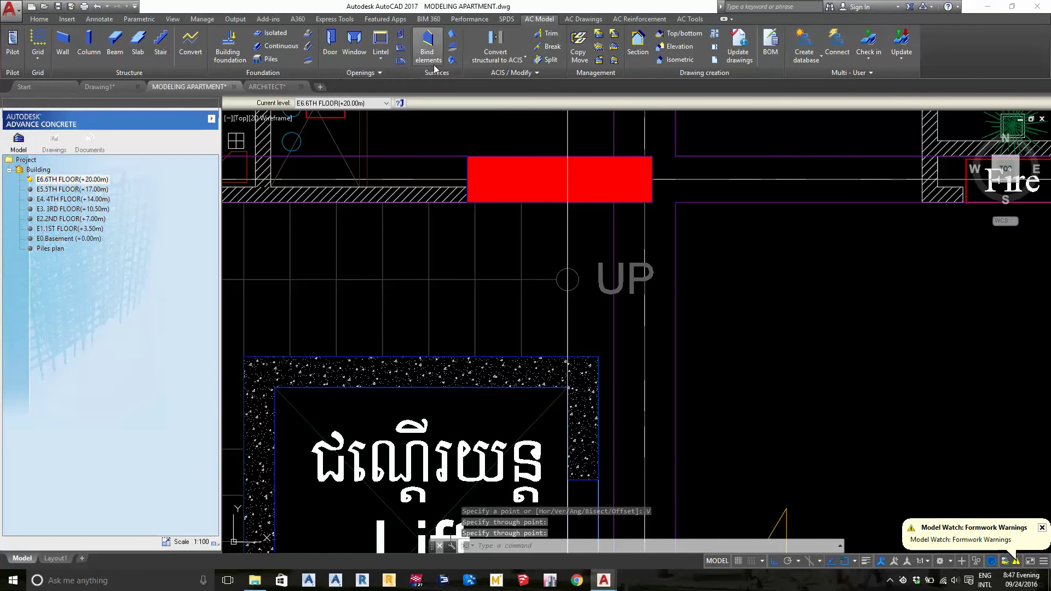
- Start a polygonal opening on the slab with its first vertex at the beam's lower edge
left_click(399, 63)
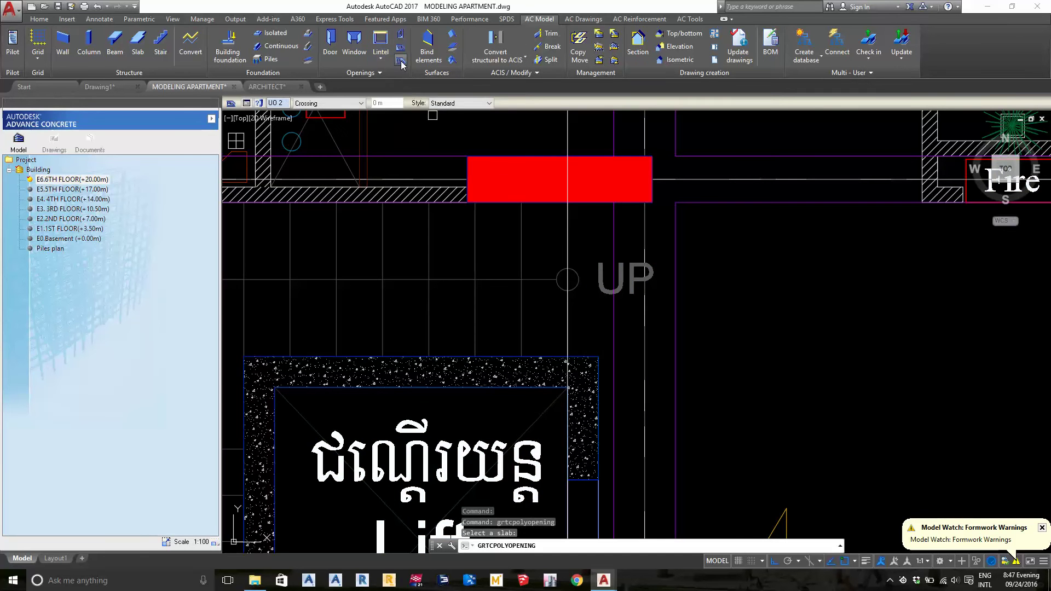
scroll(547, 257, "down", 3)
scroll(553, 250, "up", 3)
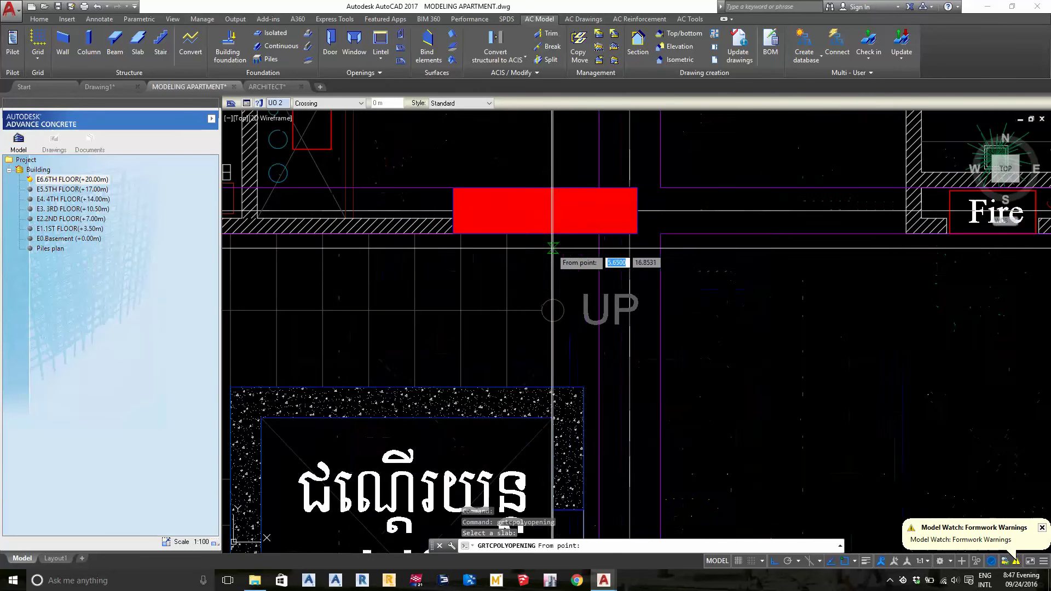
left_click(540, 239)
middle_click_drag(934, 270, 764, 300)
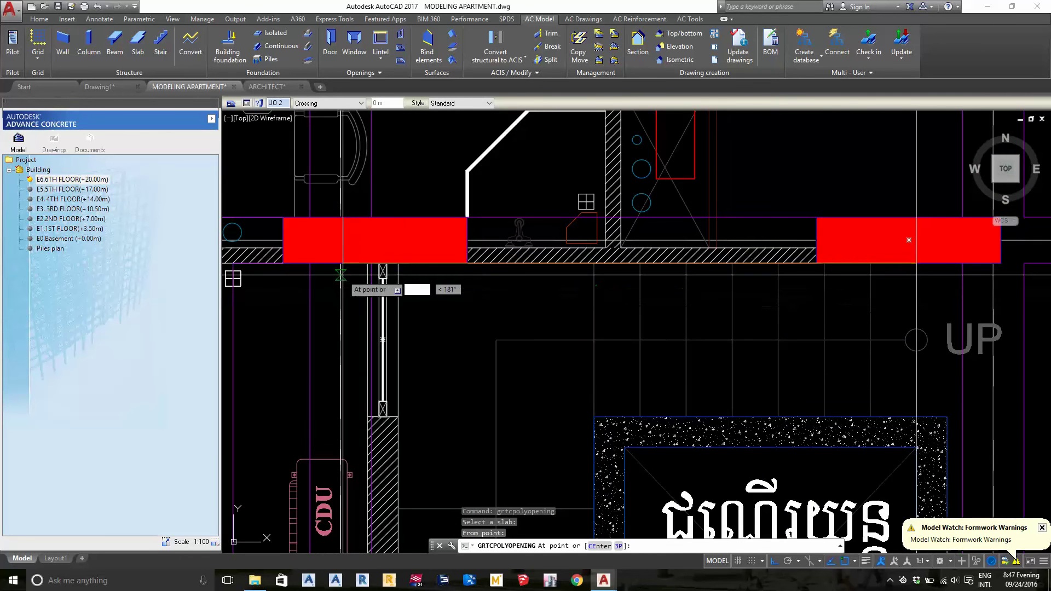
scroll(432, 249, "down", 2)
scroll(432, 250, "up", 3)
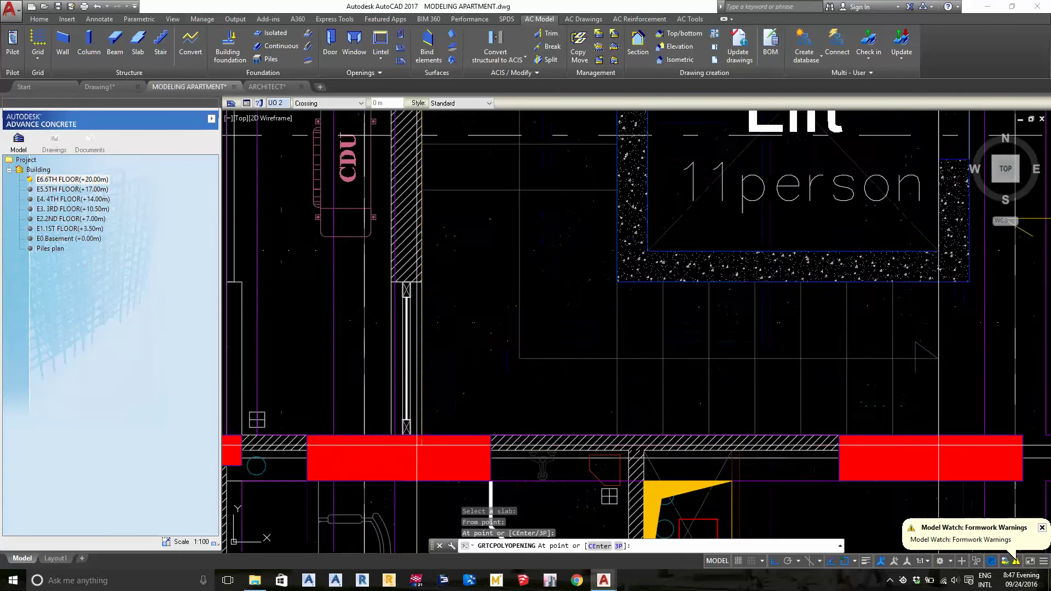
left_click(387, 465)
- Add a vertex below the right beam and close the stairwell opening outline with C
scroll(583, 410, "down", 2)
middle_click_drag(583, 411, 545, 407)
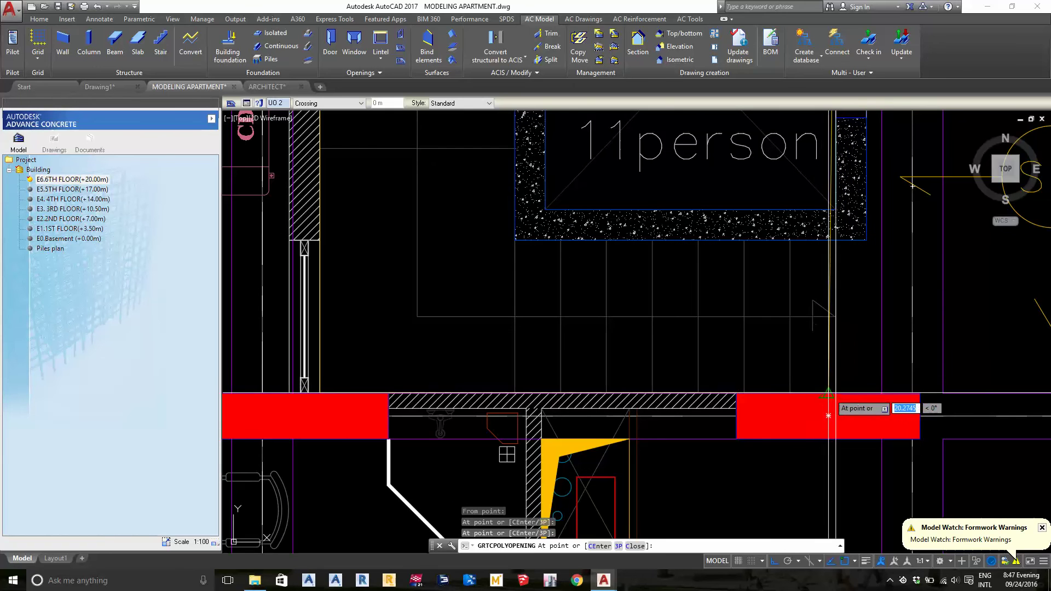
left_click(831, 393)
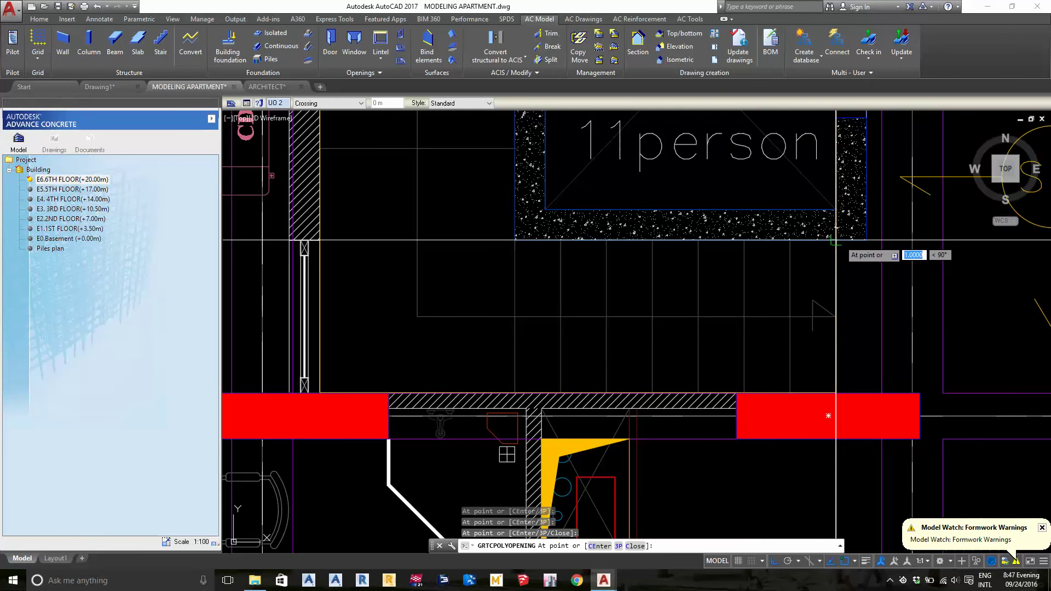
middle_click_drag(836, 239, 784, 299)
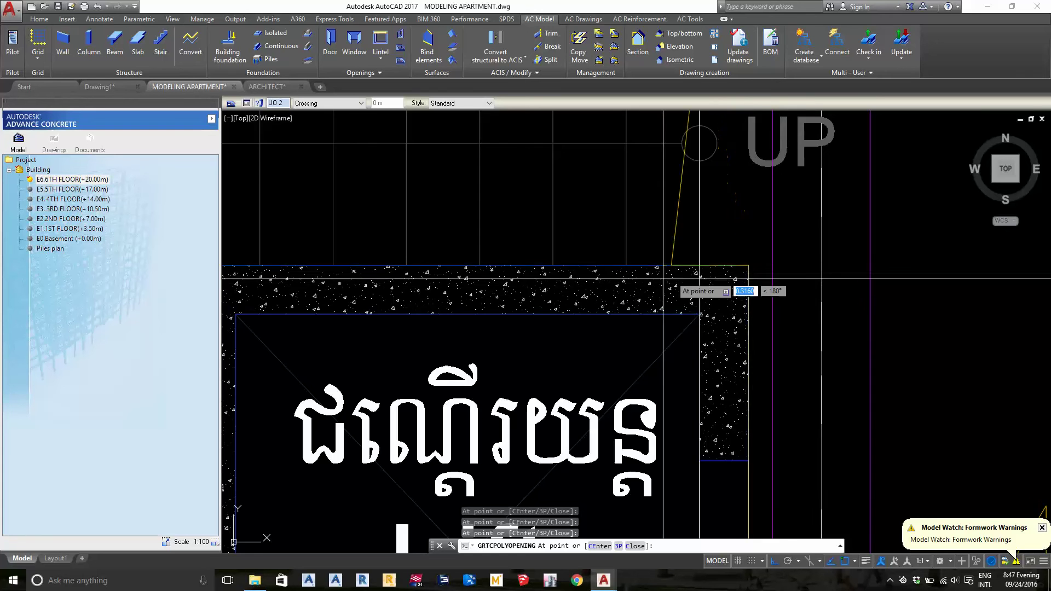
middle_click_drag(572, 289, 521, 289)
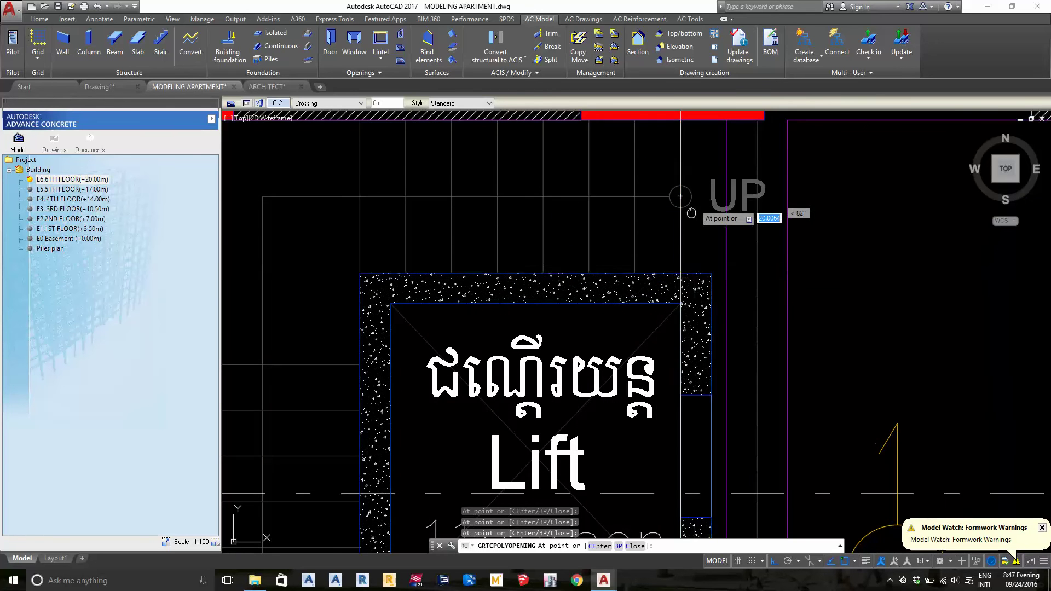
middle_click_drag(680, 196, 645, 333)
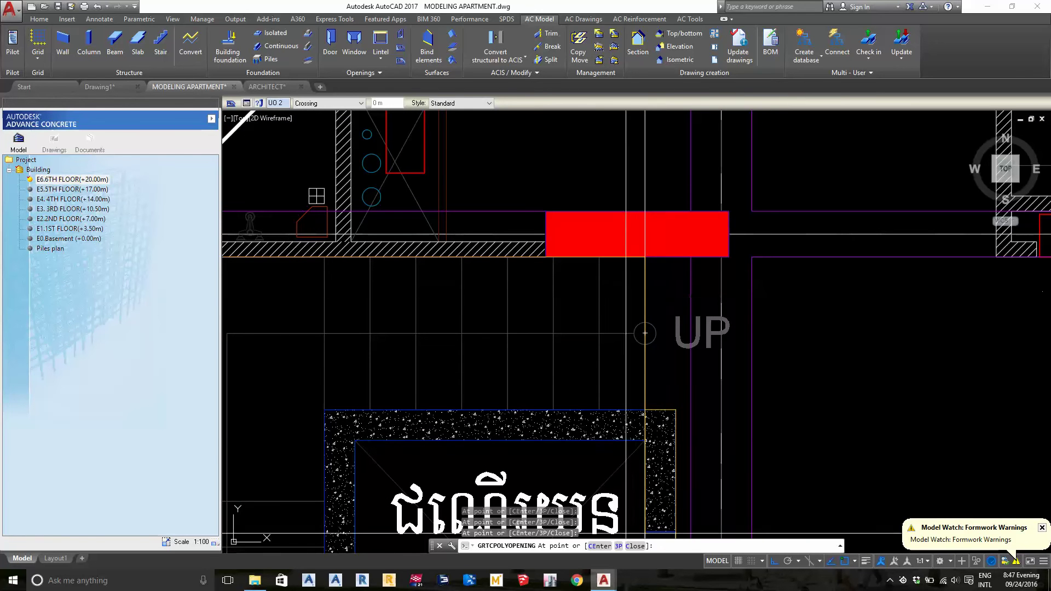
left_click(636, 546)
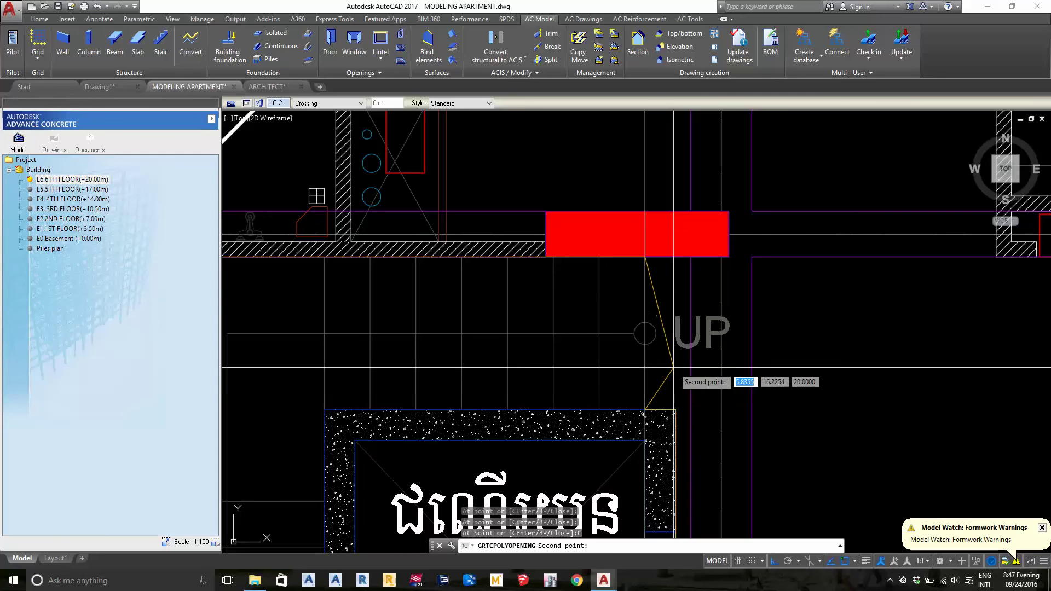
type("C")
key("Return")
- Start a polyline and cancel it
scroll(683, 295, "down", 5)
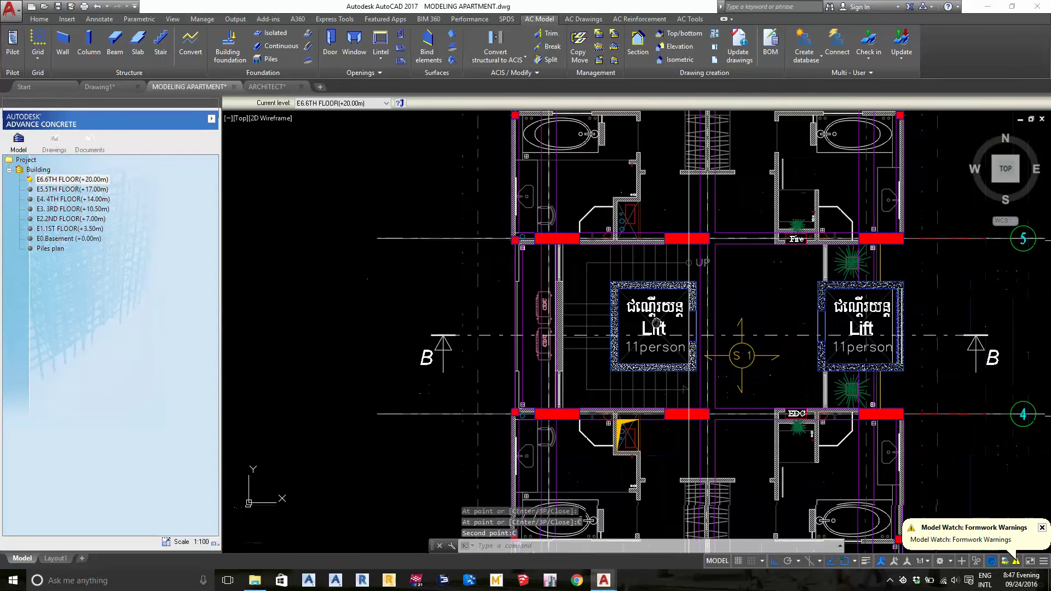
scroll(654, 390, "up", 1)
scroll(654, 390, "up", 2)
scroll(654, 389, "up", 2)
scroll(655, 389, "down", 1)
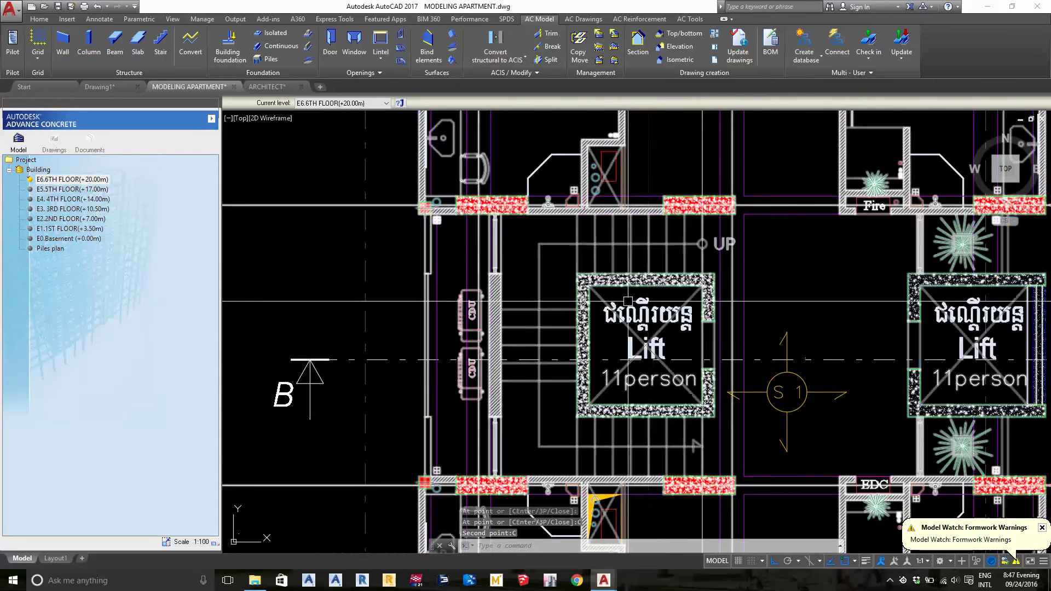
scroll(656, 262, "up", 1)
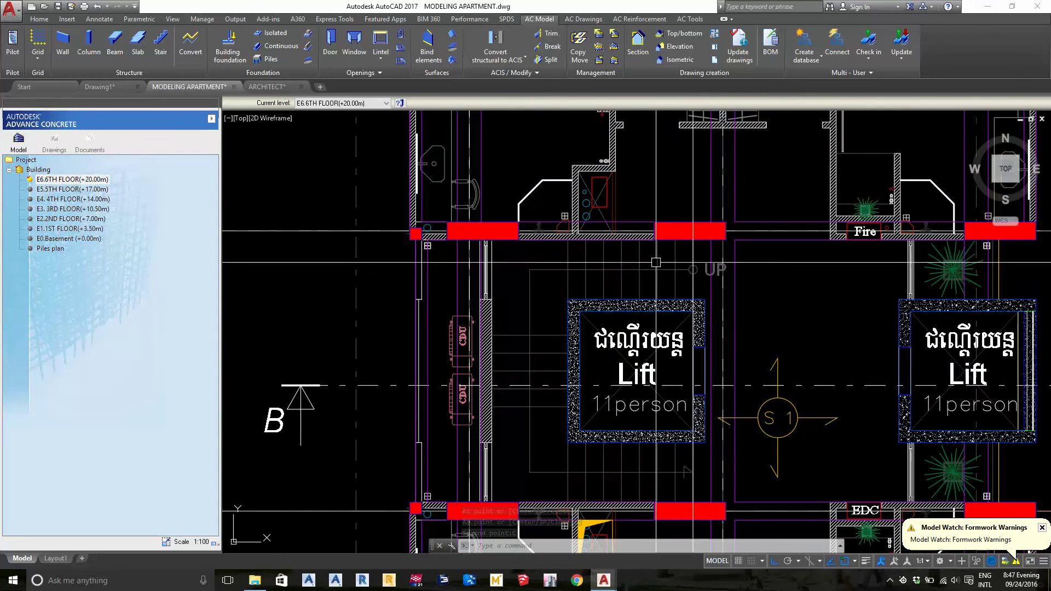
type("PL")
key("Return")
scroll(669, 241, "up", 4)
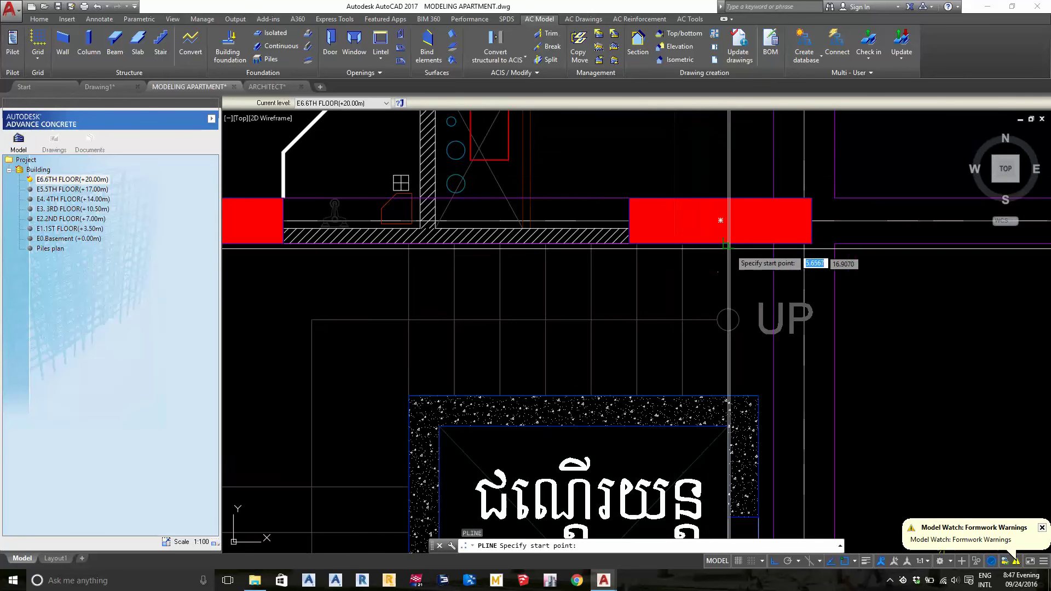
key("Escape")
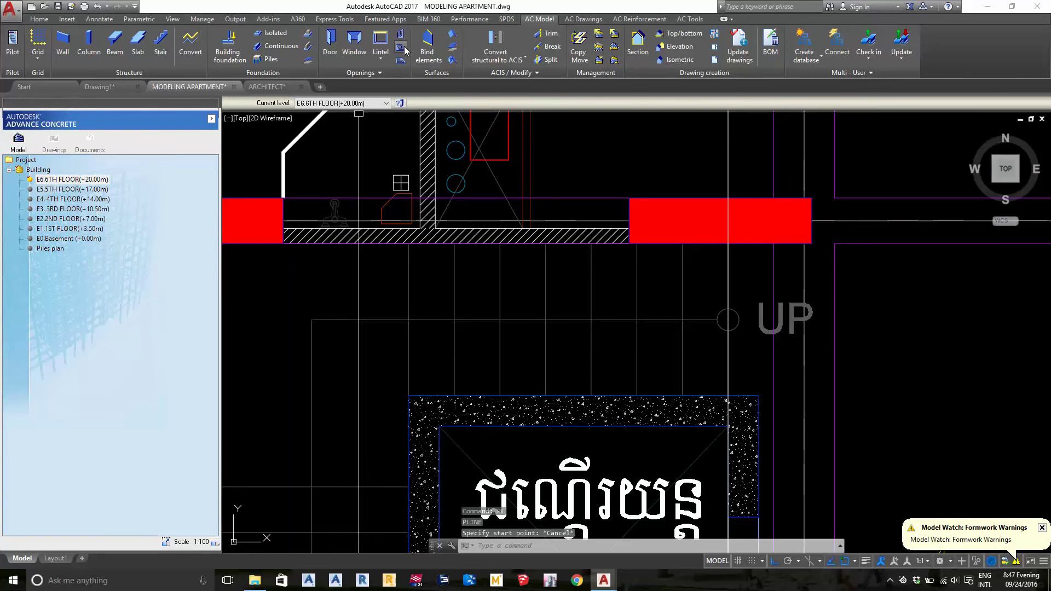
- Restart a polygonal slab opening, picking the slab and vertices at the left beam corner
left_click(404, 49)
left_click(406, 64)
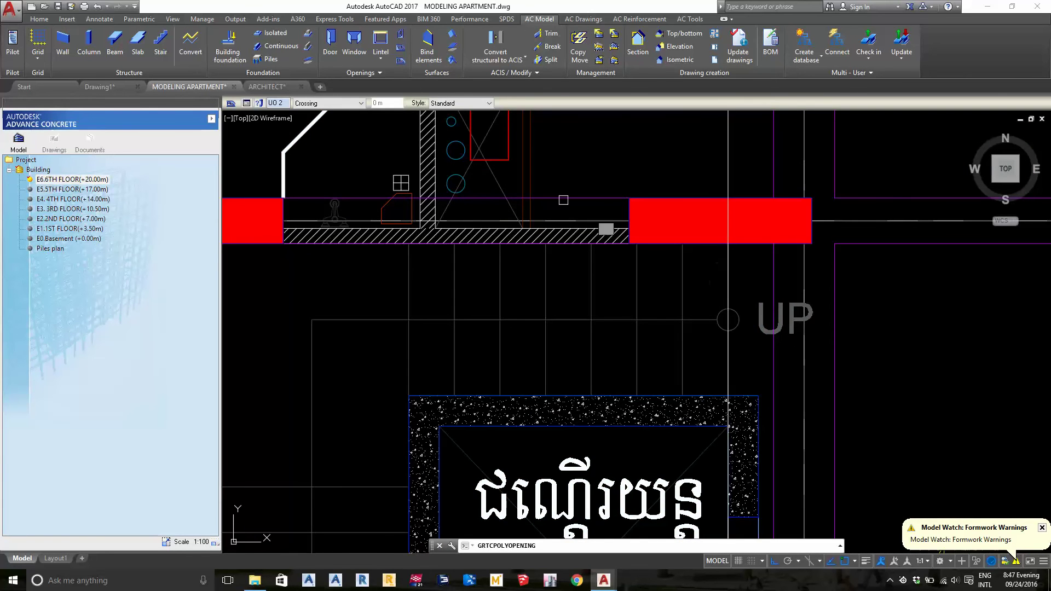
scroll(668, 419, "down", 6)
scroll(688, 385, "up", 4)
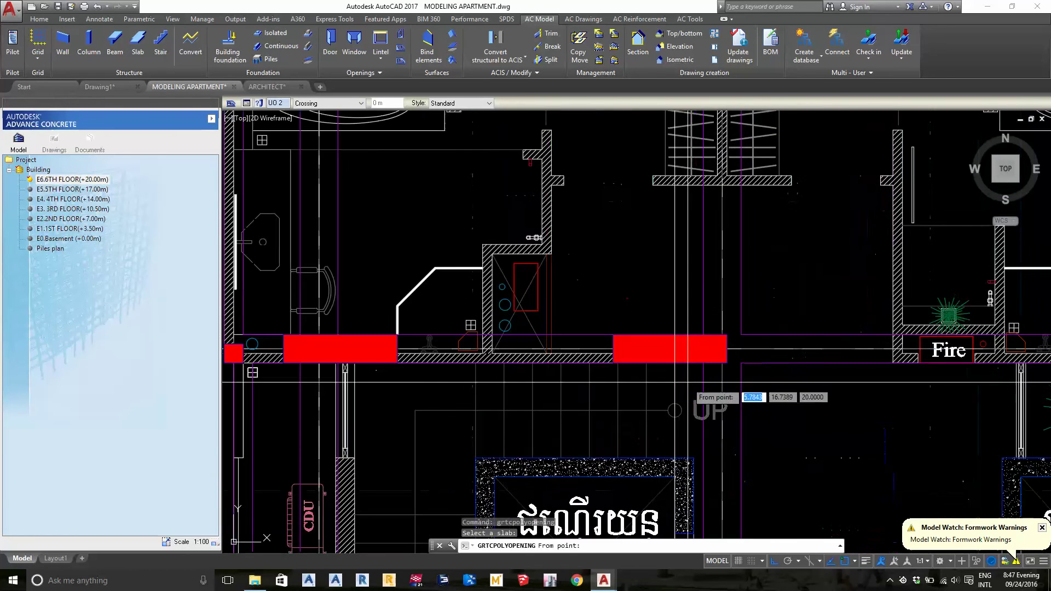
left_click(699, 348)
left_click(346, 368)
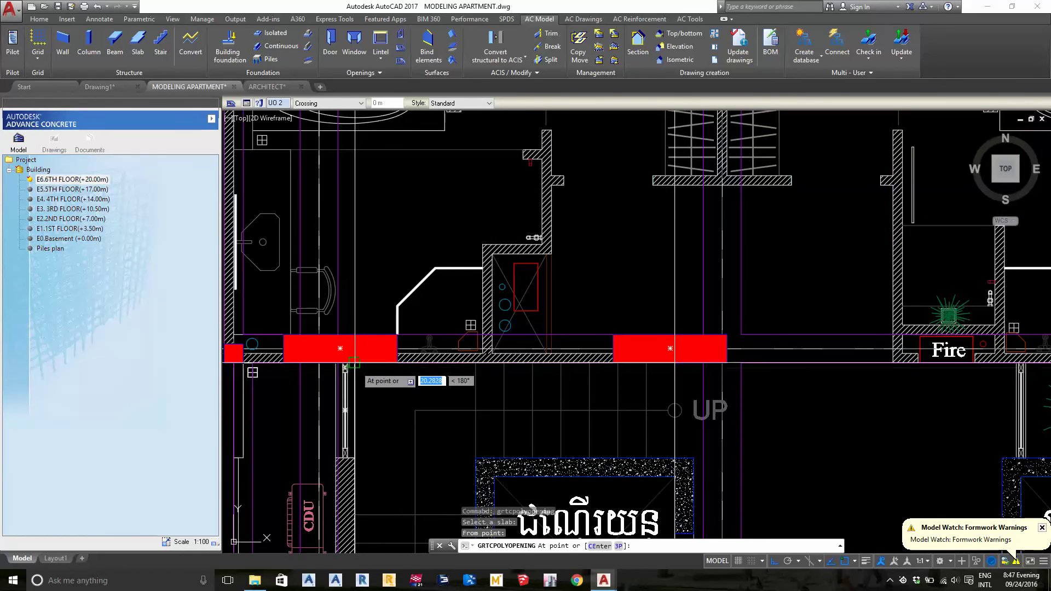
scroll(383, 394, "down", 5)
scroll(363, 367, "up", 7)
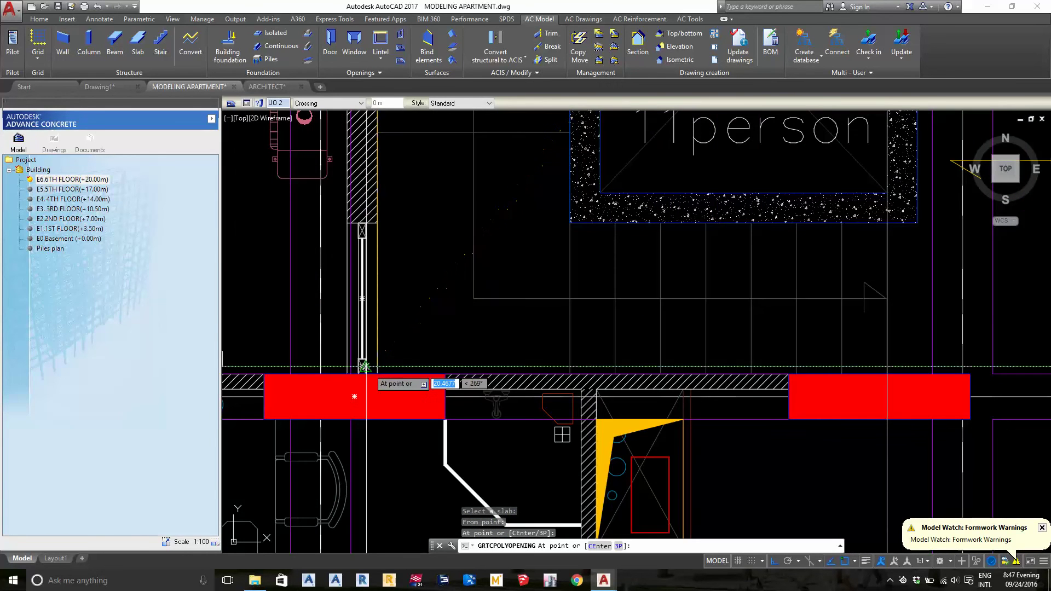
left_click(363, 367)
- Add vertices at the red beam and lift corners, ending at the wall edge, and finish the stairwell opening
left_click(888, 374)
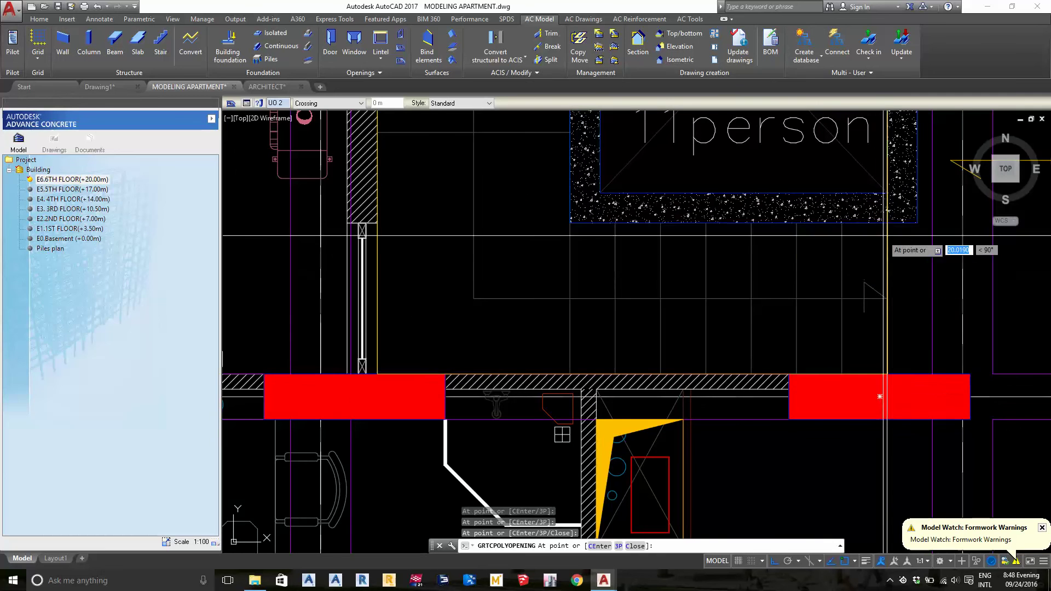
left_click(887, 221)
scroll(917, 222, "down", 2)
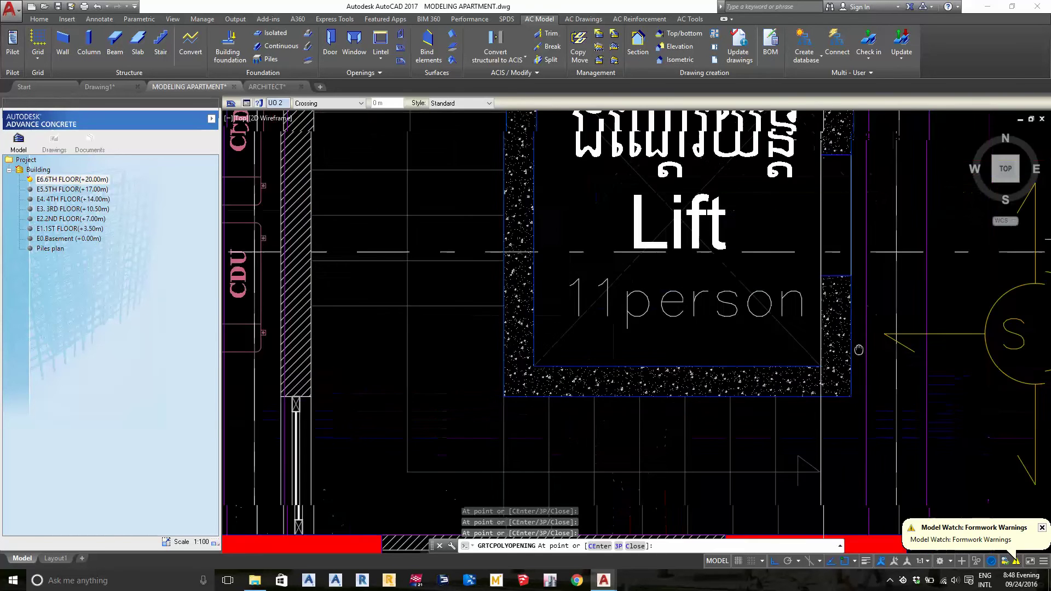
scroll(821, 306, "up", 2)
scroll(797, 342, "up", 1)
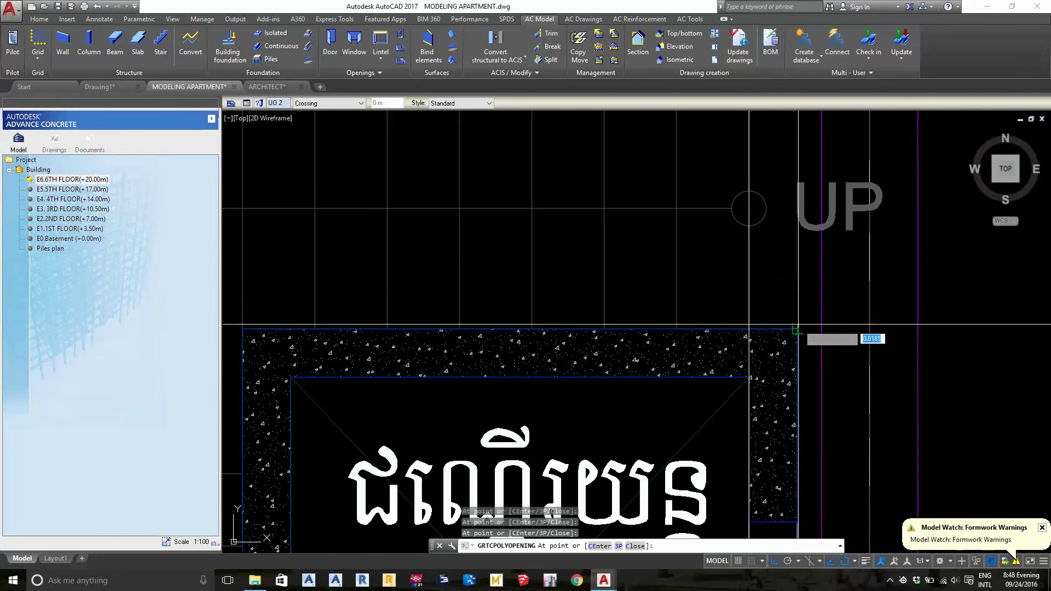
scroll(755, 399, "down", 2)
scroll(743, 314, "up", 2)
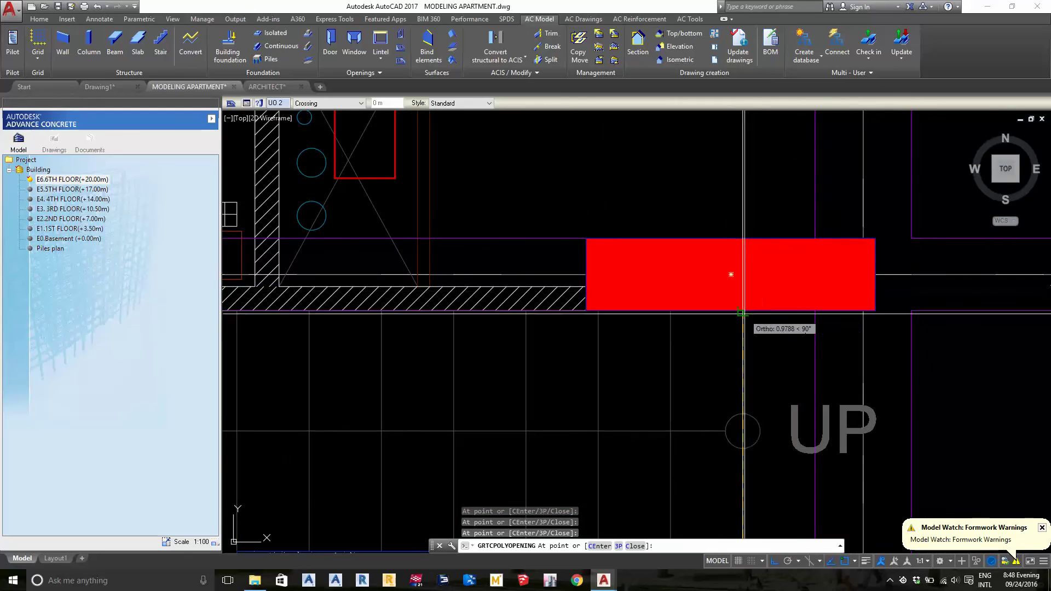
left_click(743, 307)
key("Return")
scroll(711, 307, "down", 3)
scroll(657, 290, "up", 1)
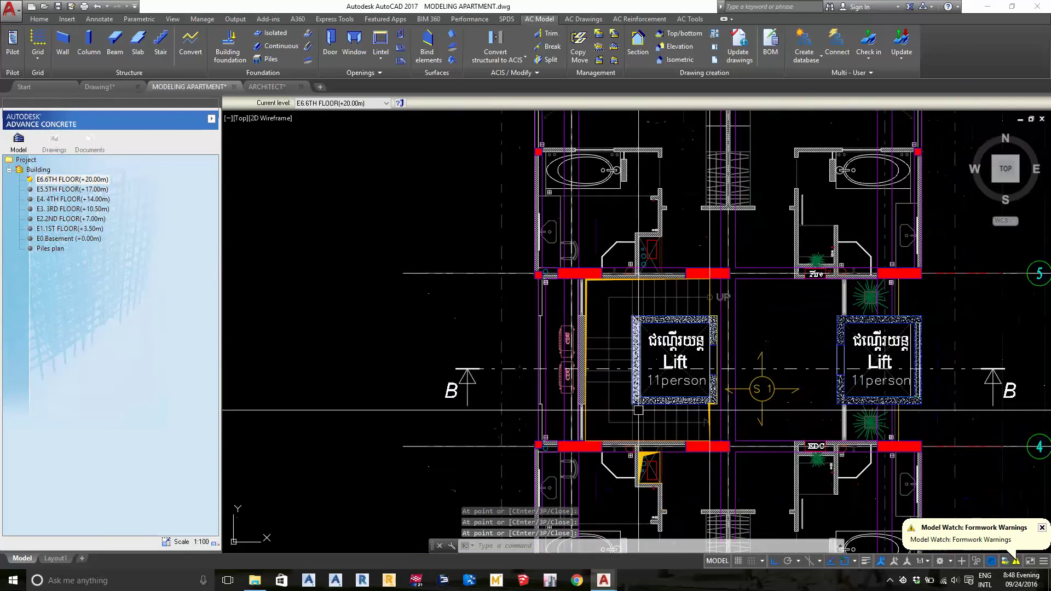
scroll(645, 285, "up", 2)
scroll(644, 286, "up", 2)
scroll(630, 328, "down", 3)
scroll(588, 392, "down", 1)
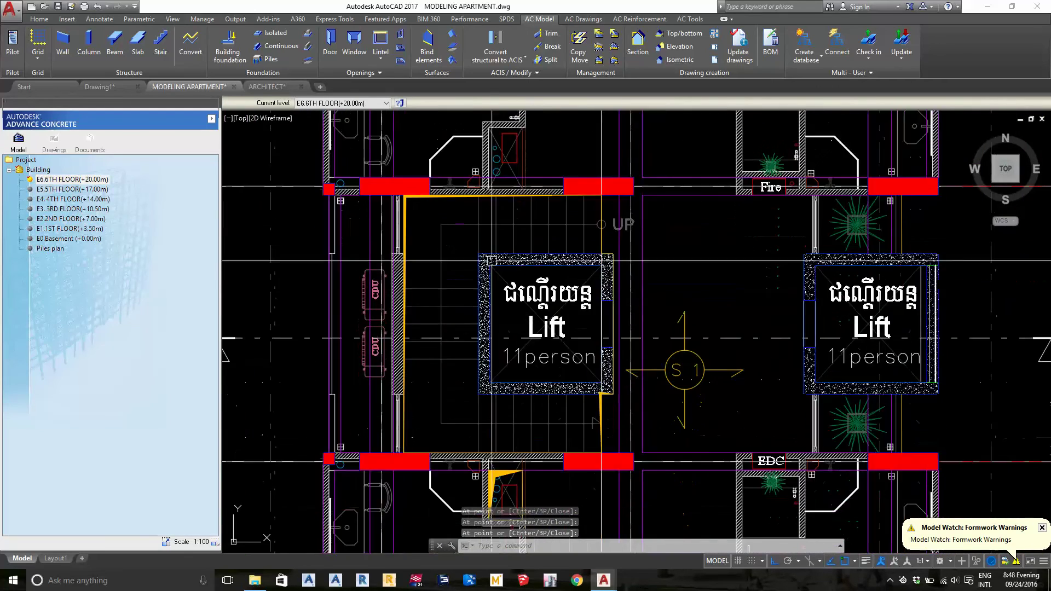
scroll(588, 392, "up", 3)
- Draw a rectangle with REC from the stairwell corner to the corner by the lift
scroll(589, 394, "down", 3)
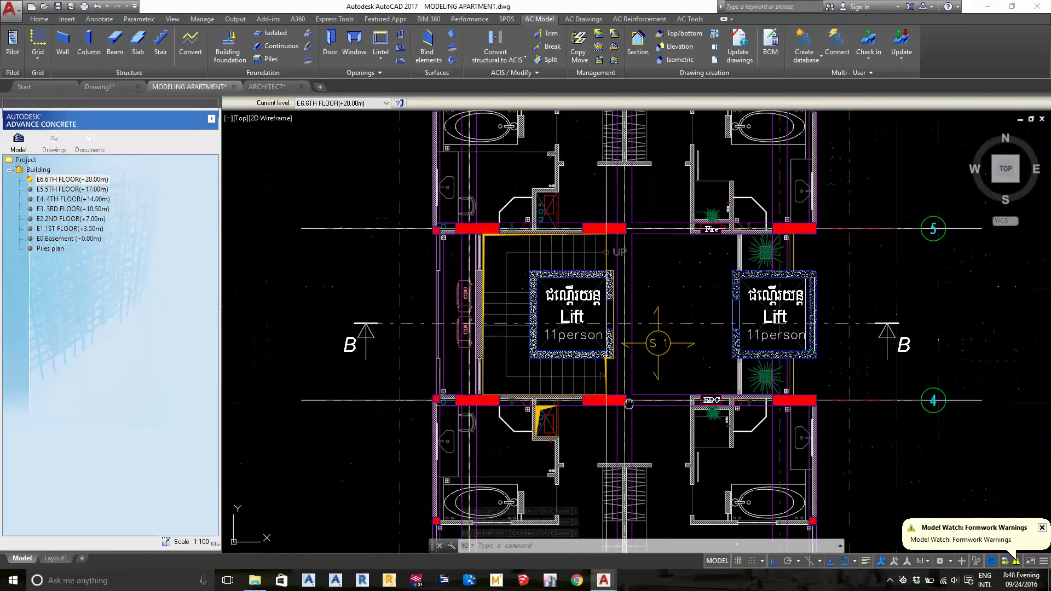
middle_click_drag(589, 403, 615, 373)
scroll(635, 350, "up", 2)
middle_click_drag(647, 317, 653, 336)
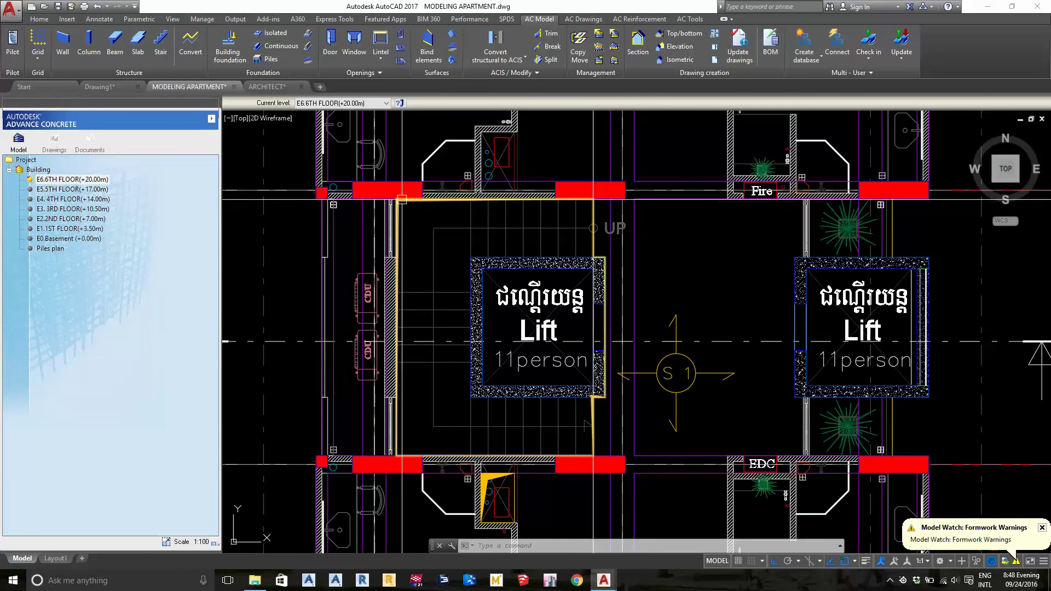
middle_click_drag(409, 202, 420, 220)
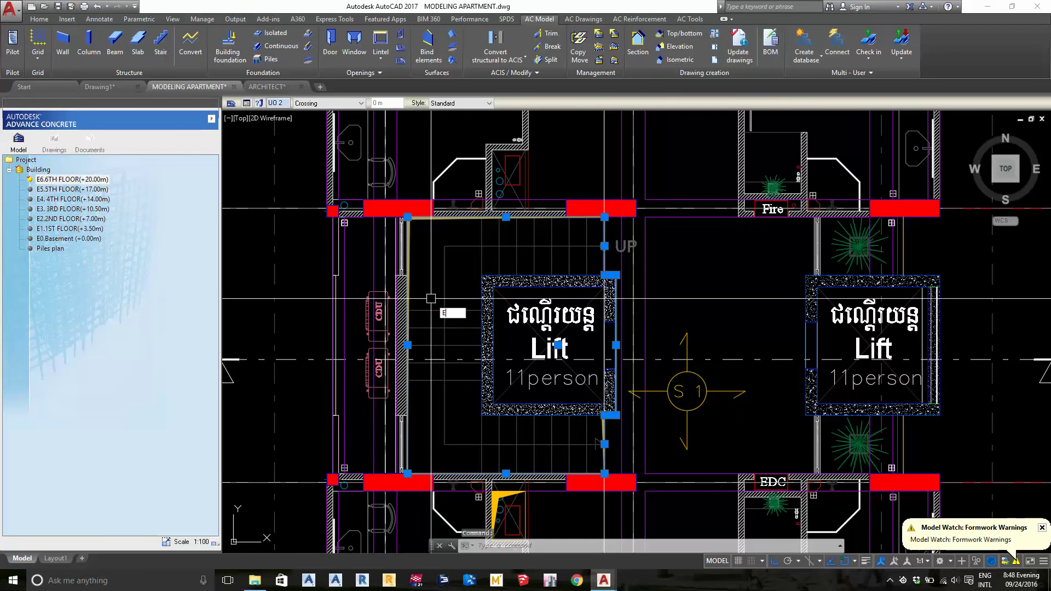
type("ec")
key("Return")
scroll(412, 215, "up", 5)
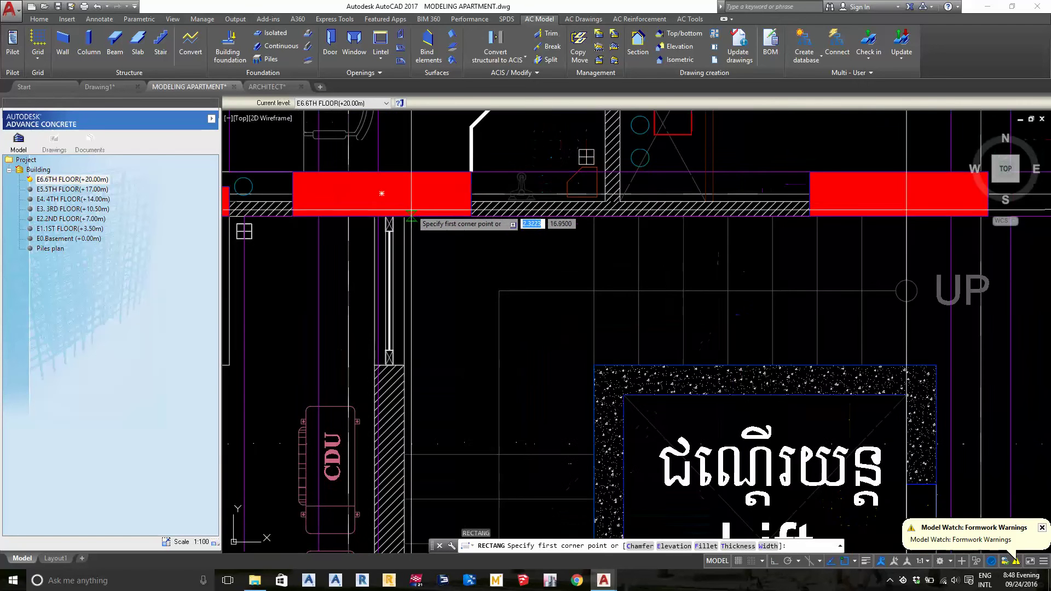
left_click(403, 216)
scroll(679, 335, "down", 2)
middle_click_drag(679, 336, 775, 219)
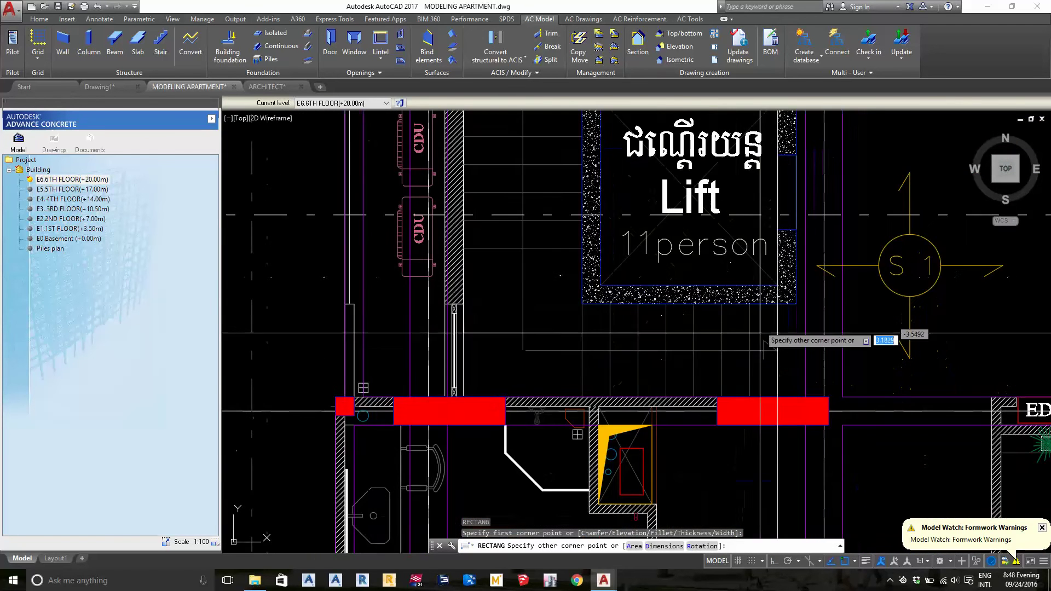
left_click(778, 391)
scroll(777, 391, "down", 2)
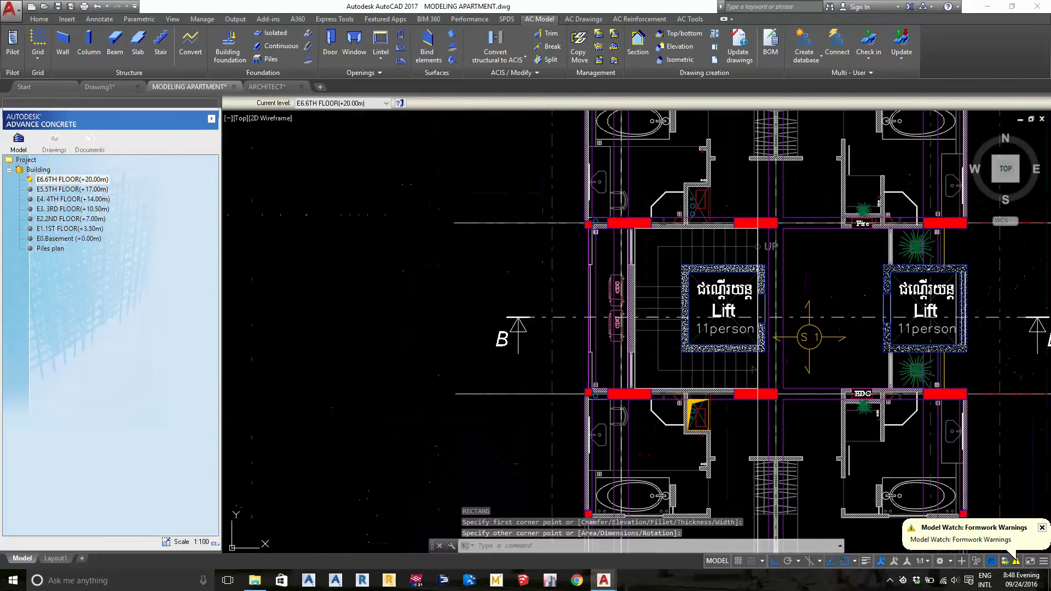
scroll(715, 295, "up", 2)
middle_click_drag(715, 296, 707, 402)
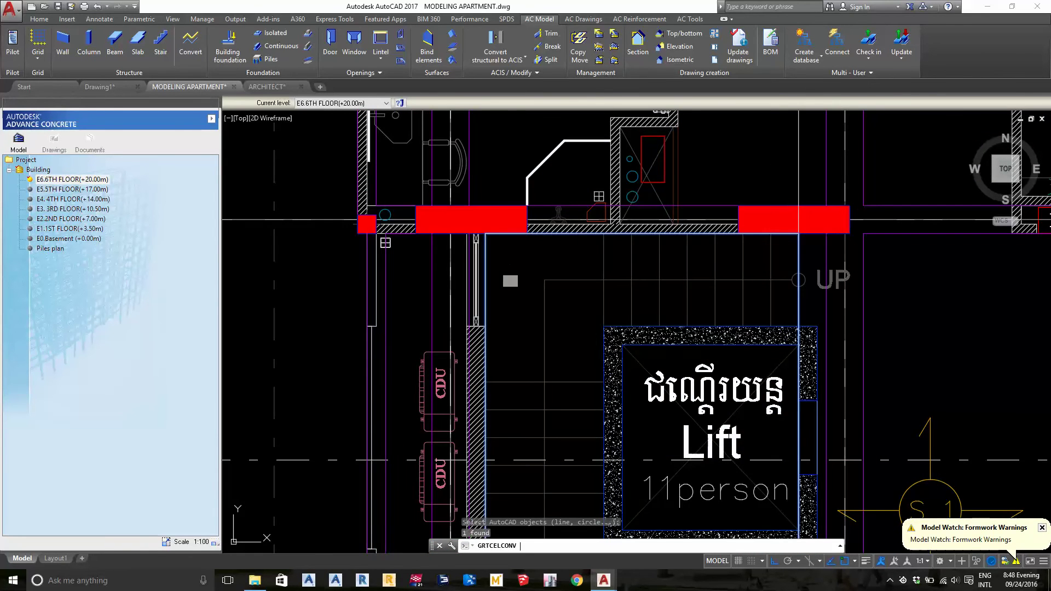
- Convert the rectangle into a slab hole using Polyline into Slab hole
key("Return")
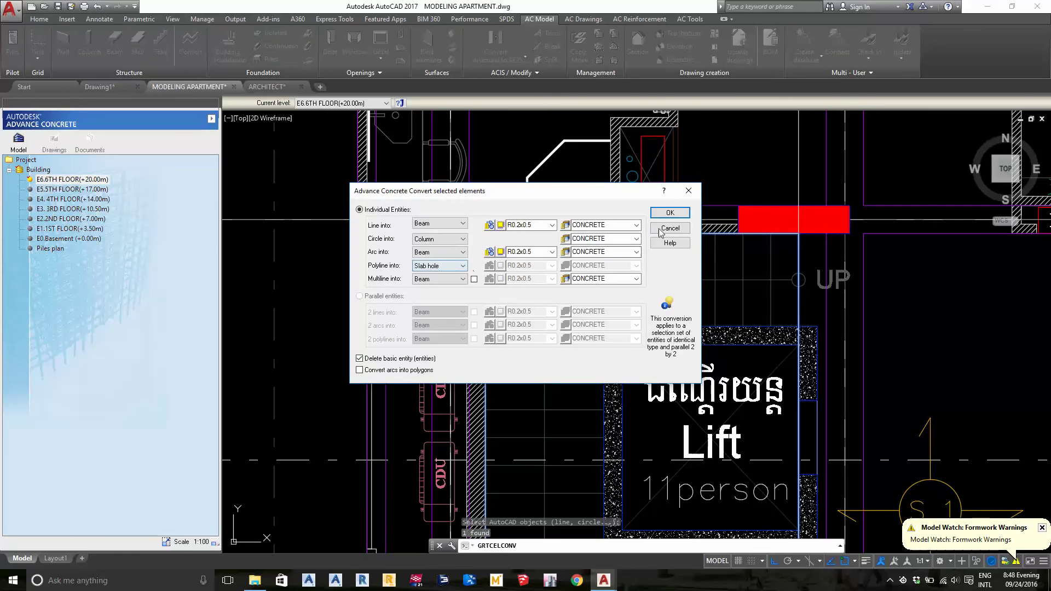
left_click(668, 218)
scroll(564, 299, "down", 3)
scroll(563, 299, "down", 3)
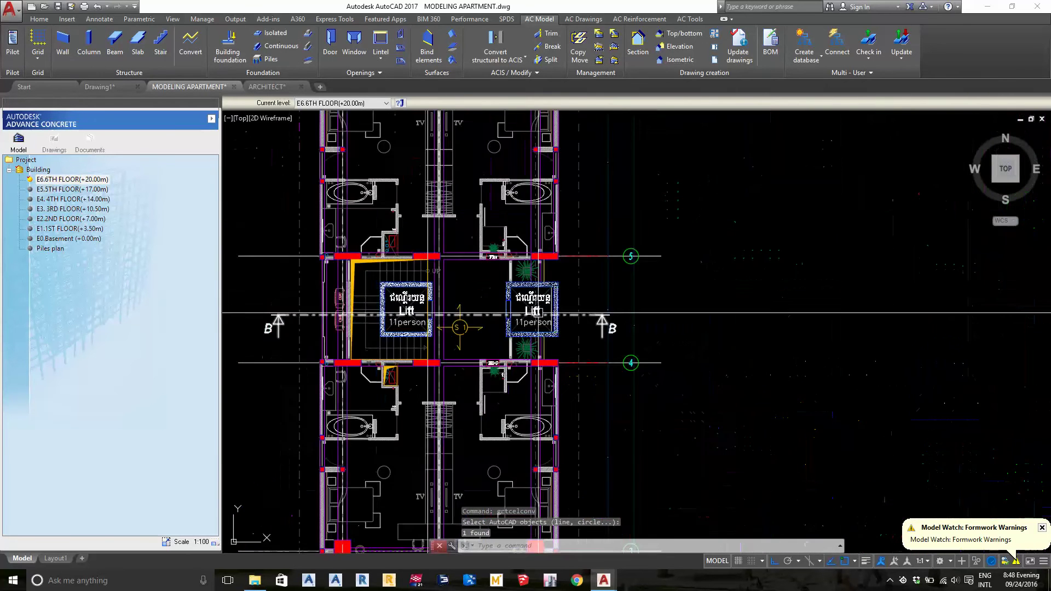
scroll(564, 299, "up", 5)
- Draw a rectangle (rec) between the inner corners of the right lift shaft
scroll(564, 299, "up", 2)
type("rec")
key("Return")
scroll(454, 298, "up", 2)
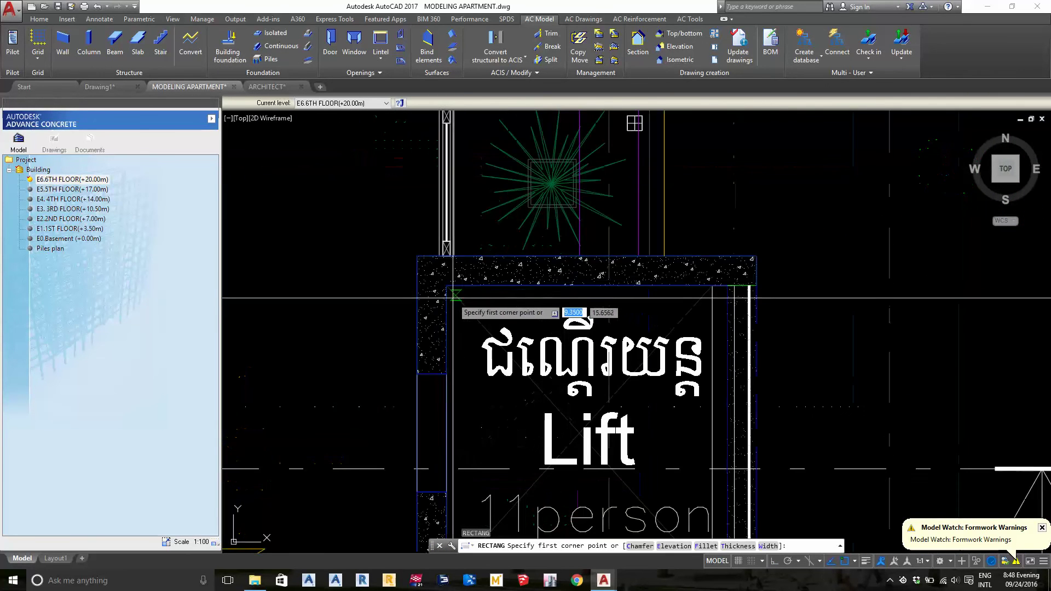
left_click(446, 286)
middle_click_drag(447, 286, 452, 110)
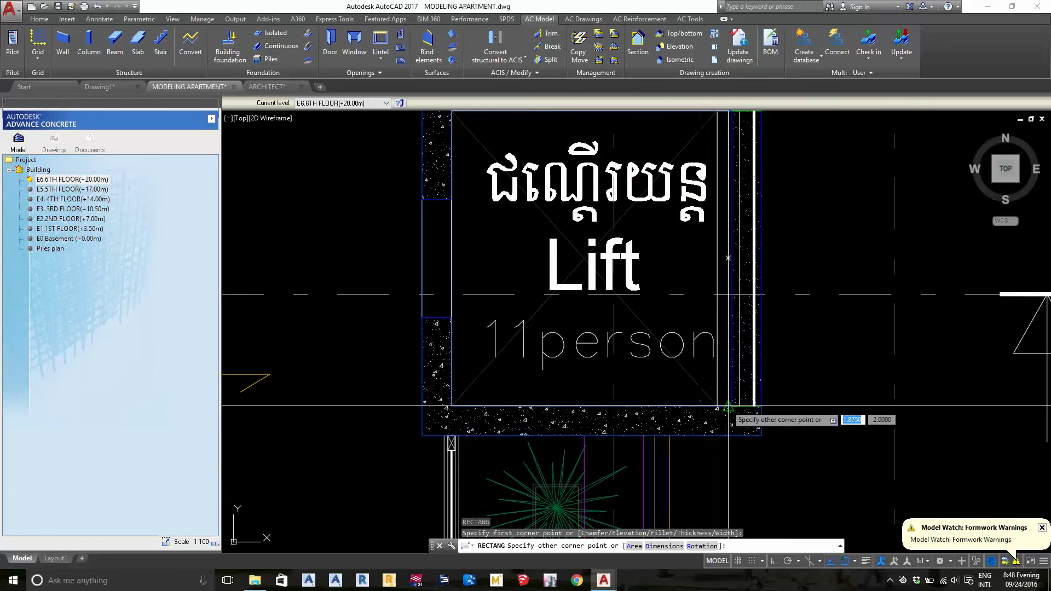
left_click(732, 405)
middle_click_drag(732, 405, 736, 503)
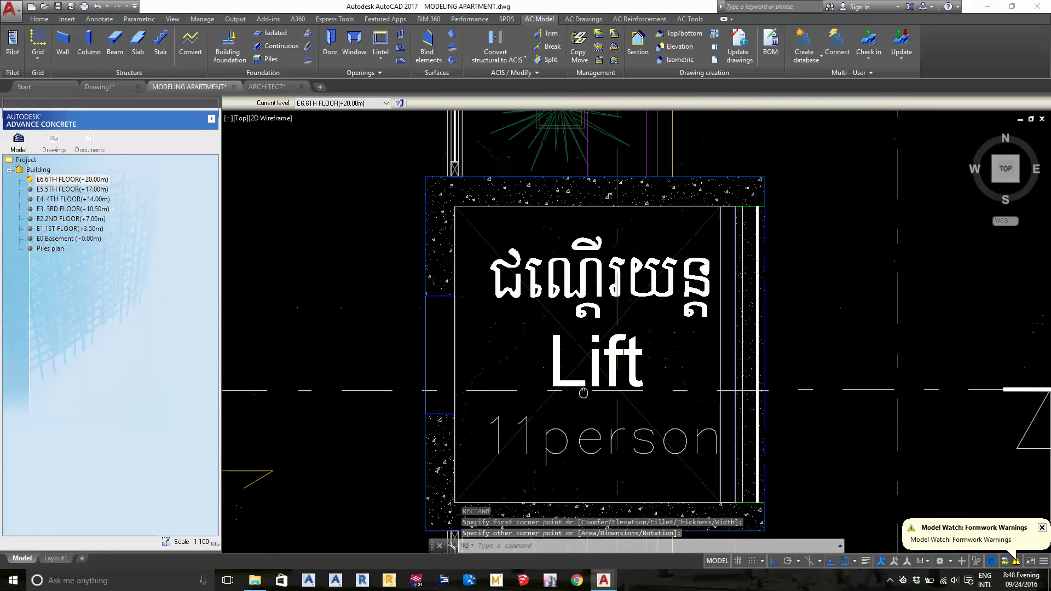
- Convert the lift rectangle into a slab hole
left_click(204, 40)
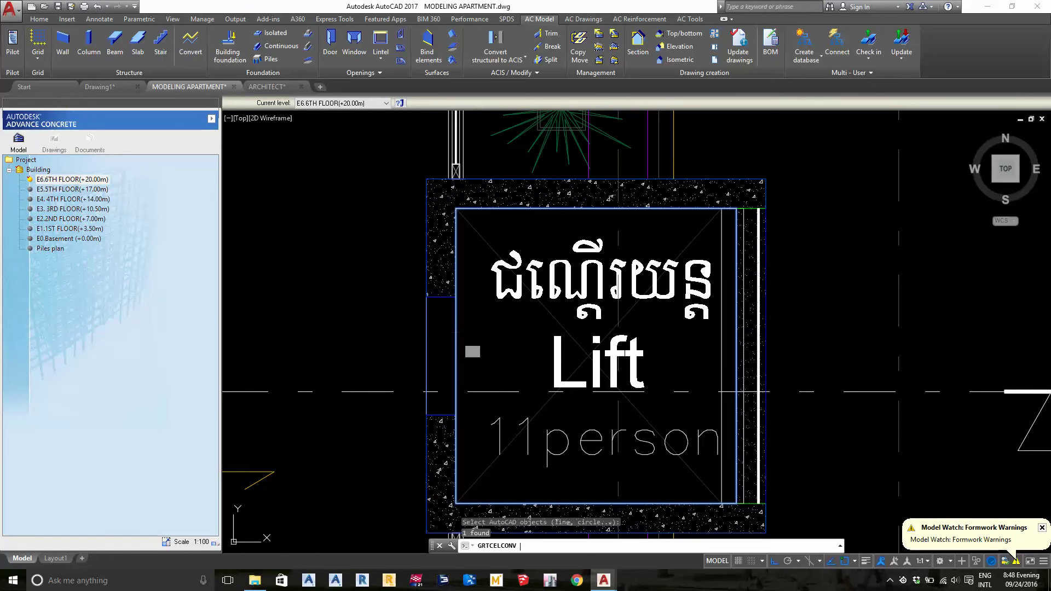
key("Return")
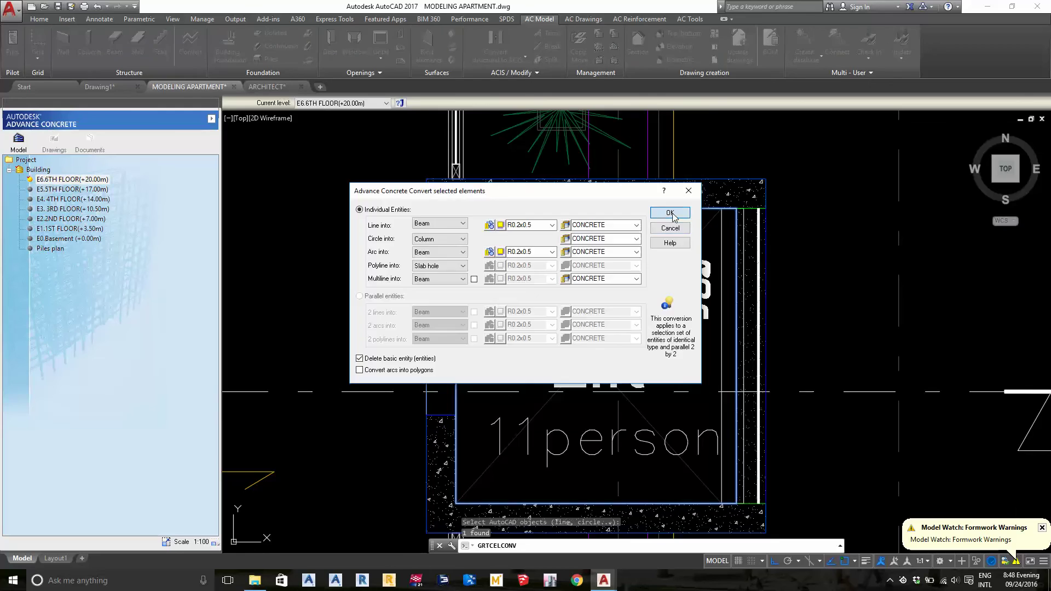
left_click(670, 213)
scroll(630, 312, "down", 5)
scroll(629, 312, "up", 2)
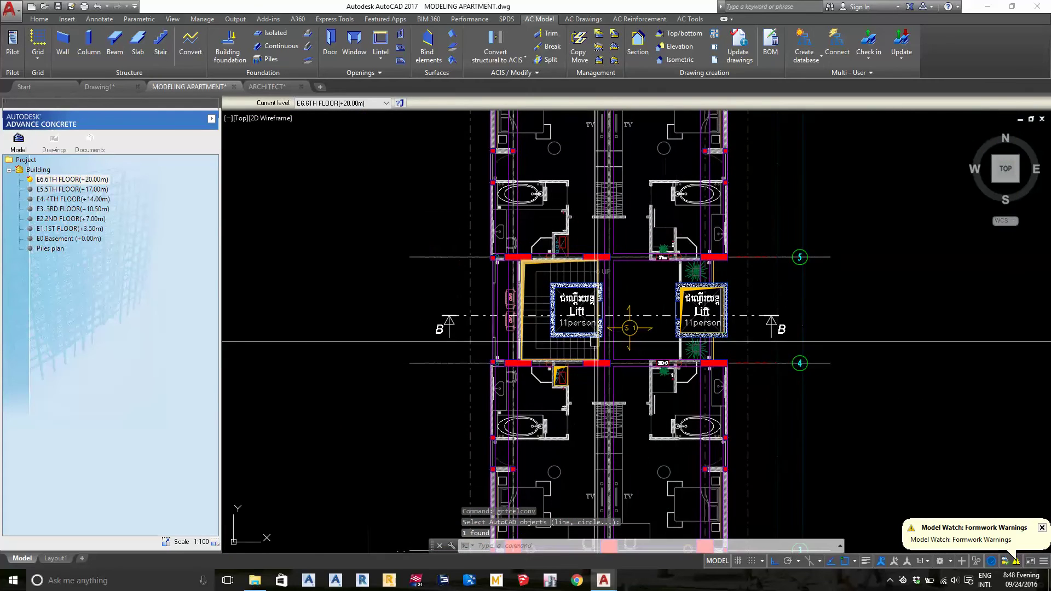
scroll(711, 297, "up", 3)
scroll(711, 298, "up", 2)
scroll(711, 298, "up", 1)
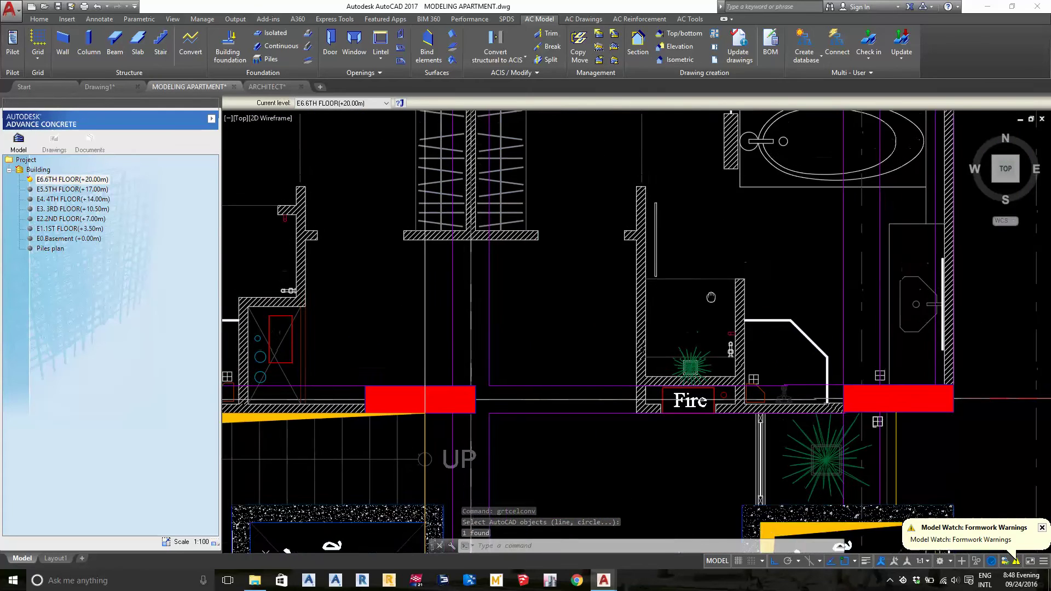
middle_click_drag(711, 297, 748, 434)
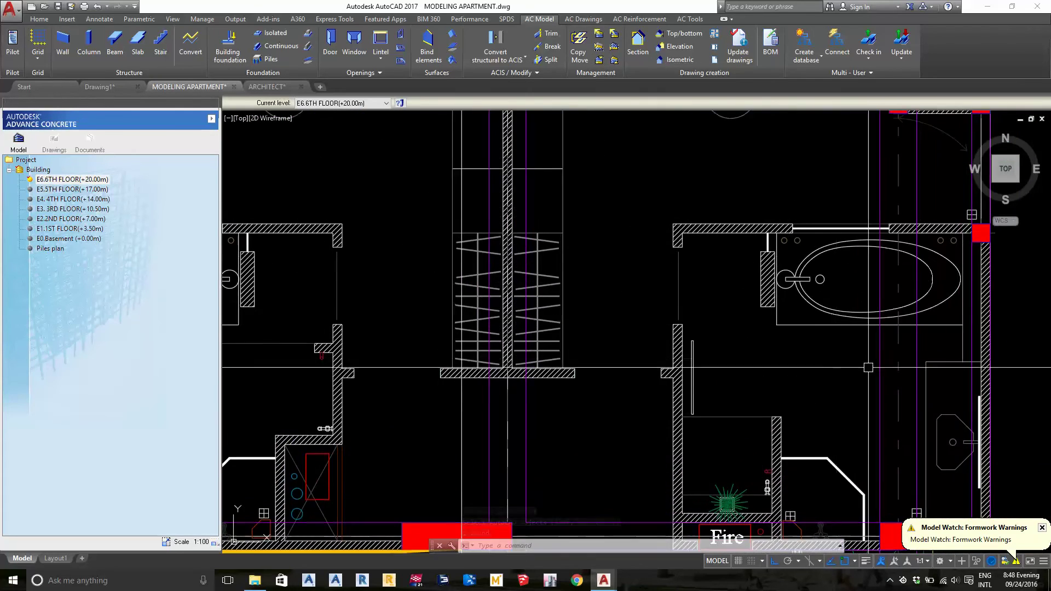
mouse_move(869, 367)
middle_mouse_down()
mouse_move(751, 228)
mouse_move(749, 135)
middle_mouse_up()
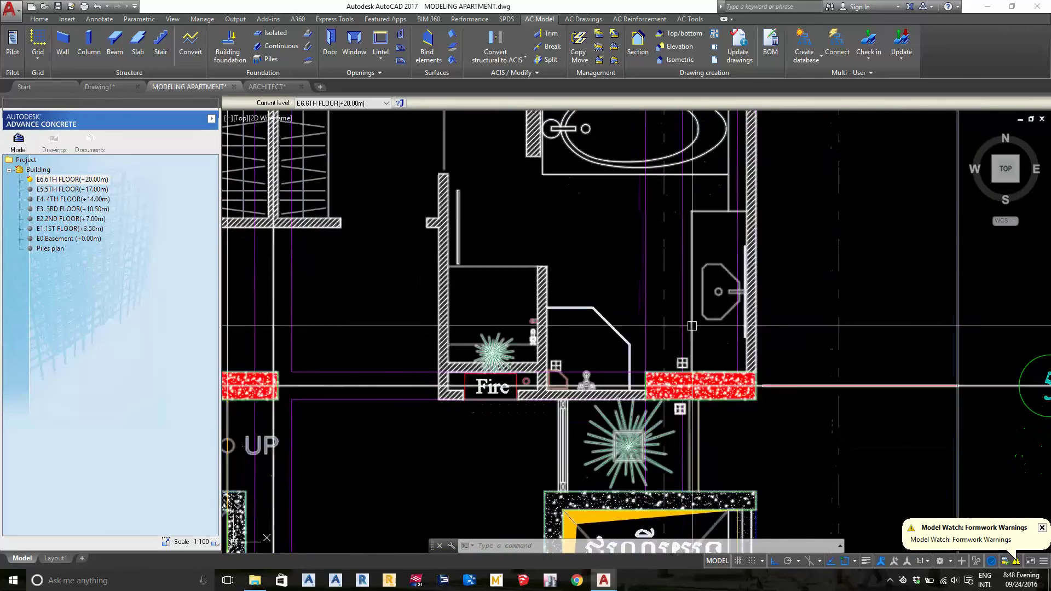
scroll(706, 329, "up", 2)
scroll(690, 265, "down", 2)
scroll(690, 265, "down", 5)
scroll(582, 316, "up", 2)
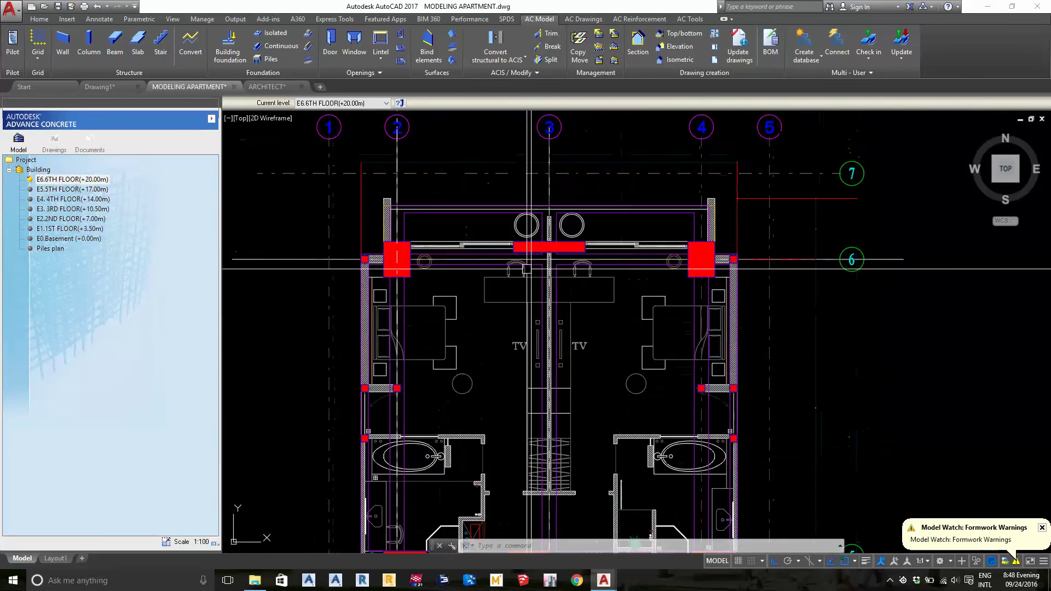
scroll(581, 316, "up", 2)
scroll(582, 316, "up", 1)
middle_click_drag(582, 316, 679, 115)
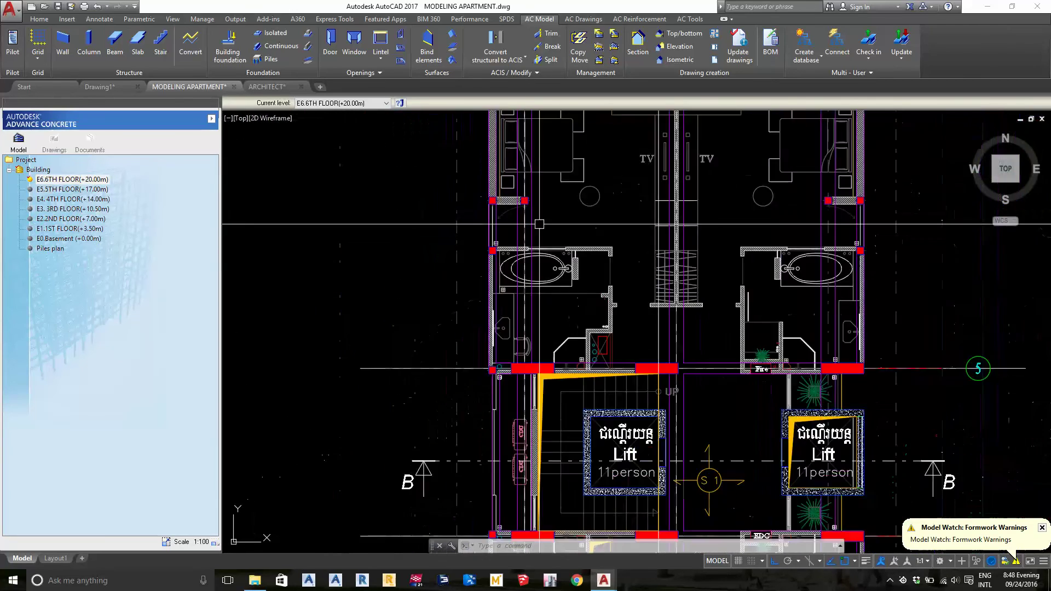
middle_click_drag(679, 328, 679, 219)
scroll(679, 328, "down", 1)
middle_click_drag(616, 530, 581, 382)
scroll(581, 382, "up", 2)
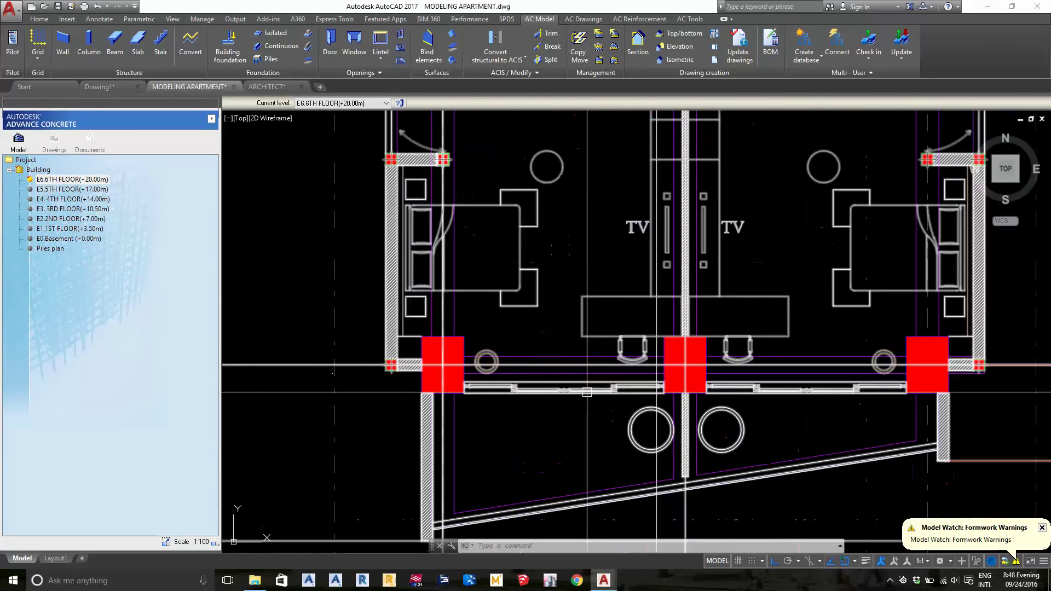
middle_click_drag(492, 300, 482, 448)
scroll(471, 350, "down", 3)
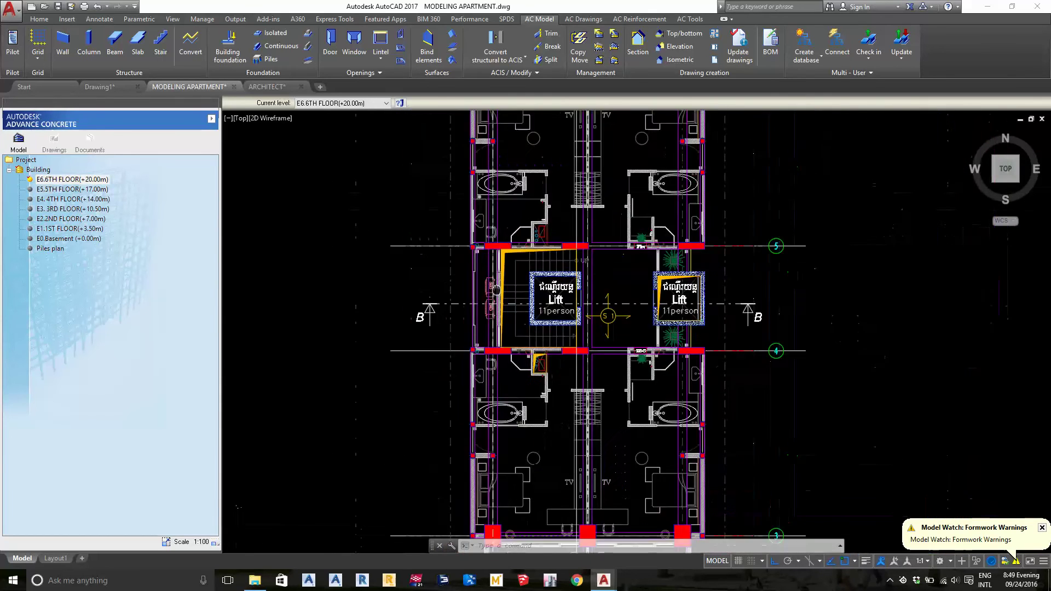
scroll(462, 335, "down", 1)
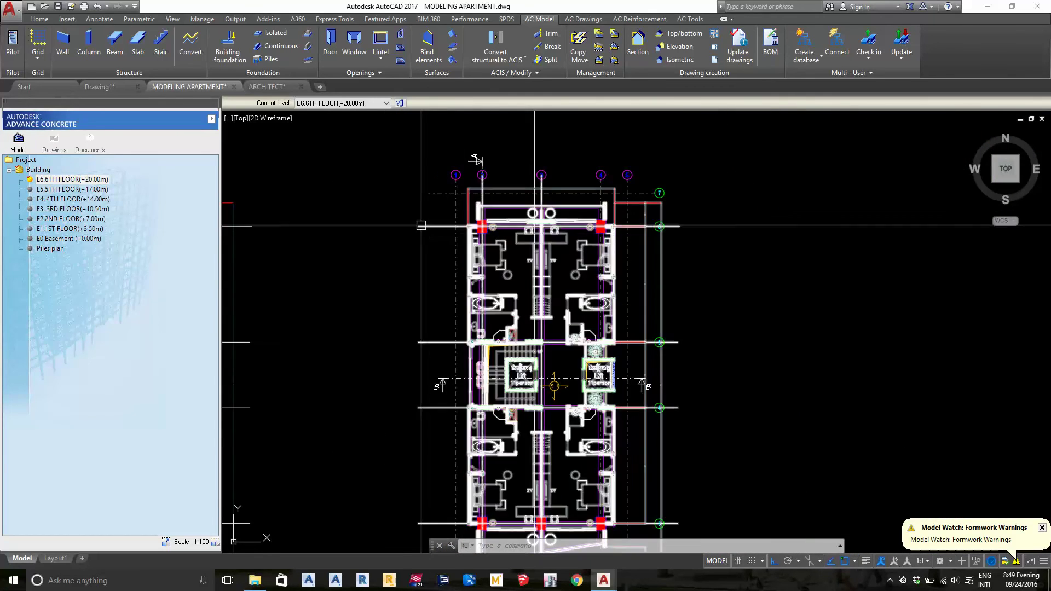
- Cancel the grid move and erase the left floor plan copy
middle_click_drag(554, 196, 504, 426)
scroll(624, 212, "down", 2)
middle_click_drag(452, 248, 459, 210)
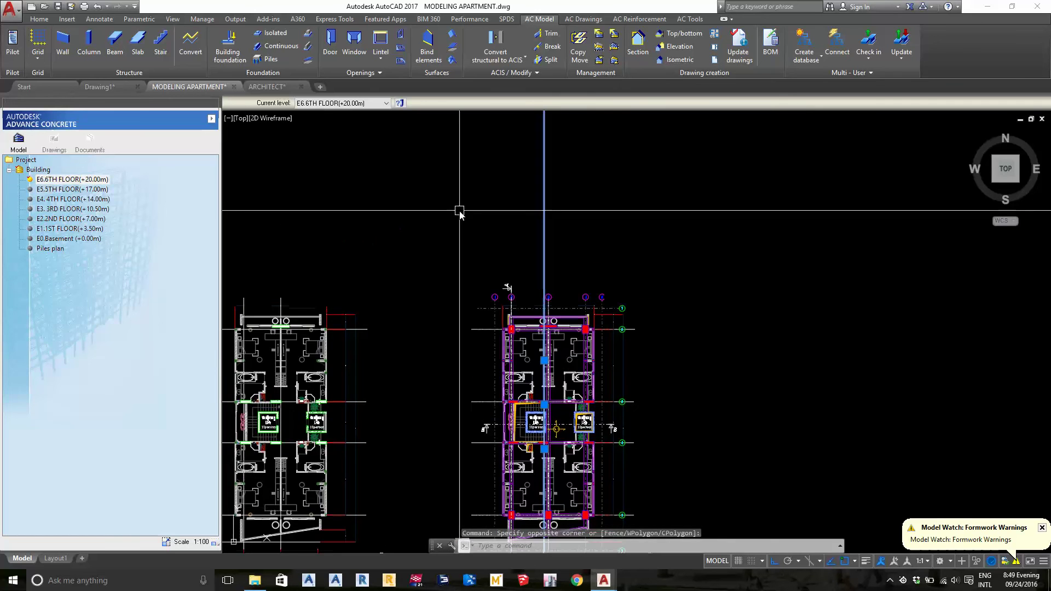
scroll(569, 291, "up", 4)
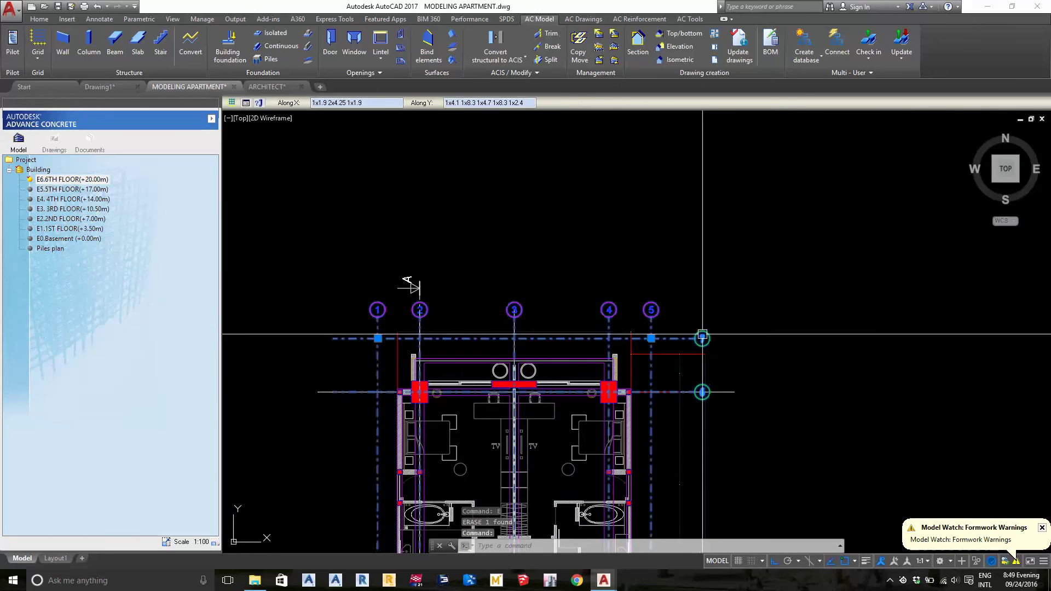
scroll(703, 334, "down", 4)
type("M")
key("Return")
left_click(736, 360)
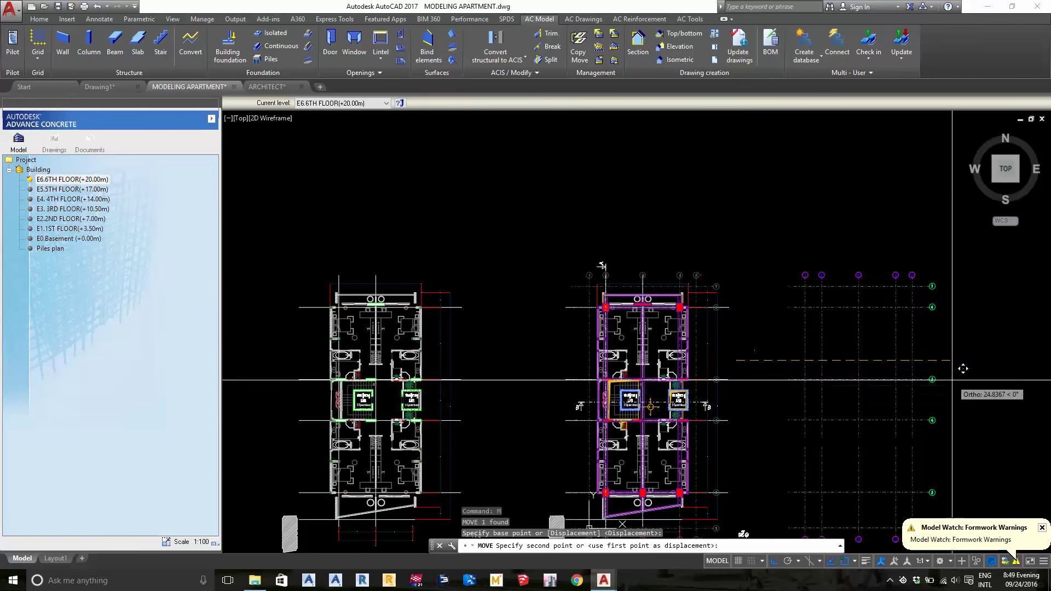
key("Escape")
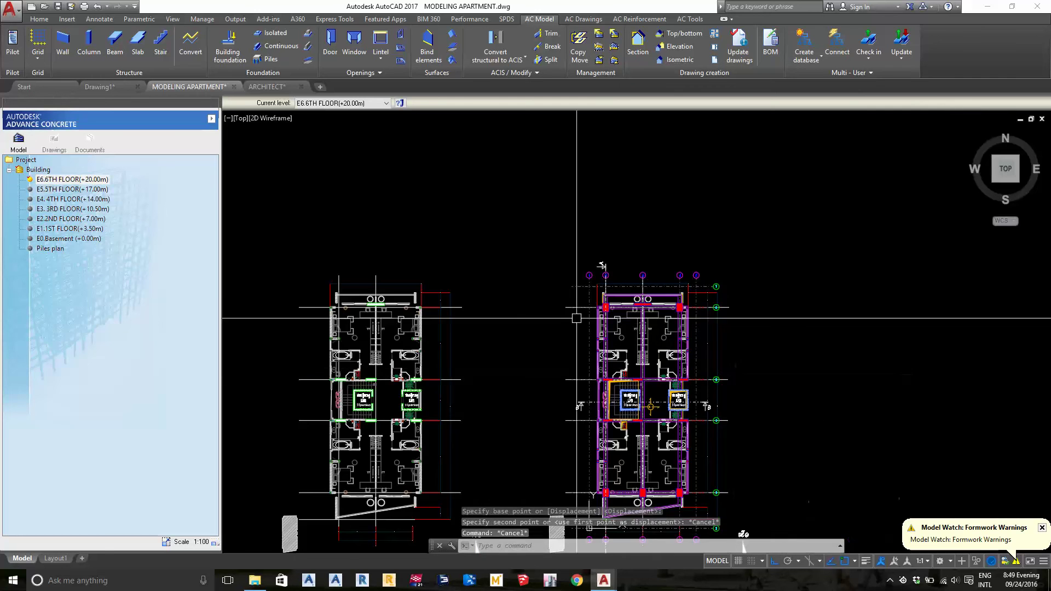
left_click(356, 345)
key("Return")
- Window-select the architectural underlay and delete it
scroll(563, 272, "up", 3)
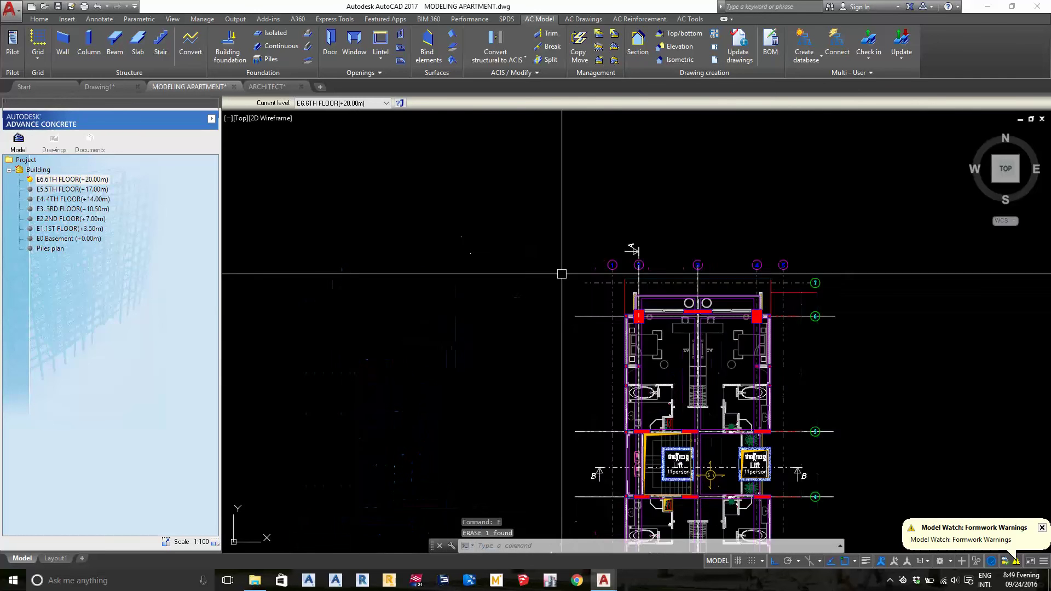
scroll(575, 285, "up", 1)
scroll(583, 305, "up", 1)
scroll(582, 250, "up", 1)
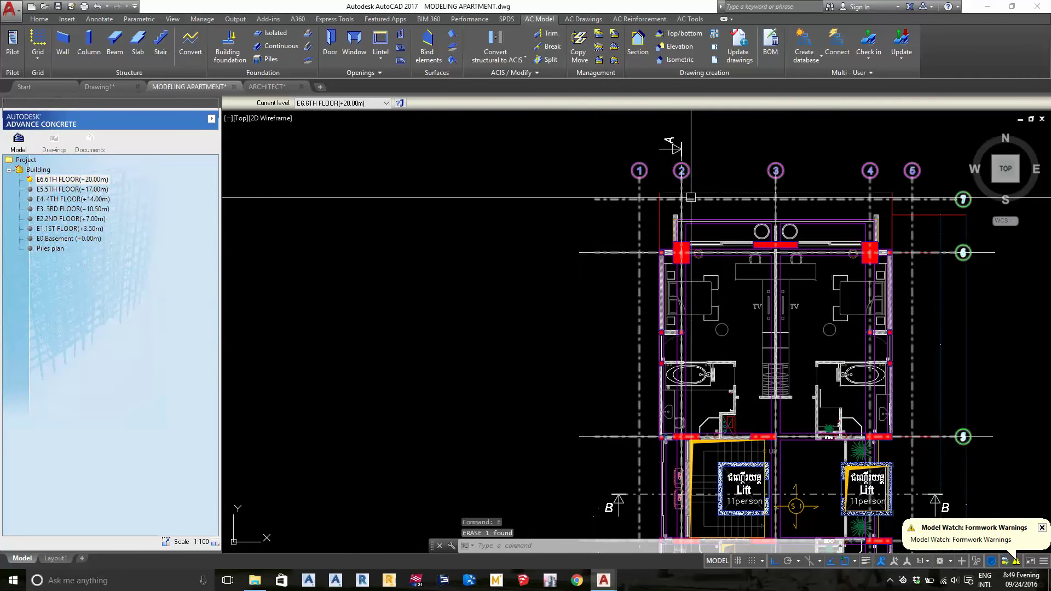
scroll(684, 340, "down", 3)
scroll(735, 393, "up", 5)
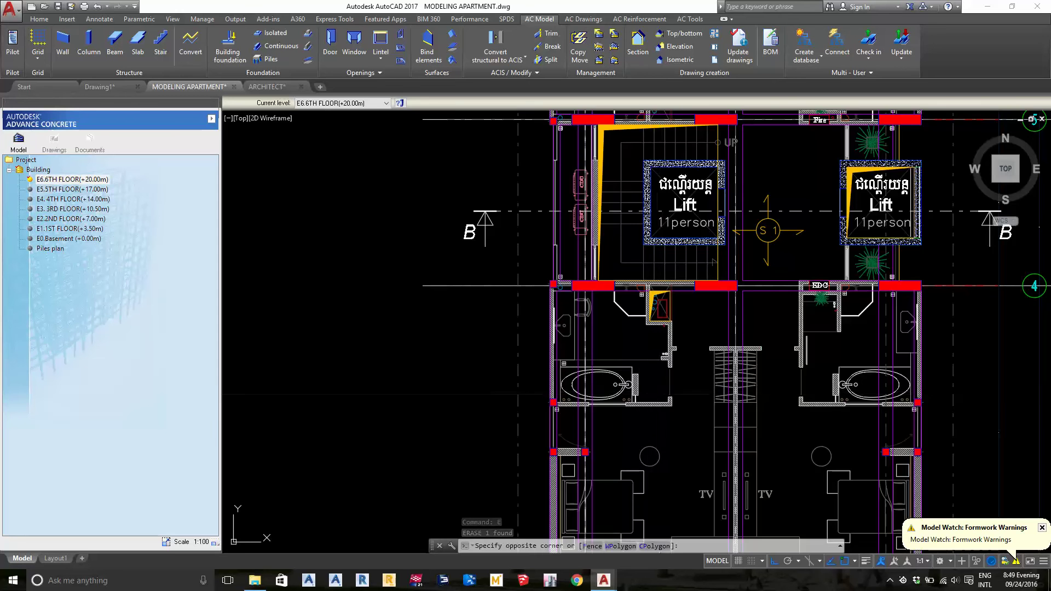
left_click(735, 393)
key("Delete")
- Review the remaining structural plan around grid lines 2 and 6
scroll(639, 394, "down", 3)
scroll(677, 338, "up", 3)
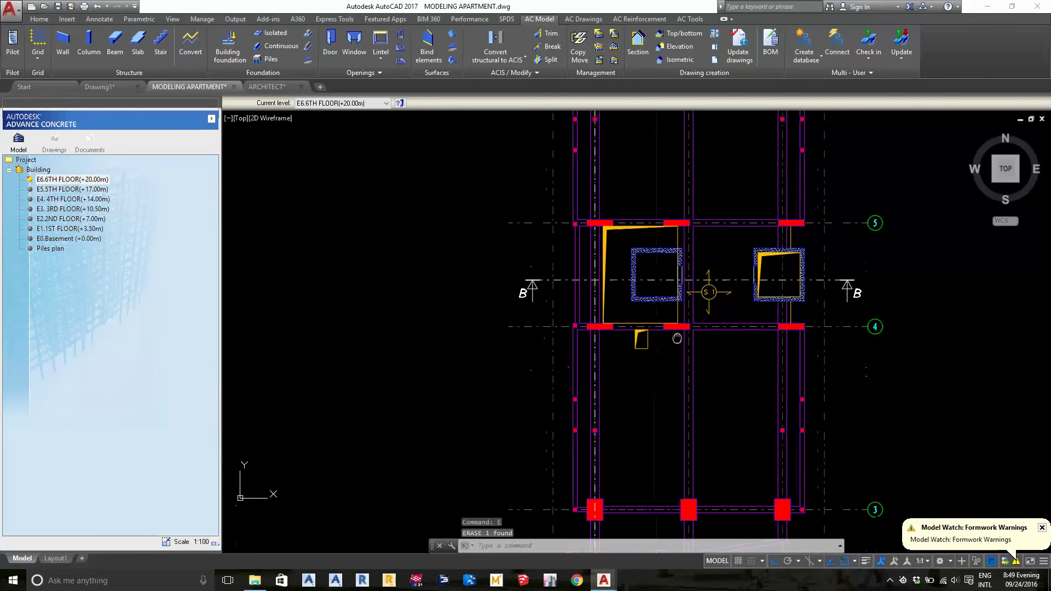
middle_click_drag(677, 338, 668, 274)
middle_click_drag(662, 315, 664, 376)
scroll(664, 375, "down", 3)
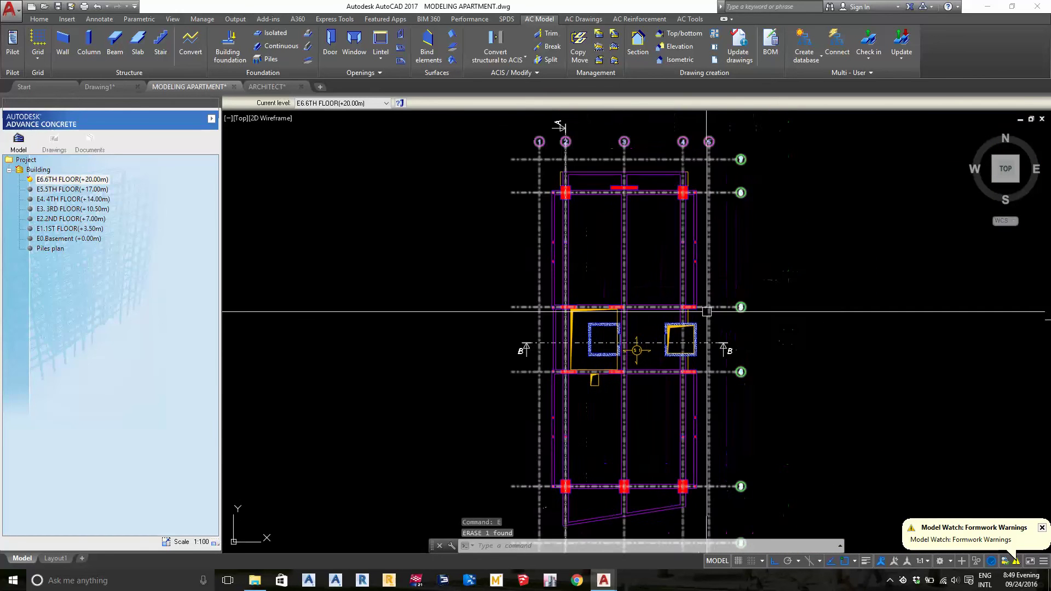
scroll(769, 322, "up", 3)
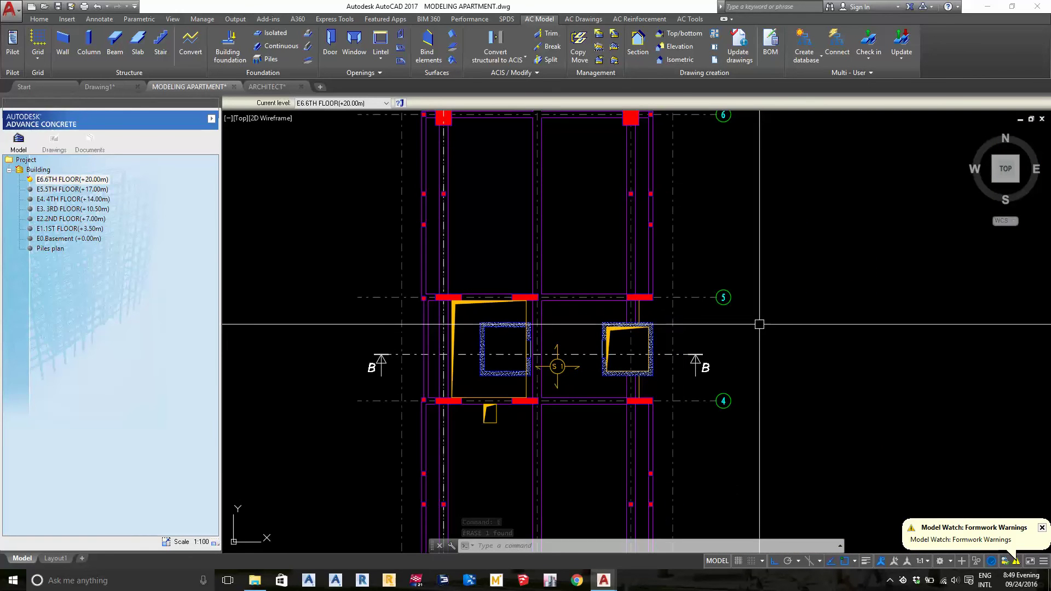
scroll(750, 329, "down", 3)
- Zoom to the whole building and save the modeling drawing
scroll(528, 281, "down", 2)
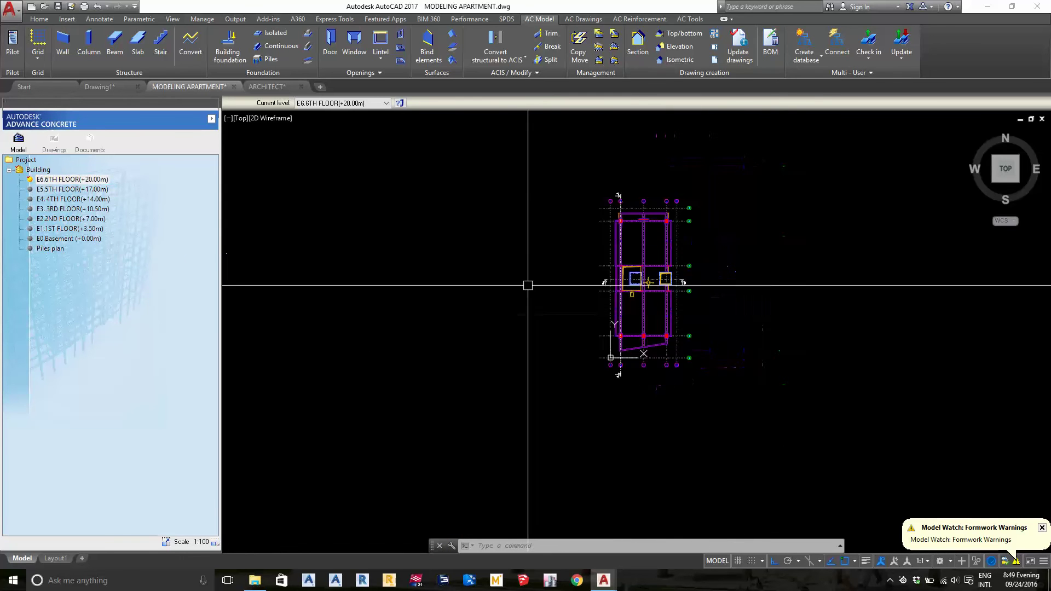
middle_click_drag(528, 281, 502, 272)
middle_click(499, 271)
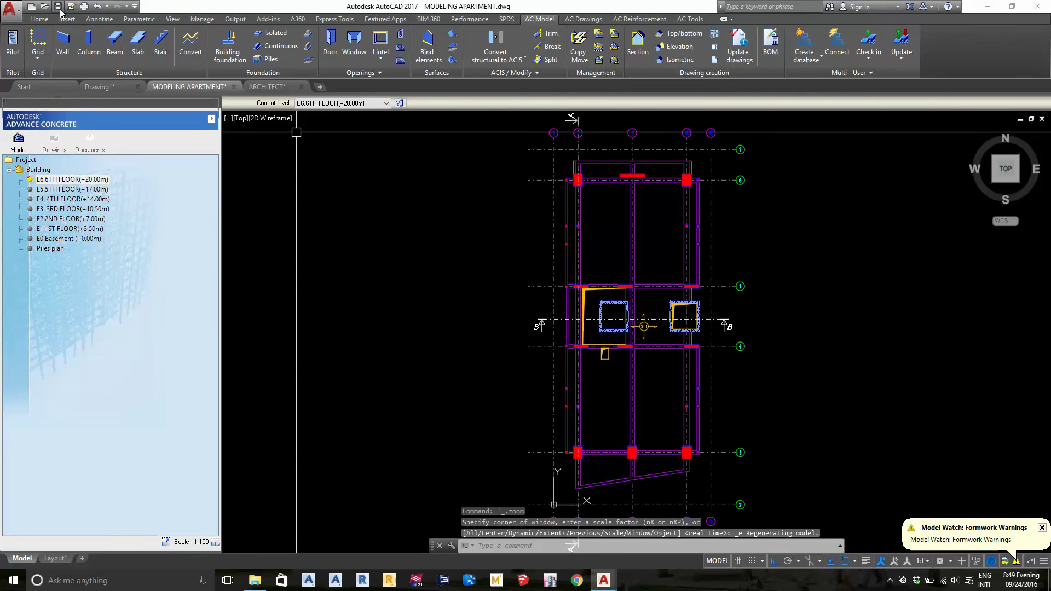
key("ctrl+s")
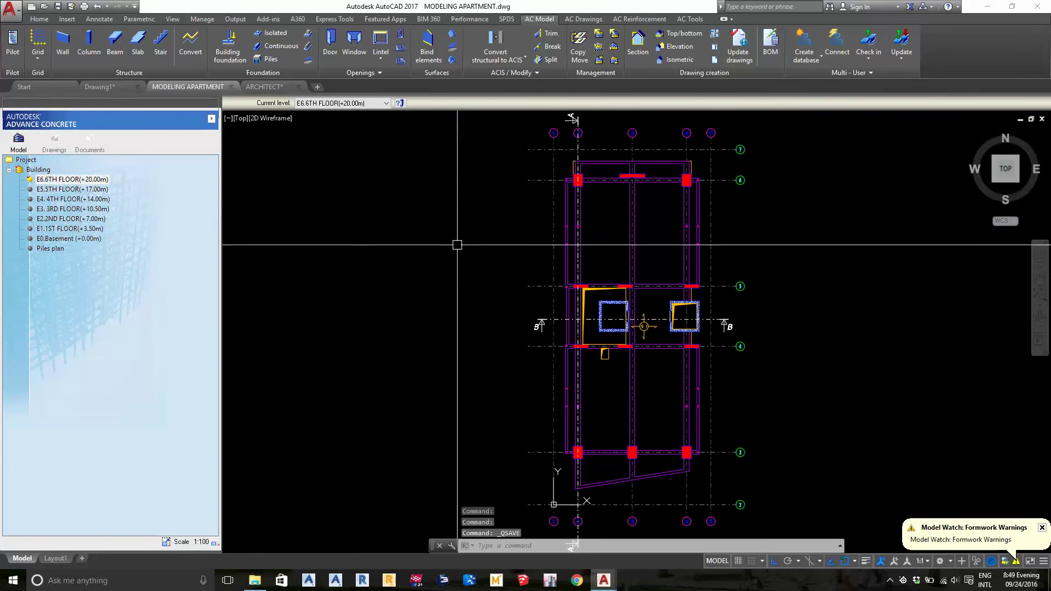
- Recopy the E6.6TH FLOOR level above to create E7.7TH FLOOR (+23.00m)
right_click(49, 181)
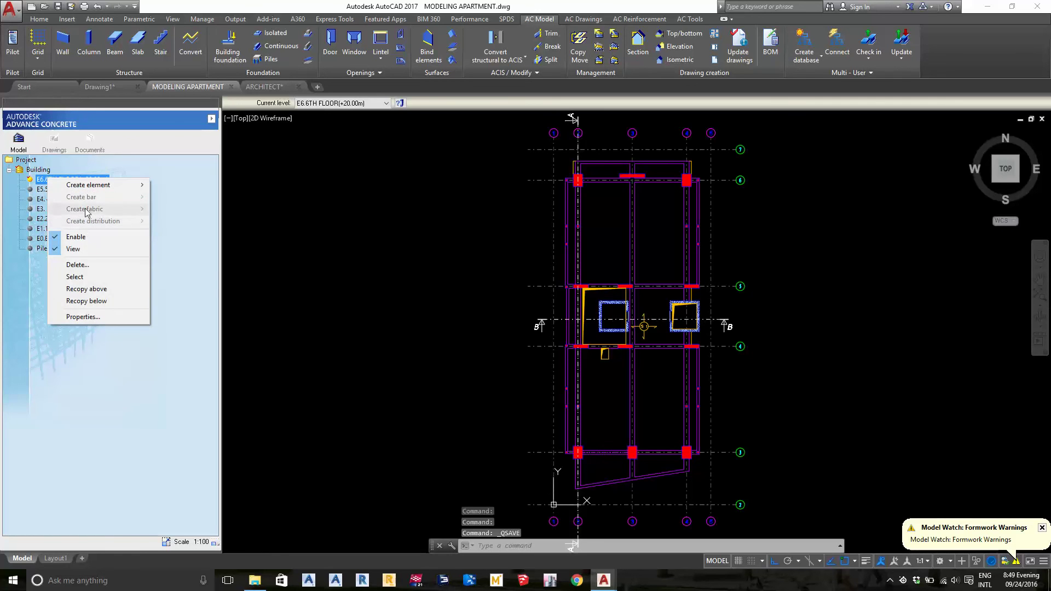
left_click(108, 289)
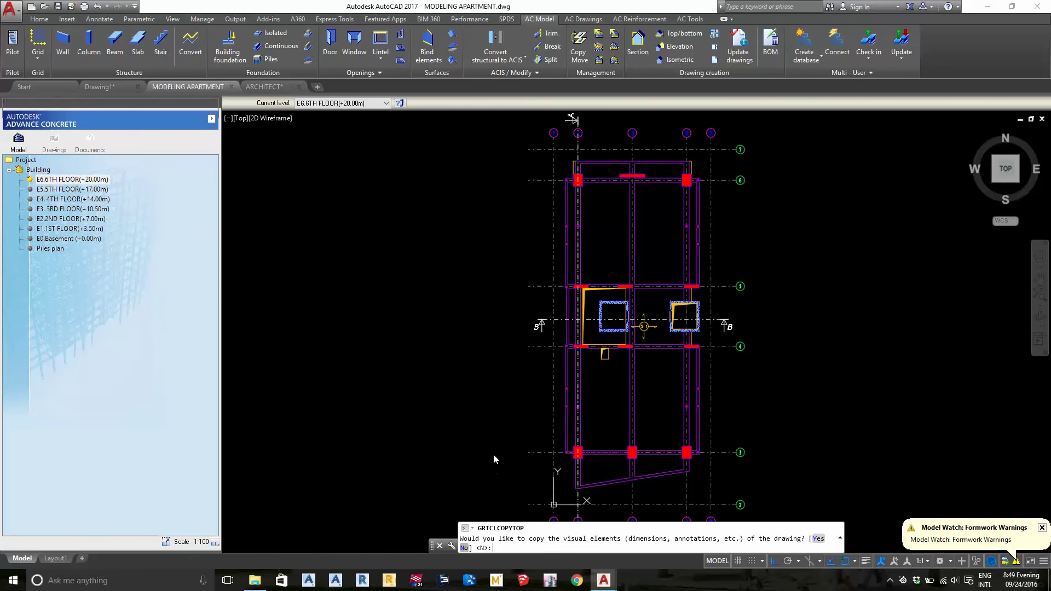
key("Return")
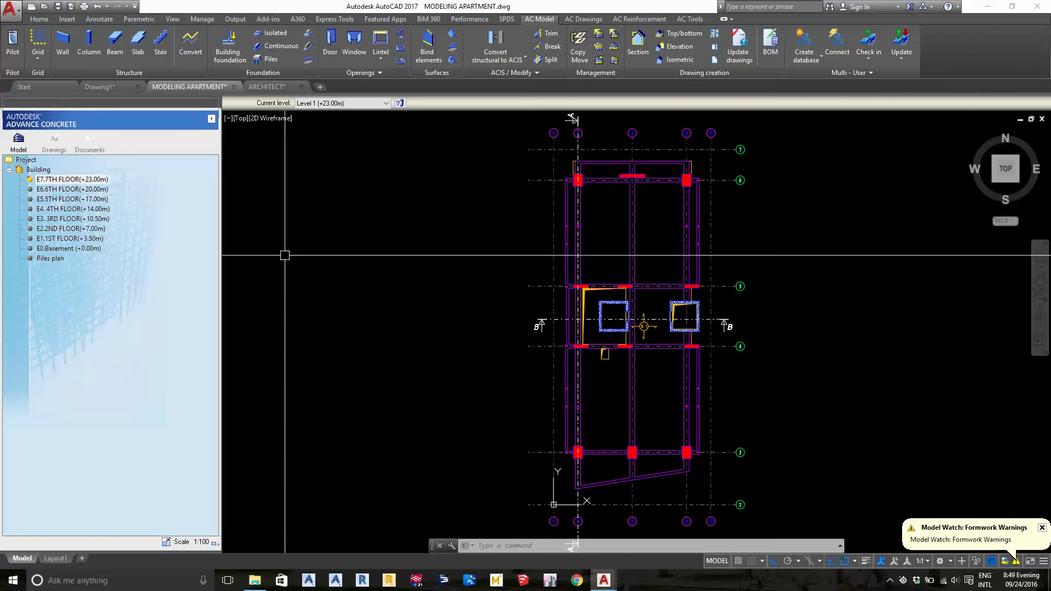
- In ARCHITECT.dwg, copy one floor plan with a column-centre base point
left_click(272, 88)
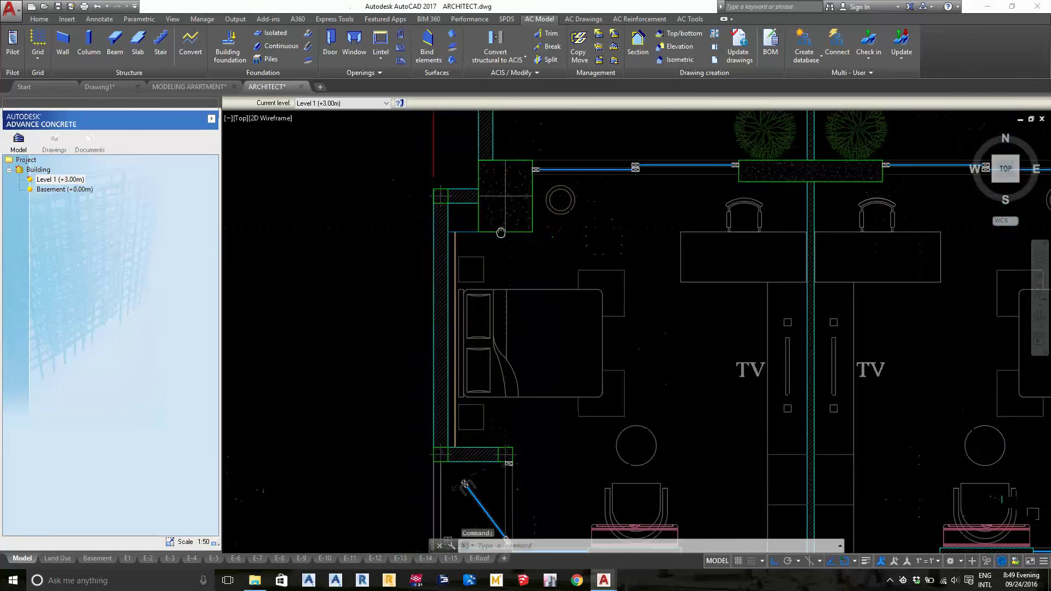
scroll(504, 293, "down", 8)
scroll(828, 388, "up", 4)
scroll(755, 345, "down", 4)
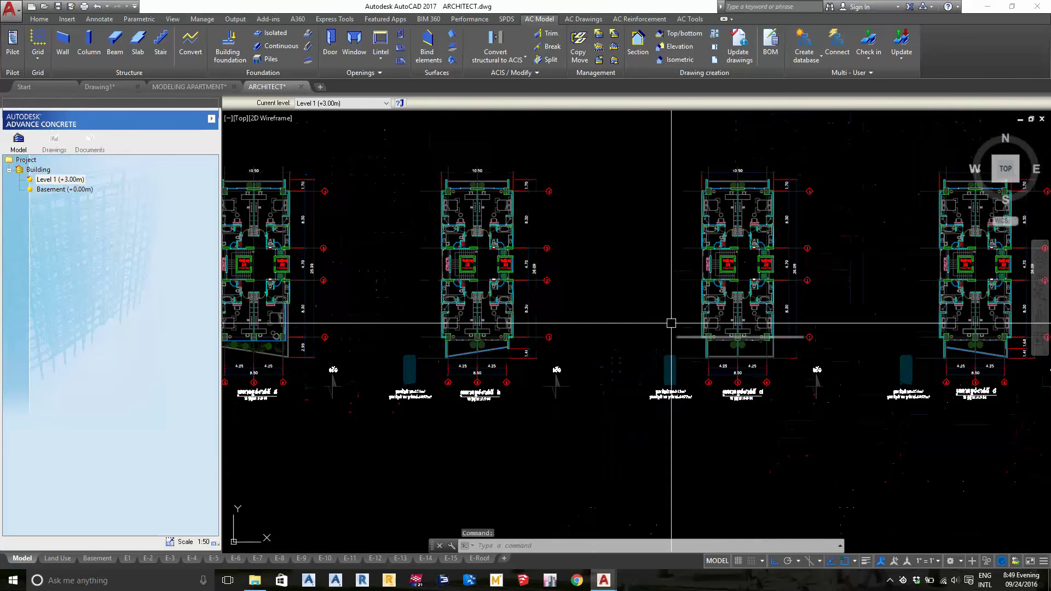
scroll(673, 322, "down", 1)
left_click(586, 162)
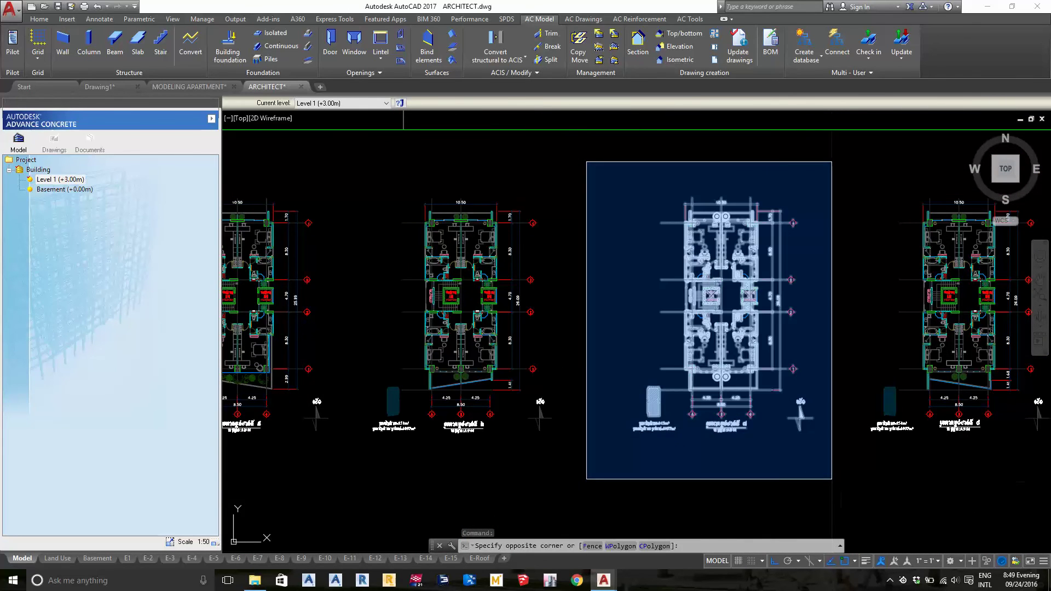
left_click(832, 481)
scroll(697, 304, "up", 2)
key("ctrl+shift+c")
scroll(708, 240, "up", 5)
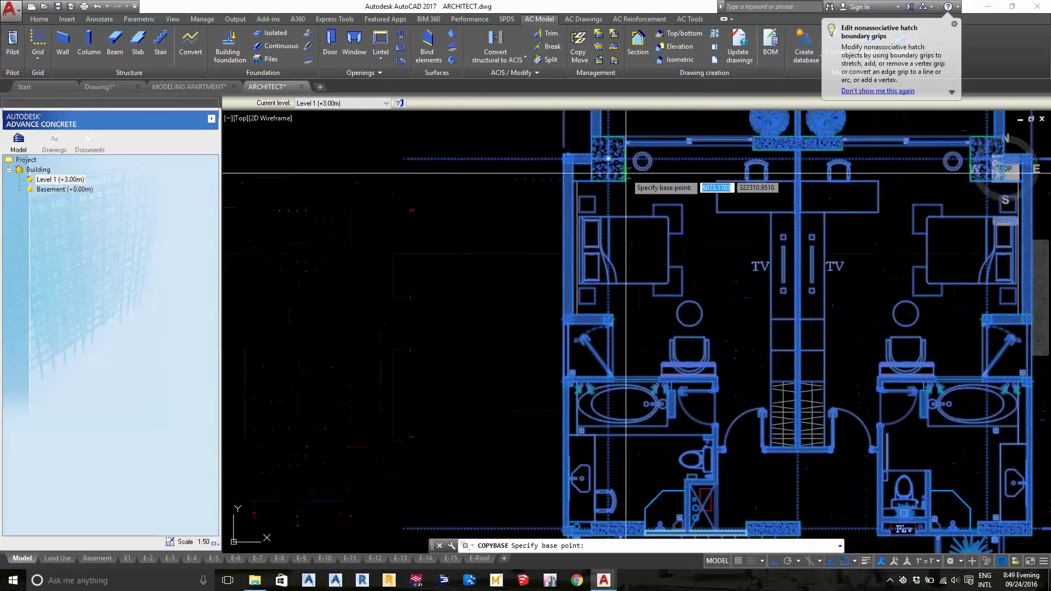
scroll(615, 170, "up", 5)
scroll(551, 230, "up", 2)
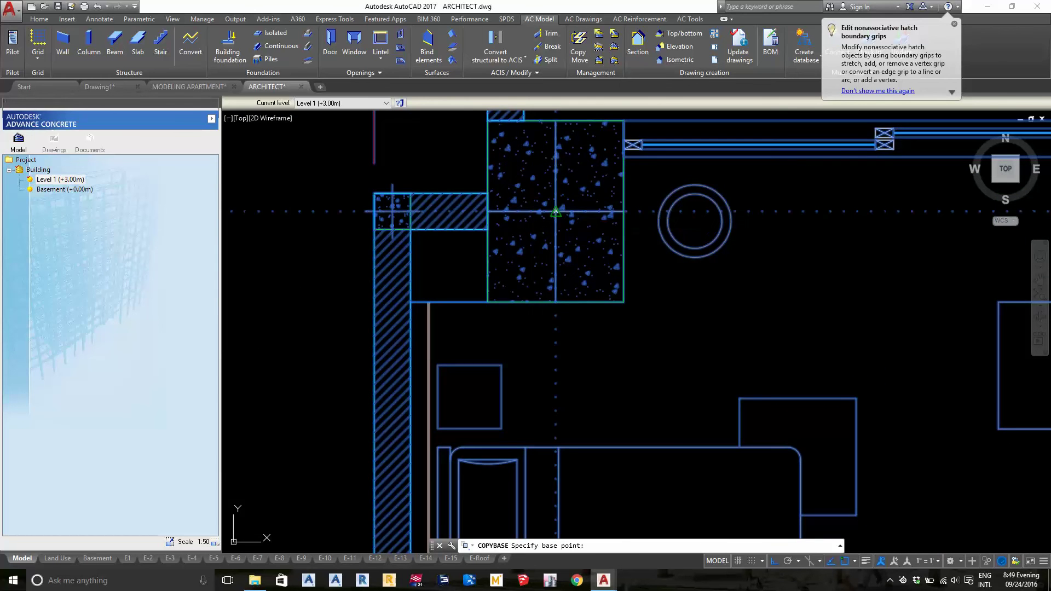
left_click(556, 211)
- Paste the plan as a block at 1/1000 onto the matching column in MODELING APARTMENT
key("ctrl+Tab")
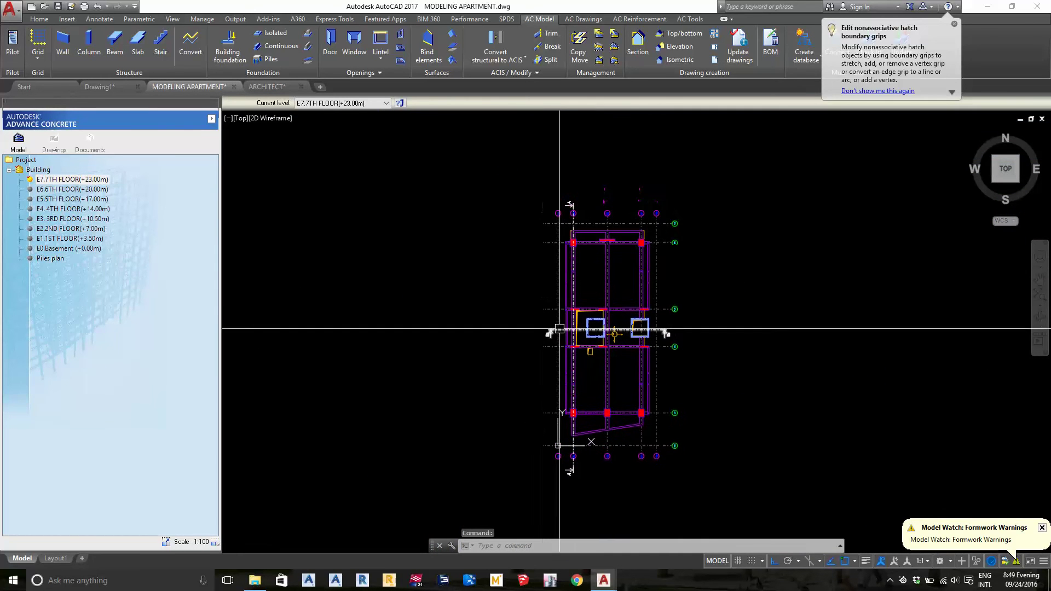
key("ctrl+shift+v")
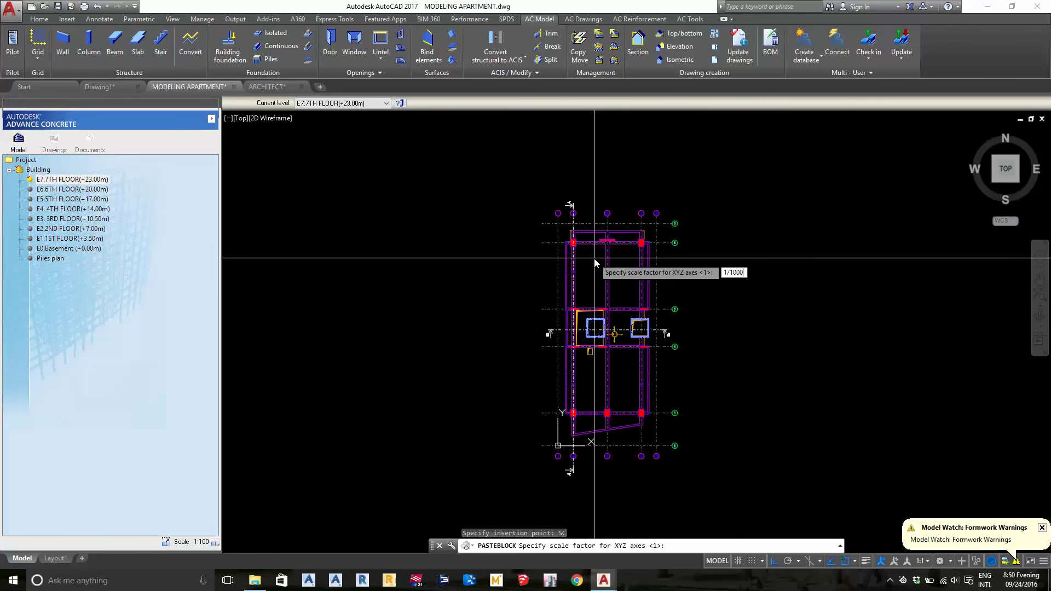
scroll(594, 257, "up", 2)
scroll(547, 263, "up", 5)
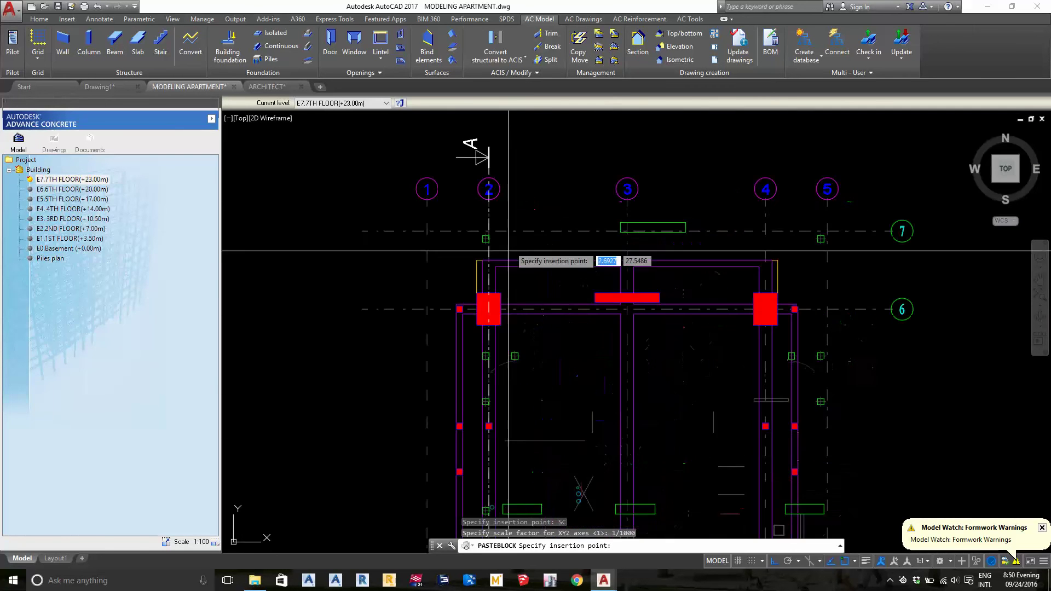
scroll(489, 309, "up", 3)
scroll(481, 308, "down", 2)
left_click(481, 326)
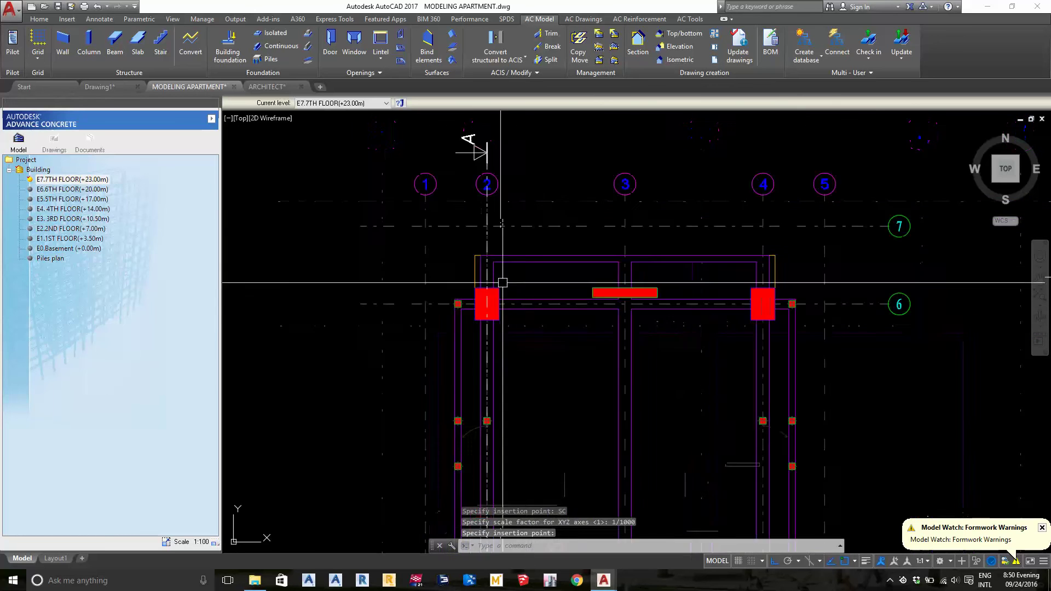
scroll(539, 300, "up", 3)
scroll(703, 322, "up", 3)
- In the Block Editor, move all objects of the pasted plan block onto layer 0
right_click(727, 315)
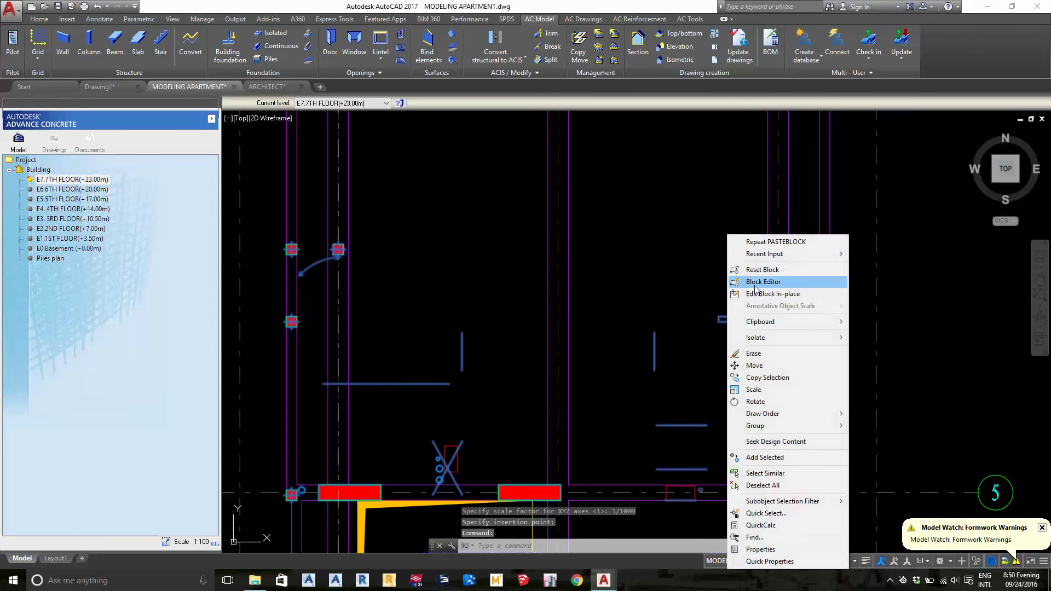
left_click(759, 284)
key("ctrl+a")
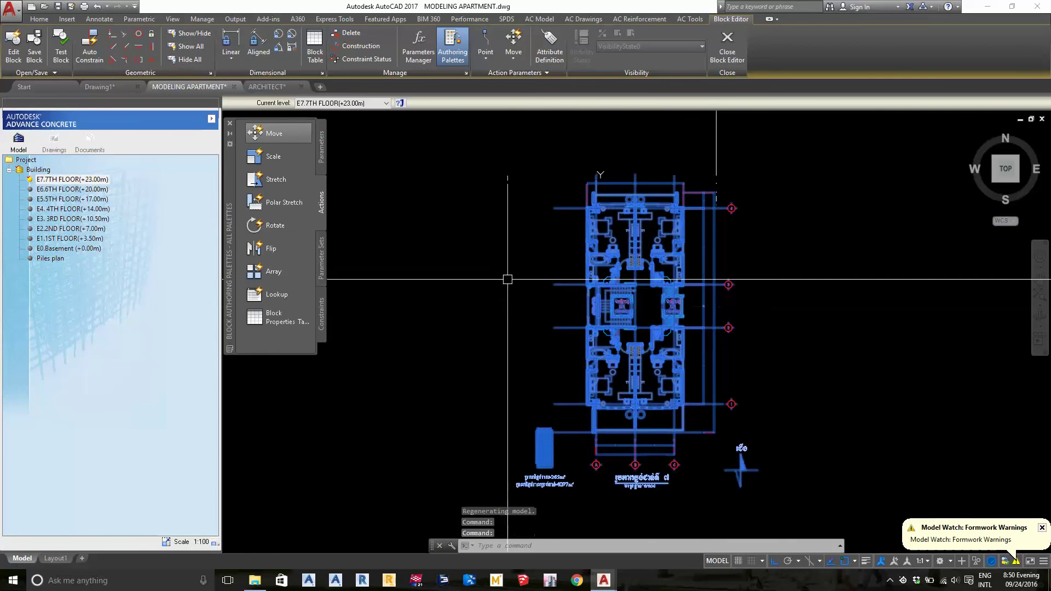
left_click(39, 20)
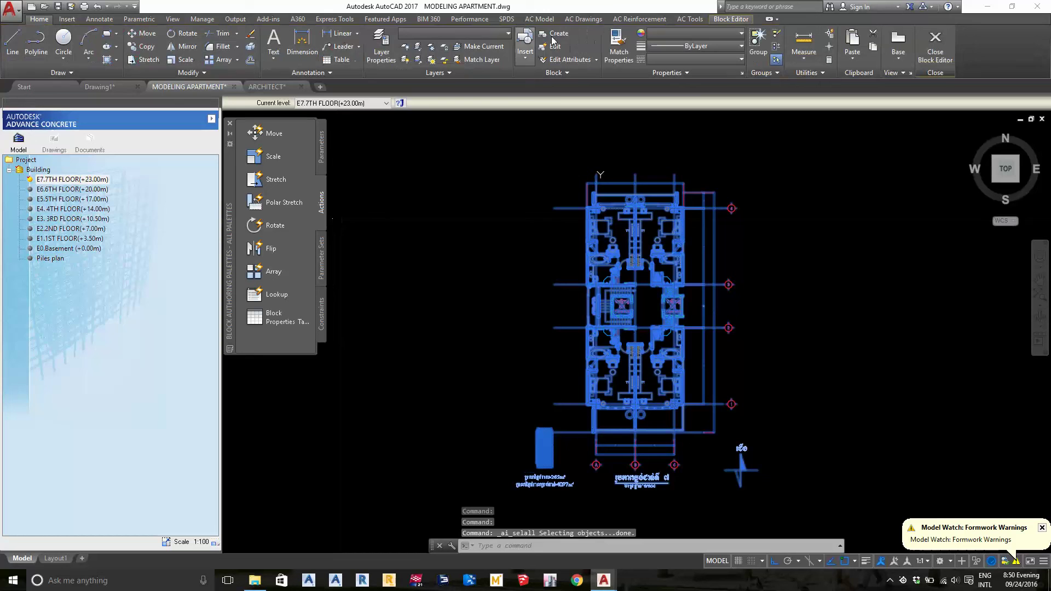
left_click(490, 38)
left_click(465, 54)
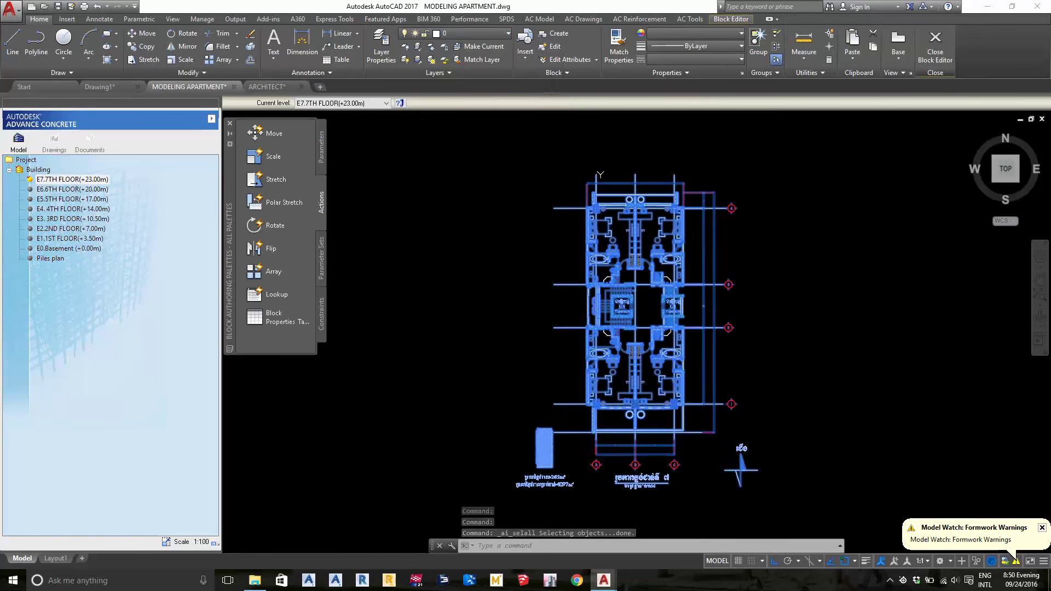
left_click(481, 35)
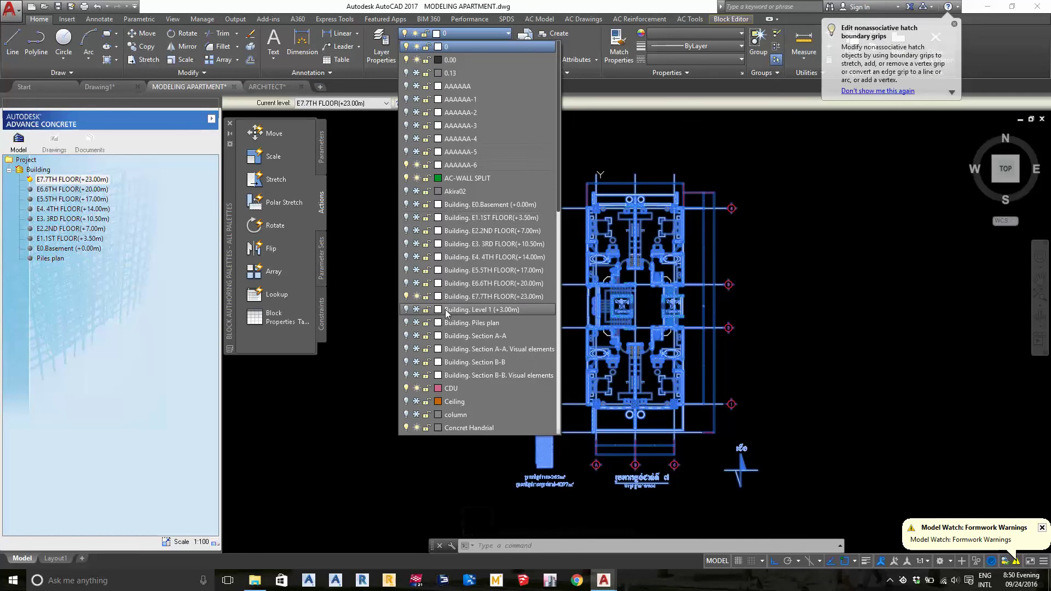
scroll(444, 379, "down", 1)
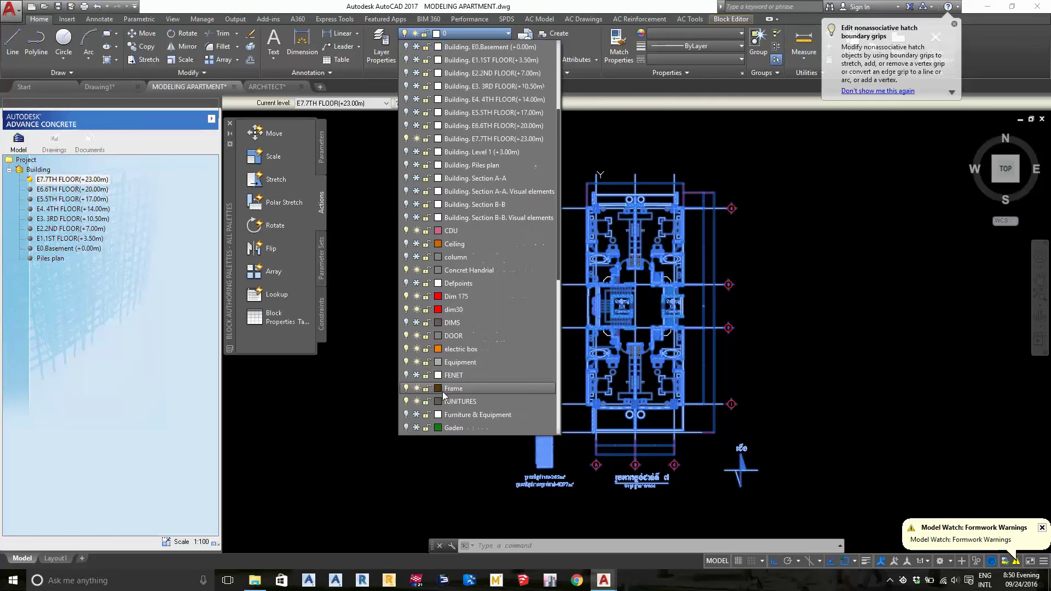
middle_click_drag(708, 155, 666, 182)
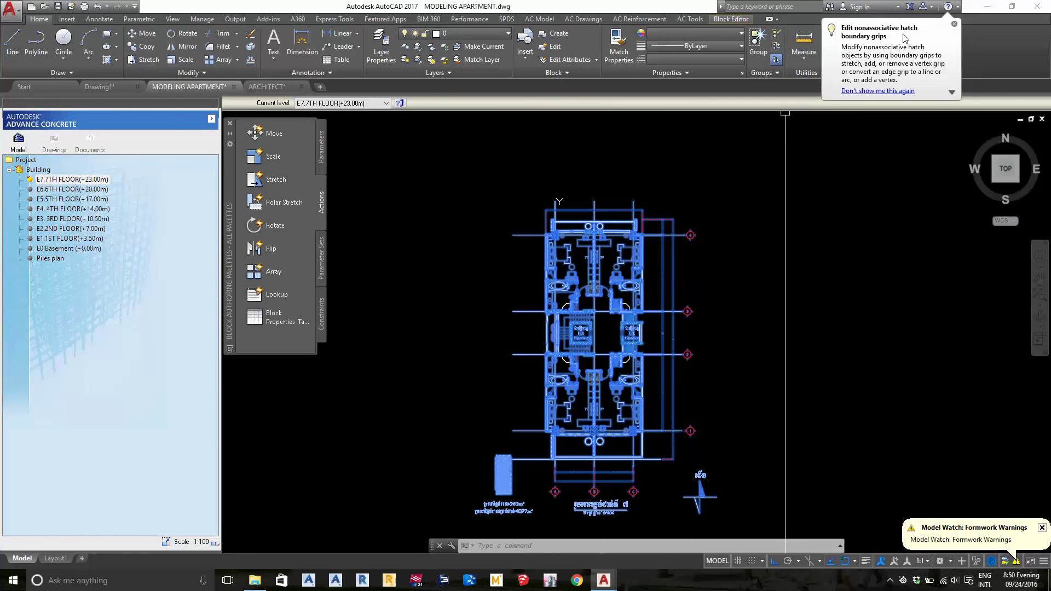
left_click(955, 25)
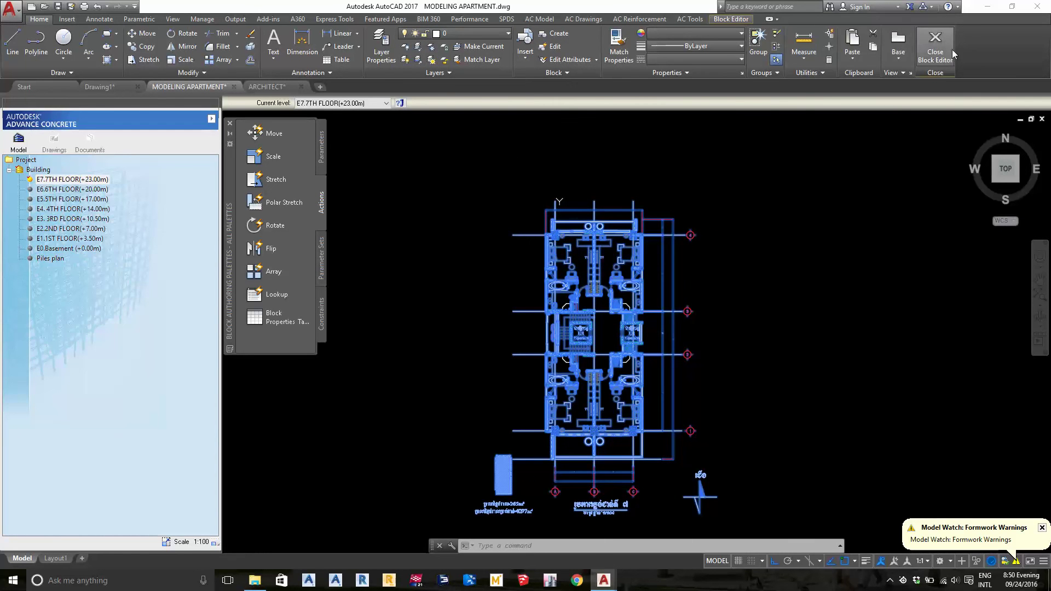
left_click(935, 46)
- Close the Block Editor saving changes, and view both apartment units and grid lines 6-7
left_click(525, 269)
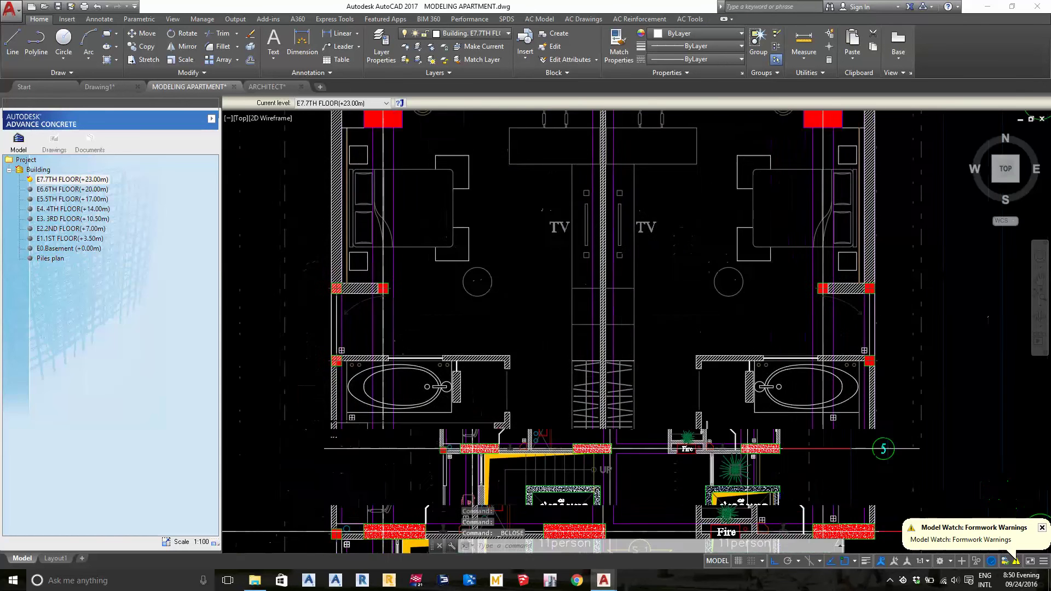
scroll(662, 129, "up", 2)
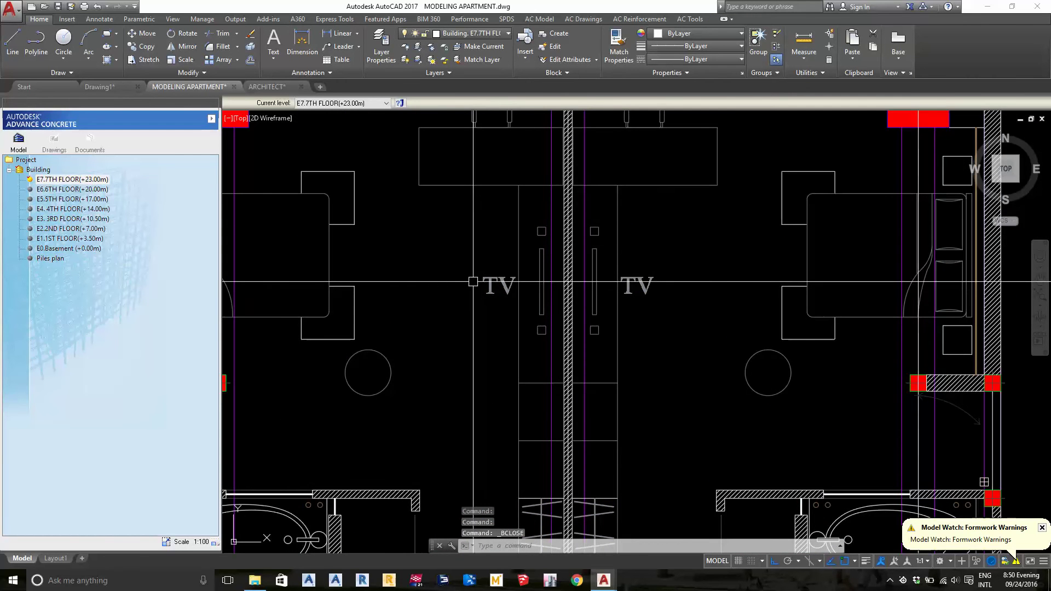
scroll(473, 282, "down", 2)
middle_click_drag(474, 285, 477, 315)
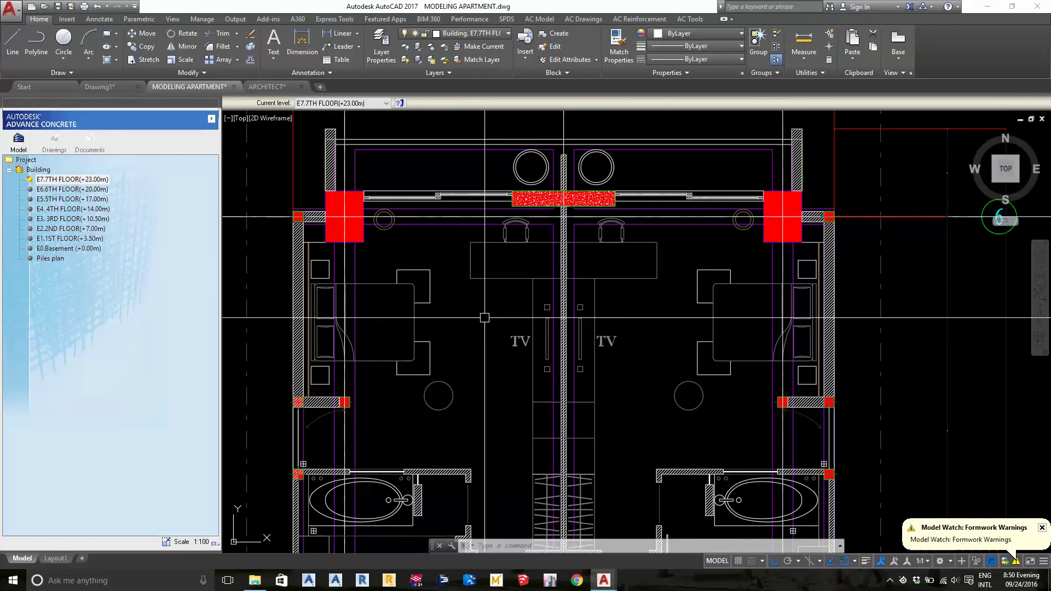
mouse_move(509, 213)
middle_mouse_down()
mouse_move(533, 259)
mouse_move(657, 329)
middle_mouse_up()
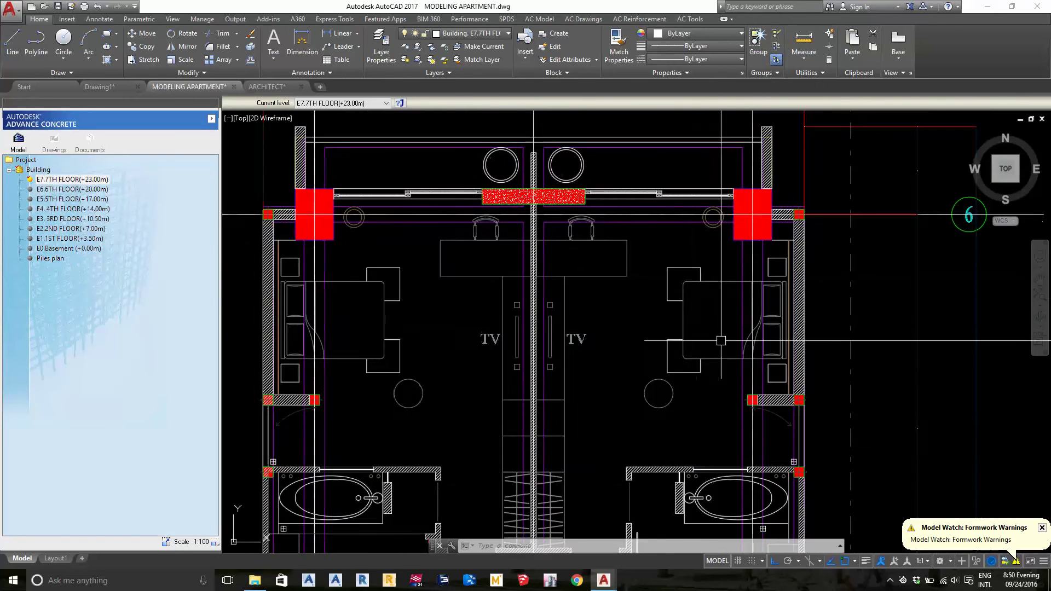
scroll(657, 328, "down", 1)
scroll(712, 301, "up", 2)
- Check the underlay alignment at the right-hand bathroom and both lift shafts
middle_click_drag(711, 301, 775, 263)
scroll(775, 263, "down", 2)
scroll(712, 383, "up", 2)
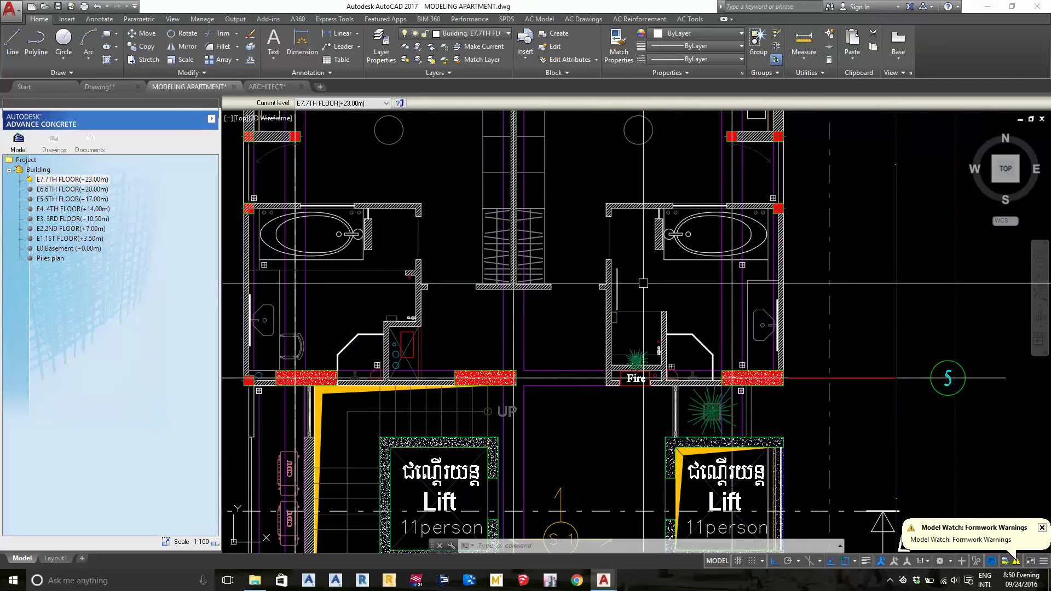
scroll(727, 399, "up", 1)
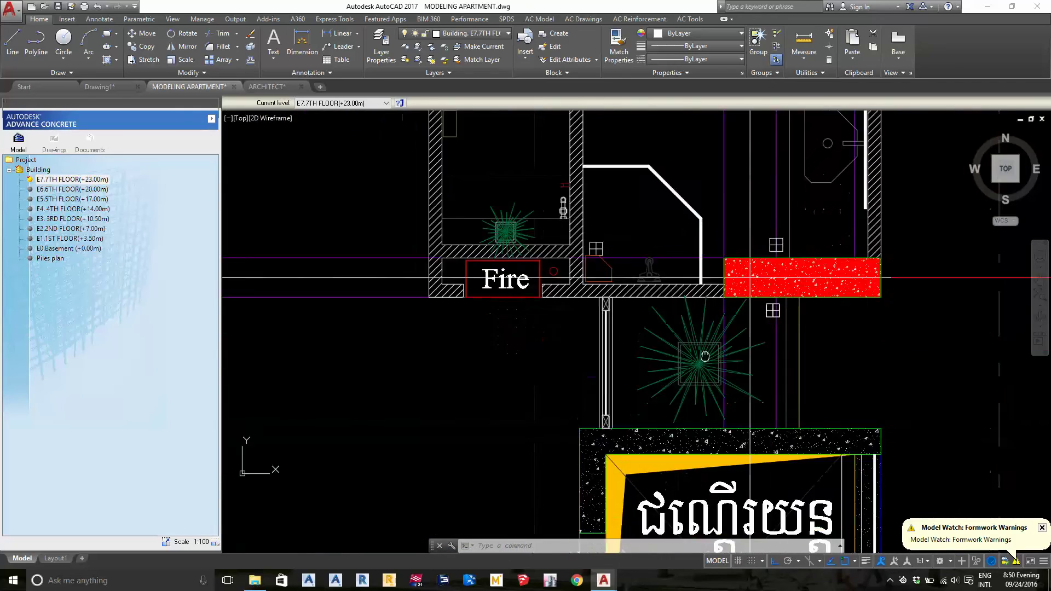
middle_click_drag(726, 399, 711, 219)
scroll(707, 329, "down", 1)
middle_click_drag(707, 328, 700, 219)
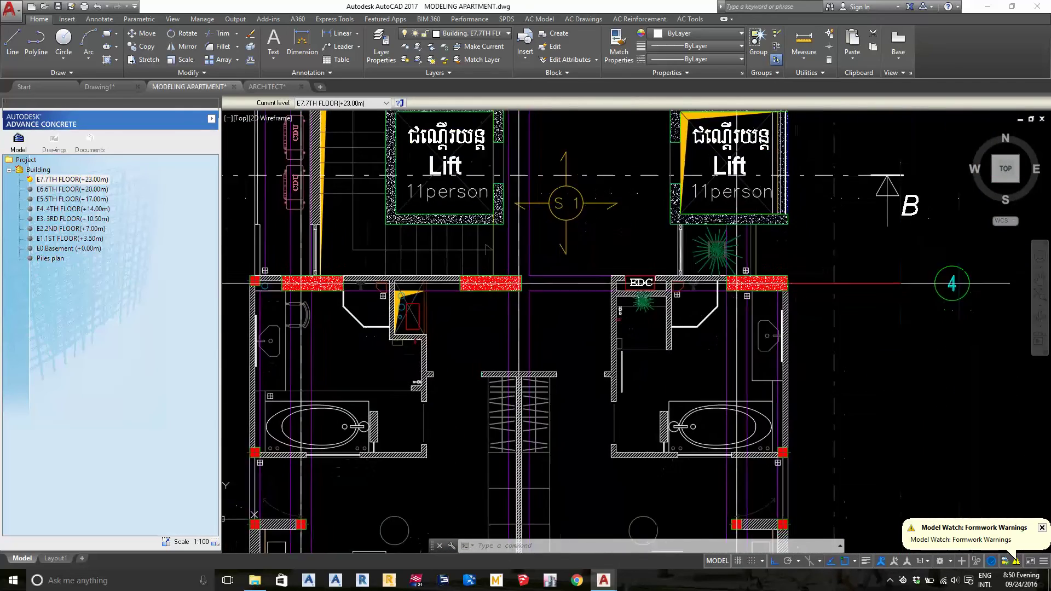
scroll(766, 282, "up", 3)
- Check the underlay around the EDC wall, beam, lifts and TV rooms
middle_click_drag(728, 323, 727, 298)
scroll(727, 297, "down", 2)
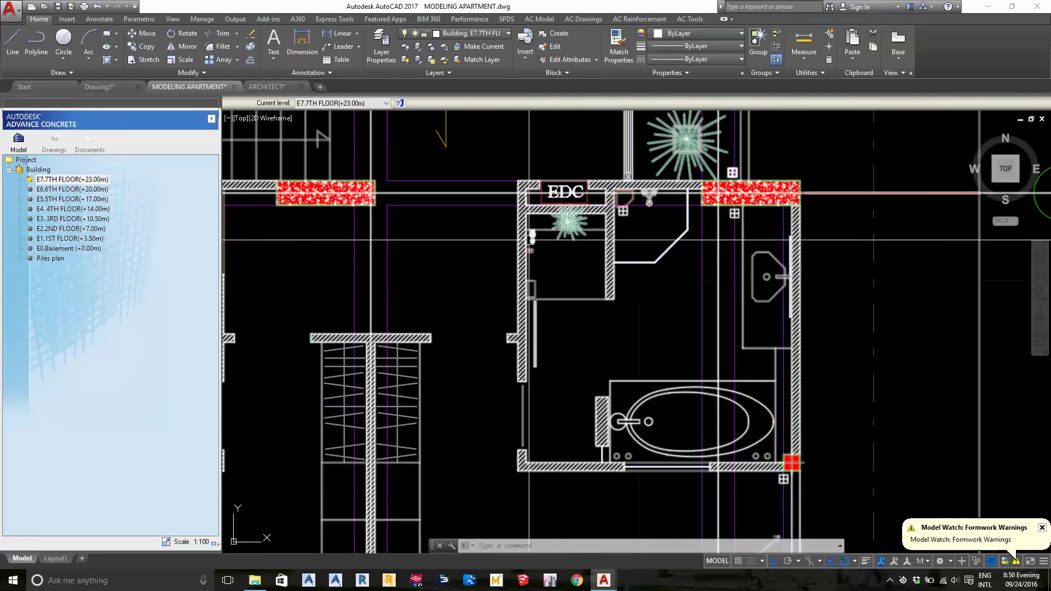
middle_click_drag(734, 493, 745, 329)
scroll(745, 433, "up", 2)
middle_click_drag(744, 433, 746, 261)
scroll(640, 284, "down", 2)
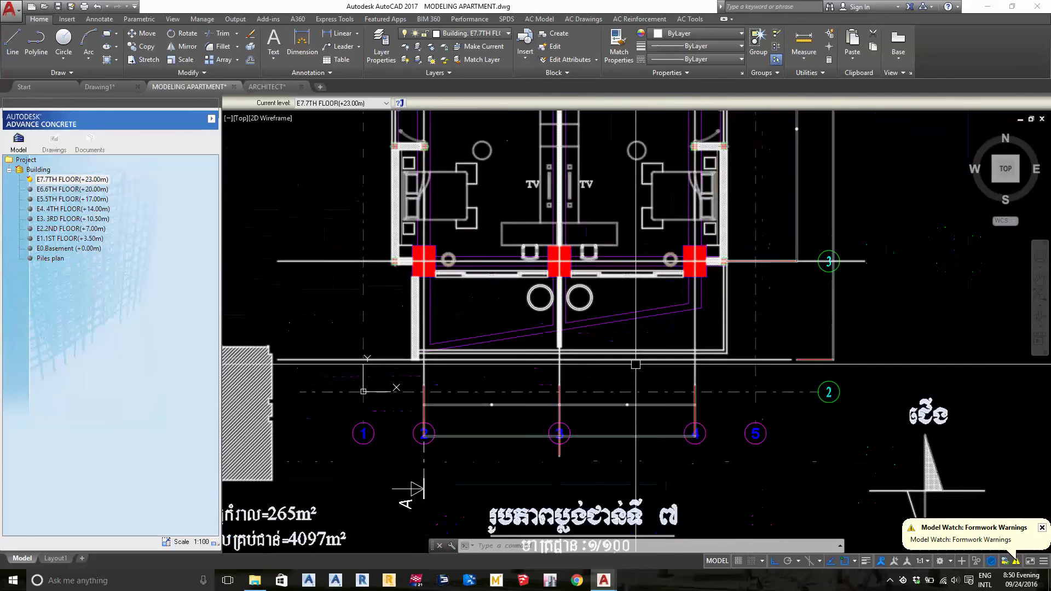
scroll(642, 324, "up", 2)
- Erase the slanted beam below the grid 3 column row
left_click(619, 323)
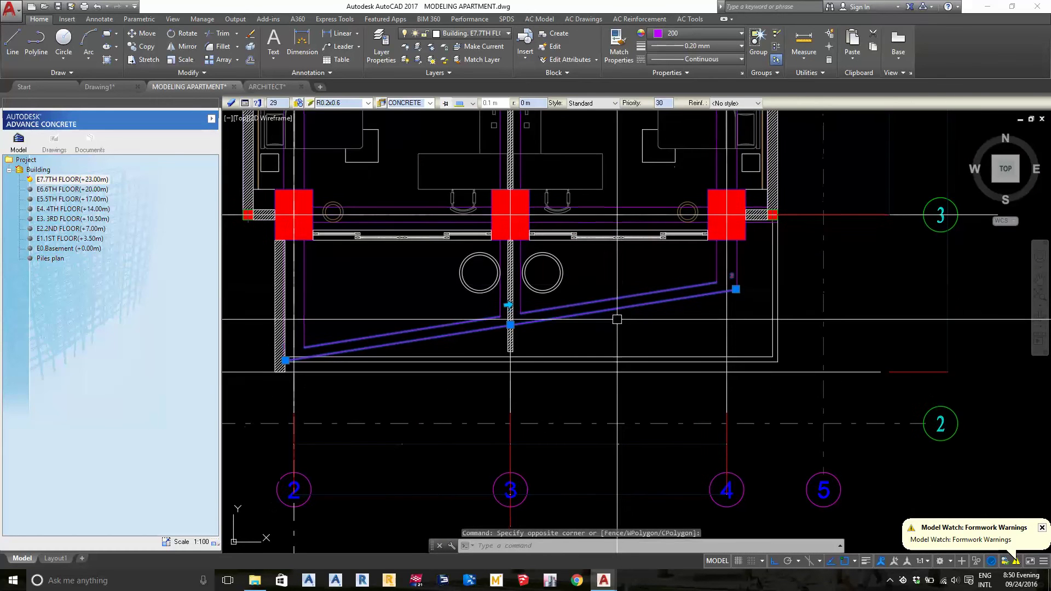
middle_click_drag(617, 319, 596, 380)
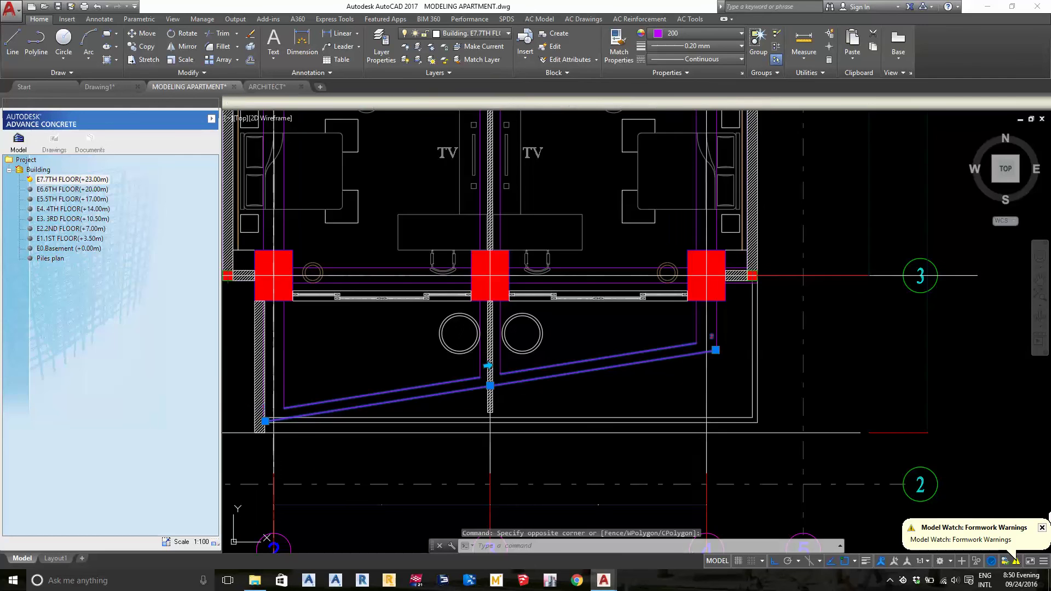
type("e")
key("Return")
scroll(745, 271, "up", 2)
scroll(767, 285, "up", 4)
- Adjust the draw order of the window-selected plan objects with DRAWORDER
type("dr")
key("Return")
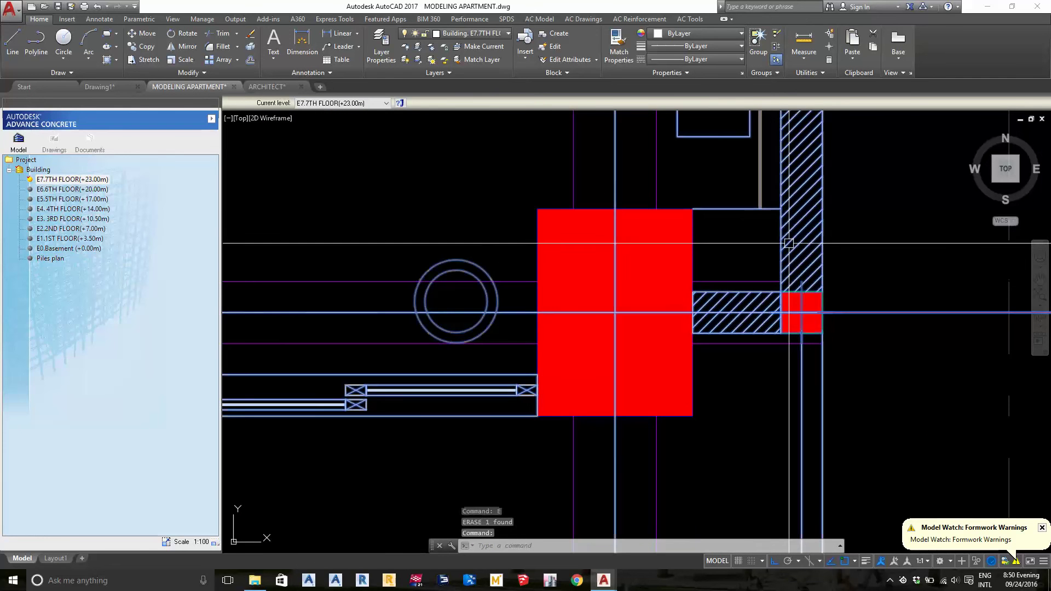
left_click(790, 248)
key("Return")
key("Escape")
key("Escape")
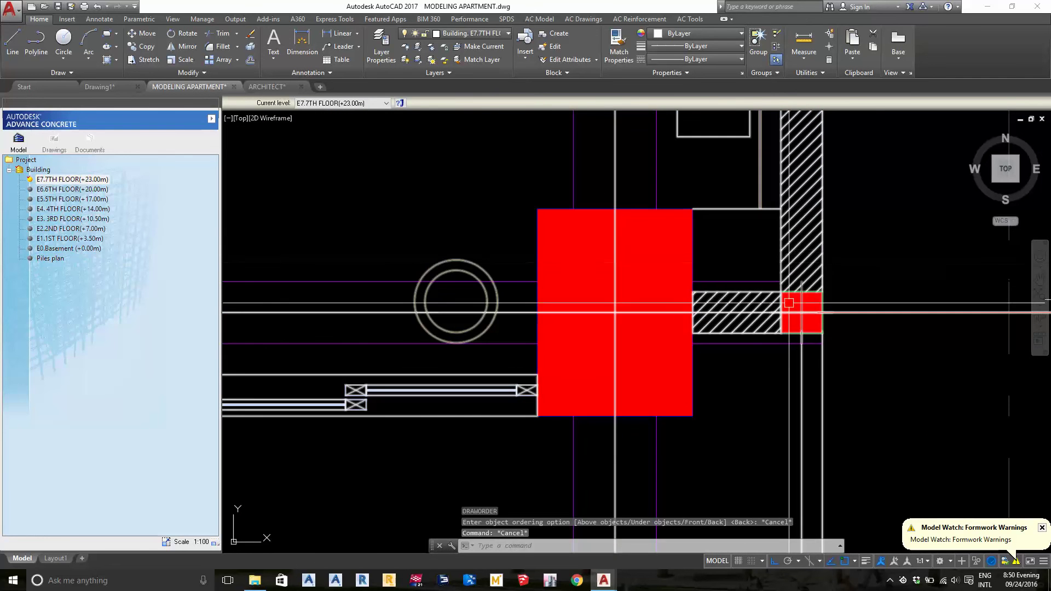
scroll(805, 311, "down", 6)
scroll(806, 311, "down", 4)
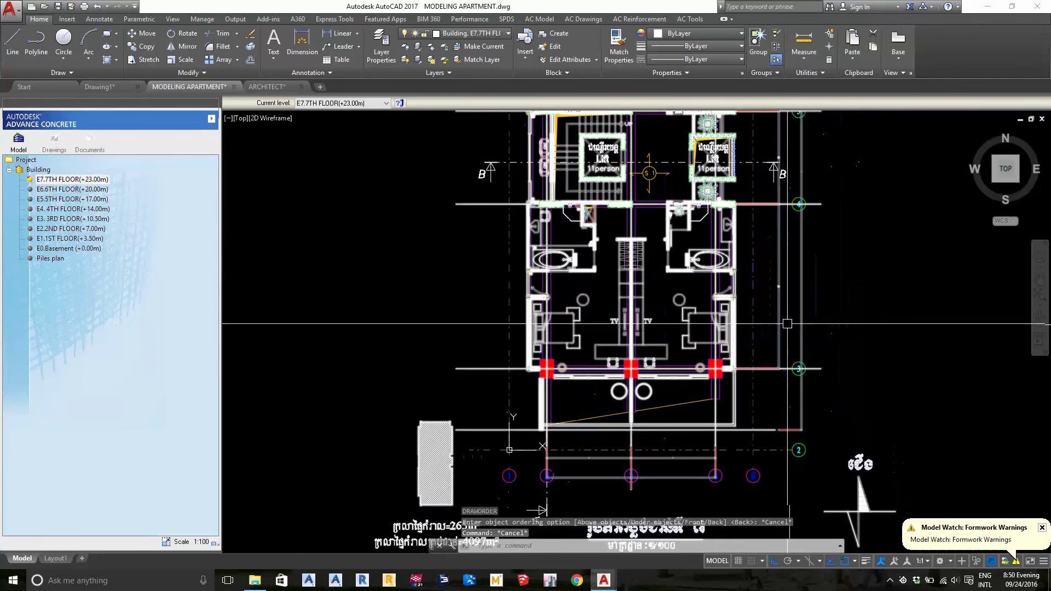
scroll(860, 285, "up", 2)
left_click(860, 285)
type("D")
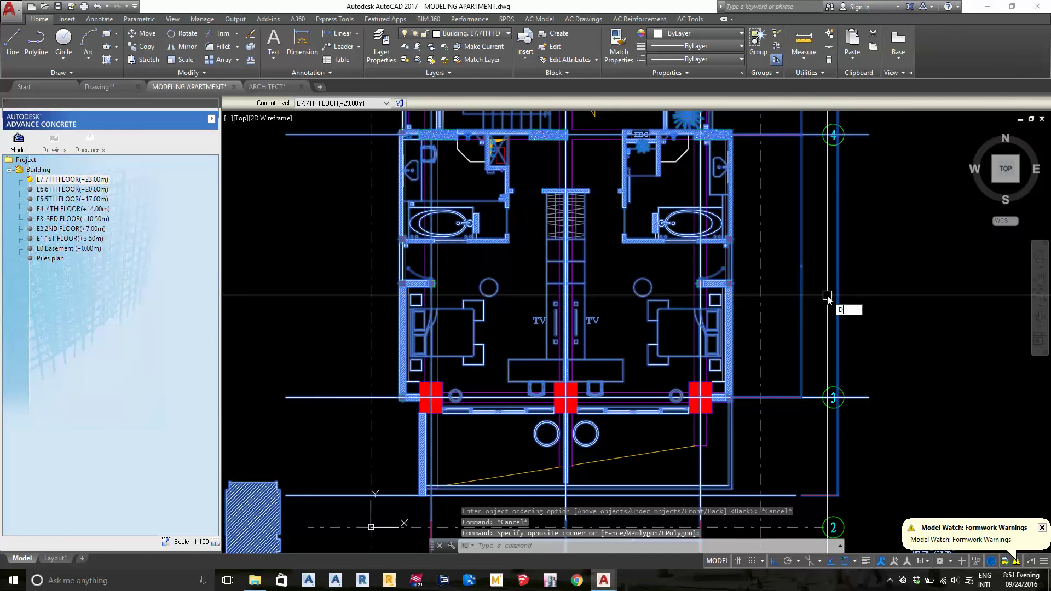
type("R")
key("Return")
key("Return")
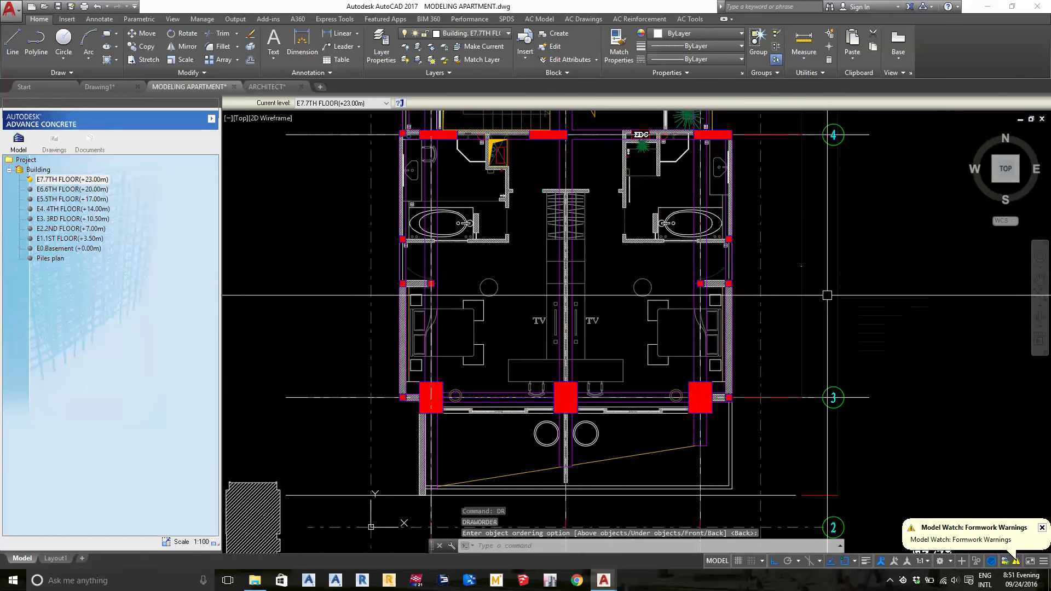
- Select the concrete element at the corner column, then clear the selection
scroll(747, 328, "up", 5)
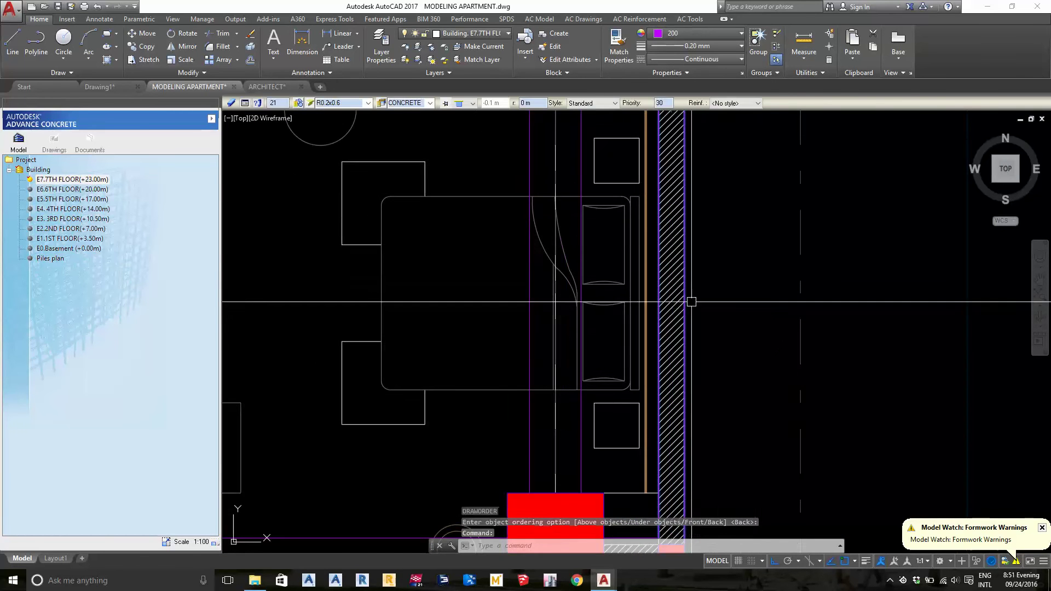
scroll(690, 308, "down", 5)
scroll(747, 345, "up", 5)
left_click(748, 342)
scroll(748, 343, "down", 5)
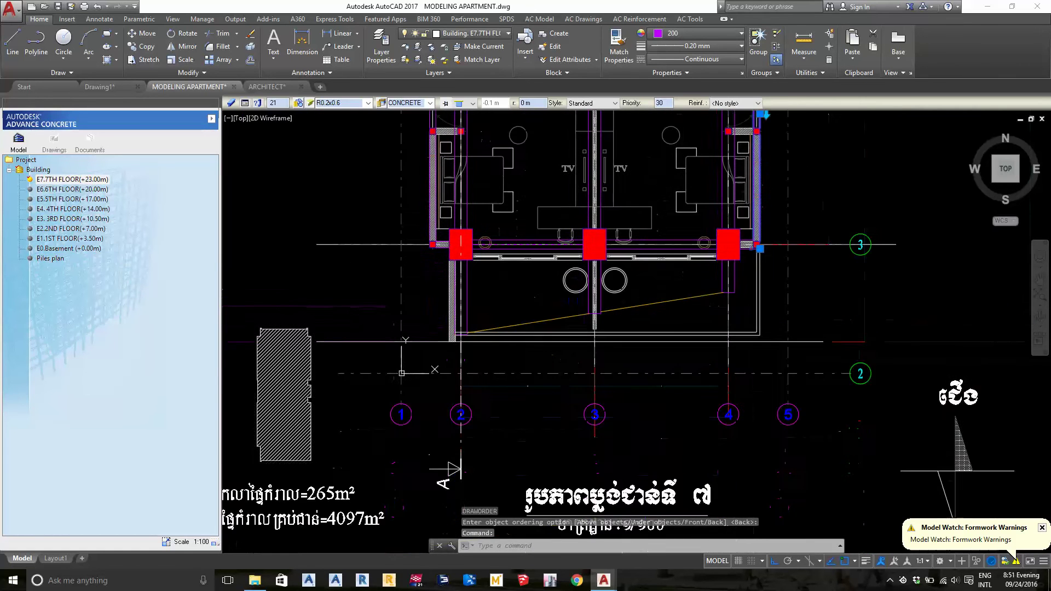
key("Escape")
scroll(770, 386, "up", 5)
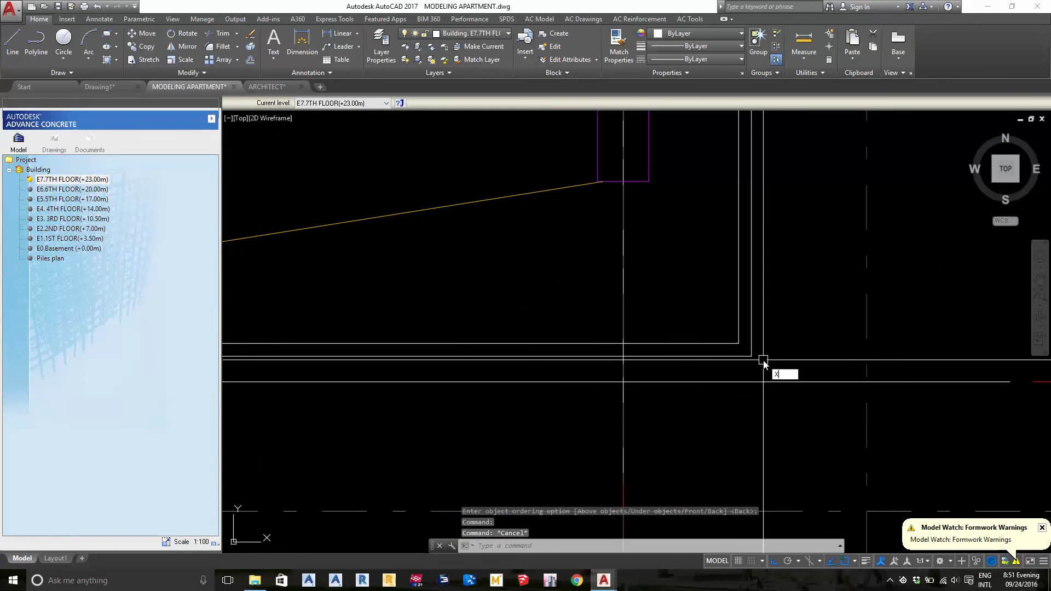
- Place a horizontal construction line along the balcony edge
type("L")
key("Return")
type("H")
left_click(760, 355)
key("Return")
- Extend the balcony edge lines to the horizontal construction line
type("ex")
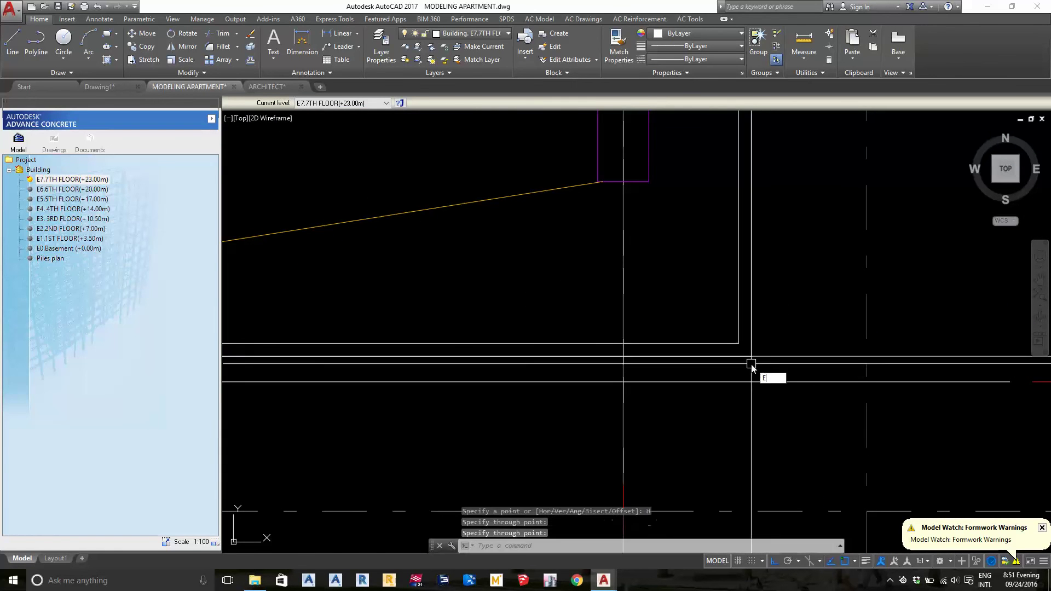
key("Return")
left_click(767, 355)
scroll(766, 345, "down", 2)
scroll(766, 328, "down", 3)
key("Return")
scroll(756, 345, "up", 3)
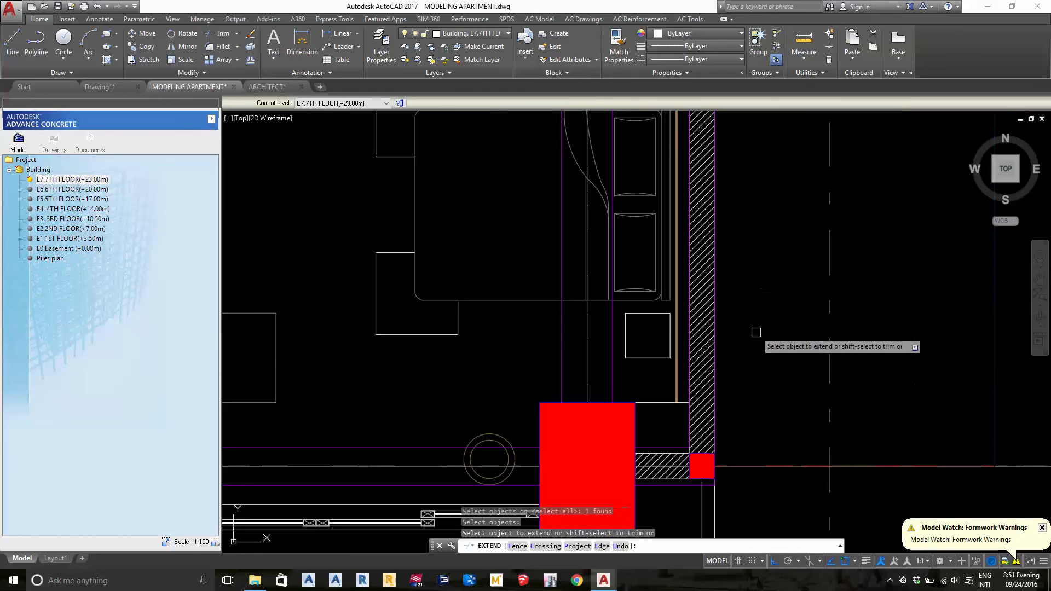
left_click_drag(756, 345, 707, 377)
scroll(741, 376, "down", 2)
key("Return")
scroll(745, 380, "up", 2)
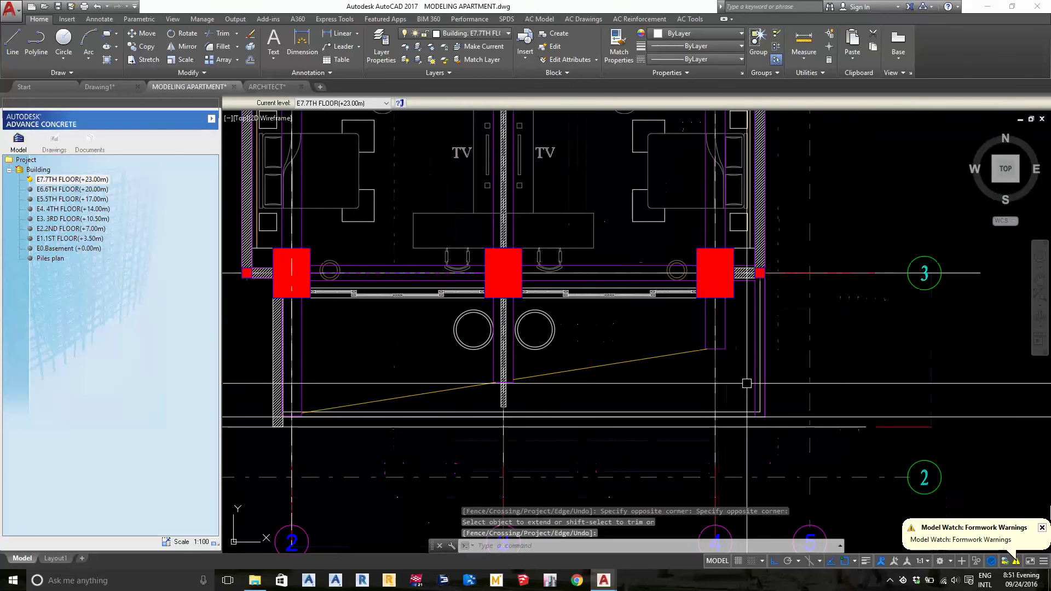
type("EX")
- Extend the vertical balcony edge lines to the horizontal line and remove the leftover helper line
key("Return")
left_click_drag(755, 405, 734, 424)
key("Return")
left_click(740, 355)
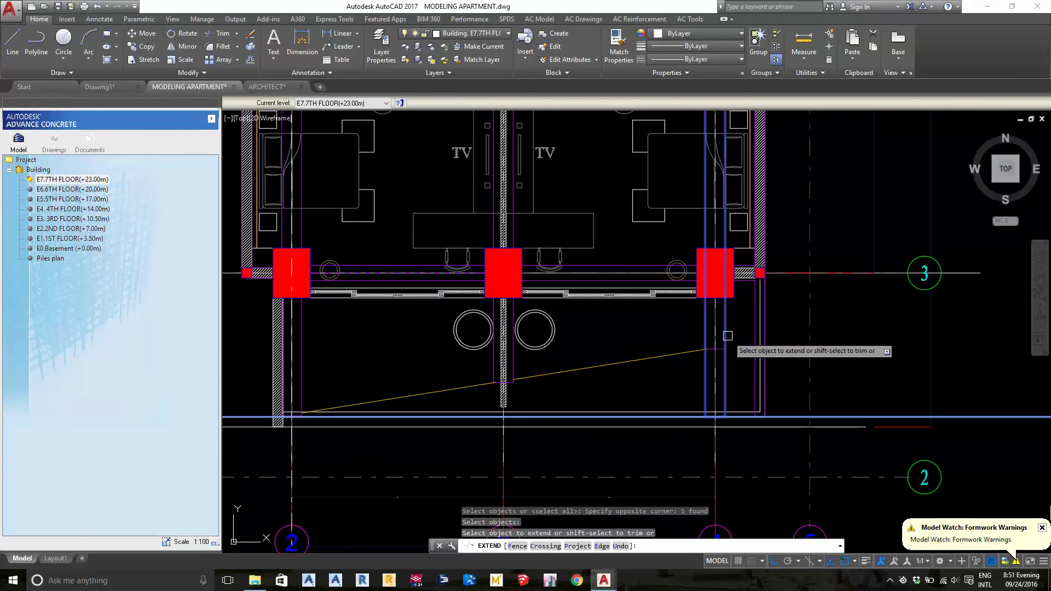
left_click(728, 336)
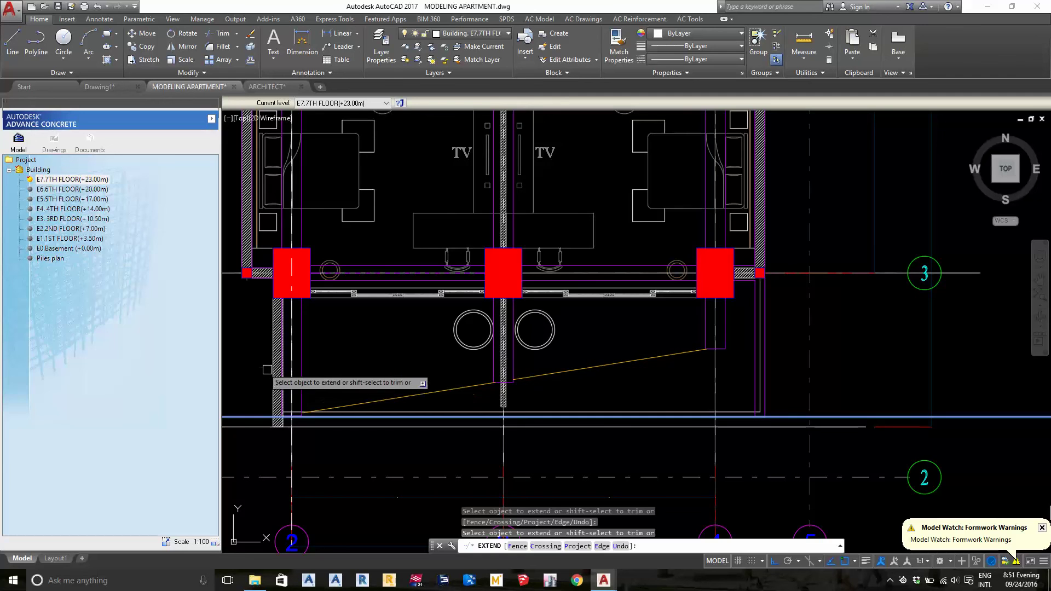
key("Escape")
scroll(660, 402, "down", 5)
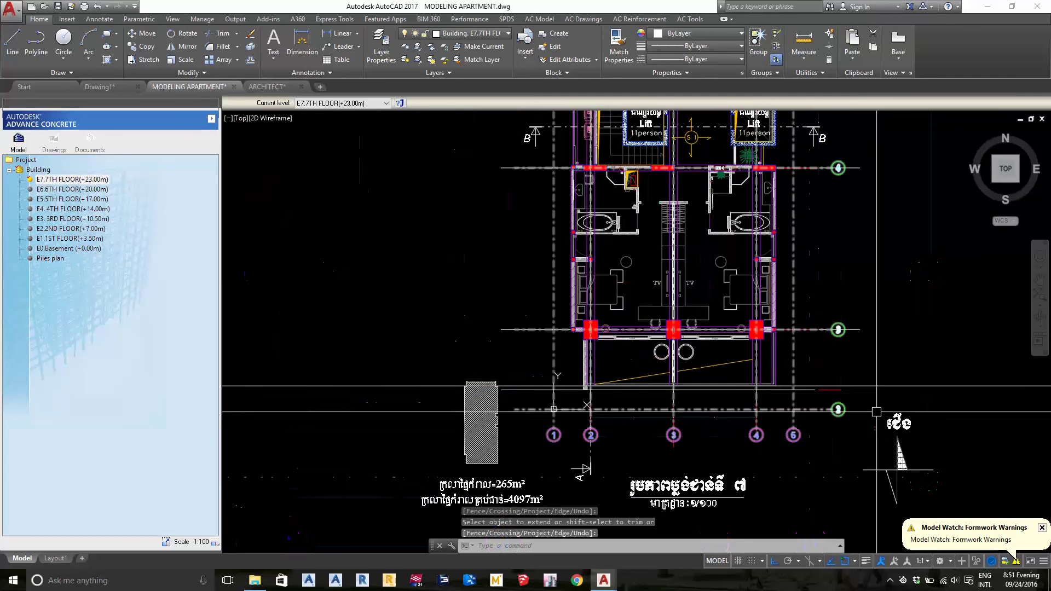
scroll(660, 403, "up", 3)
- Start a concrete beam at the balcony edge start point
scroll(660, 403, "up", 4)
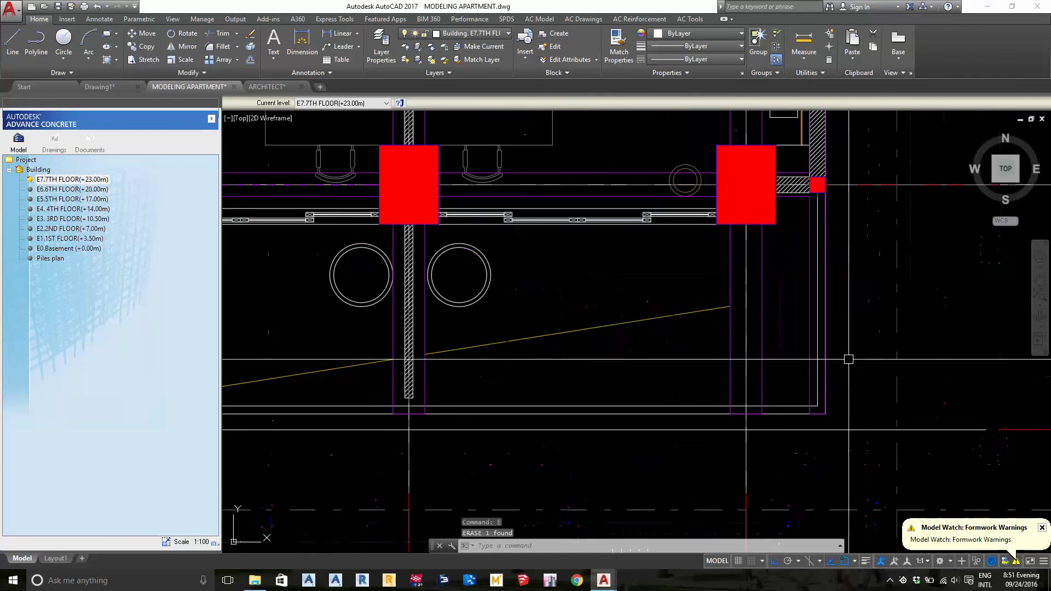
left_click(540, 19)
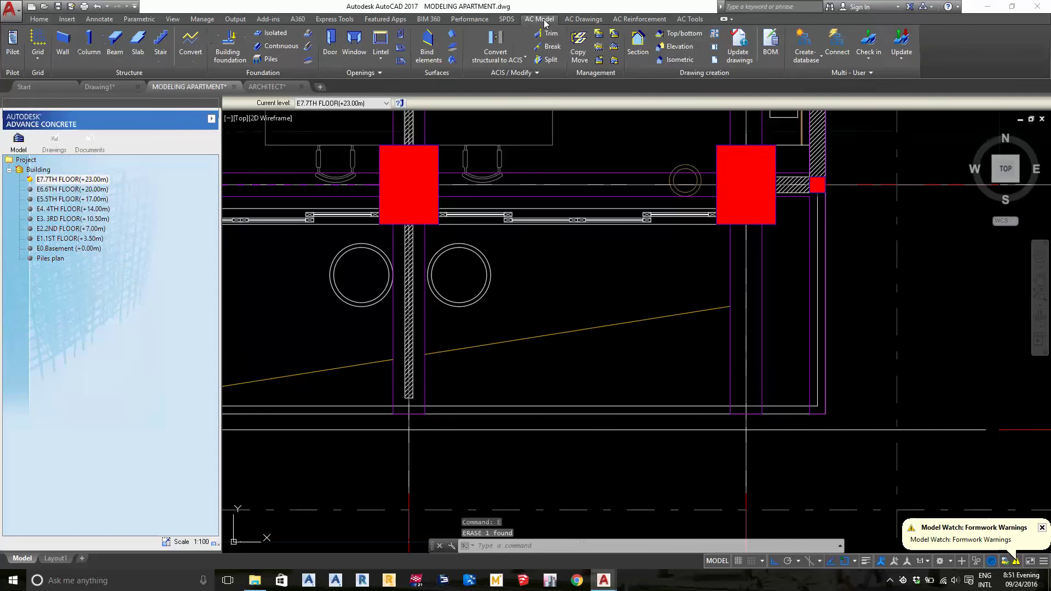
left_click(115, 48)
scroll(843, 405, "up", 3)
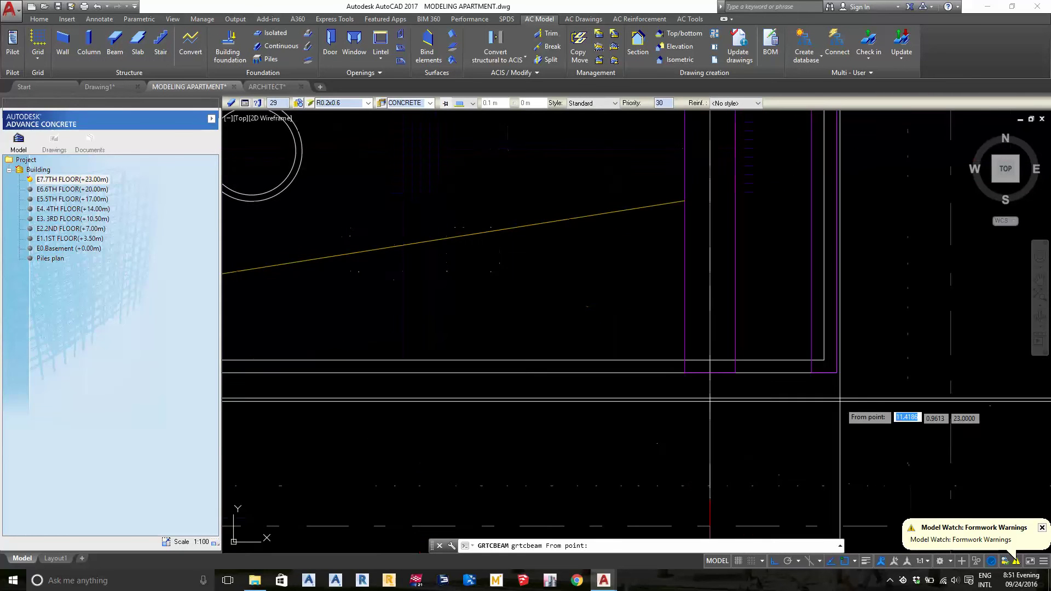
left_click(837, 373)
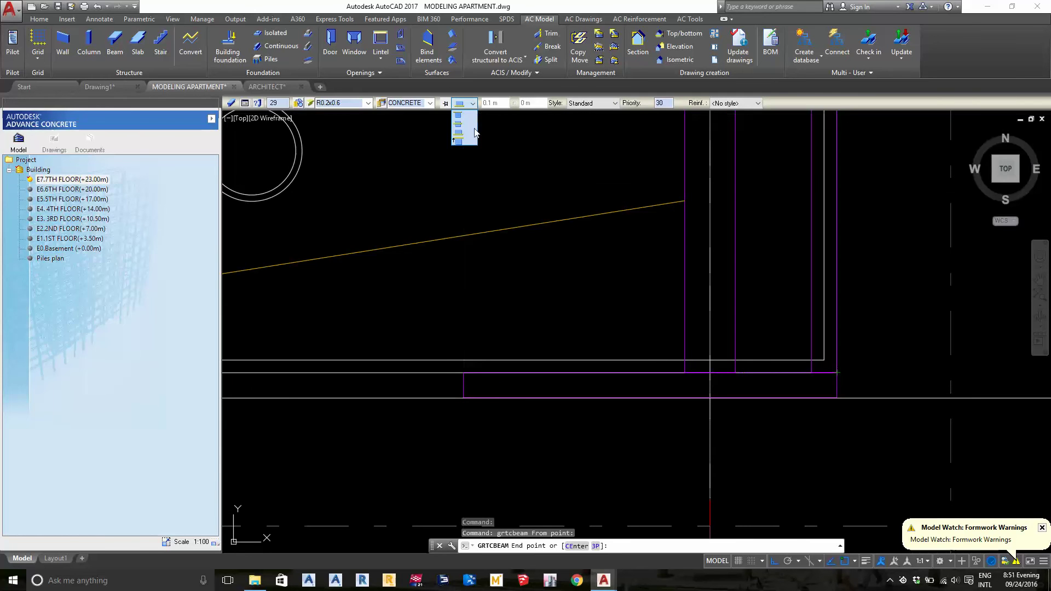
- Set the beam offset to -0.1 m and end the beam at the hatched column
left_click(459, 124)
scroll(503, 344, "down", 3)
scroll(704, 399, "up", 5)
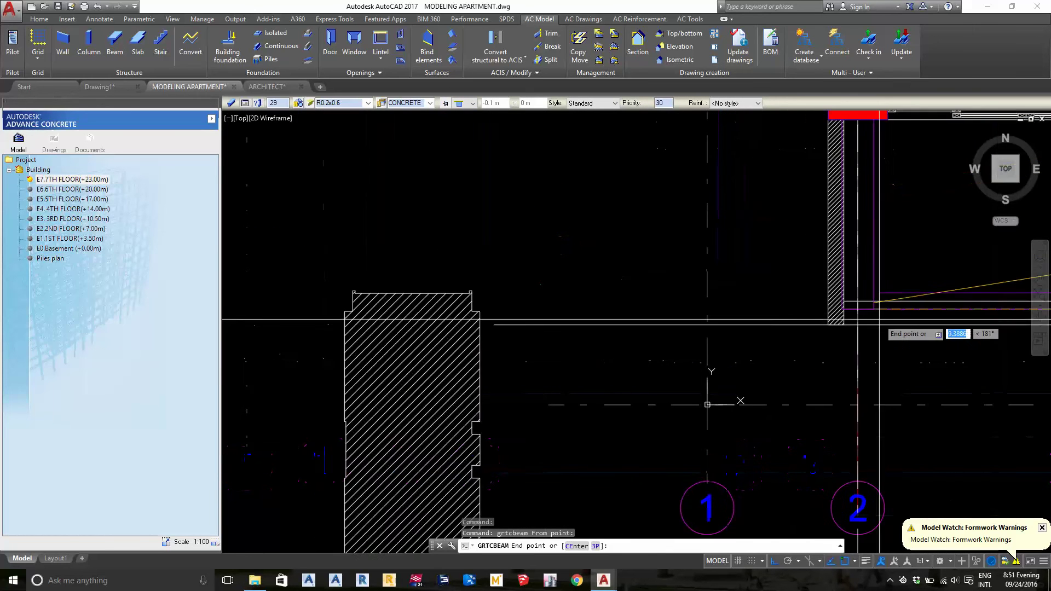
scroll(797, 294, "down", 3)
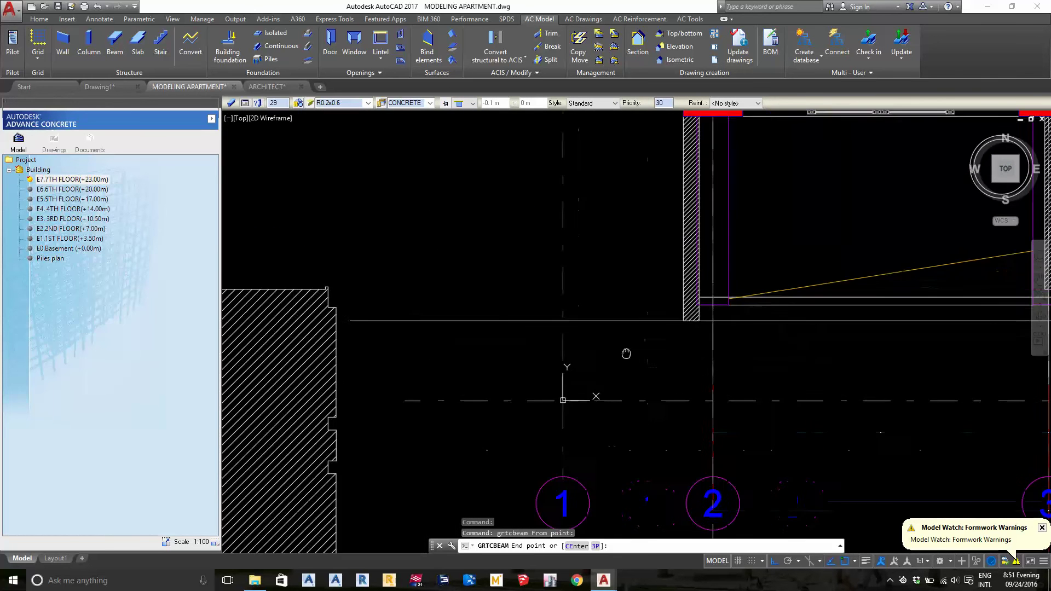
scroll(630, 327, "up", 3)
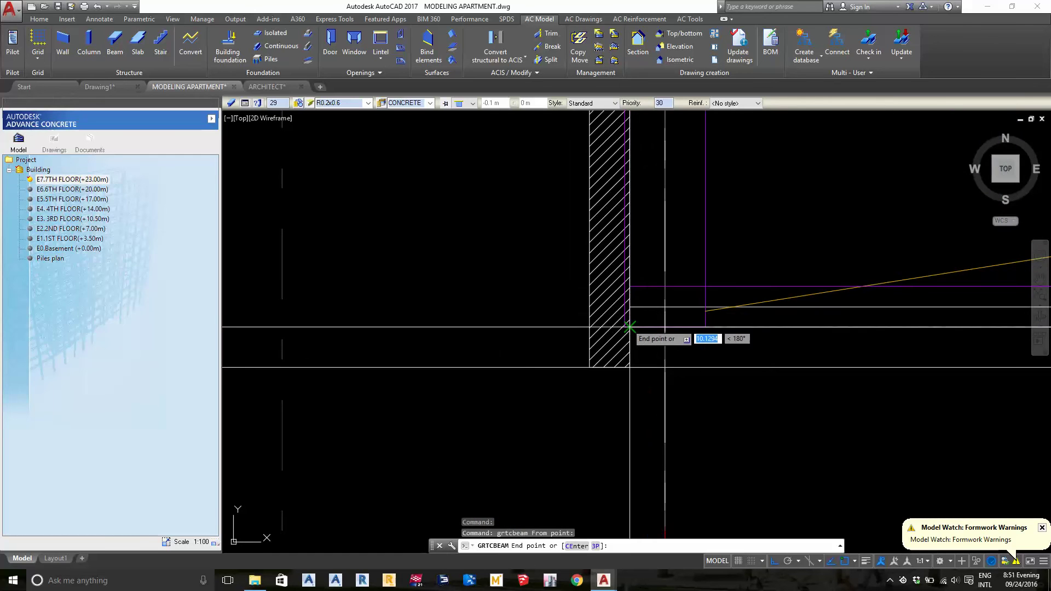
scroll(630, 327, "down", 4)
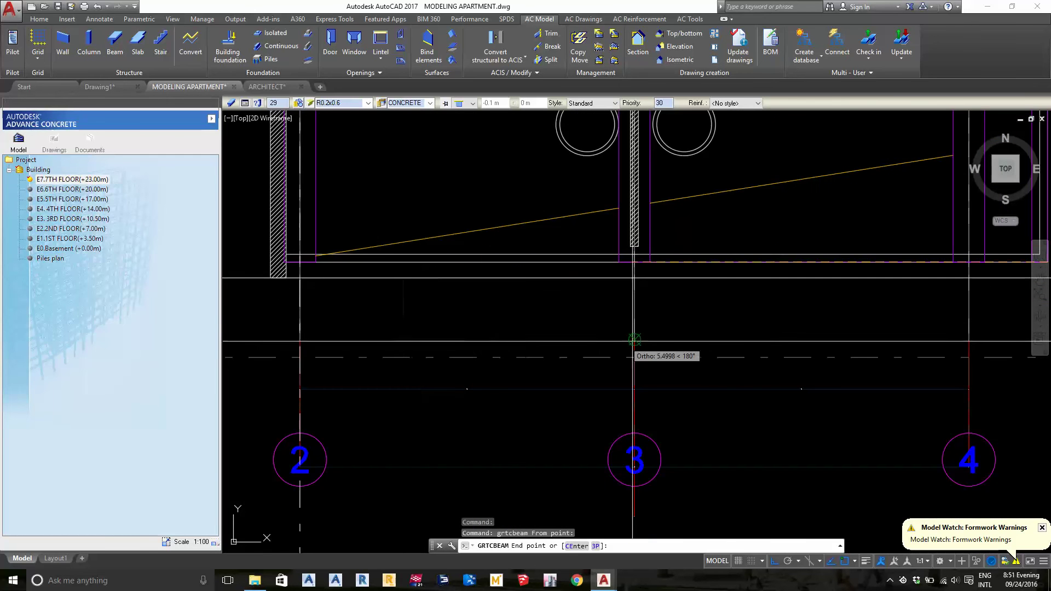
middle_click_drag(634, 340, 289, 353)
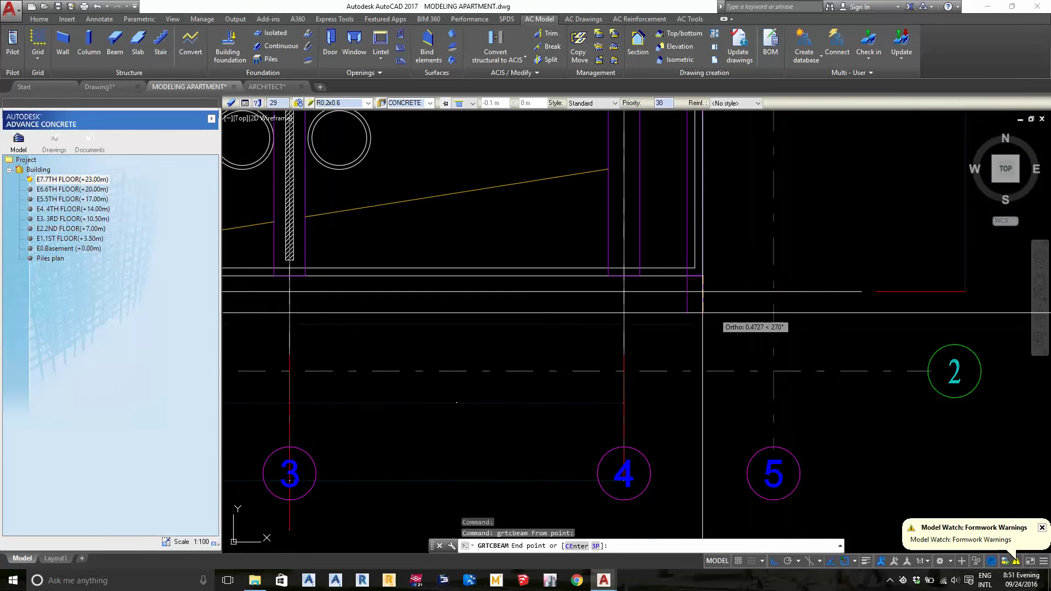
middle_click_drag(702, 313, 889, 301)
scroll(718, 305, "down", 3)
scroll(628, 344, "up", 6)
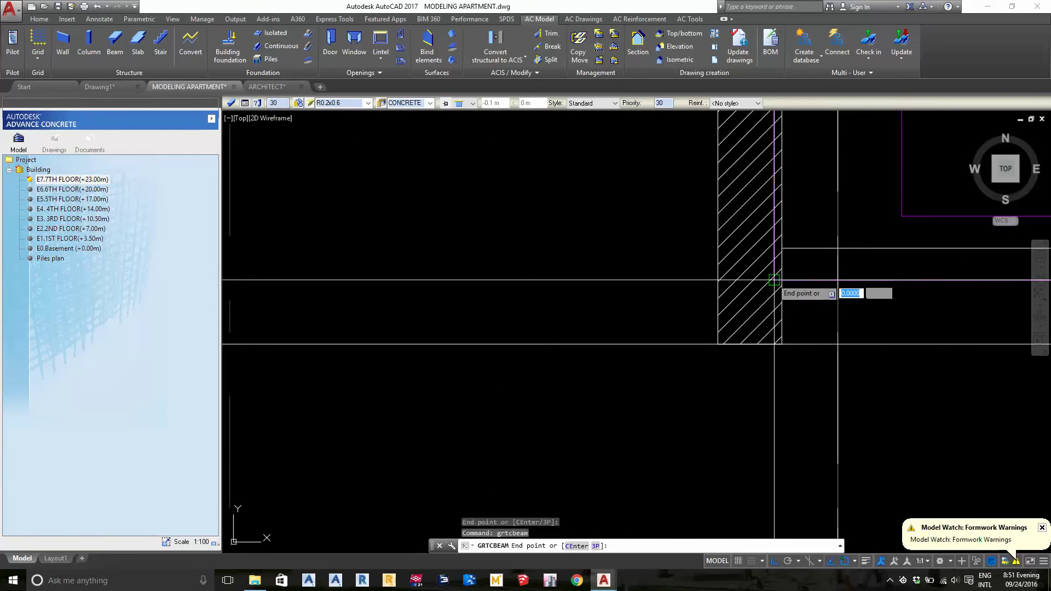
left_click(774, 280)
scroll(766, 296, "down", 5)
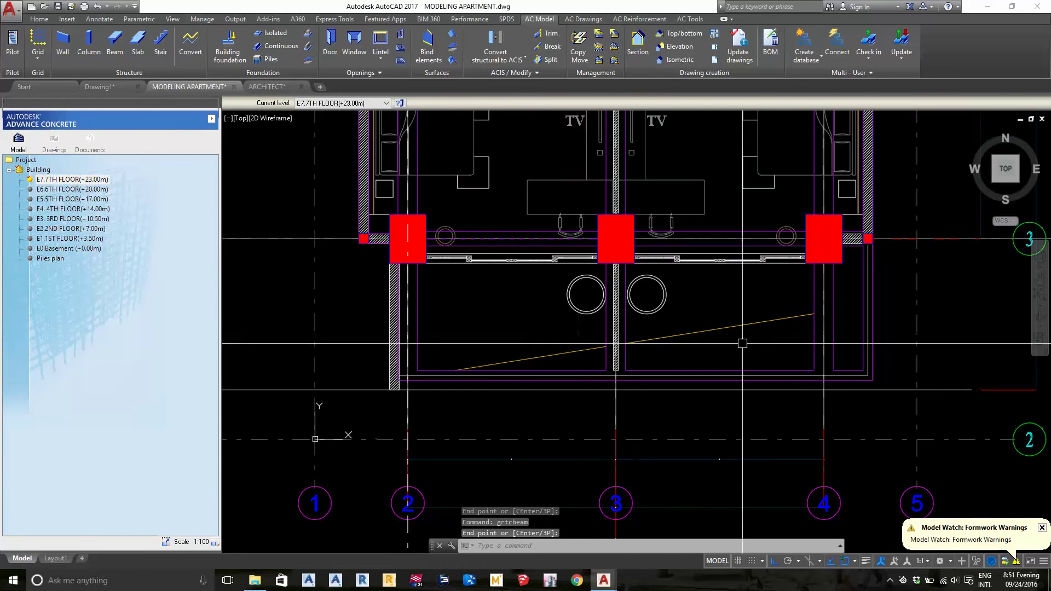
- Stretch the new balcony beam's corner to the red column edge
left_click(742, 343)
scroll(832, 301, "up", 3)
scroll(782, 360, "down", 4)
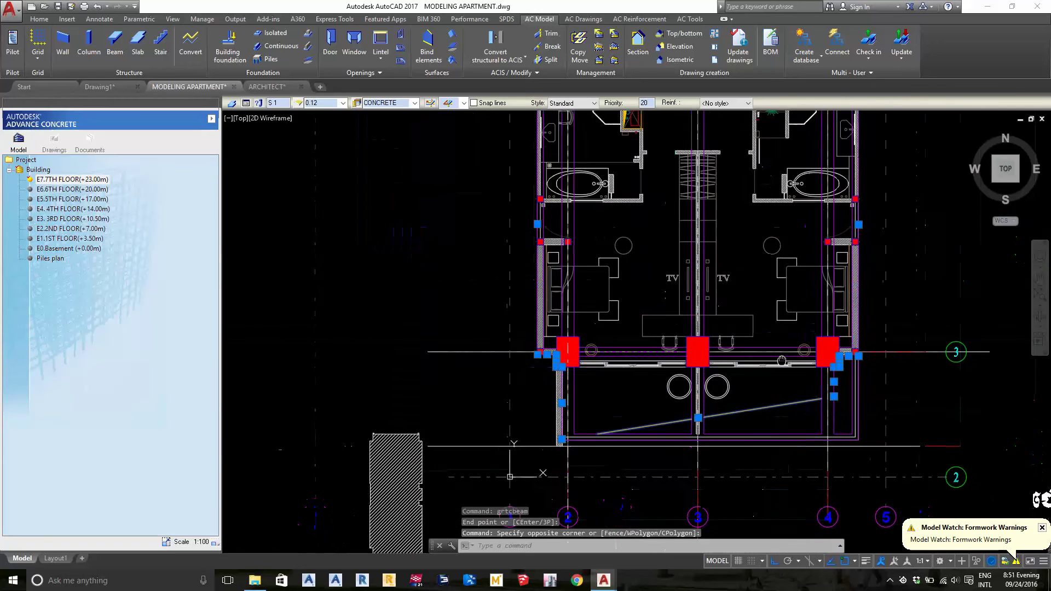
middle_click_drag(782, 360, 782, 438)
scroll(779, 362, "up", 2)
scroll(779, 362, "up", 3)
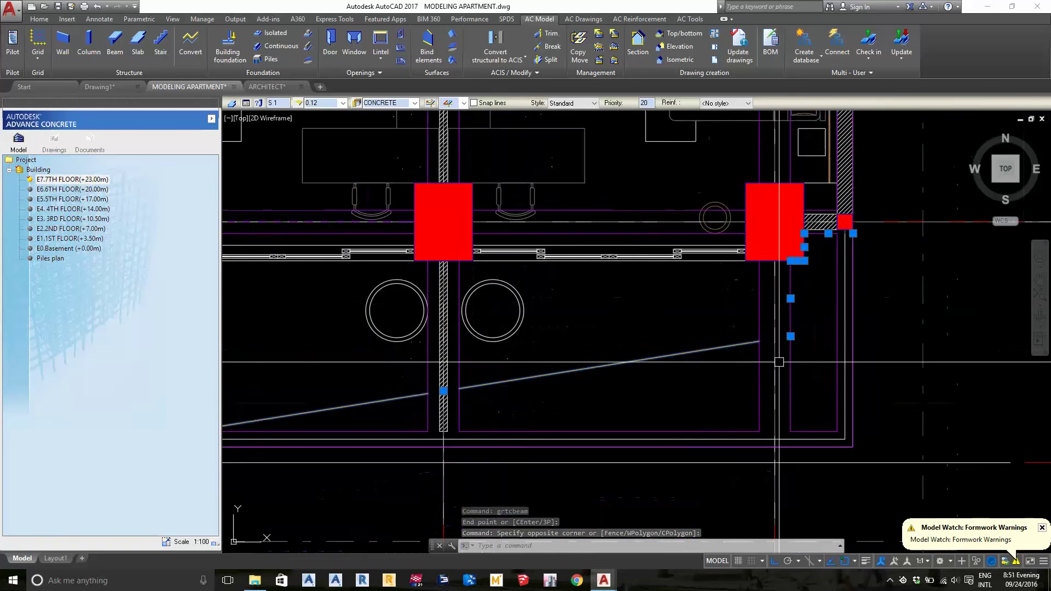
scroll(779, 361, "up", 2)
left_click(795, 318)
middle_click_drag(890, 492, 902, 440)
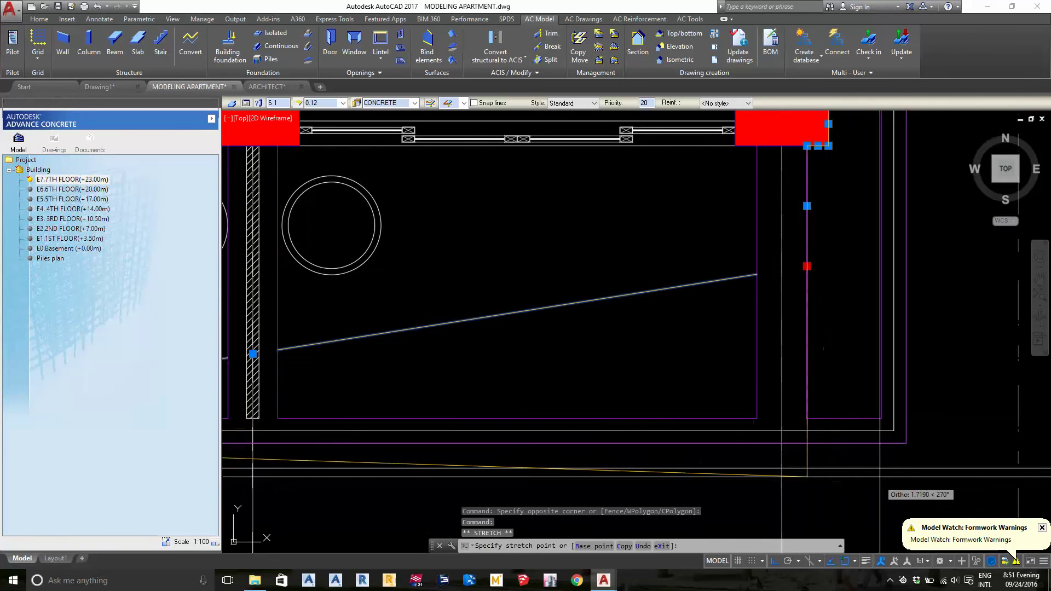
middle_click_drag(764, 121, 756, 301)
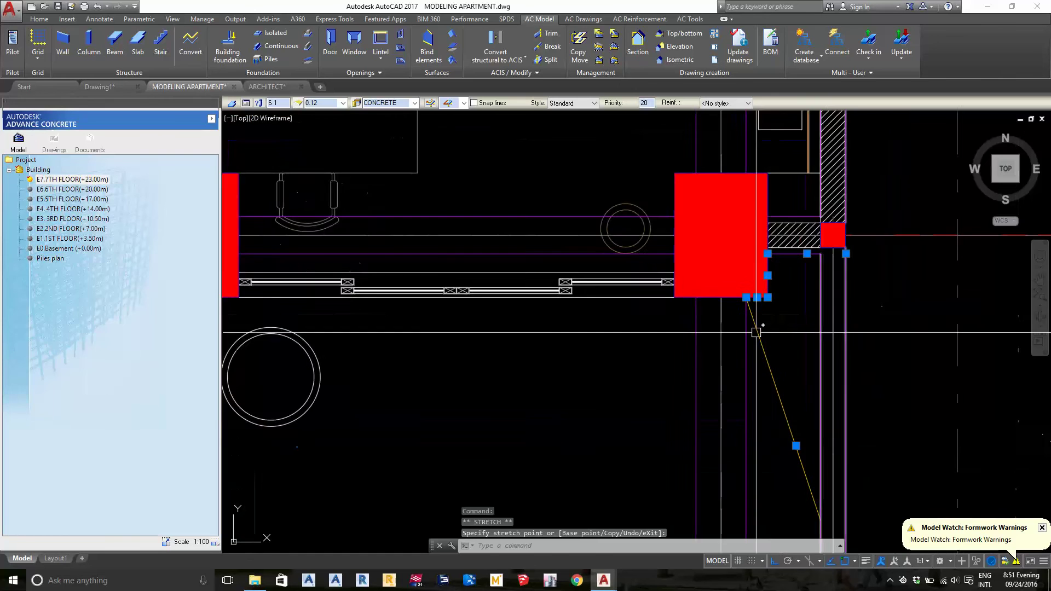
scroll(763, 322, "up", 2)
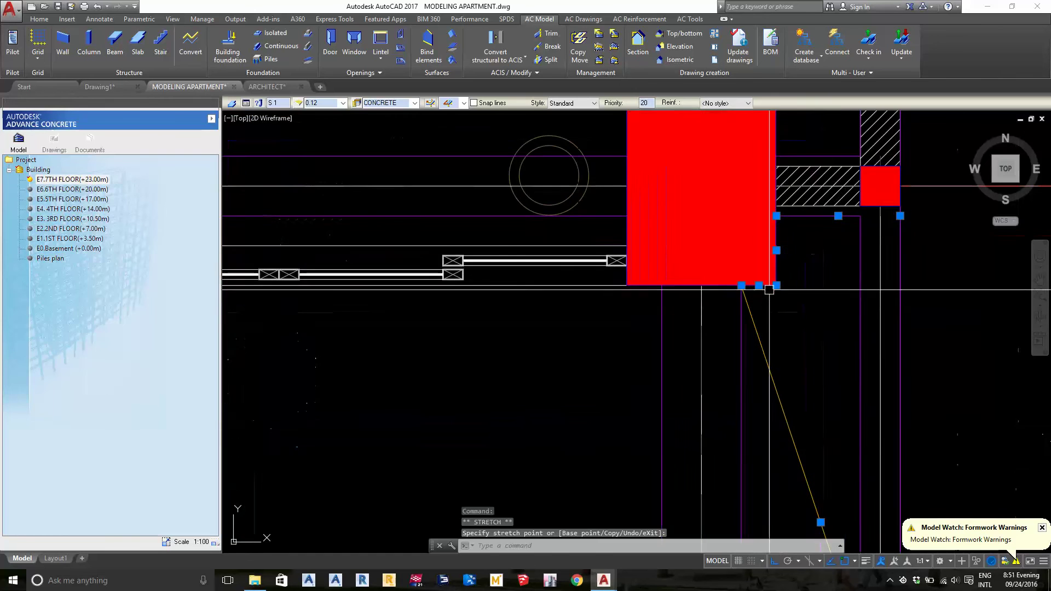
left_click(782, 245)
- Stretch the slab corner onto the column edge, then cancel the second unfinished stretch
key("Escape")
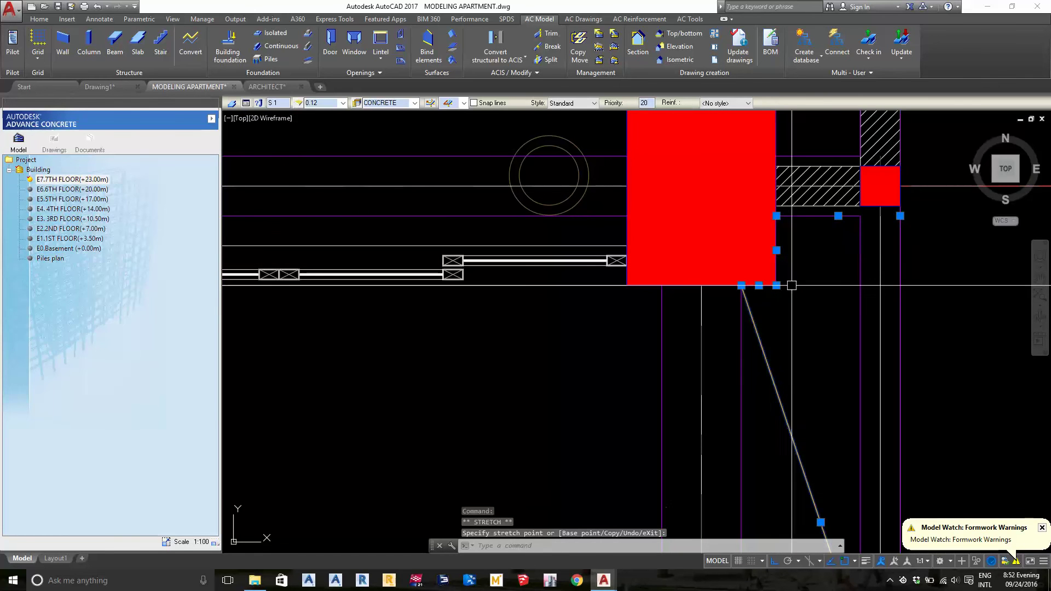
left_click(776, 285)
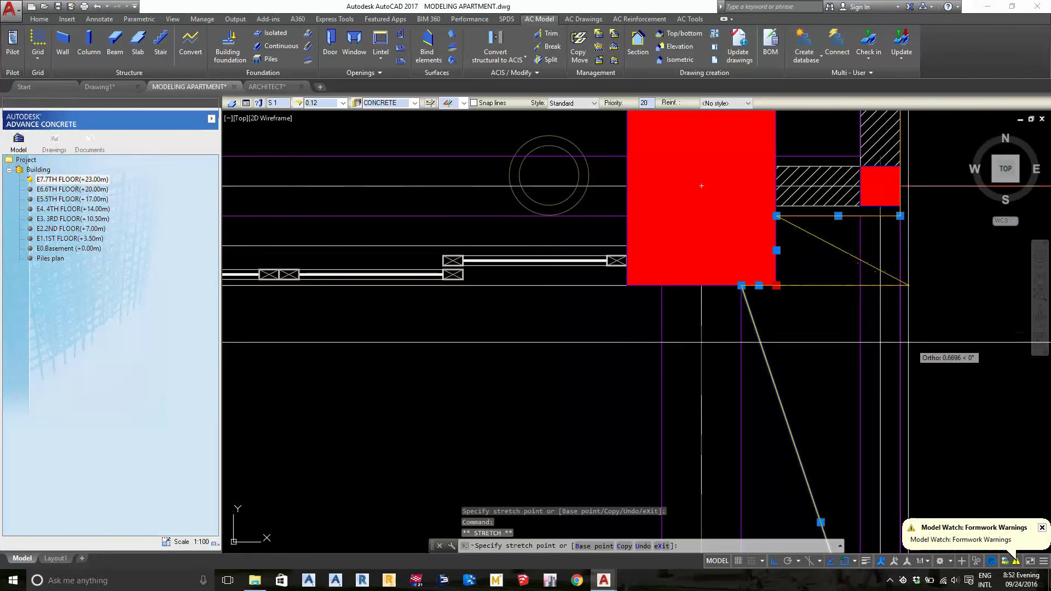
left_click(765, 327)
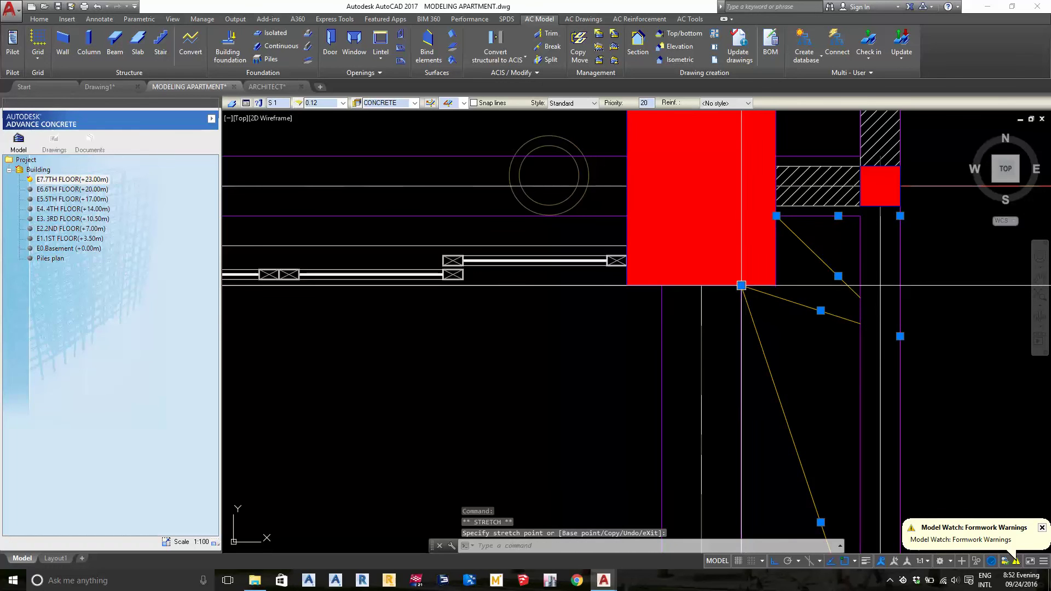
left_click(742, 286)
middle_click_drag(847, 312, 834, 359)
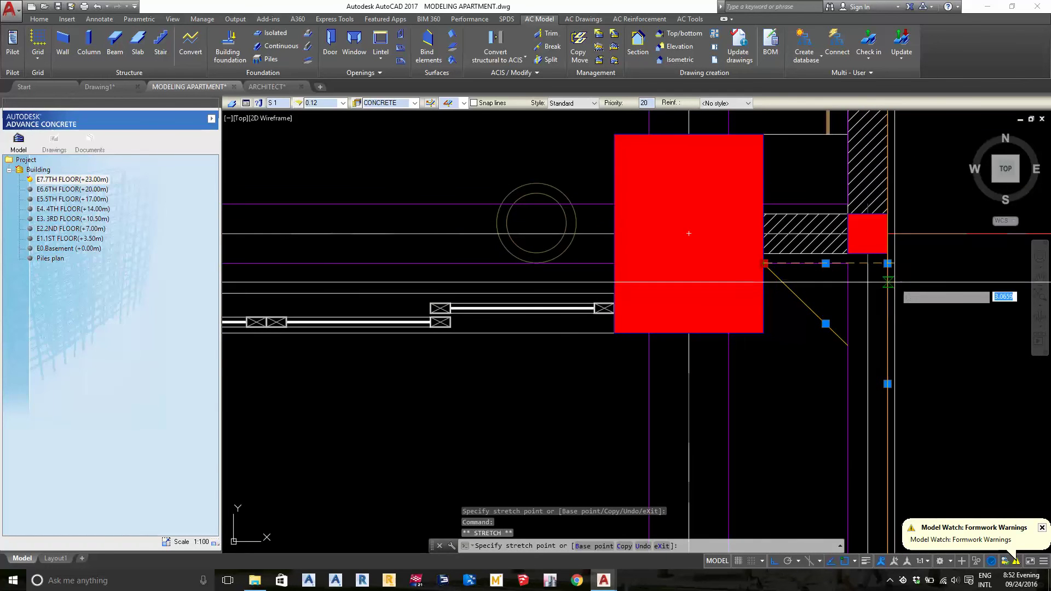
scroll(873, 291, "down", 4)
scroll(873, 291, "down", 2)
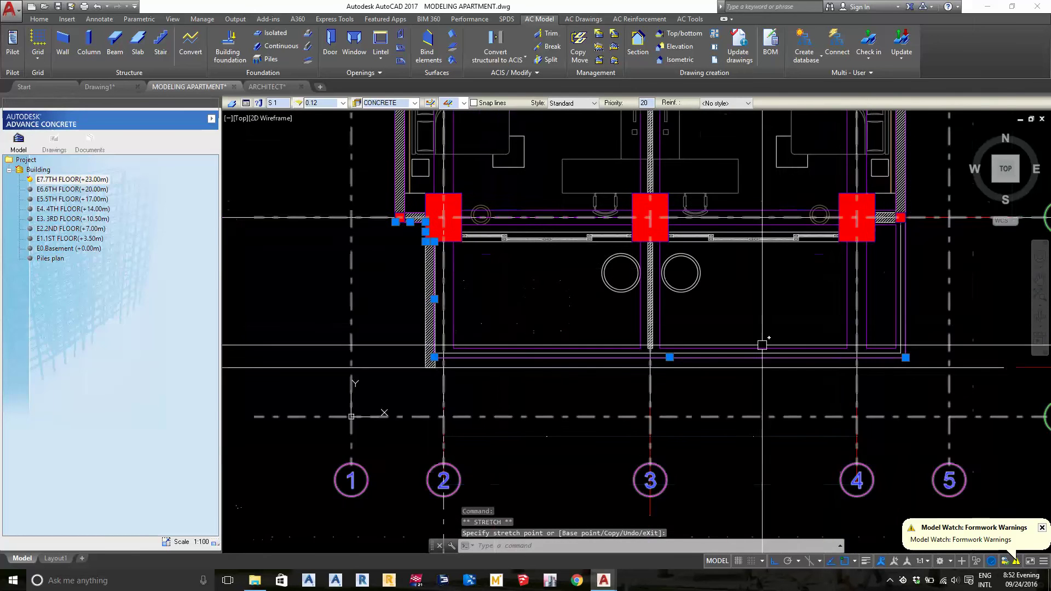
mouse_move(600, 337)
middle_mouse_down()
mouse_move(645, 412)
mouse_move(653, 453)
middle_mouse_up()
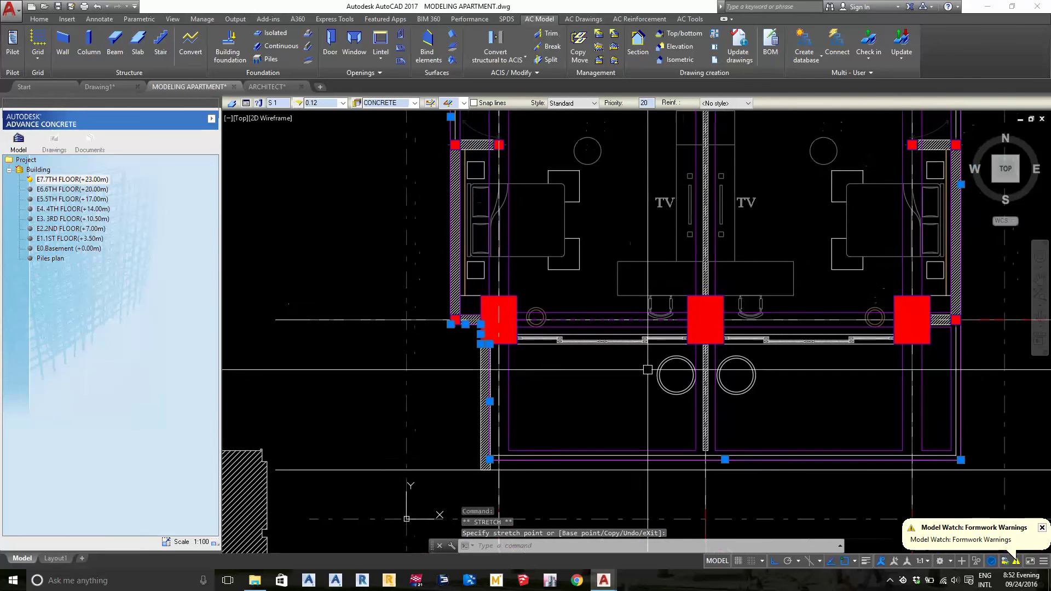
middle_click_drag(682, 384, 734, 382)
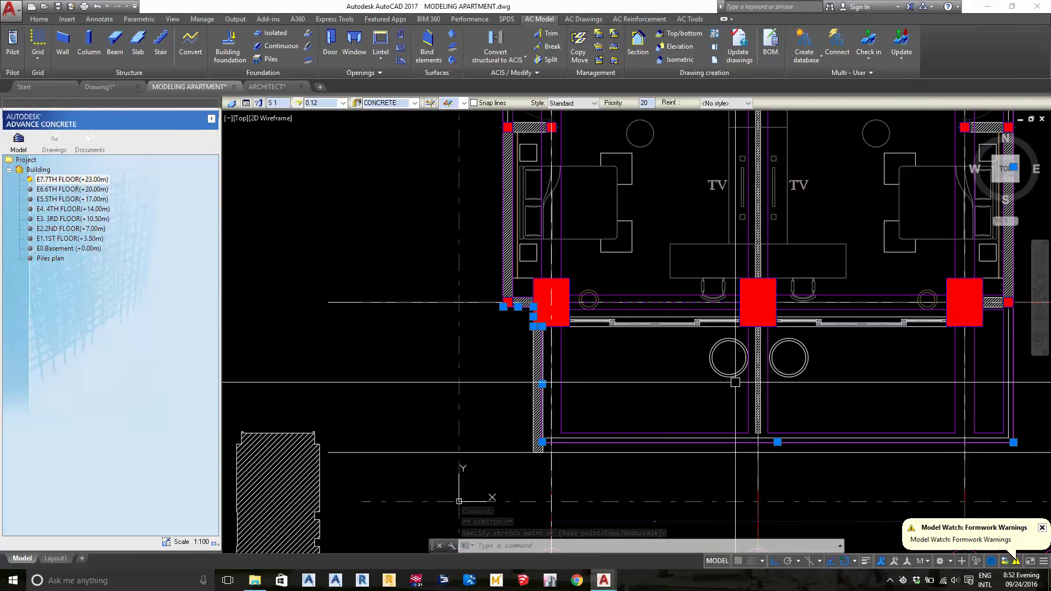
key("Escape")
key("Escape")
scroll(614, 340, "up", 1)
scroll(580, 307, "up", 1)
scroll(547, 279, "up", 1)
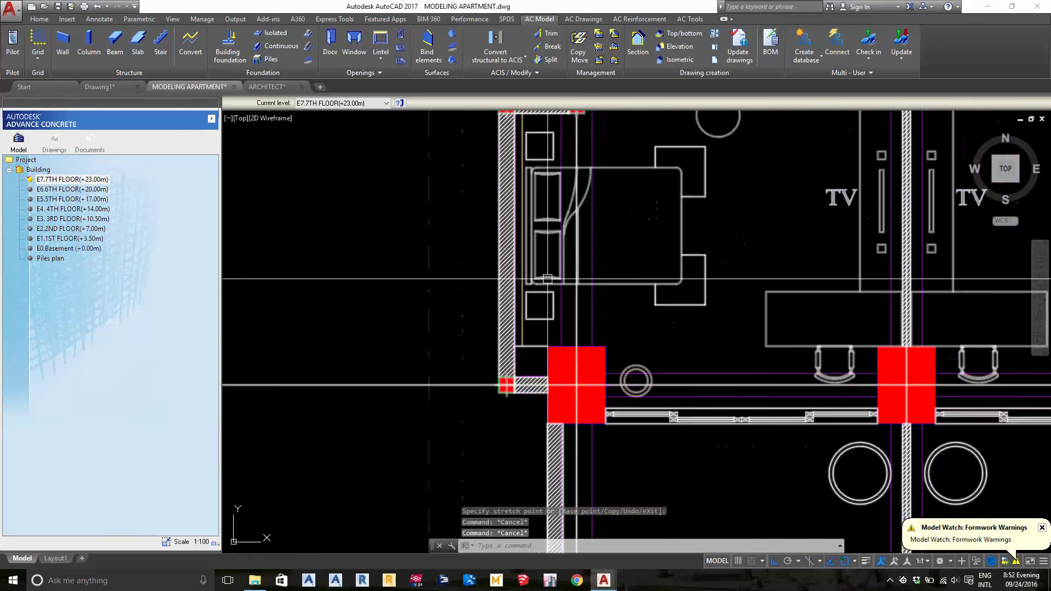
scroll(547, 278, "down", 3)
scroll(580, 258, "up", 3)
scroll(416, 224, "down", 3)
scroll(653, 294, "up", 3)
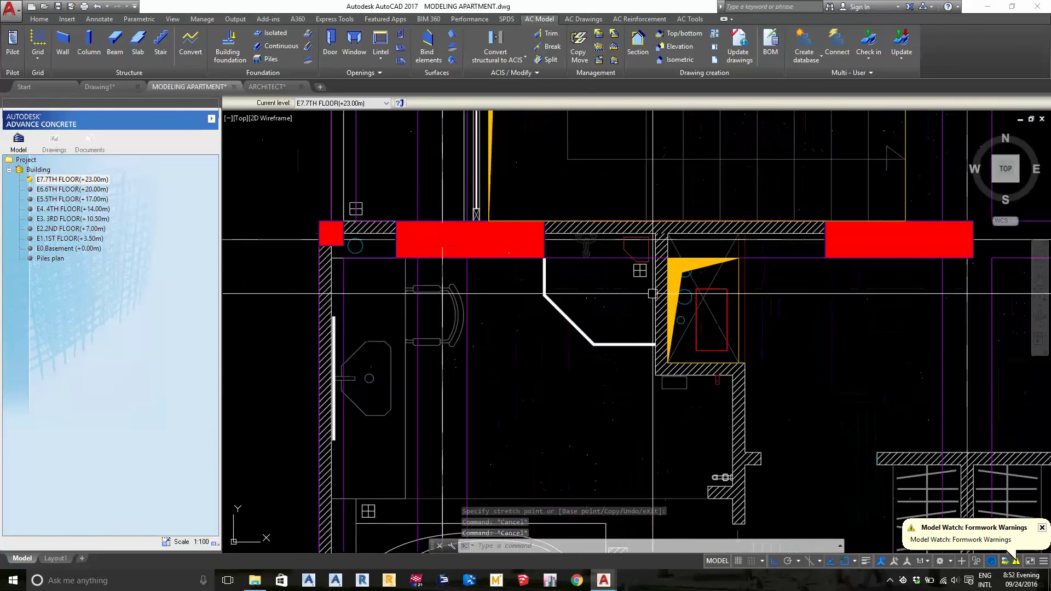
scroll(652, 294, "down", 2)
mouse_move(579, 289)
middle_mouse_down()
mouse_move(580, 385)
mouse_move(601, 479)
middle_mouse_up()
middle_click_drag(580, 328, 593, 478)
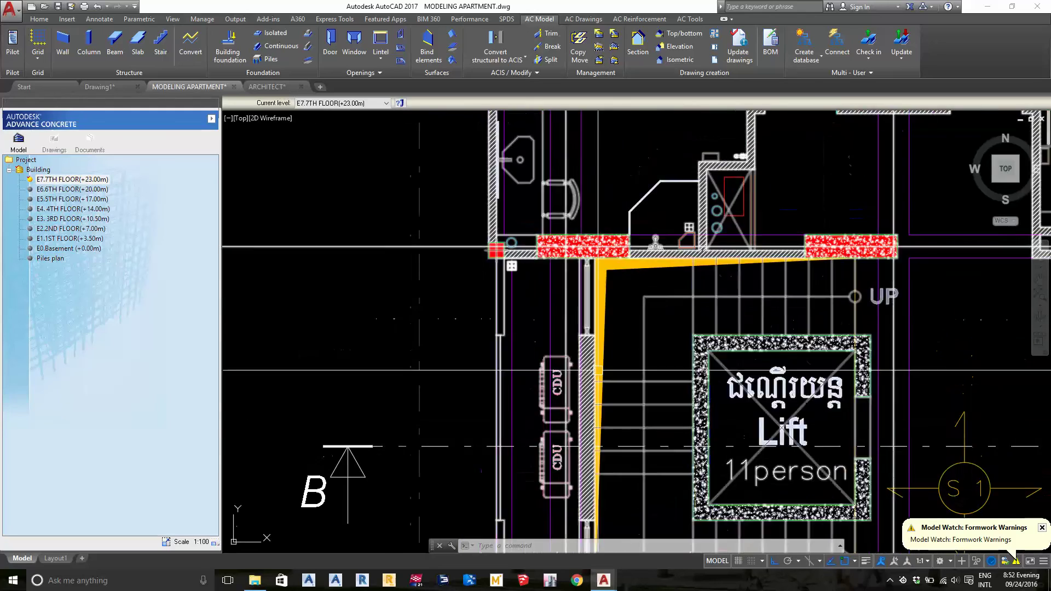
middle_click_drag(598, 371, 596, 481)
middle_click_drag(586, 307, 594, 482)
middle_click_drag(583, 274, 591, 471)
middle_click_drag(580, 247, 585, 350)
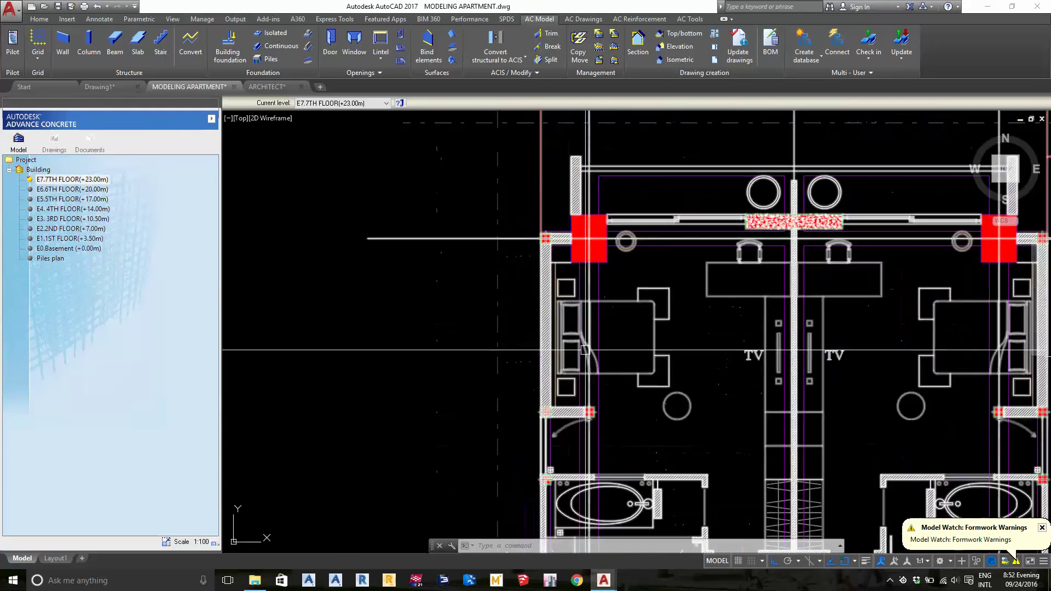
scroll(584, 350, "up", 2)
scroll(585, 349, "down", 3)
mouse_move(931, 471)
middle_mouse_down()
mouse_move(898, 362)
mouse_move(887, 361)
middle_mouse_up()
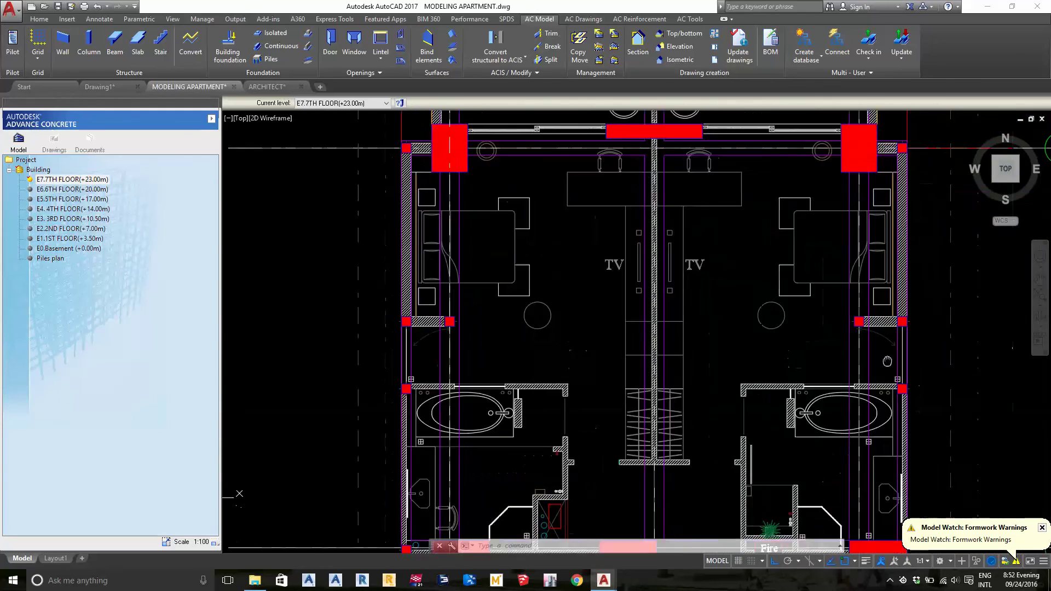
scroll(887, 361, "down", 2)
middle_click_drag(685, 332, 733, 376)
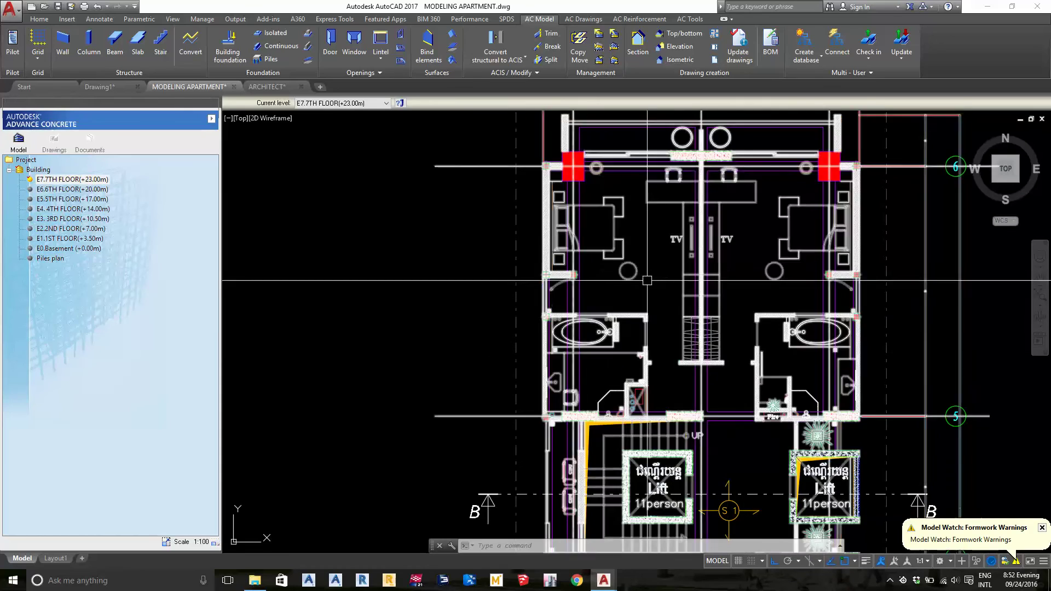
middle_click_drag(757, 350, 796, 195)
middle_click_drag(788, 350, 778, 251)
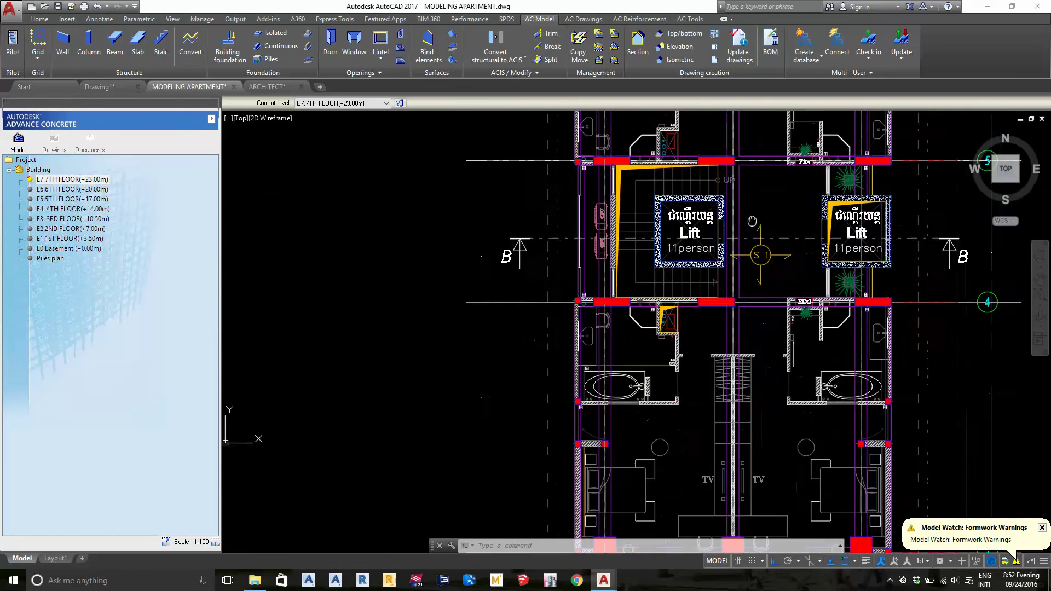
mouse_move(685, 438)
middle_mouse_down()
mouse_move(679, 321)
mouse_move(684, 481)
middle_mouse_up()
scroll(704, 269, "down", 4)
- Erase the architectural underlay xref from the seventh-floor plan
left_click(703, 263)
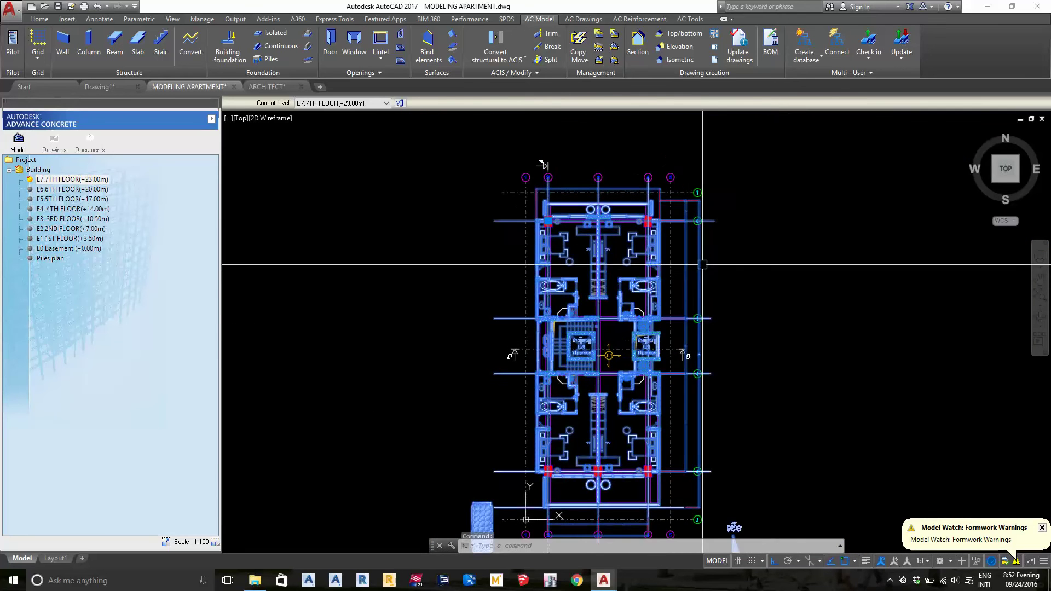
type("E")
key("Return")
scroll(714, 349, "up", 4)
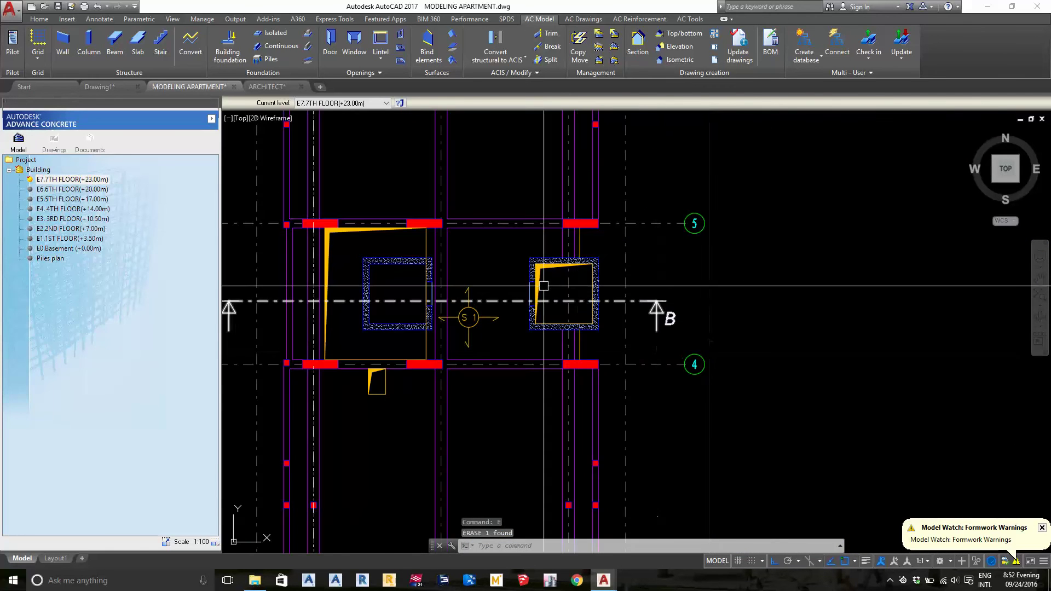
scroll(615, 310, "up", 2)
- Cancel the accidental stretch of slab S1 and save MODELING APARTMENT.dwg
left_click(538, 314)
left_click(538, 314)
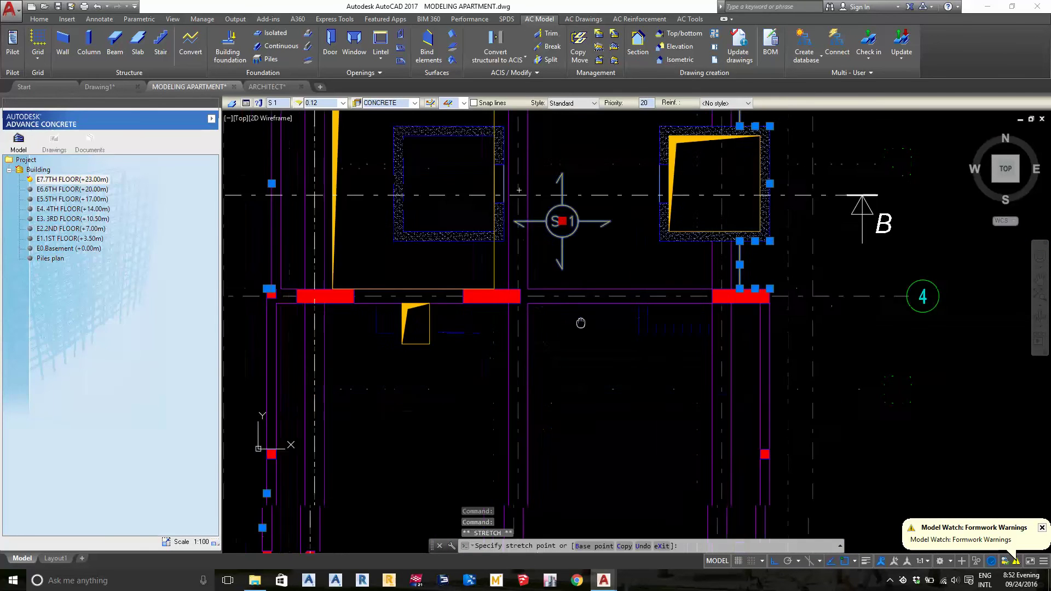
middle_click_drag(535, 531, 575, 306)
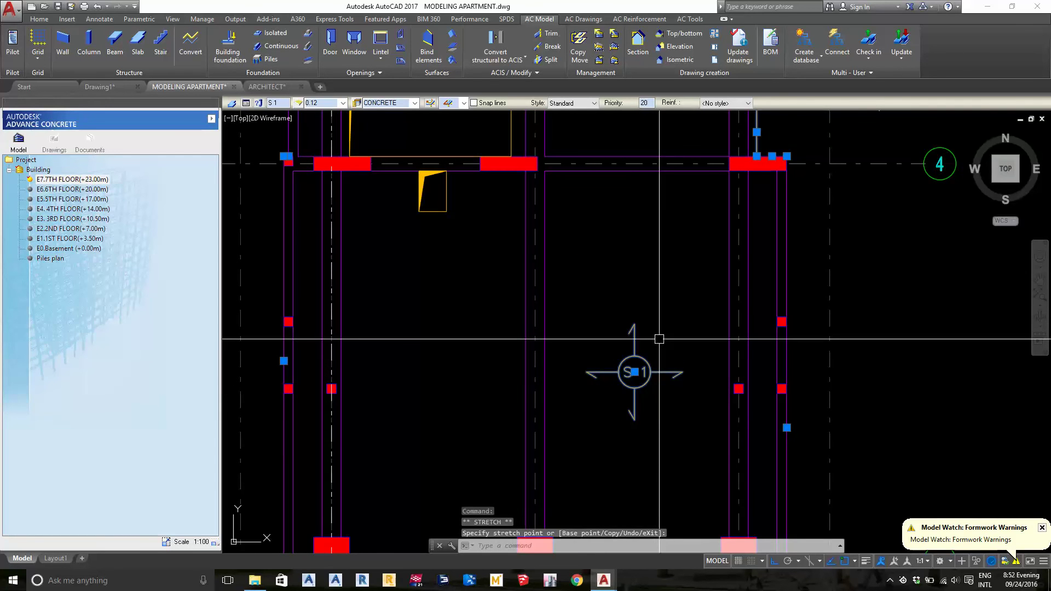
key("Escape")
key("Escape")
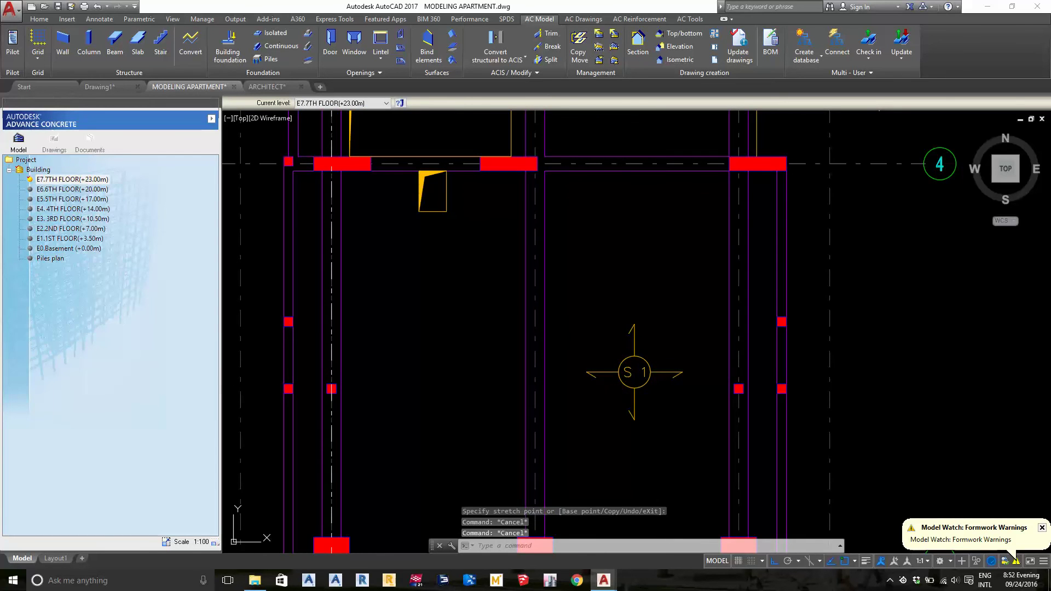
key("ctrl+s")
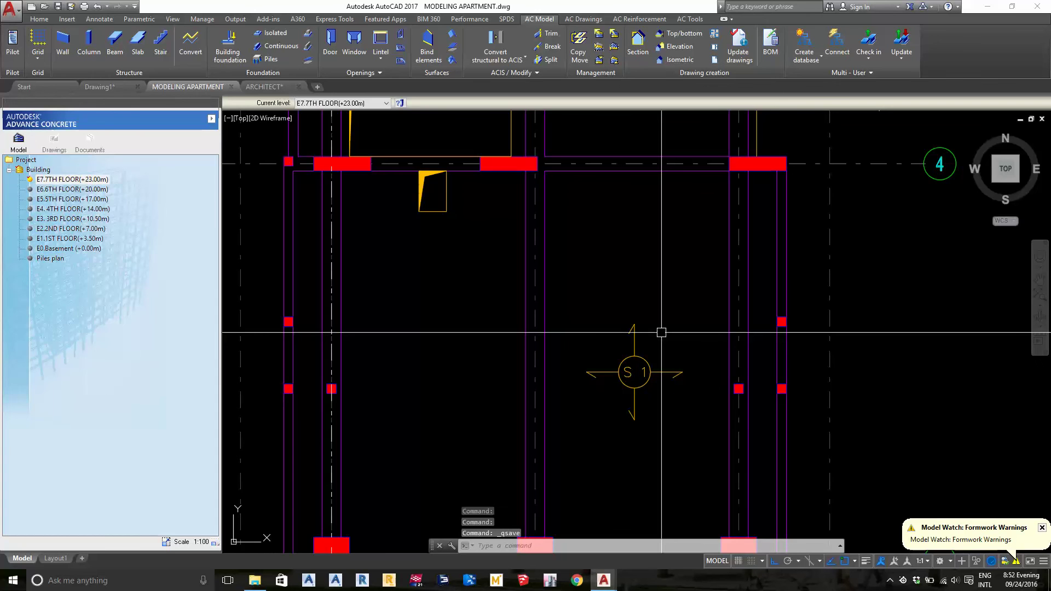
- Check the level labels (Roof, E 15, E 14) in ARCHITECT, then return to MODELING APARTMENT
key("ctrl+Tab")
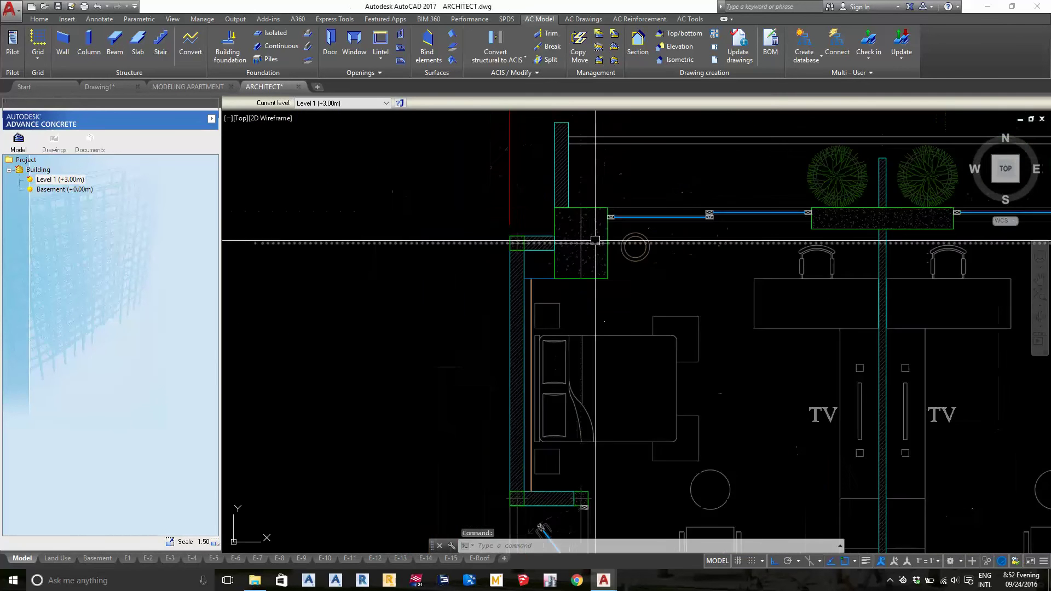
scroll(595, 240, "down", 10)
scroll(666, 436, "up", 5)
scroll(630, 356, "up", 5)
scroll(582, 272, "up", 5)
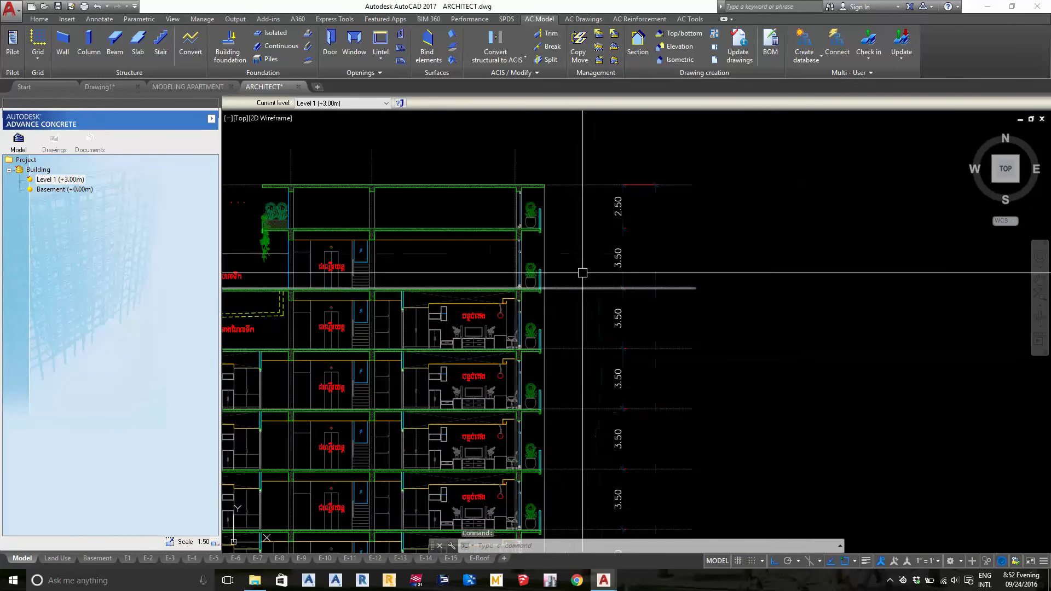
middle_click_drag(582, 272, 821, 395)
scroll(504, 310, "up", 3)
middle_click_drag(504, 310, 708, 246)
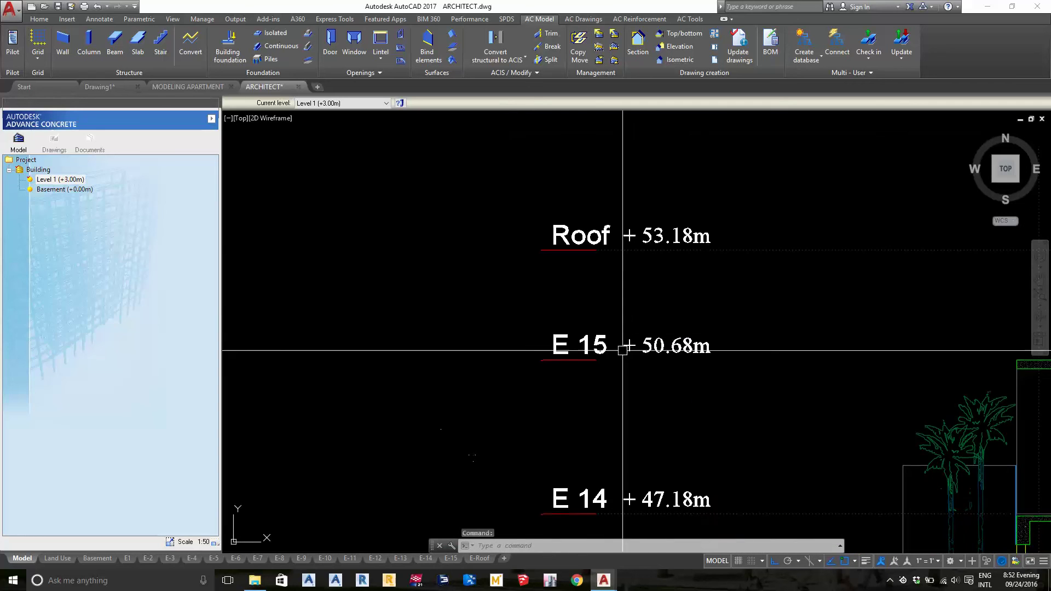
left_click(186, 87)
scroll(565, 291, "down", 4)
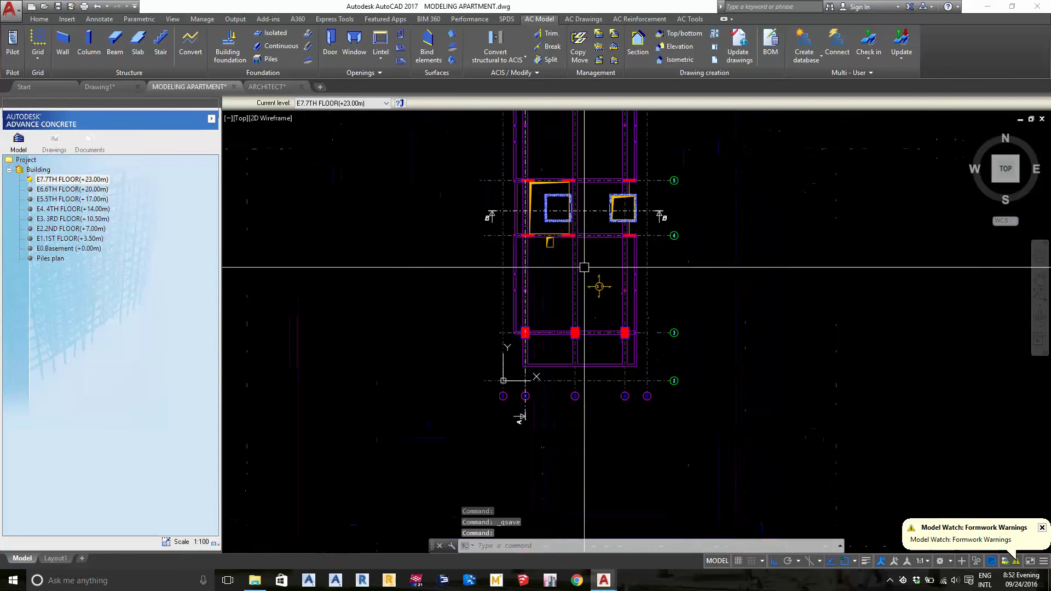
scroll(613, 356, "down", 2)
scroll(618, 268, "up", 4)
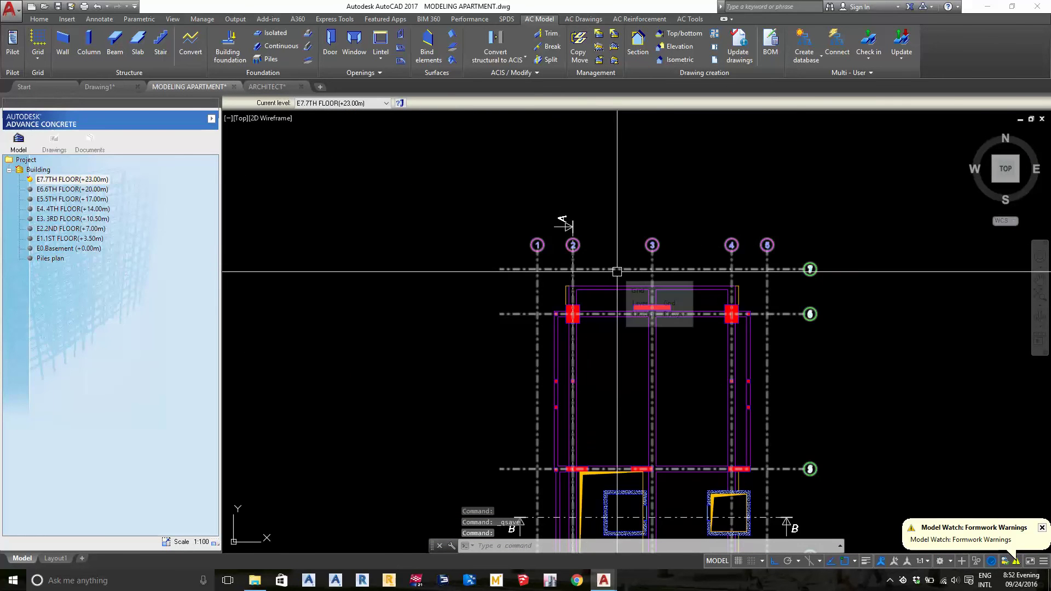
middle_click_drag(617, 272, 612, 147)
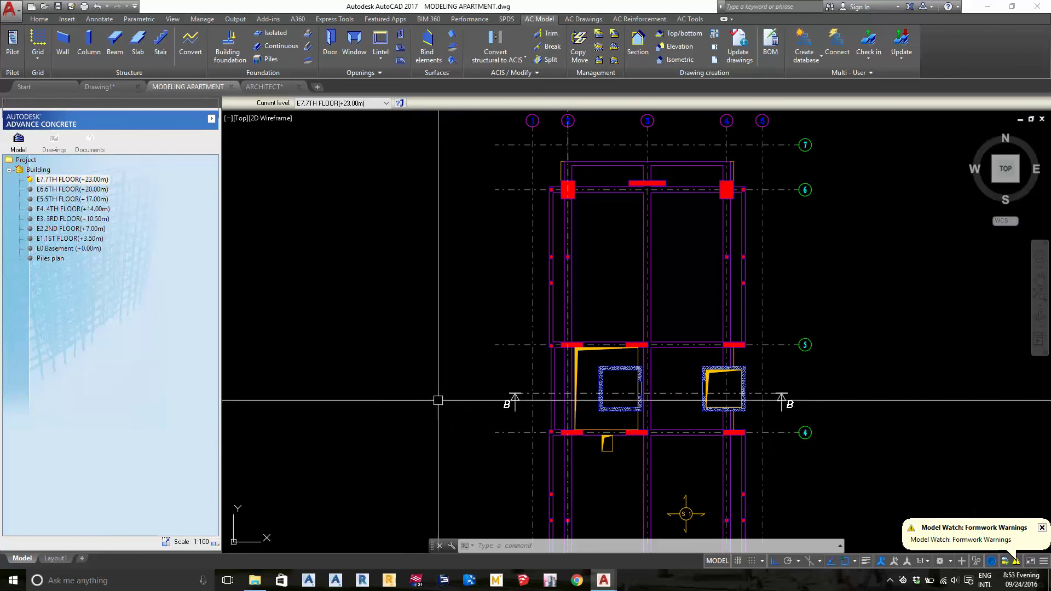
scroll(500, 244, "up", 3)
scroll(540, 242, "up", 3)
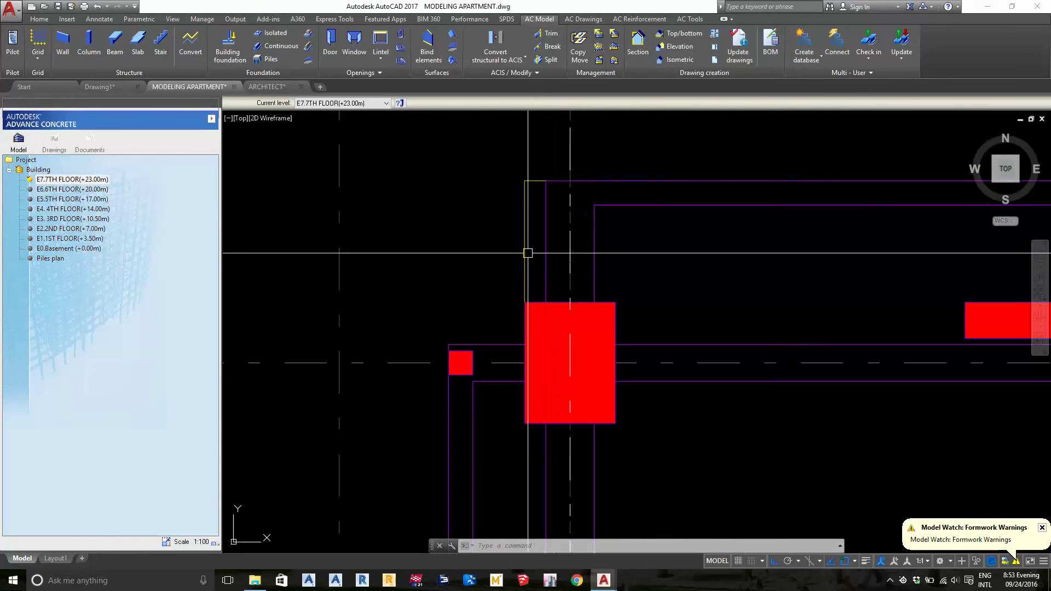
middle_click(536, 274)
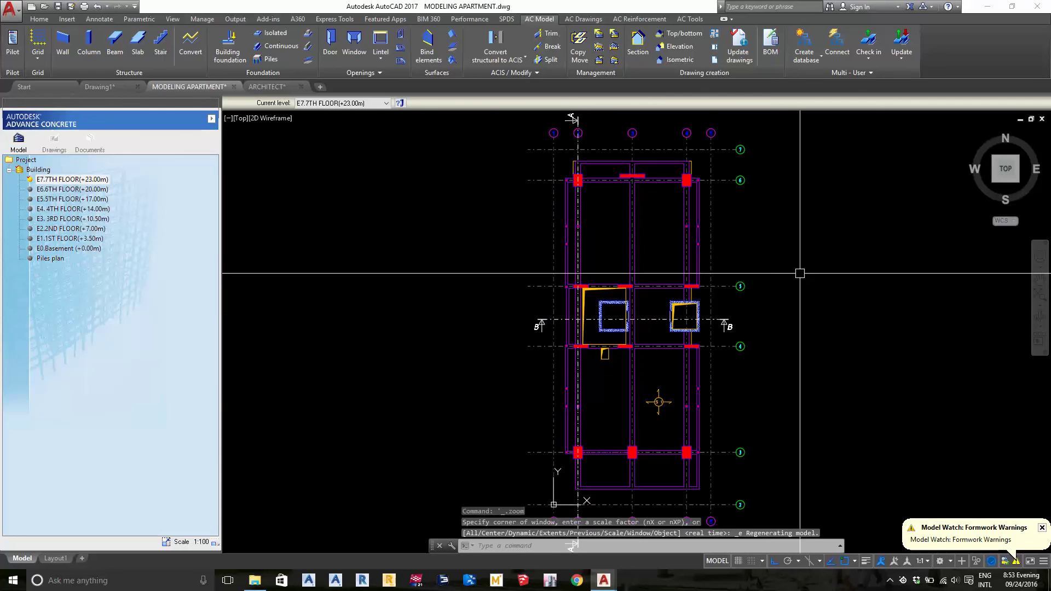
- Purge all unused named items with Yes to All and close the Purge dialog
type("PU")
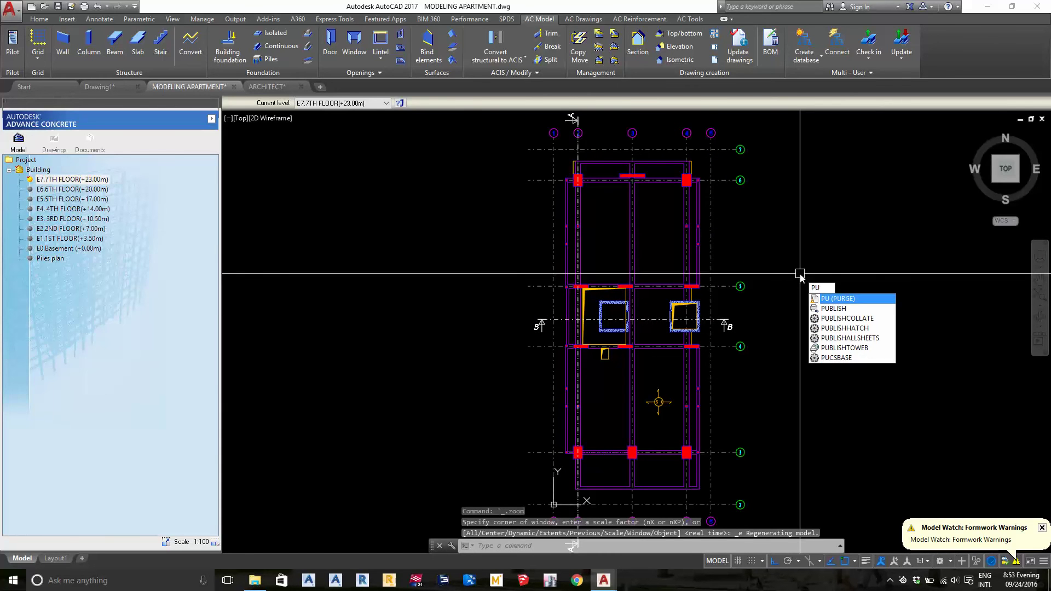
key("Return")
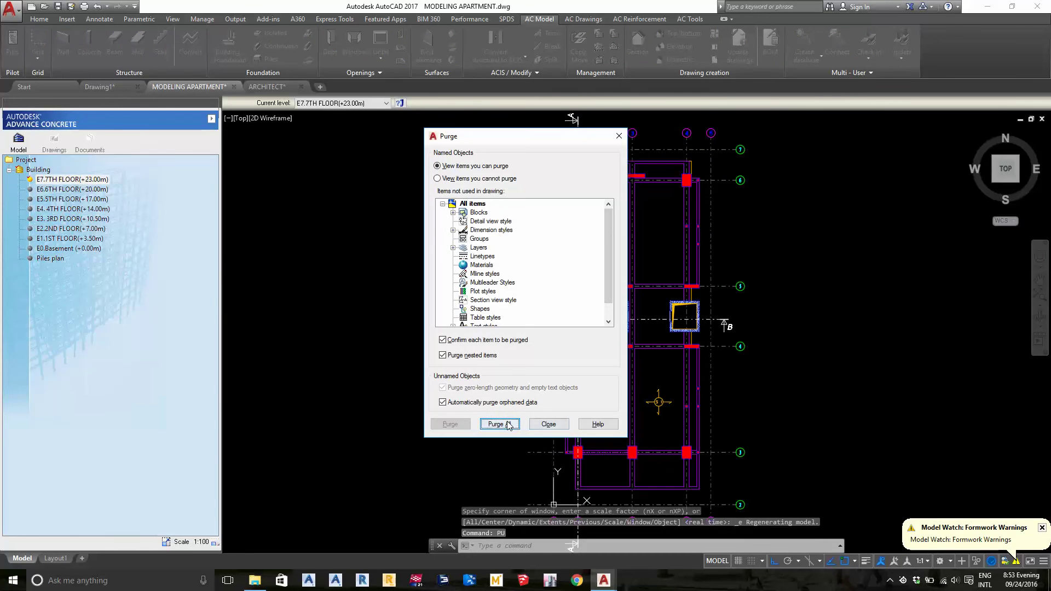
left_click(507, 425)
left_click(496, 276)
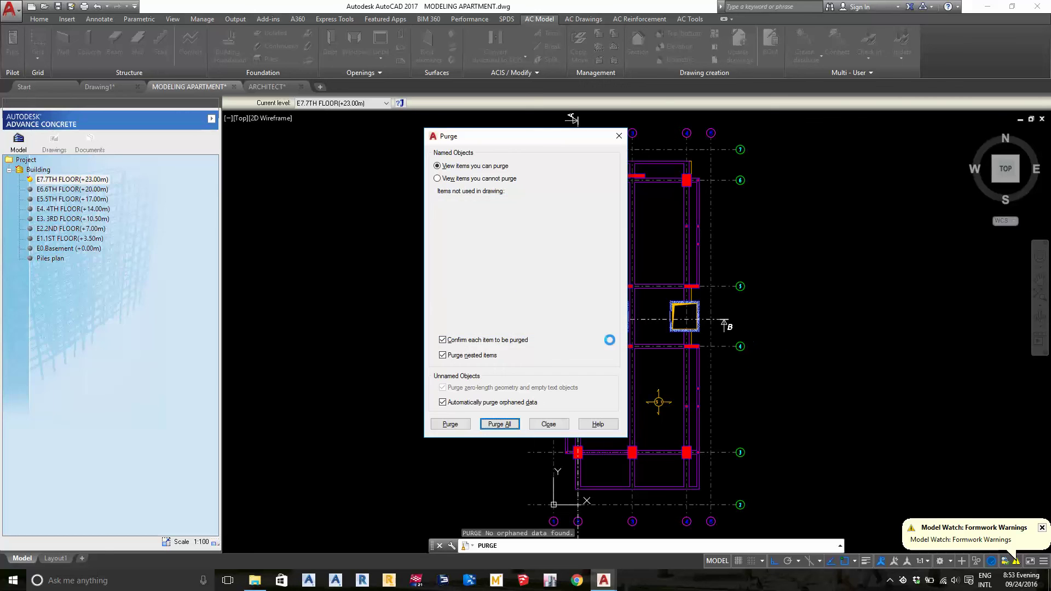
left_click(548, 424)
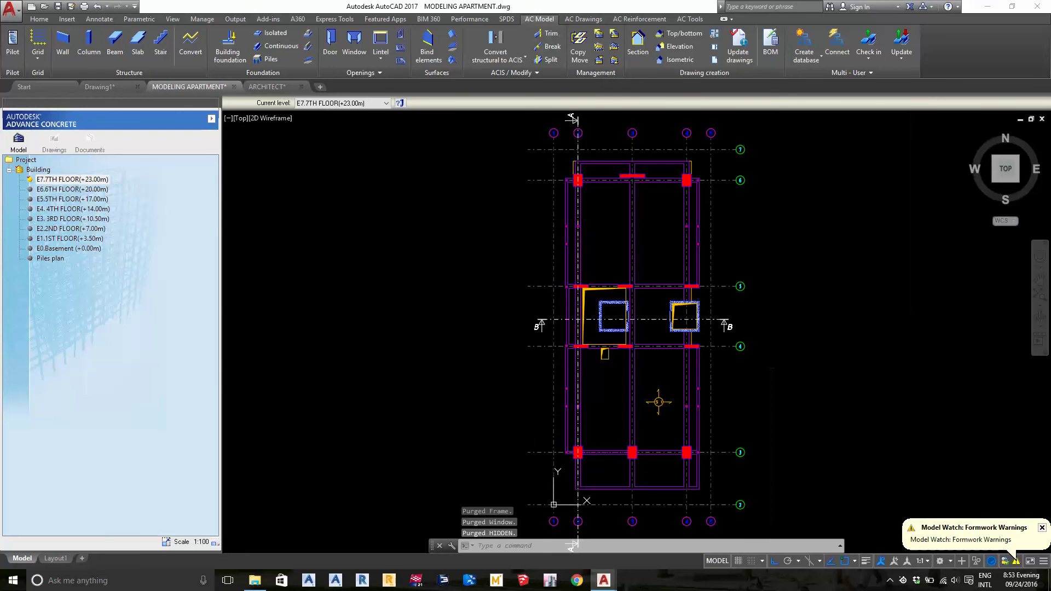